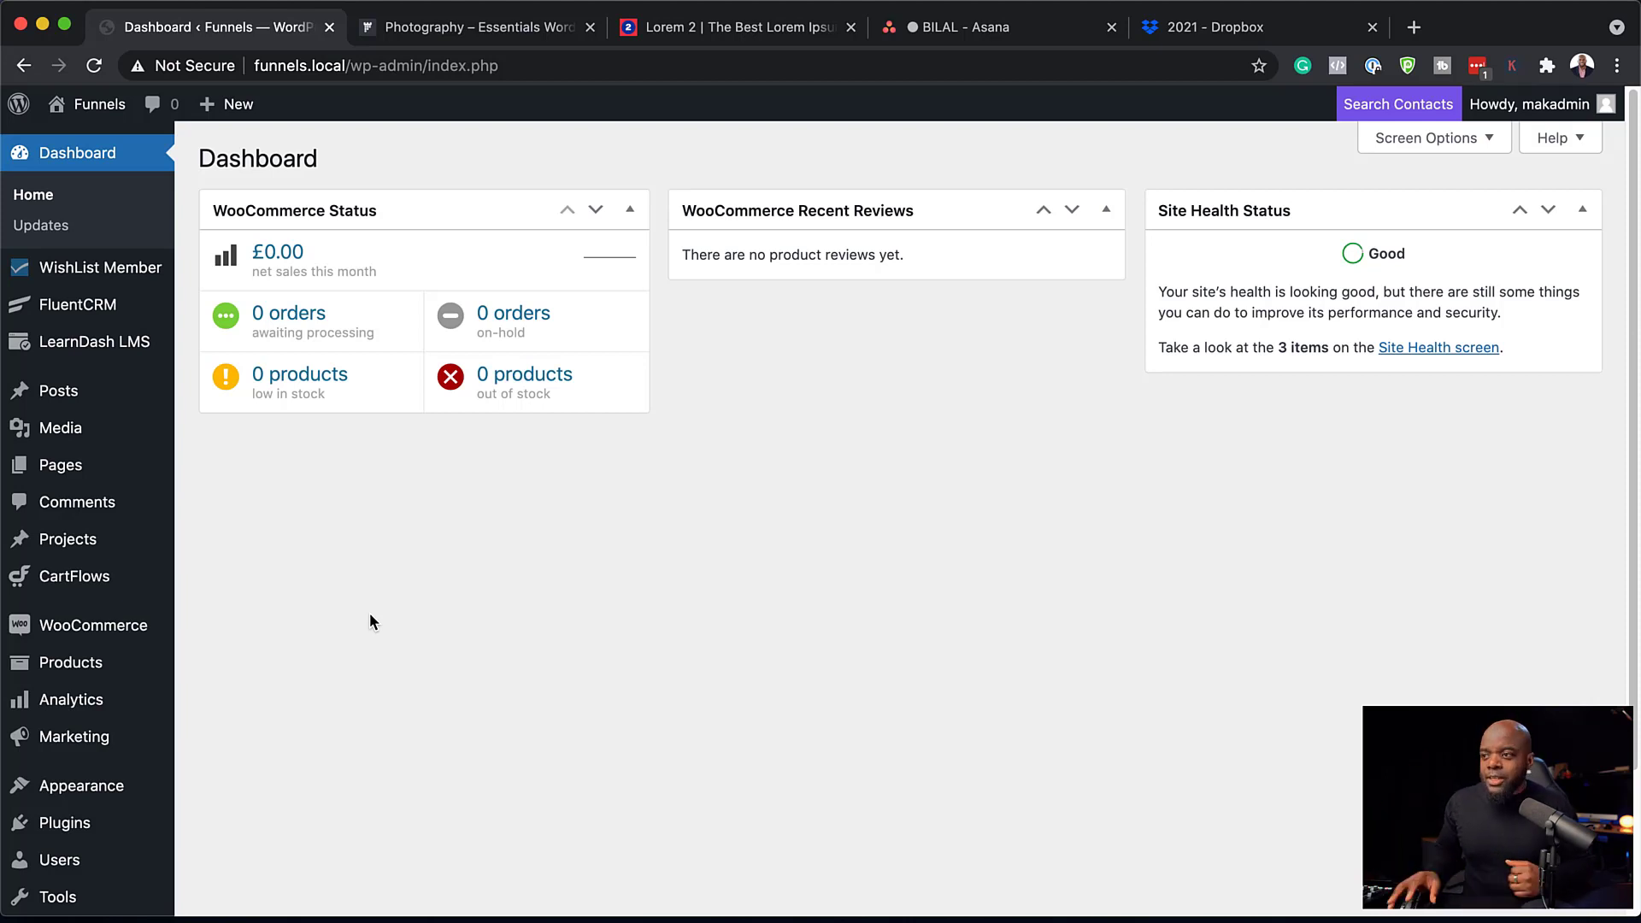
Create 'Product A' with regular price 97, mark it Virtual, and publish it.
mouse_move(94, 625)
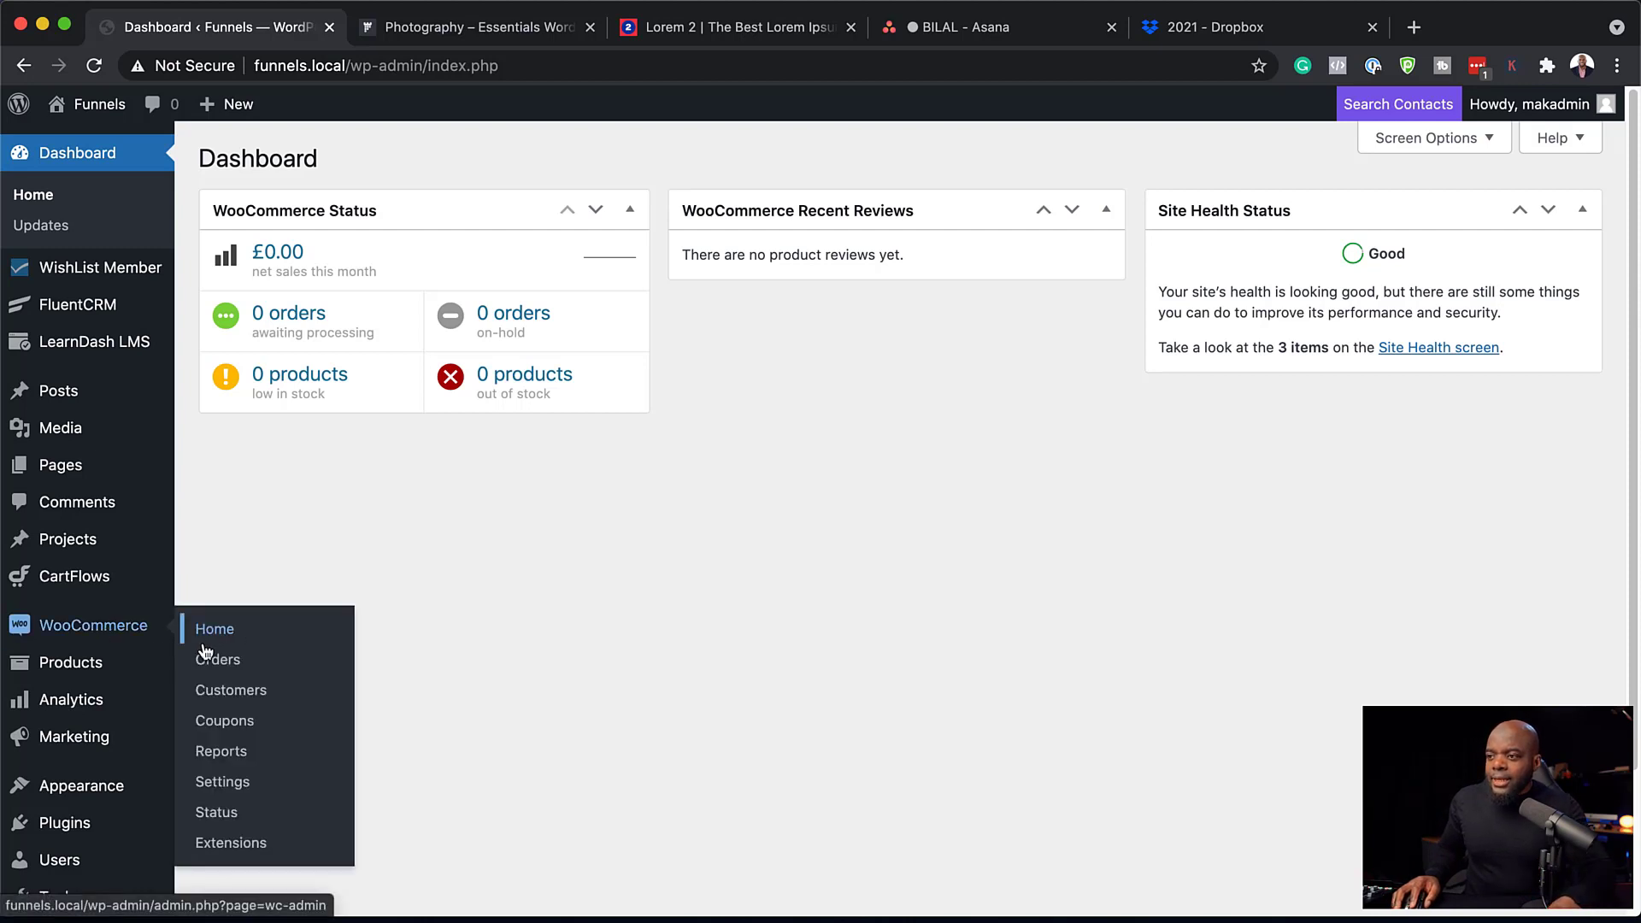
mouse_move(115, 677)
click(255, 697)
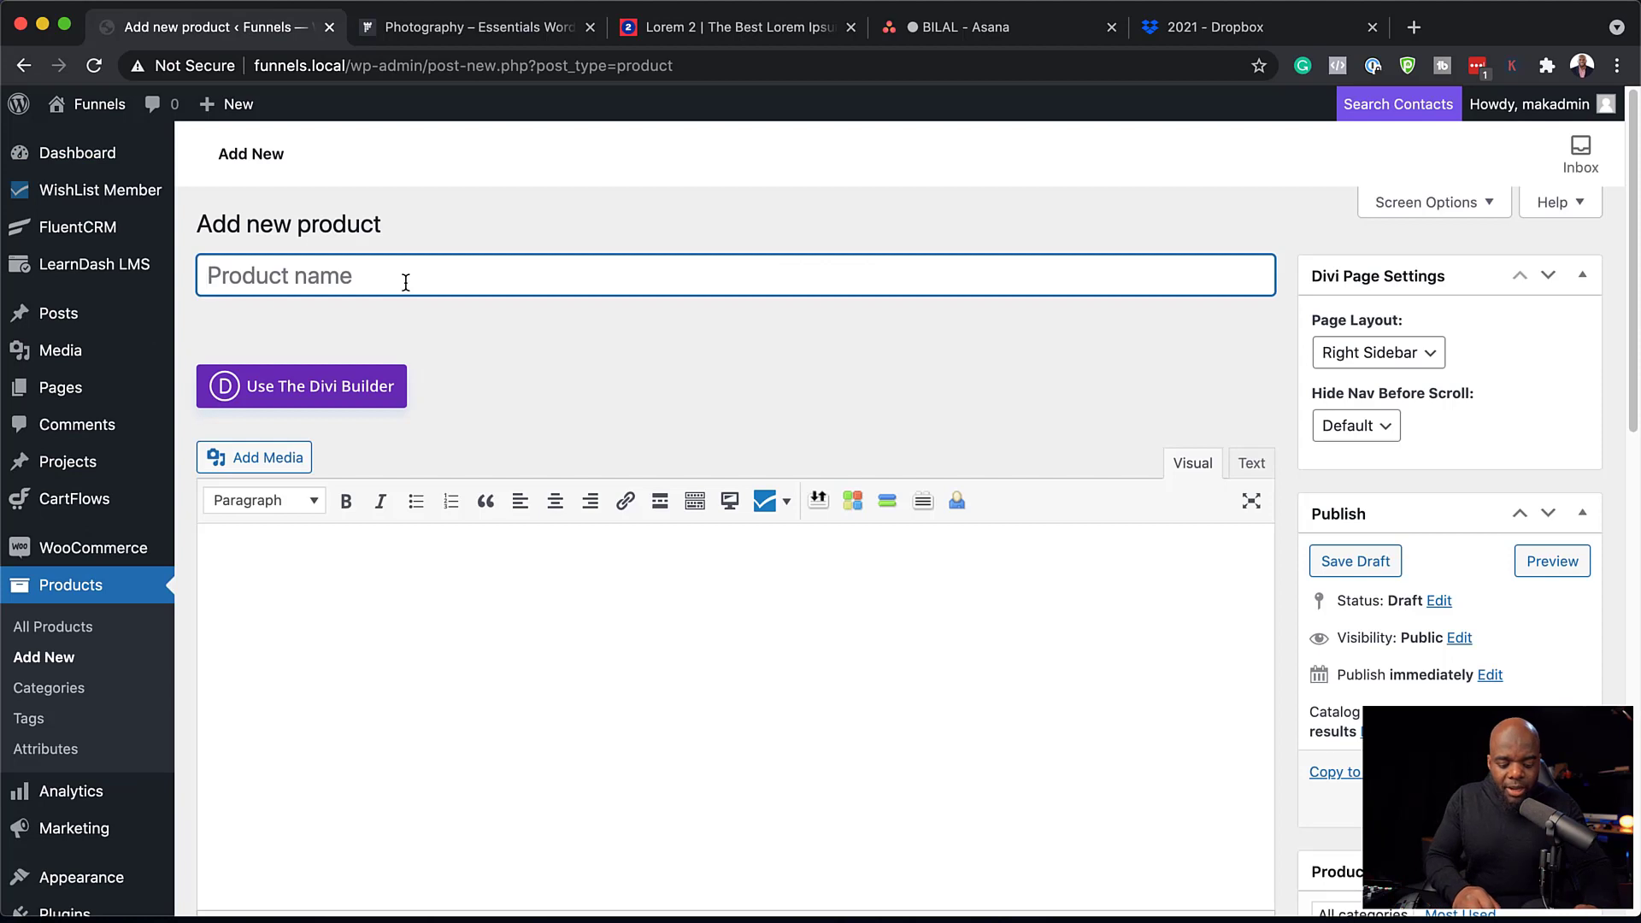
text(Product A)
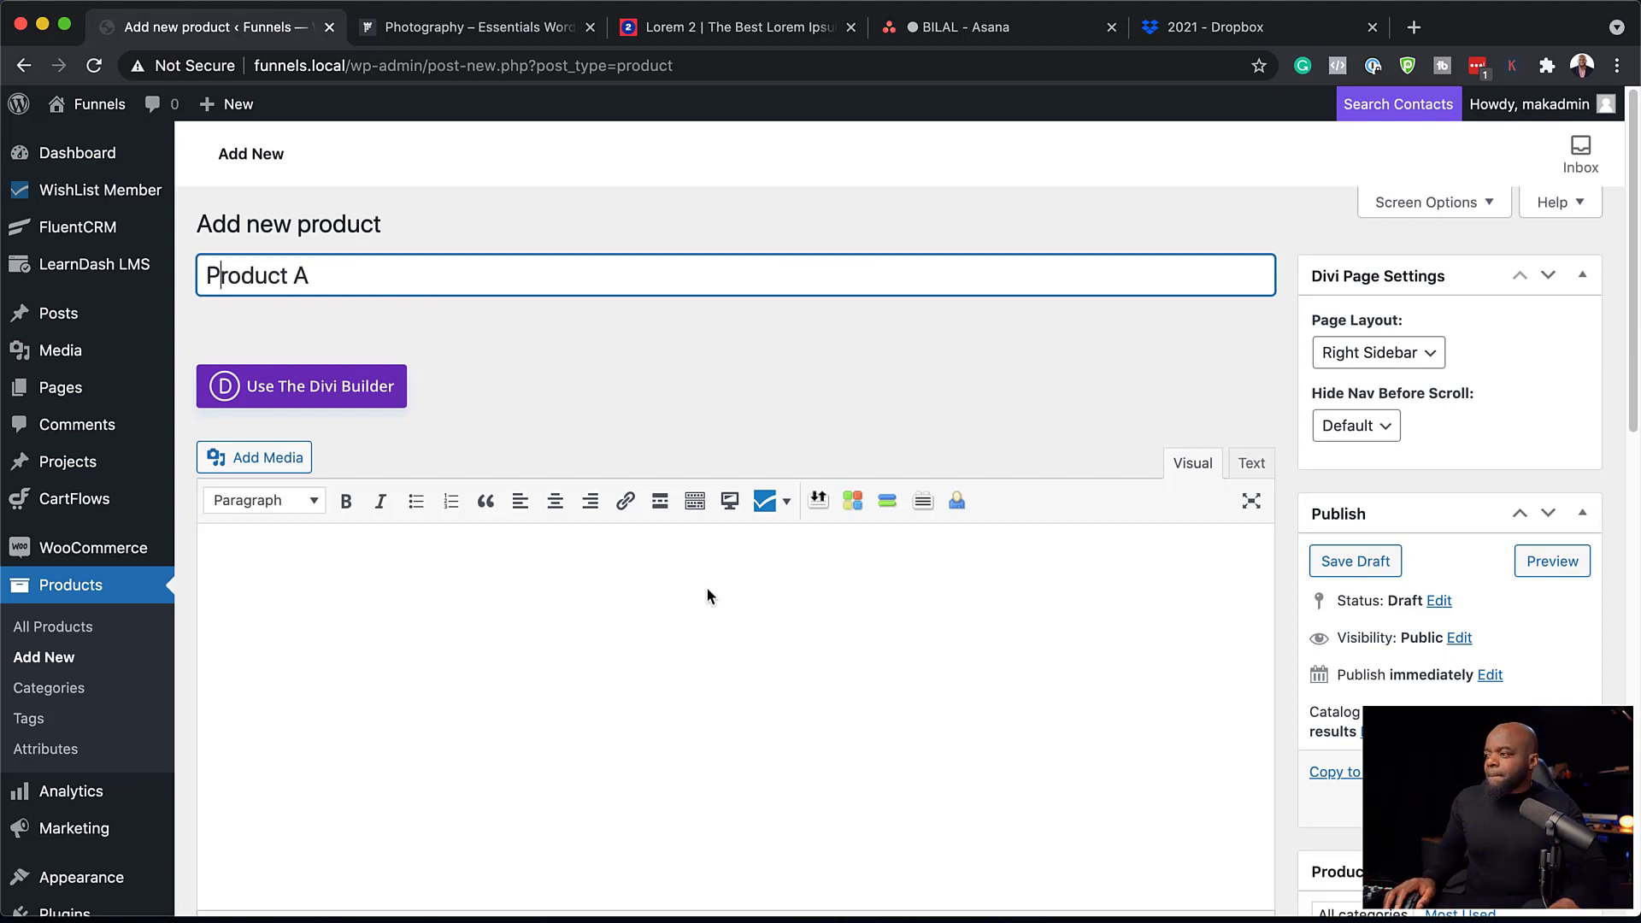
scroll(706, 586, down, 3)
click(649, 542)
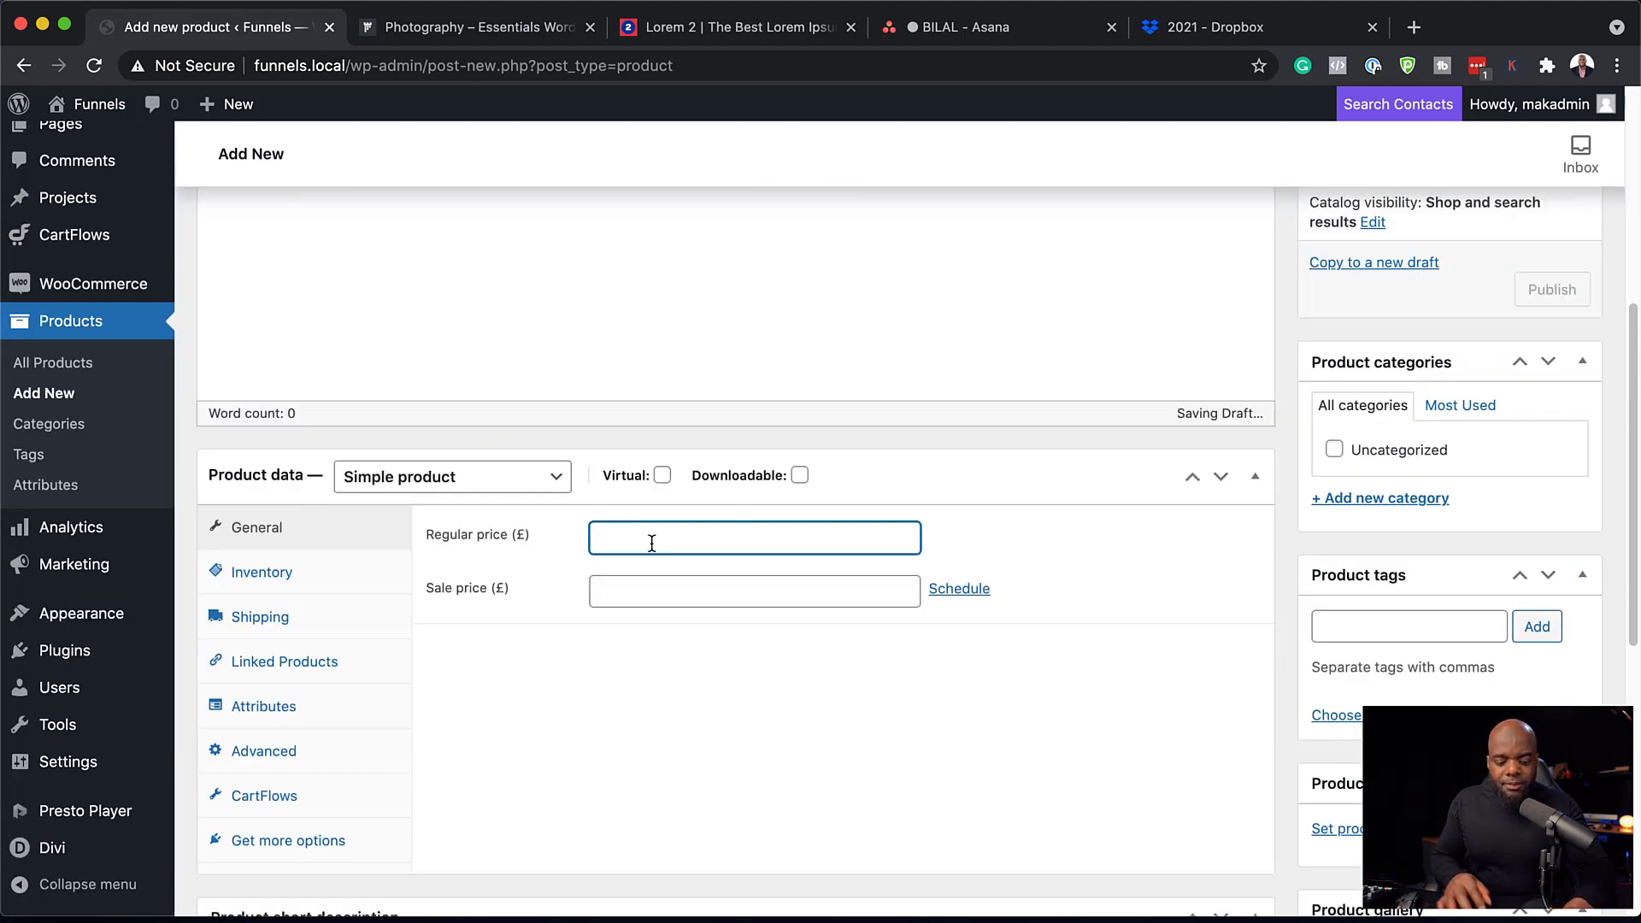
text(97)
click(662, 476)
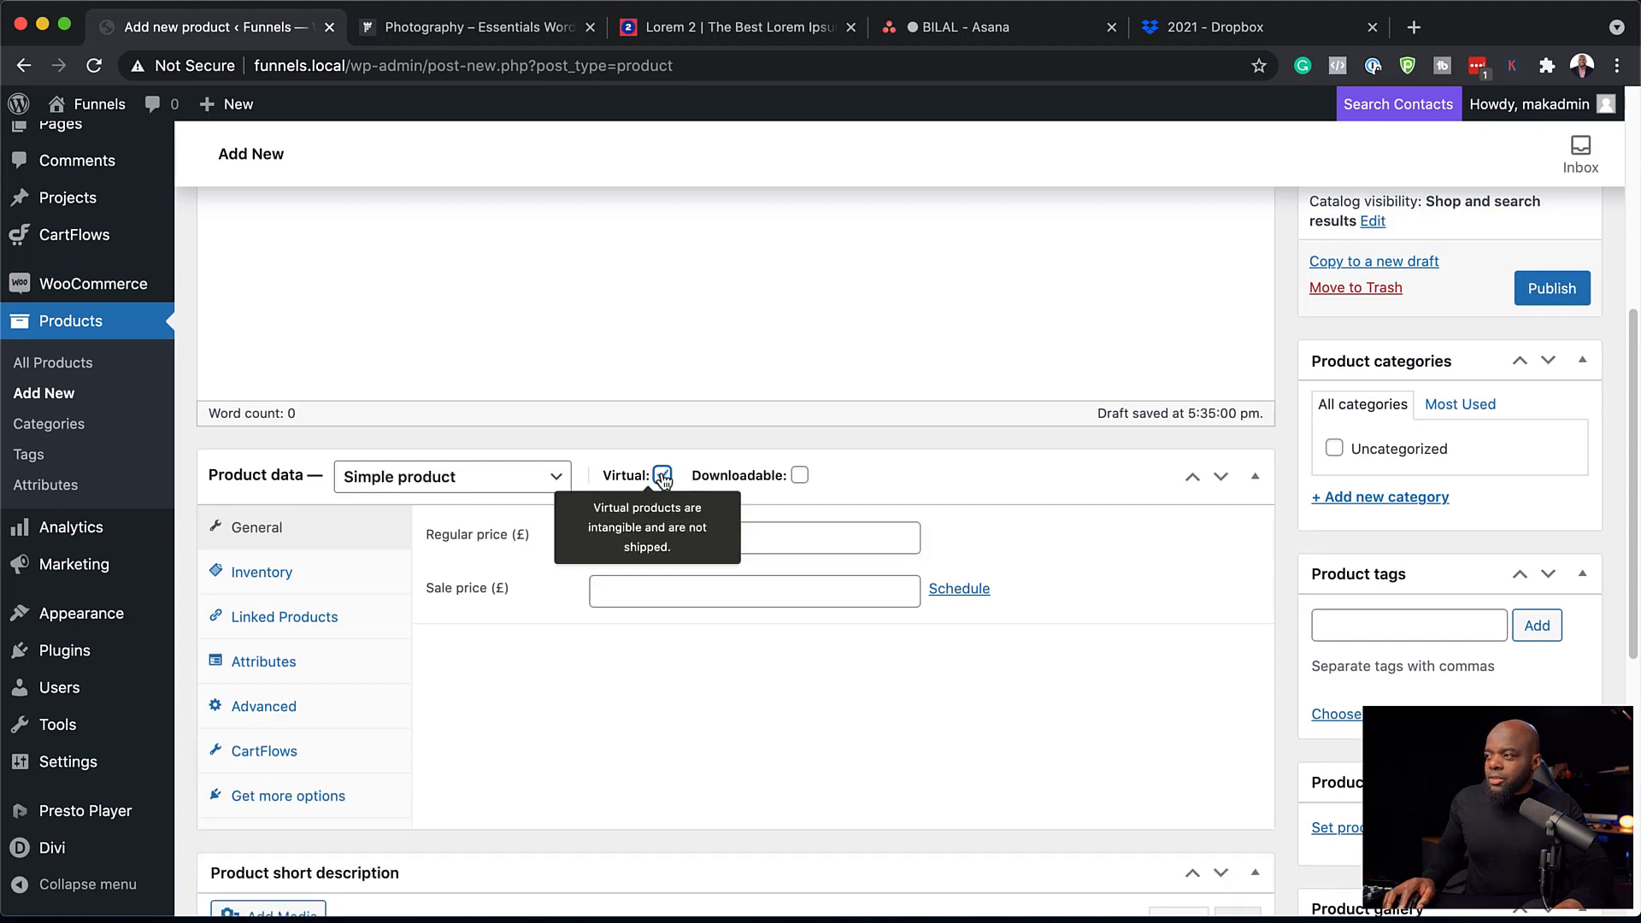
scroll(1573, 441, up, 2)
click(1573, 443)
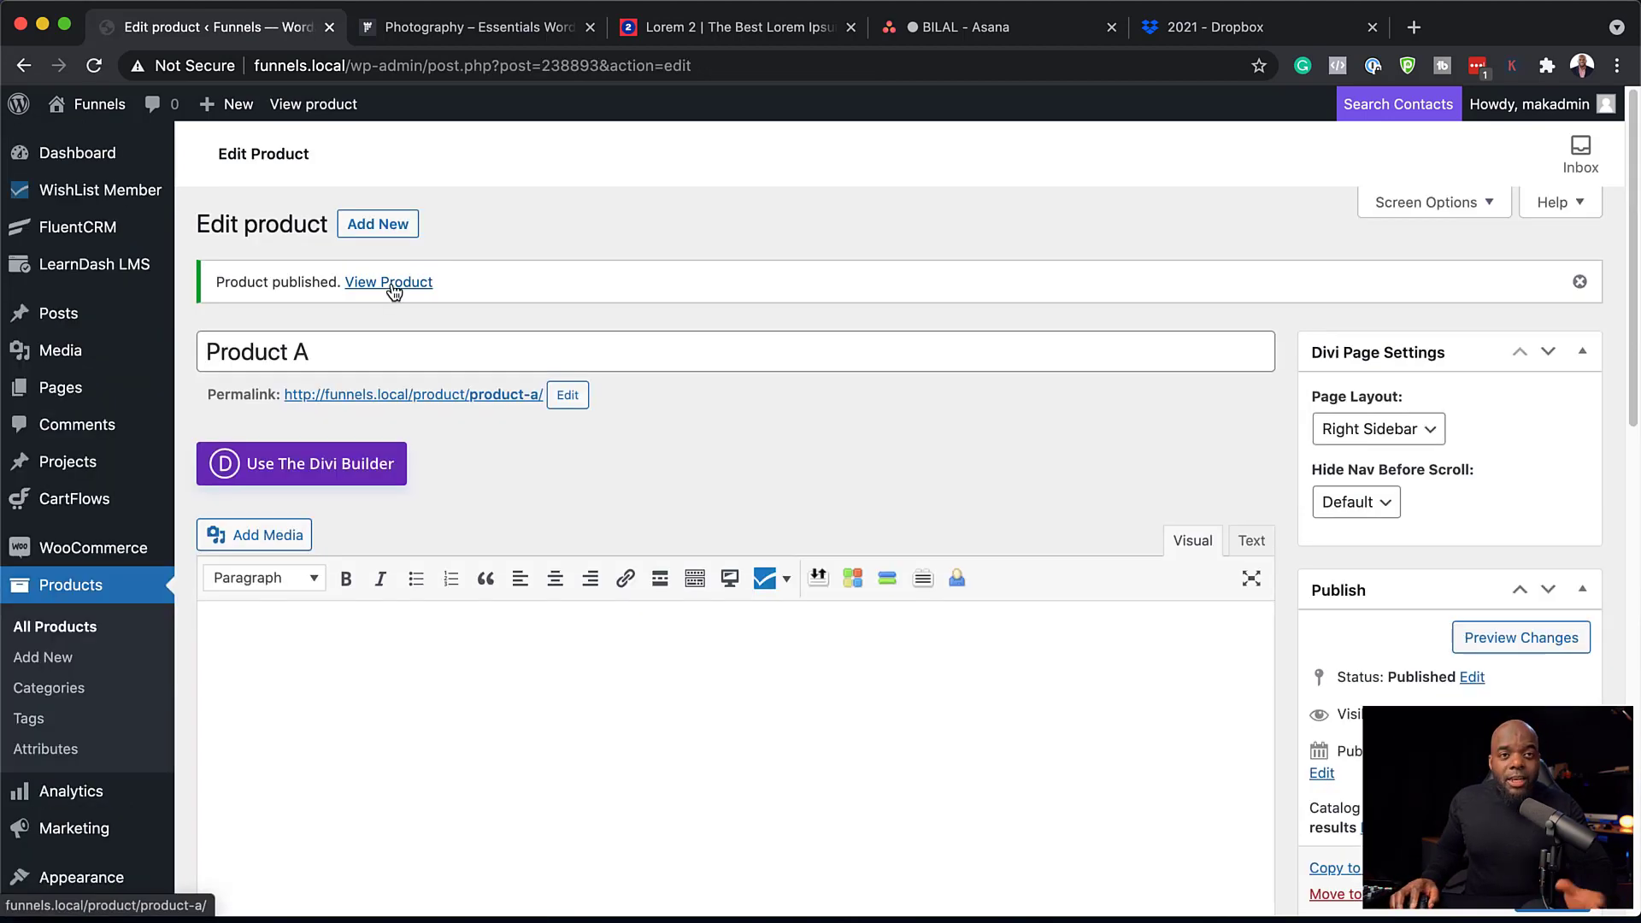
Create 'Product B' with regular price 197 and publish it.
click(408, 223)
text(Product B)
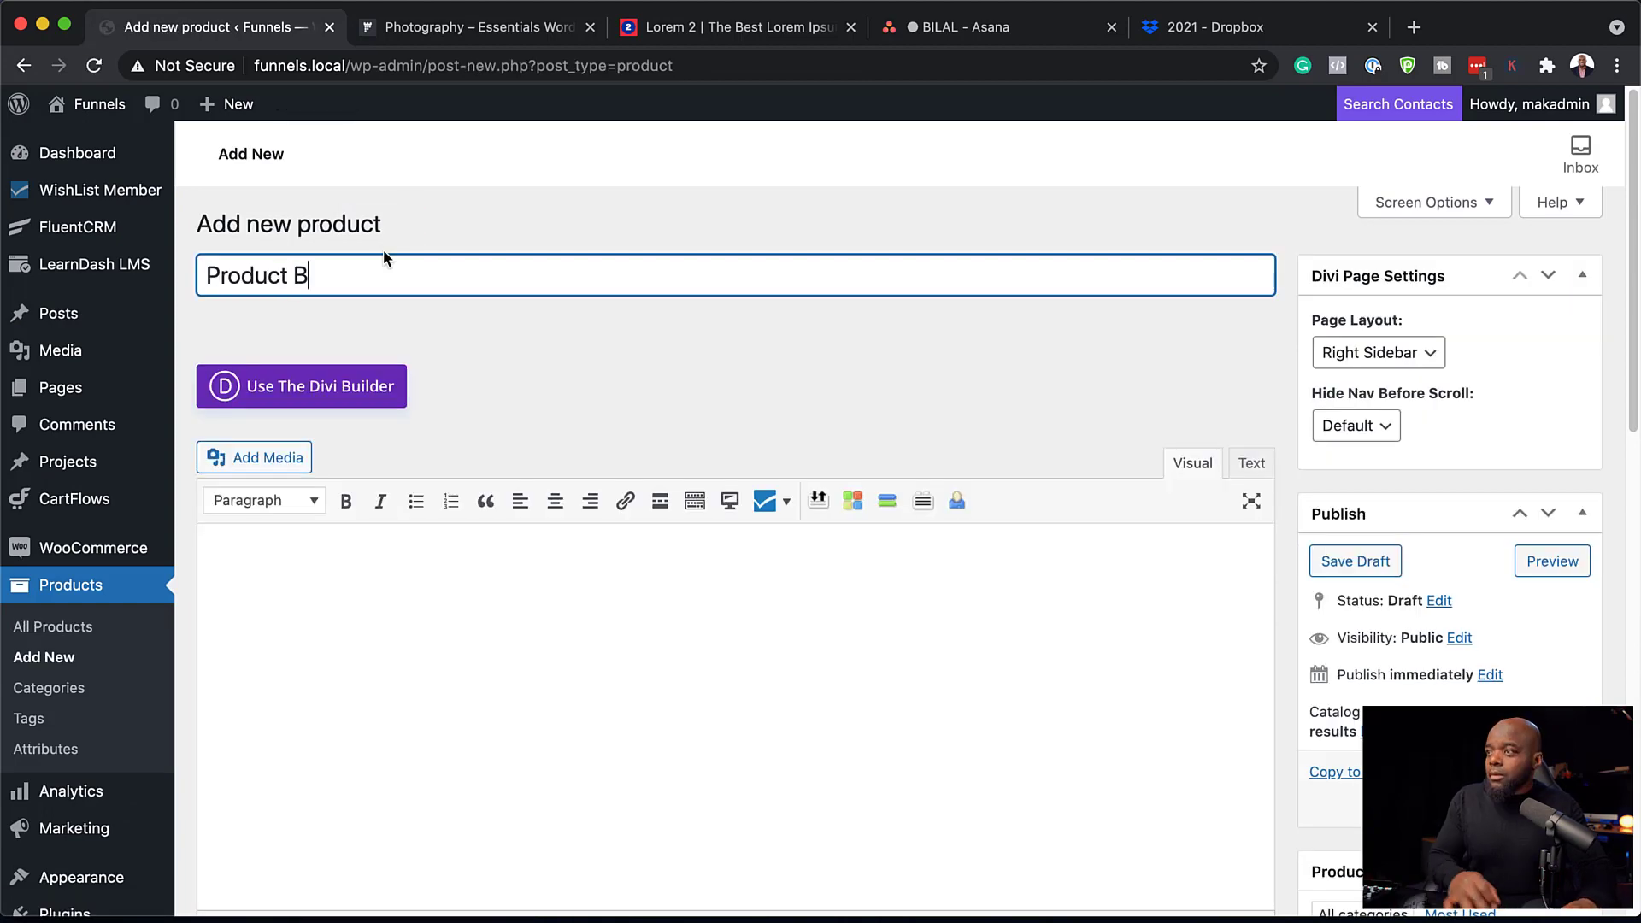
scroll(708, 722, down, 3)
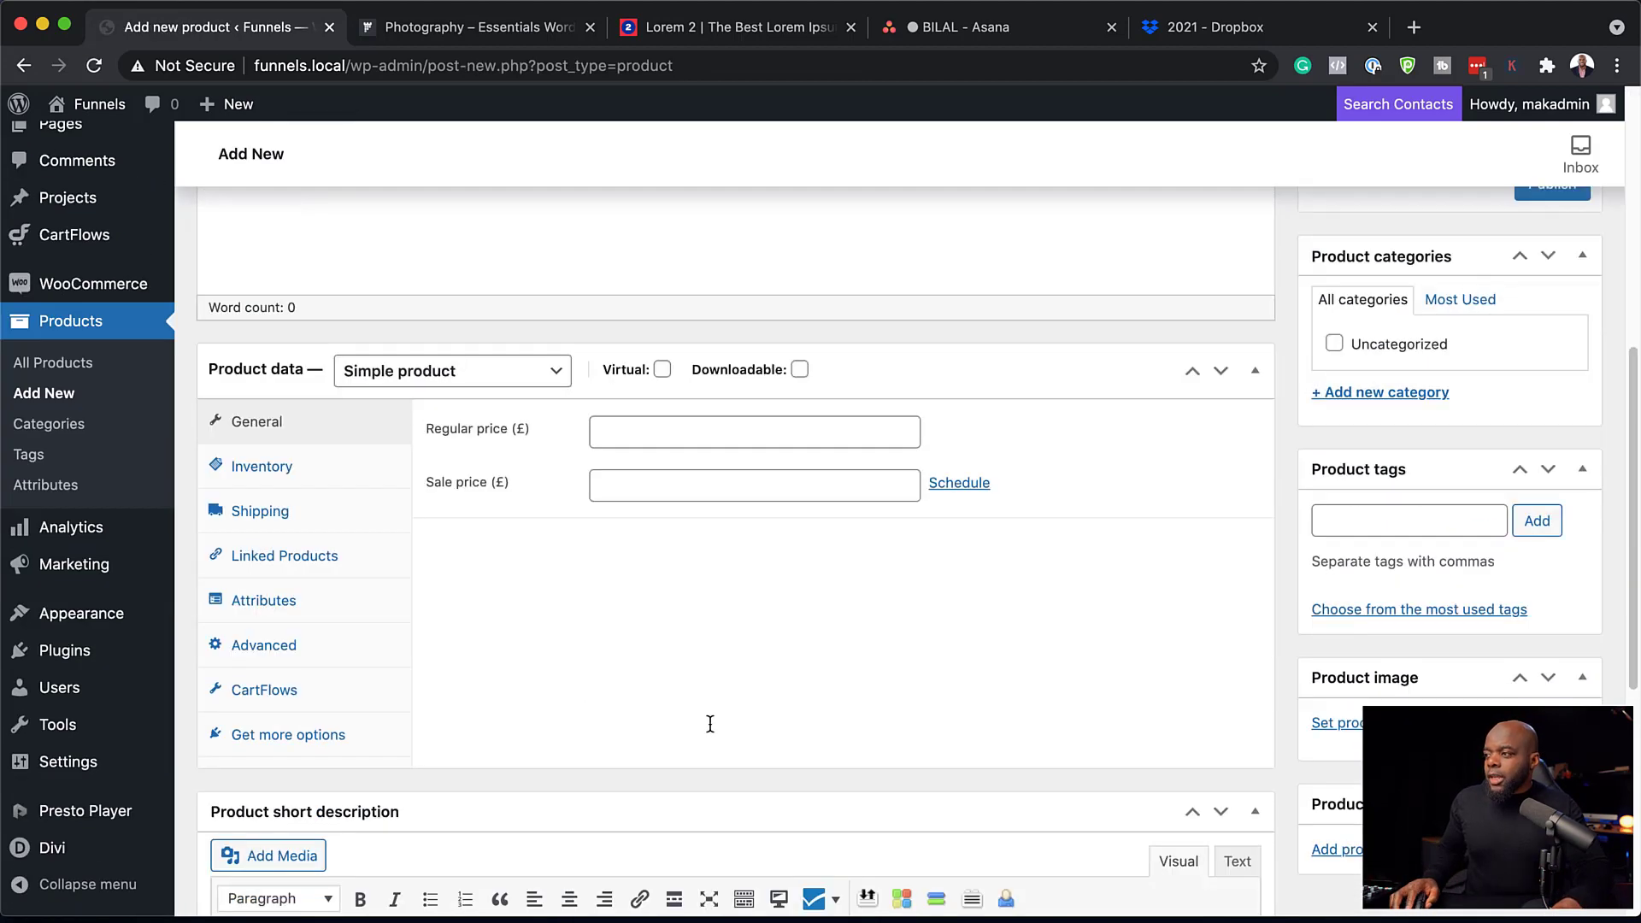
click(685, 432)
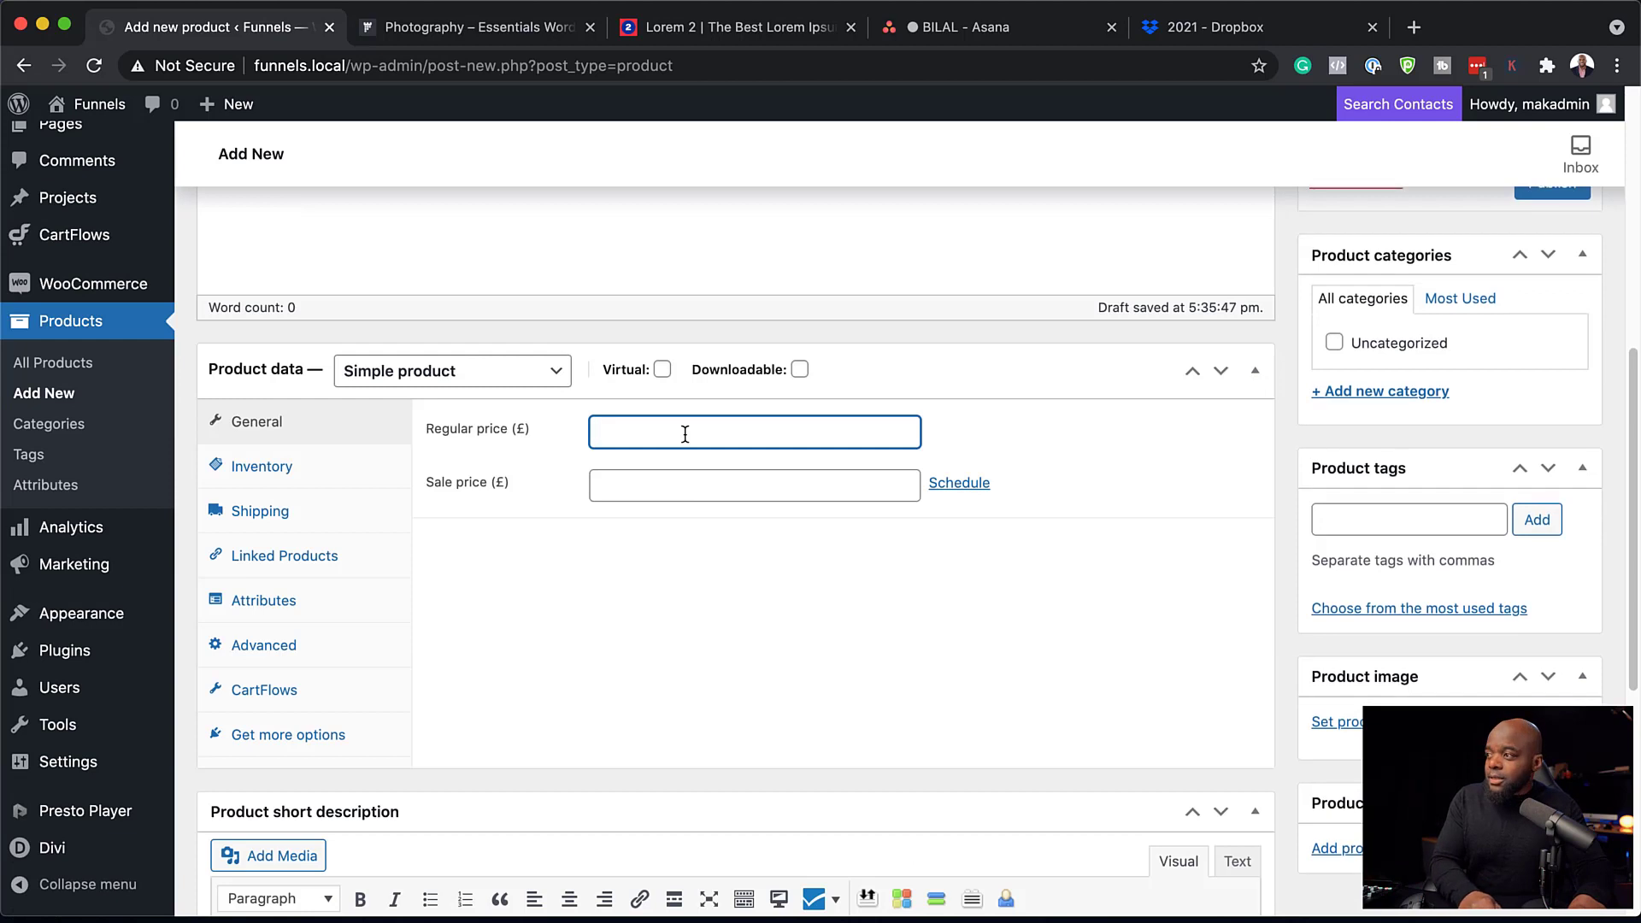
text(197)
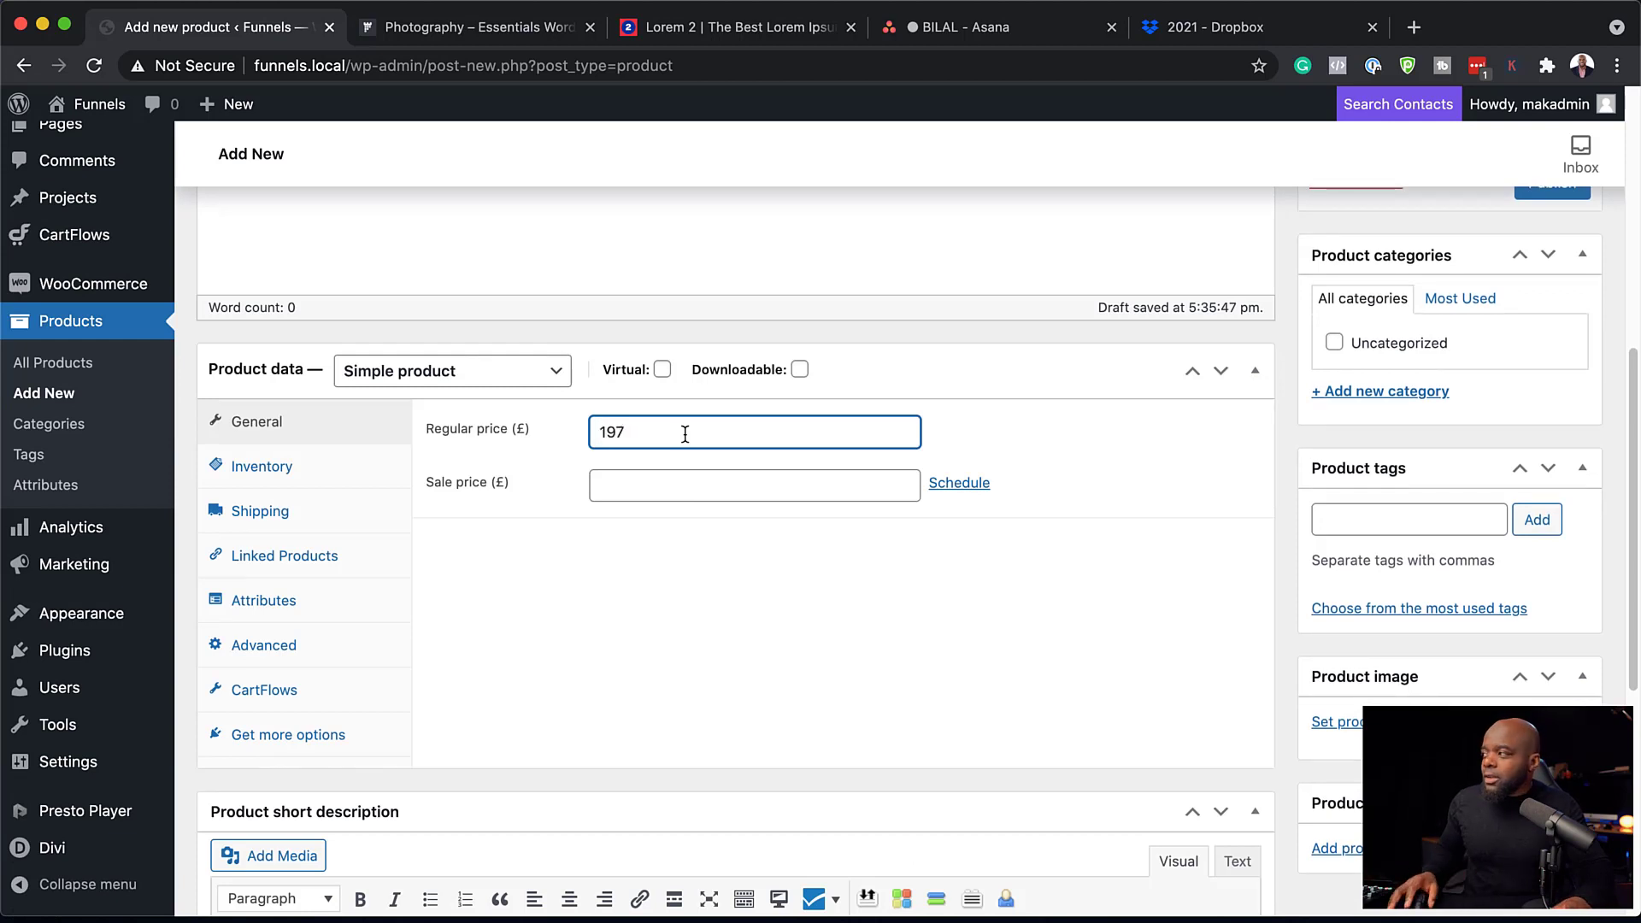
scroll(1367, 628, down, 1)
scroll(1368, 619, up, 5)
click(1554, 594)
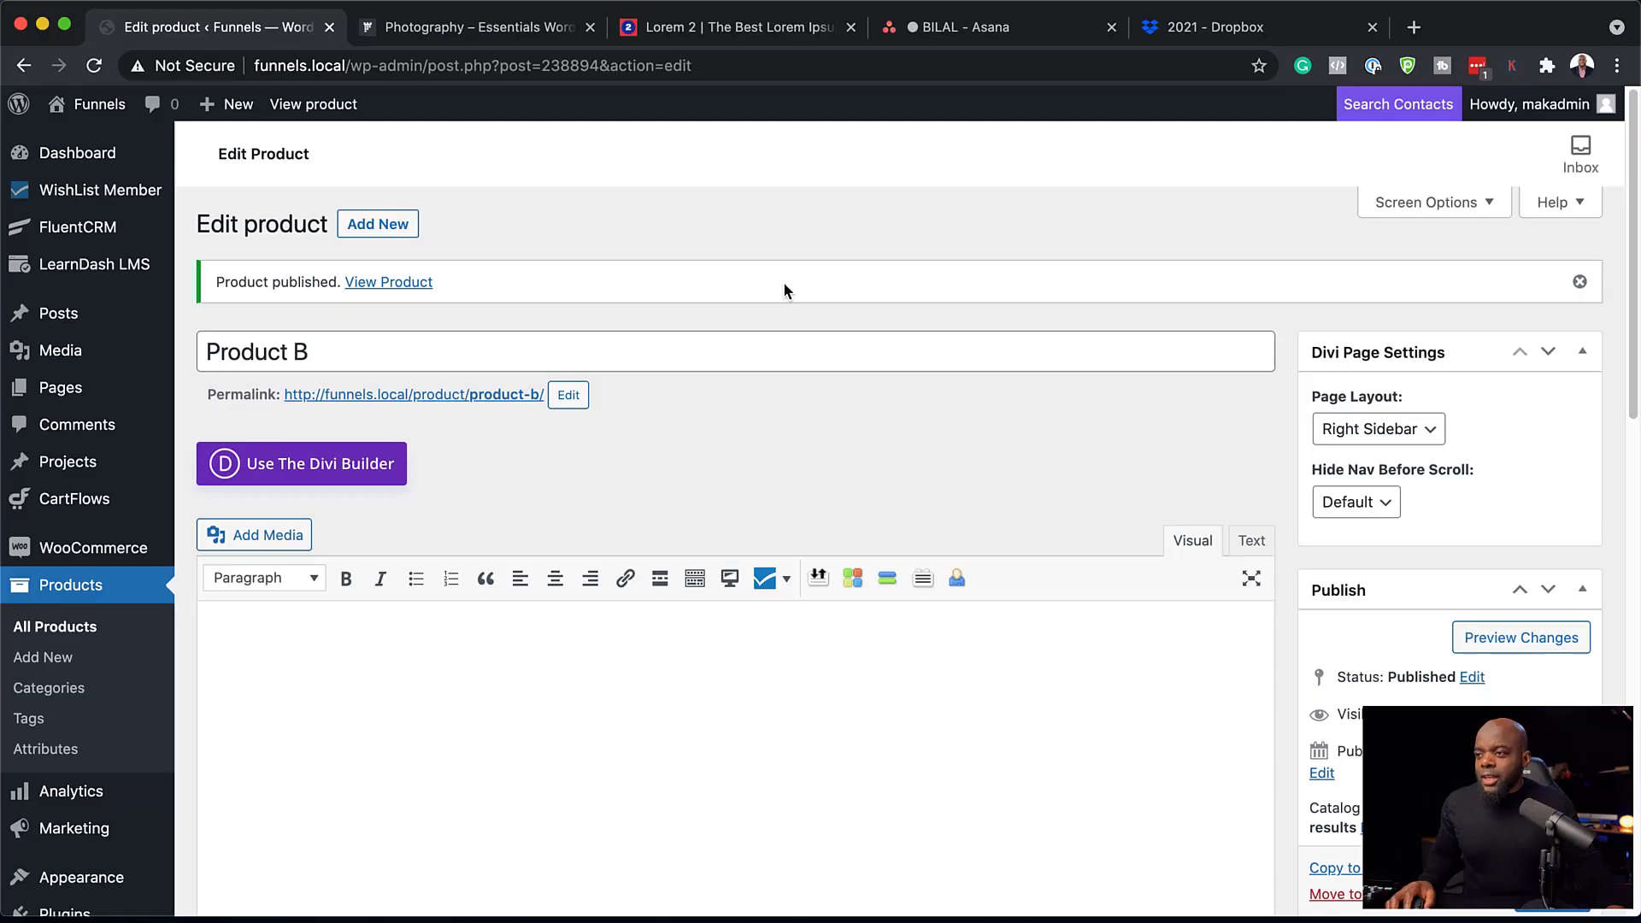
scroll(68, 713, down, 3)
mouse_move(124, 716)
scroll(124, 716, down, 5)
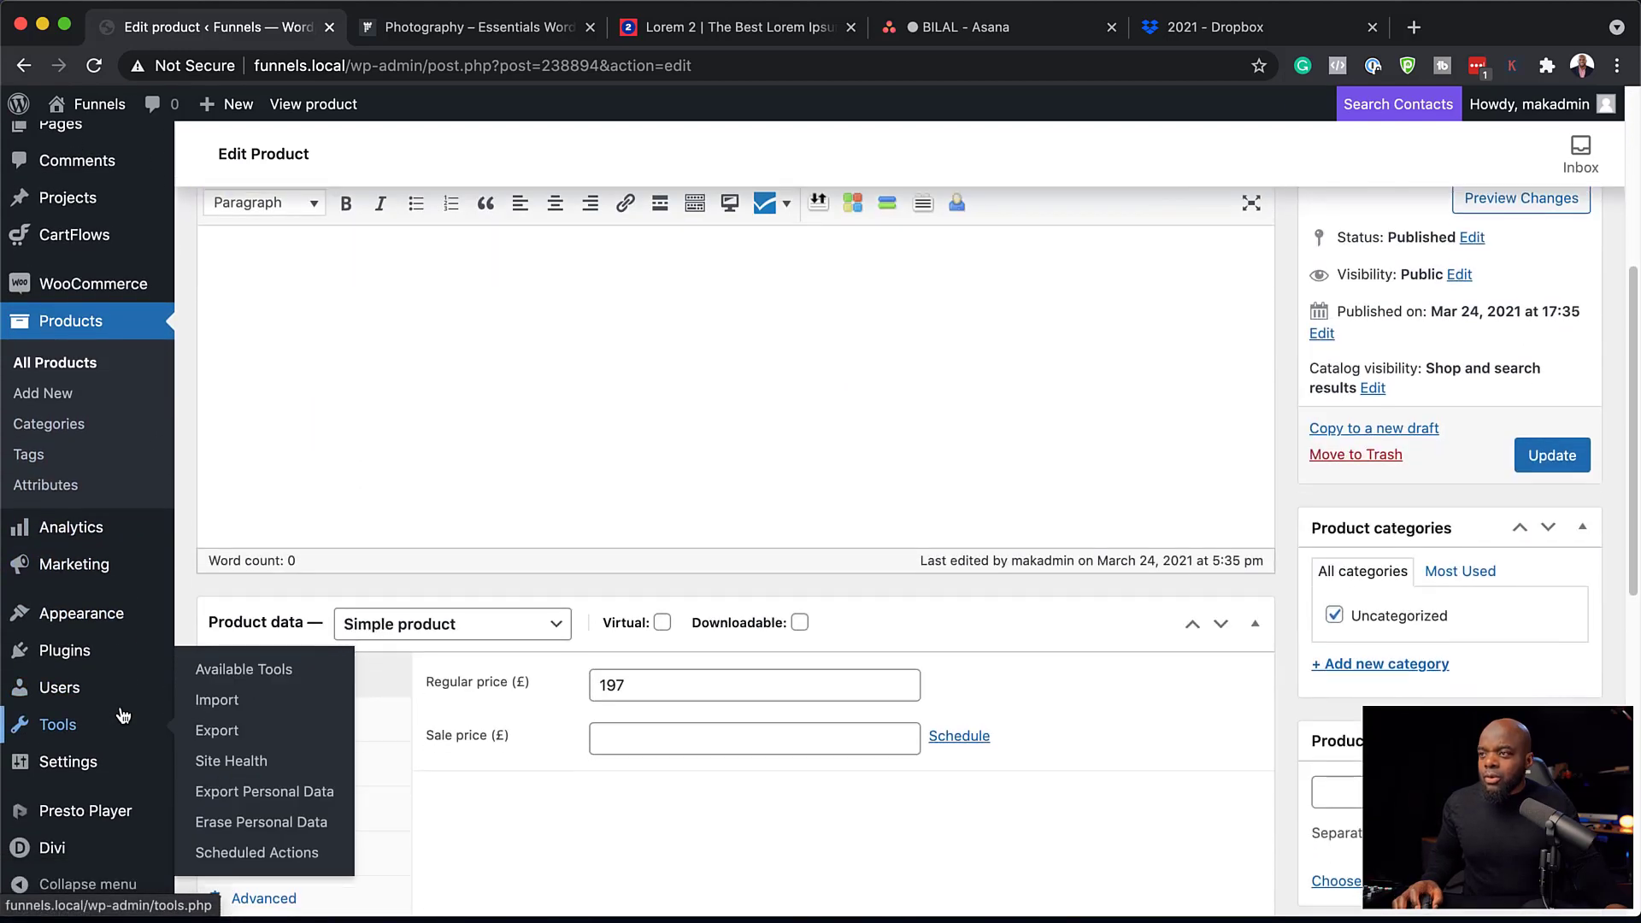
scroll(124, 716, up, 6)
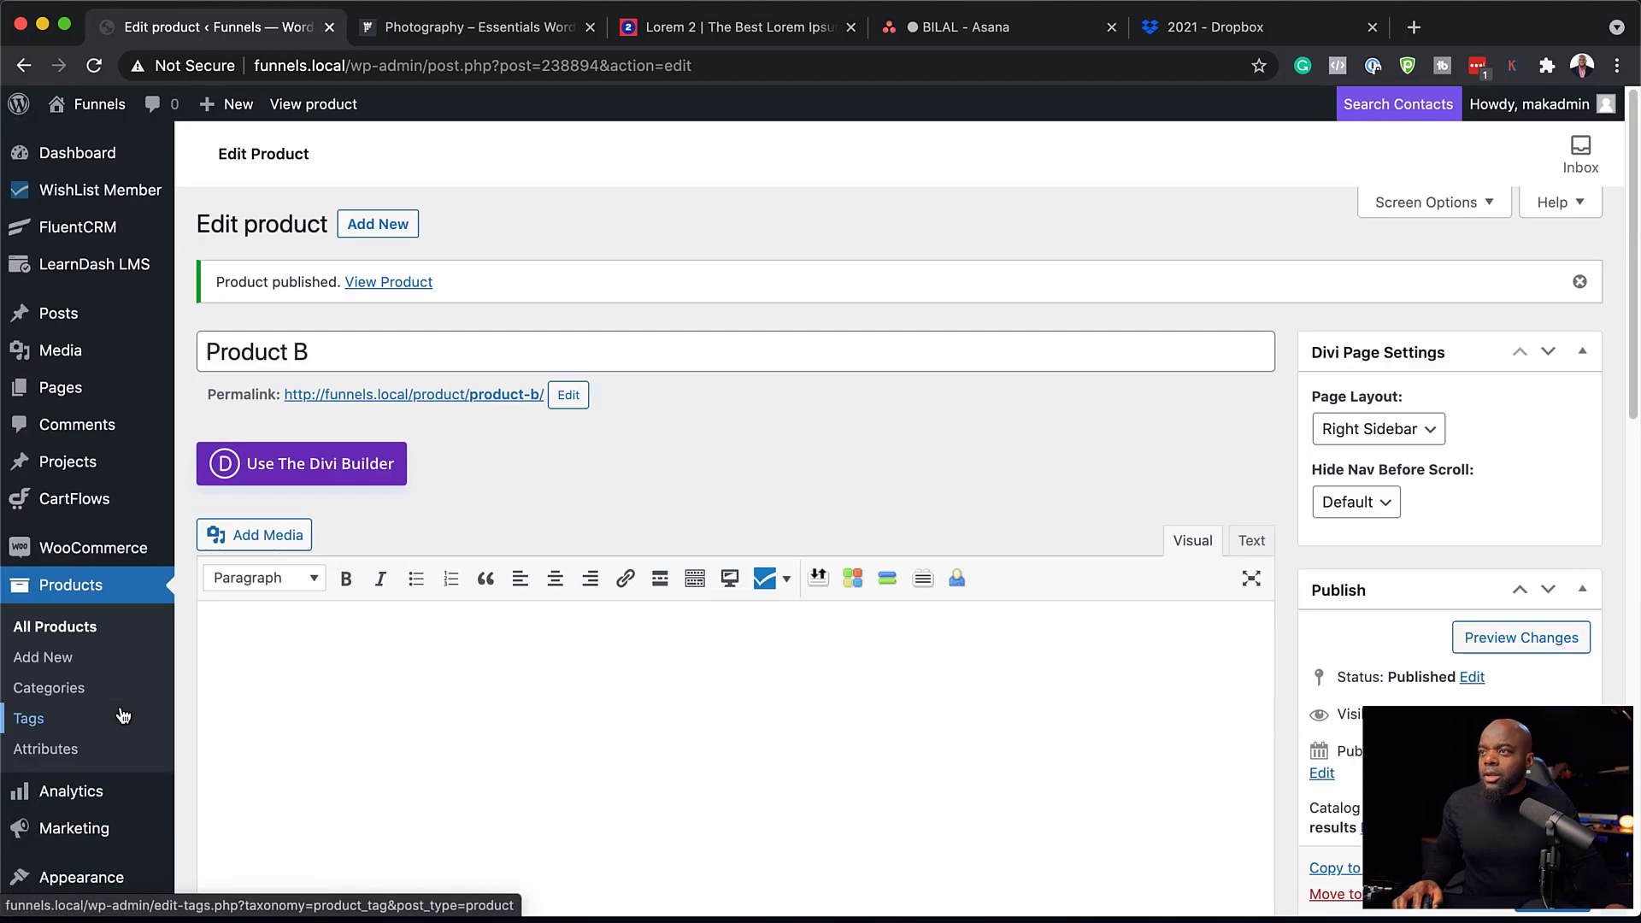
In CartFlows Settings, confirm Divi as the page builder for ready templates.
click(110, 510)
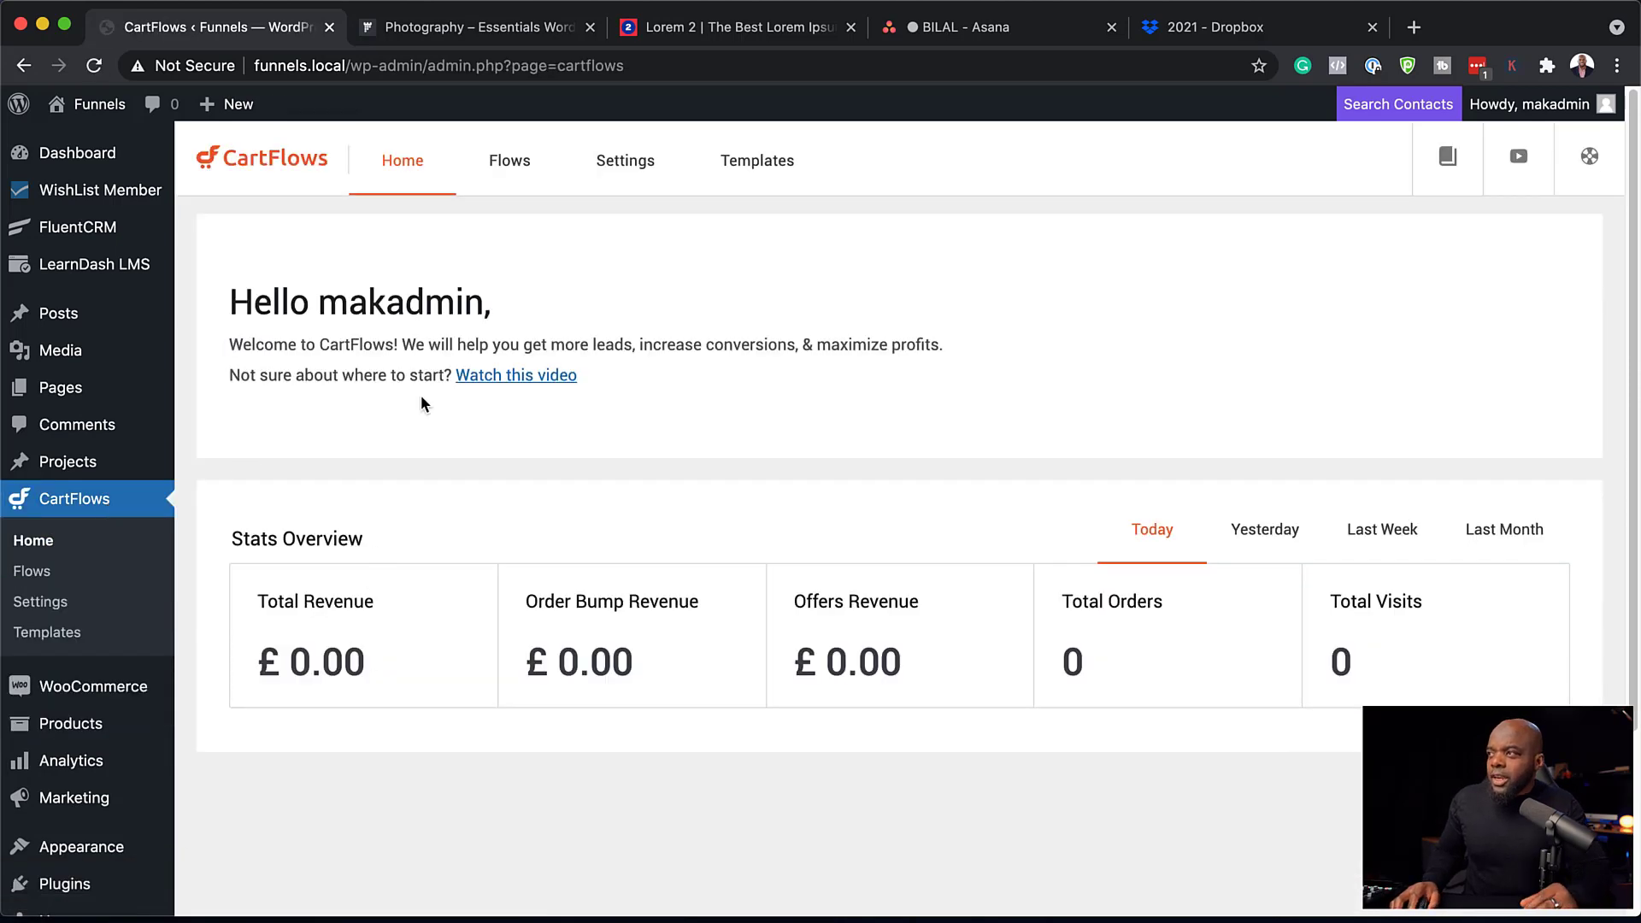
click(643, 175)
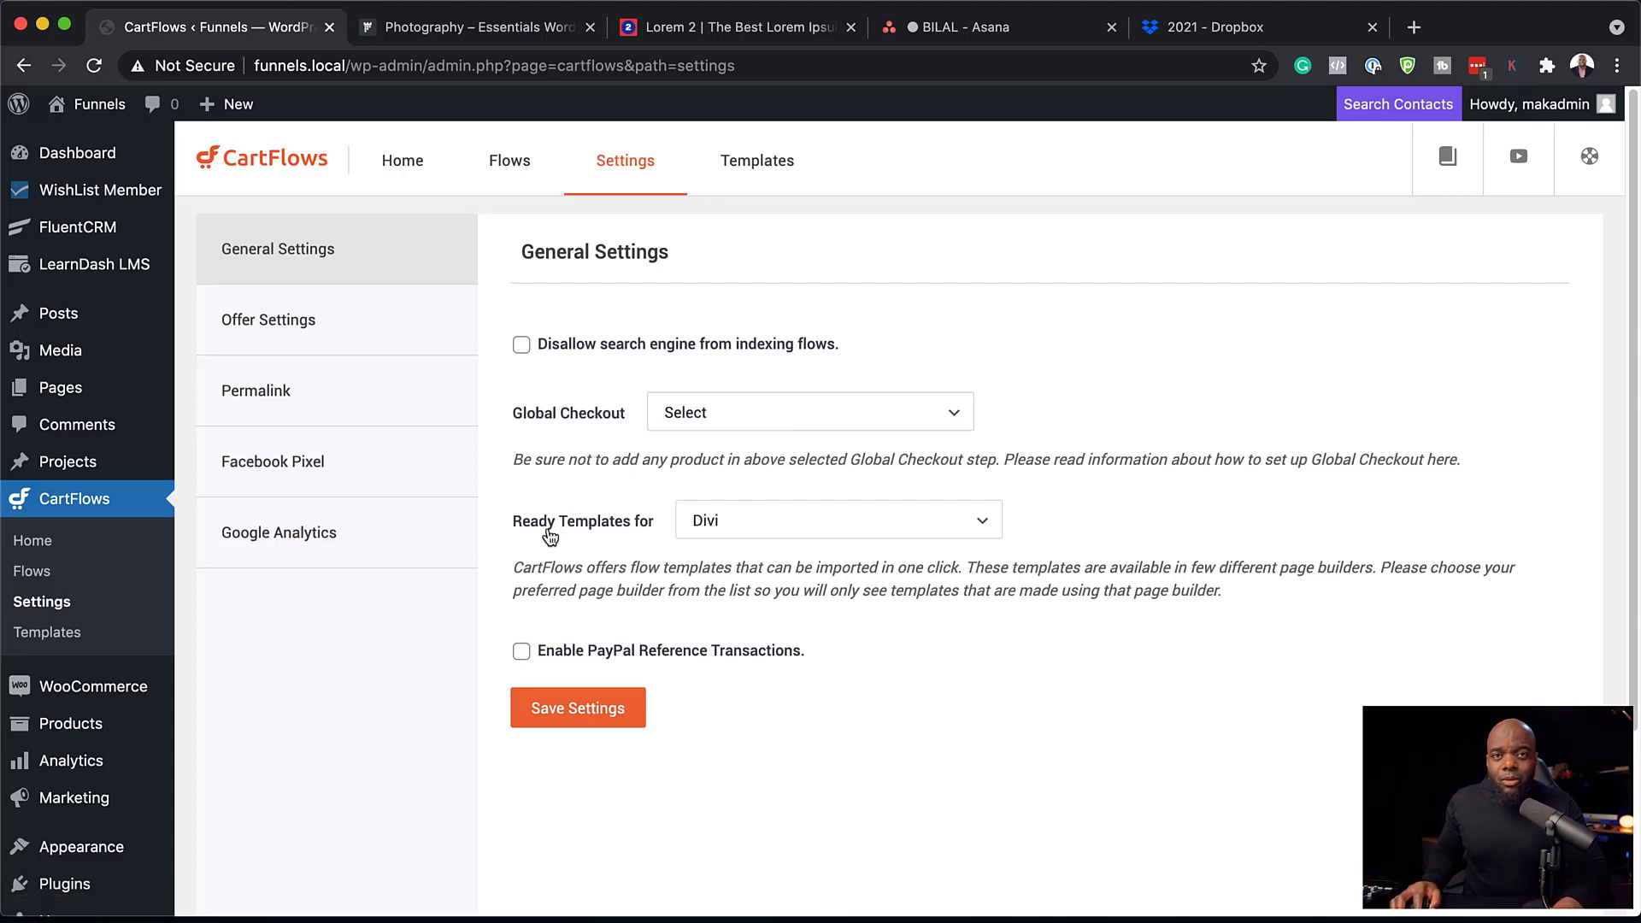
click(803, 527)
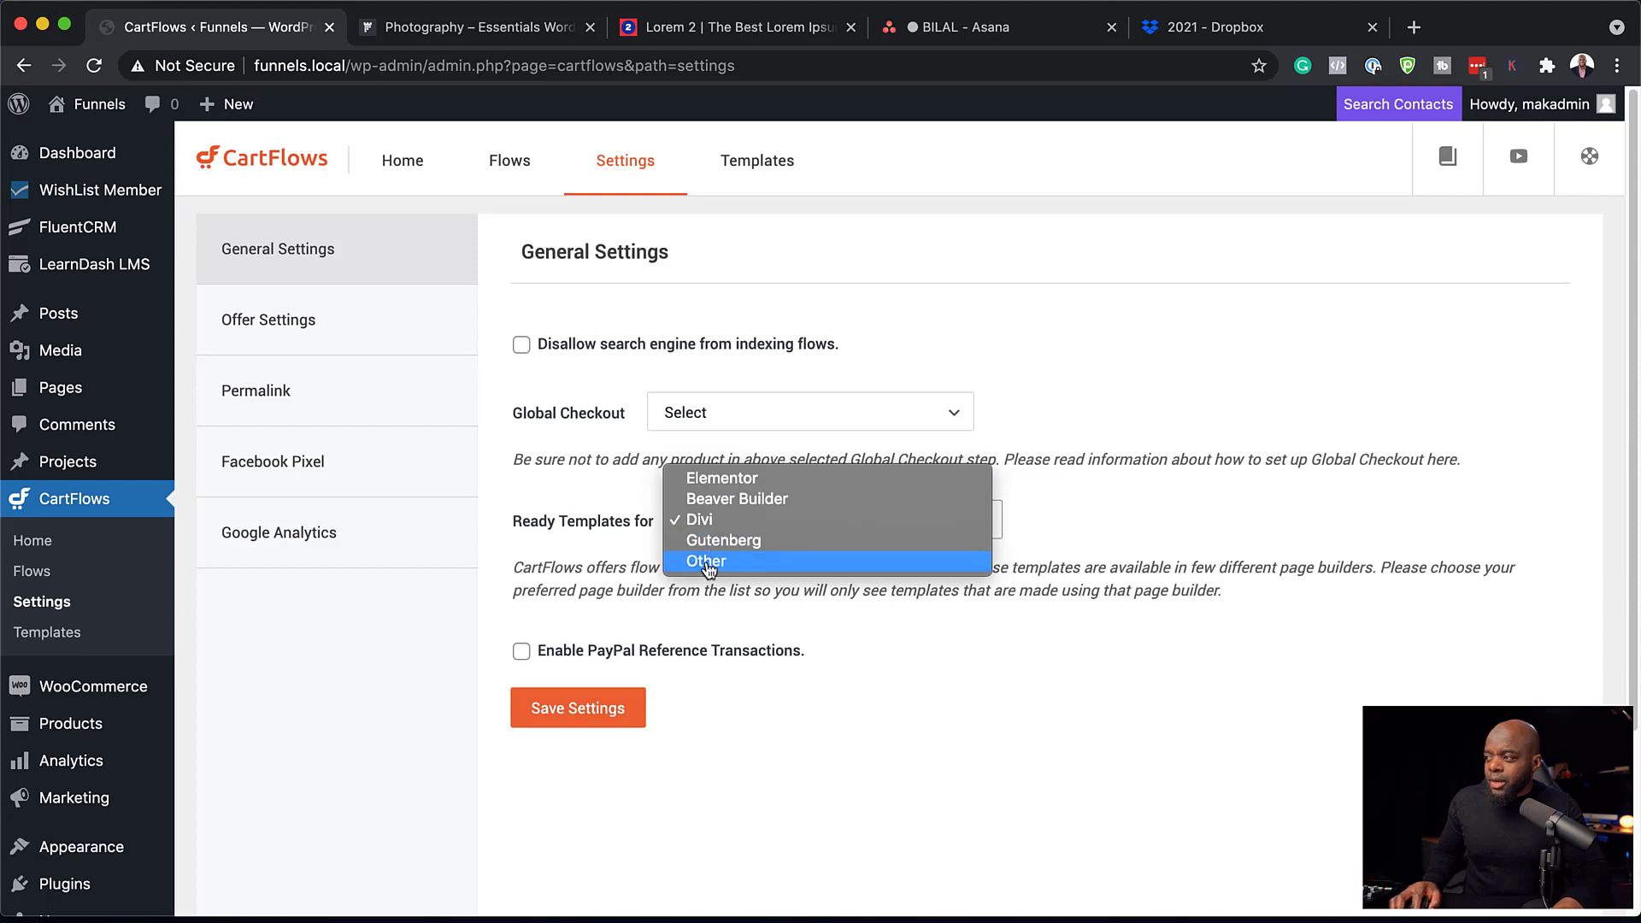
click(1106, 513)
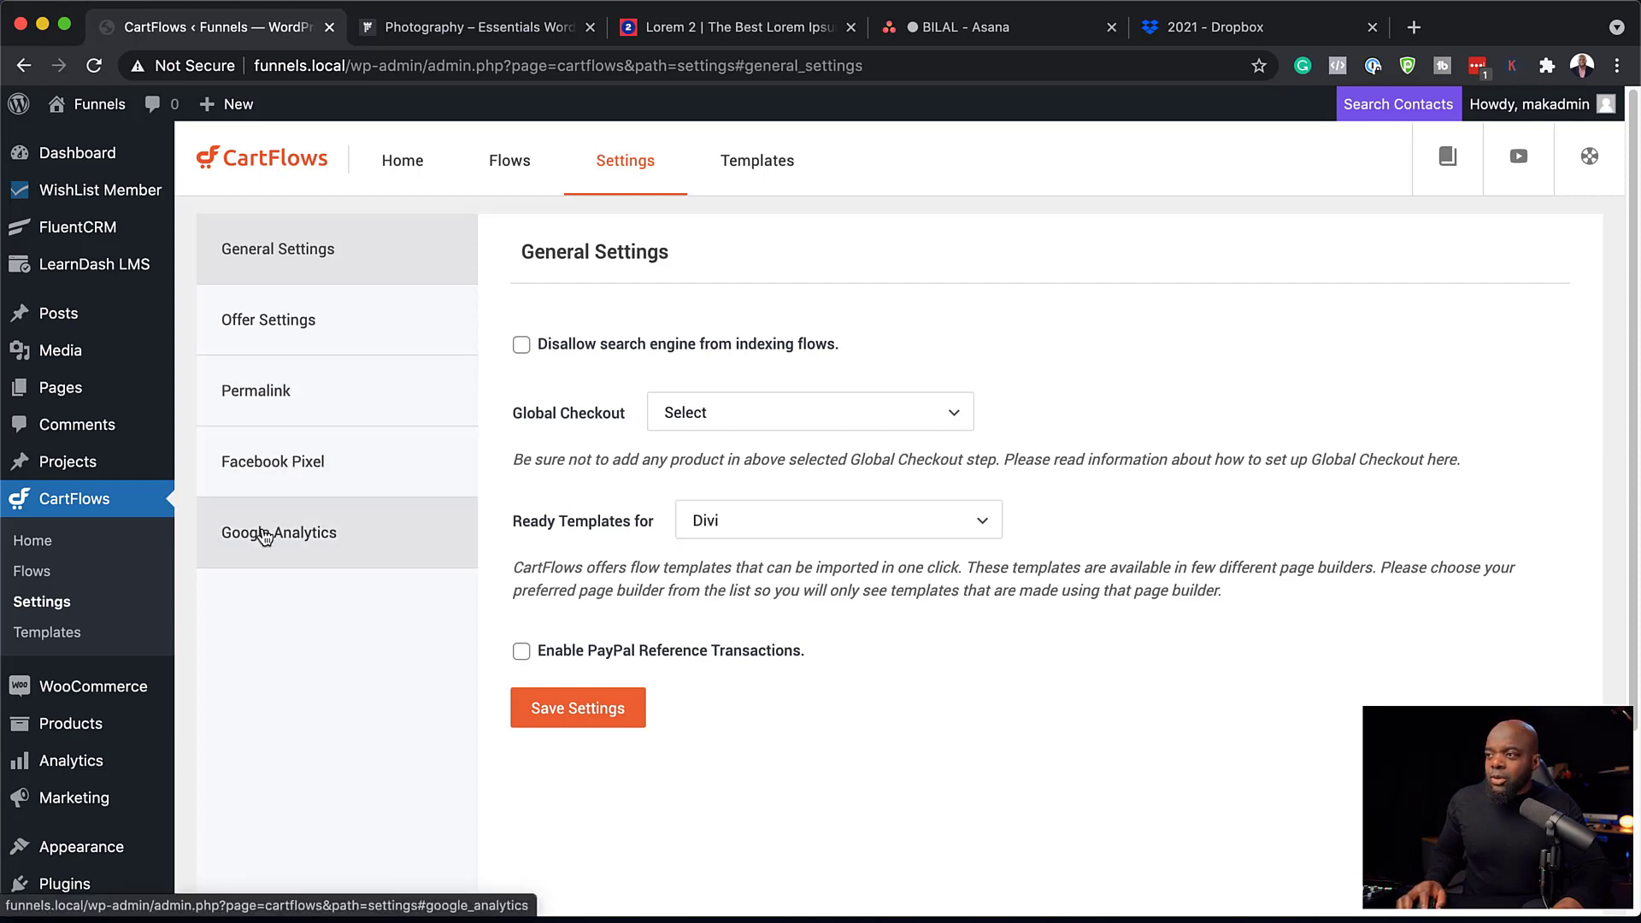
Enable Facebook Pixel tracking, then save the General Settings.
click(356, 477)
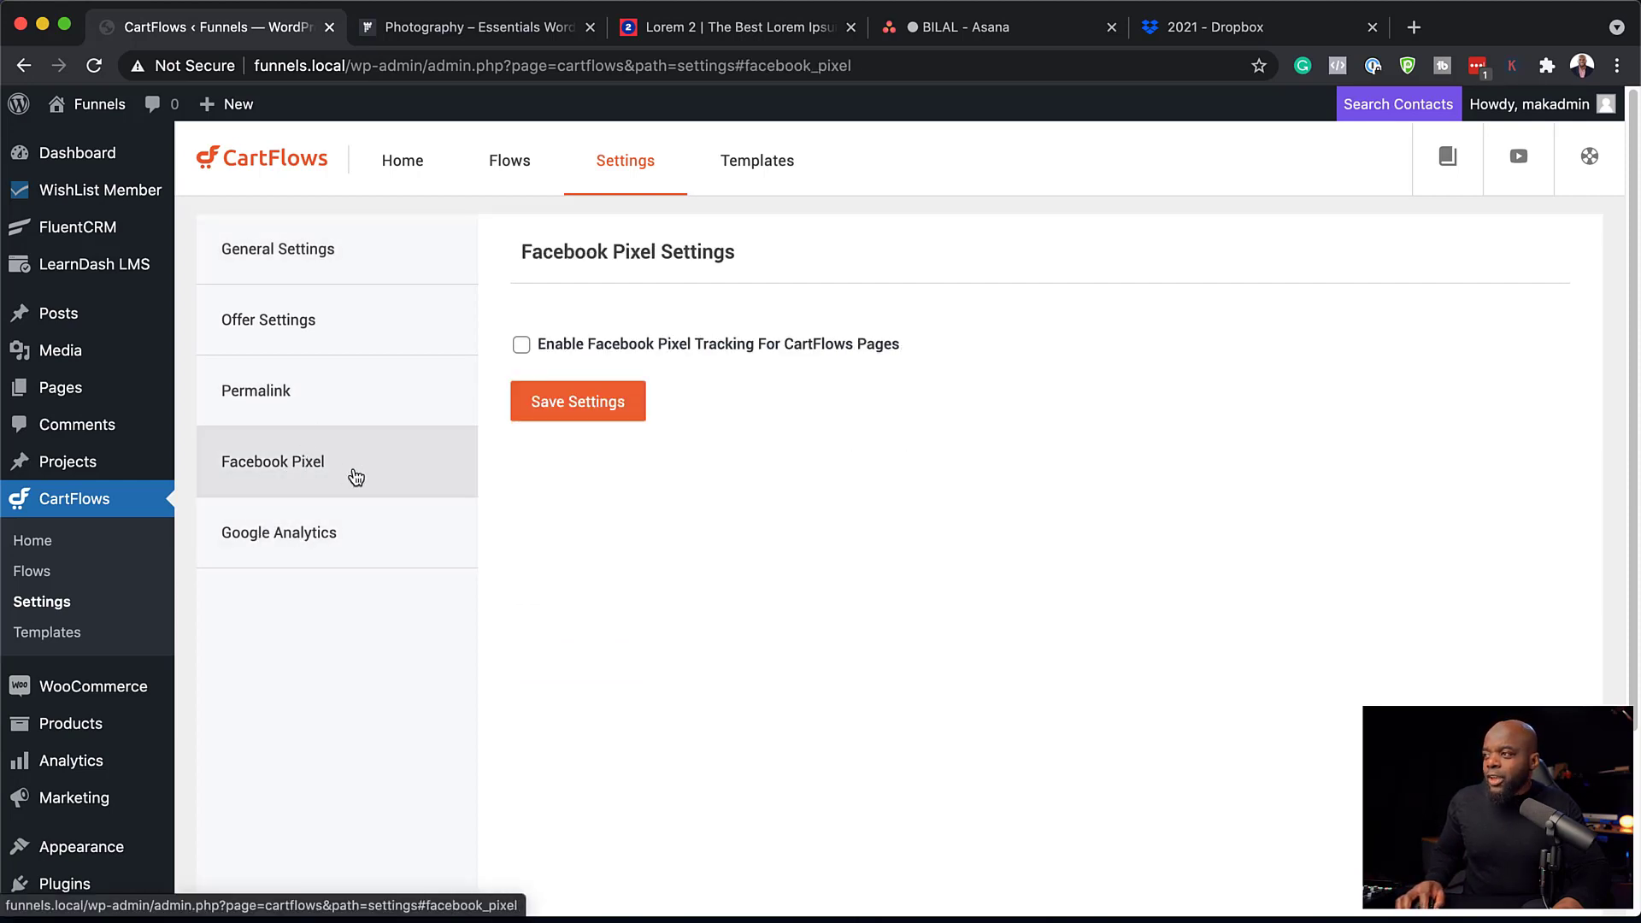
click(523, 346)
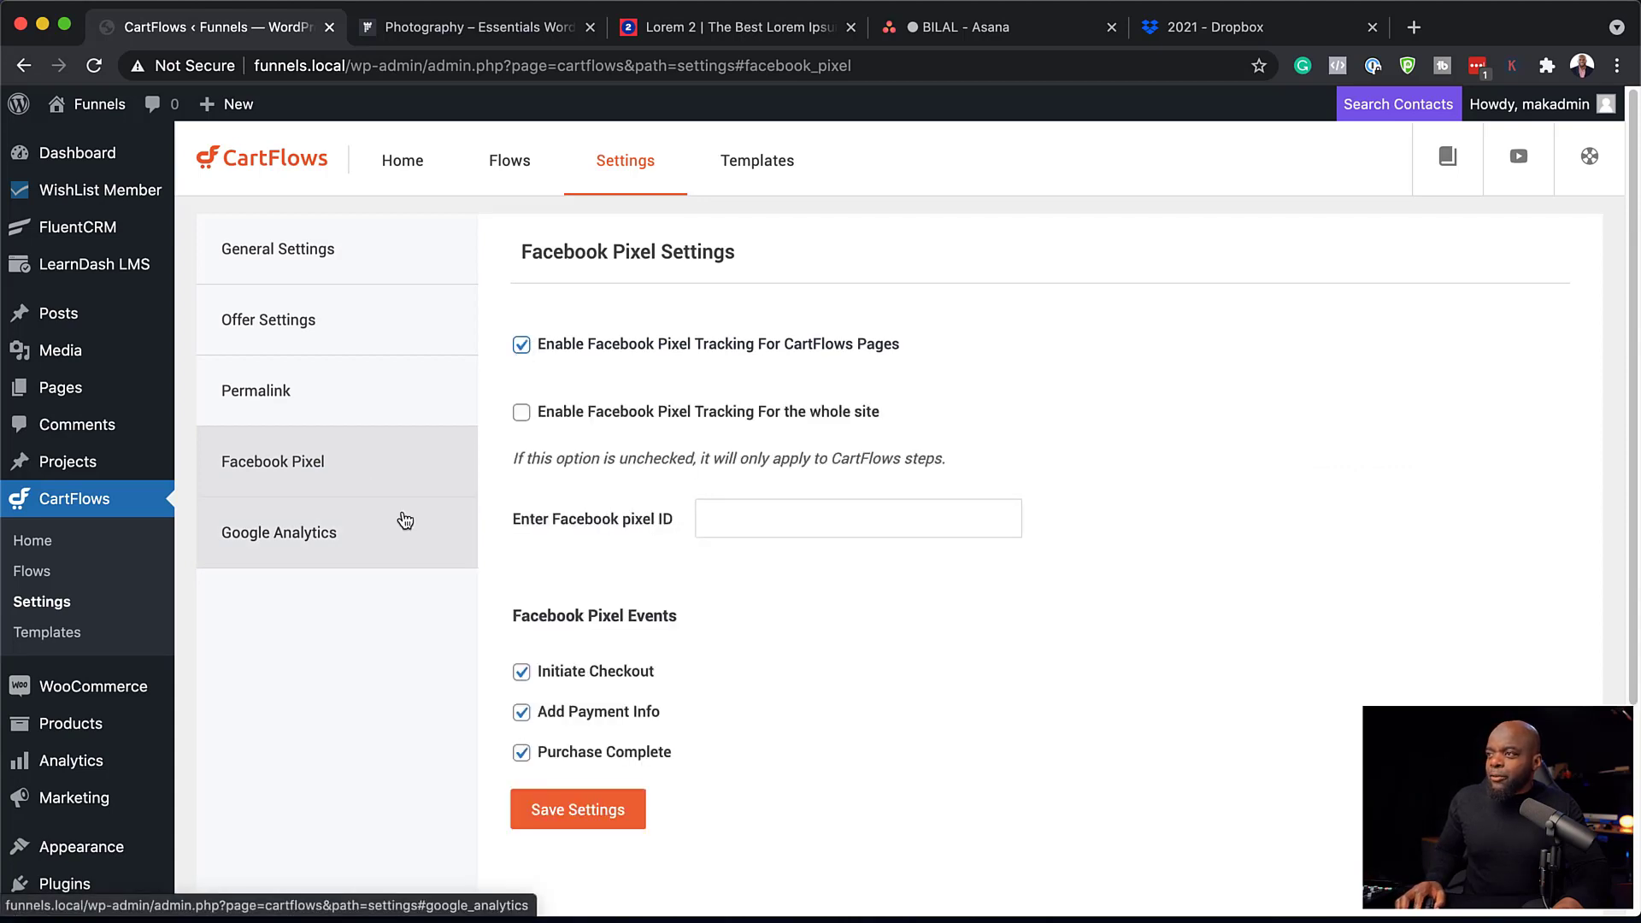
click(335, 265)
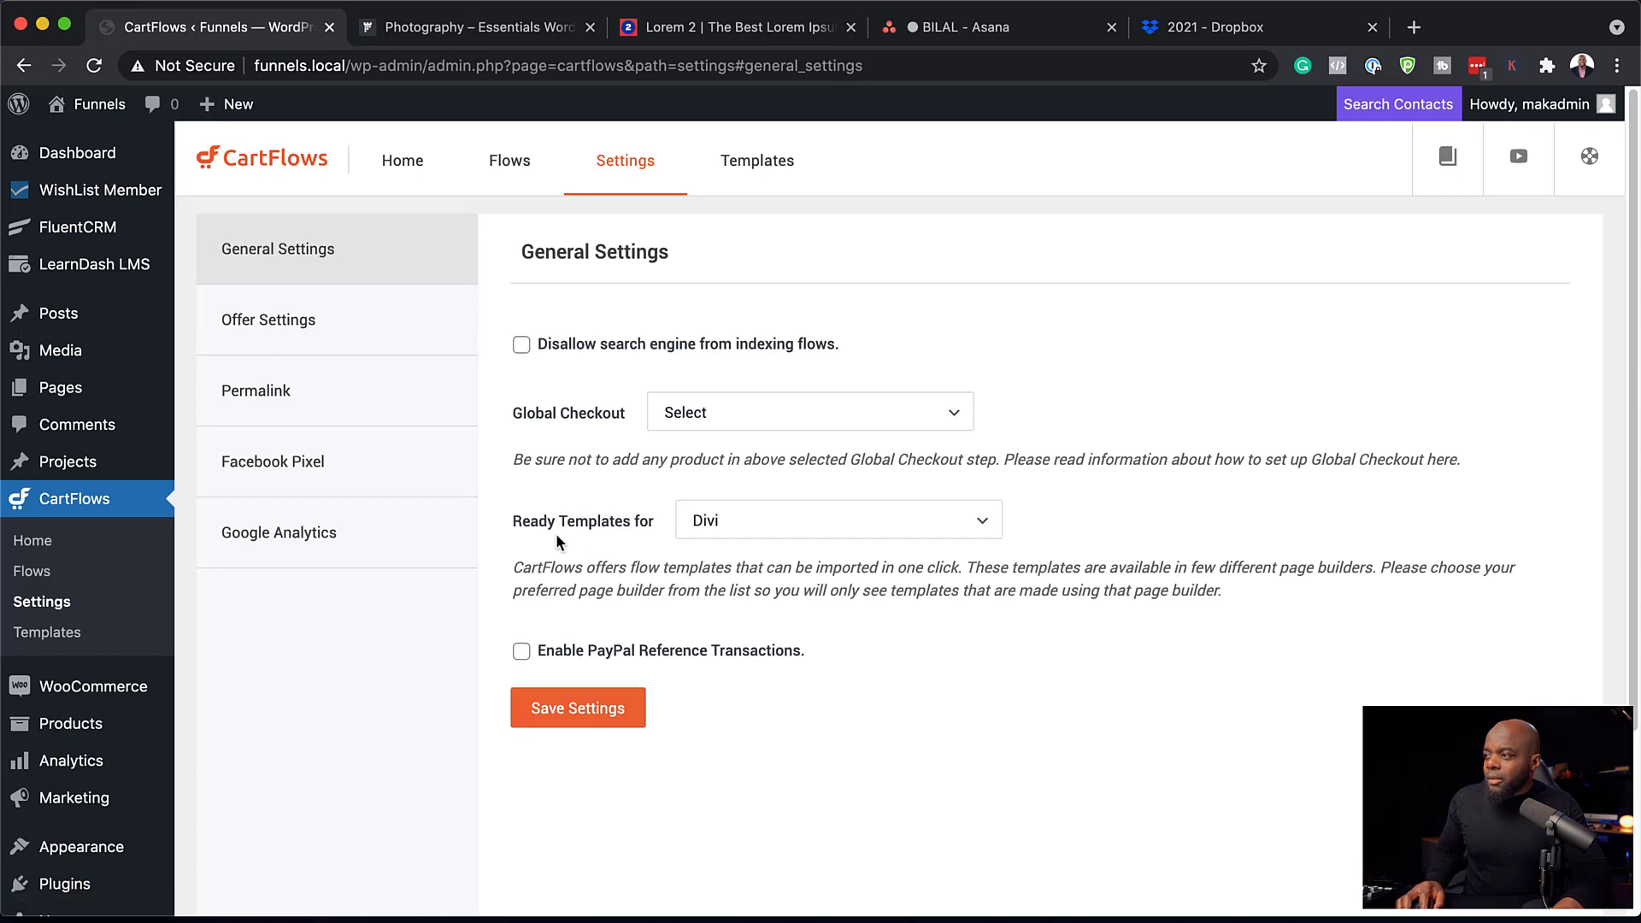
click(612, 716)
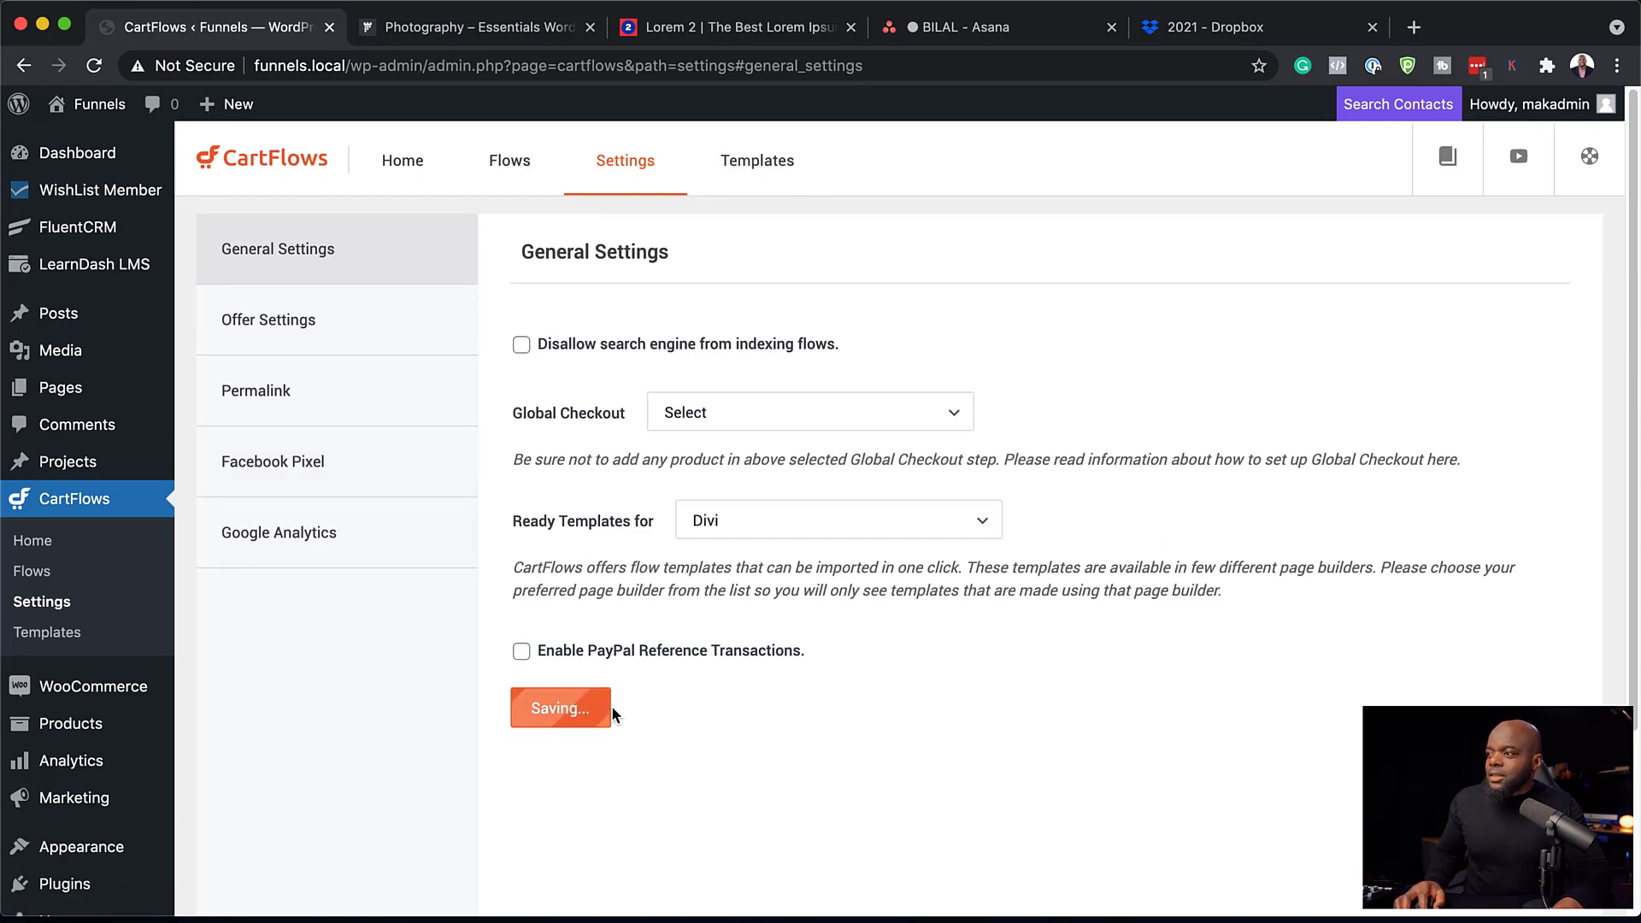
Add a new flow from the Evergreen Product 01 template, naming it 'Product A Funnel'.
click(521, 171)
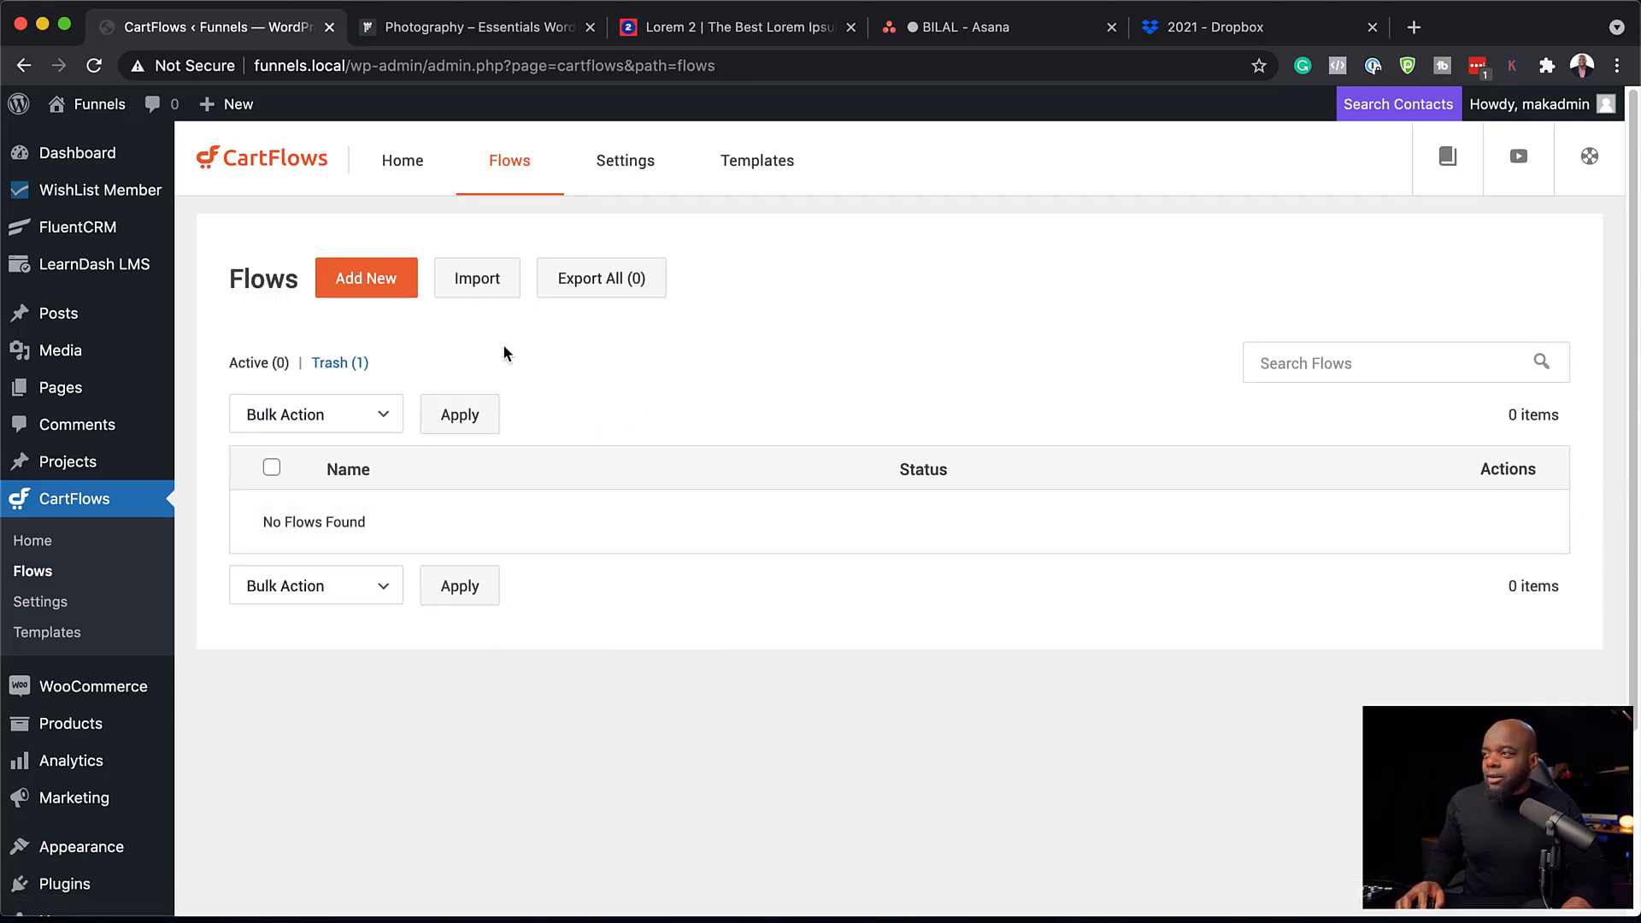
click(382, 287)
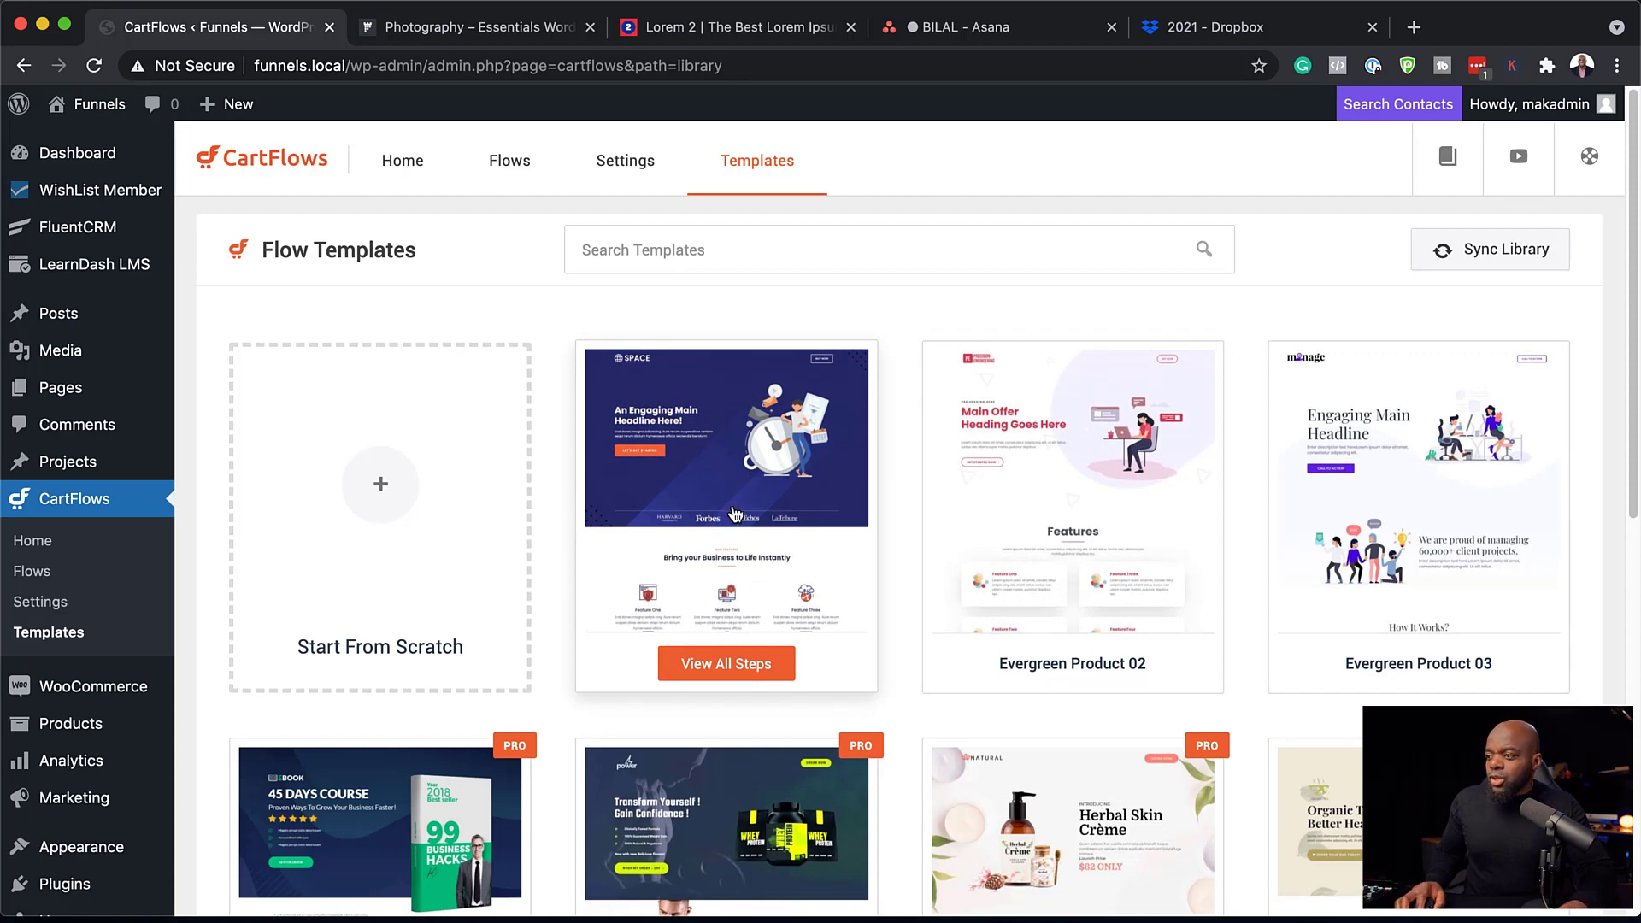
scroll(733, 512, down, 2)
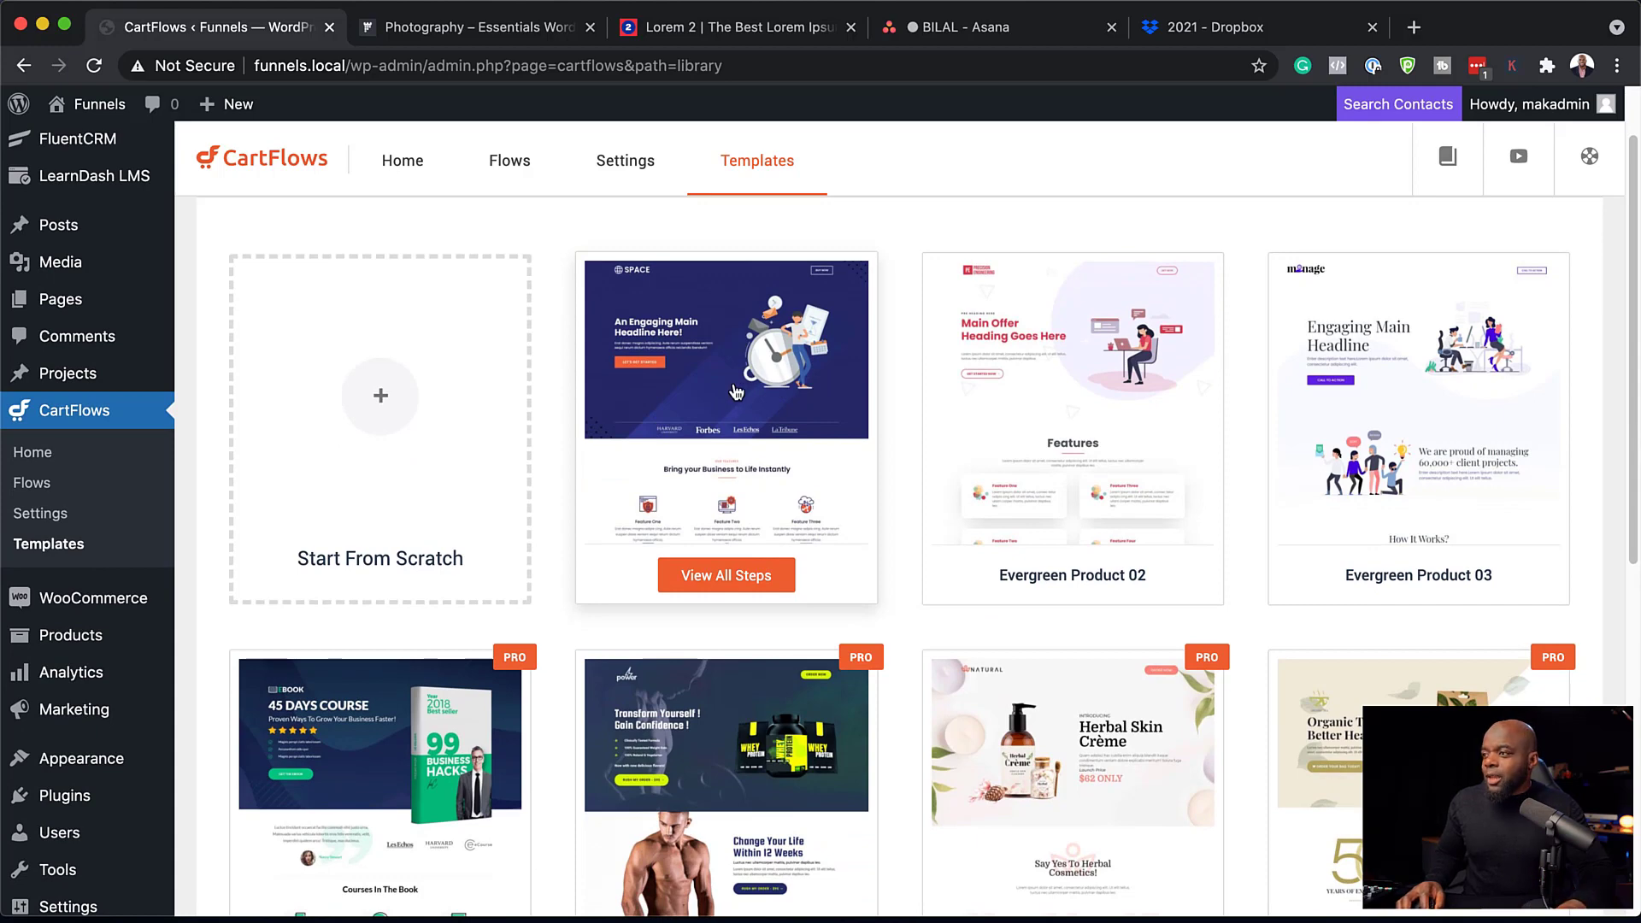
click(753, 581)
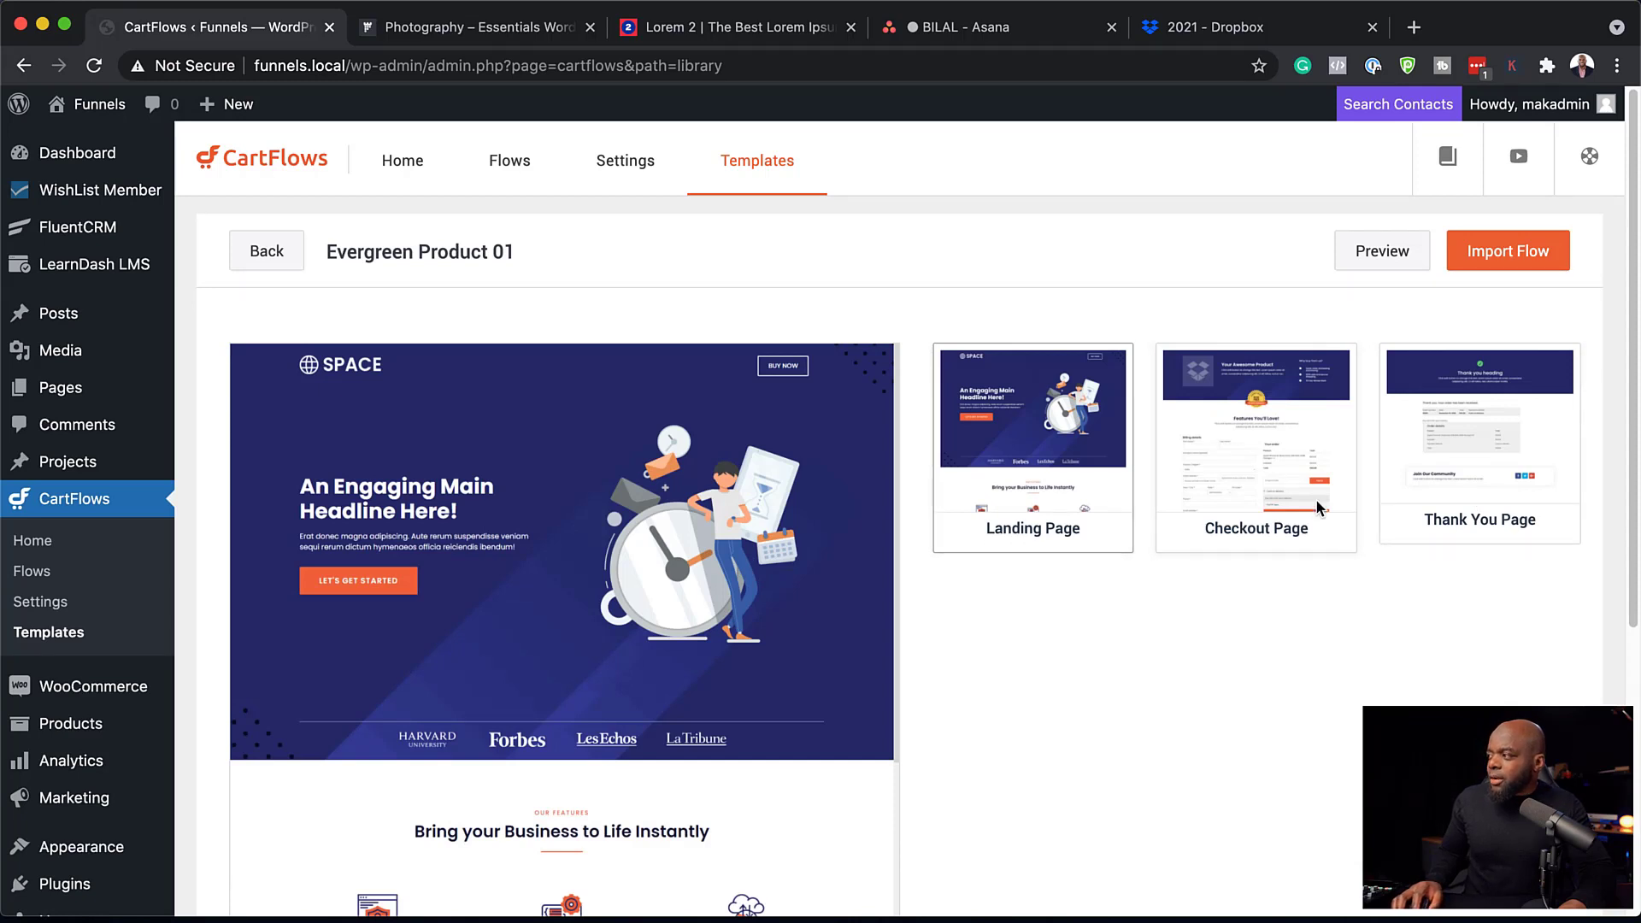
click(1515, 257)
click(864, 444)
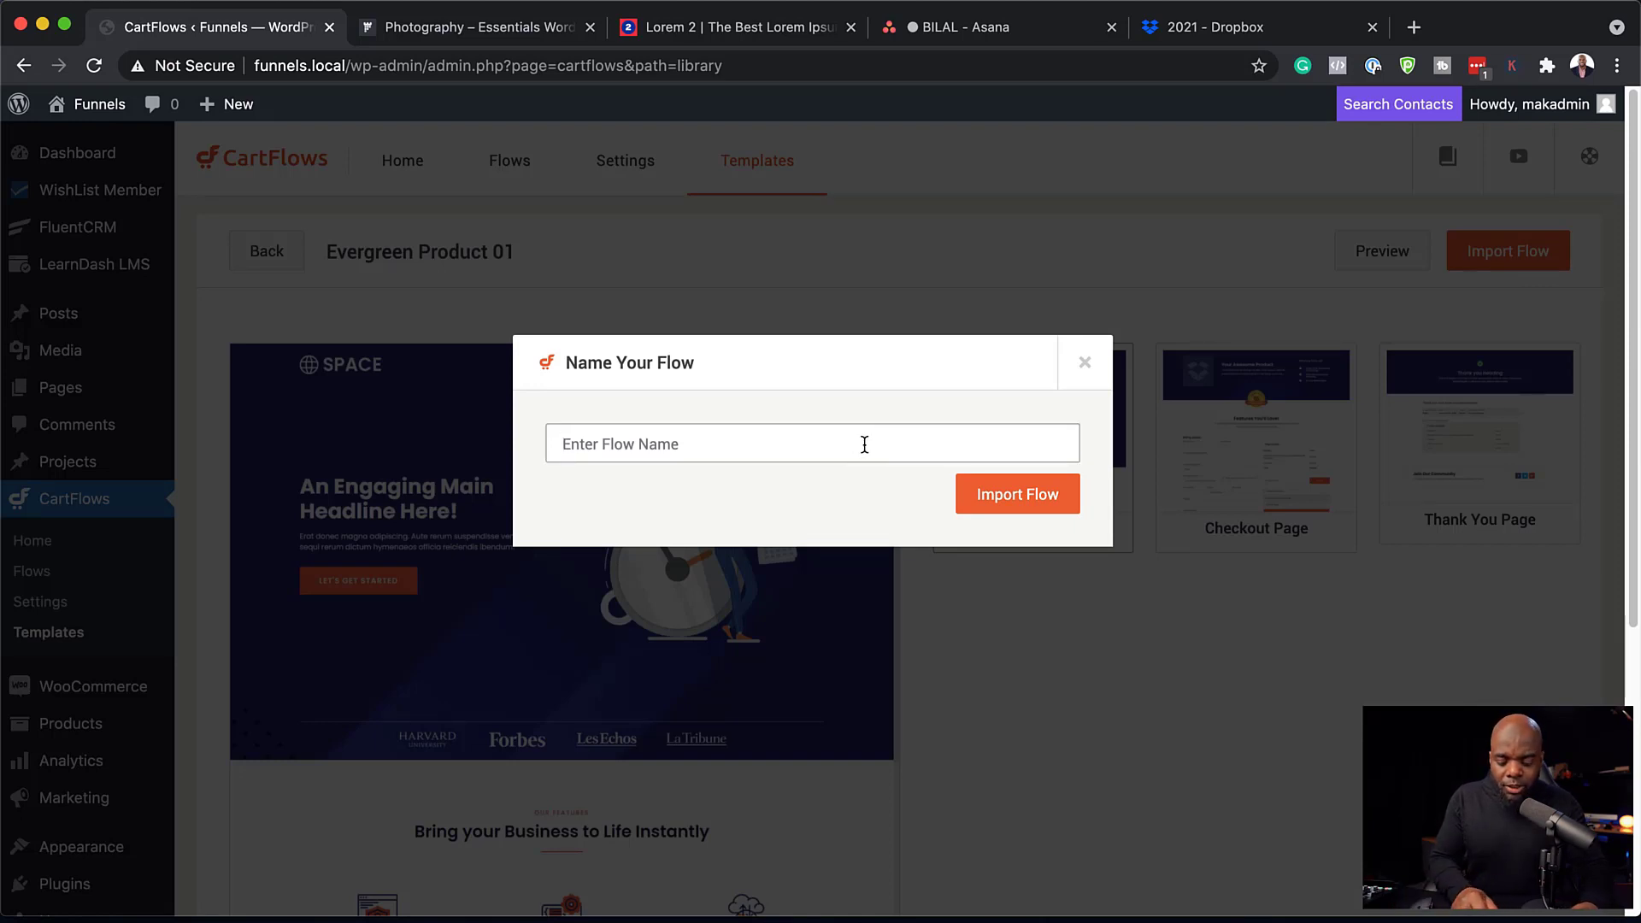
text(Product A Funnel)
click(1059, 502)
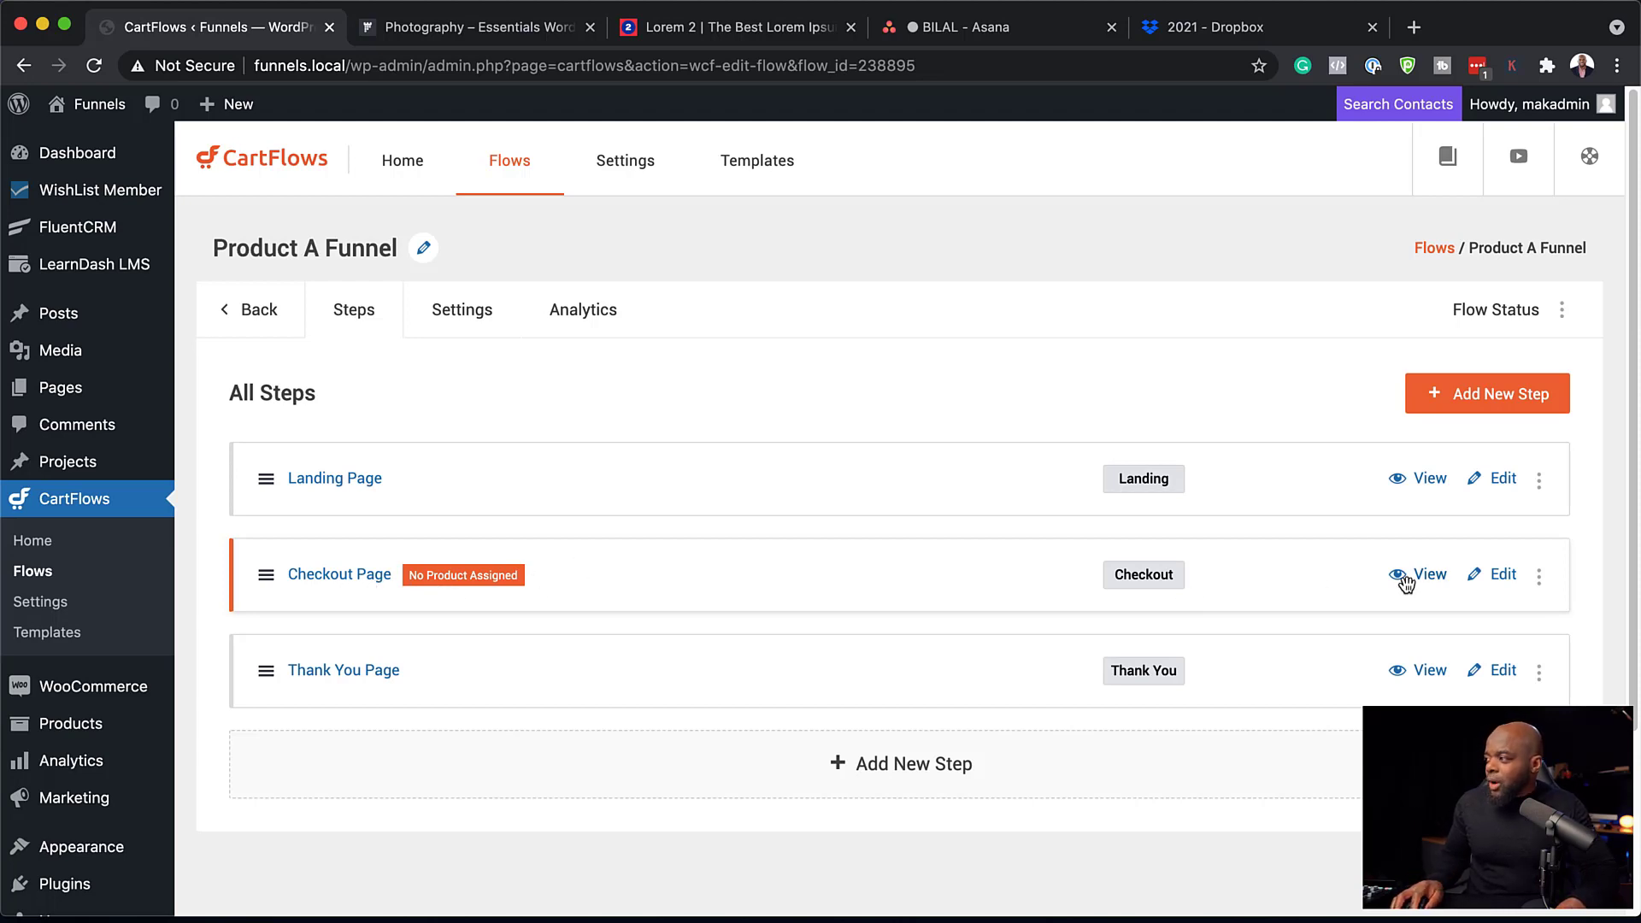
Search for and add Product A to the checkout step's products.
click(1503, 575)
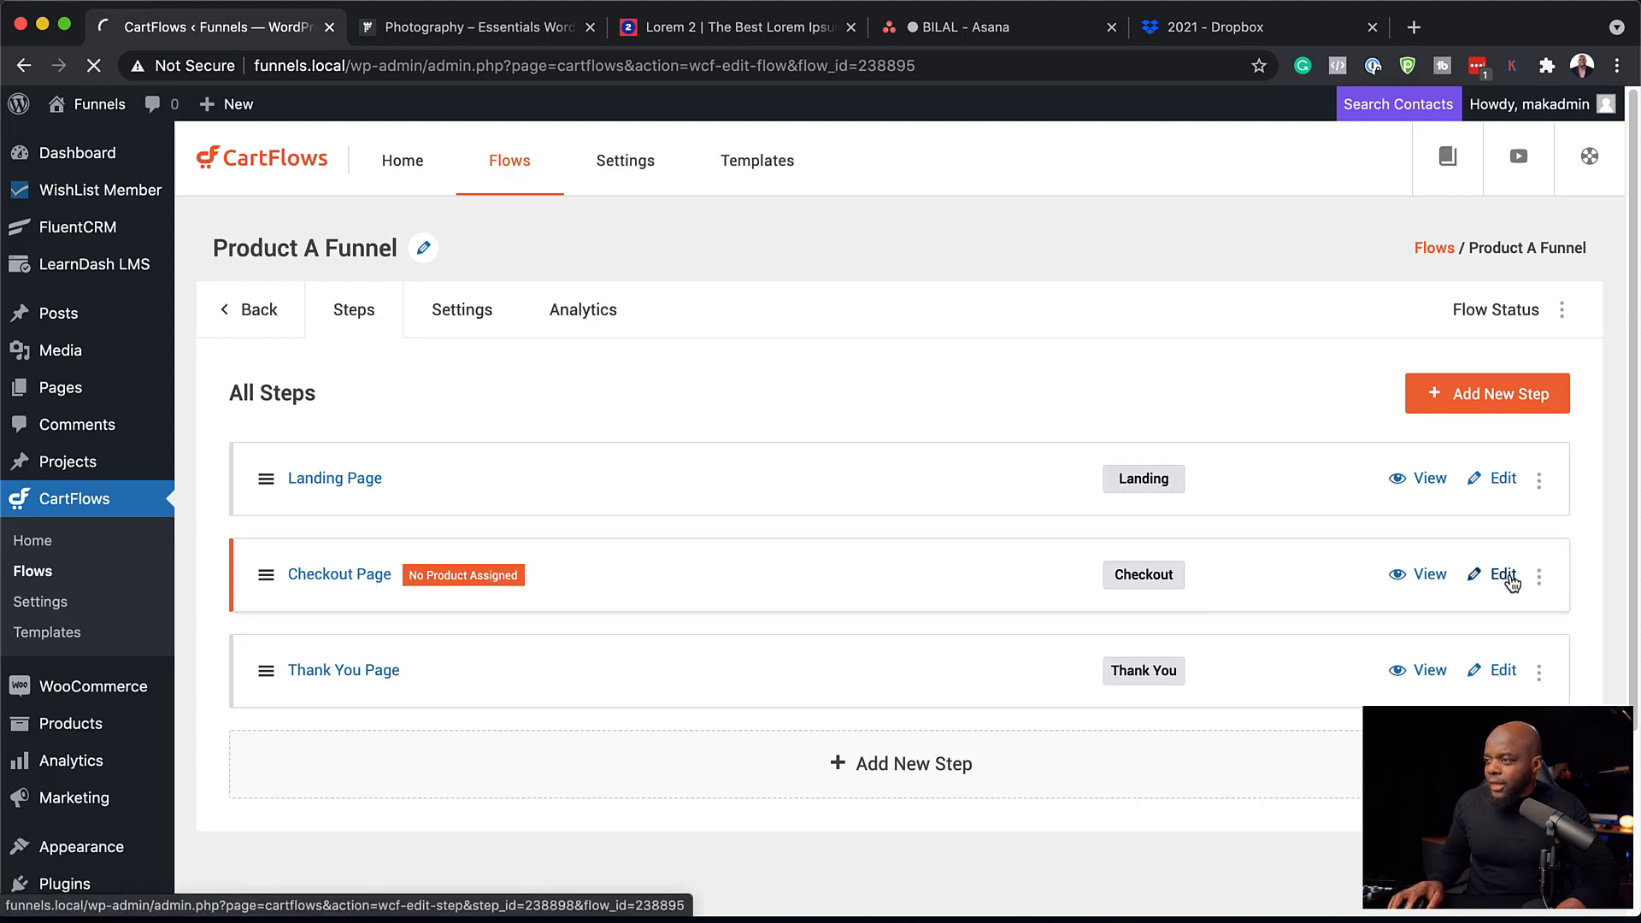
click(489, 311)
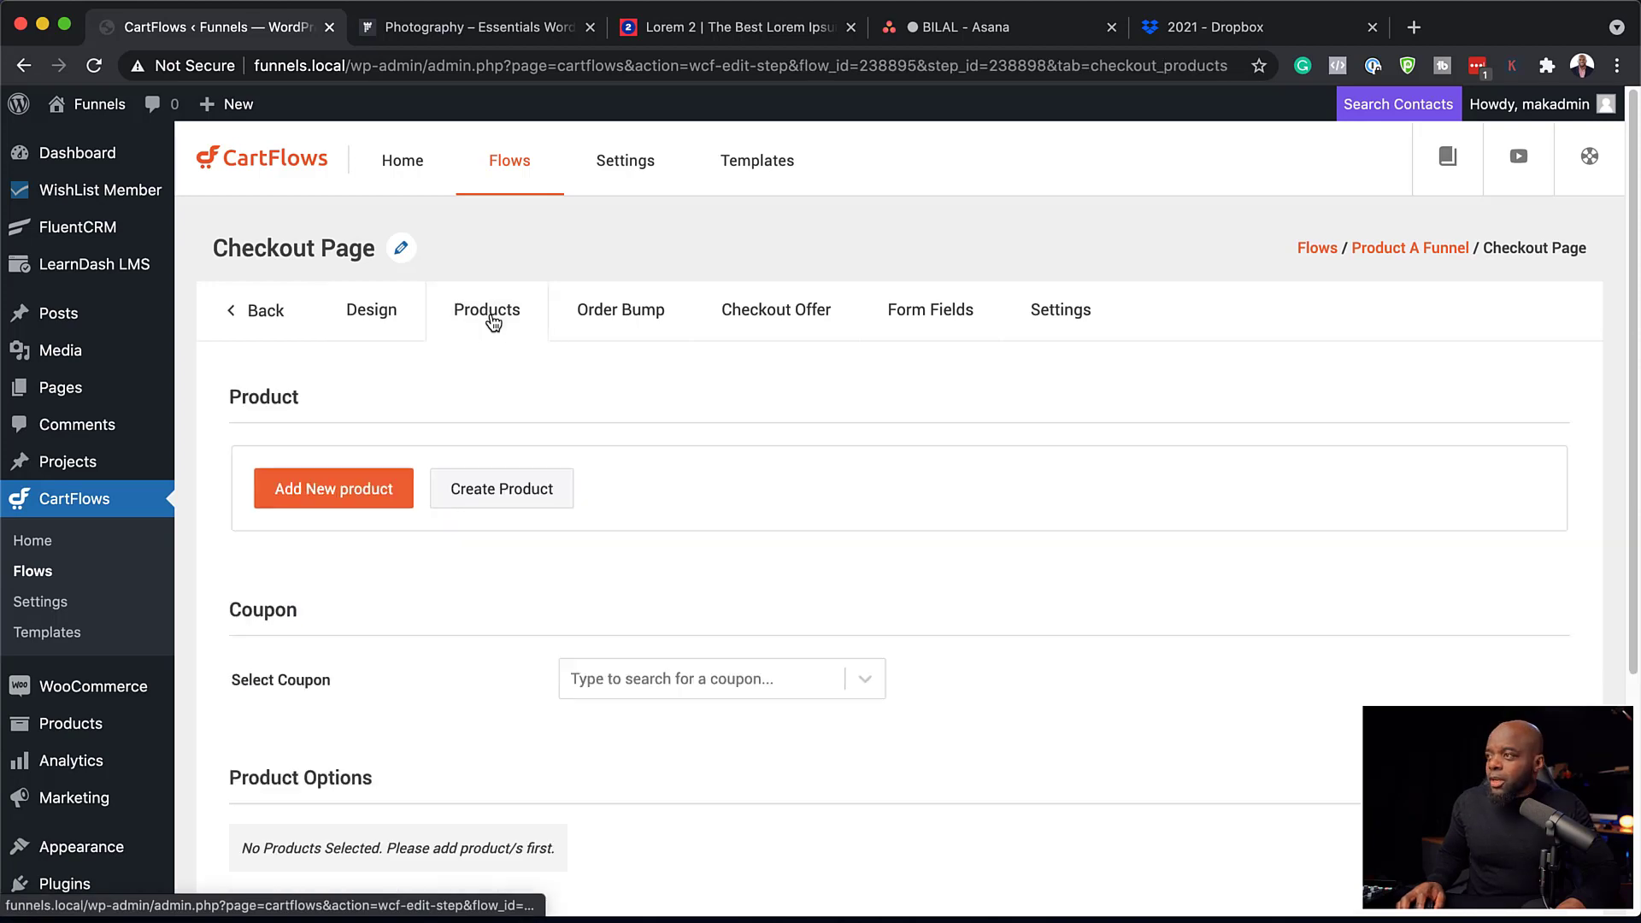
scroll(667, 626, down, 1)
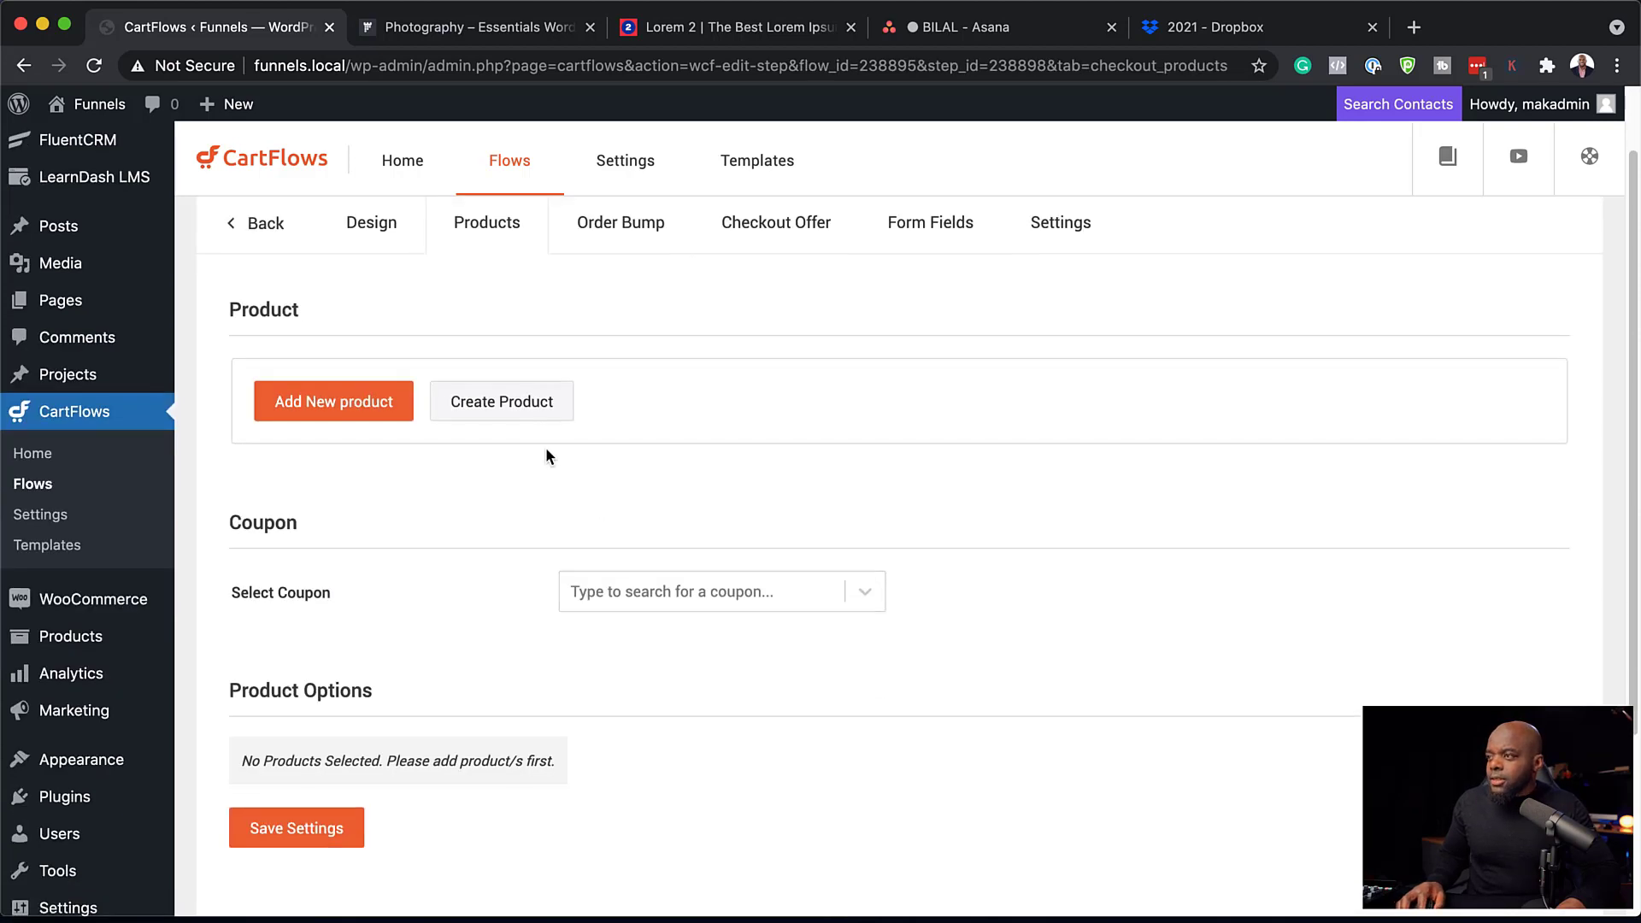
click(371, 411)
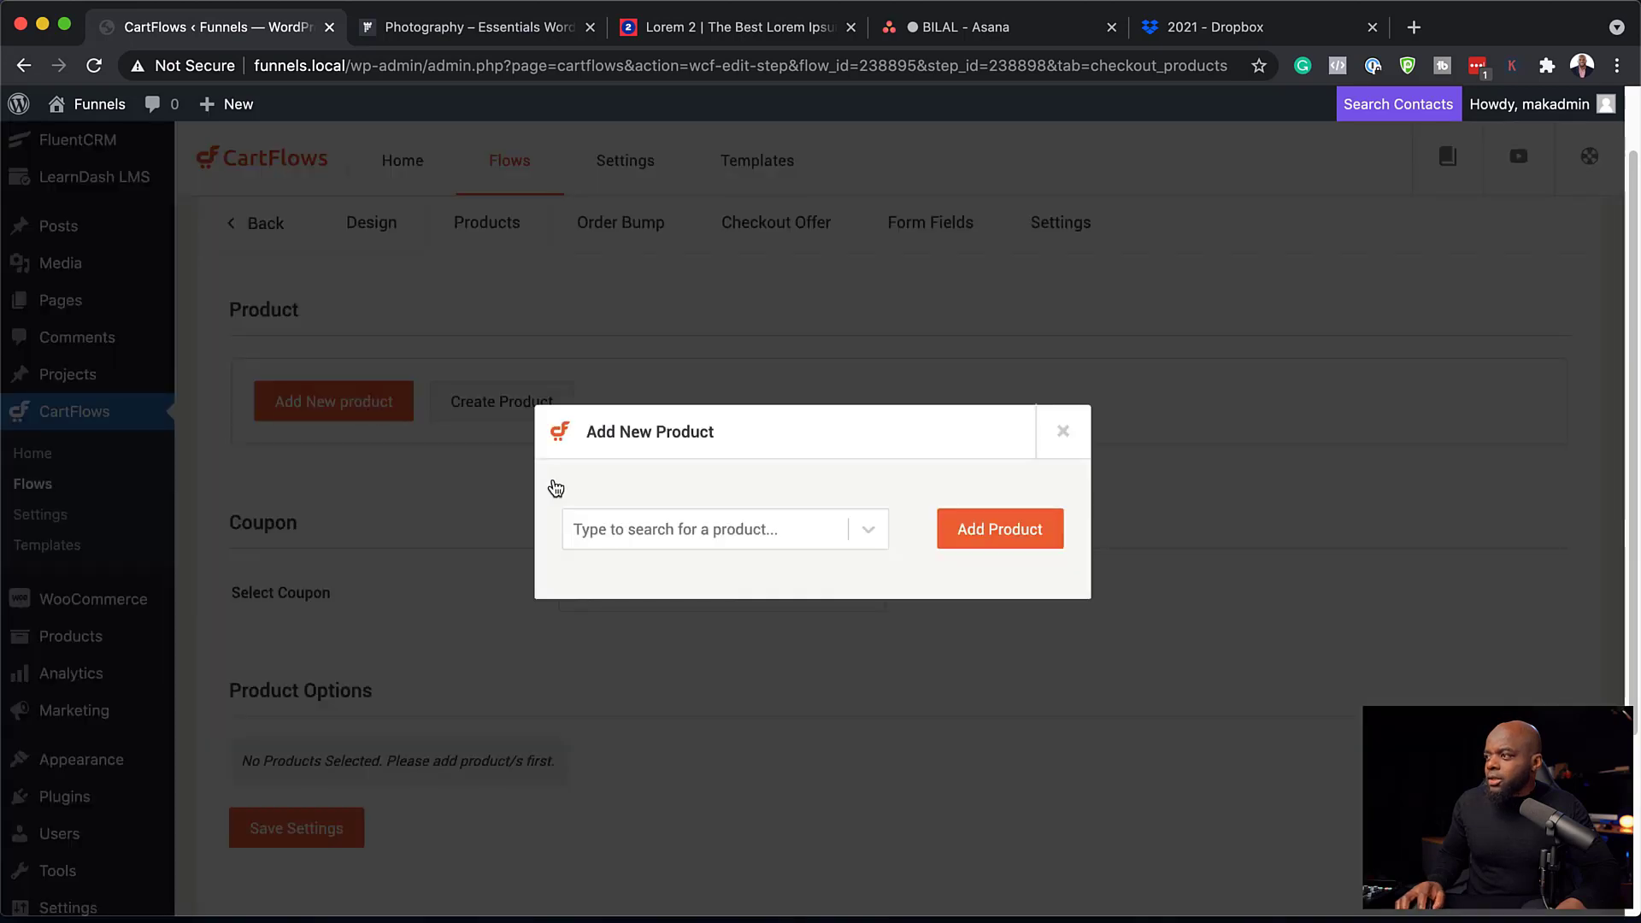
click(761, 536)
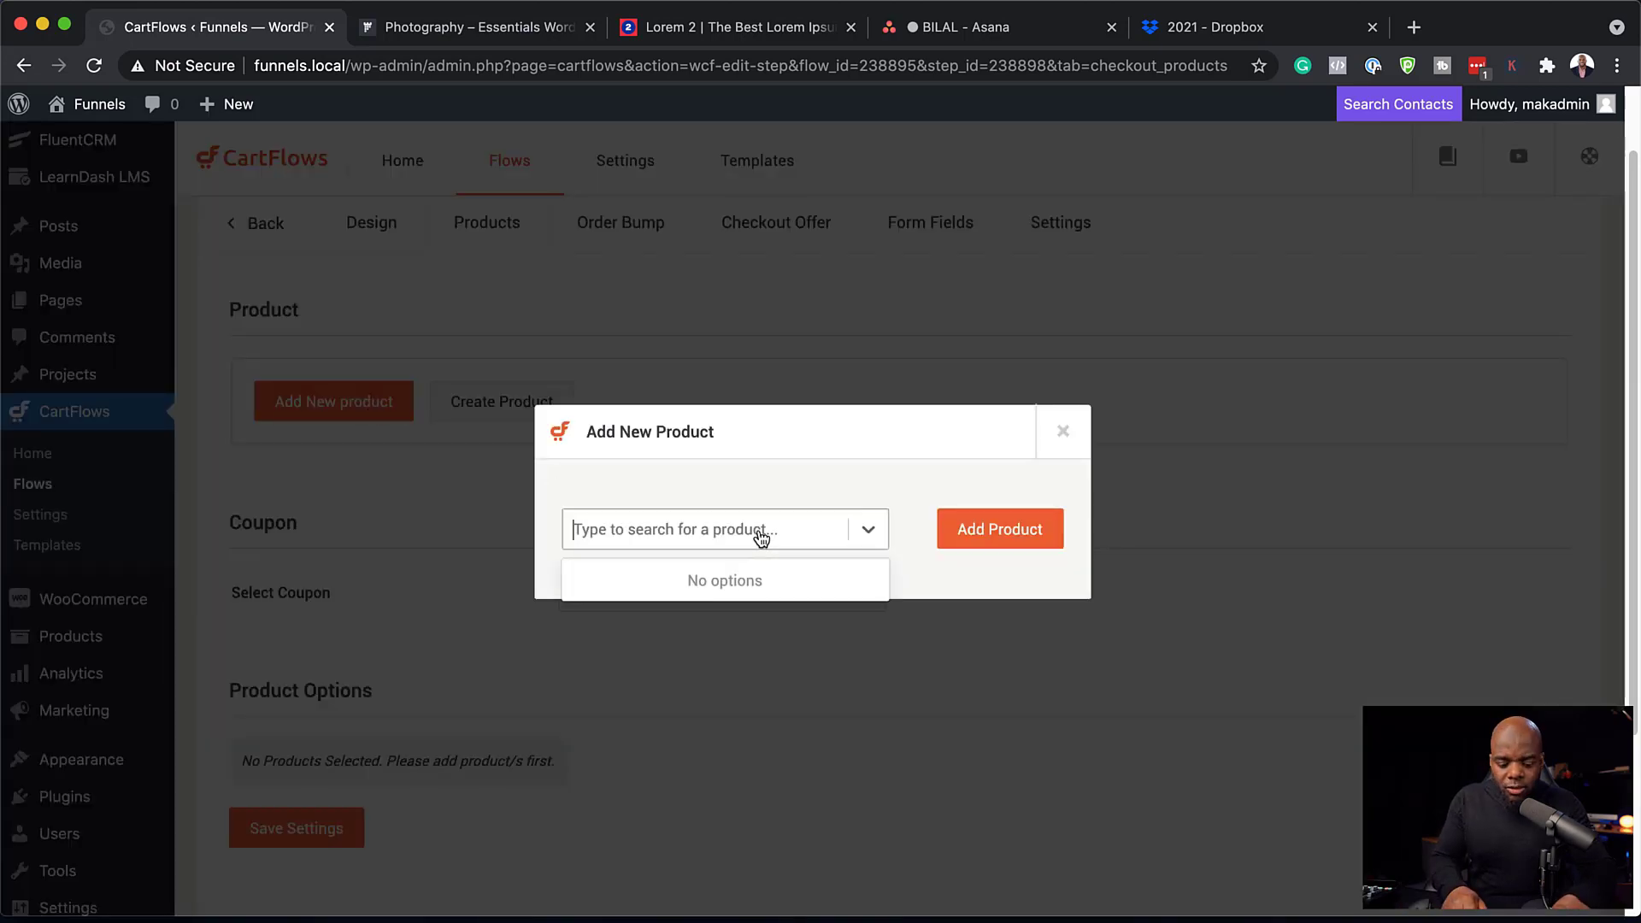
text(product)
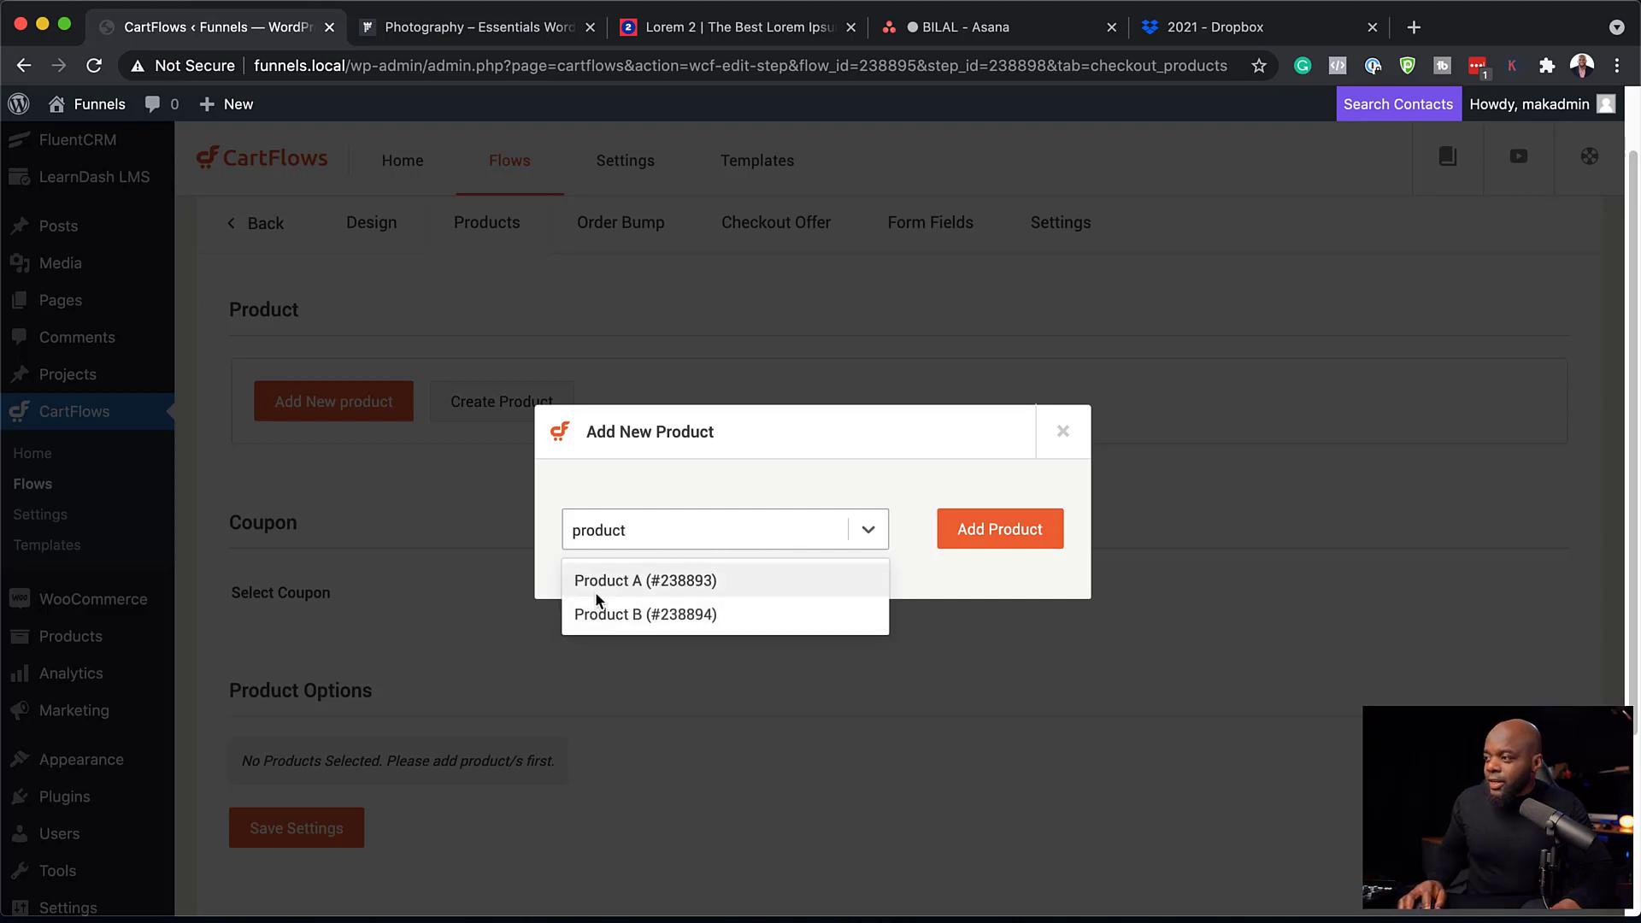
click(606, 583)
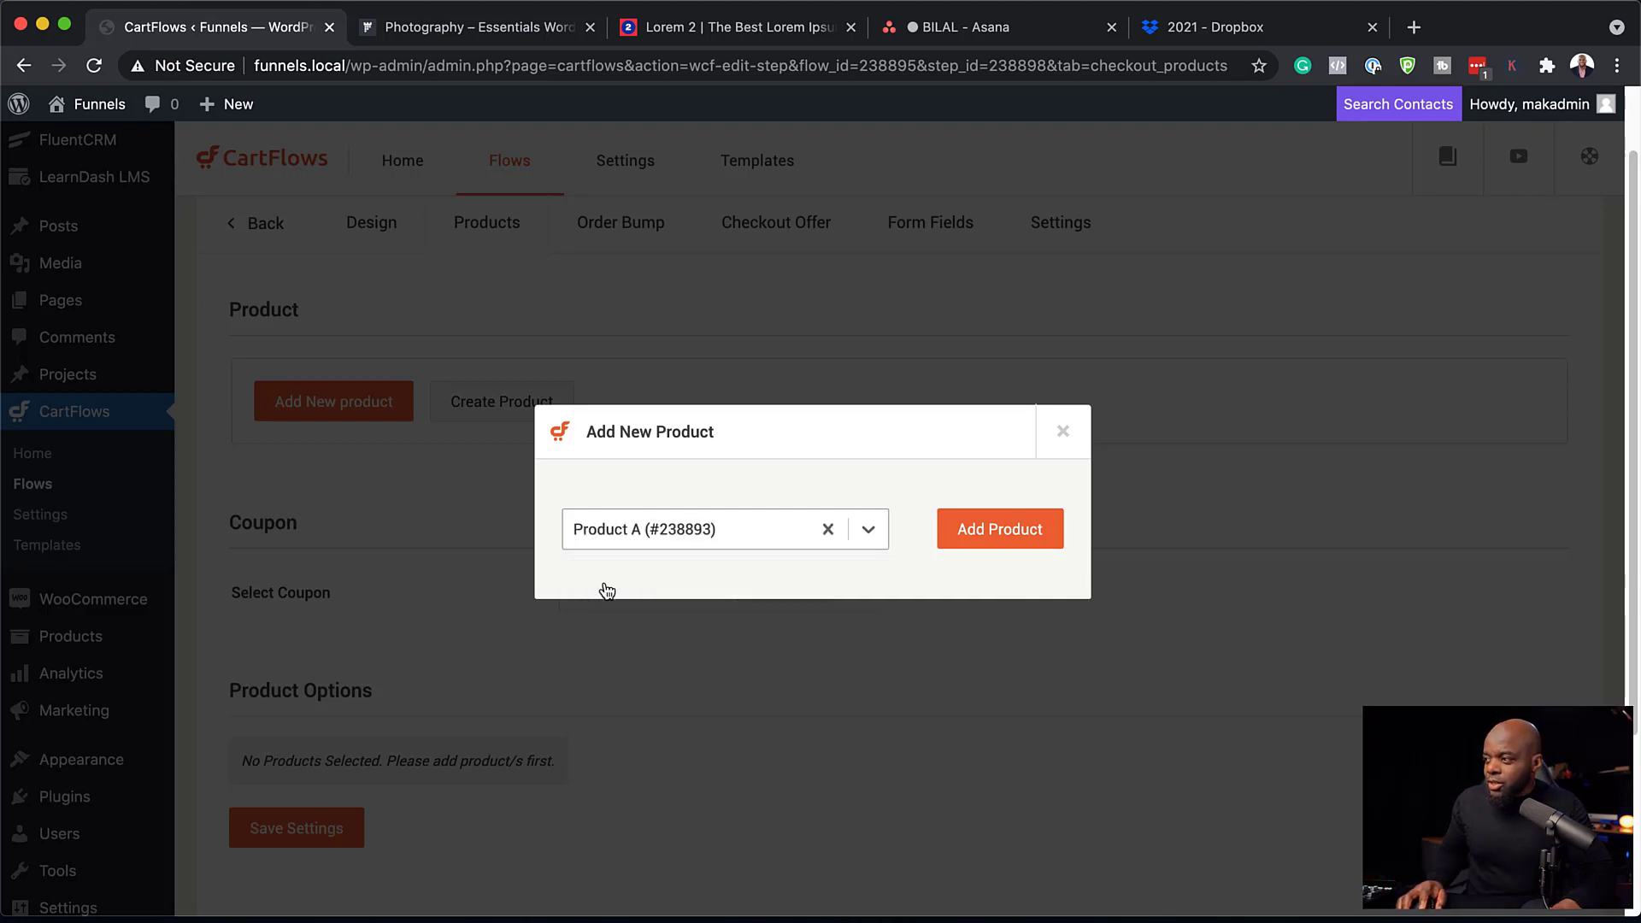
click(1017, 536)
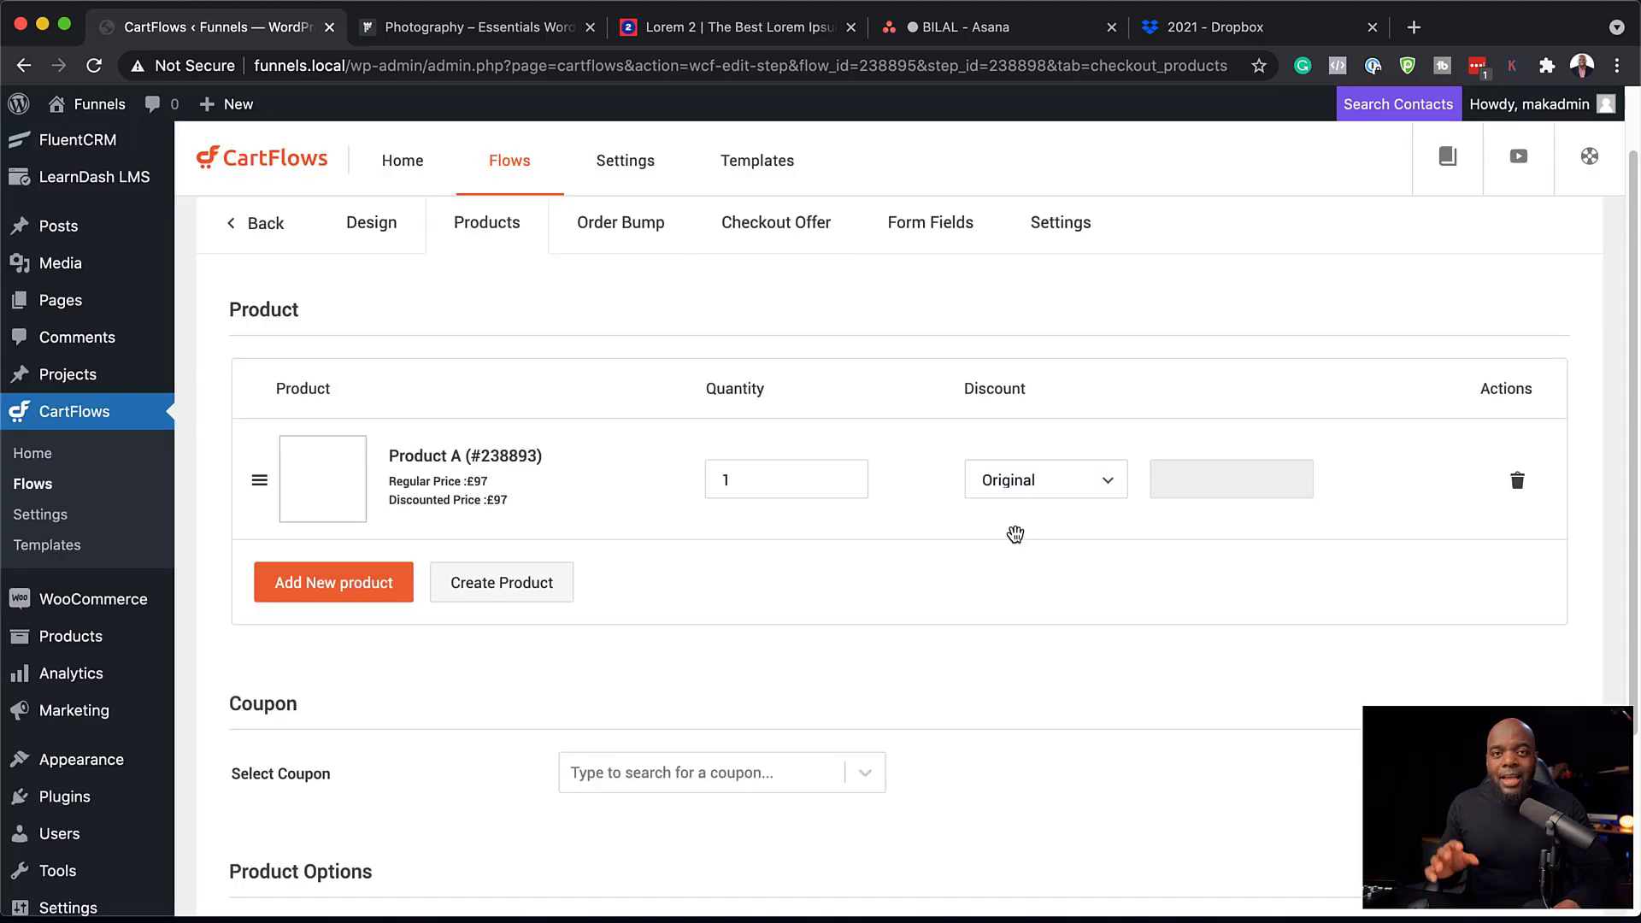
Save the checkout product settings and go back to the funnel's steps list.
scroll(941, 575, down, 3)
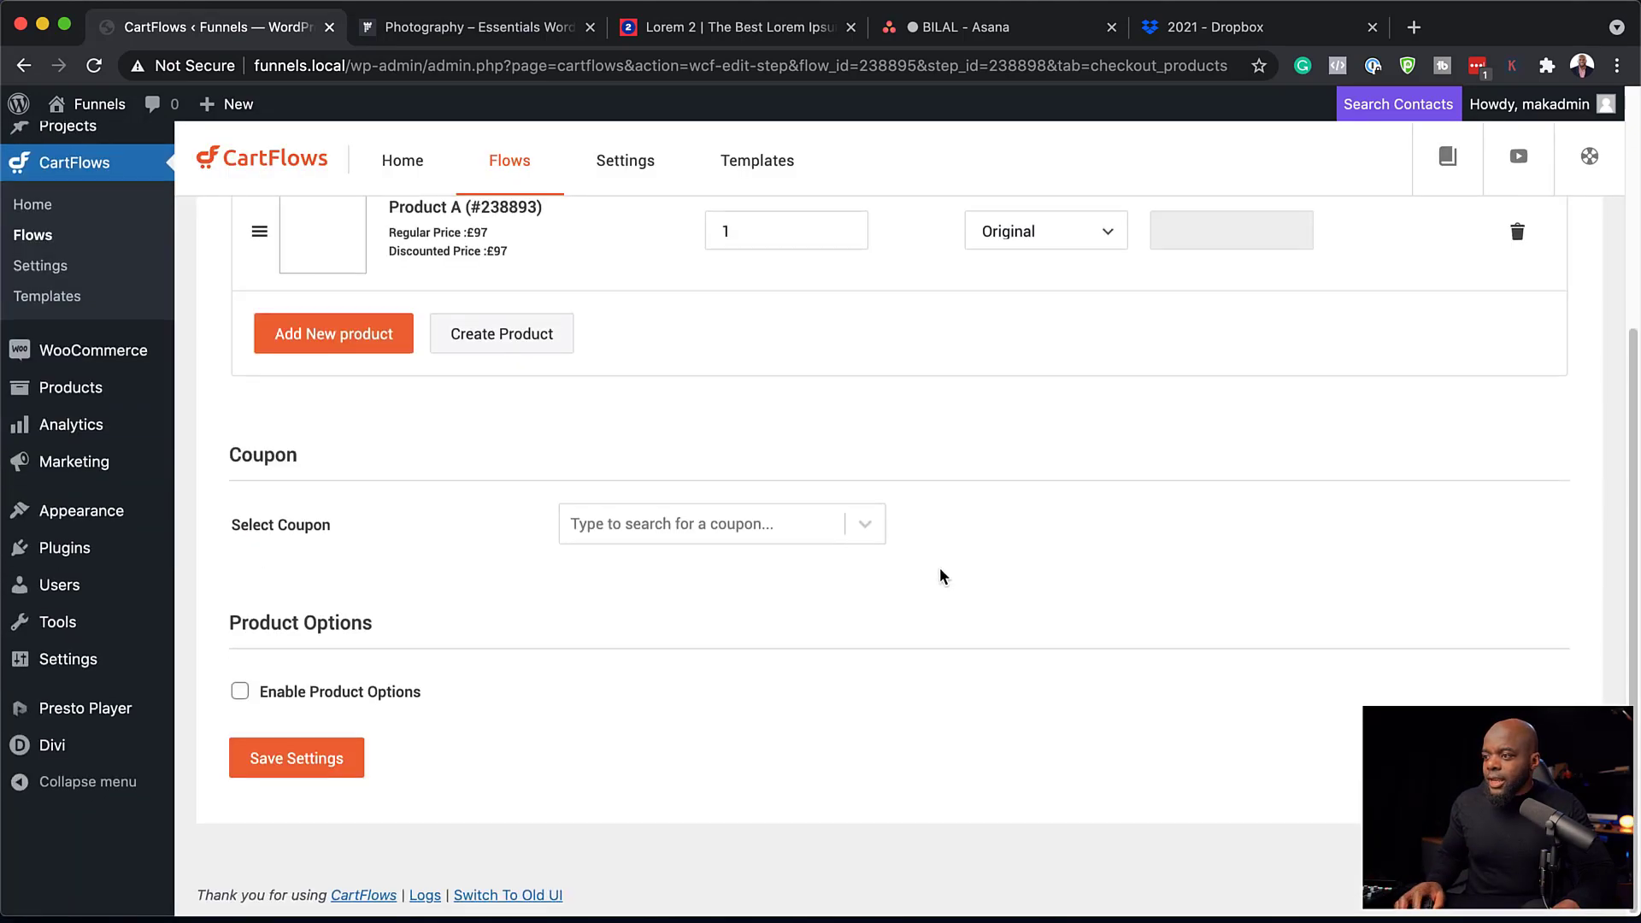
click(322, 771)
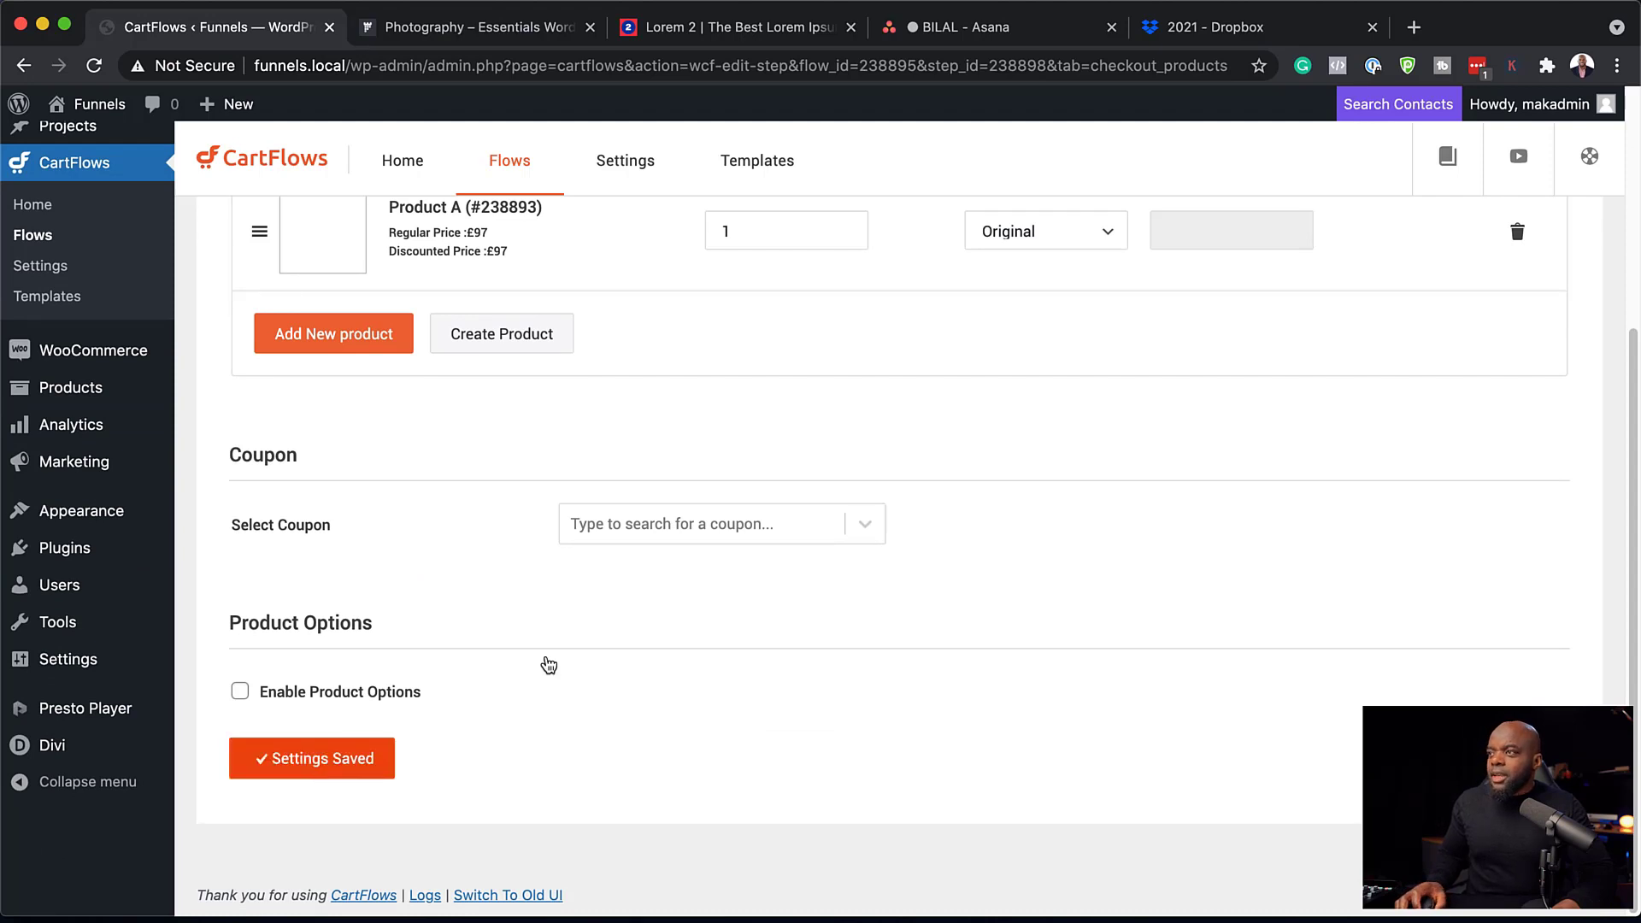
scroll(549, 665, up, 4)
click(262, 313)
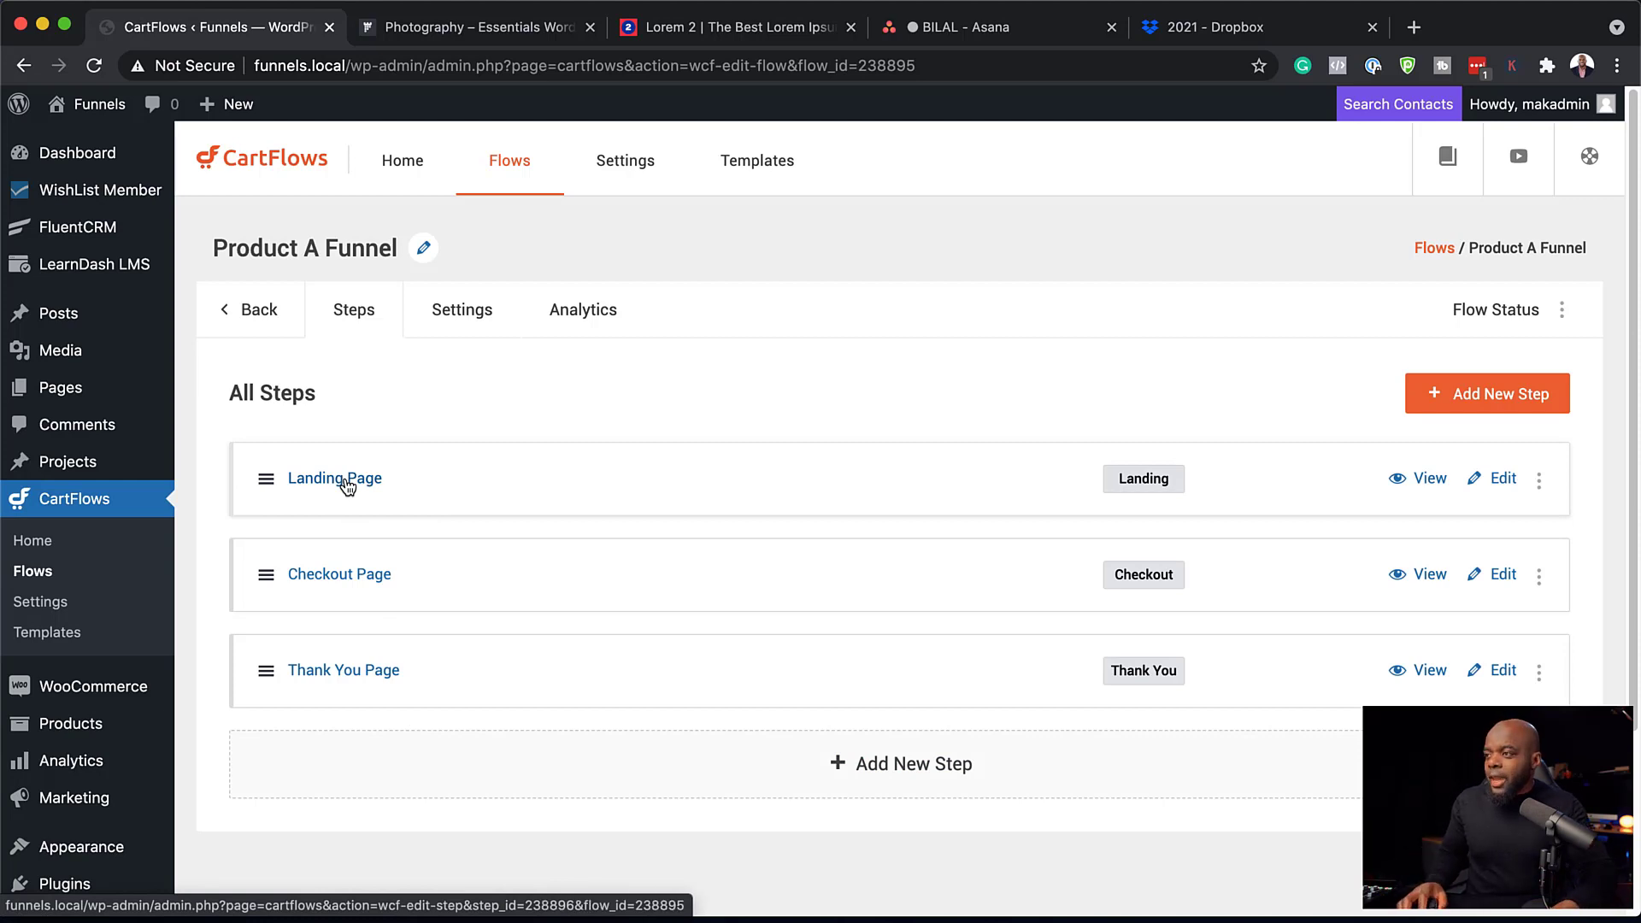
Set the Landing step page's layout to No Sidebar, save, and launch the Divi Builder.
click(1504, 481)
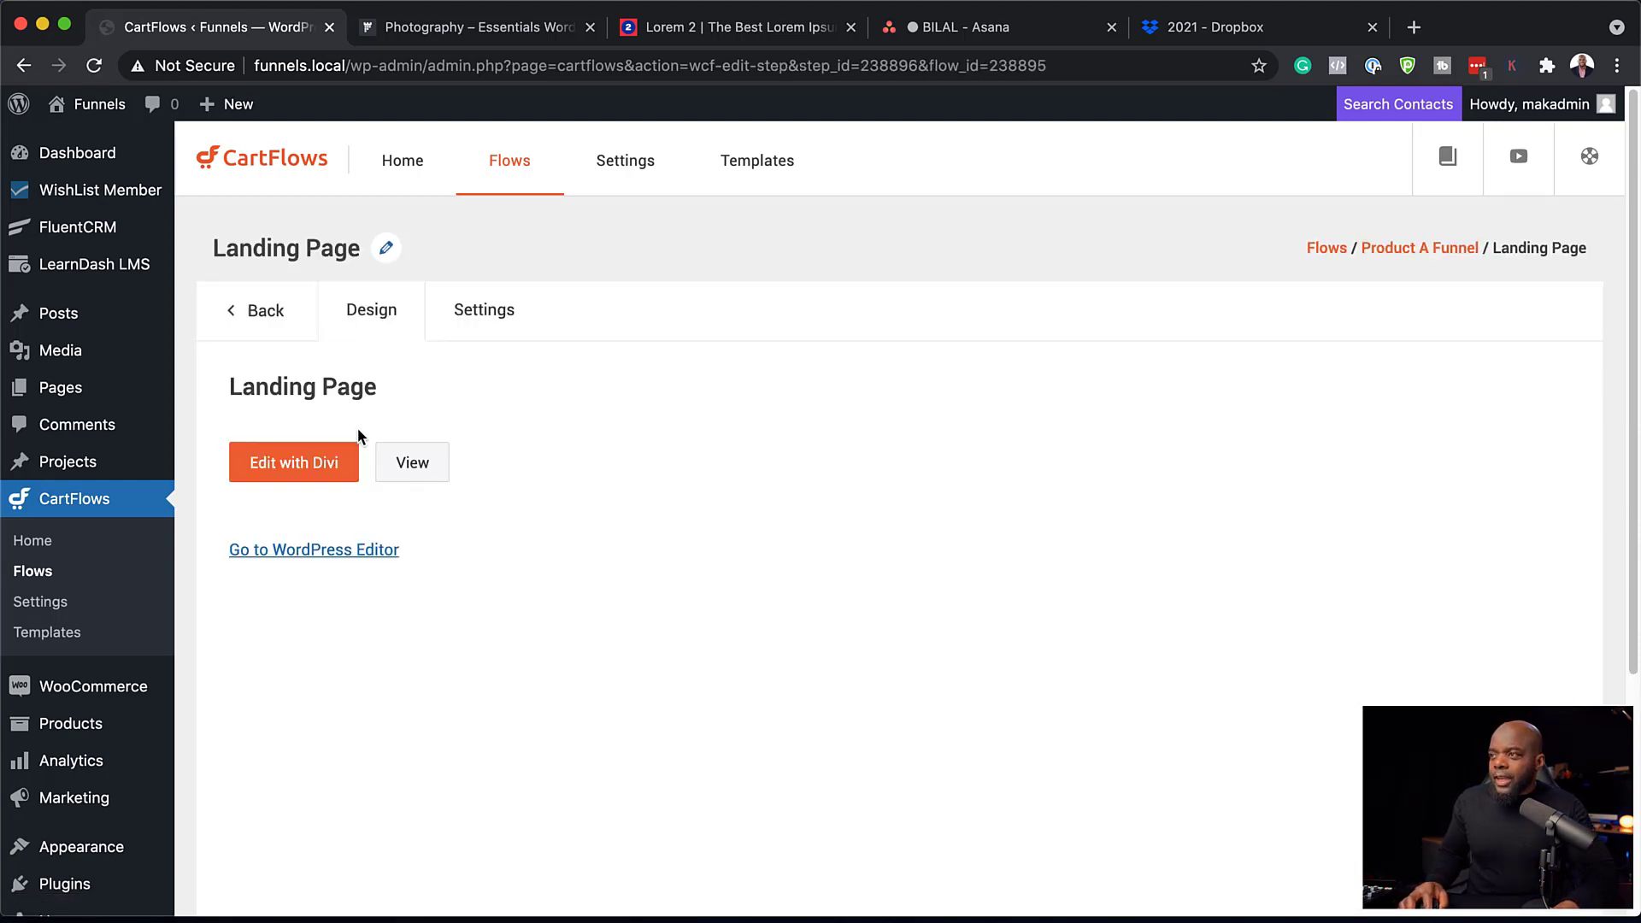
click(312, 474)
triple_click(453, 256)
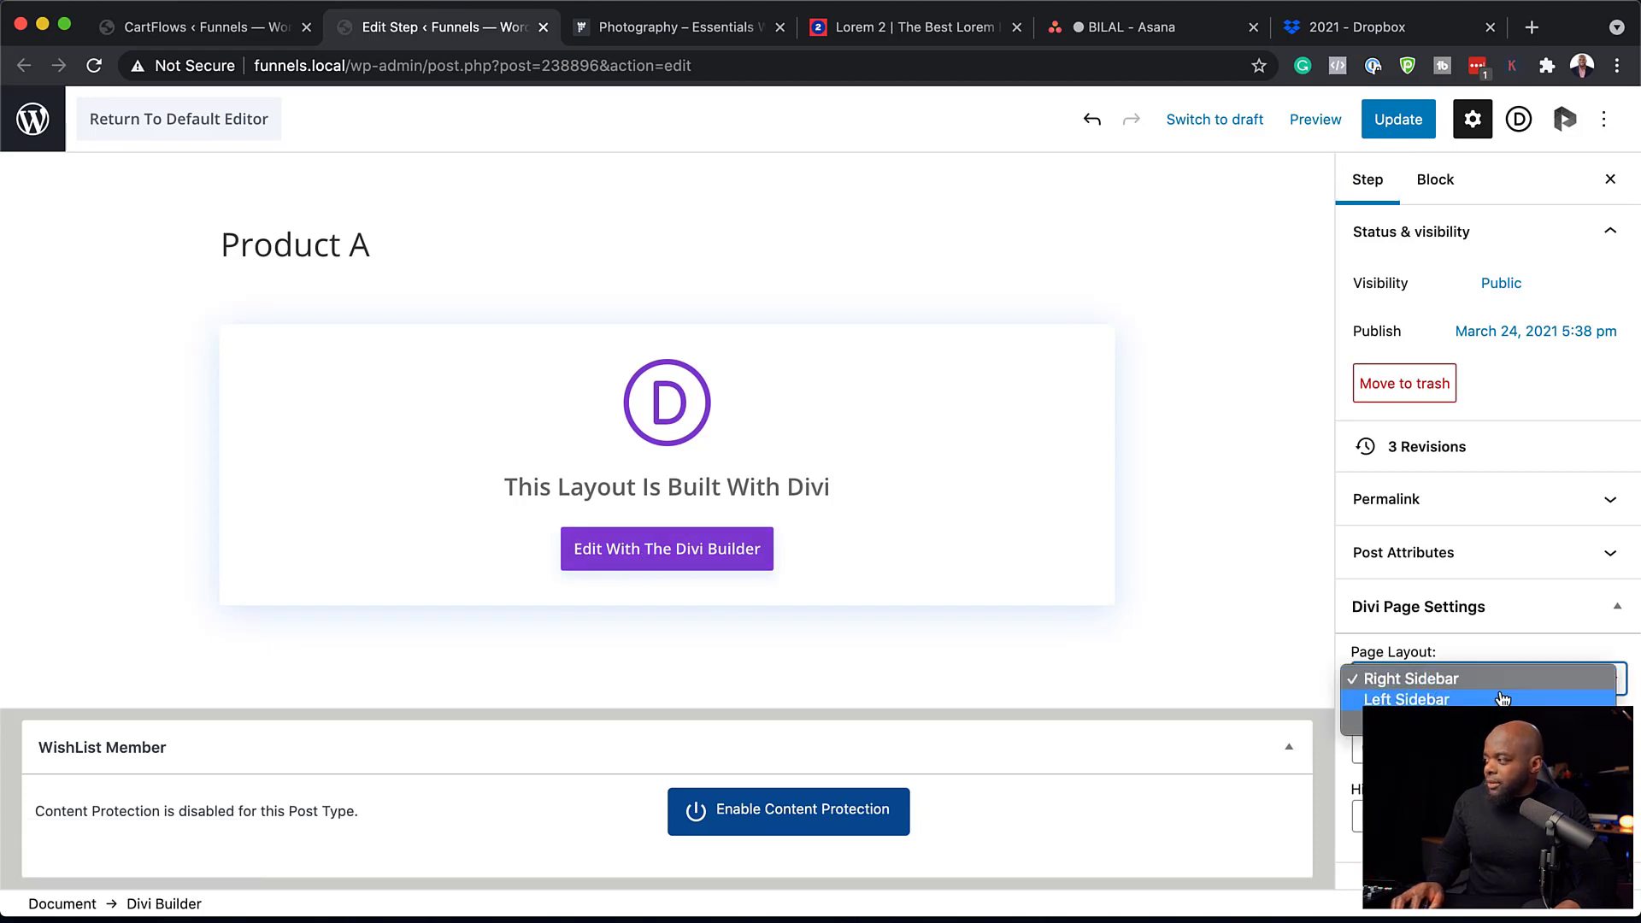
click(1410, 721)
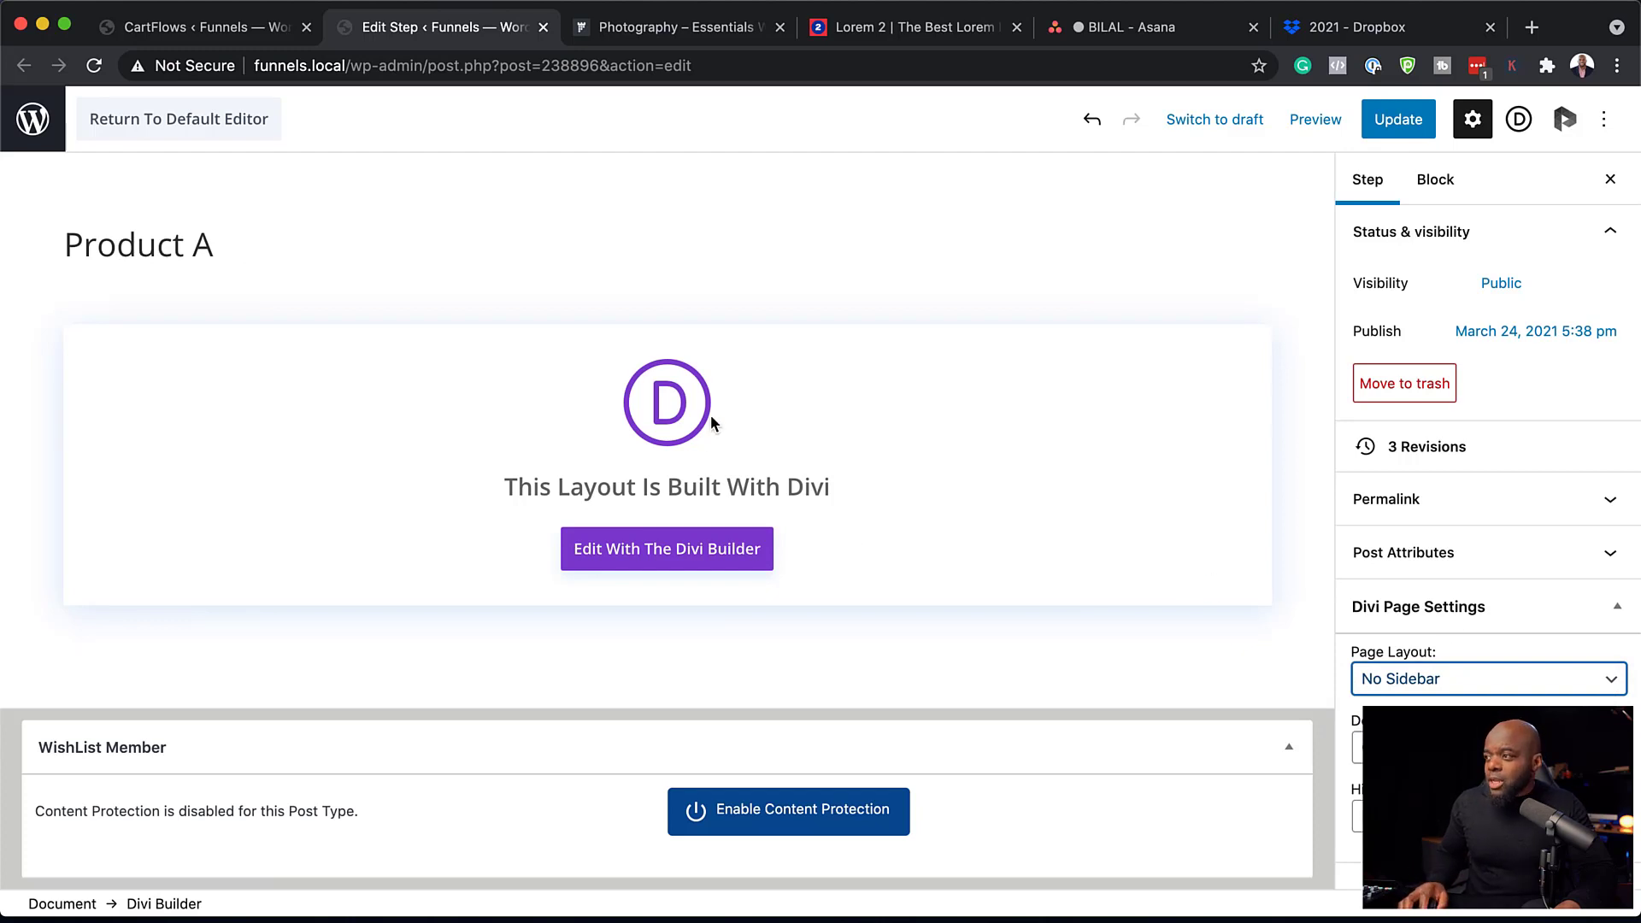
click(700, 557)
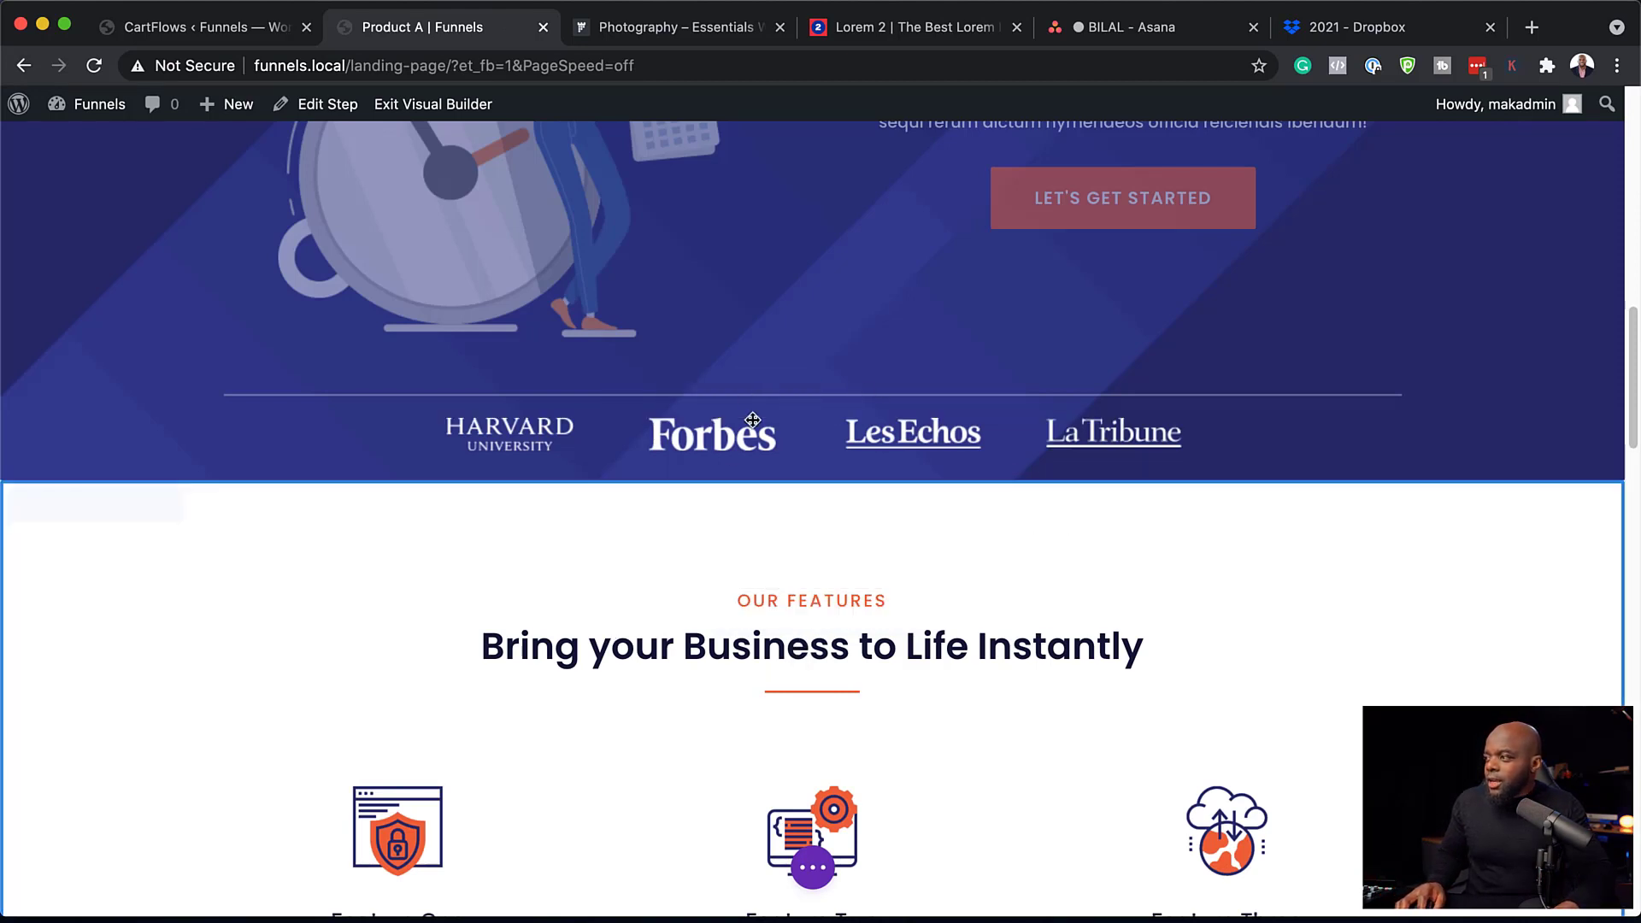
Add a fullwidth section with a Fullwidth Header module below the logo strip.
click(780, 482)
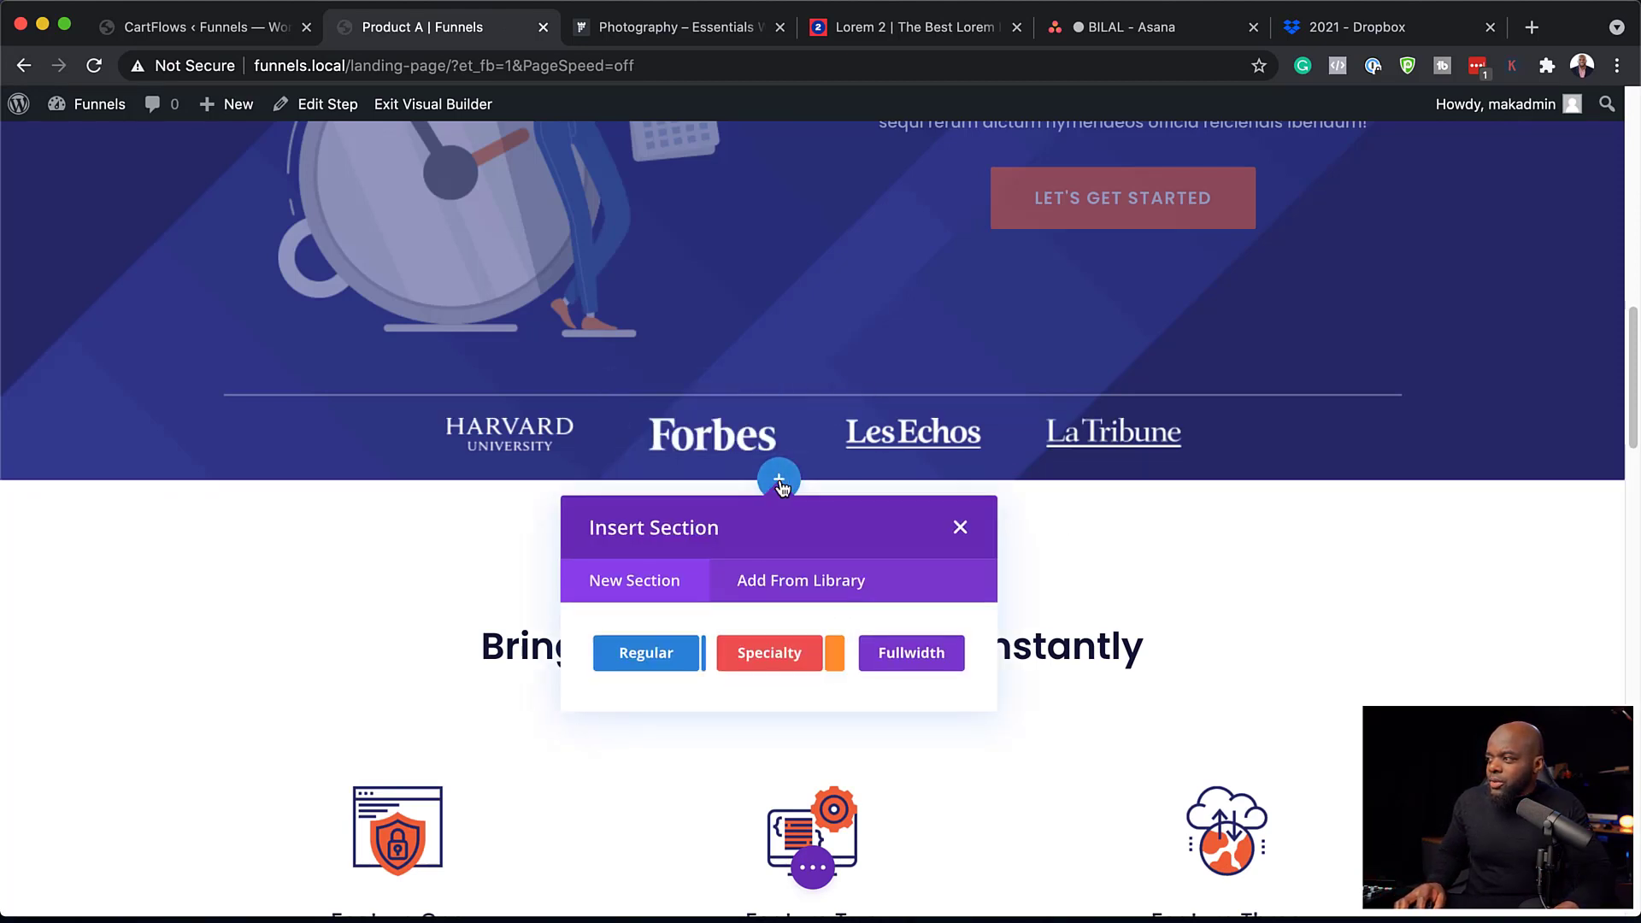
click(902, 655)
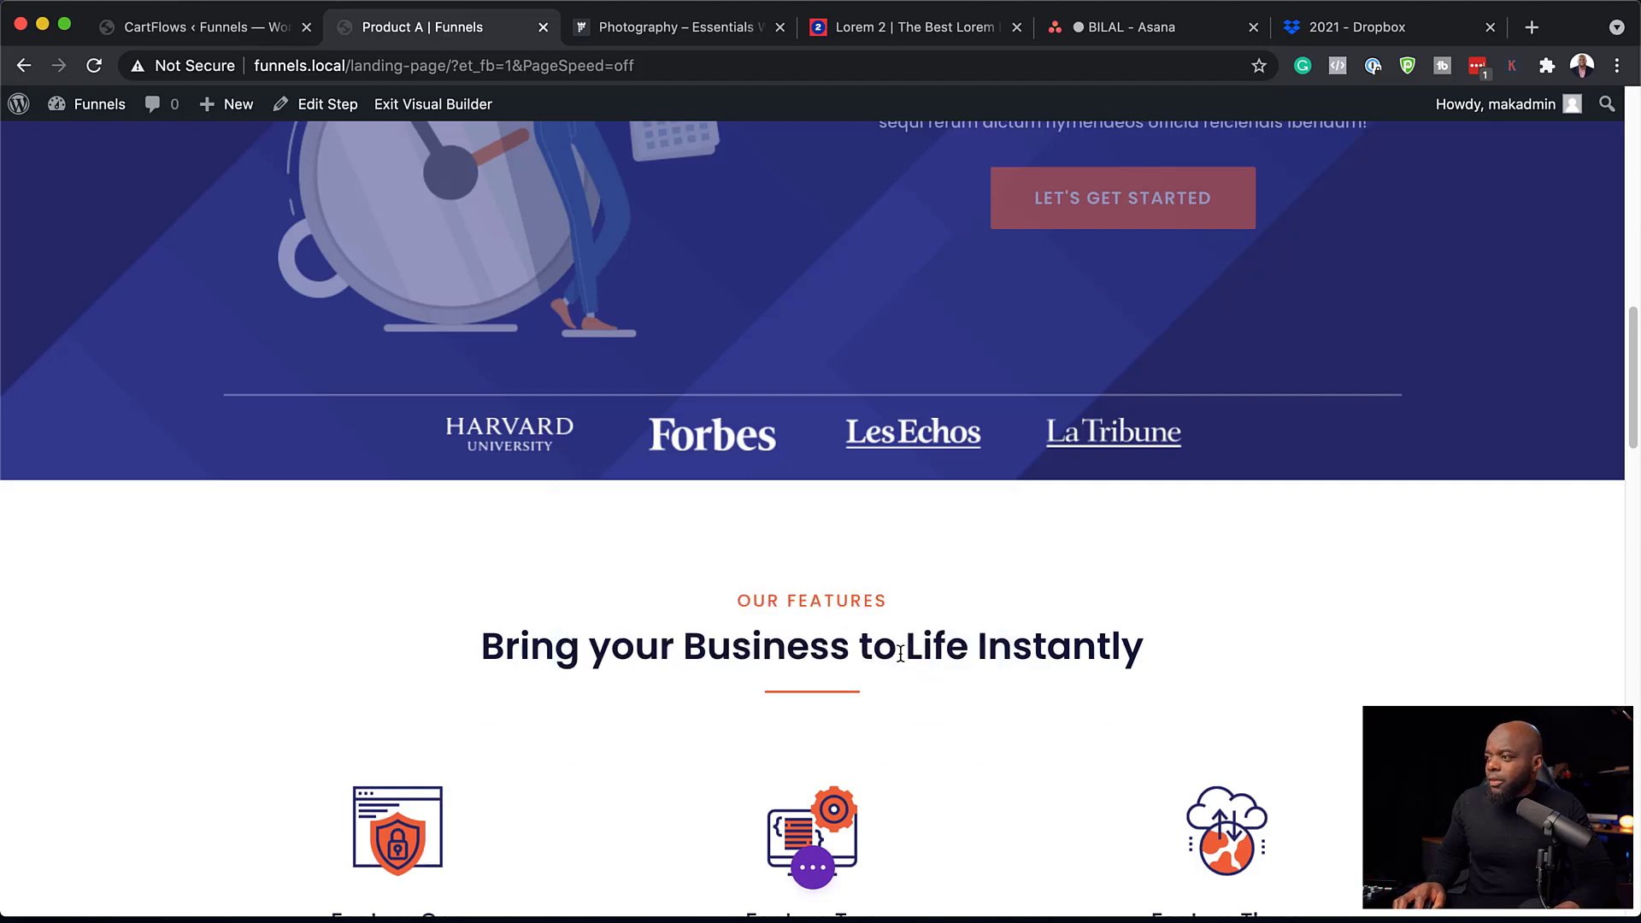
click(925, 684)
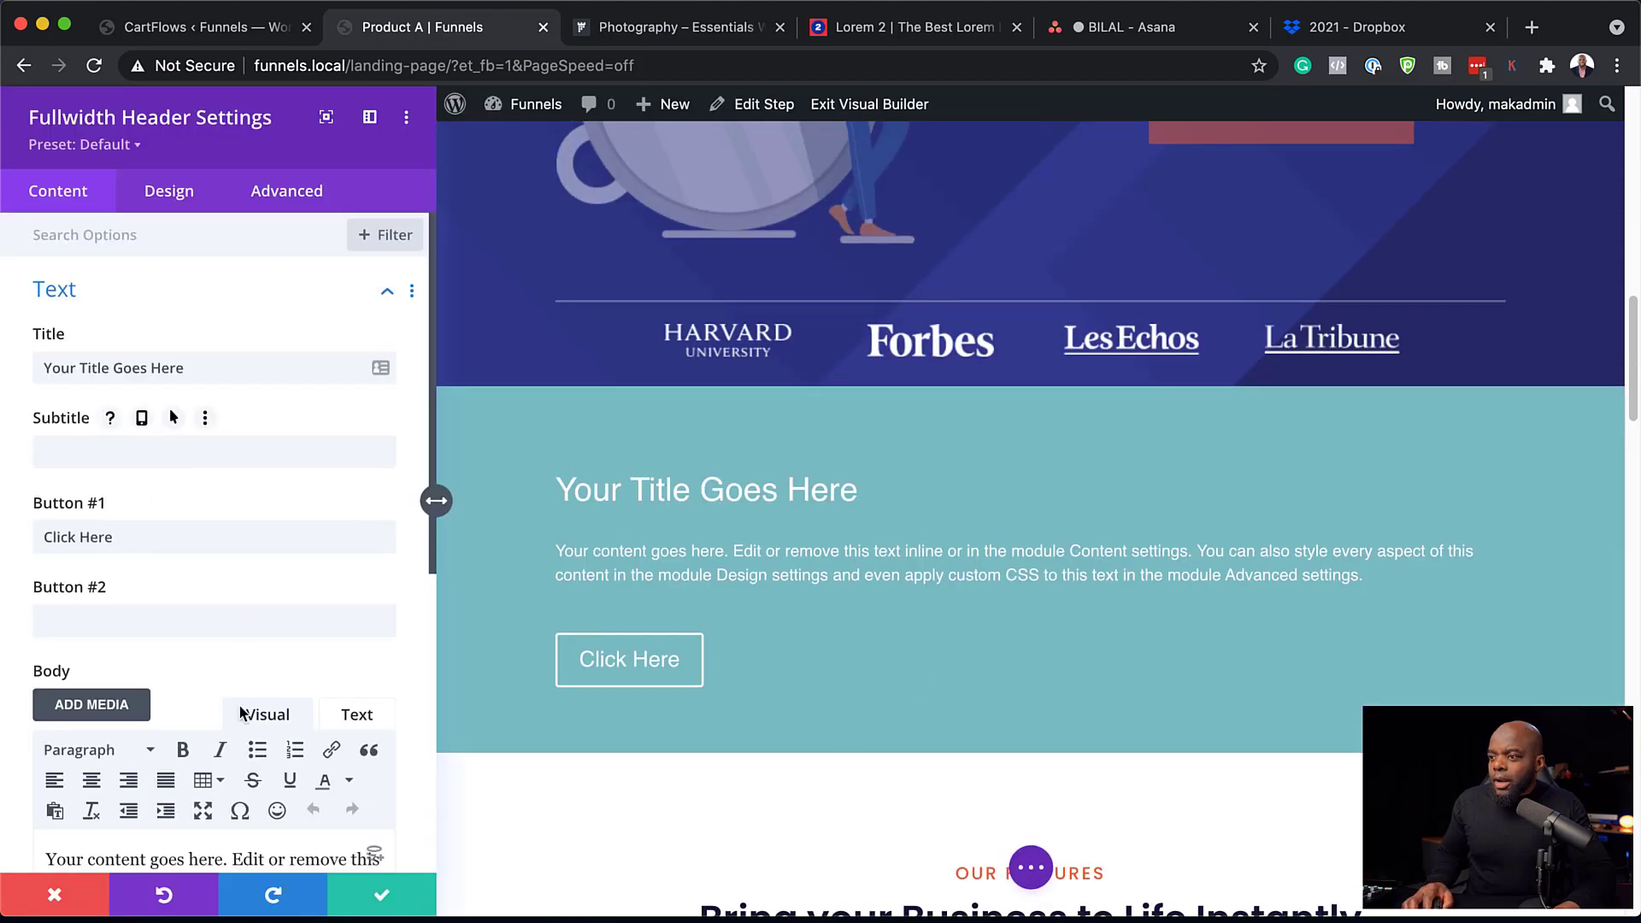
Paste Lorem ipsum as the body and set the title to 'Aliquam Porttitor Mauris'.
scroll(213, 555, down, 4)
drag(284, 677, 75, 599)
key(ctrl+a)
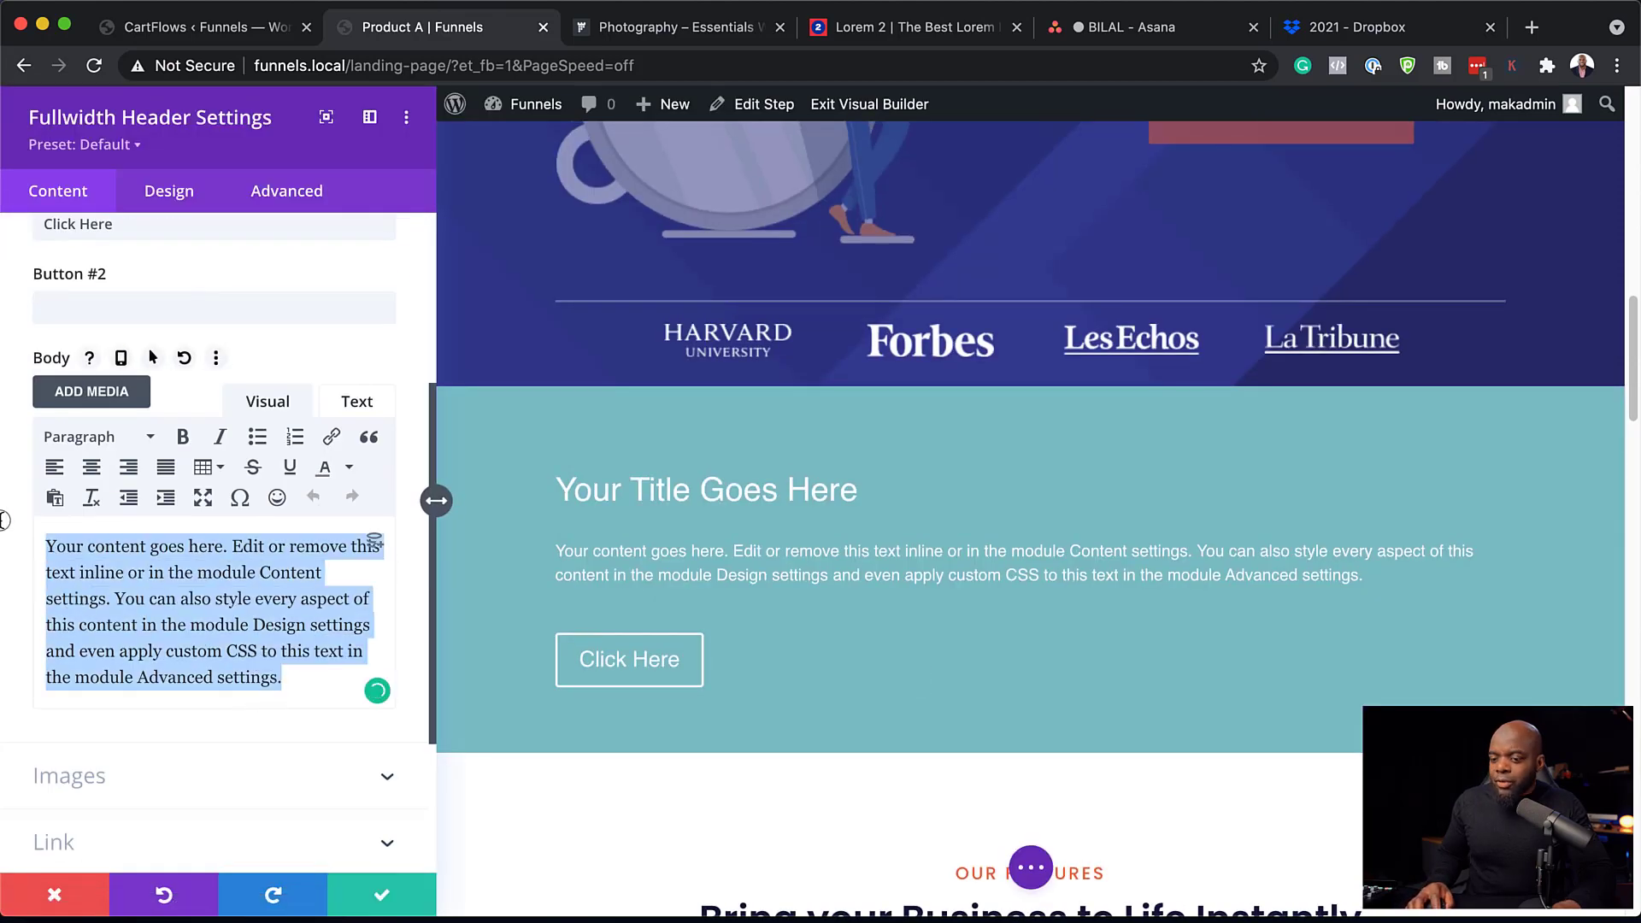
text(Lorem ipsum dolor sit amet, consectetuer adipiscing elit. Donec odio. Quisque volutpat mattis eros. Nullam malesuada erat ut turpis. Suspendisse urna nibh, viverra non, semper suscipit, posuere a, pede.)
scroll(218, 638, up, 5)
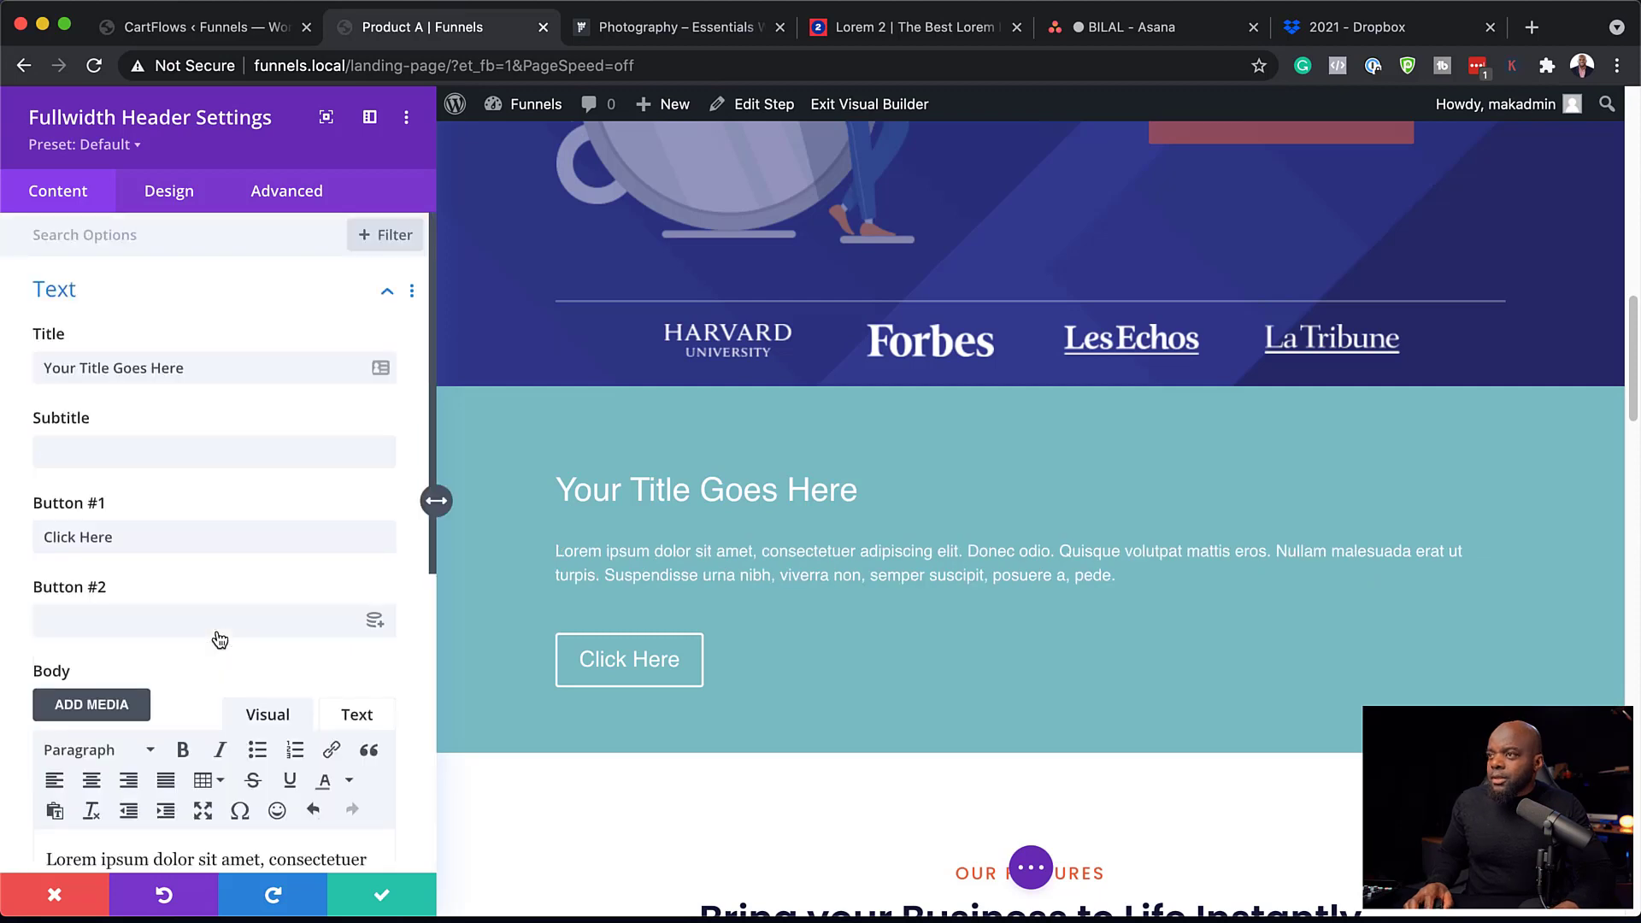
drag(213, 367, 51, 357)
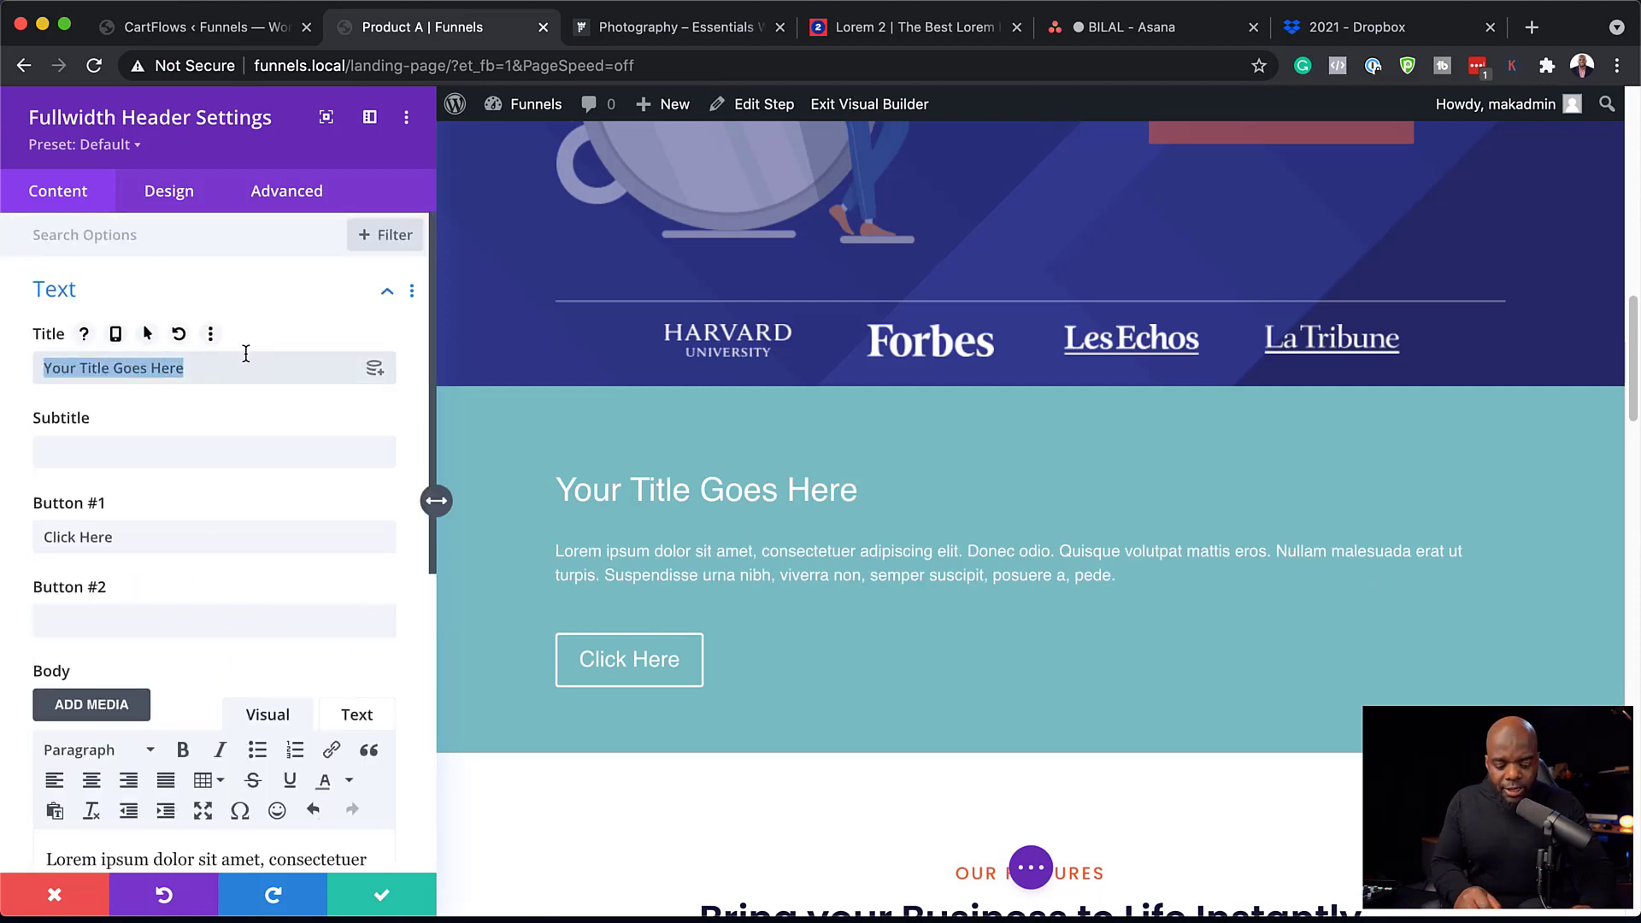
text(Aliquam Porttitor Mauris)
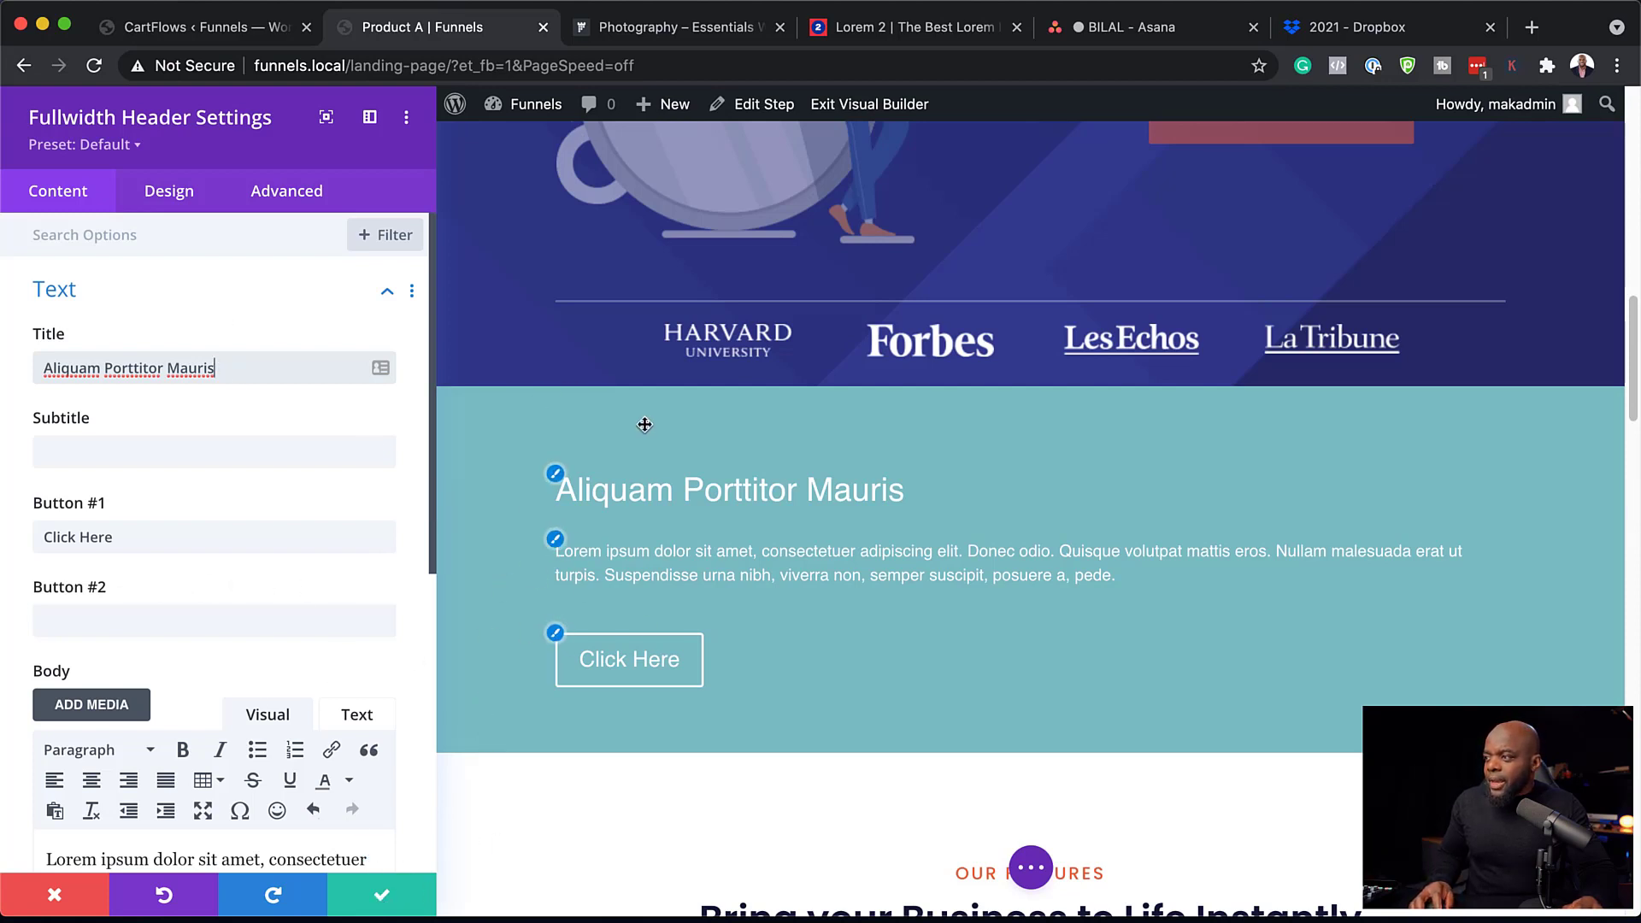
click(170, 193)
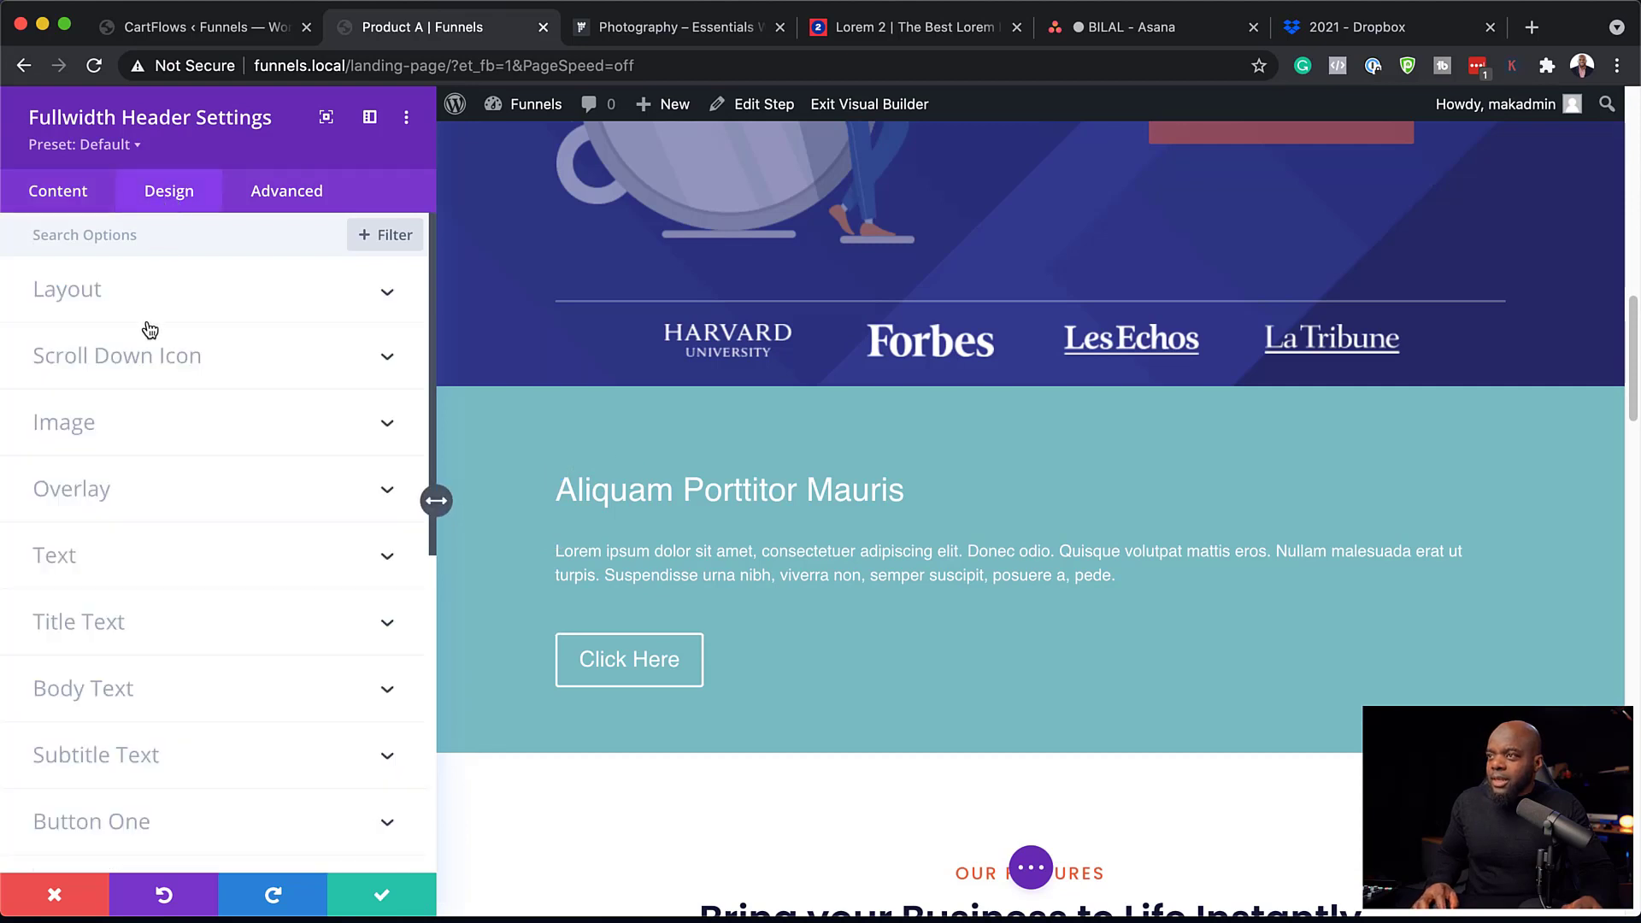
Turn Make Fullscreen to Yes in the header's Layout design options.
click(116, 299)
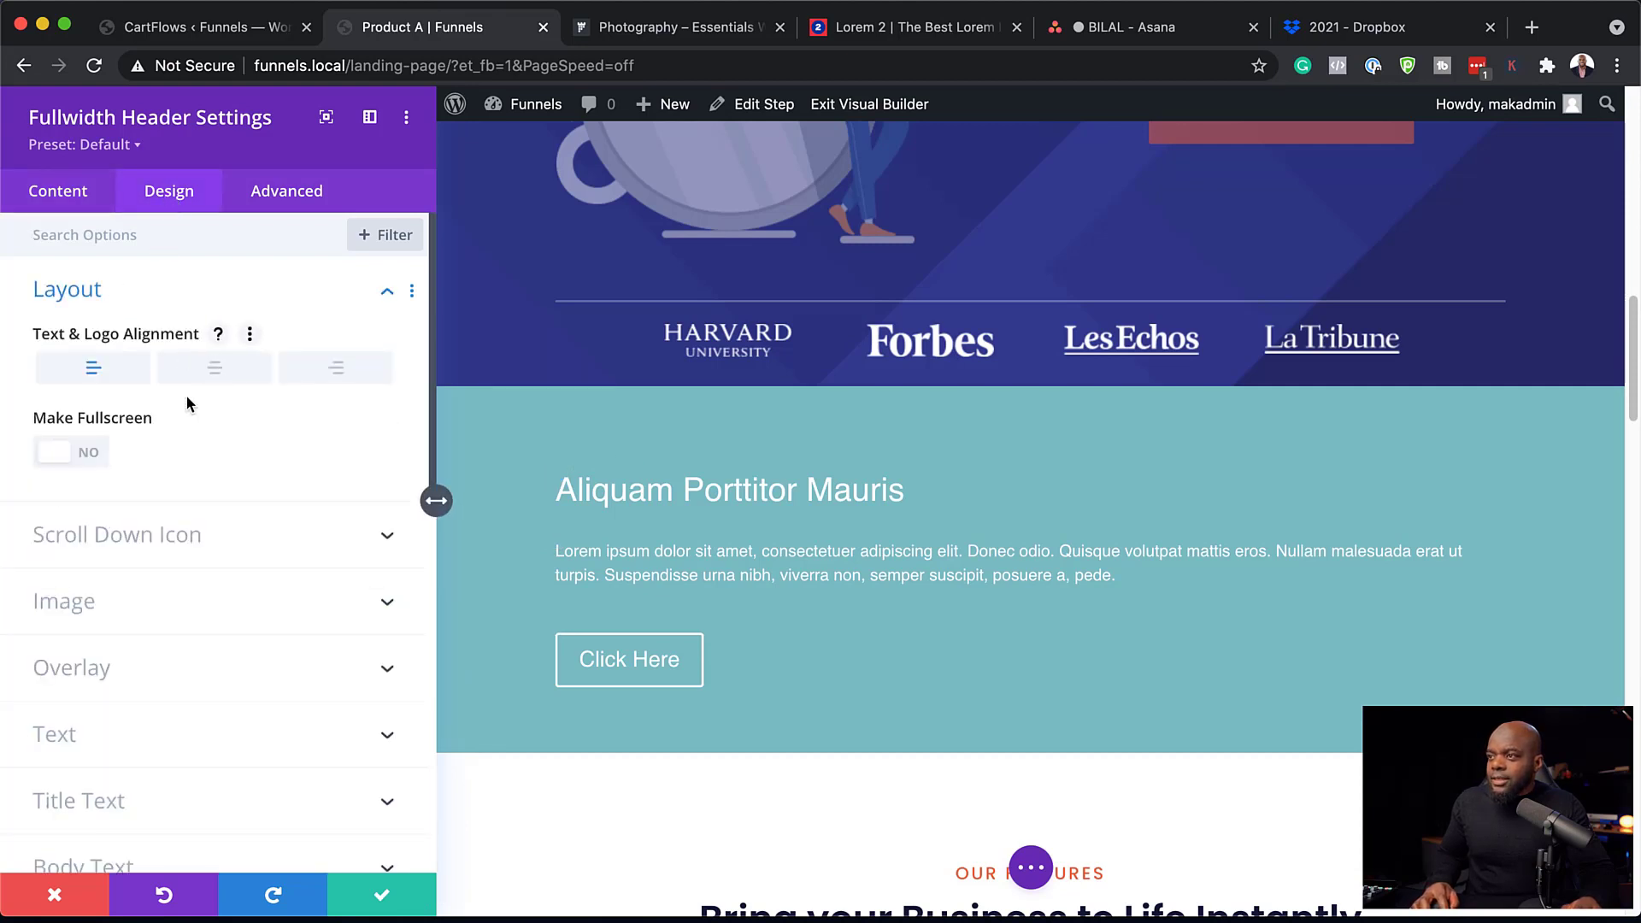
click(92, 453)
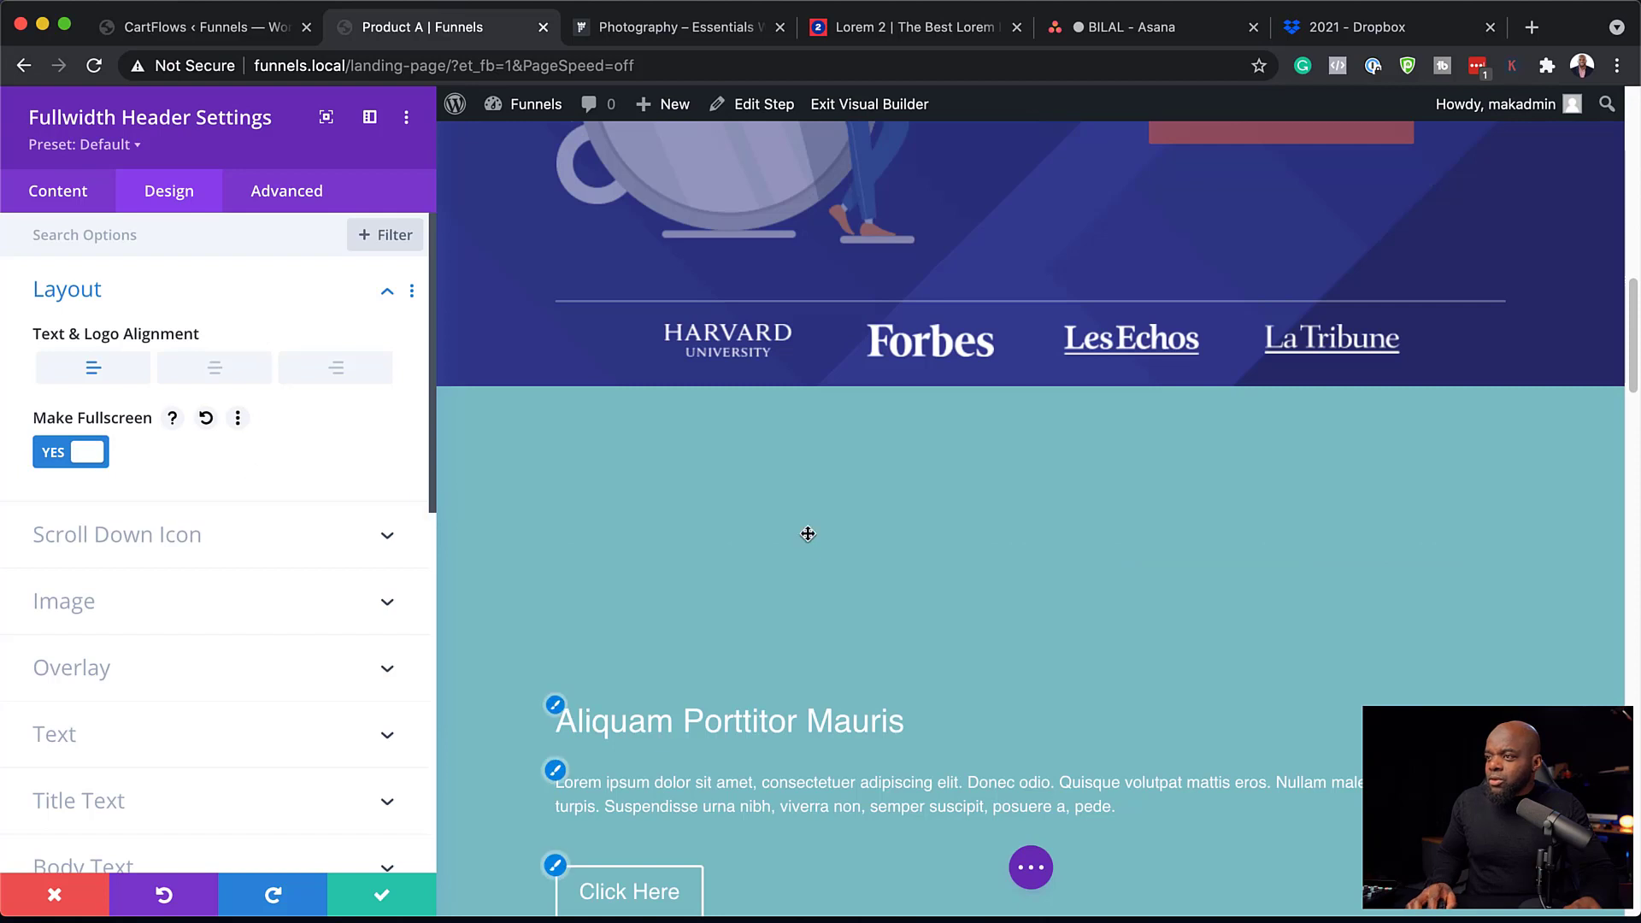
scroll(846, 573, down, 5)
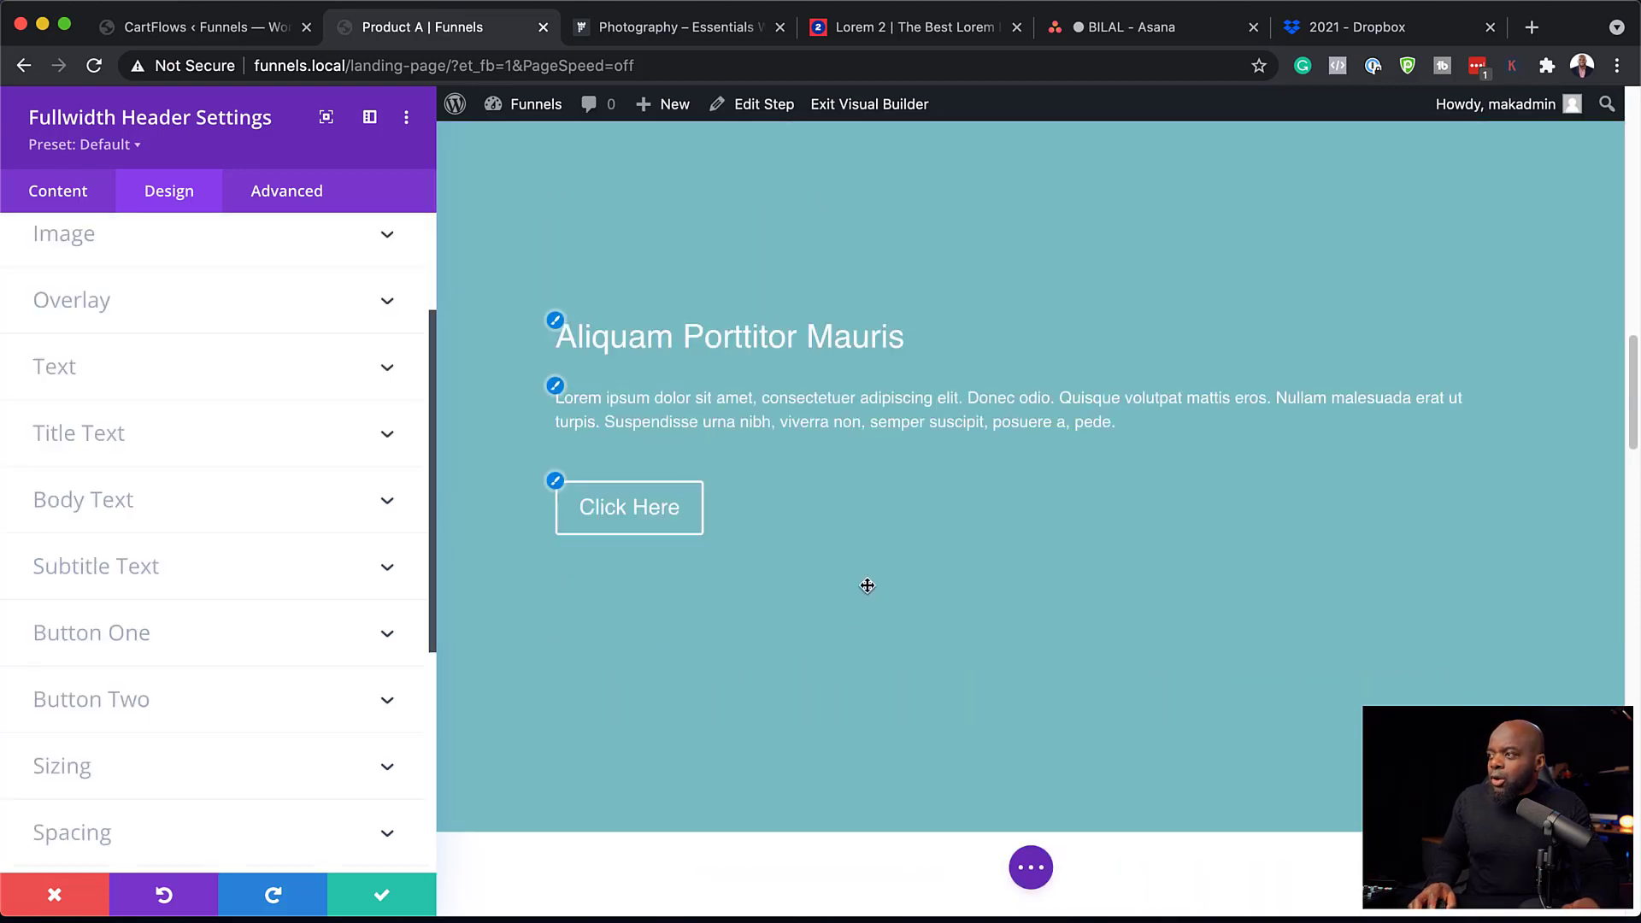
Set the header background colour to black and bring up the background image picker.
click(85, 204)
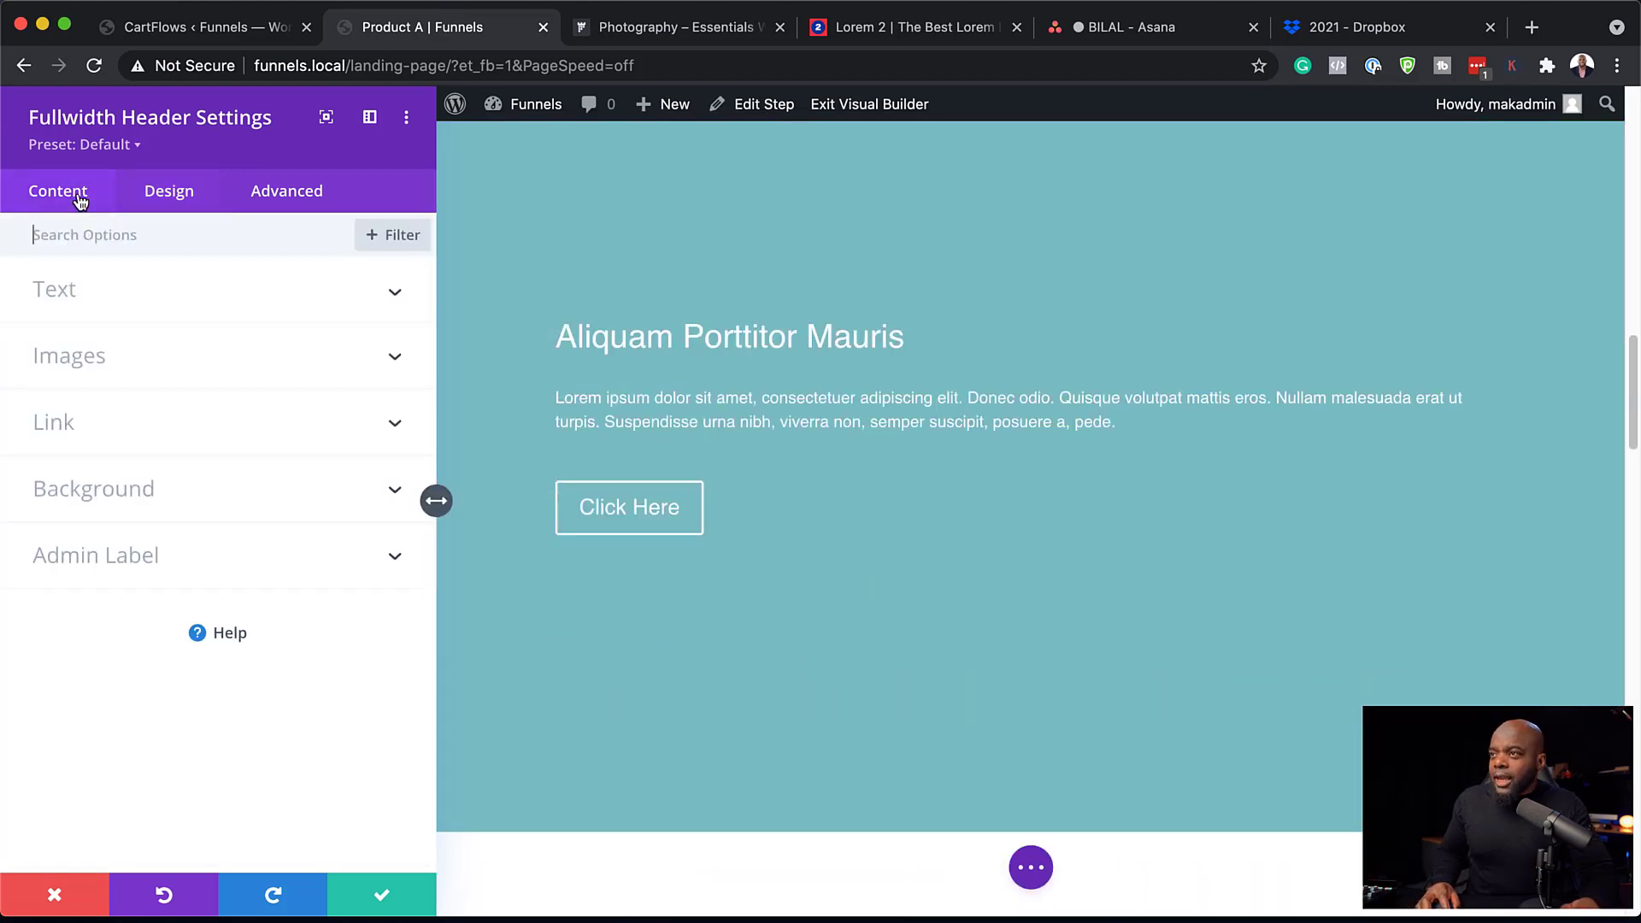
click(92, 505)
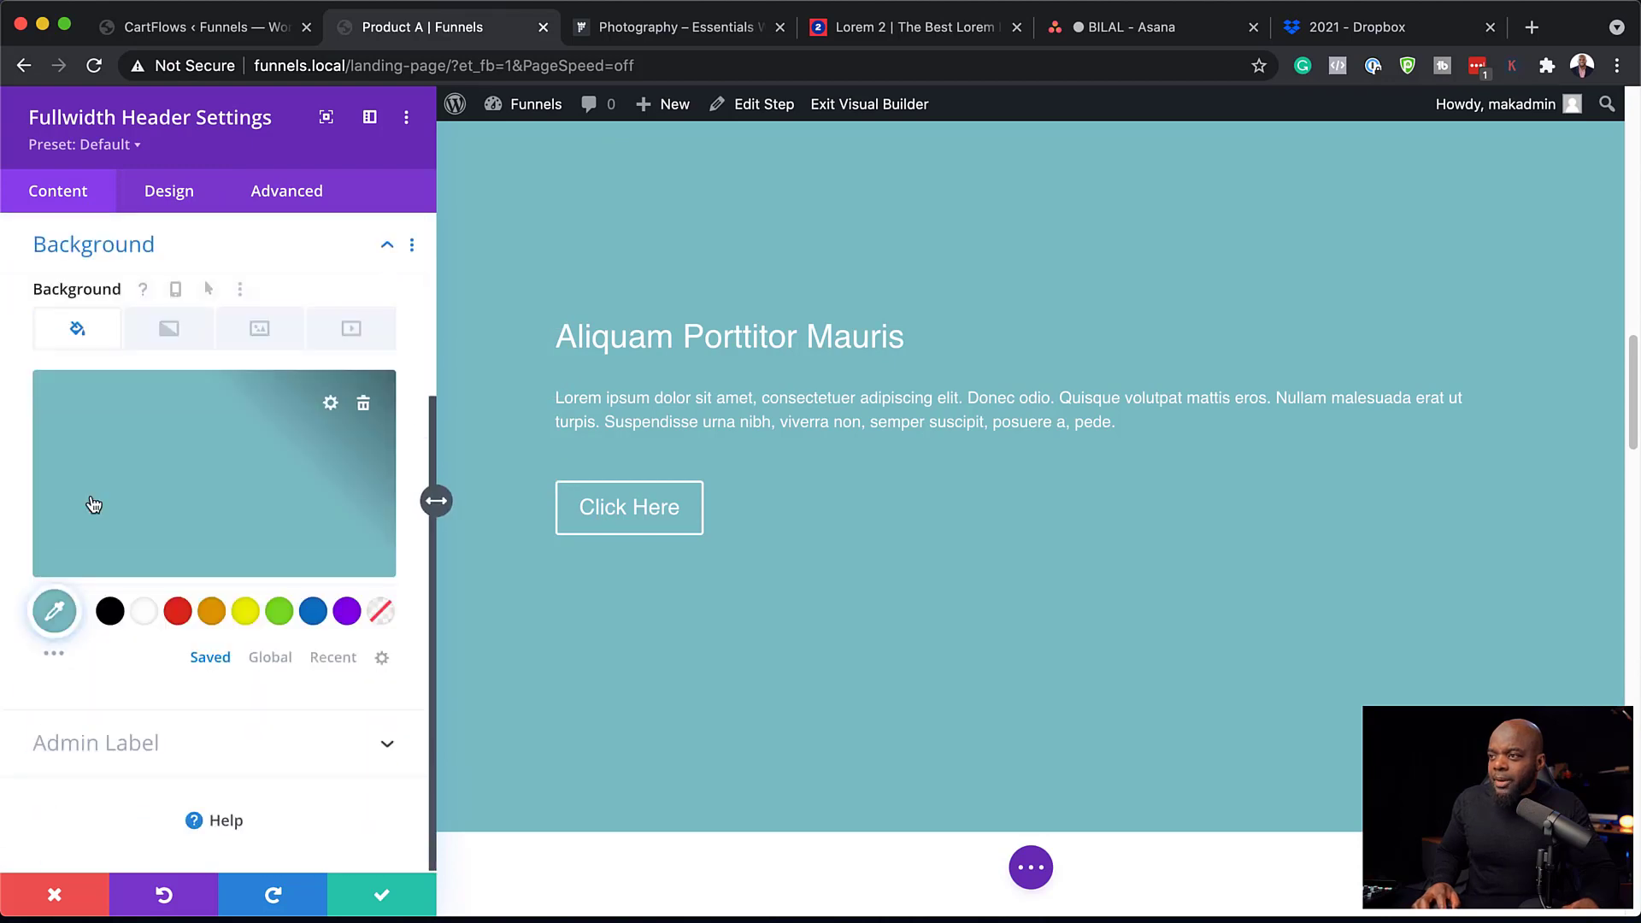
click(110, 612)
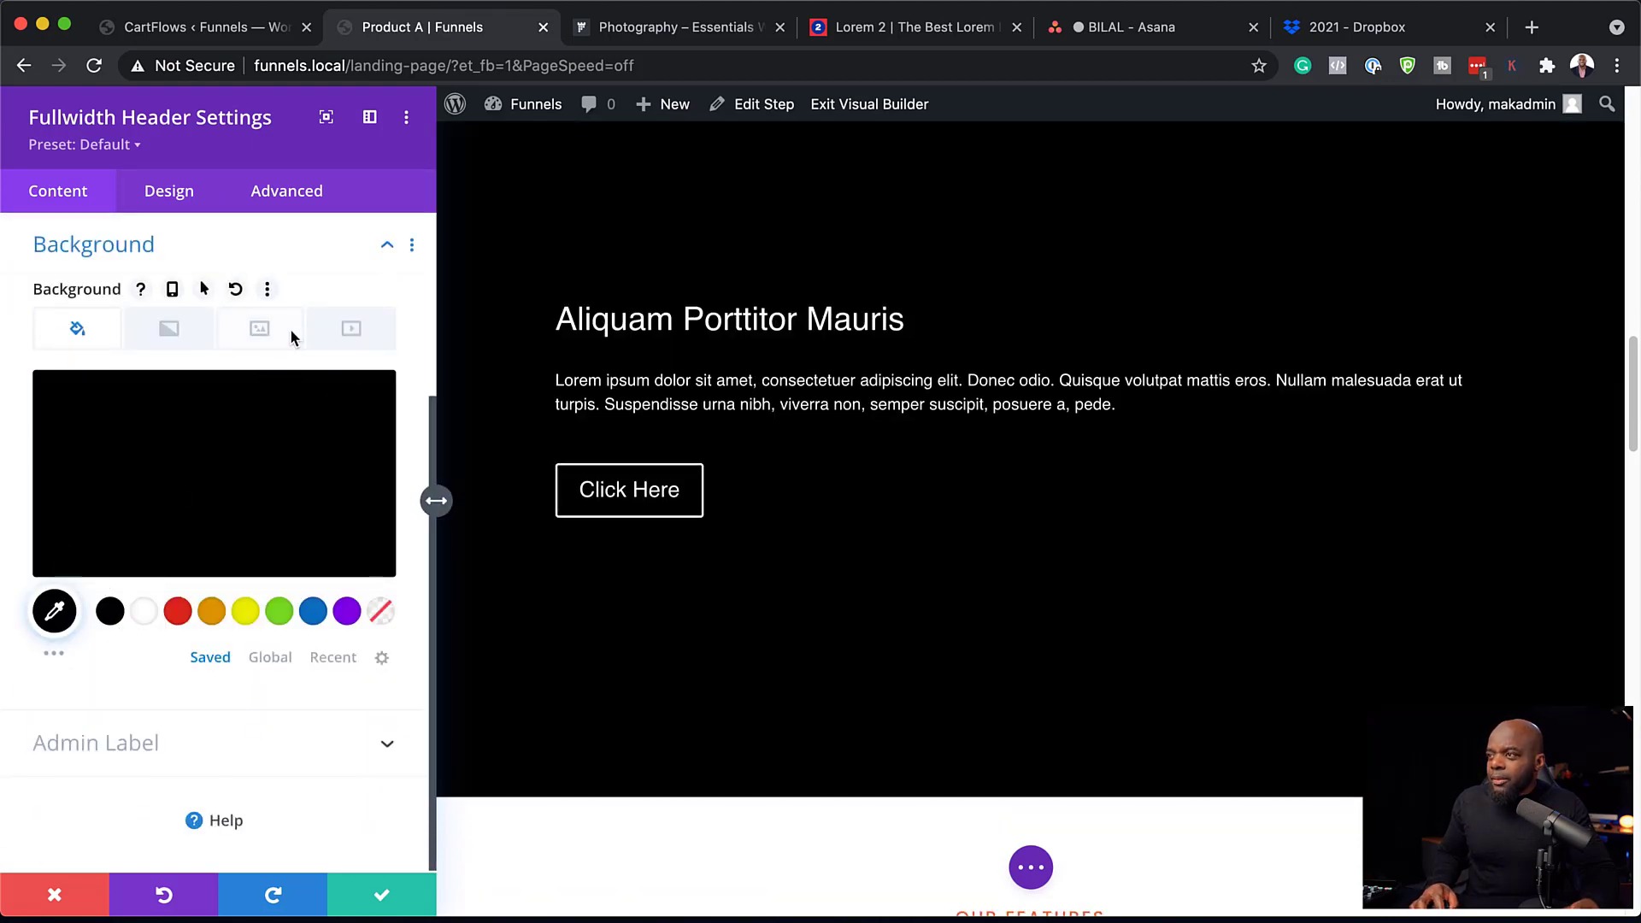
click(269, 336)
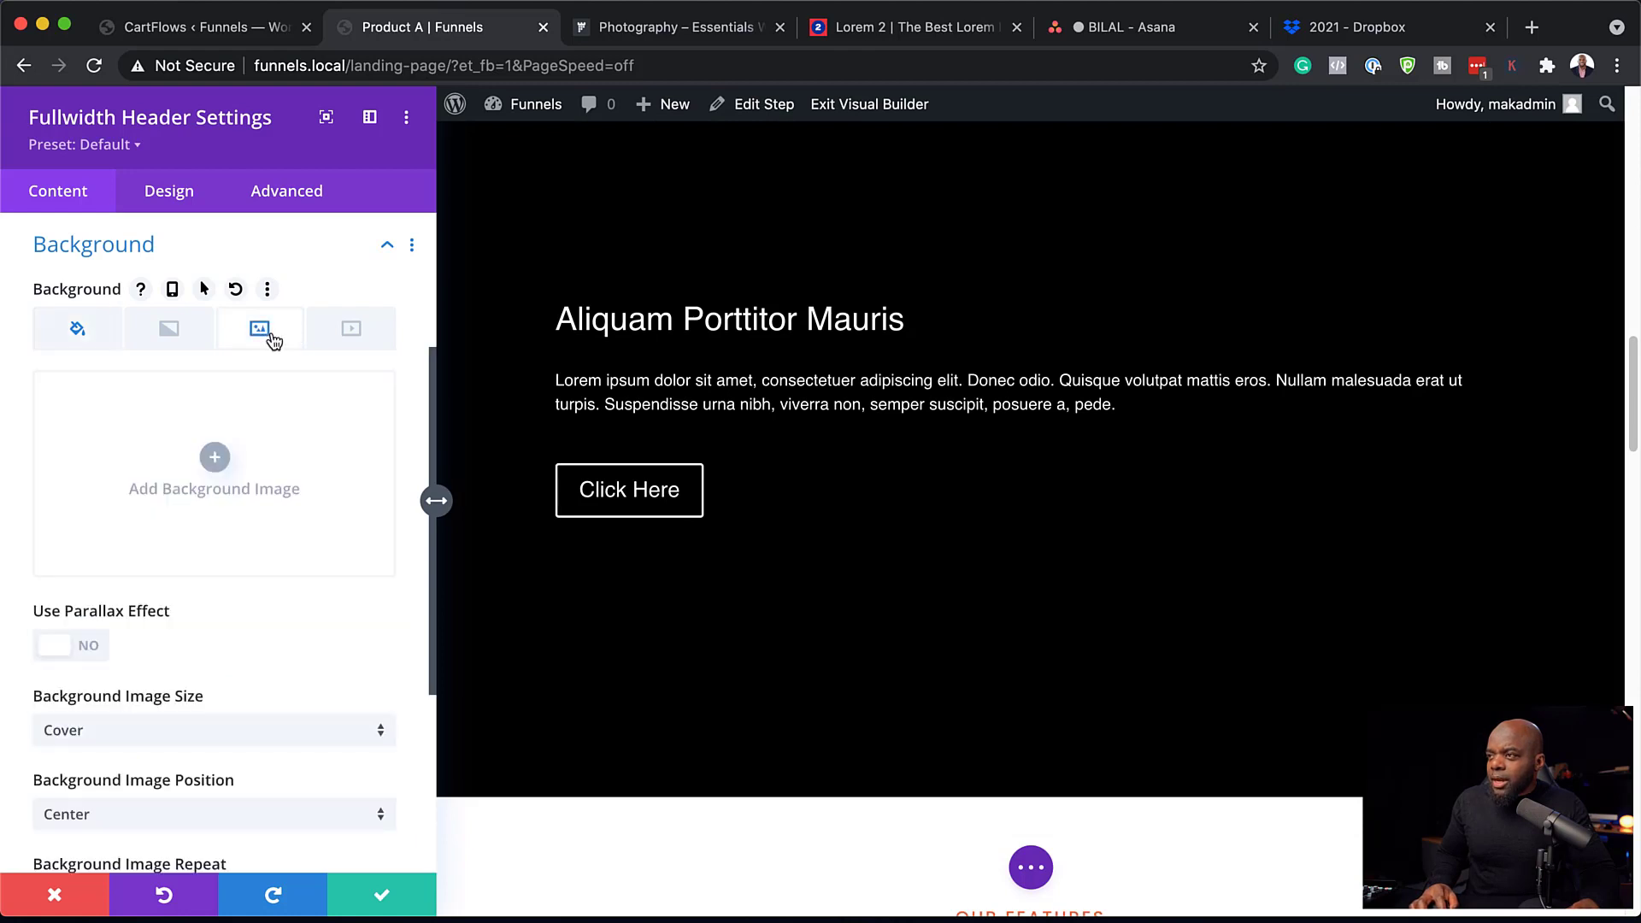
click(215, 460)
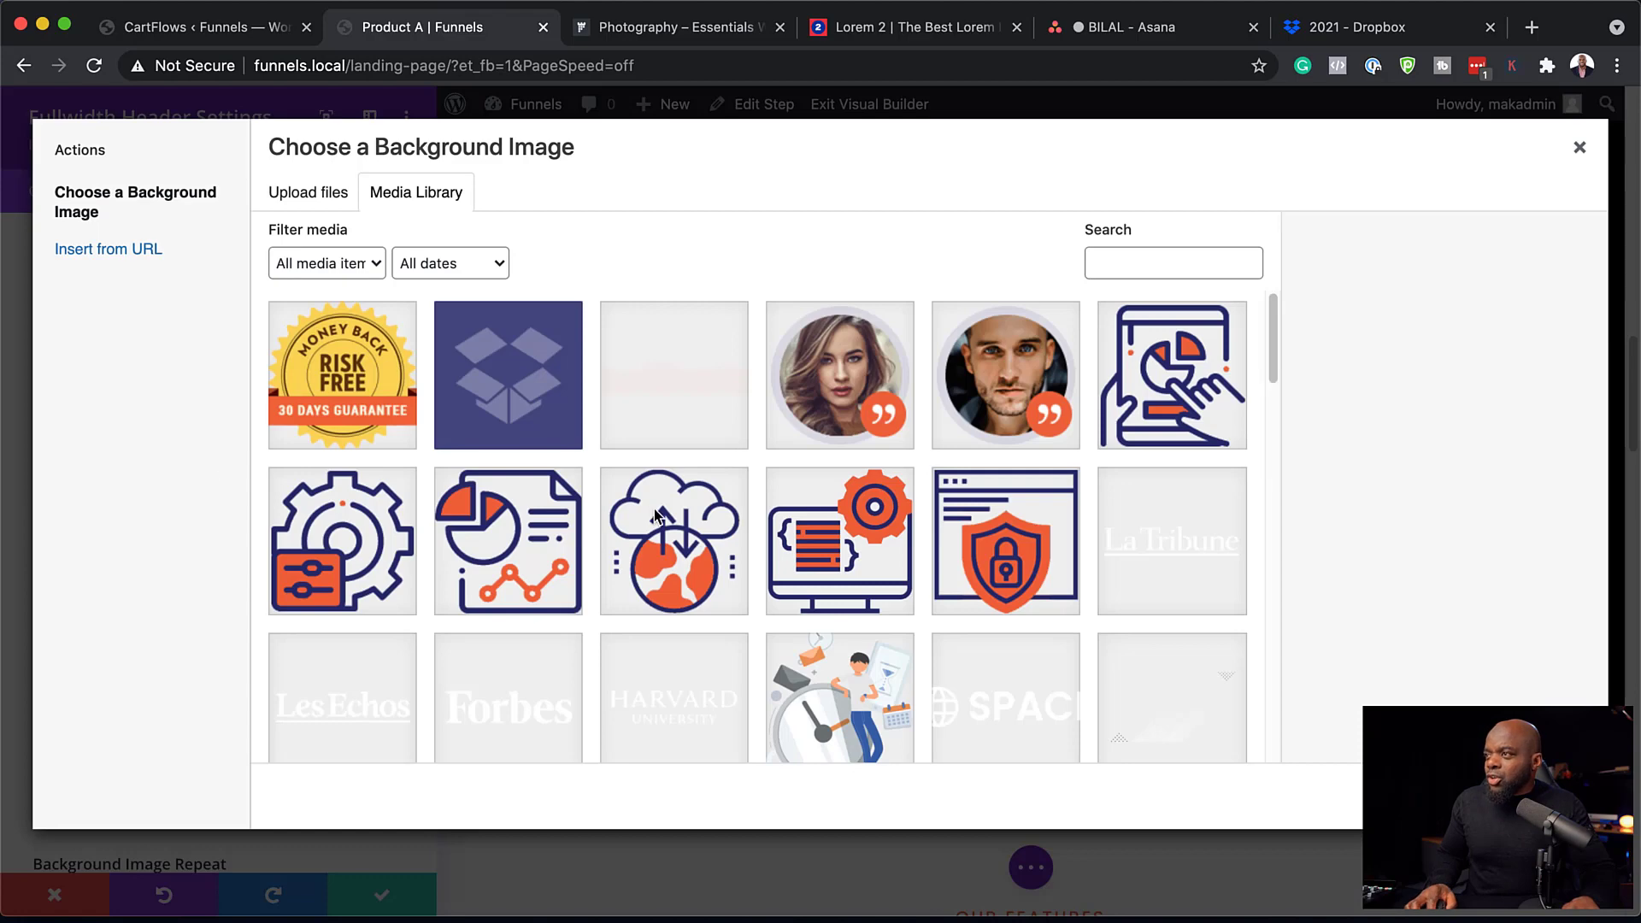
Choose girl-2480361_1920.jpg from the media library as the header background.
scroll(656, 517, down, 1)
scroll(656, 516, down, 5)
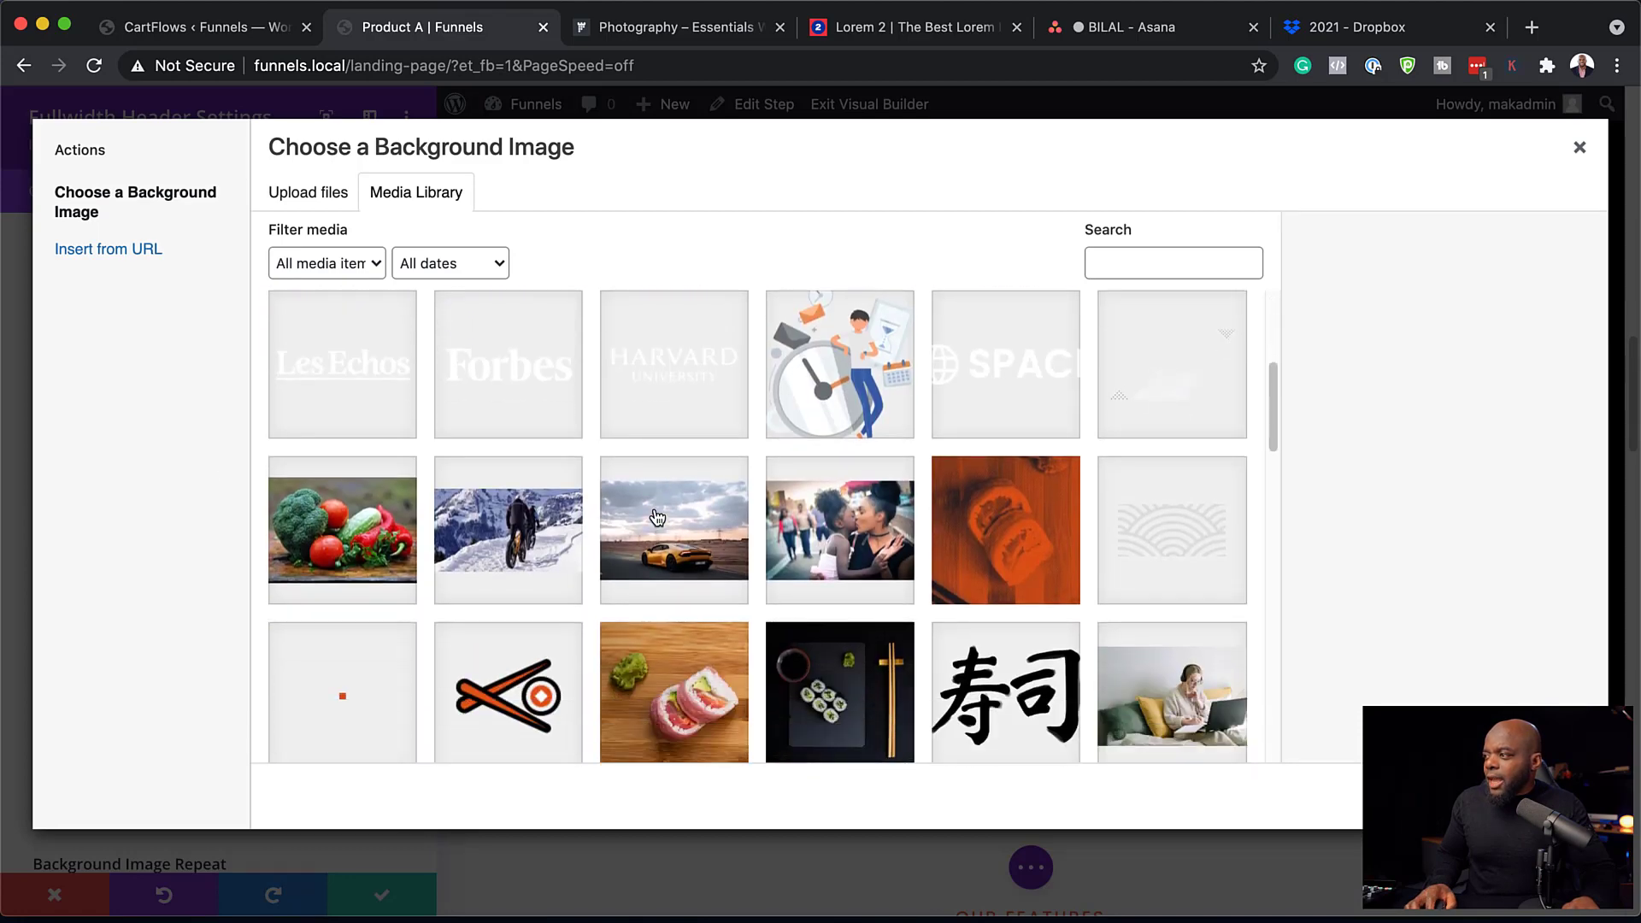
scroll(656, 516, down, 1)
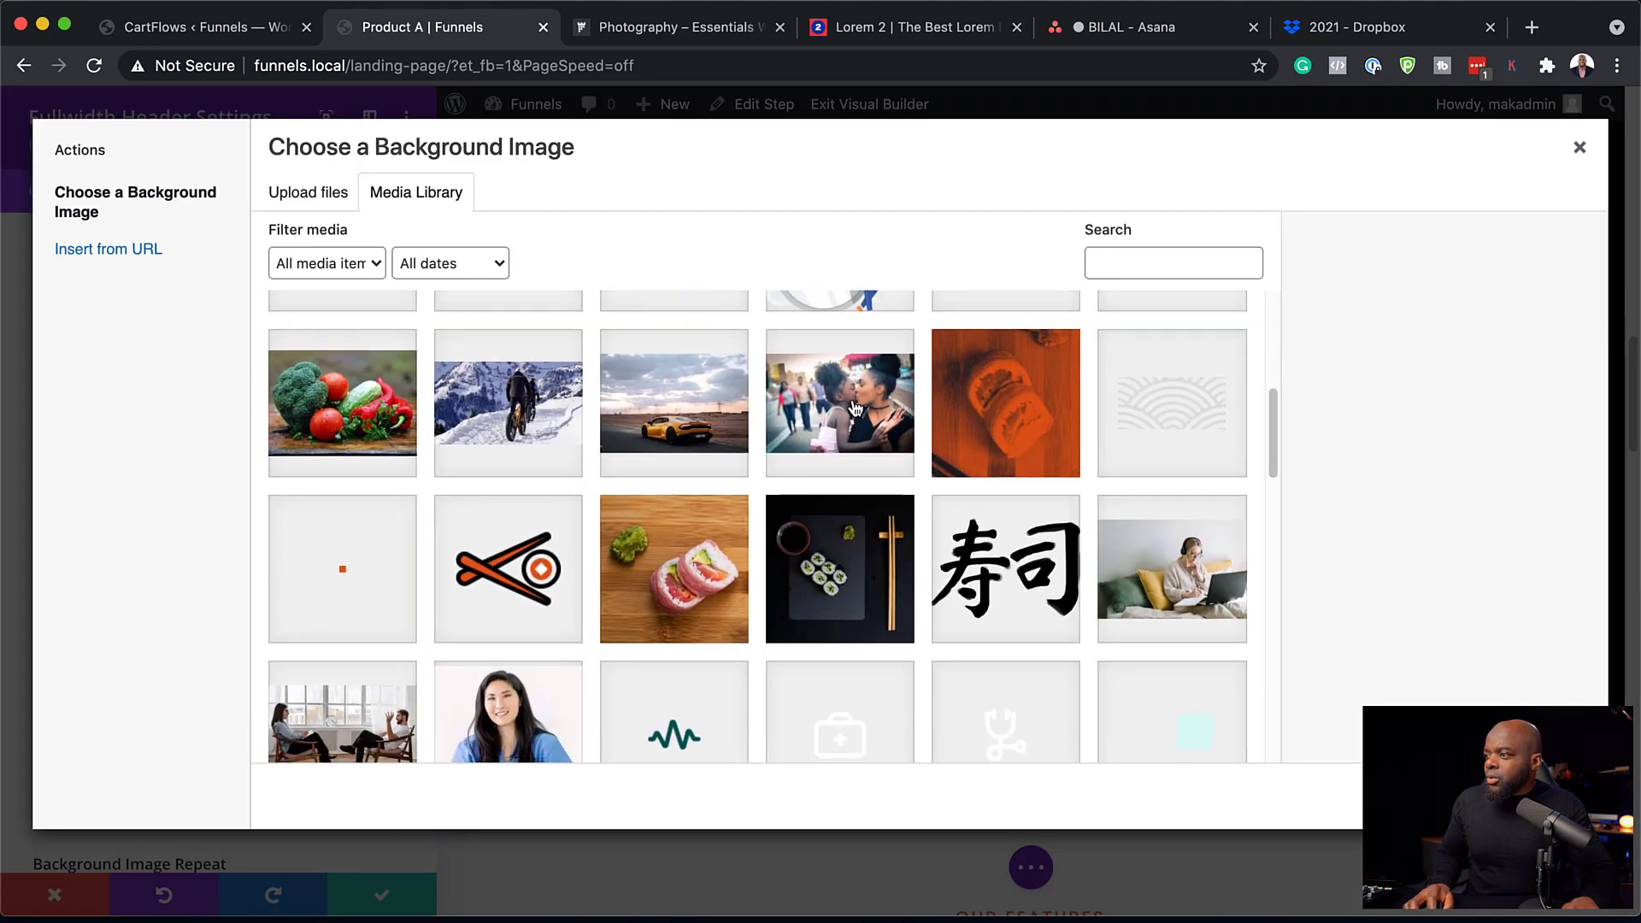
click(856, 409)
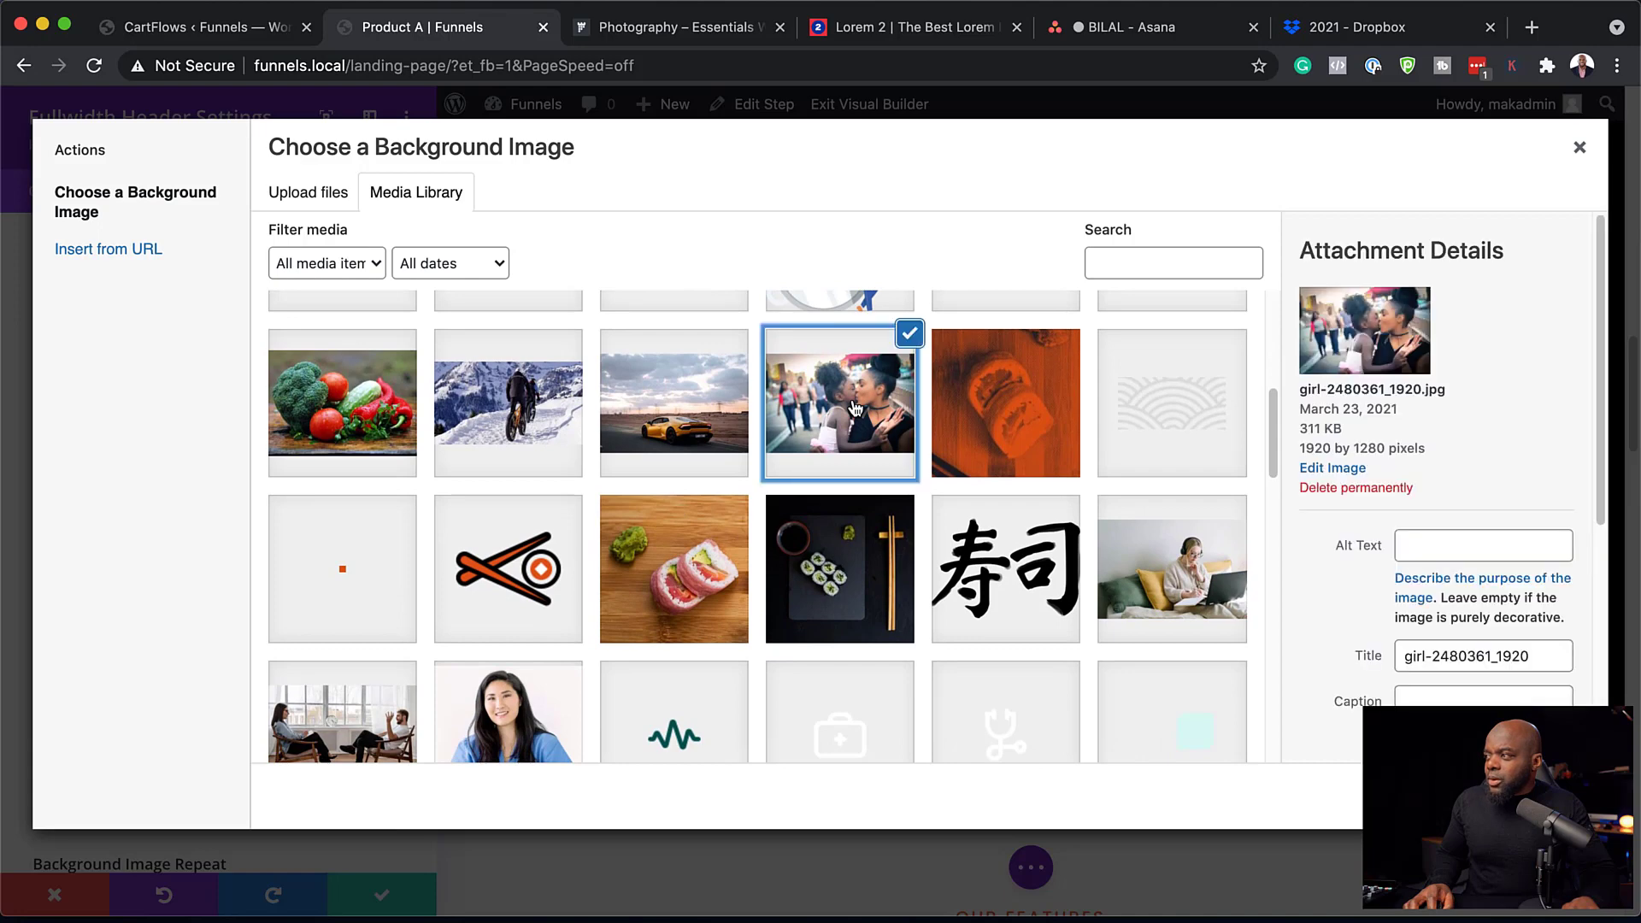
click(1530, 796)
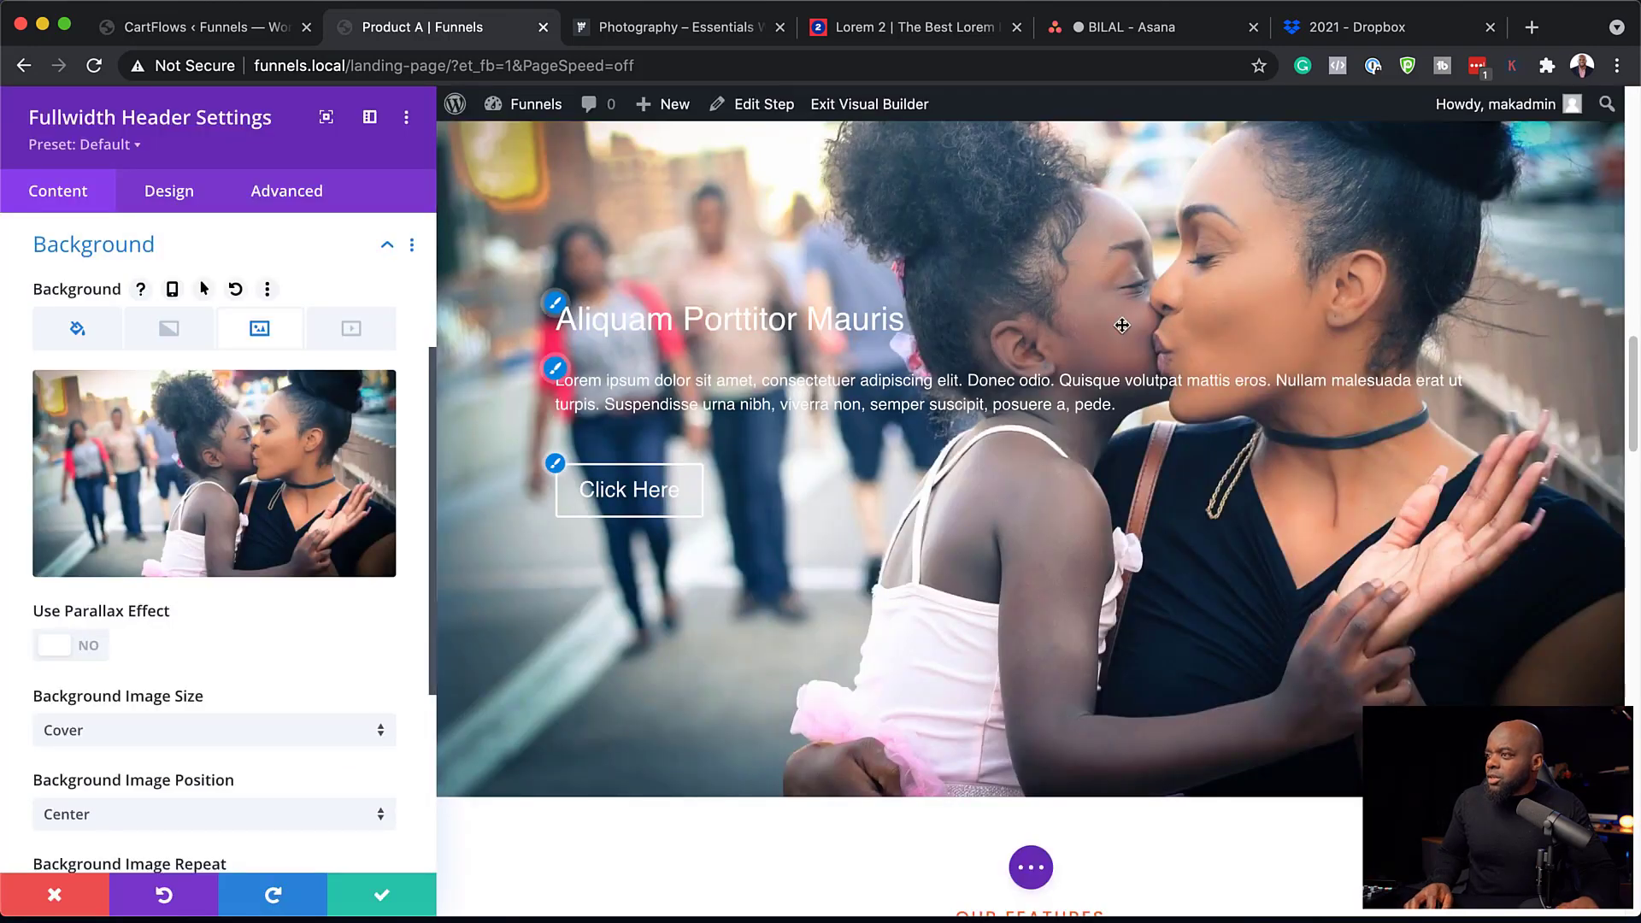
Darken the header photo with a black overlay at about 0.76 opacity, blended in Multiply mode.
scroll(274, 591, down, 1)
scroll(273, 593, down, 5)
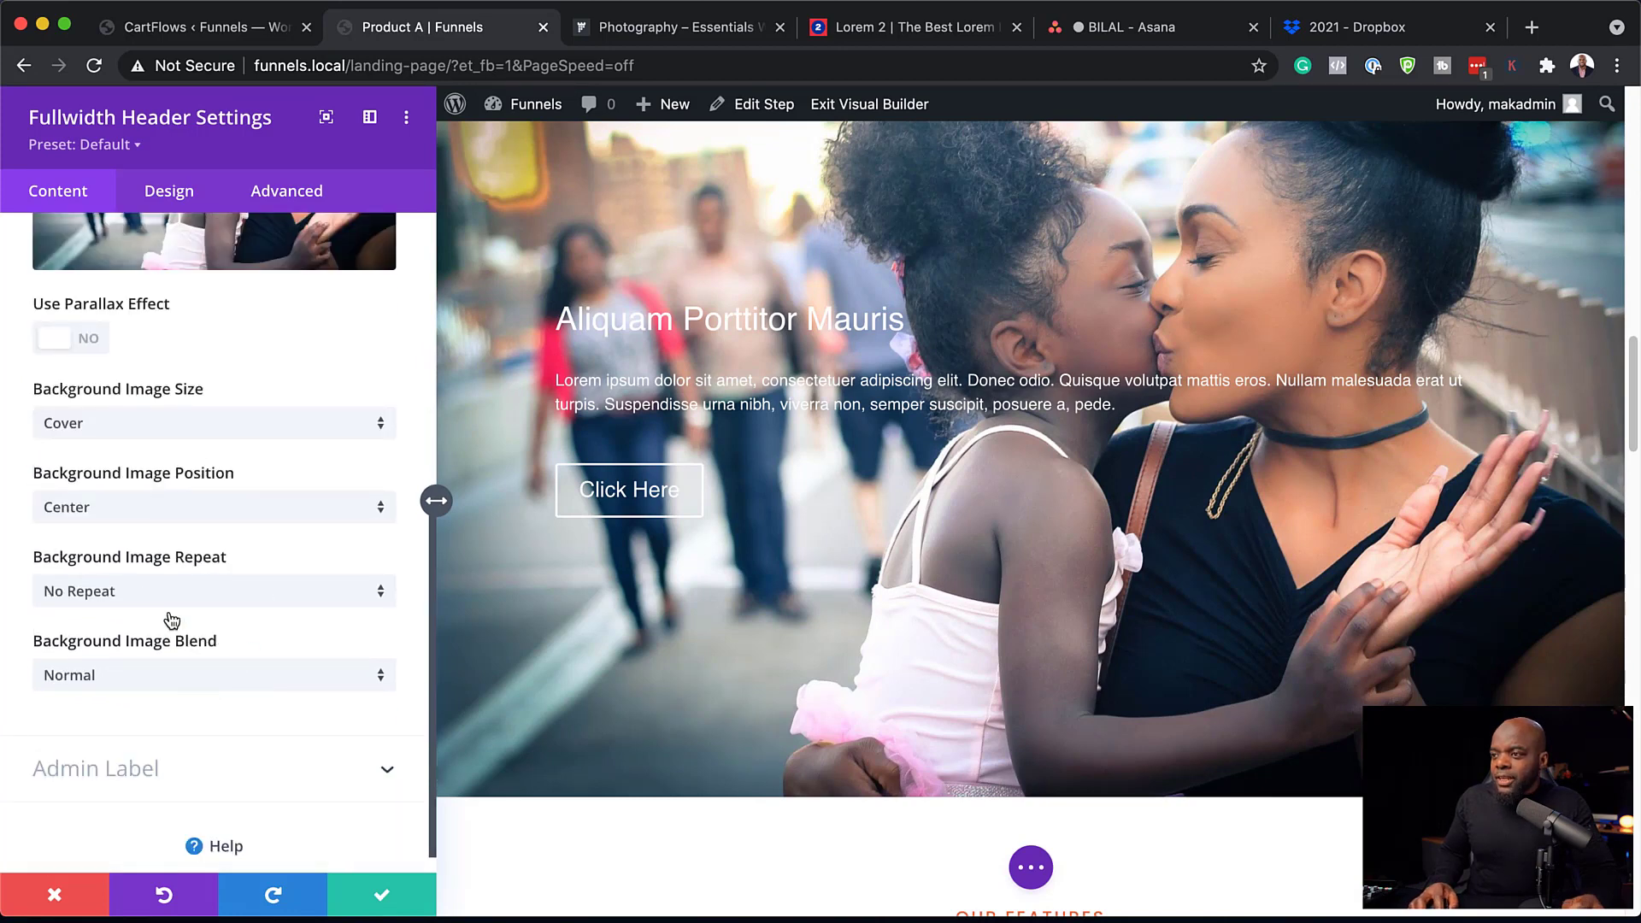
click(140, 680)
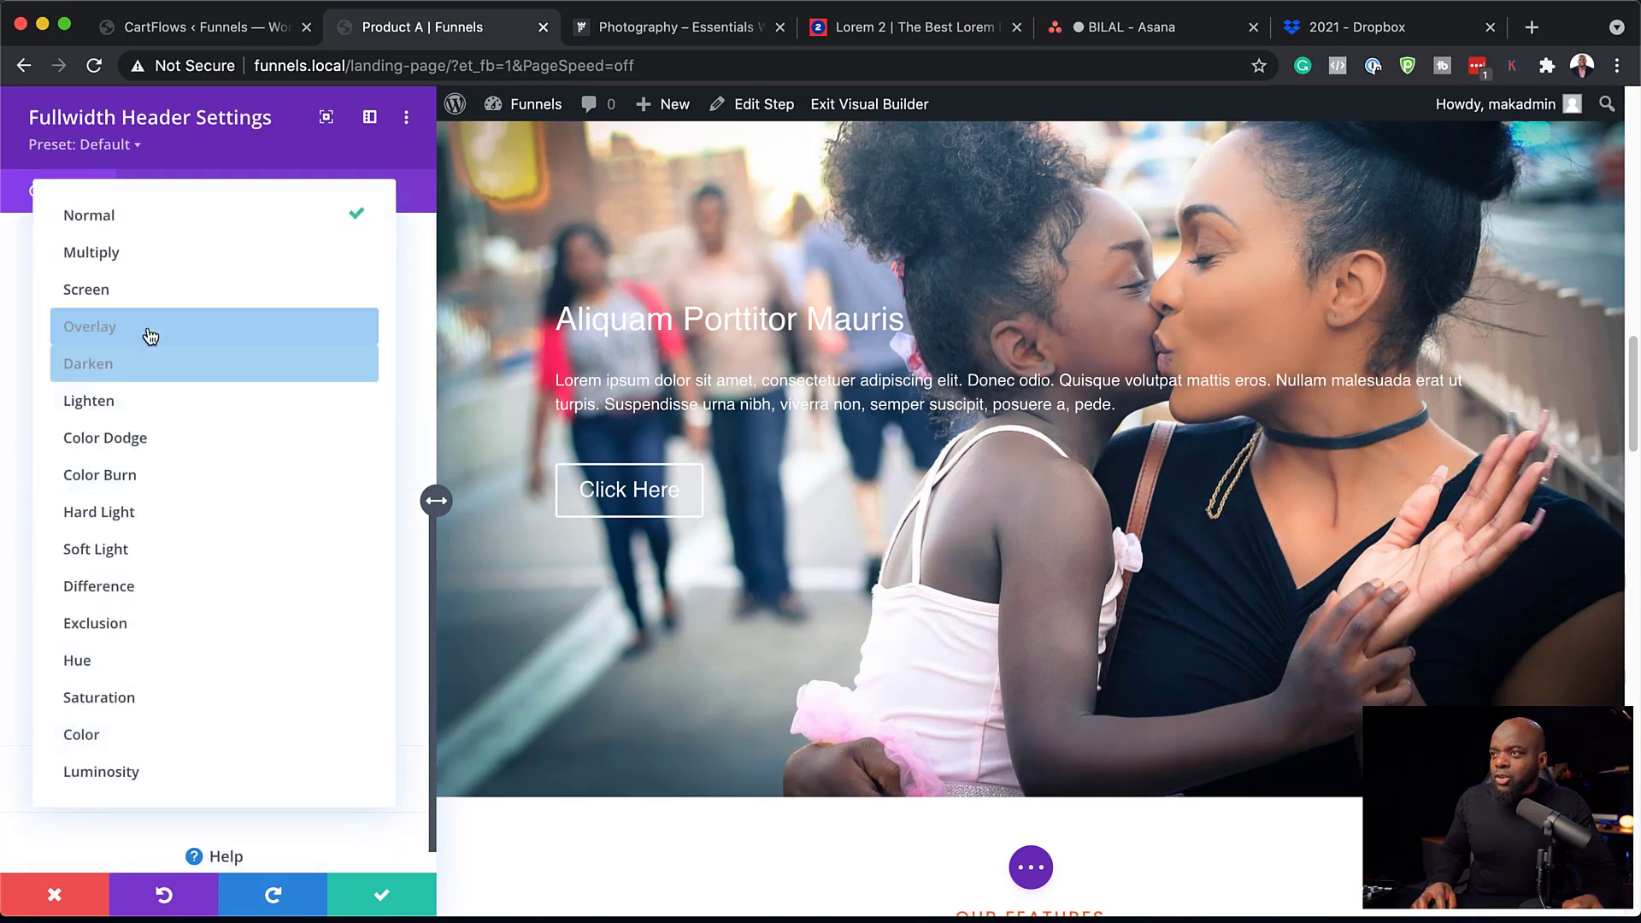
click(154, 252)
scroll(207, 598, up, 5)
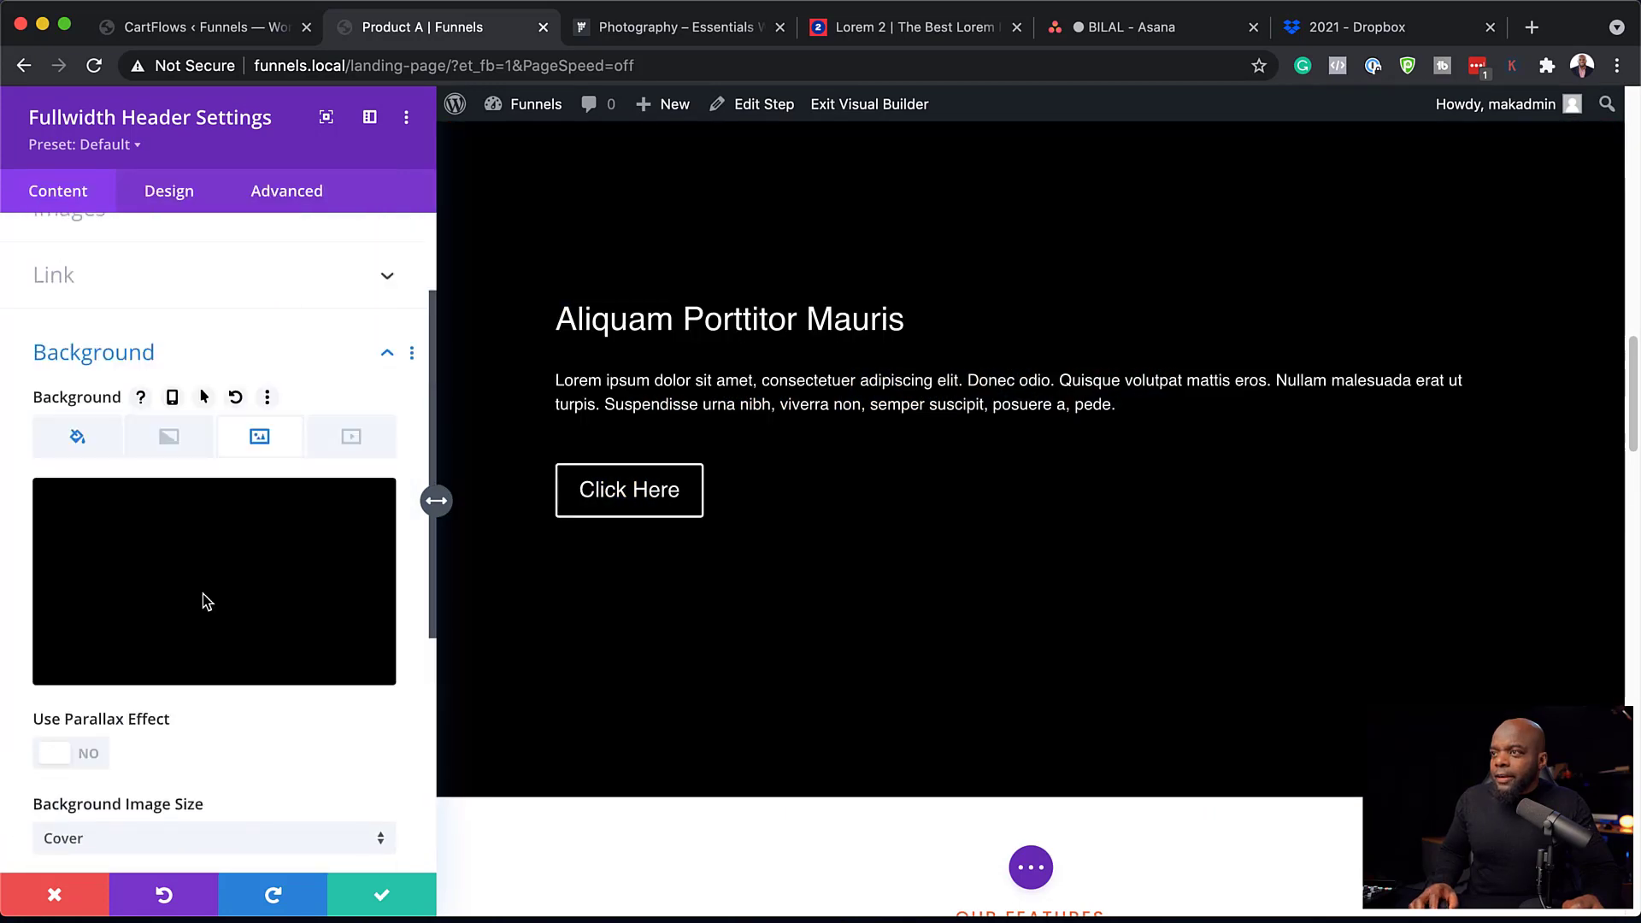
click(84, 436)
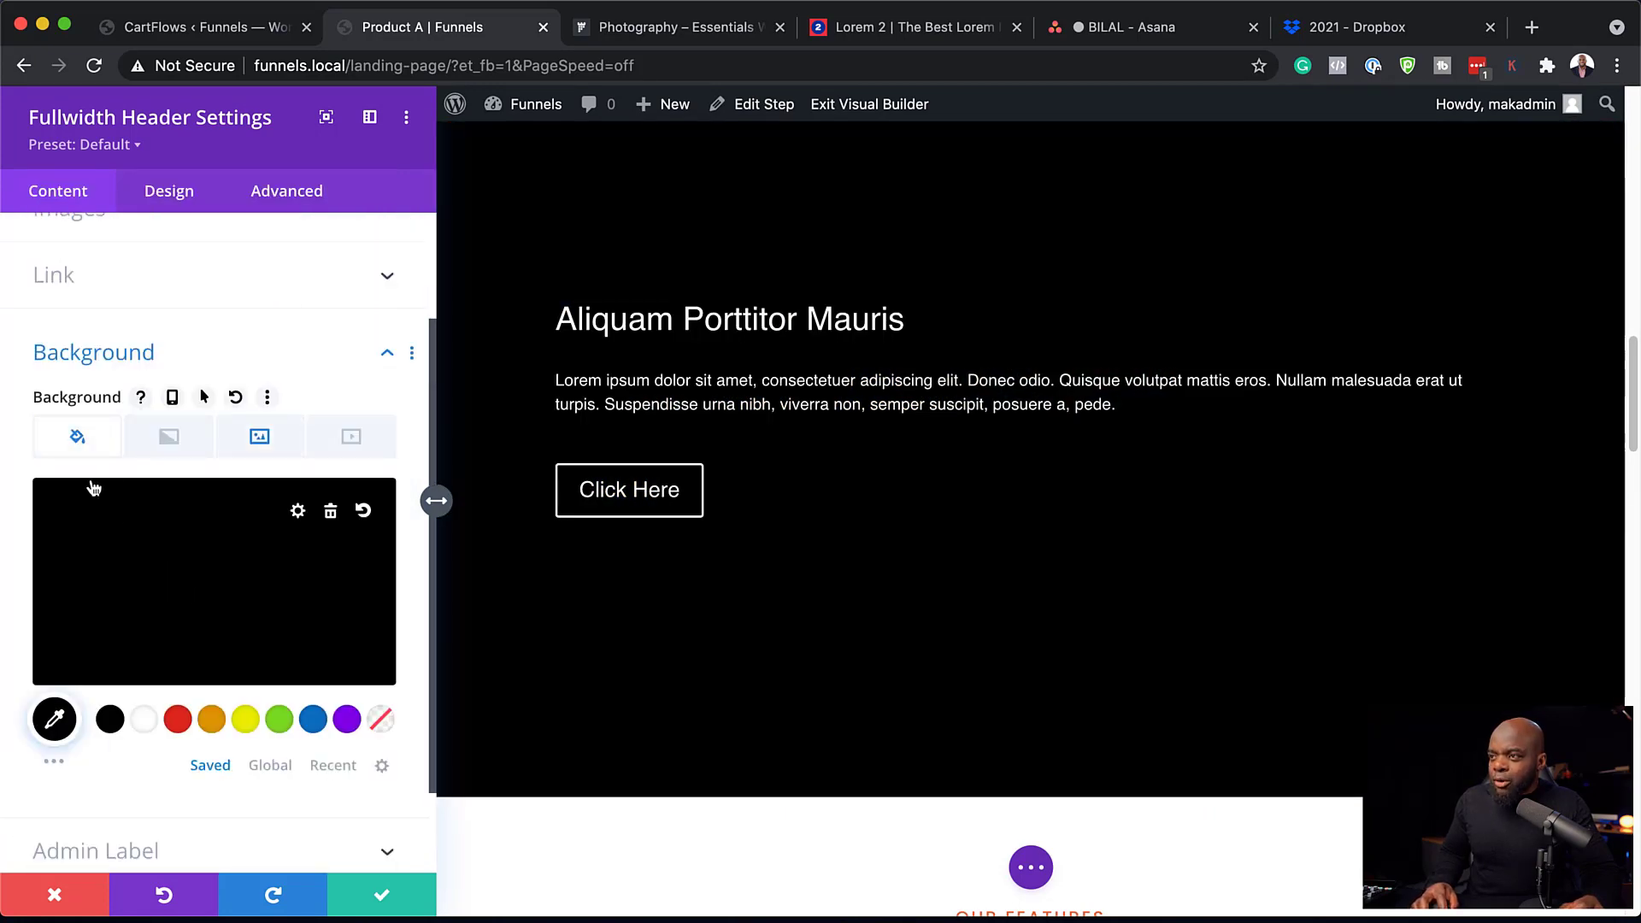
click(151, 551)
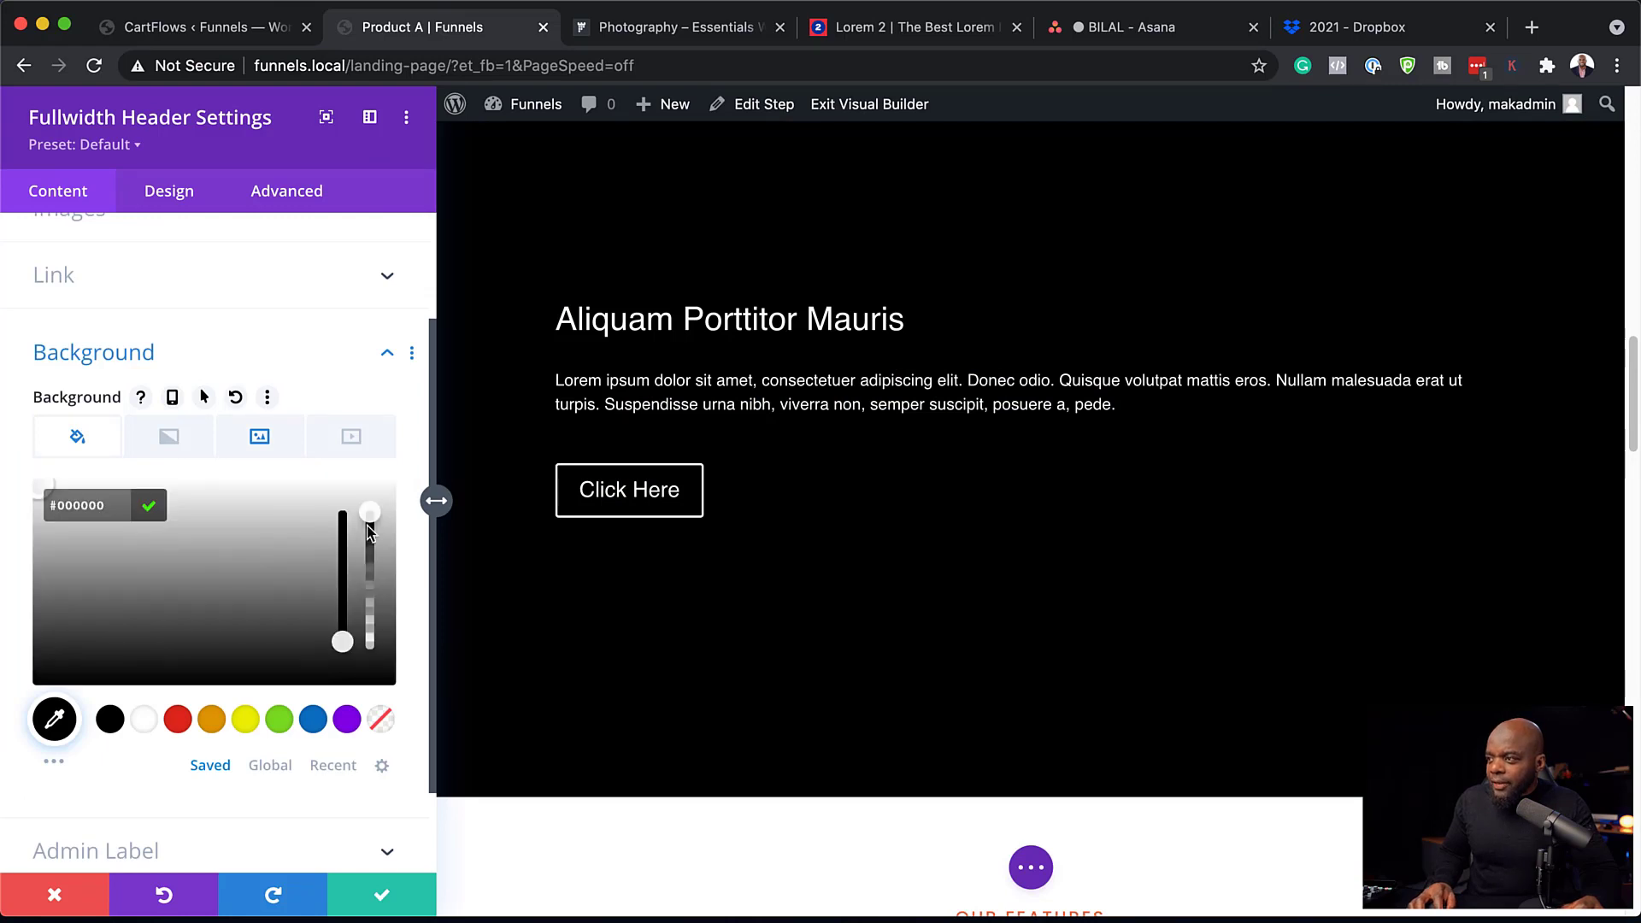
drag(368, 518, 372, 565)
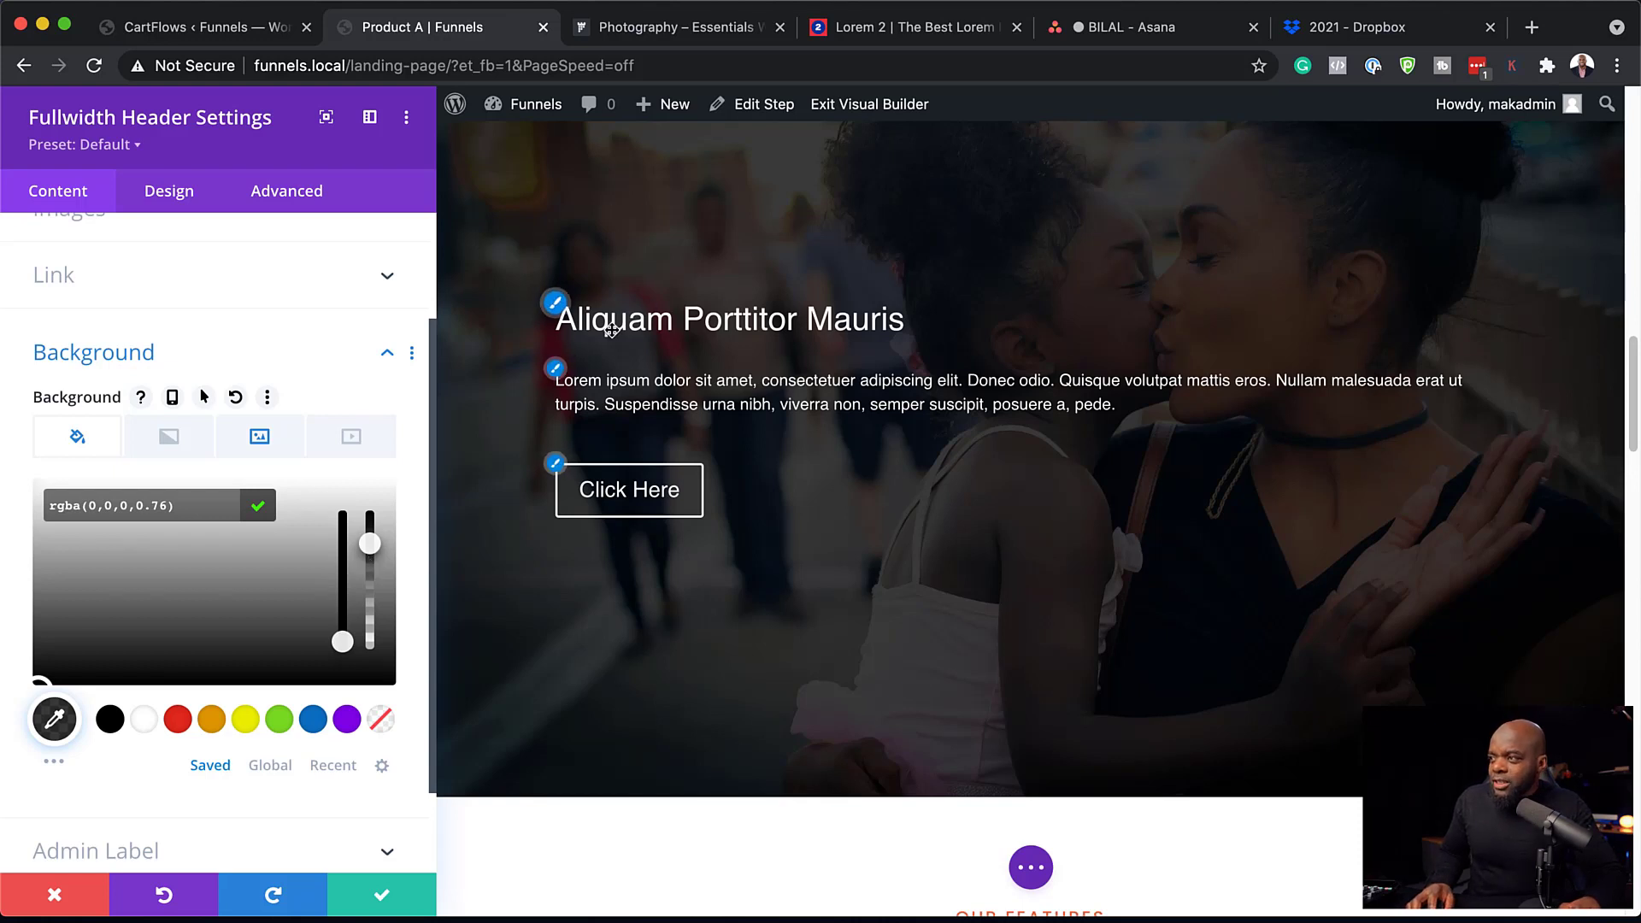
click(555, 304)
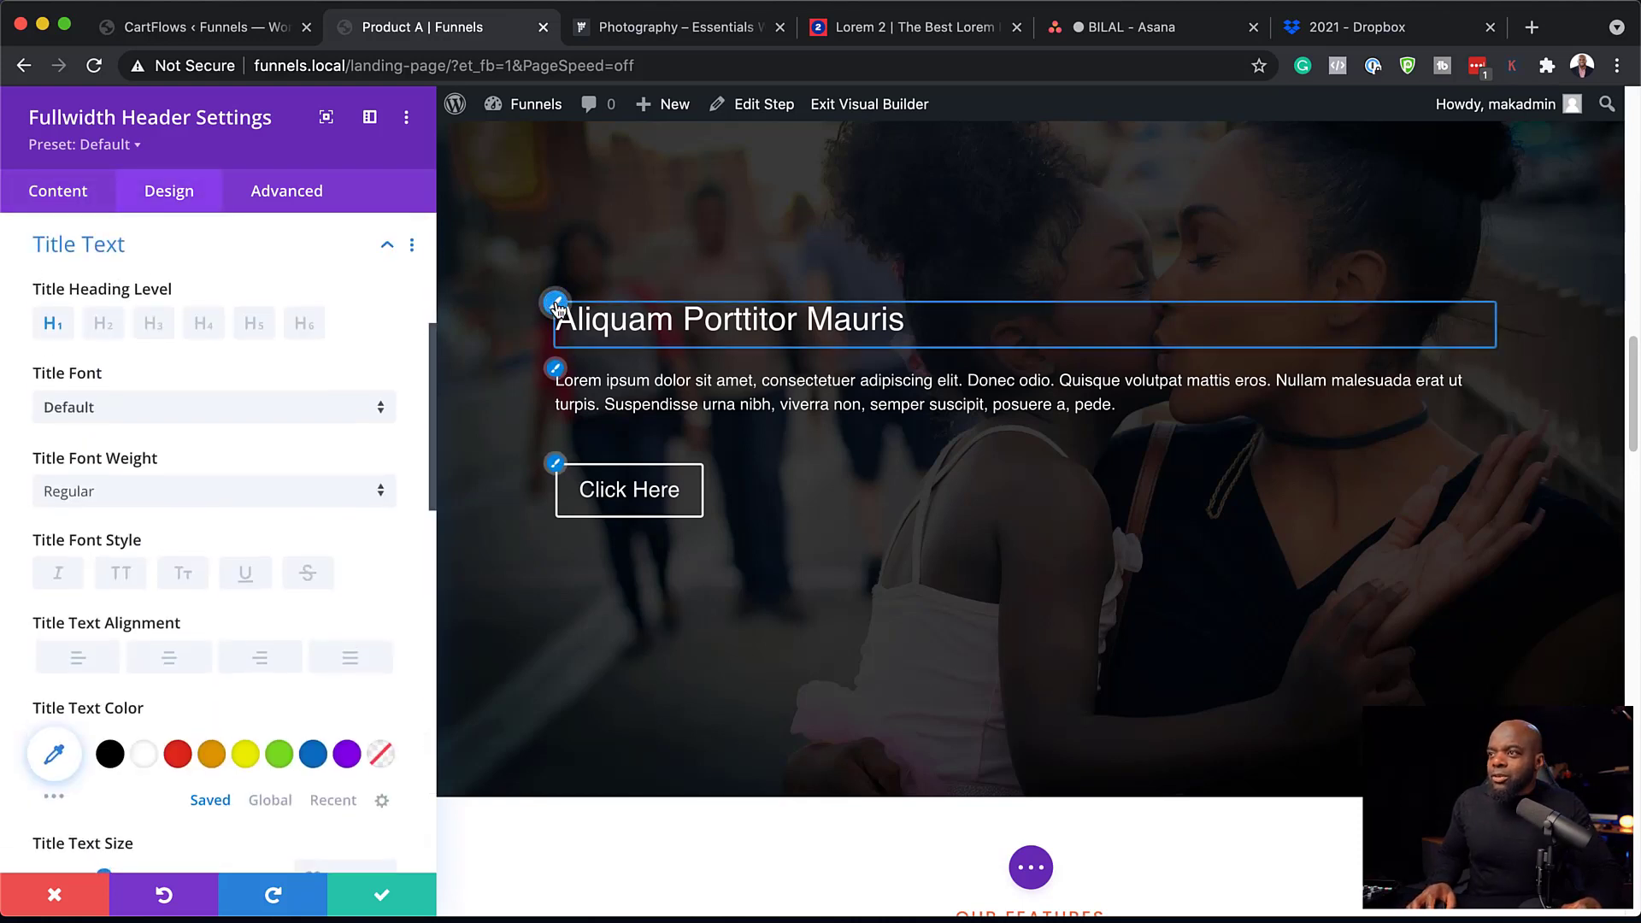
Set the 'Aliquam Porttitor Mauris' title to Bold Poppins at 48px, keeping mixed case.
click(182, 409)
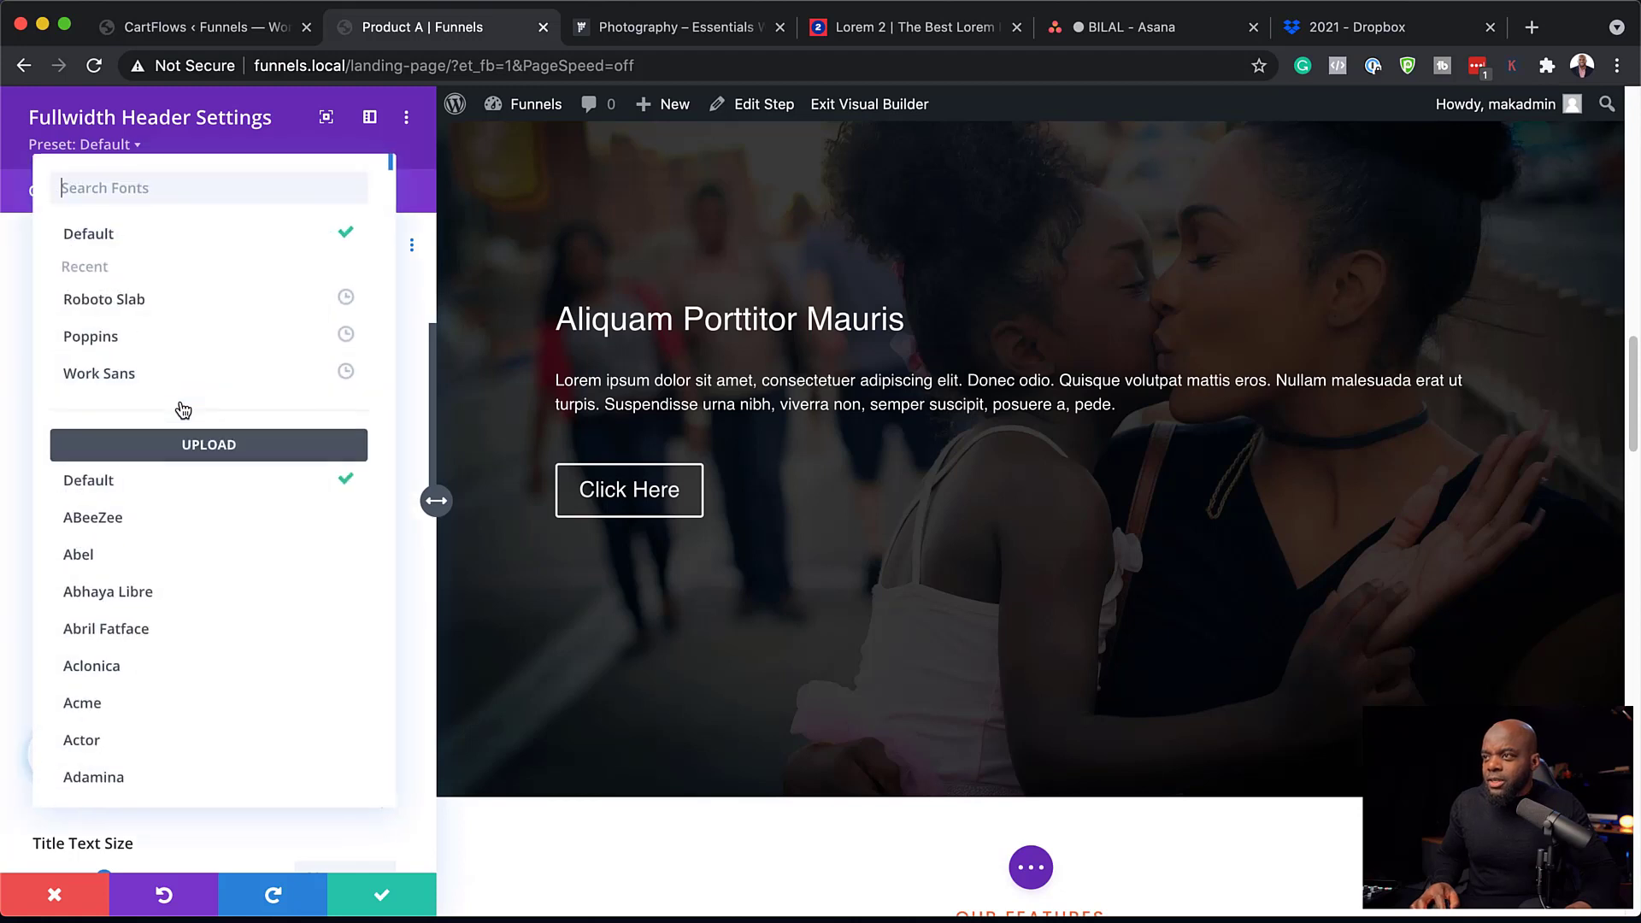
click(175, 337)
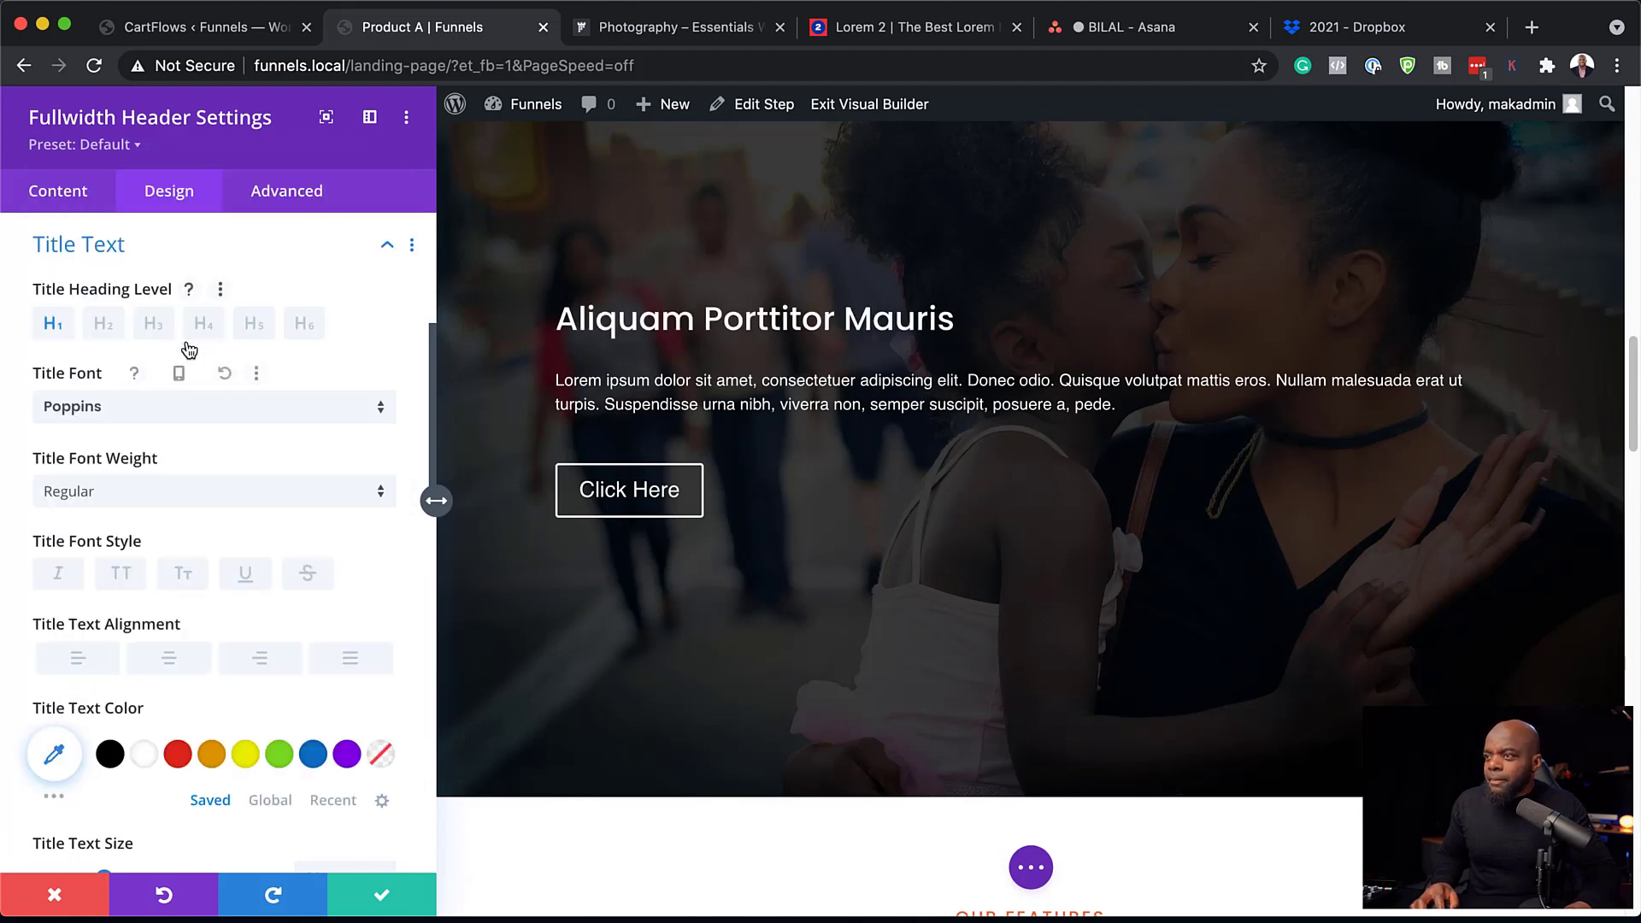
click(152, 494)
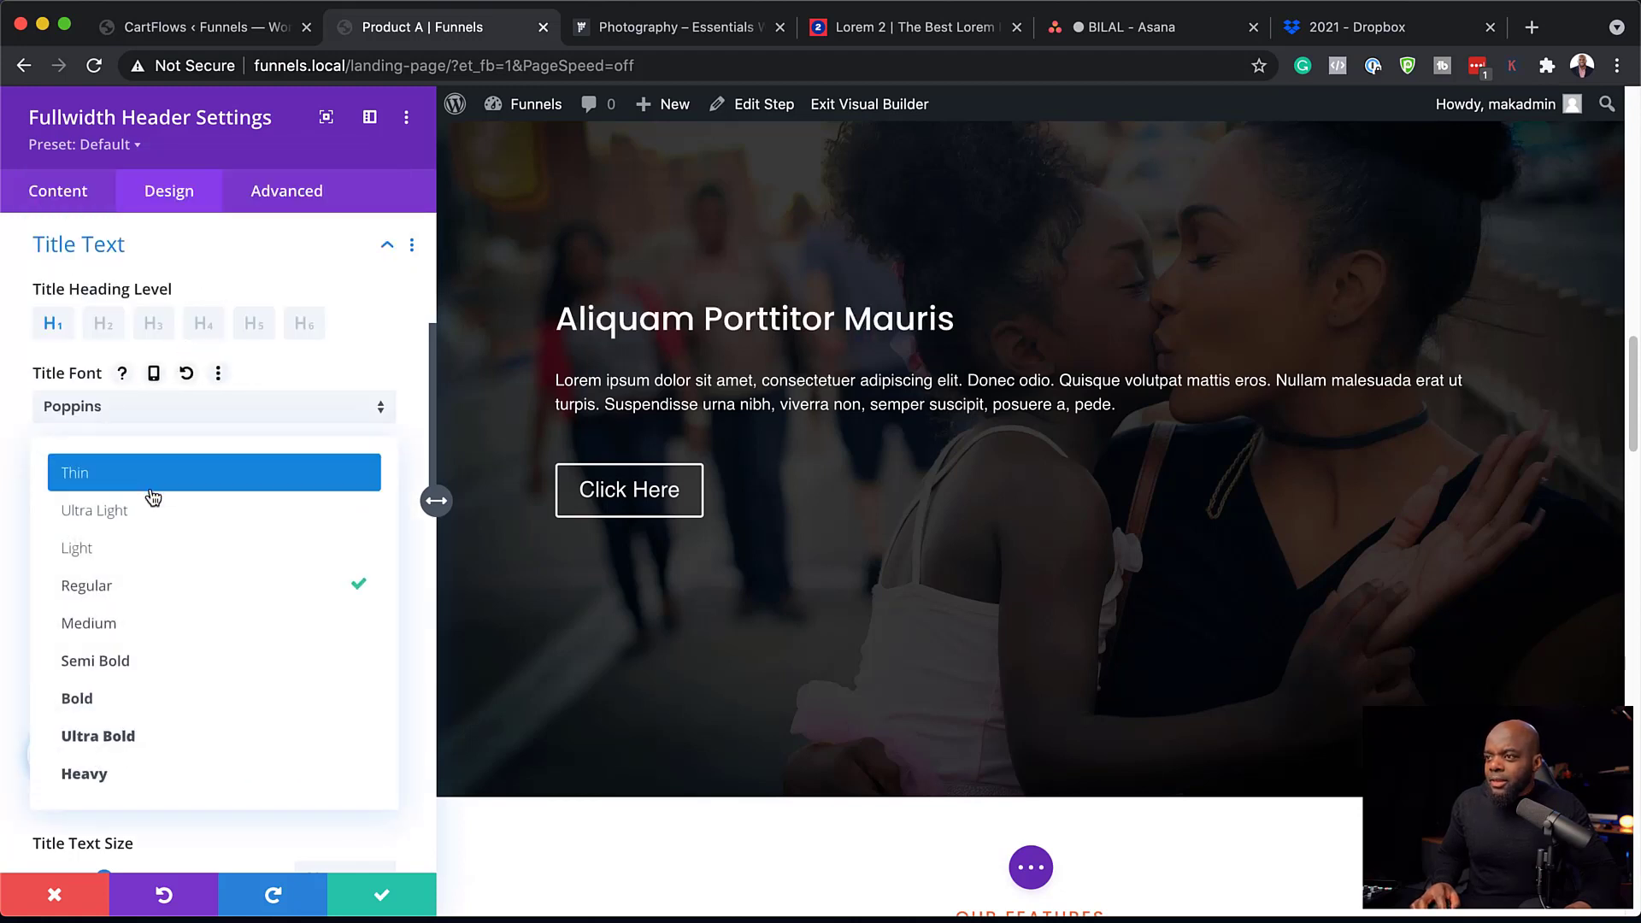
click(191, 699)
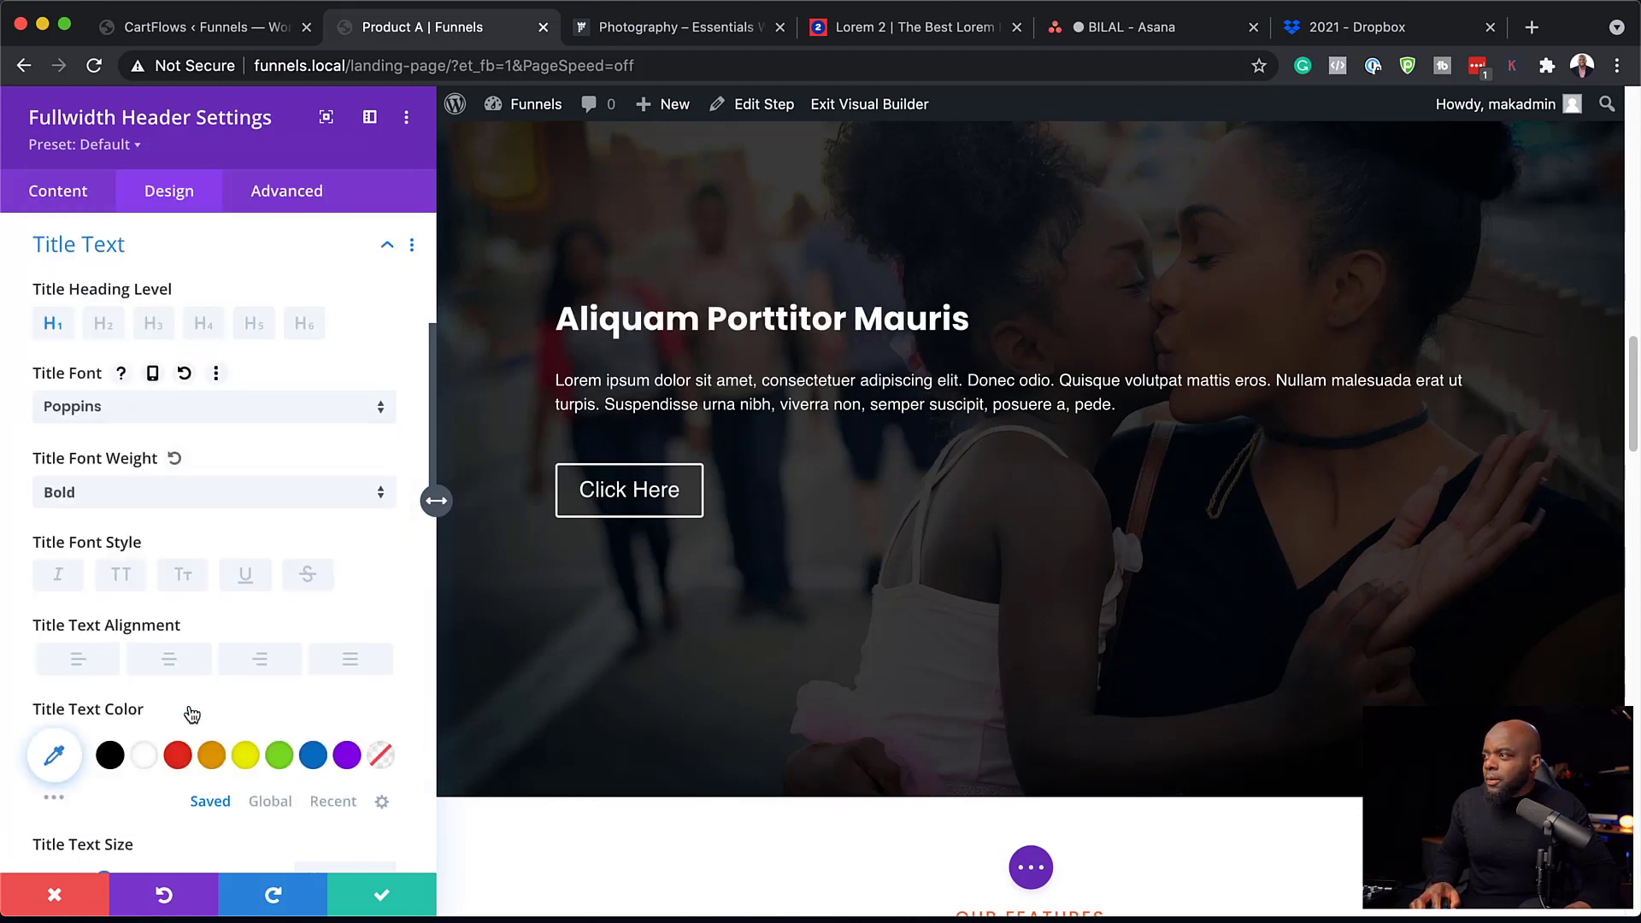
click(120, 578)
click(134, 581)
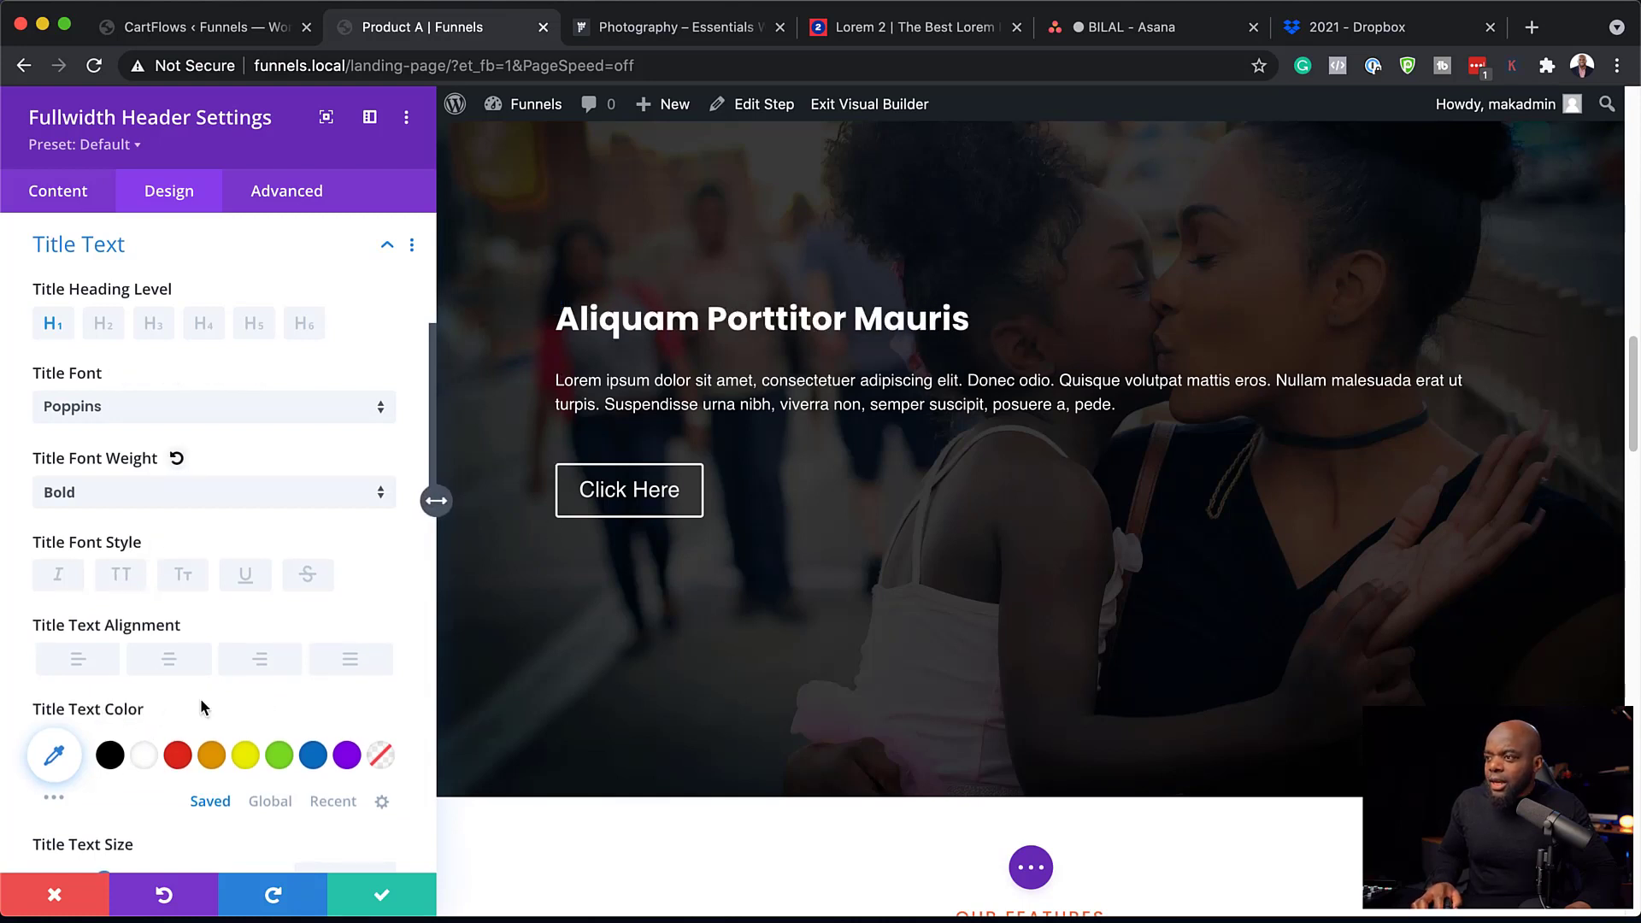
scroll(203, 693, down, 3)
scroll(206, 685, down, 1)
drag(104, 702, 143, 704)
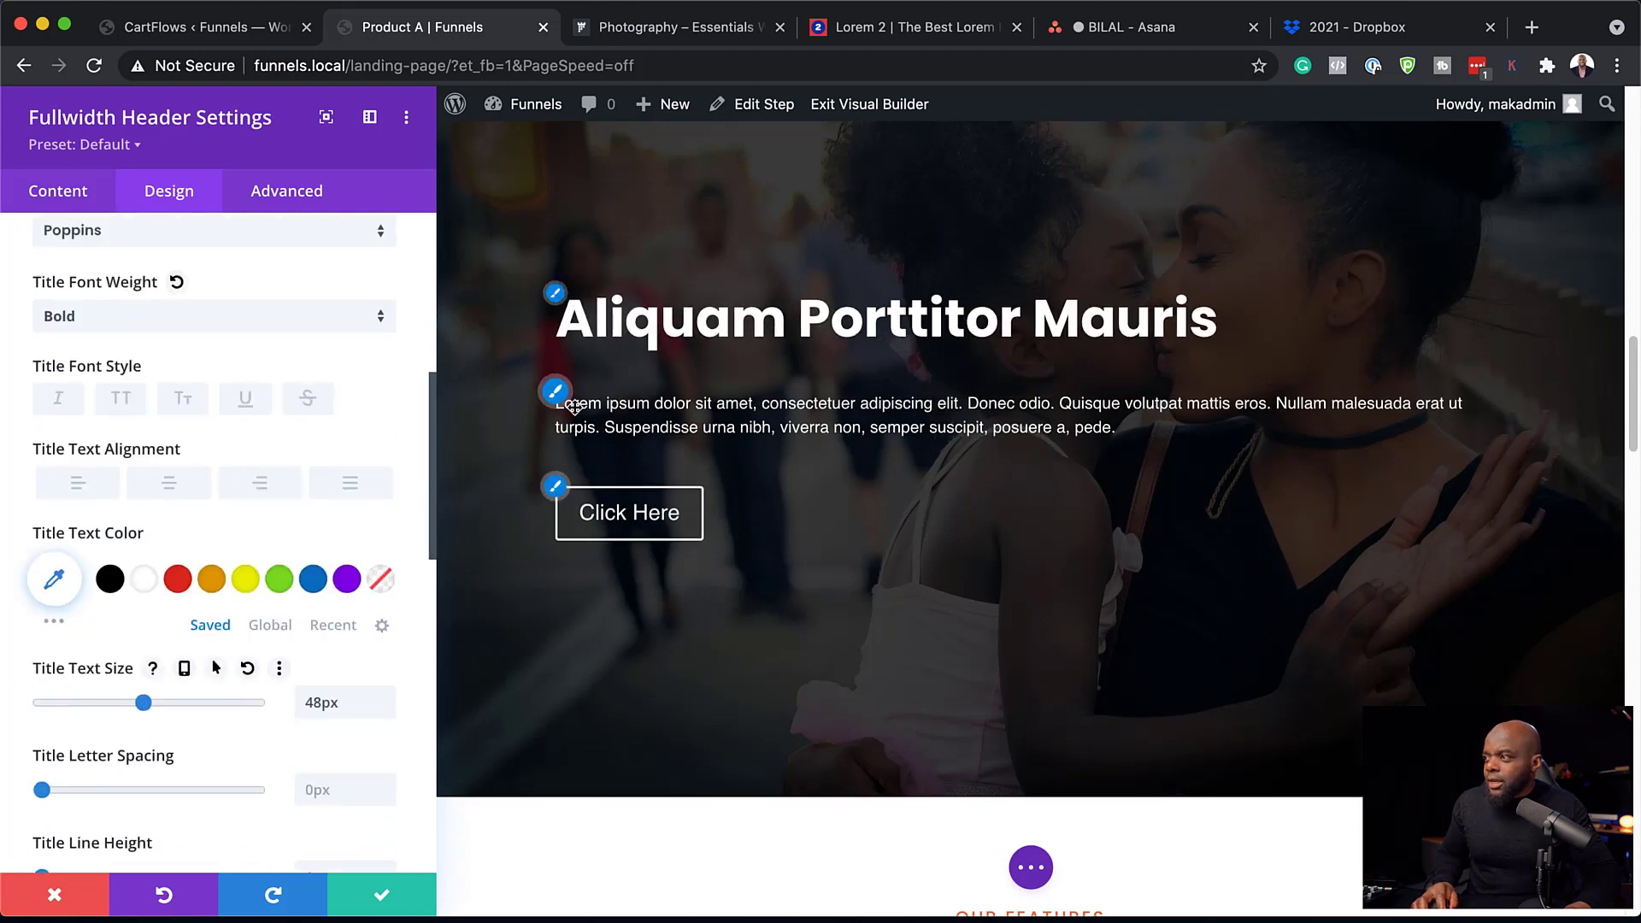
click(557, 395)
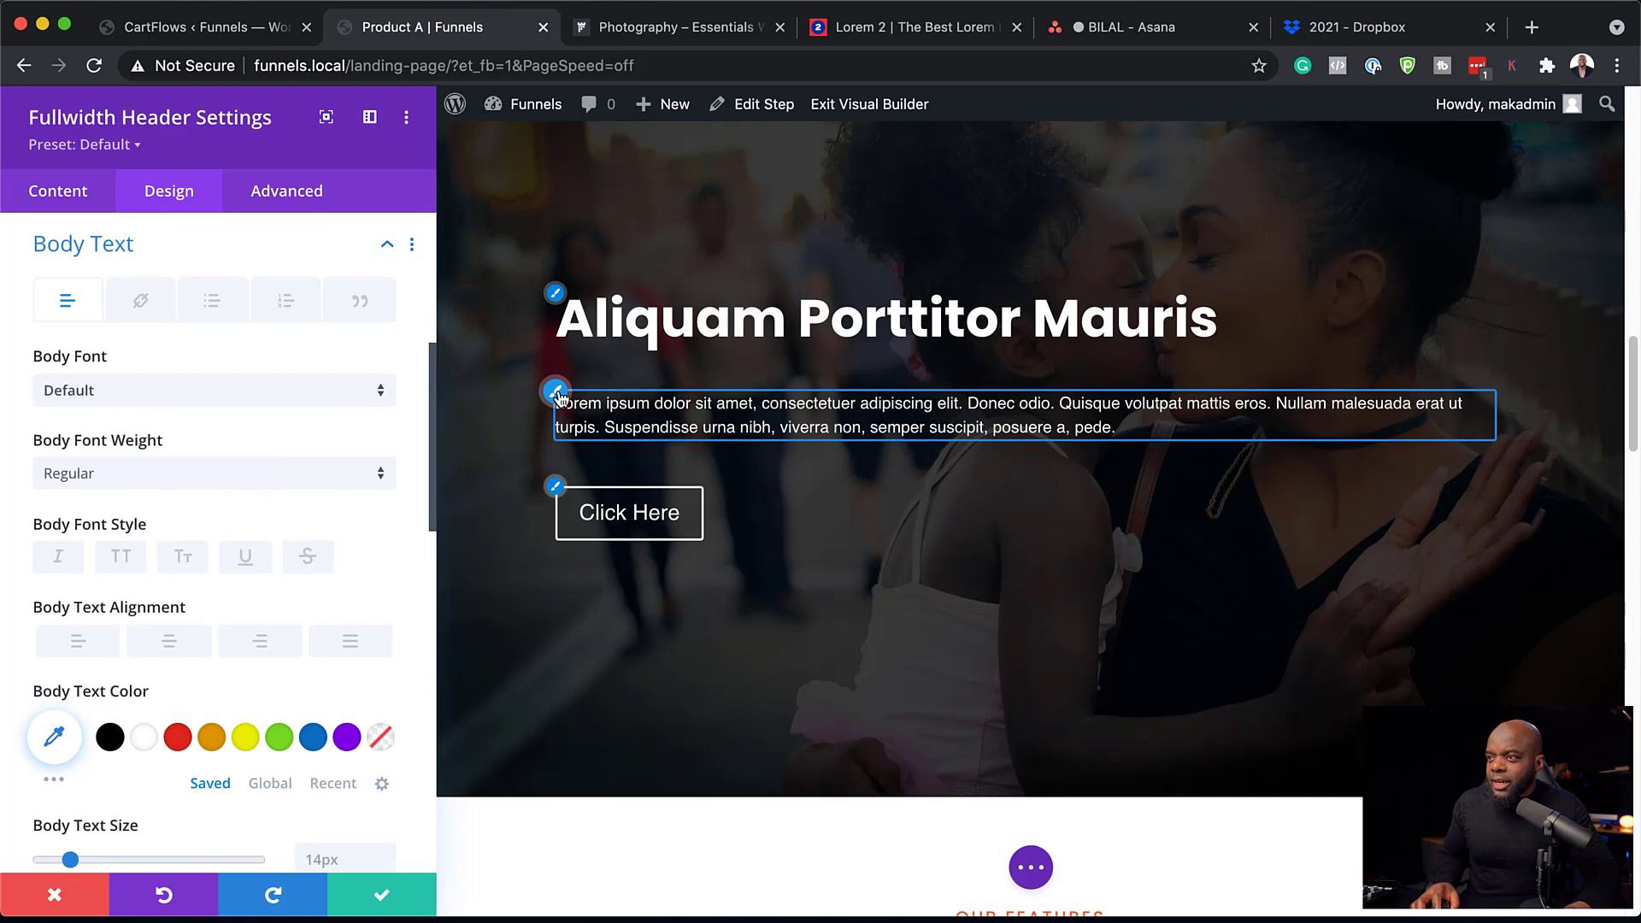
Change the header's Lorem ipsum body text to Poppins at 24px.
click(261, 391)
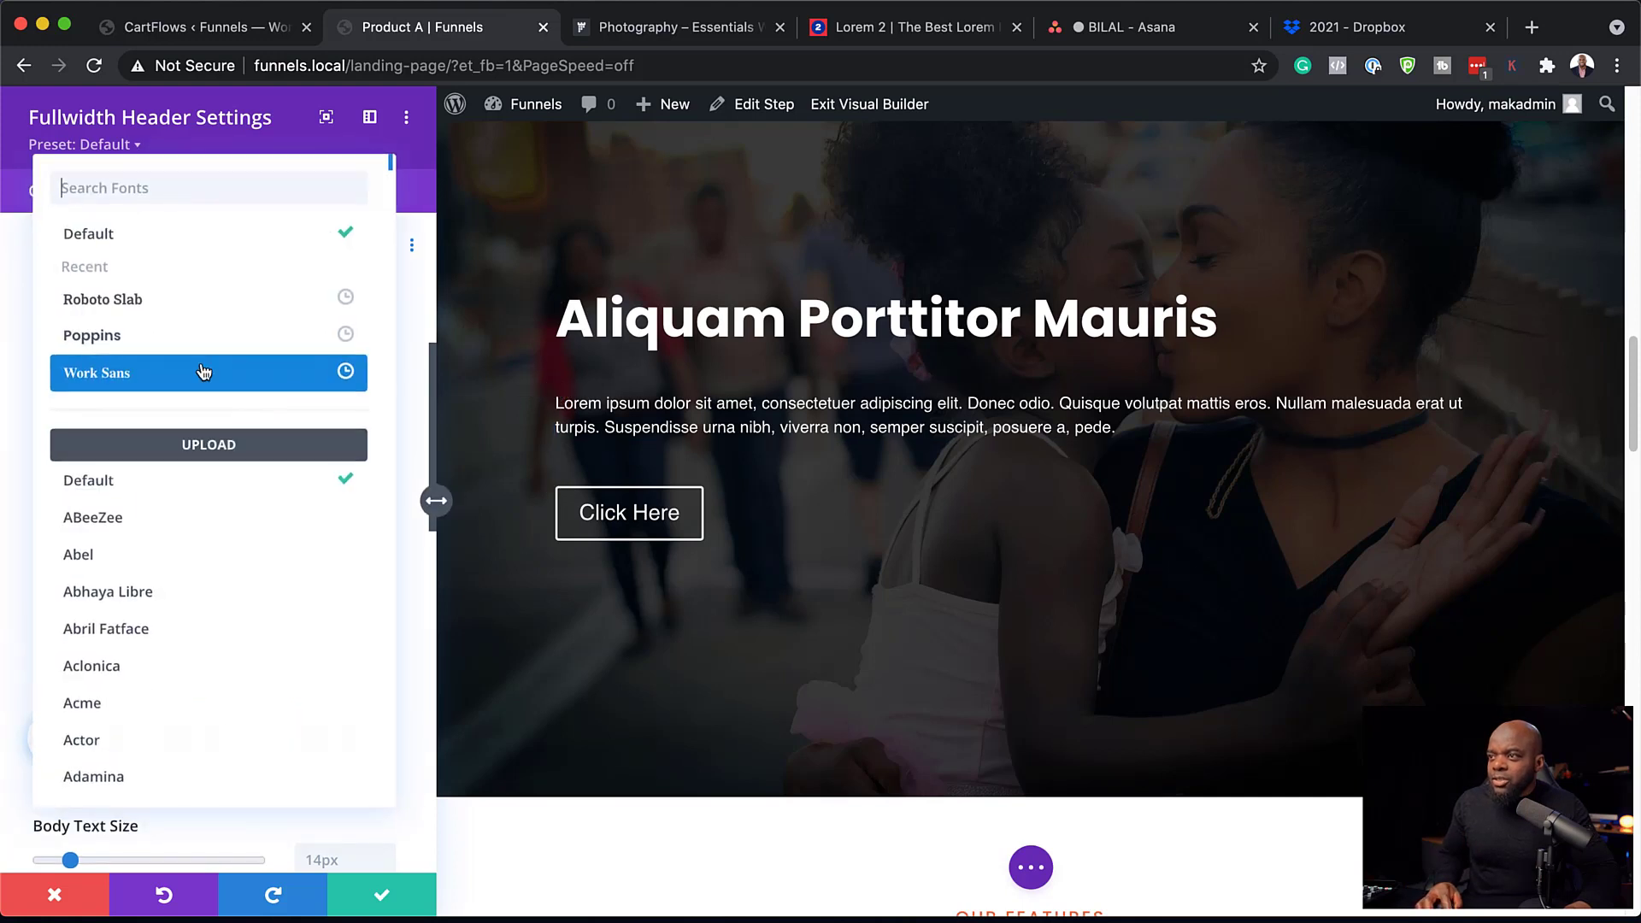
click(172, 334)
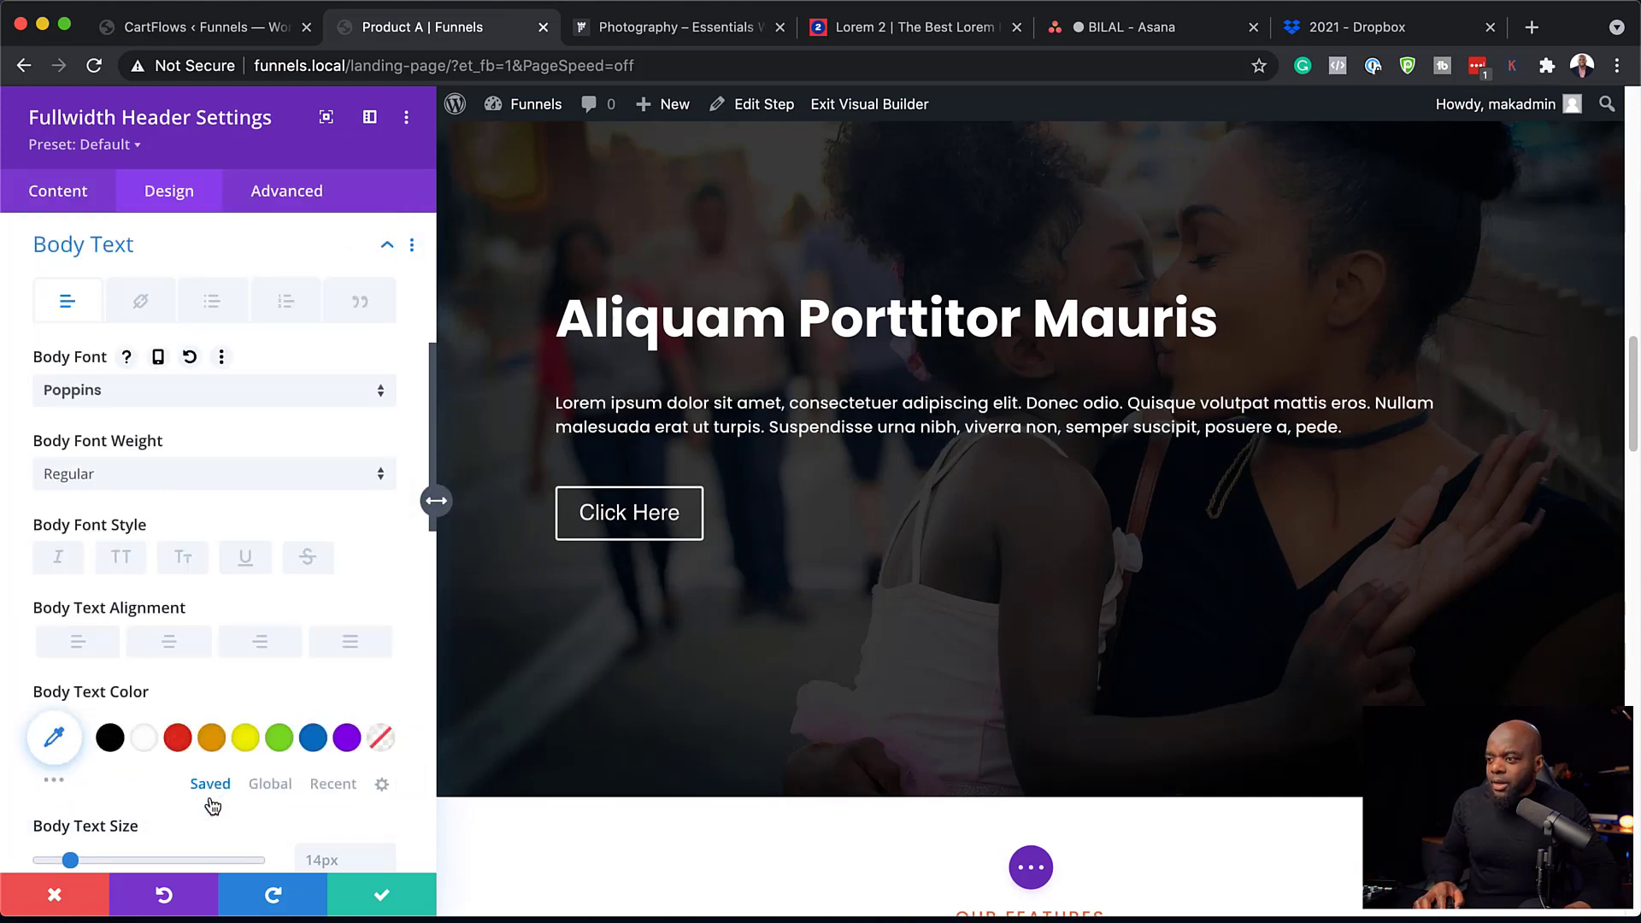
scroll(120, 793, down, 1)
drag(71, 806, 96, 810)
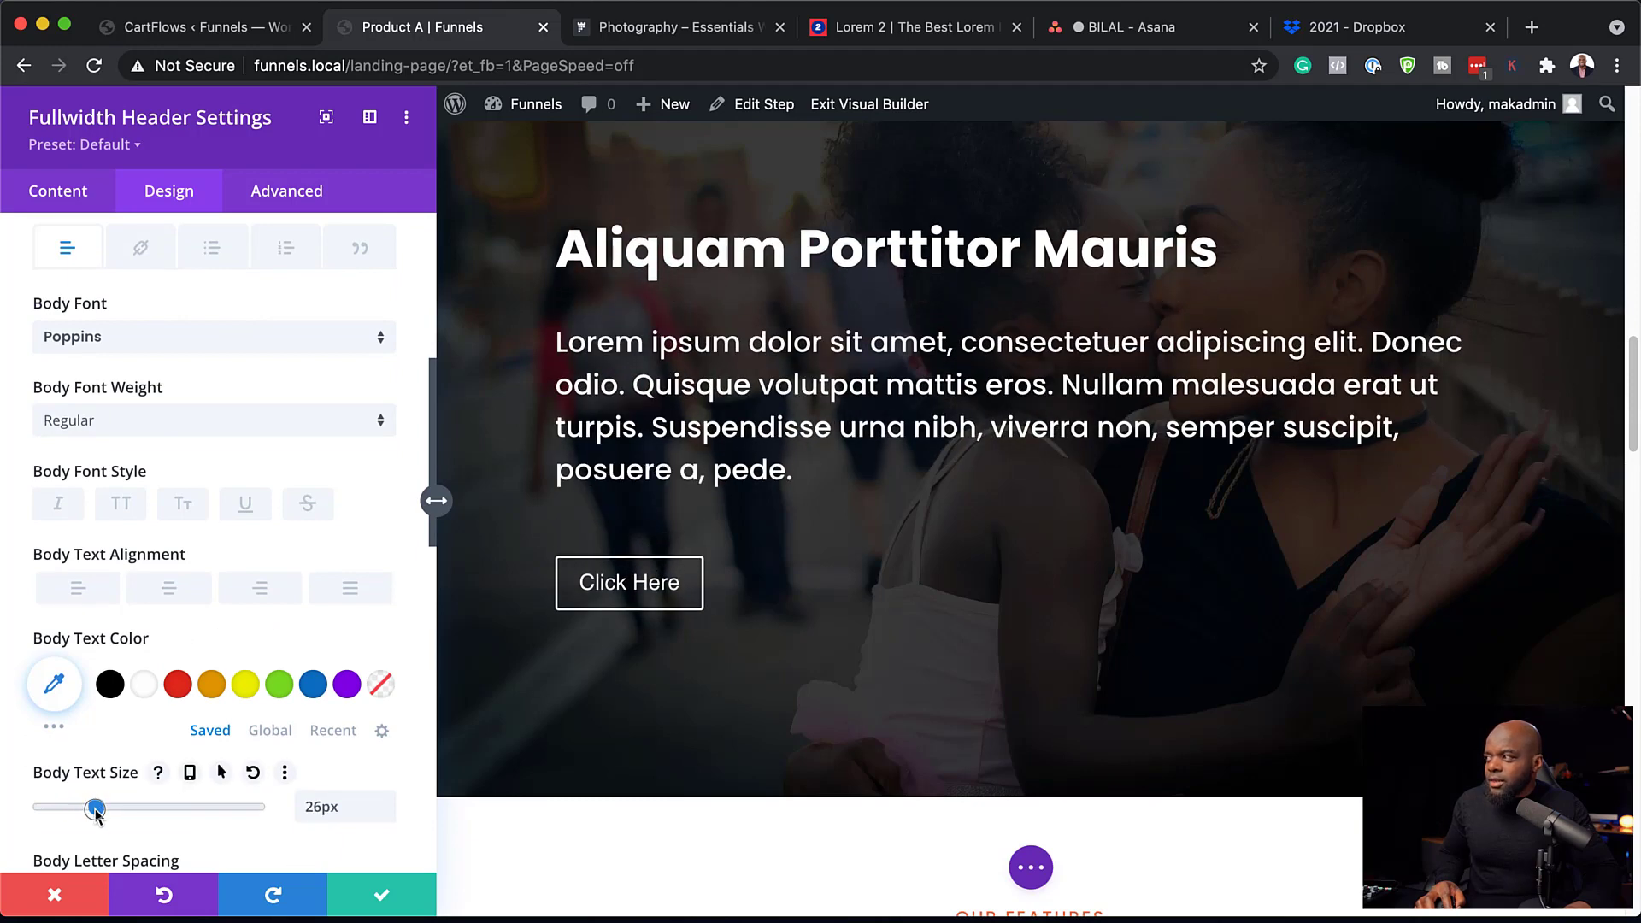
drag(96, 813, 93, 816)
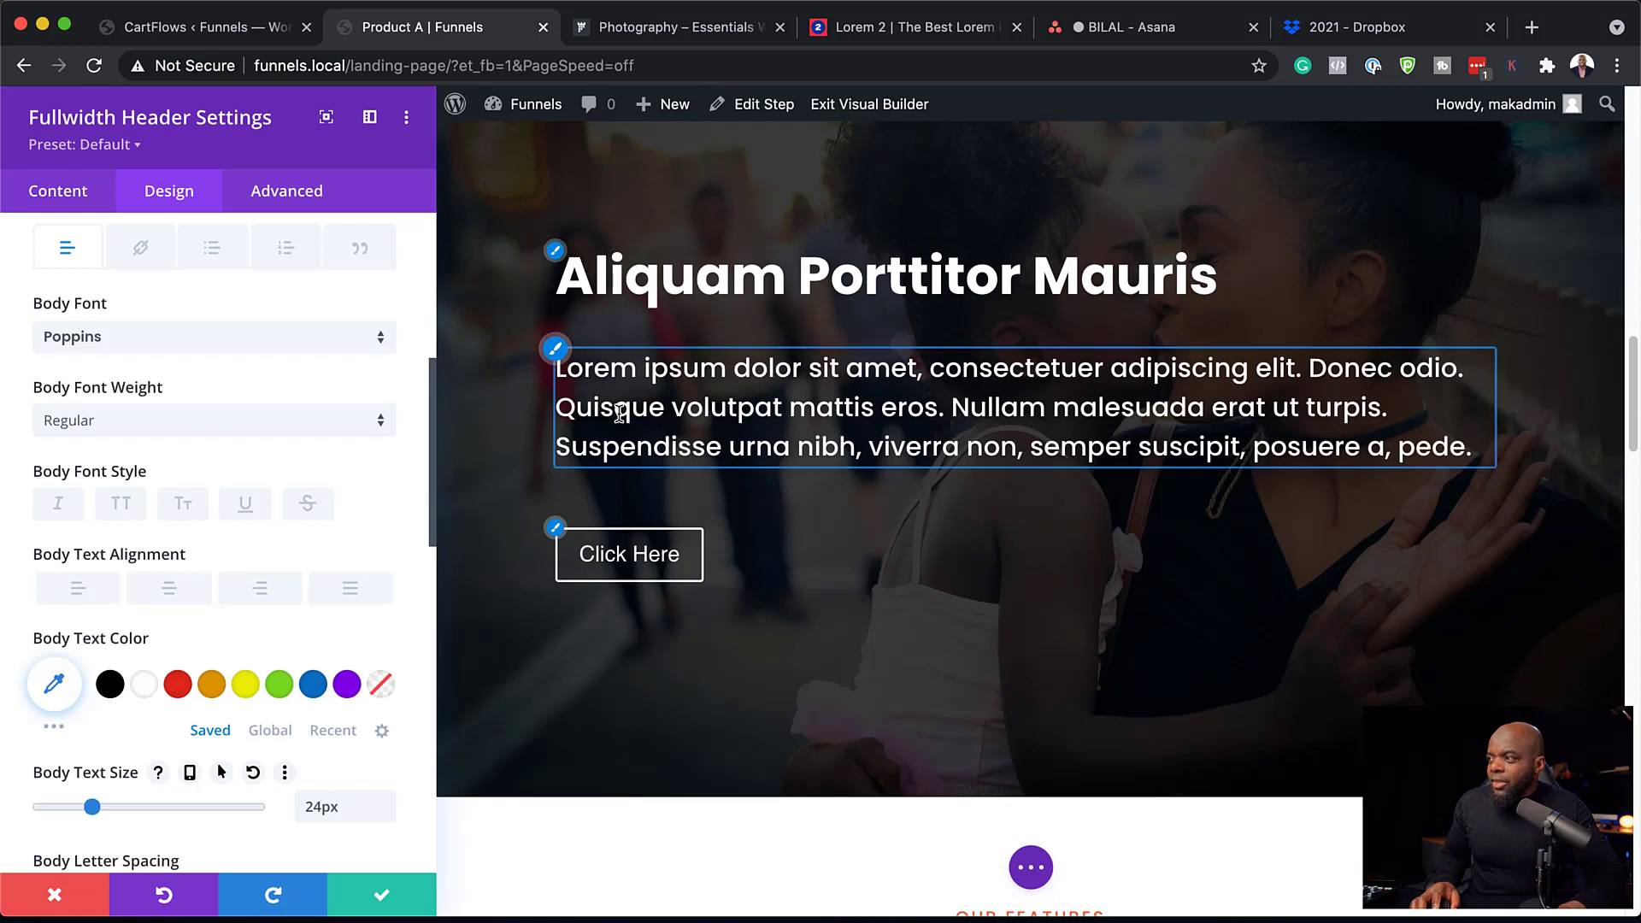
scroll(352, 686, down, 1)
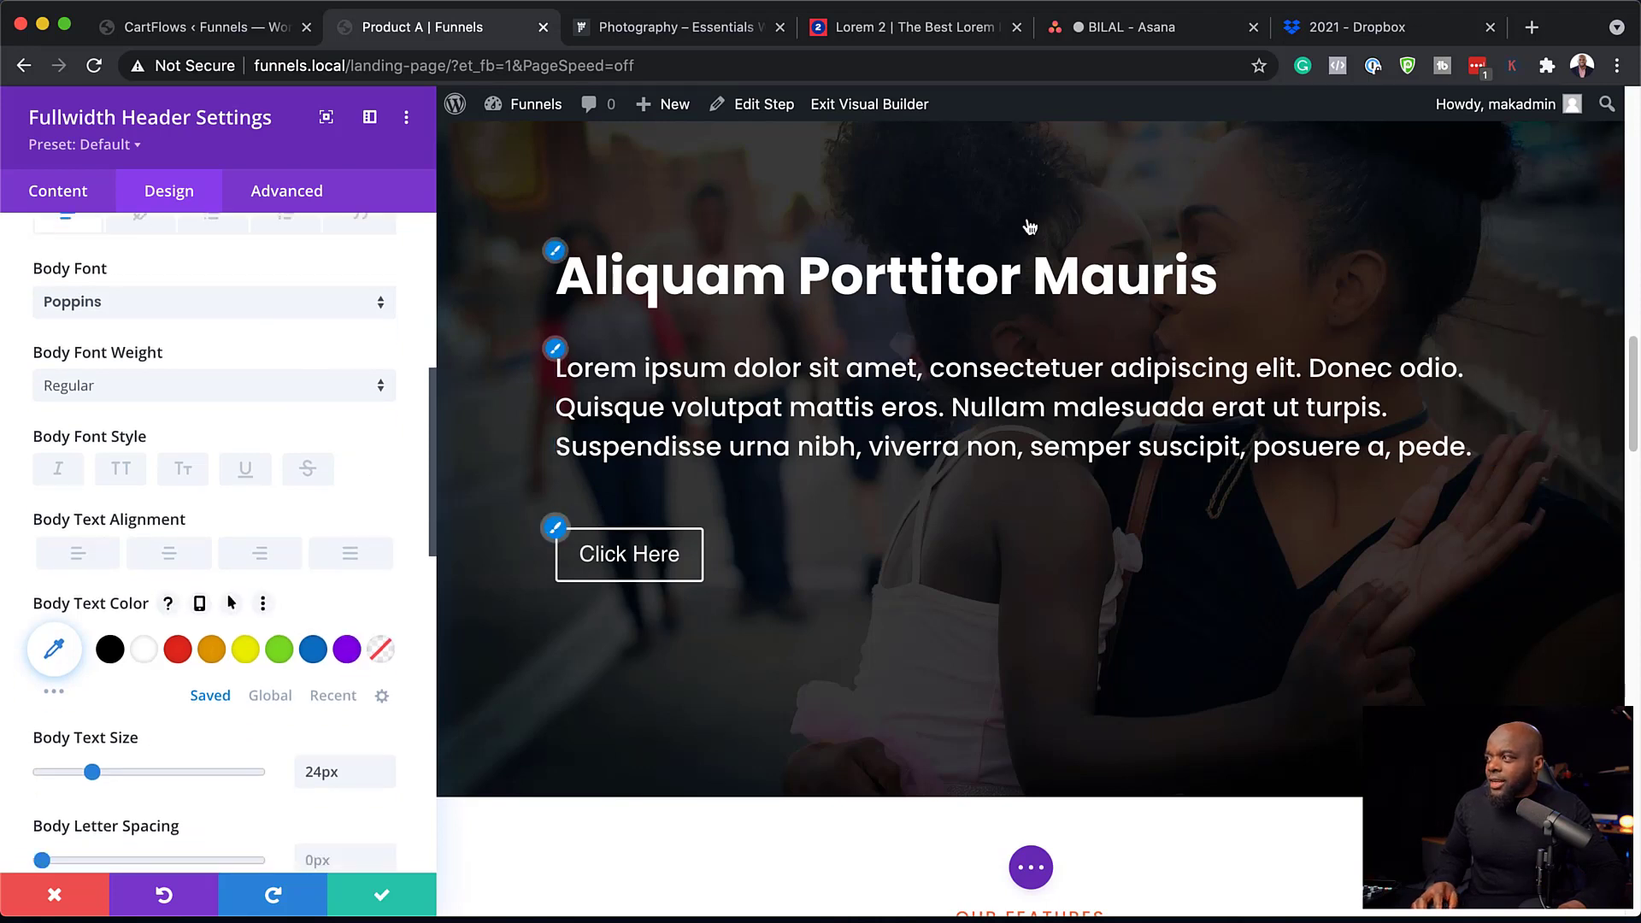
scroll(229, 704, down, 10)
scroll(229, 704, down, 10)
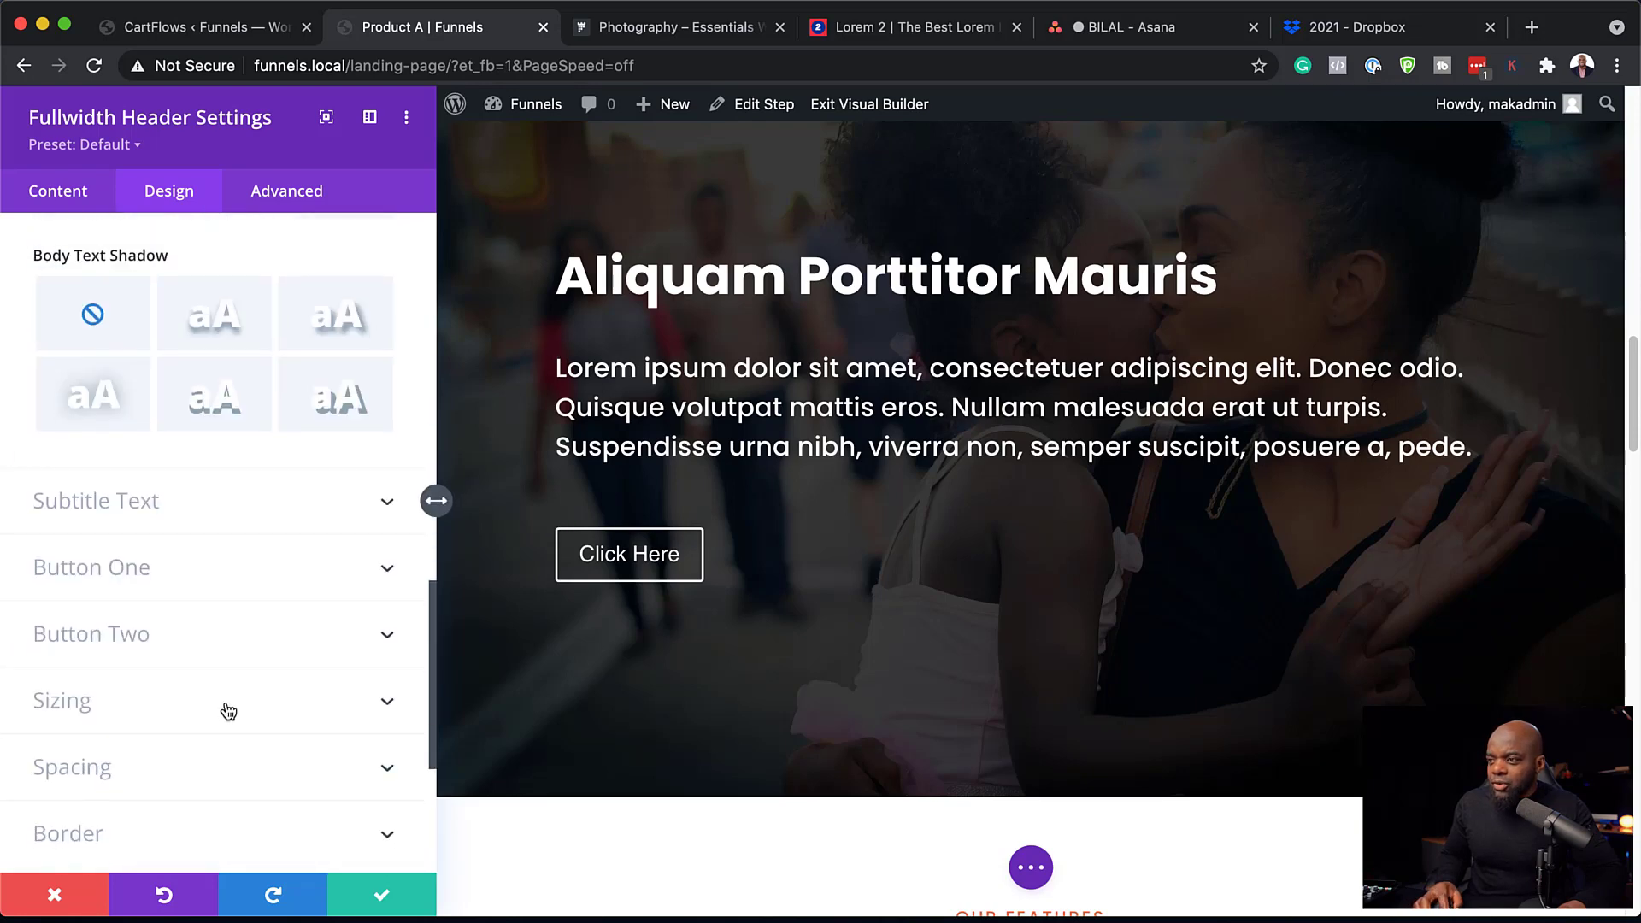
Reduce the header Content Width in Sizing to 60%.
click(228, 711)
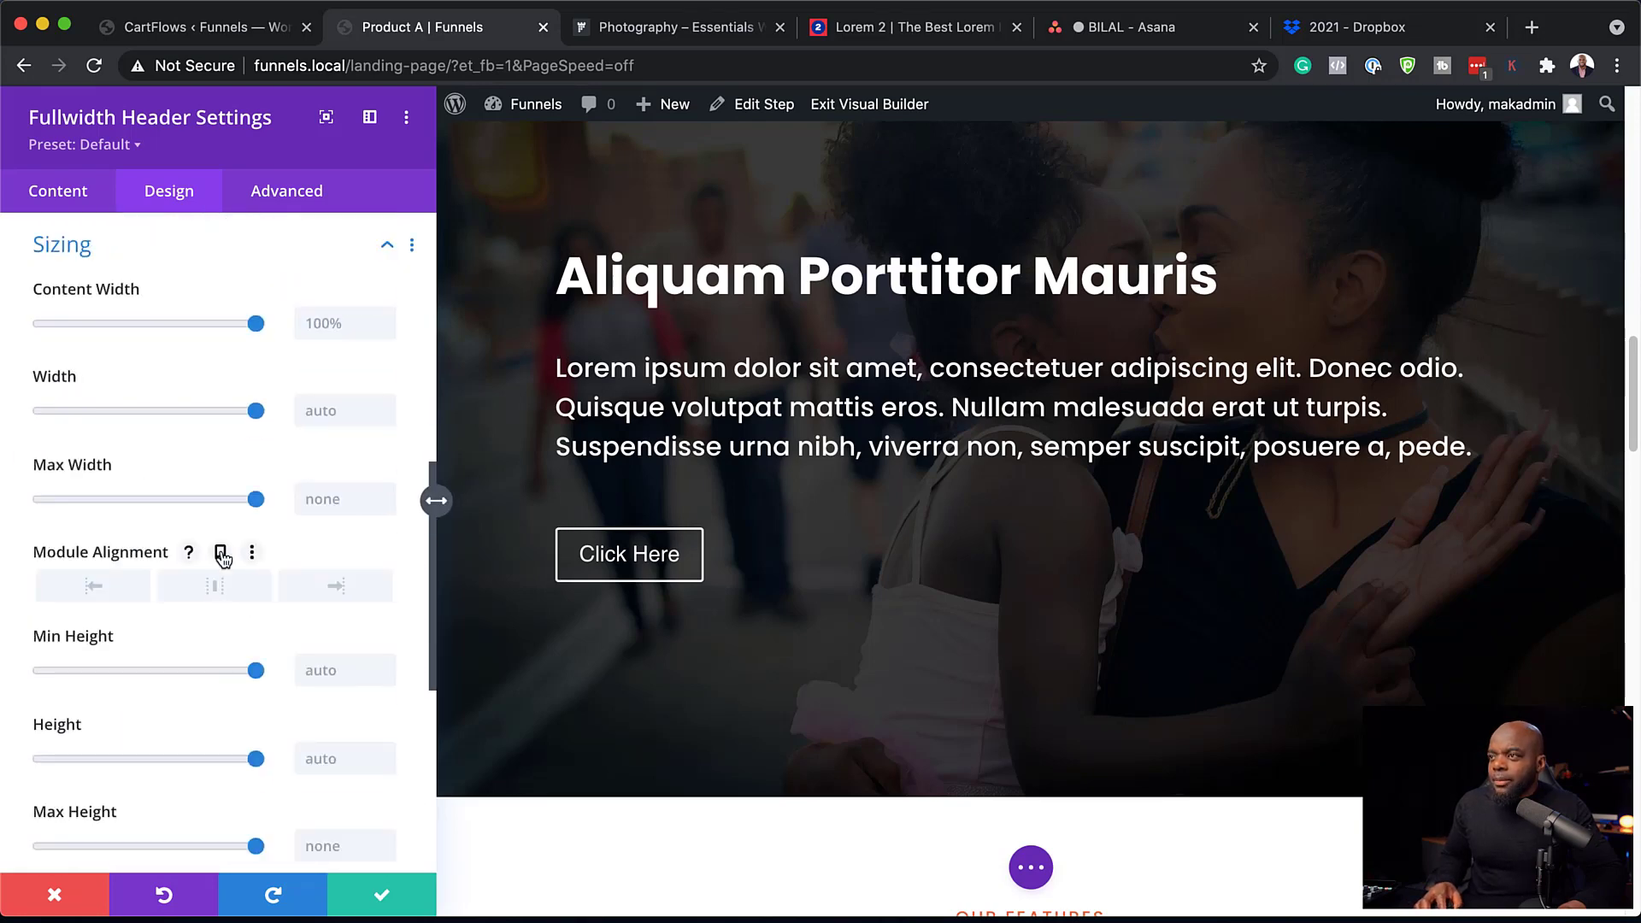
drag(253, 323, 171, 334)
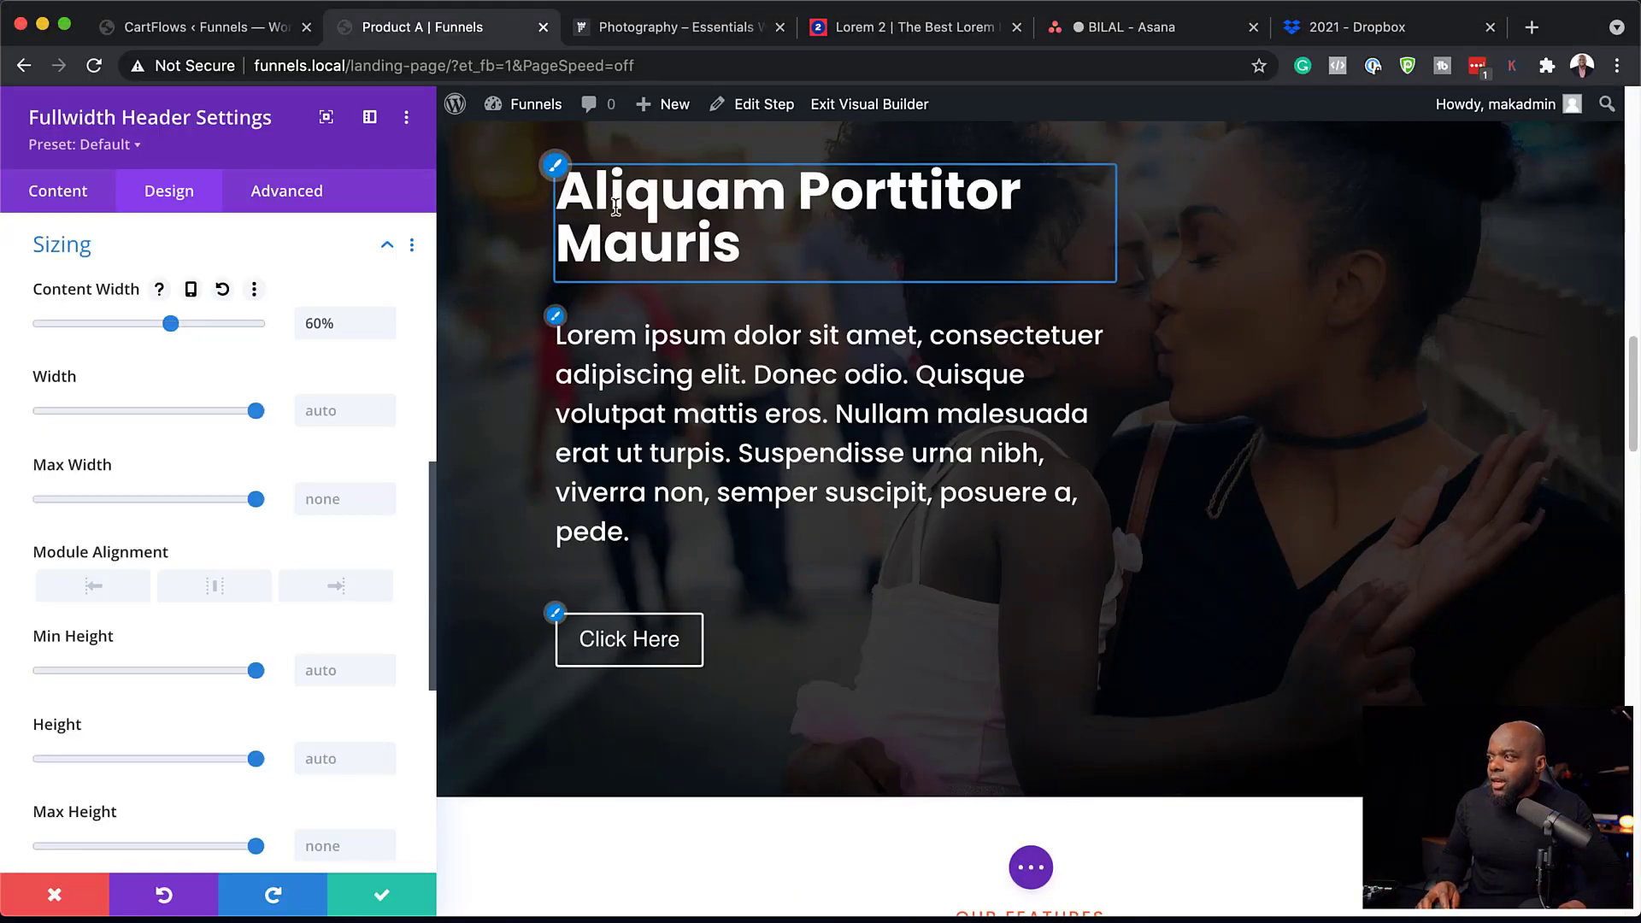
click(555, 171)
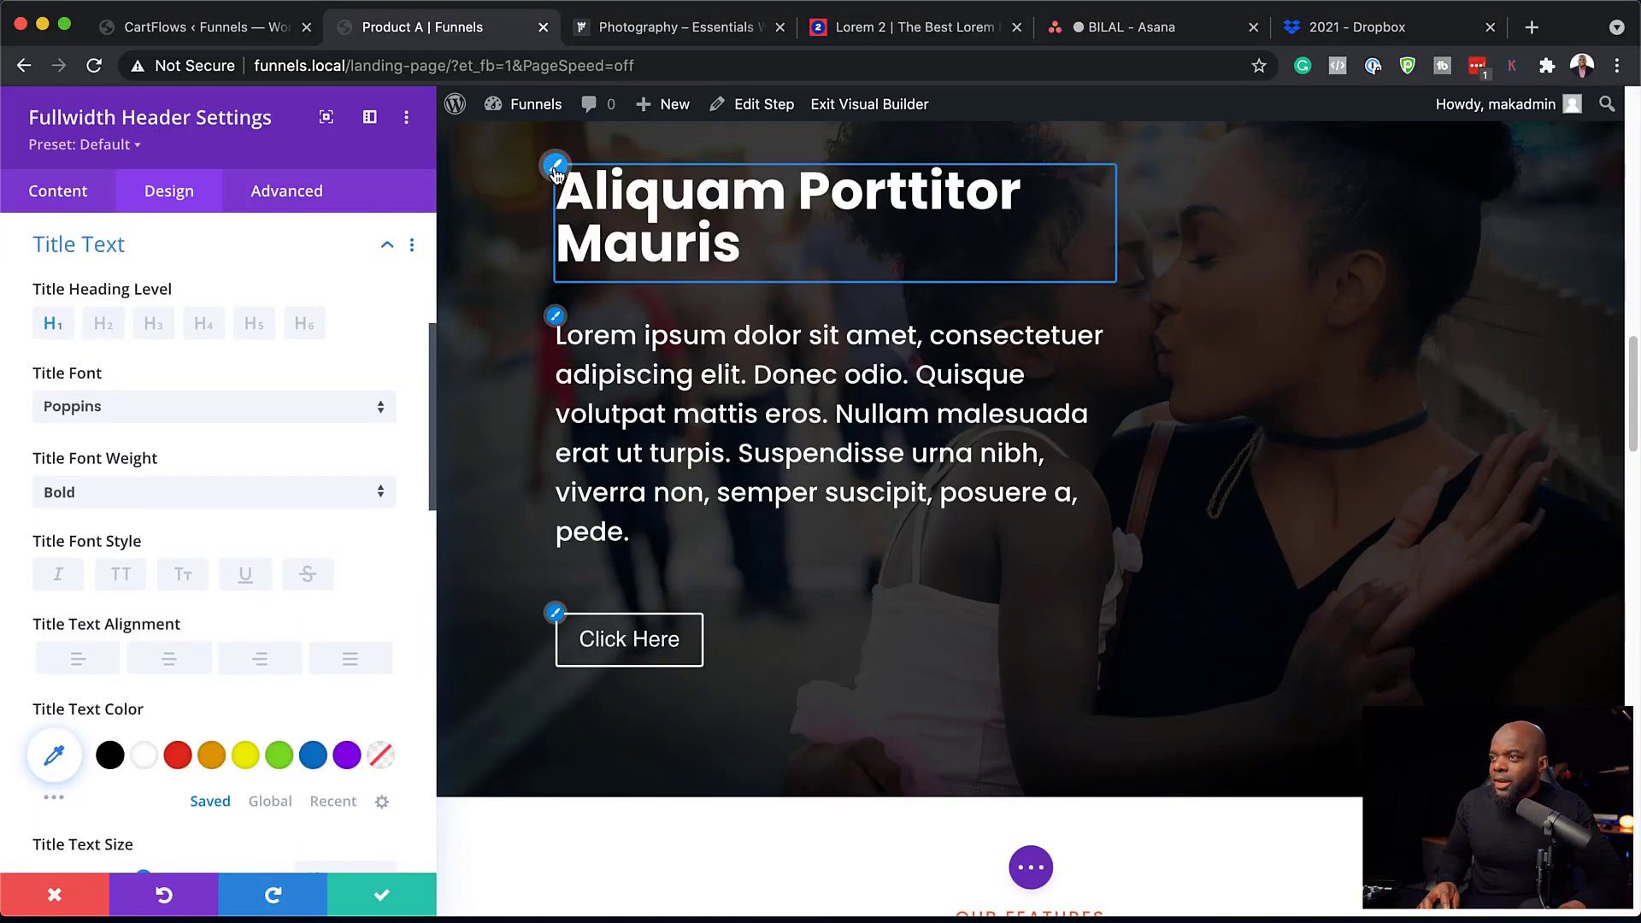
Raise the title line height to 1.2em and save the header module settings.
scroll(317, 677, down, 1)
scroll(316, 677, down, 5)
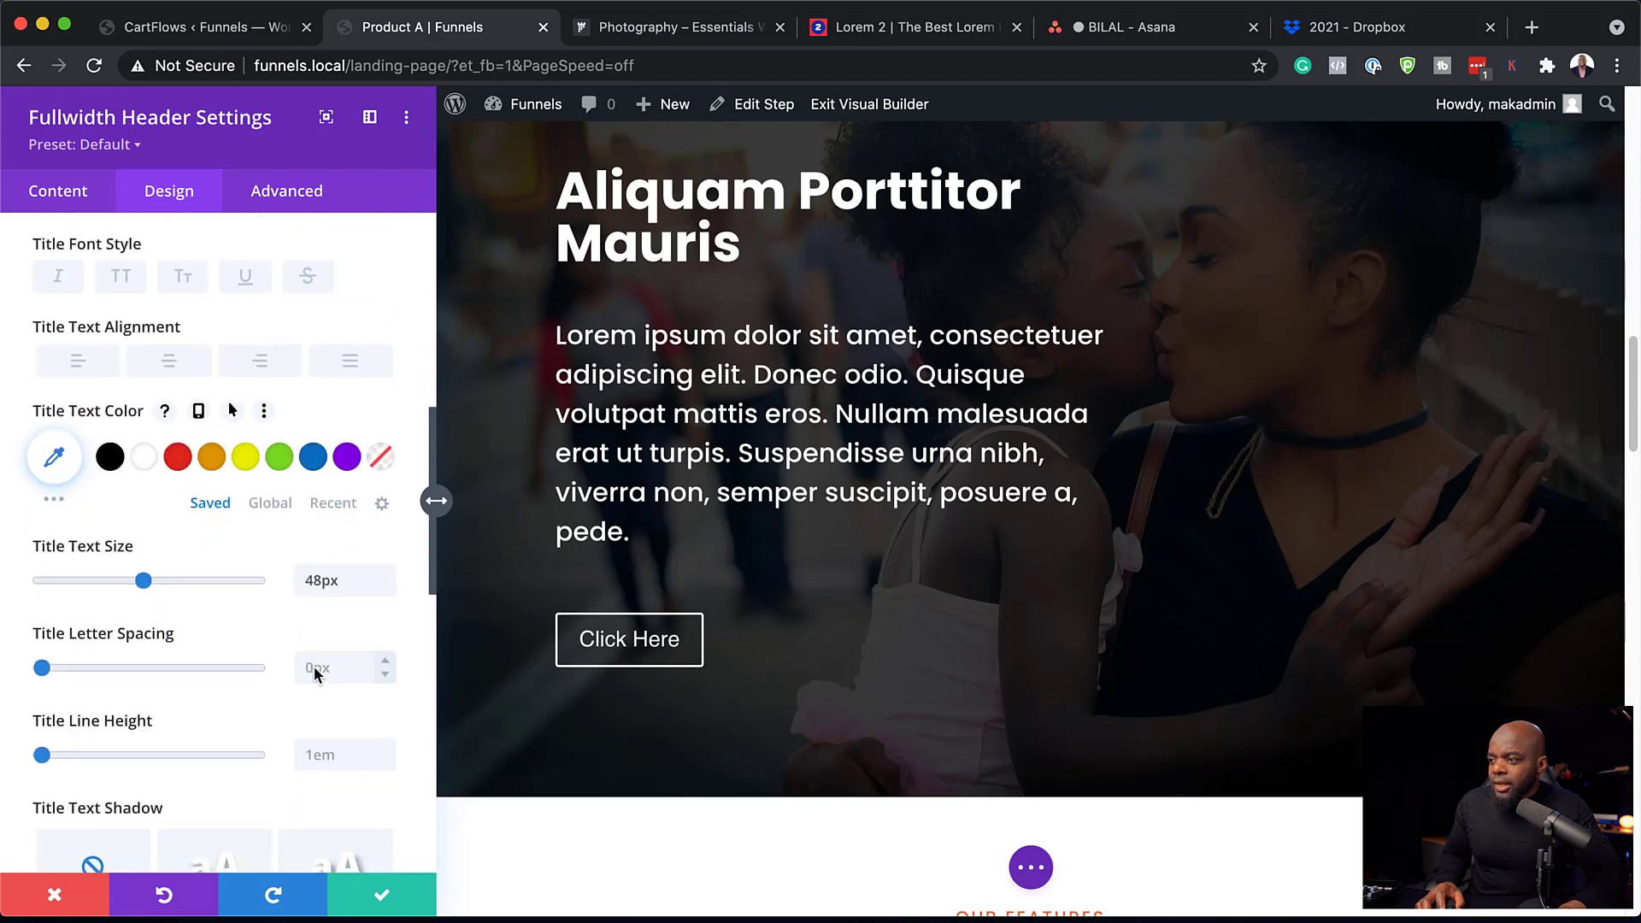
click(386, 749)
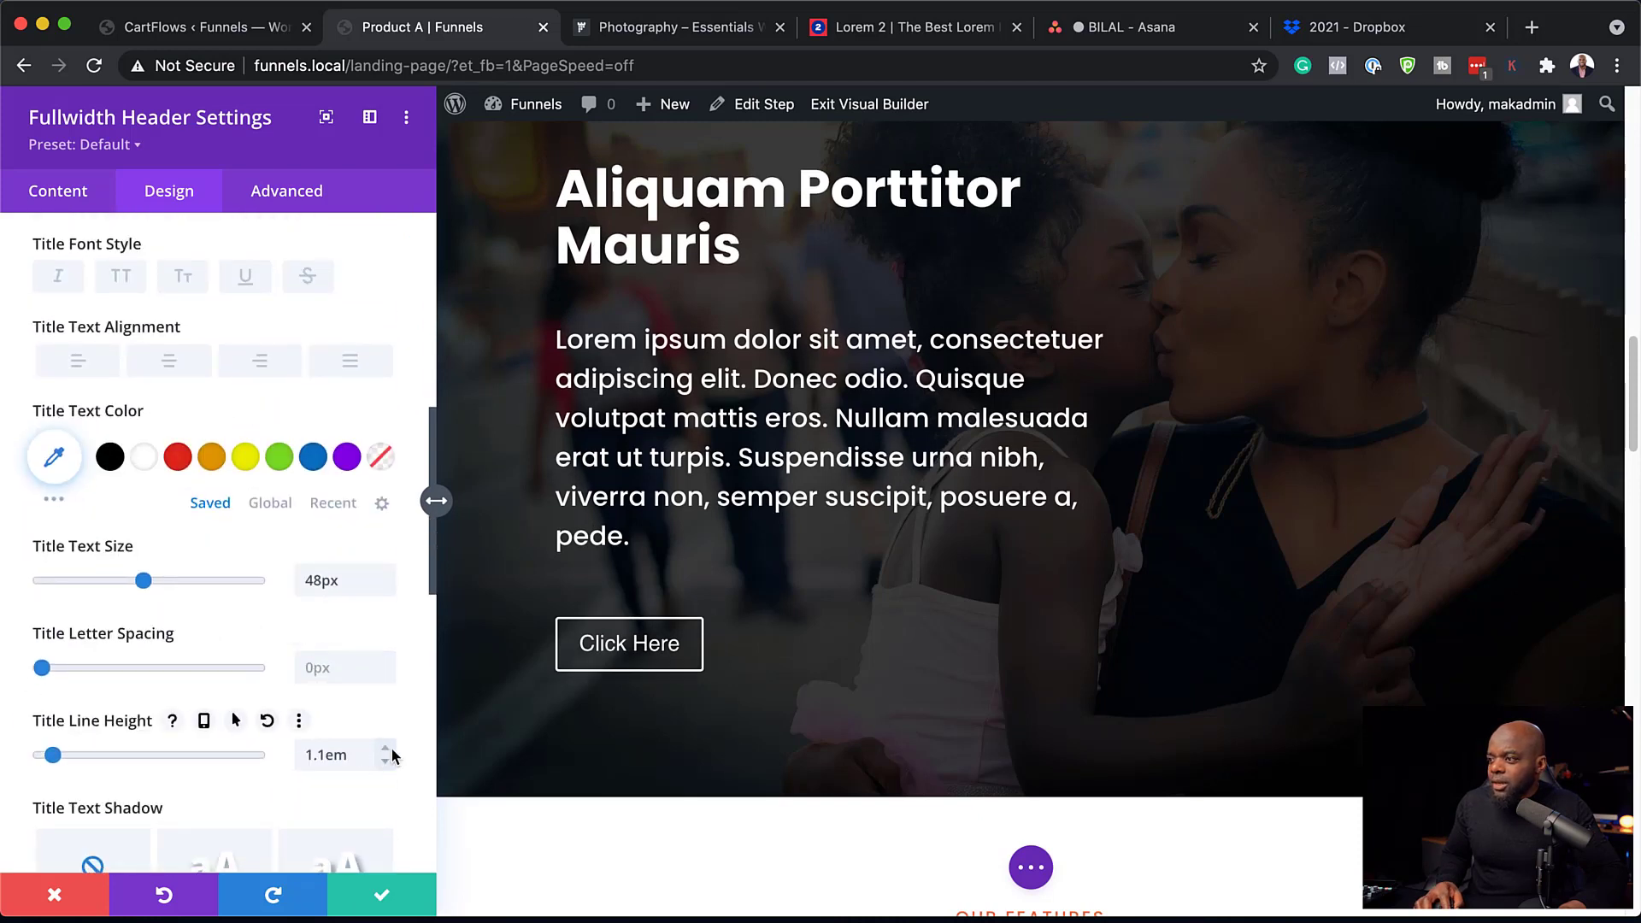
click(385, 750)
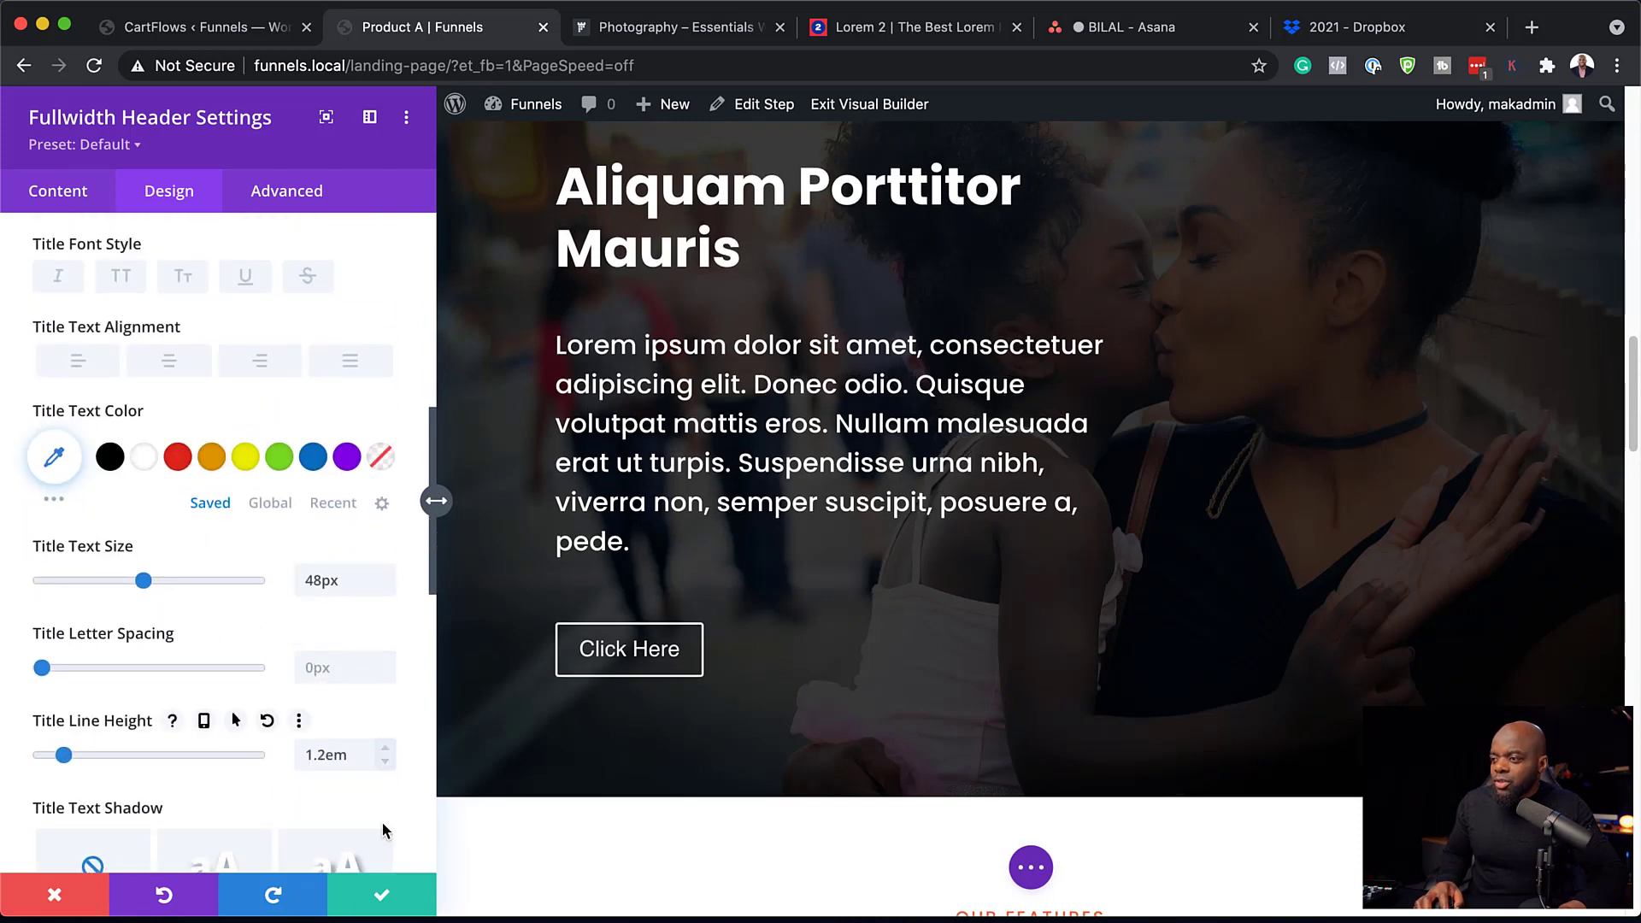
click(382, 897)
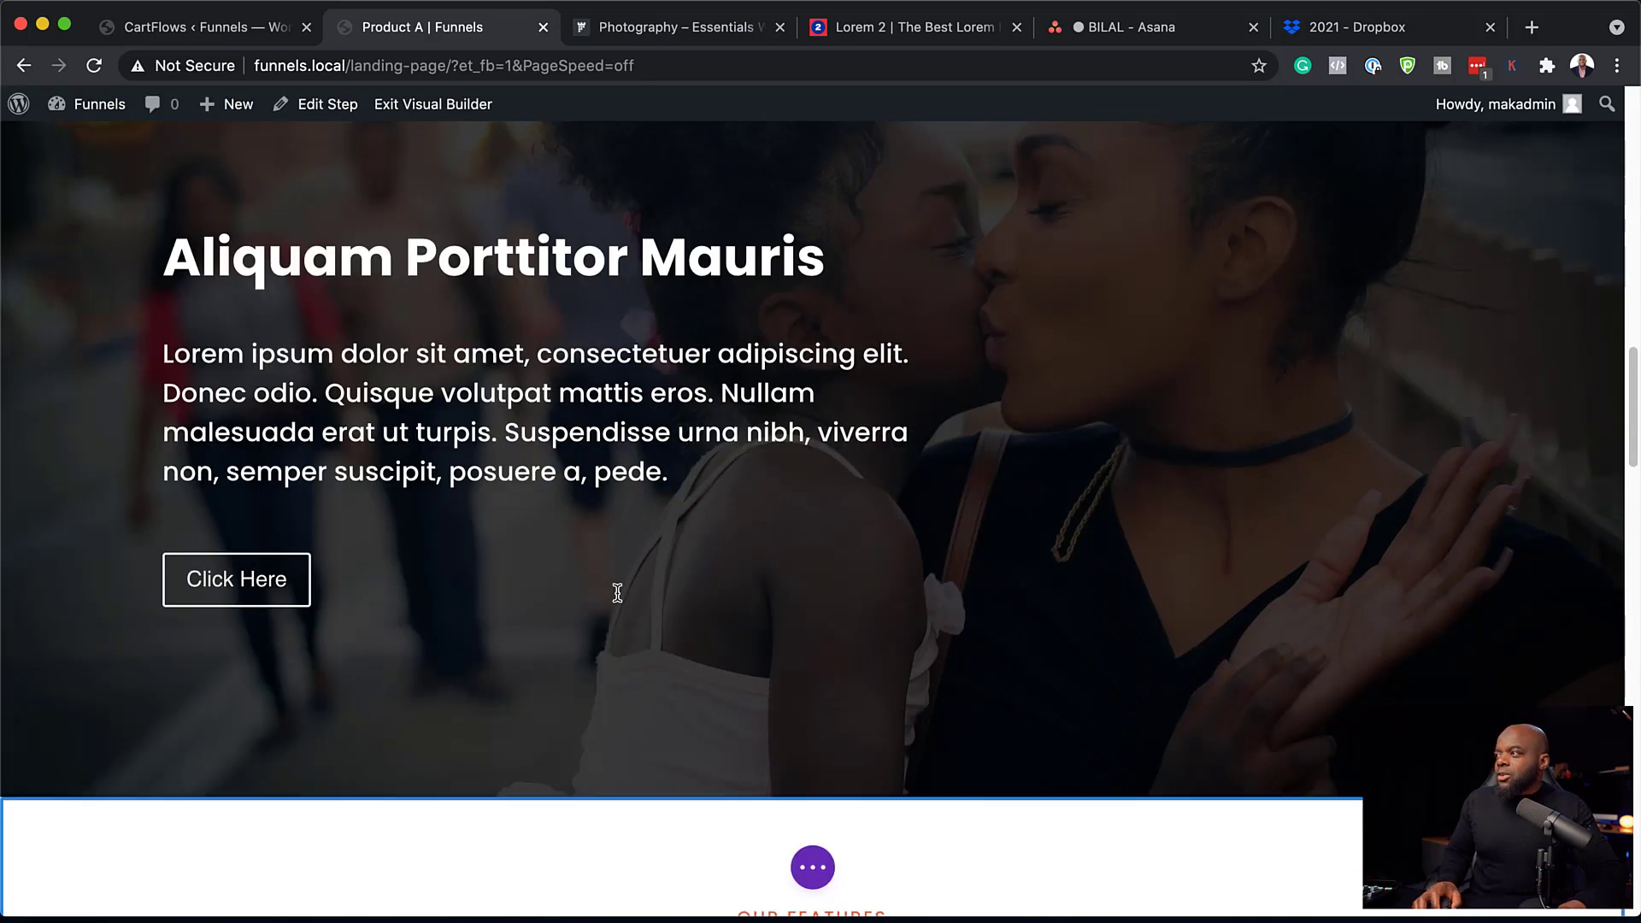
Open Button Settings for the orange Let's Get Started button.
scroll(617, 592, up, 3)
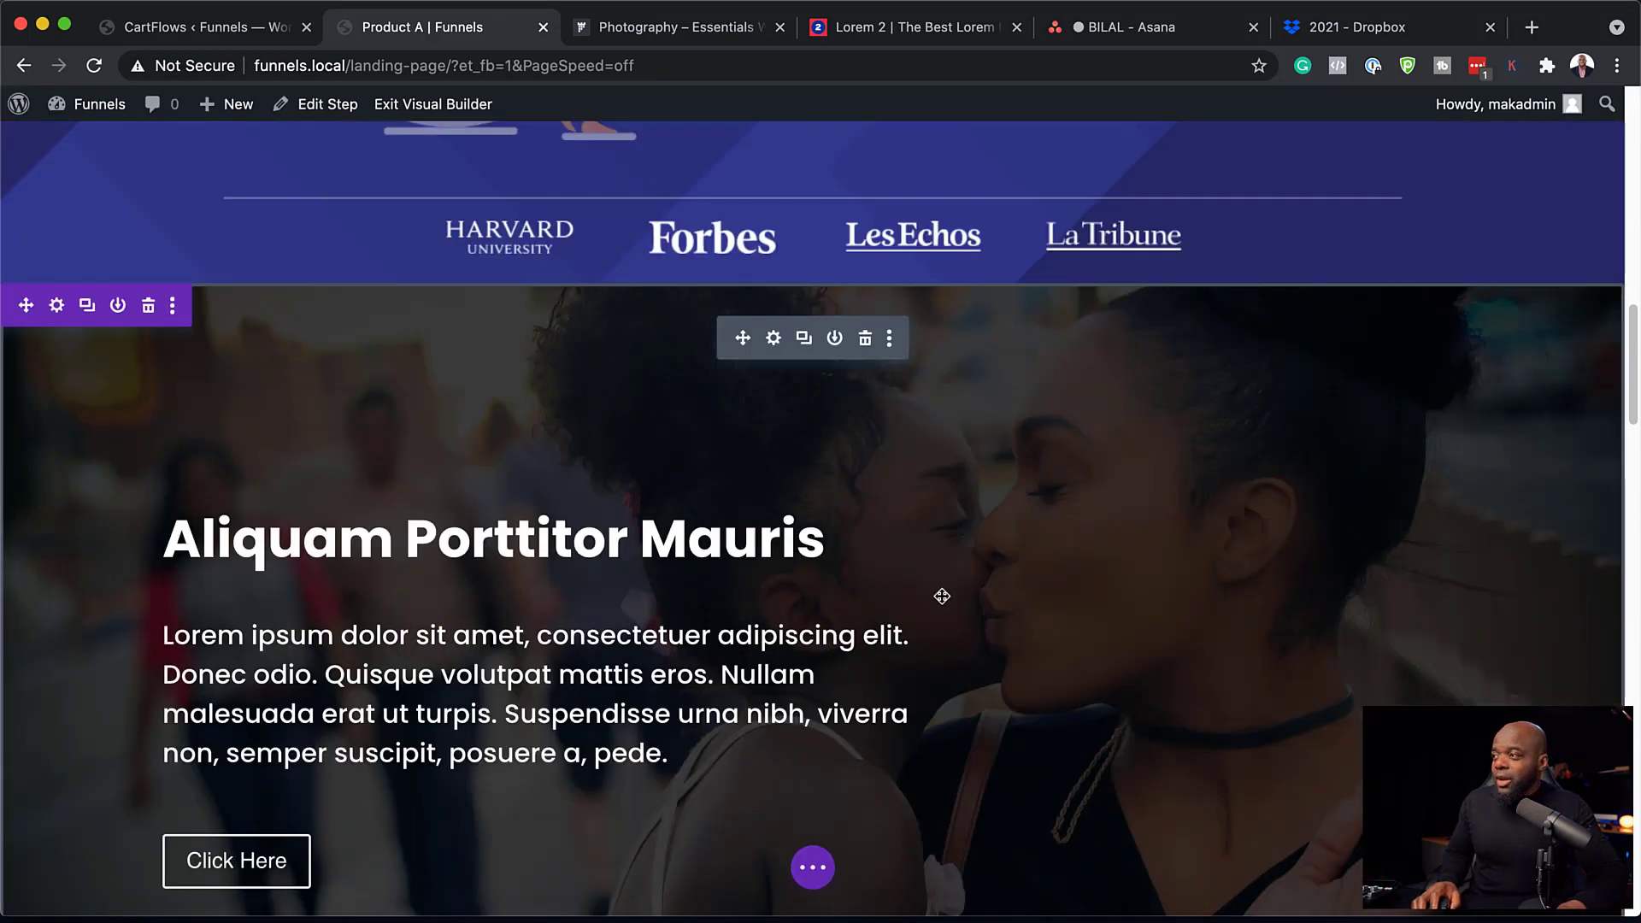
scroll(756, 599, down, 2)
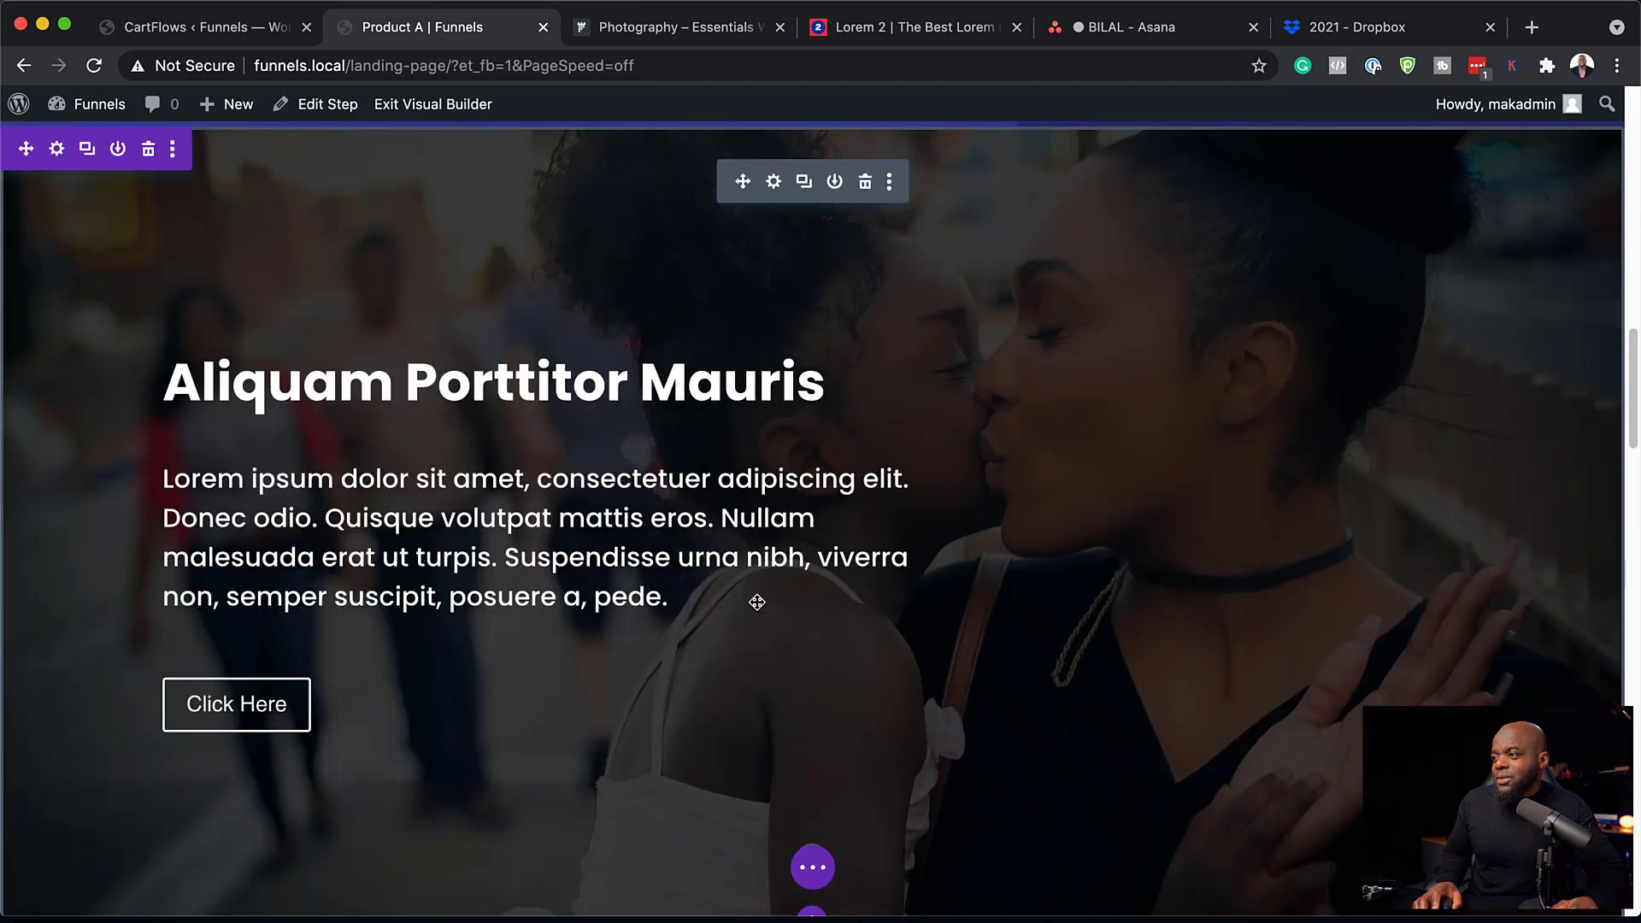
scroll(813, 557, up, 5)
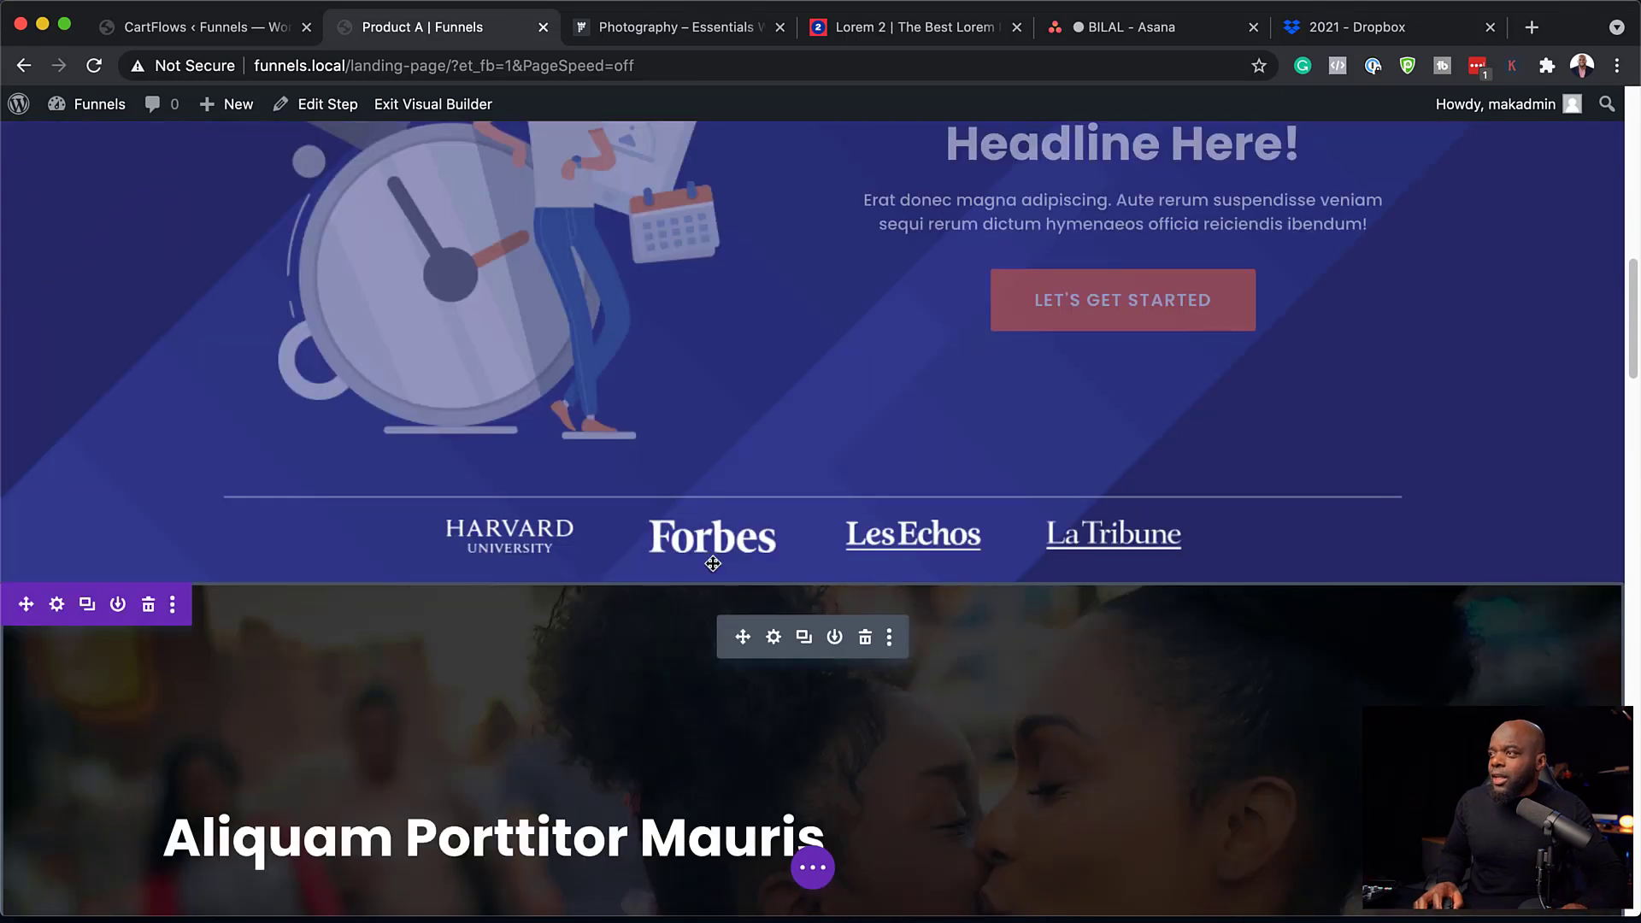
scroll(712, 563, up, 8)
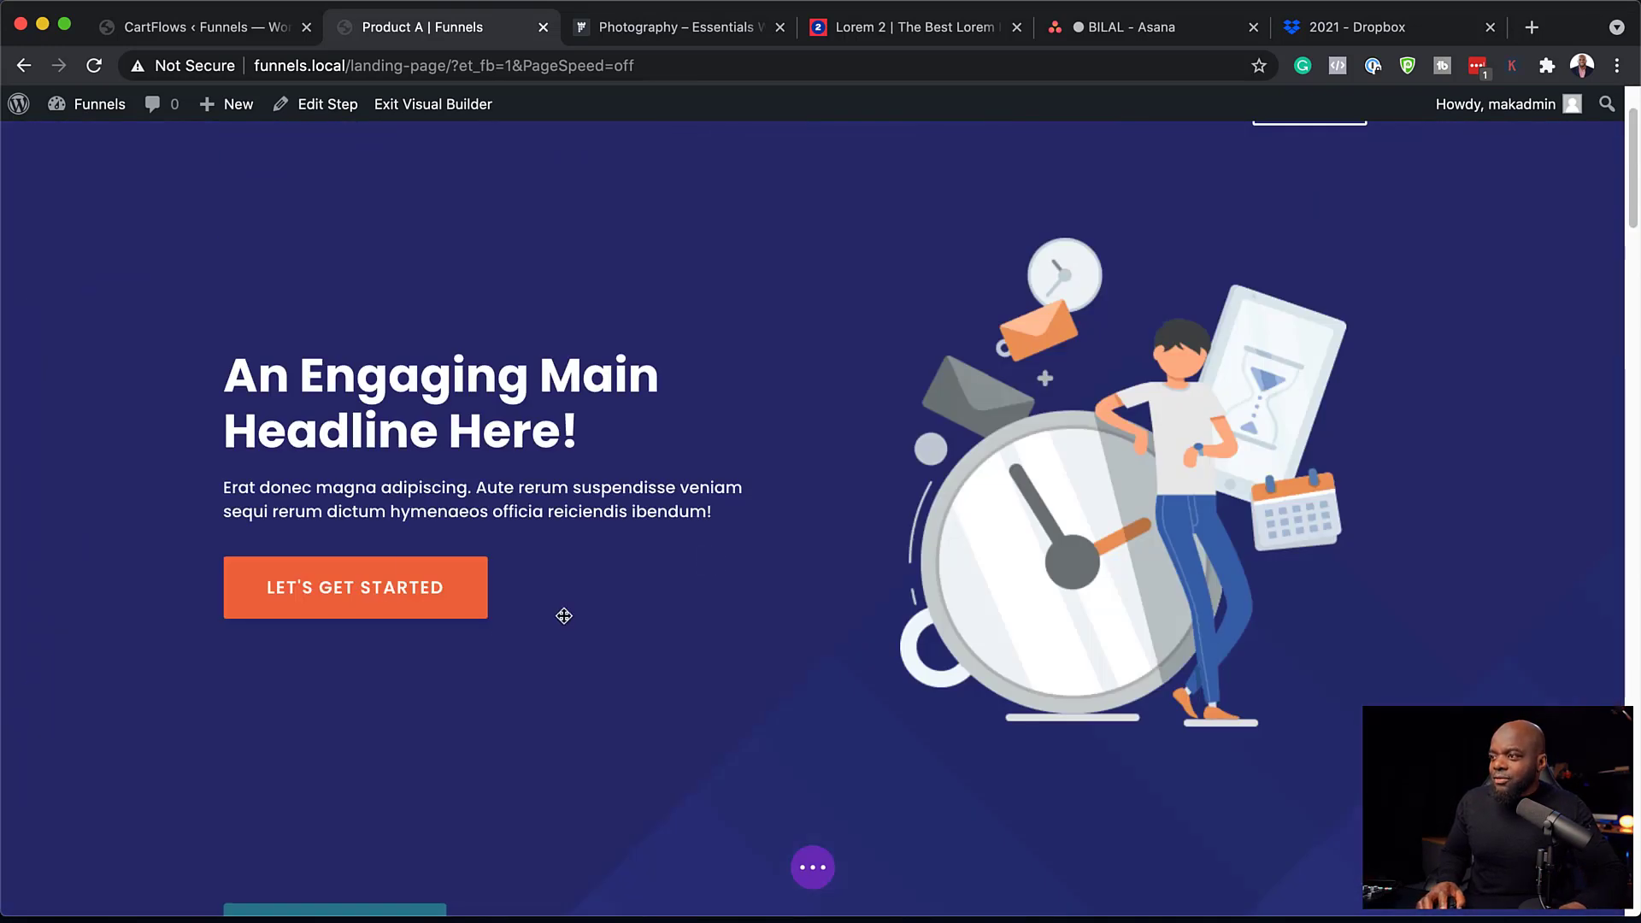
mouse_move(393, 600)
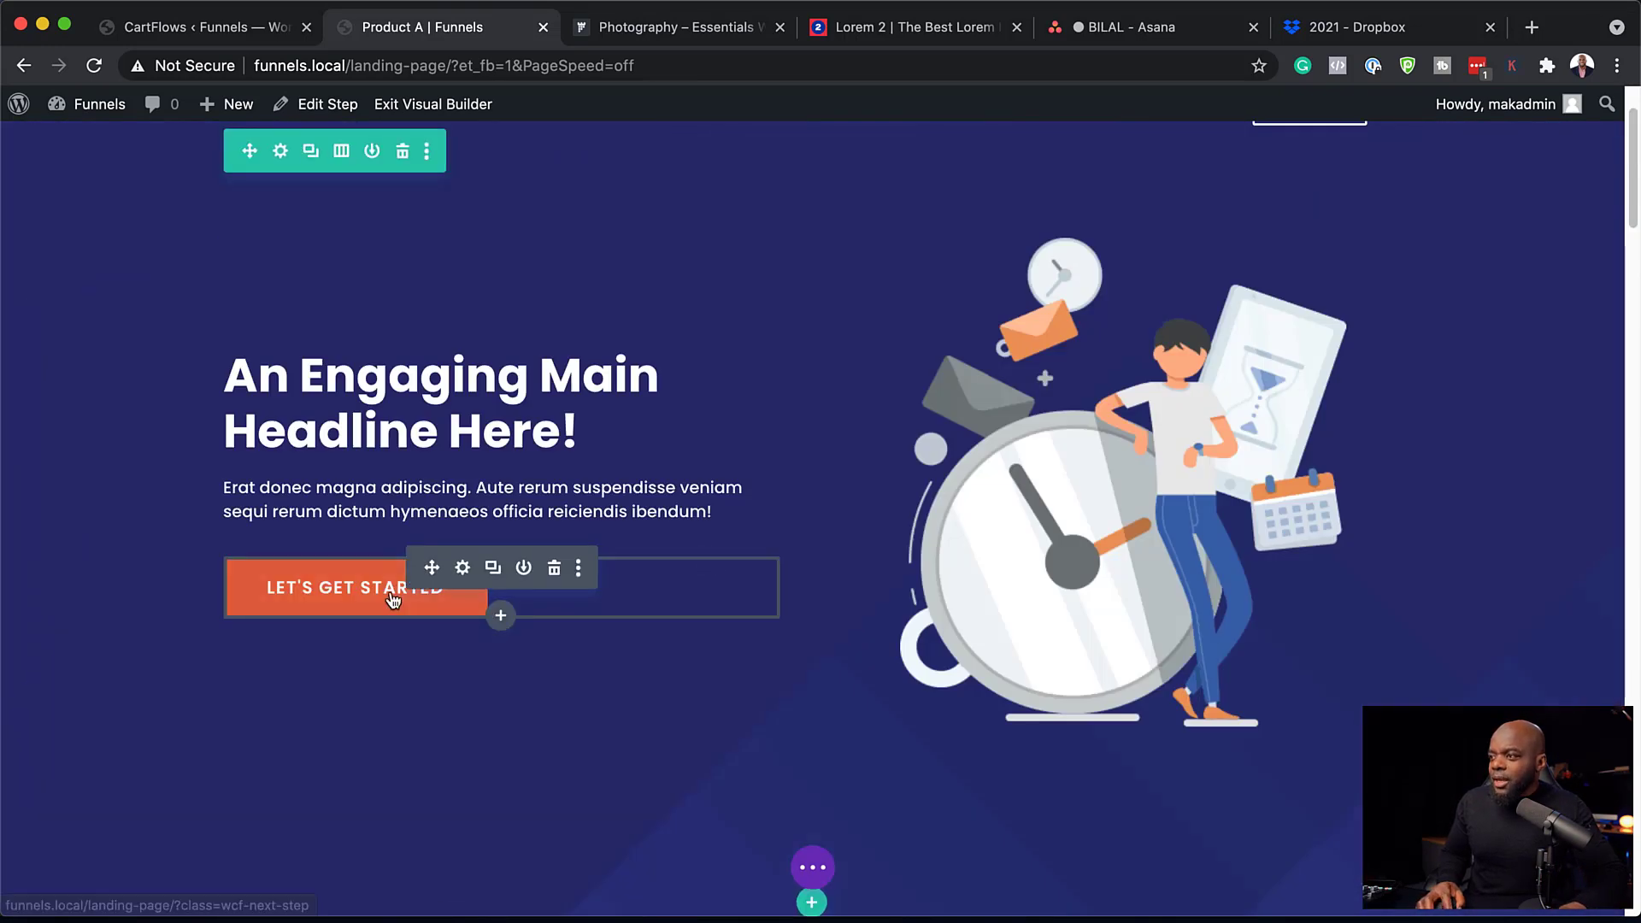
click(462, 568)
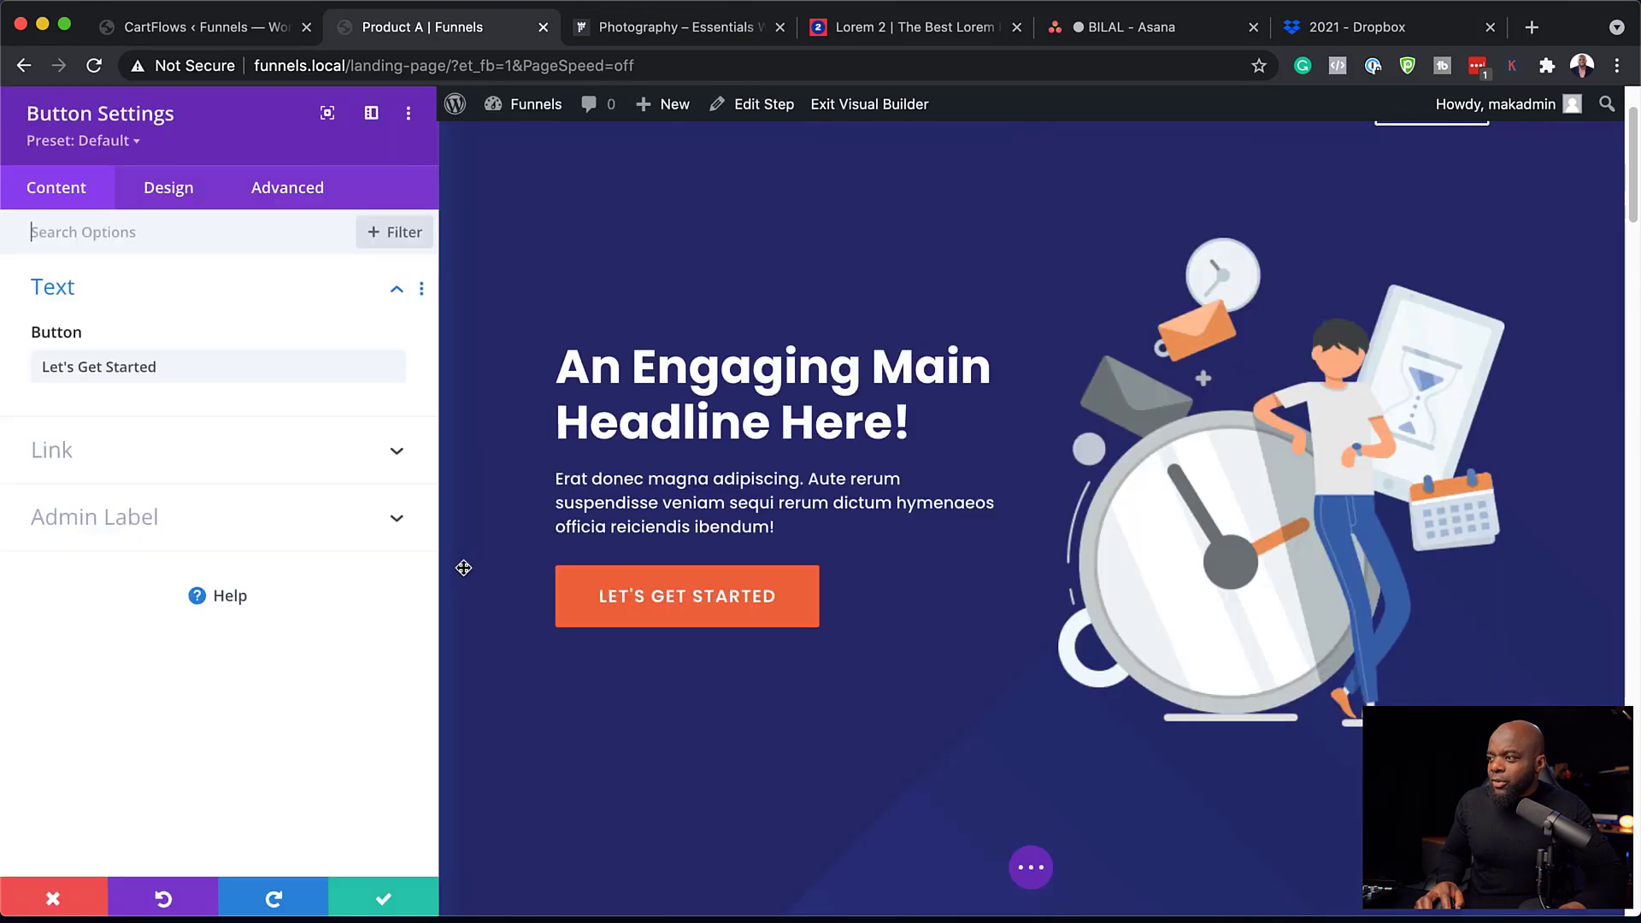
Copy the button's ?class=wcf-next-step link, then delete the SPACE hero section.
click(75, 462)
triple_click(207, 445)
key(super+c)
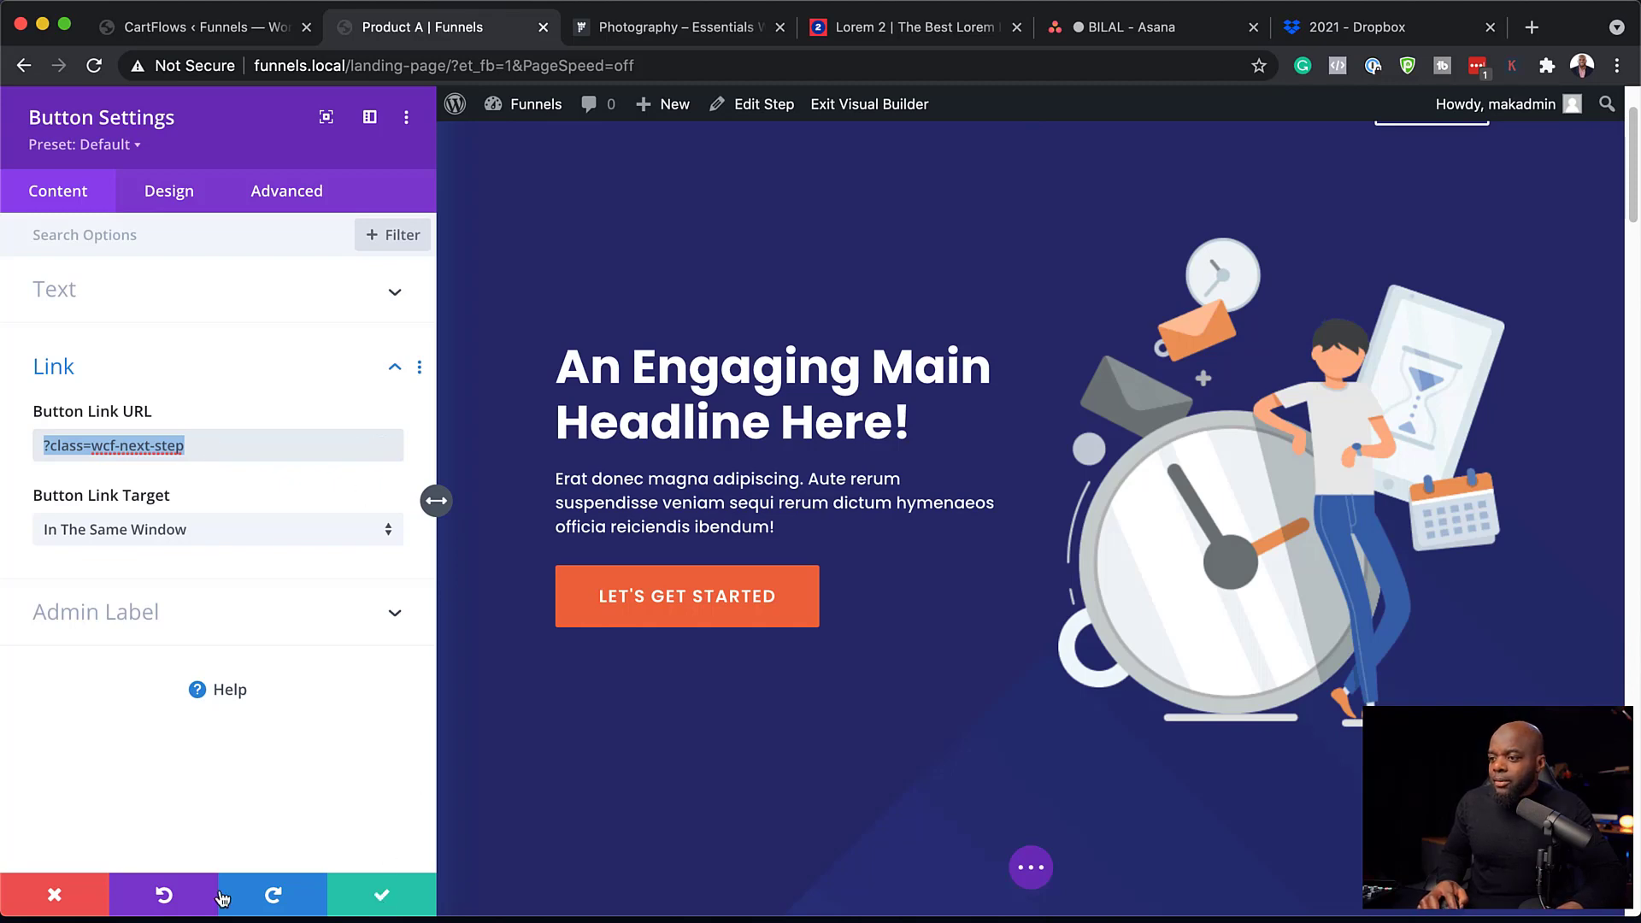
click(54, 895)
scroll(650, 413, up, 2)
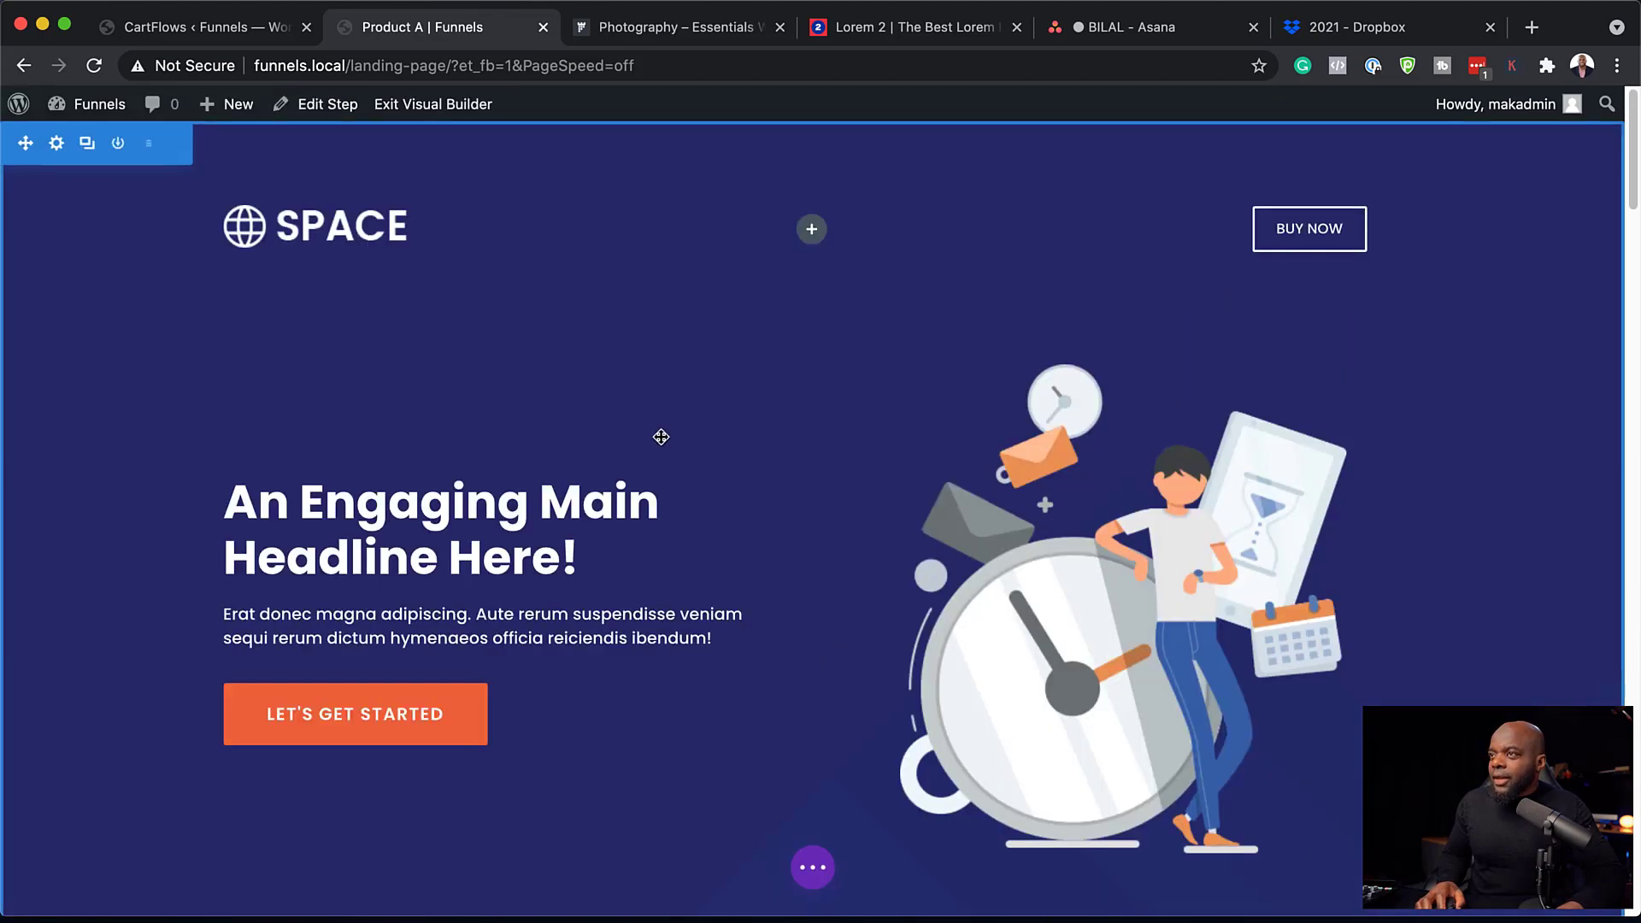
click(147, 145)
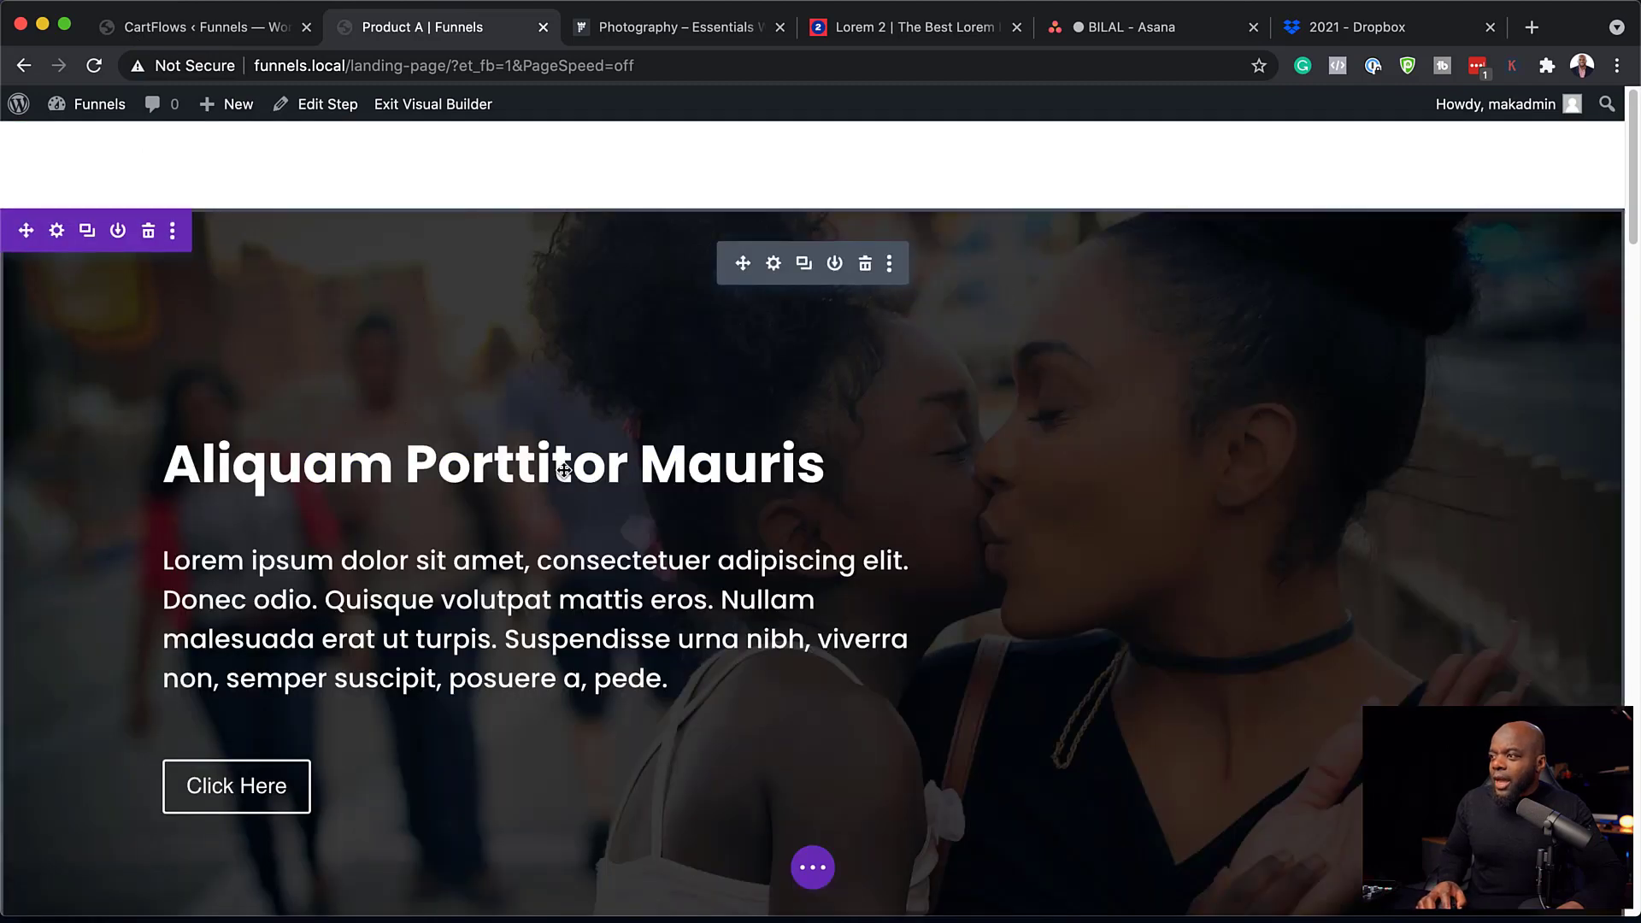
Relabel the fullwidth header's Button #1 as 'Get Started'.
scroll(599, 561, down, 3)
scroll(696, 562, up, 3)
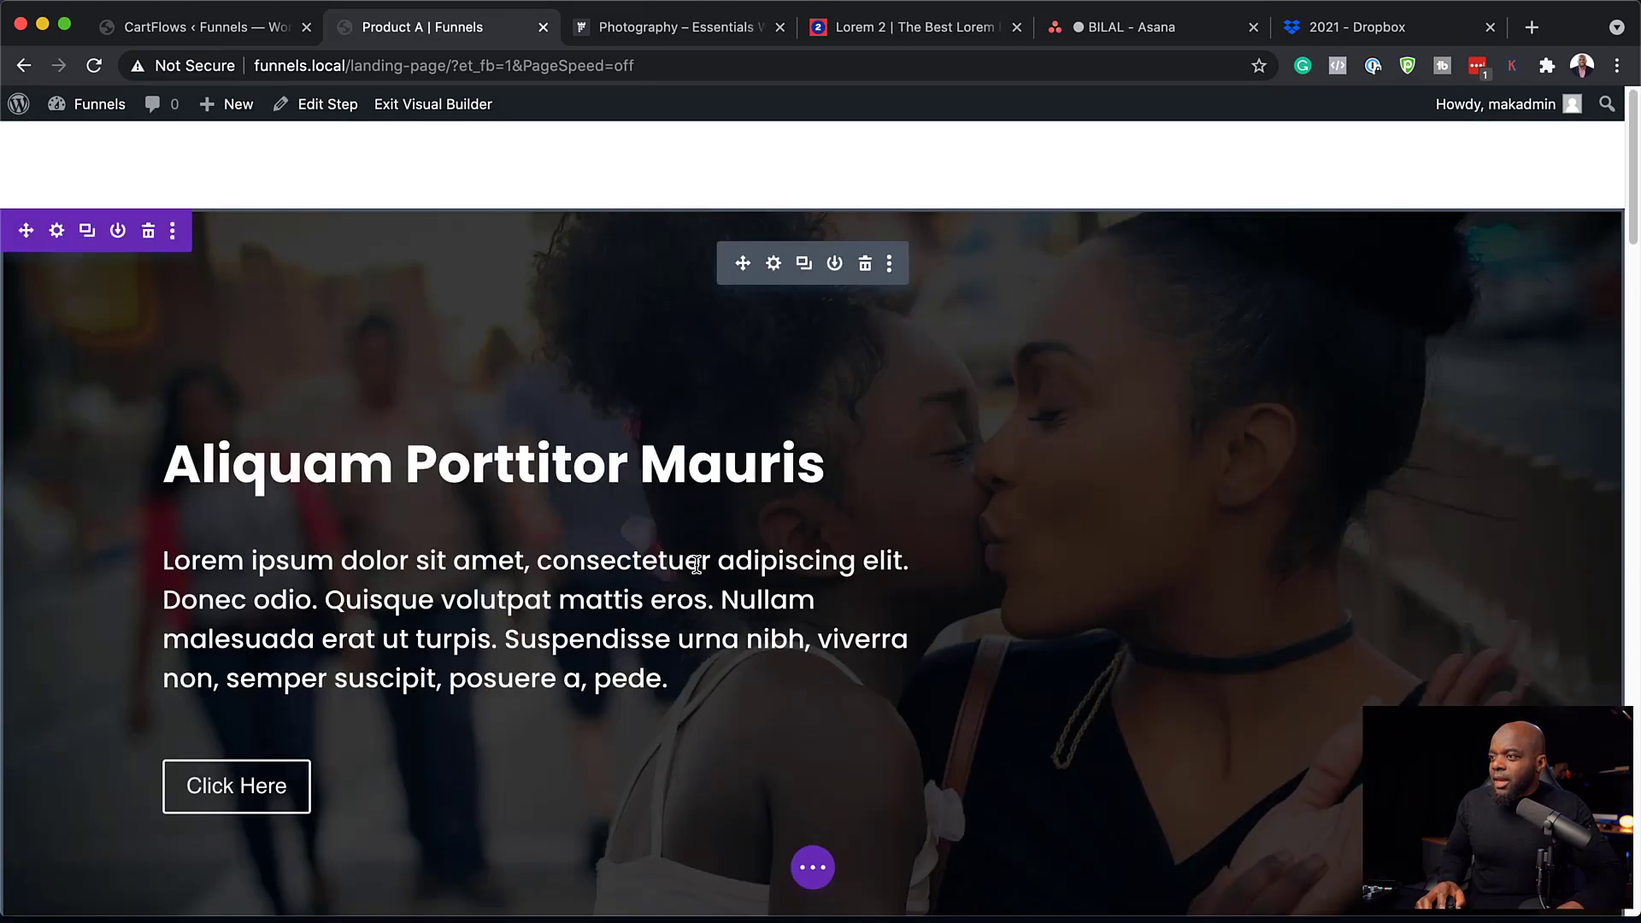
click(774, 264)
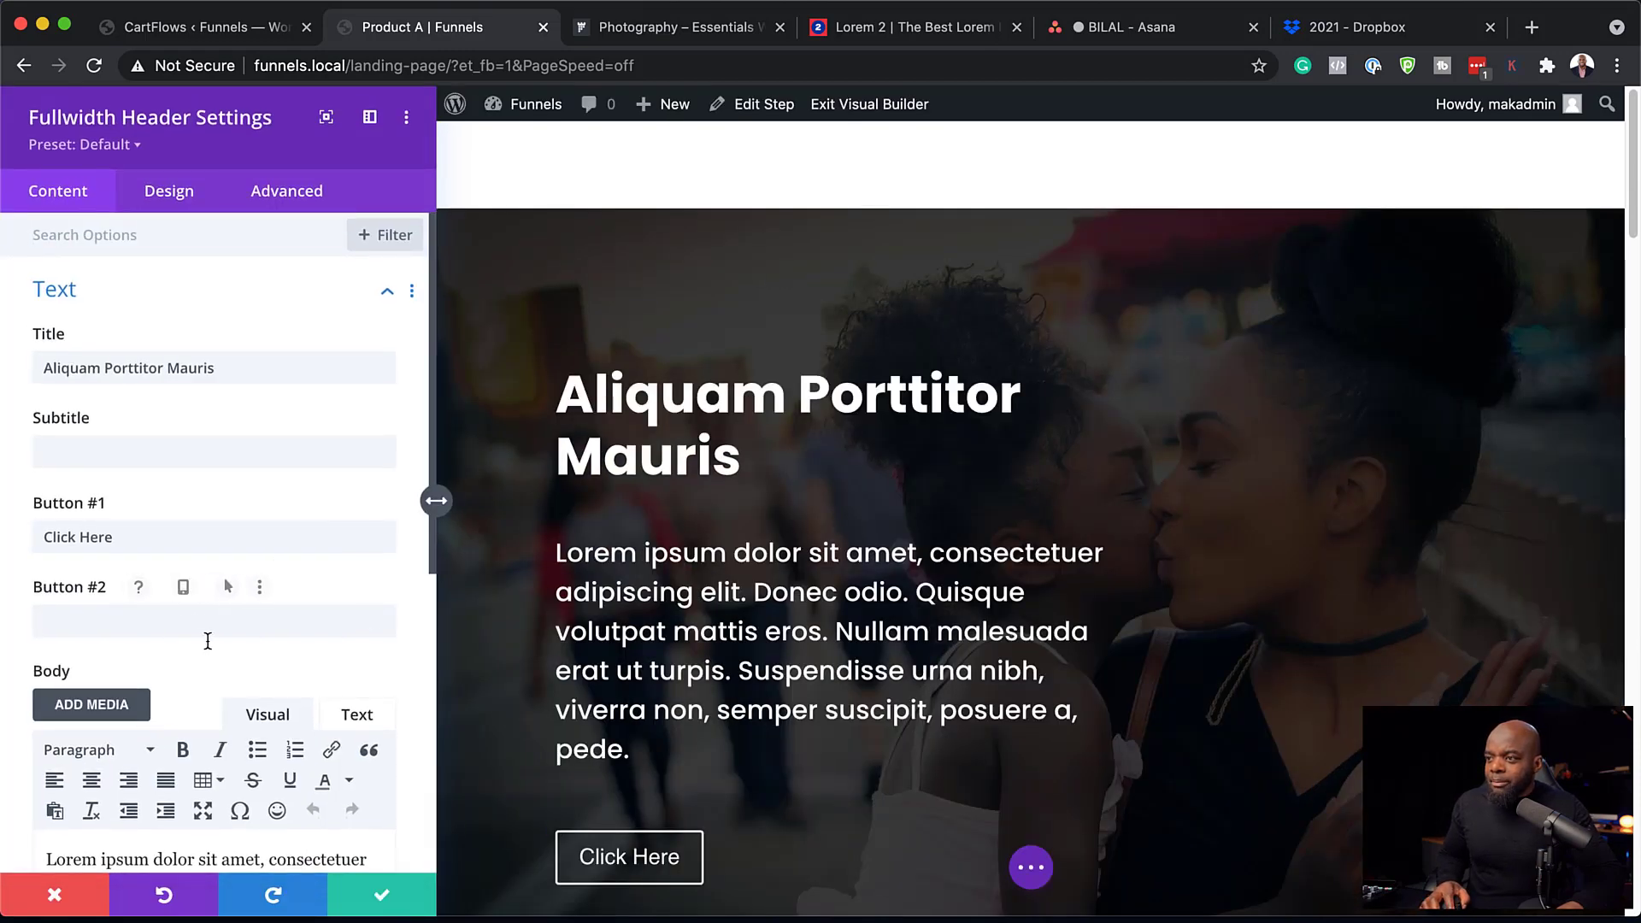
scroll(207, 639, down, 1)
key(super+a)
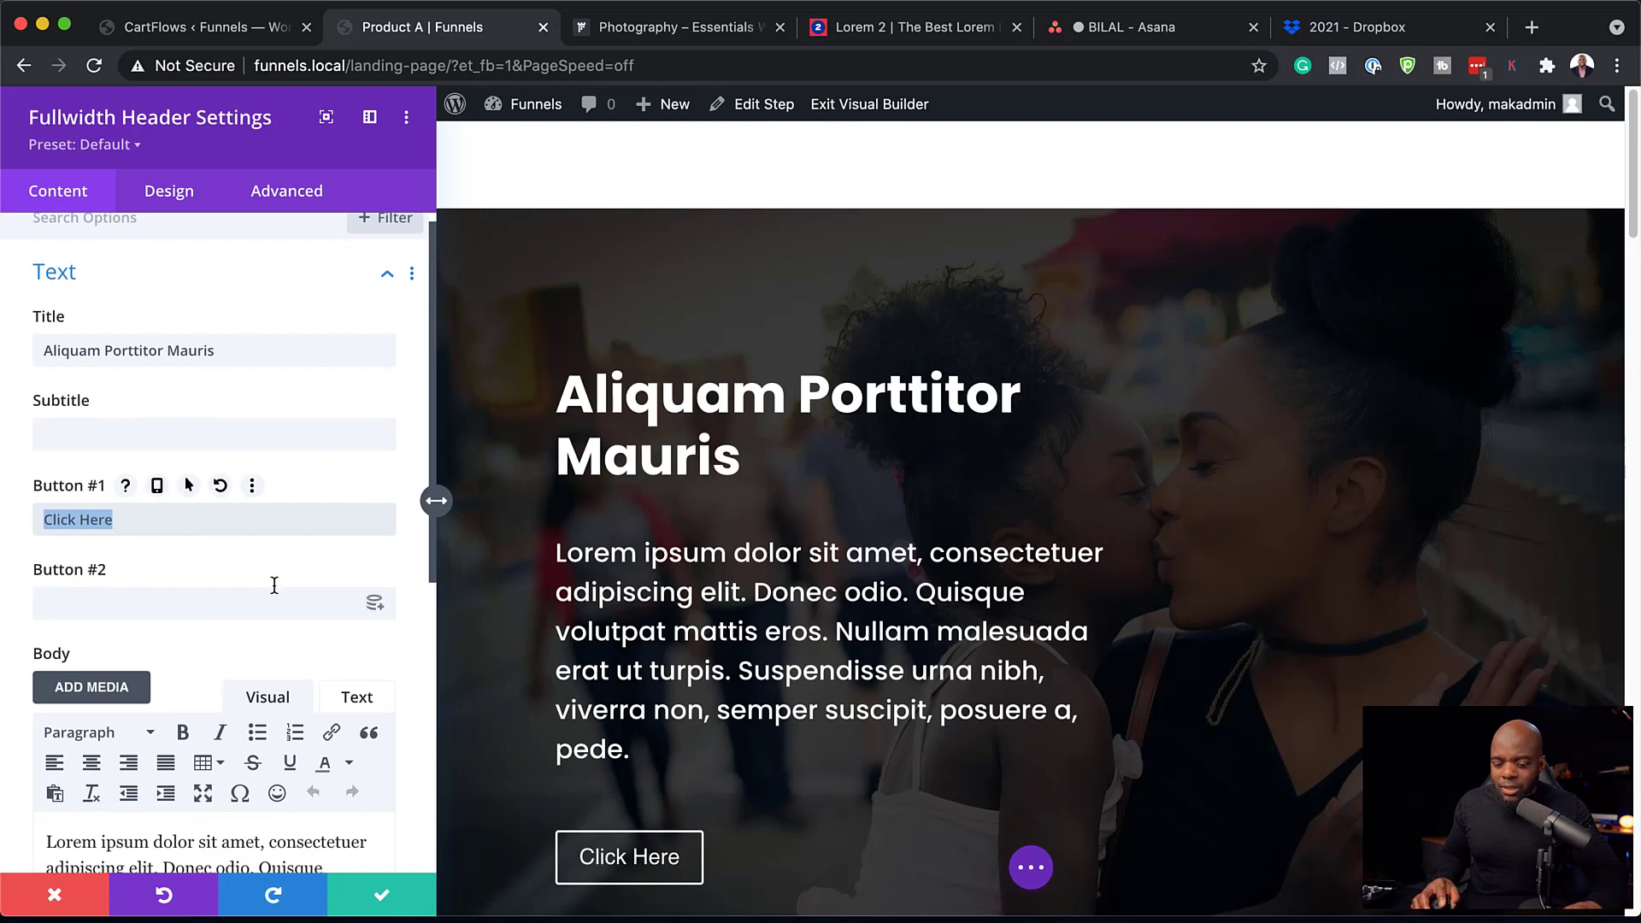
text(Get Started)
Paste ?class=wcf-next-step into the Button #1 Link URL.
scroll(282, 609, down, 4)
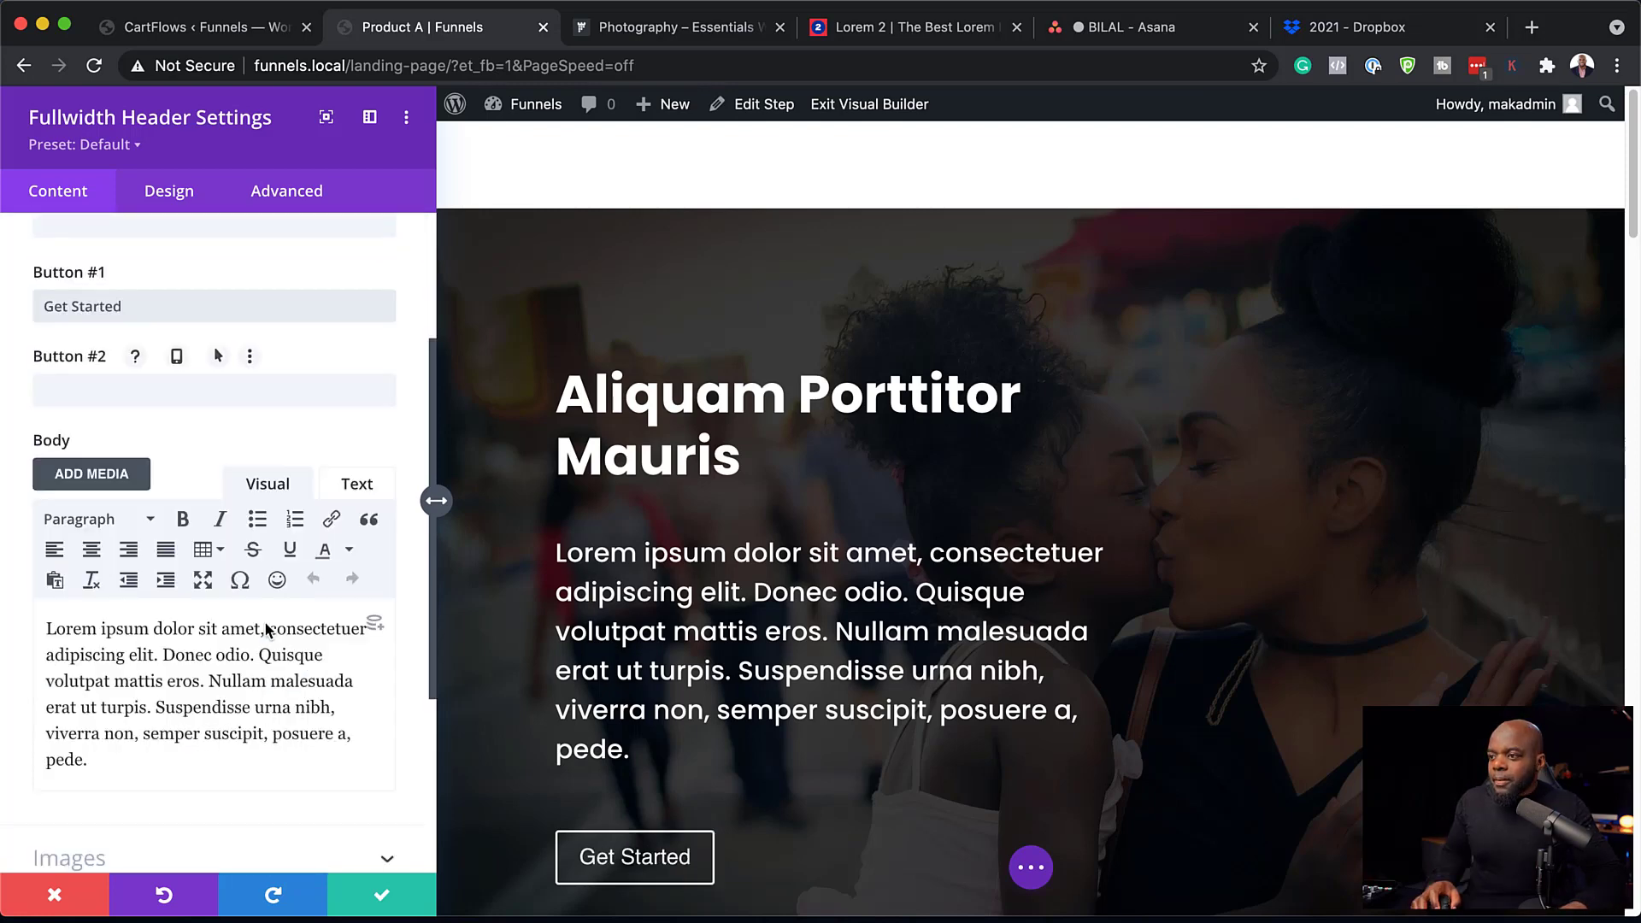
scroll(267, 628, up, 1)
scroll(267, 628, up, 2)
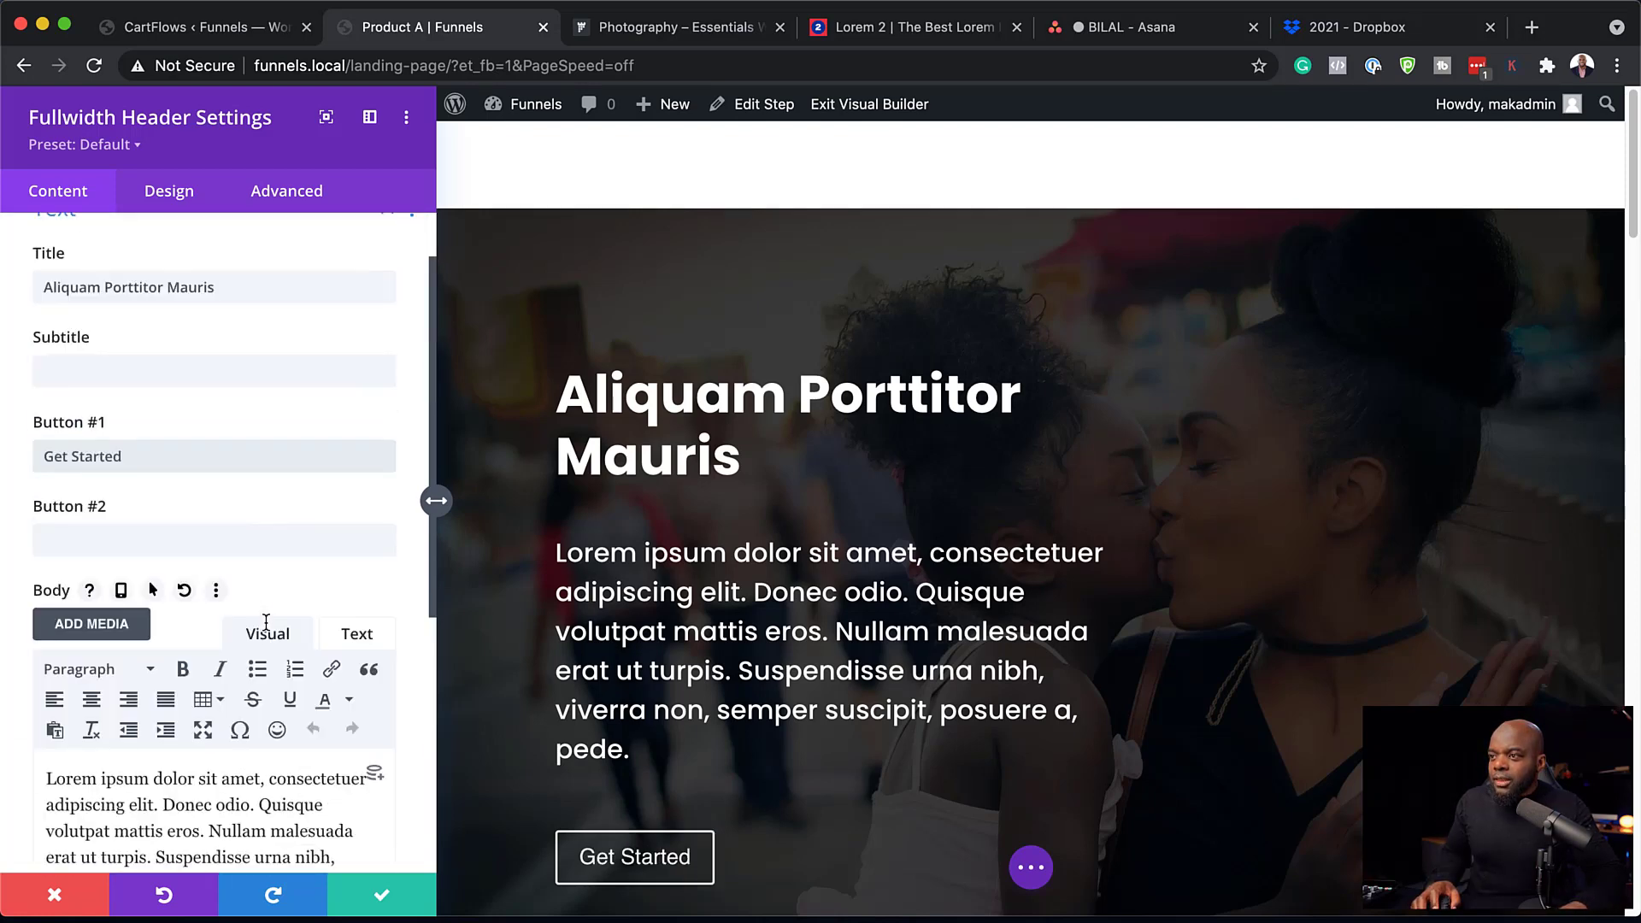
scroll(214, 684, down, 5)
scroll(145, 769, up, 1)
click(146, 760)
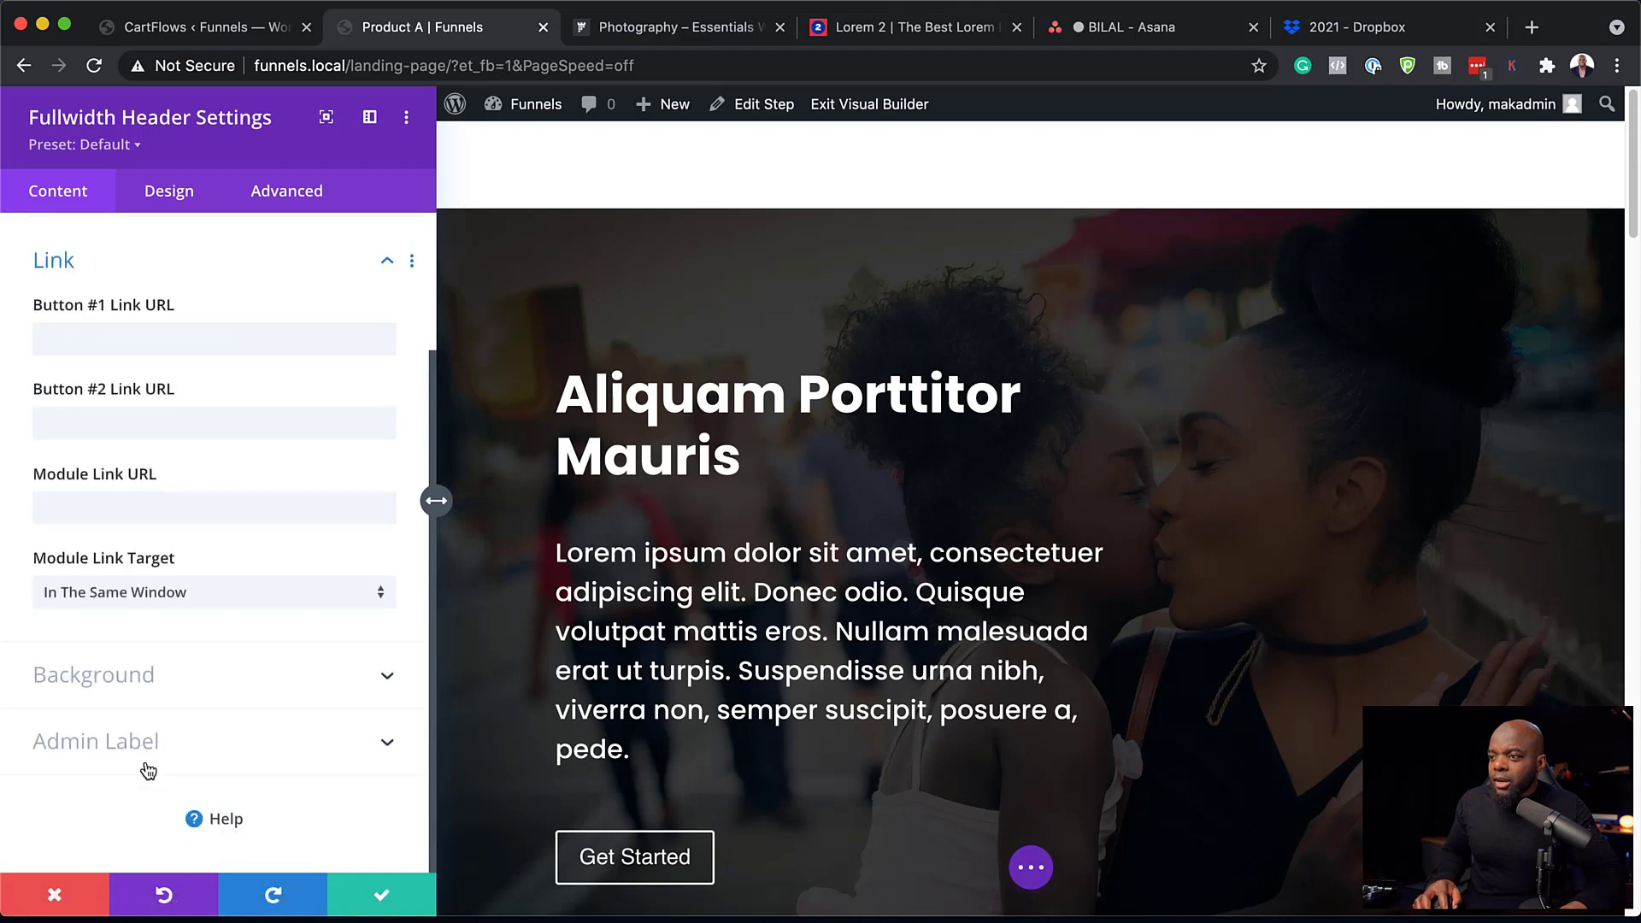
click(141, 338)
key(super+v)
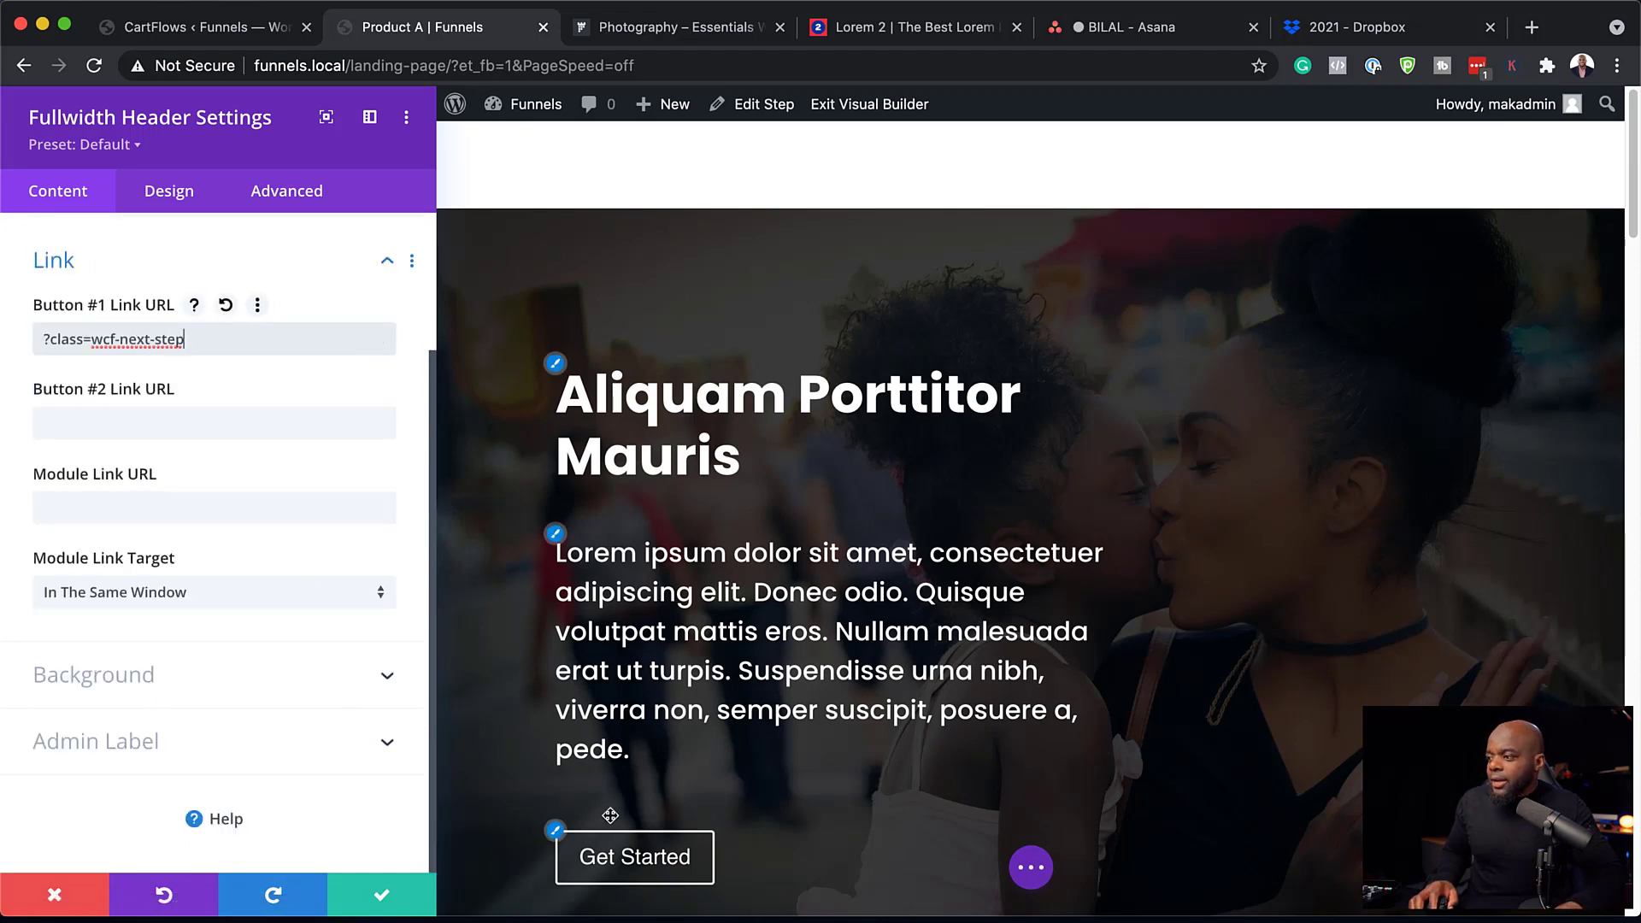
scroll(598, 812, down, 1)
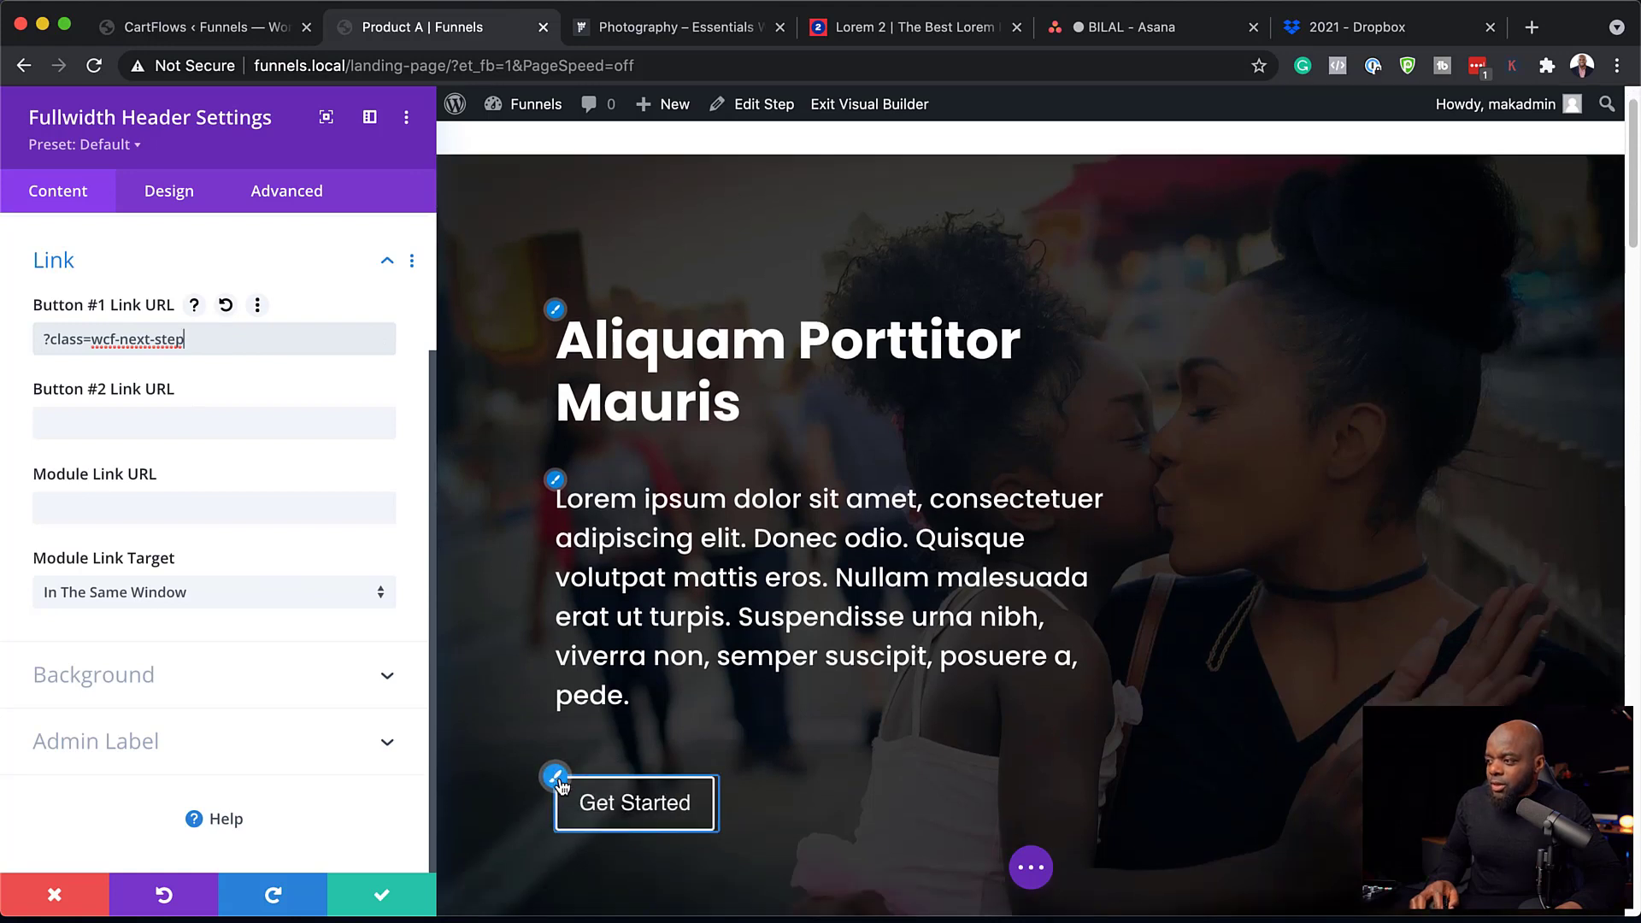
Enable custom Button One styles with white text, orange background and orange border.
click(558, 779)
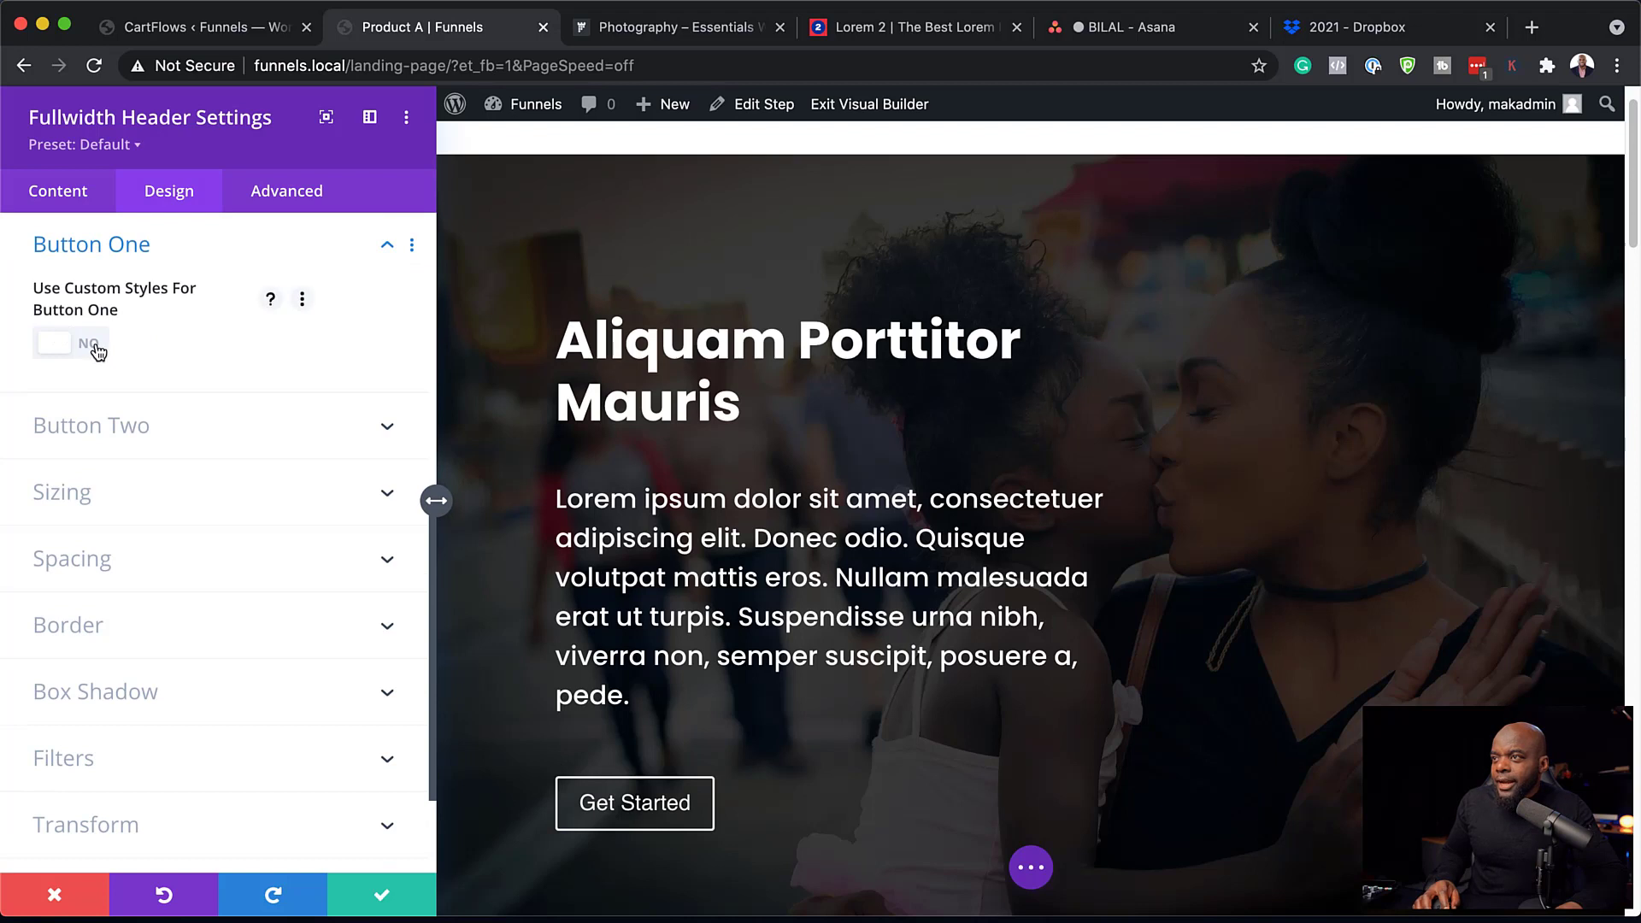
click(95, 346)
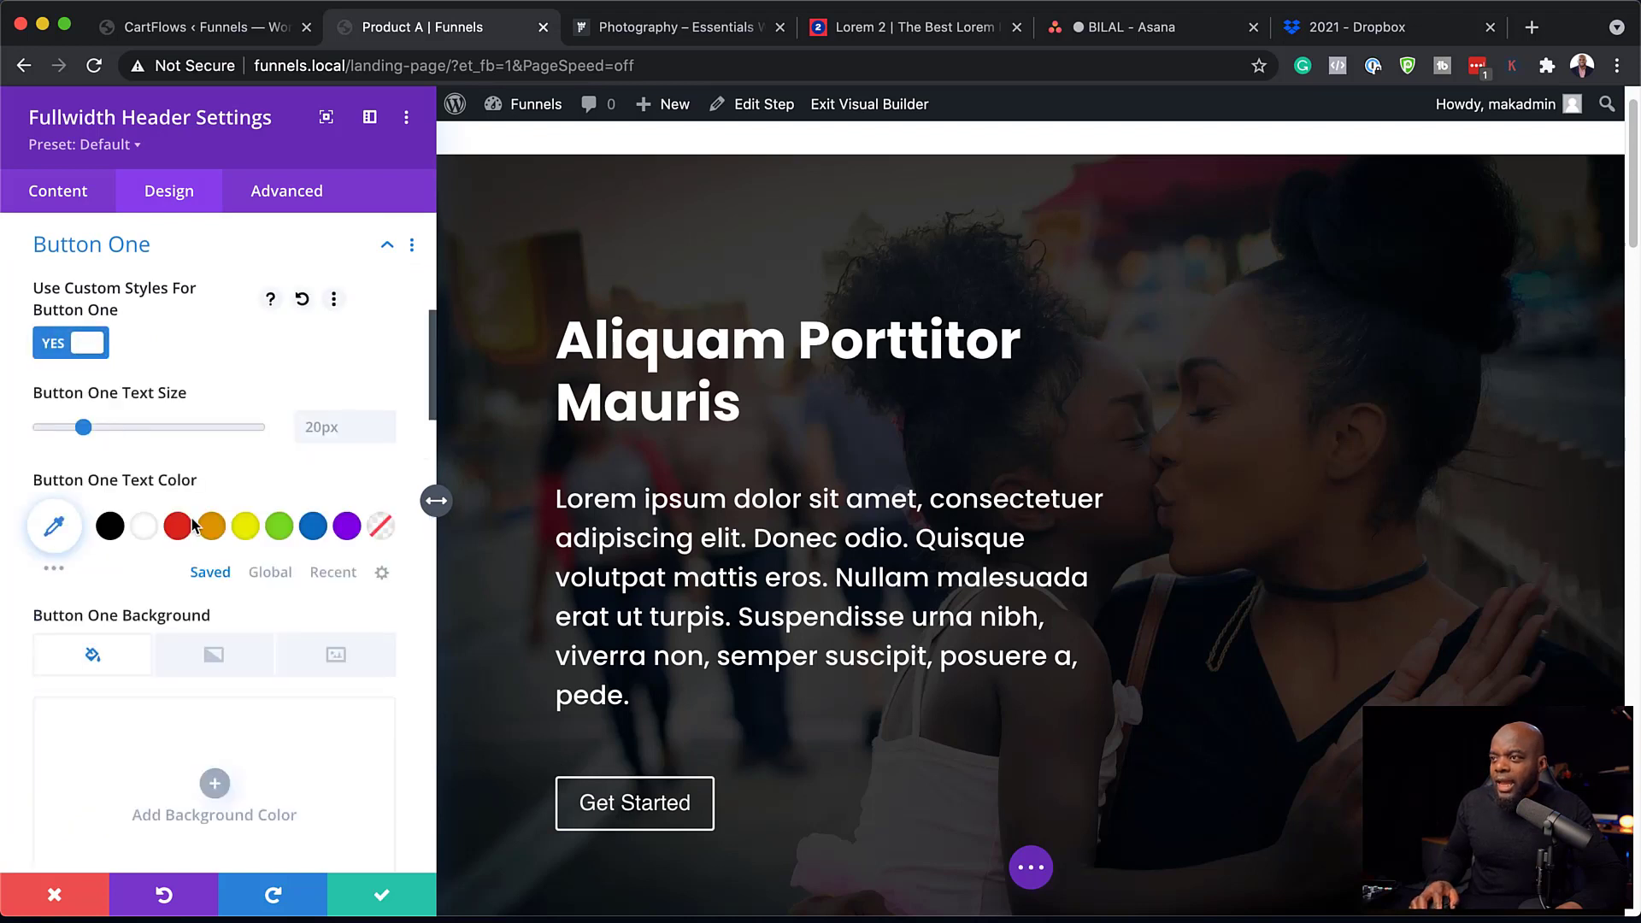
click(147, 534)
scroll(192, 515, down, 2)
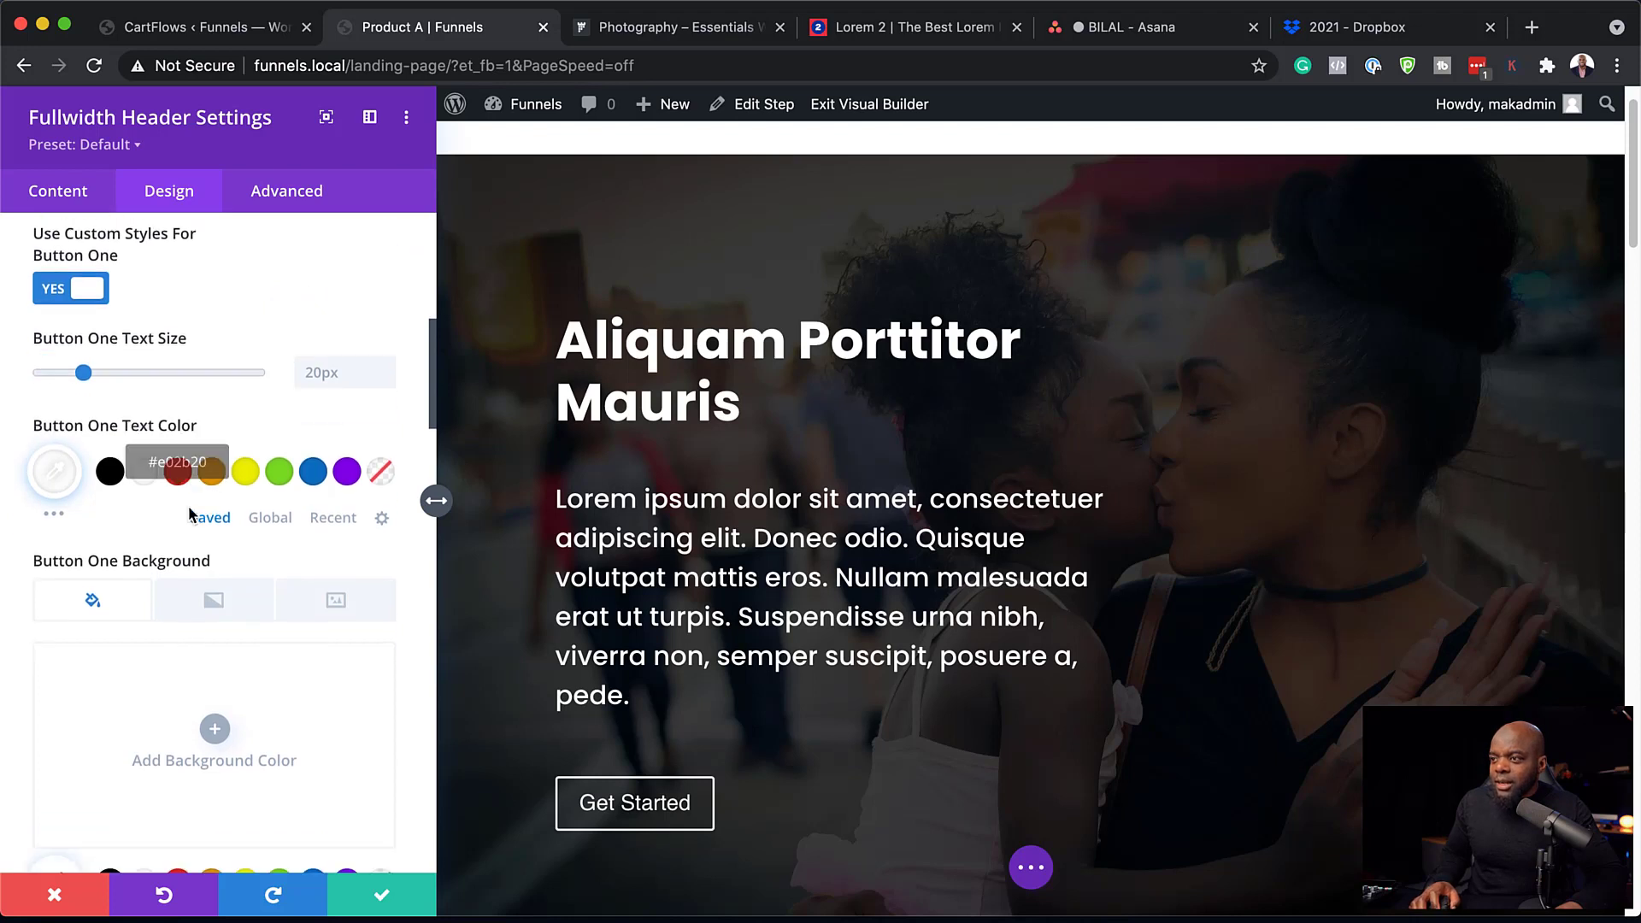
scroll(190, 513, down, 5)
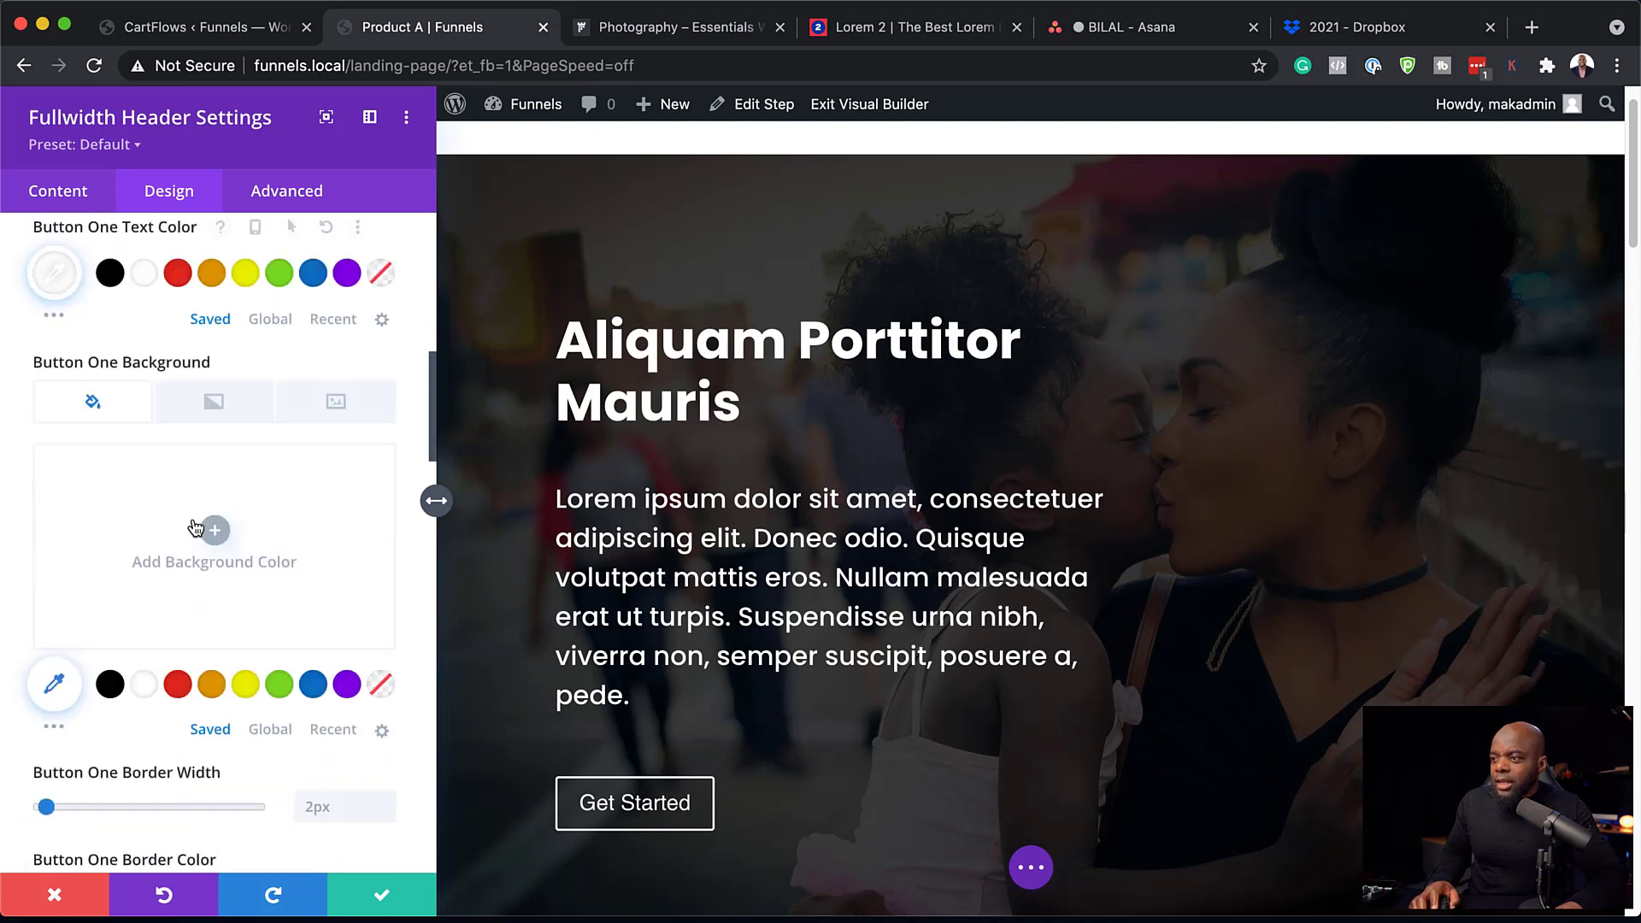
click(212, 685)
scroll(216, 683, down, 5)
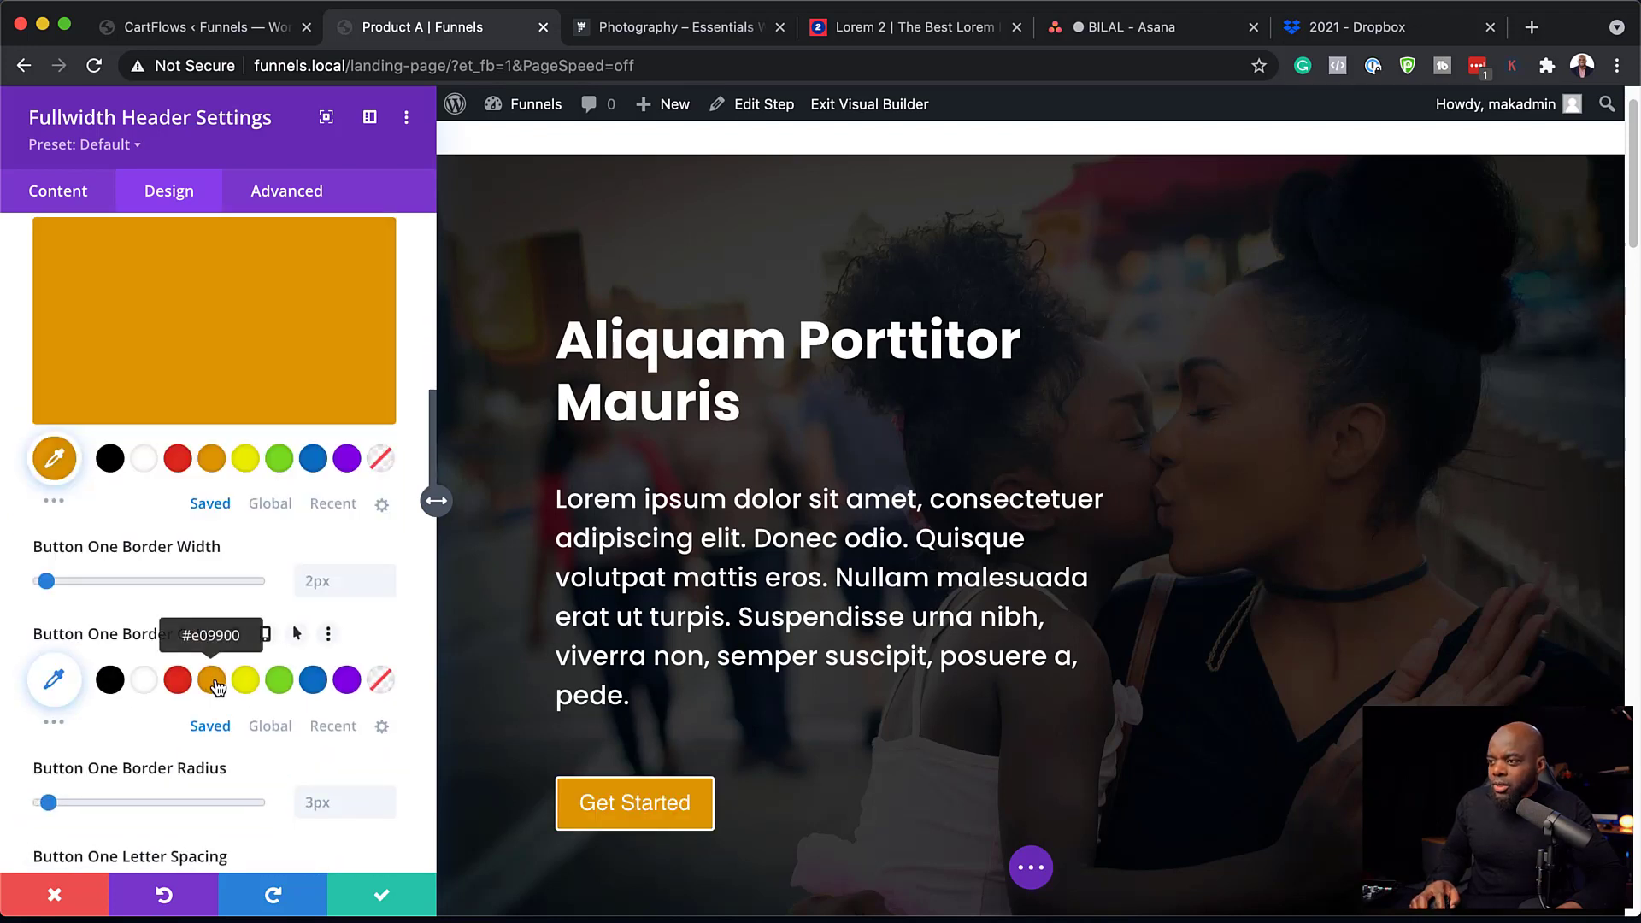
click(212, 681)
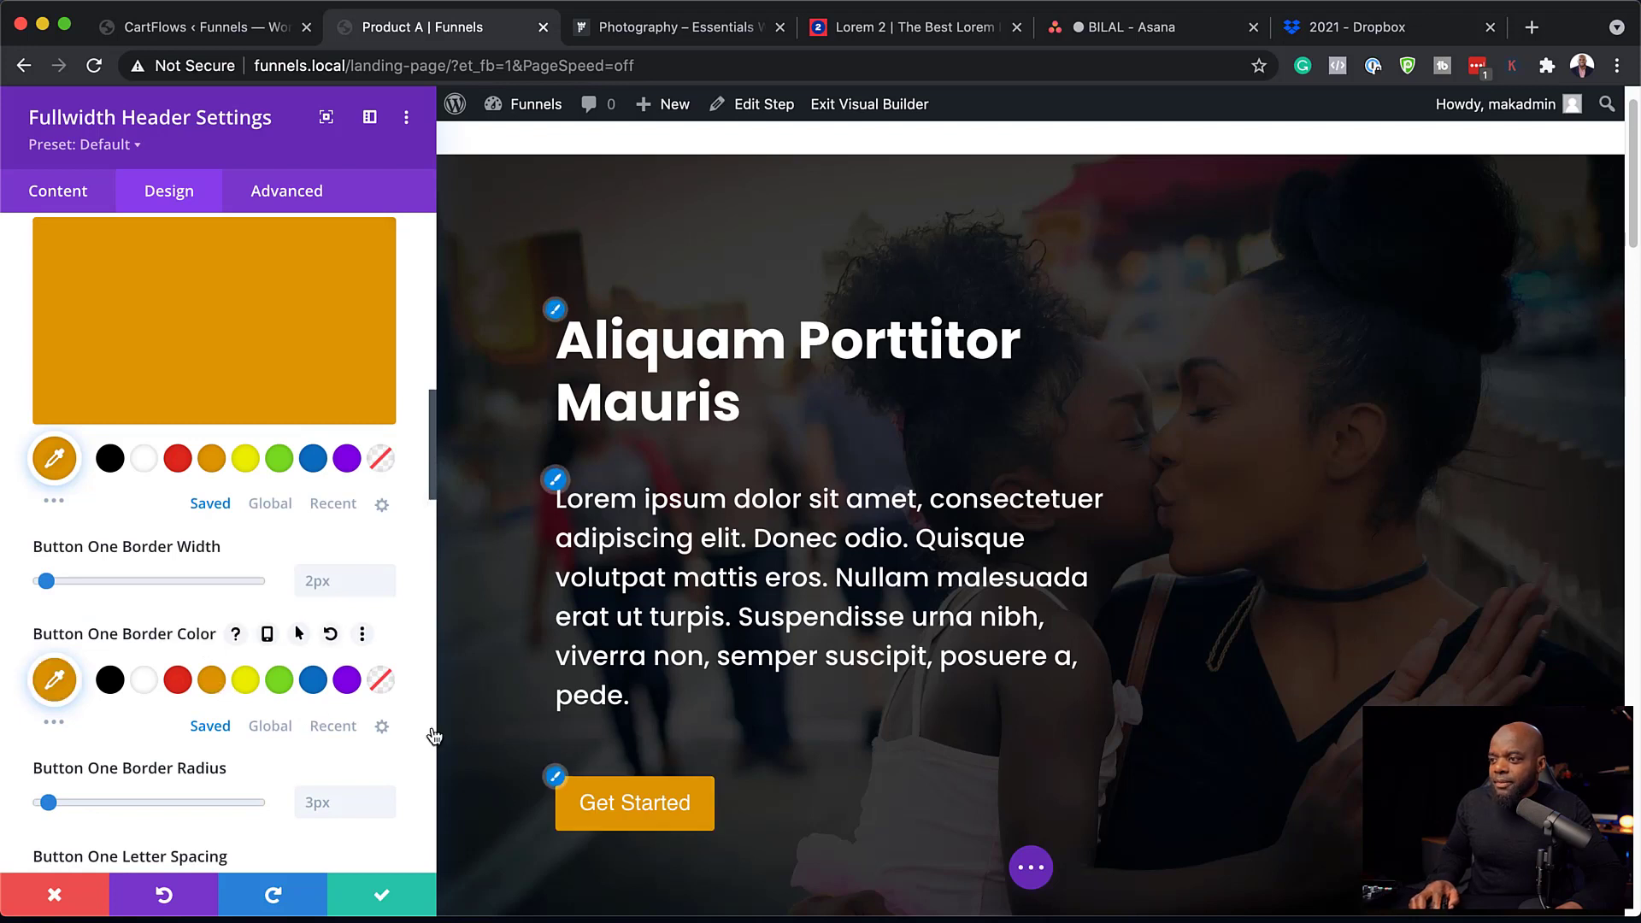
Set the button font to Poppins Semi Bold.
click(621, 804)
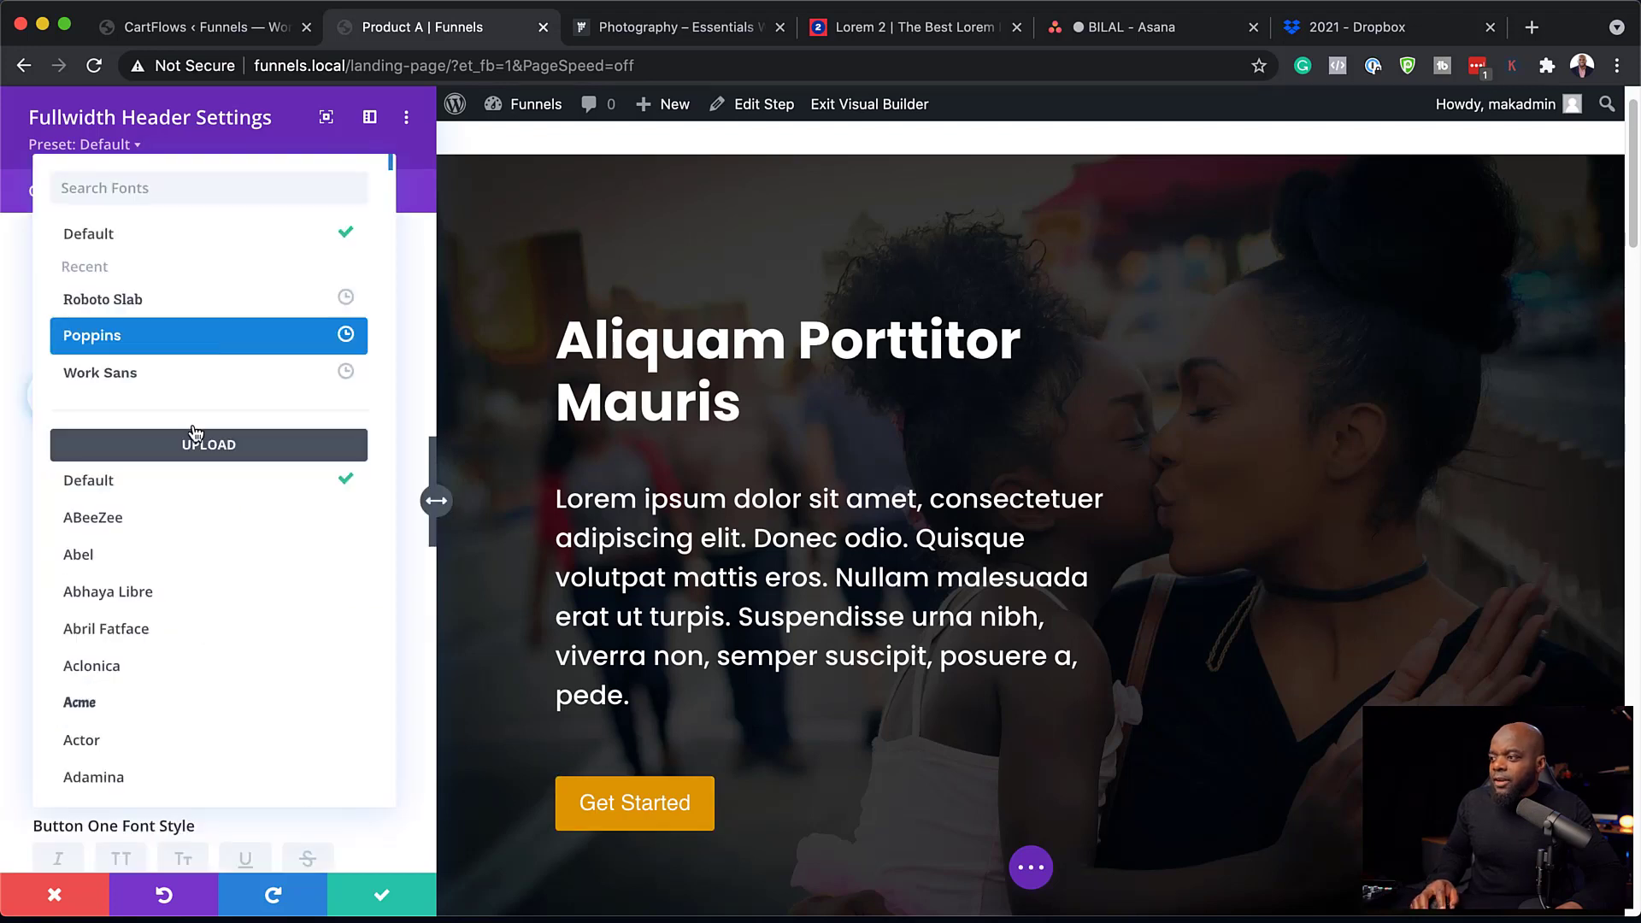
click(153, 346)
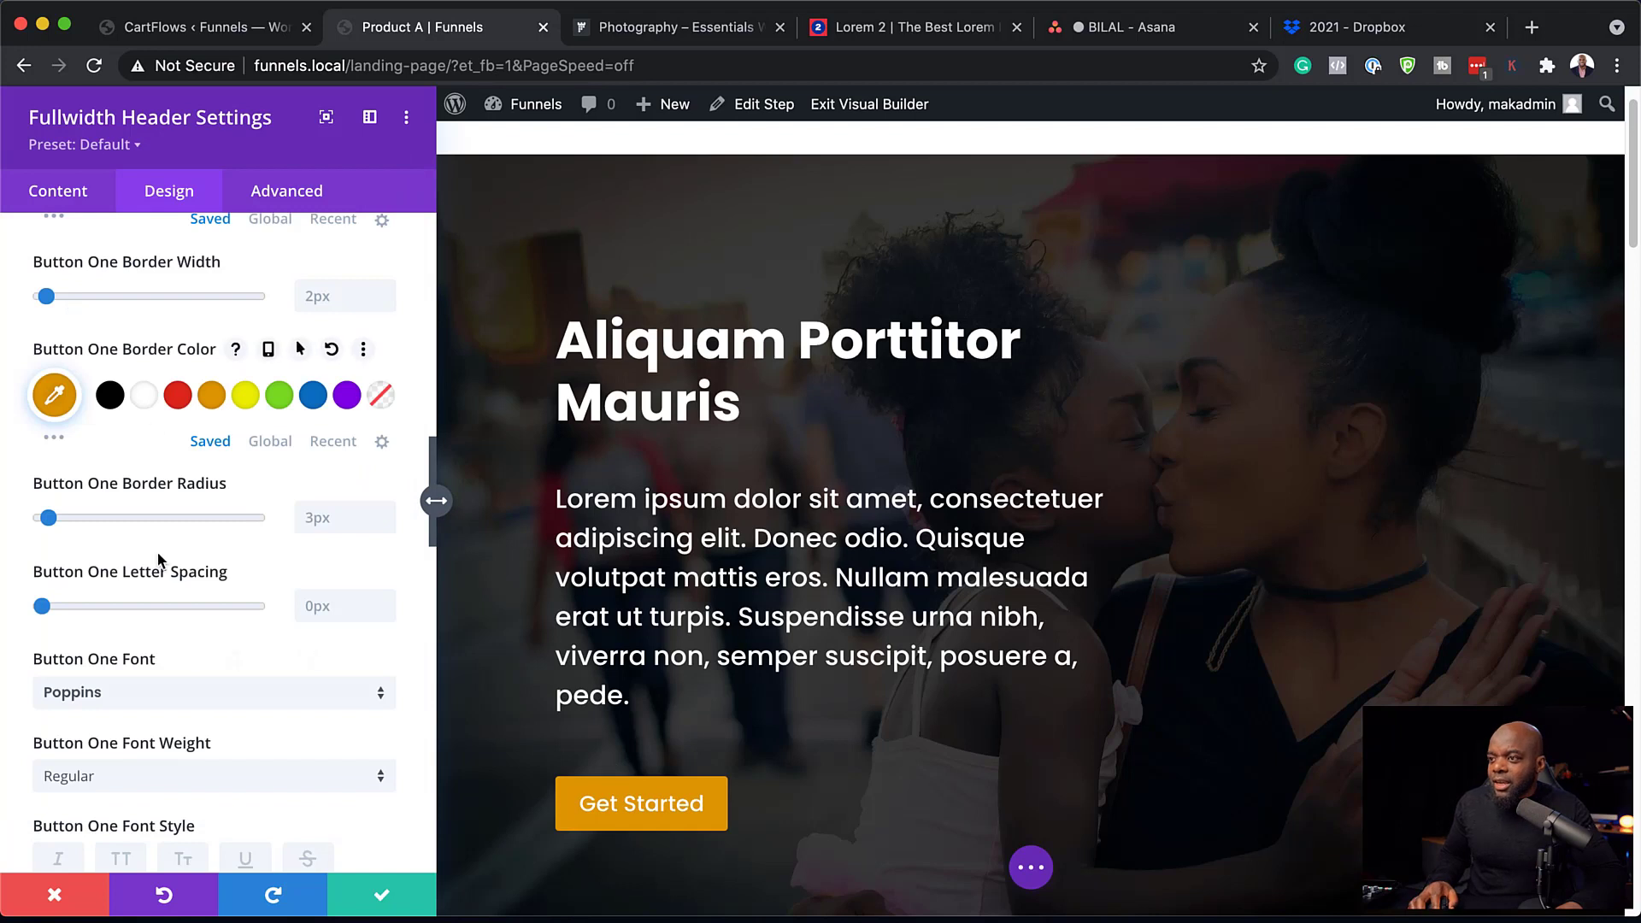
scroll(180, 669, down, 1)
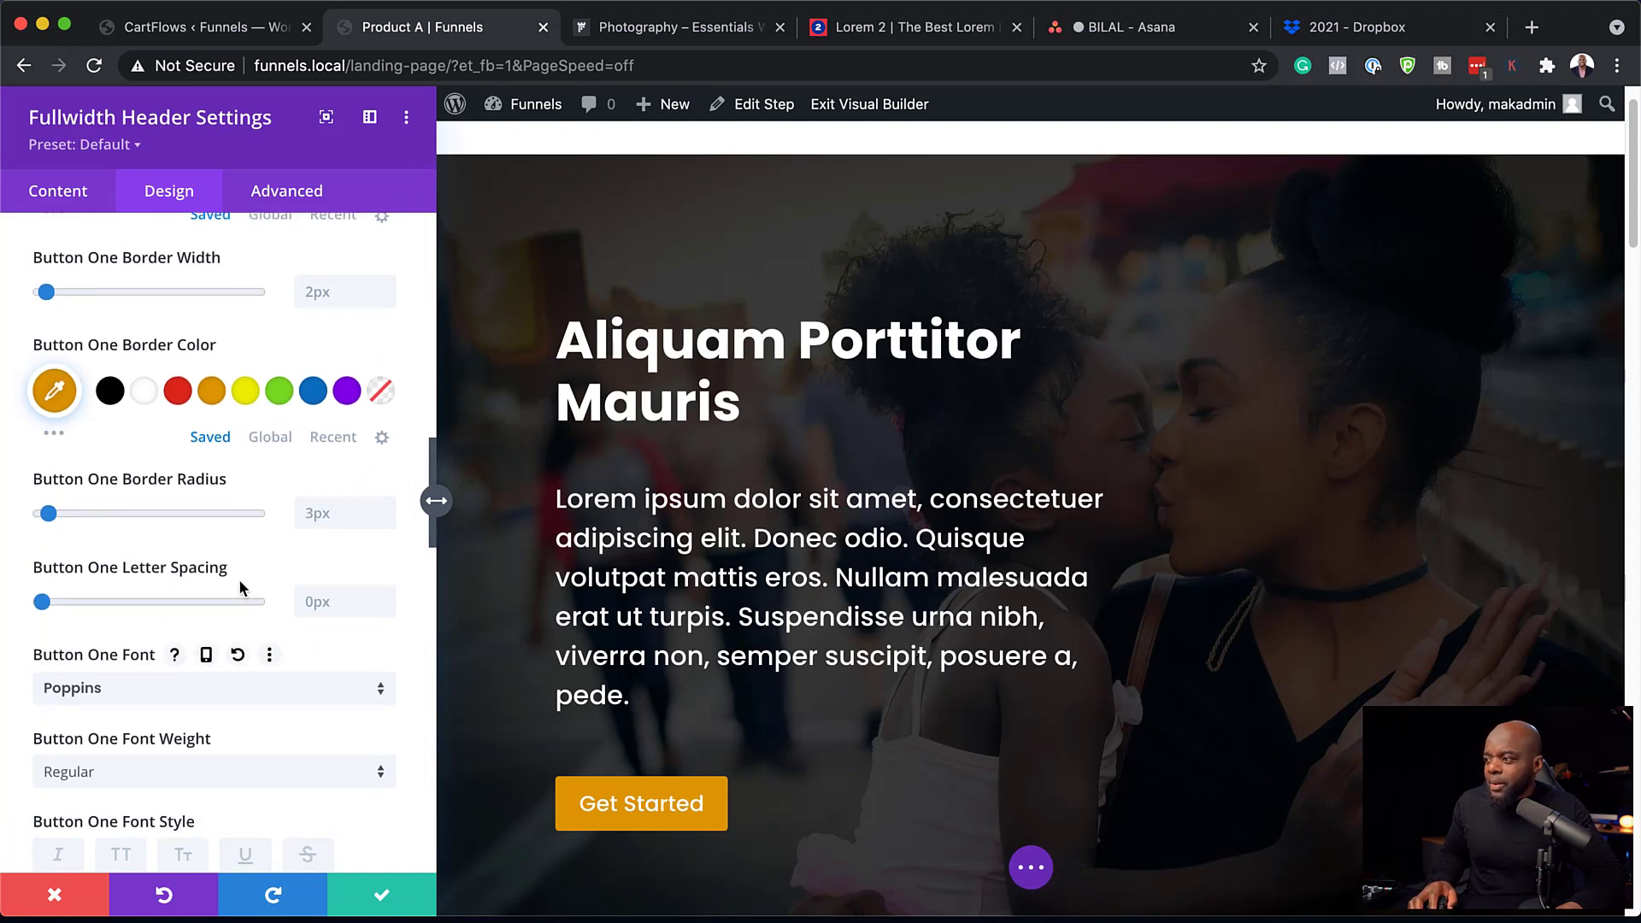
scroll(231, 616, down, 3)
click(188, 716)
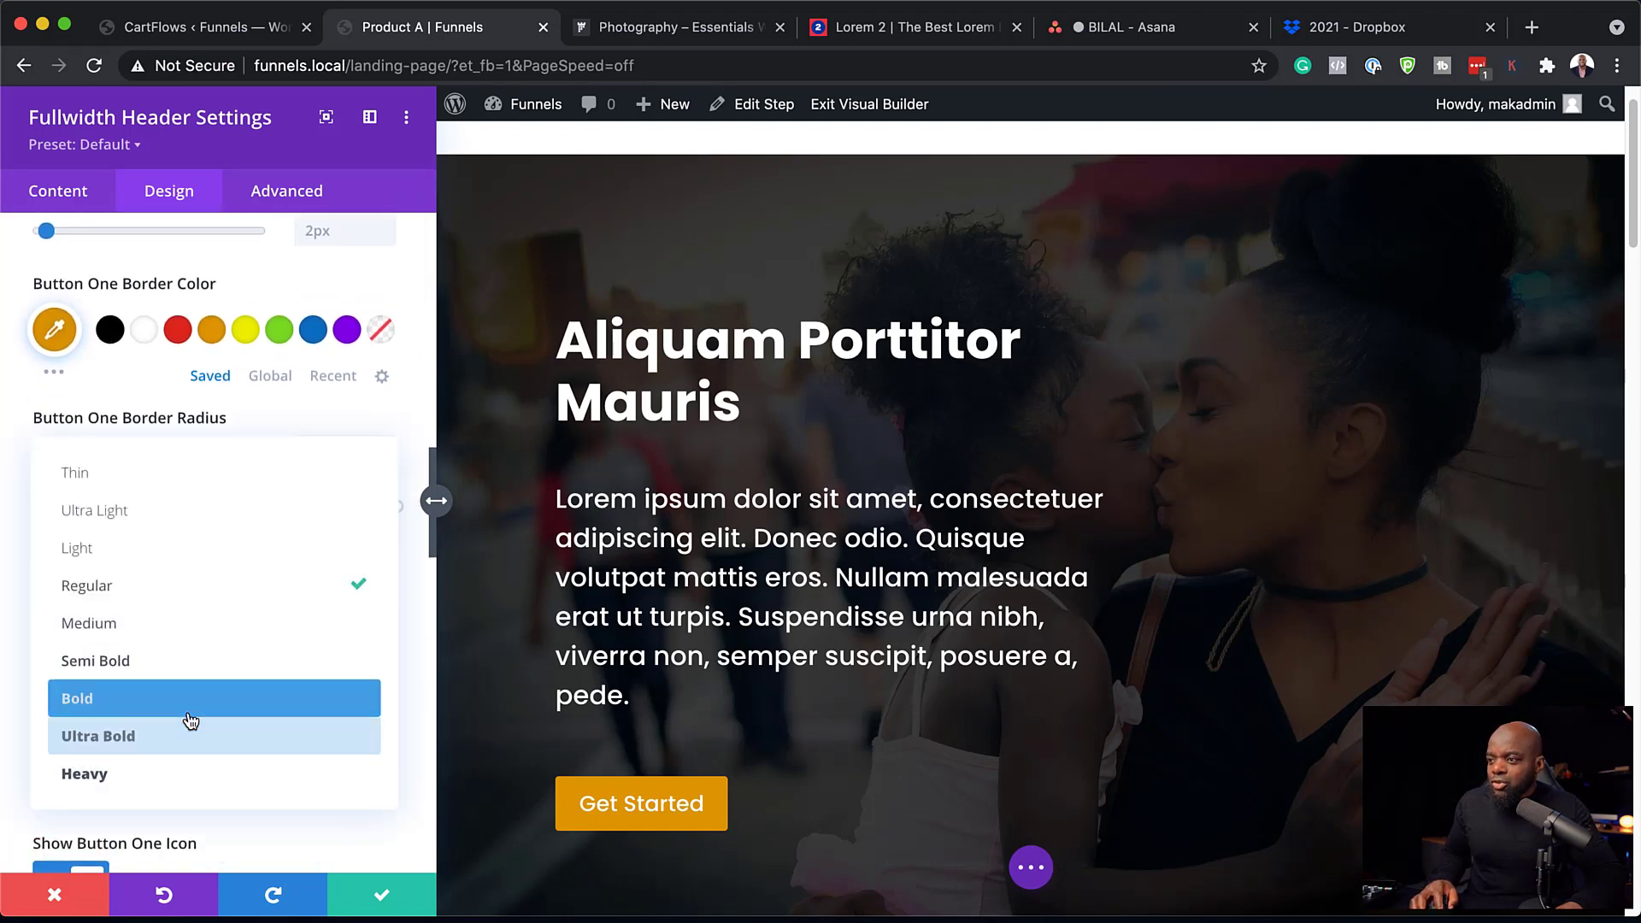
click(202, 673)
Increase the button text size to 22px and save the header module.
scroll(227, 749, down, 5)
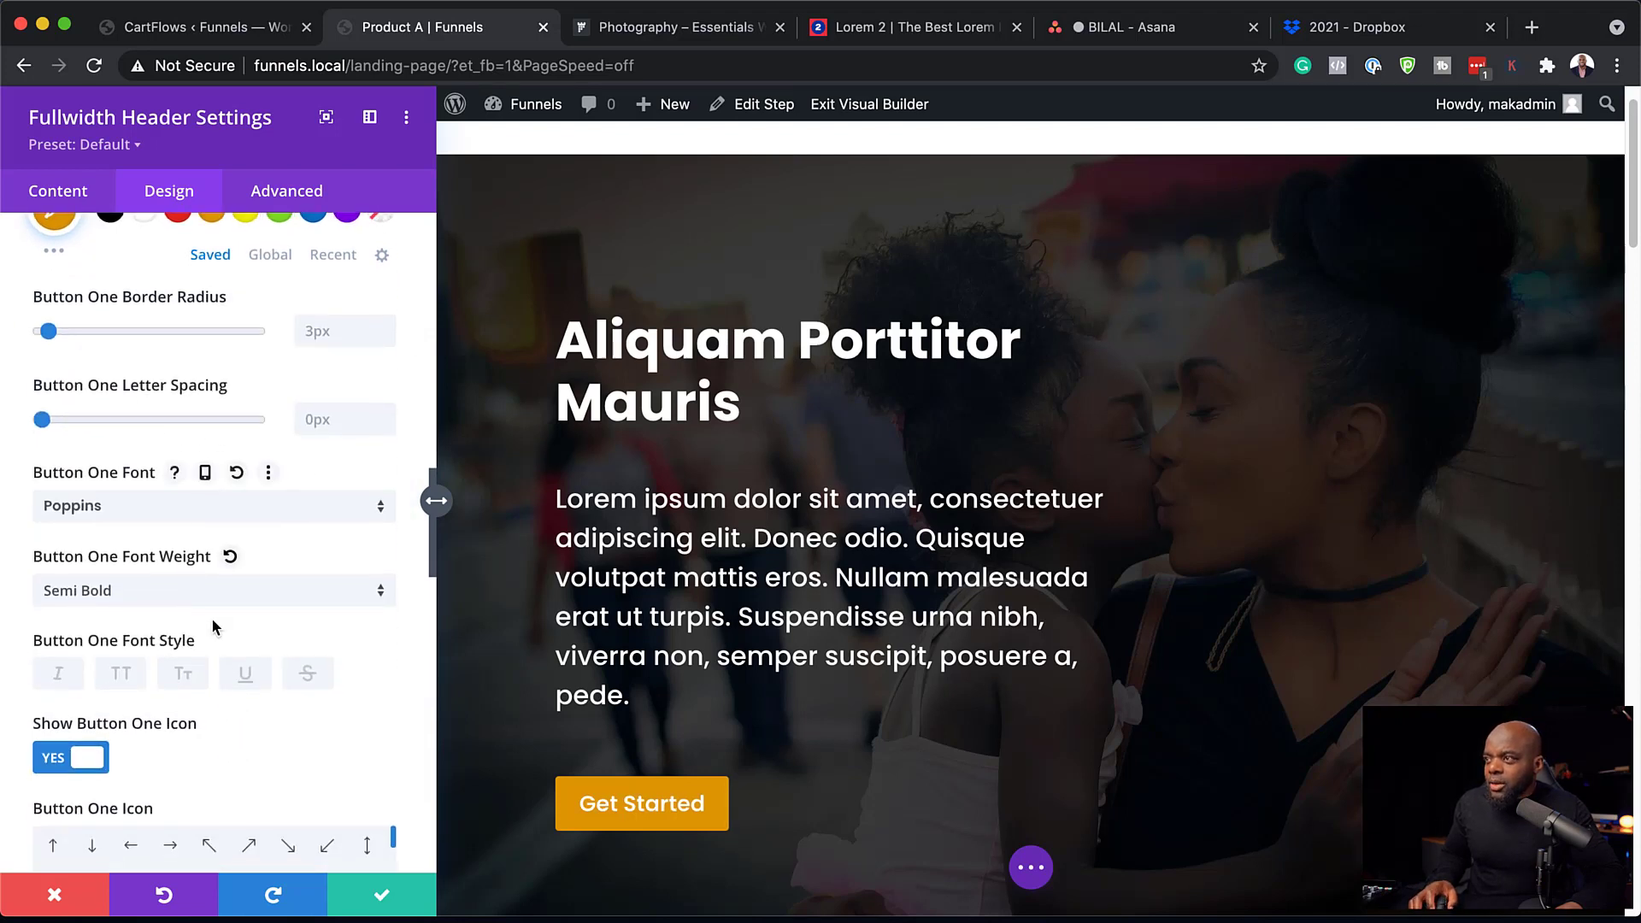
scroll(212, 617, up, 10)
scroll(212, 627, up, 10)
click(386, 344)
click(385, 344)
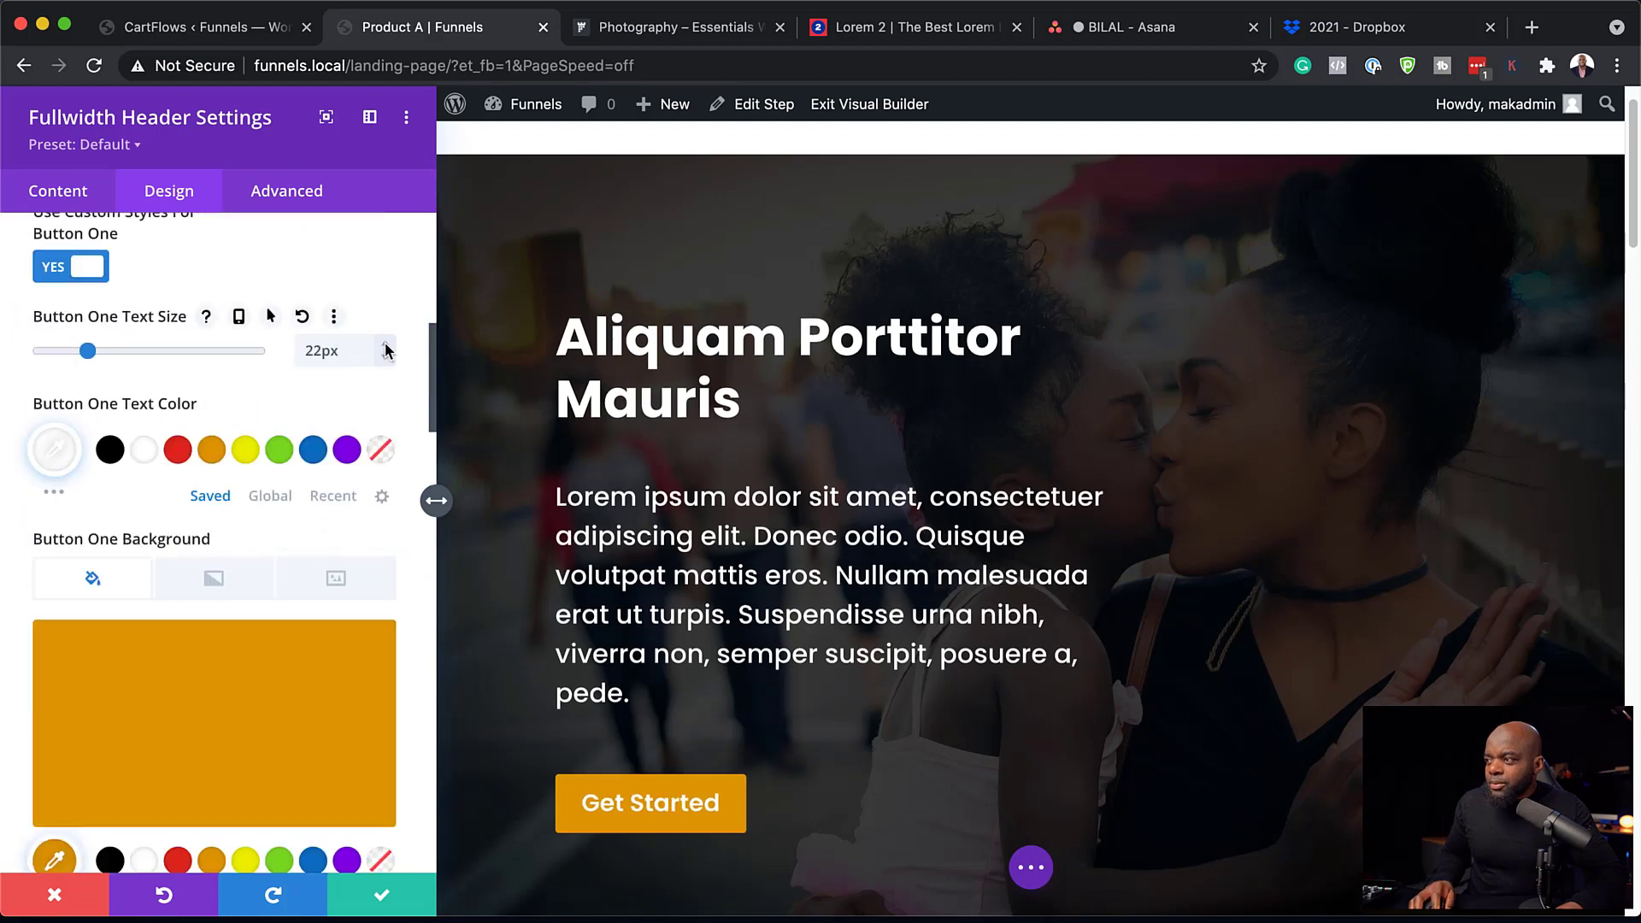
click(385, 897)
Give the header section a -80px top margin in Spacing and save.
scroll(816, 449, up, 1)
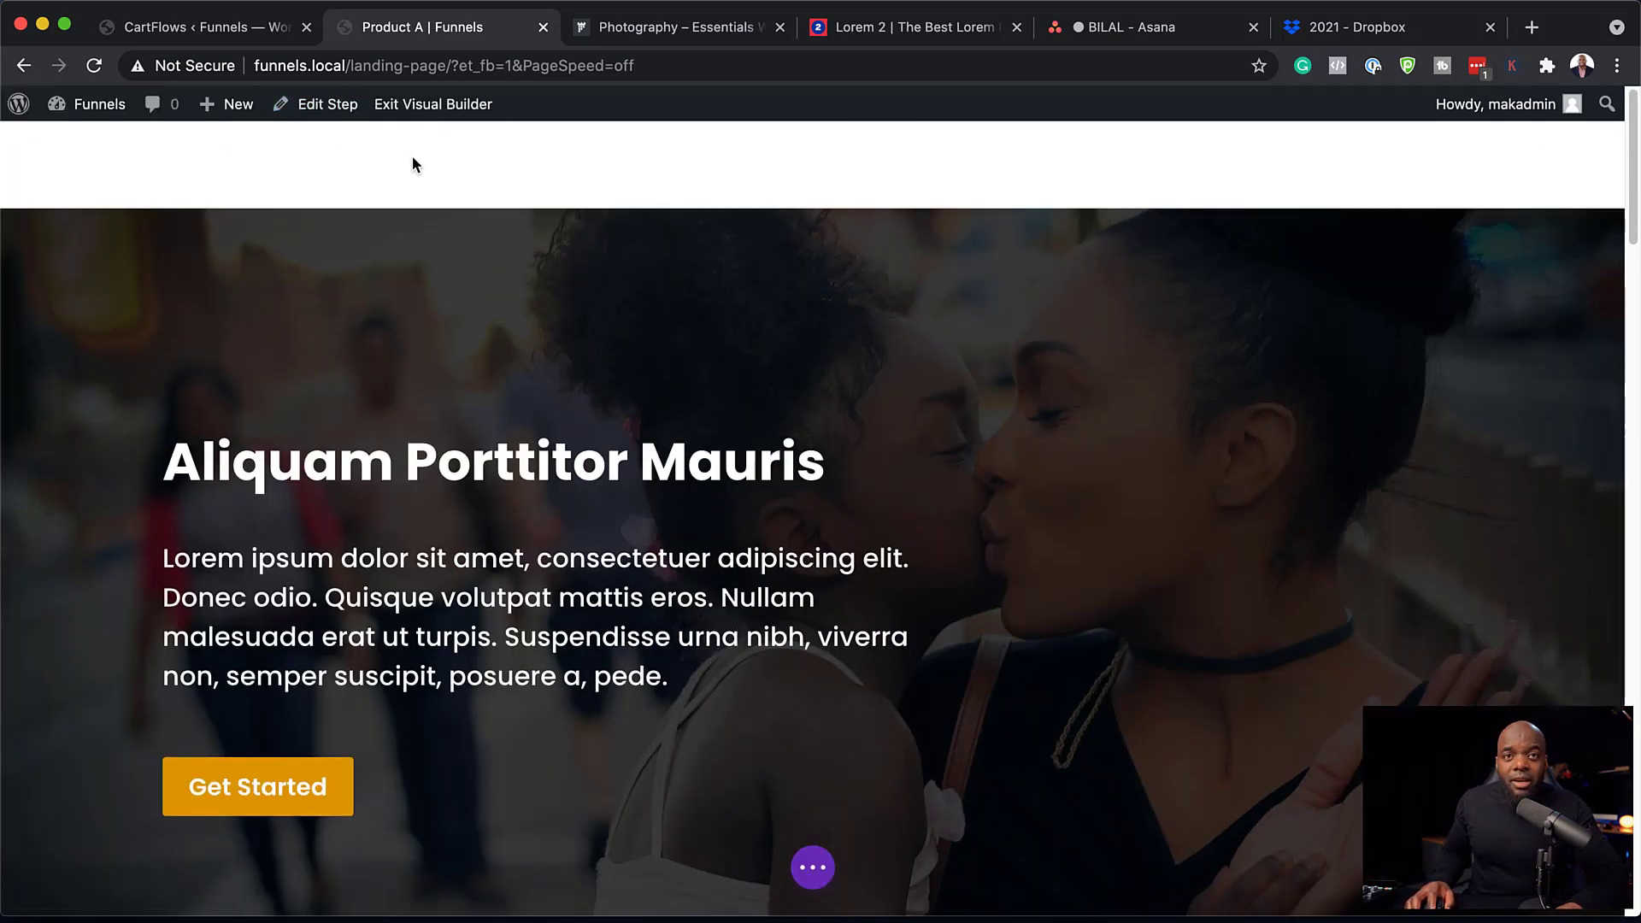
mouse_move(157, 253)
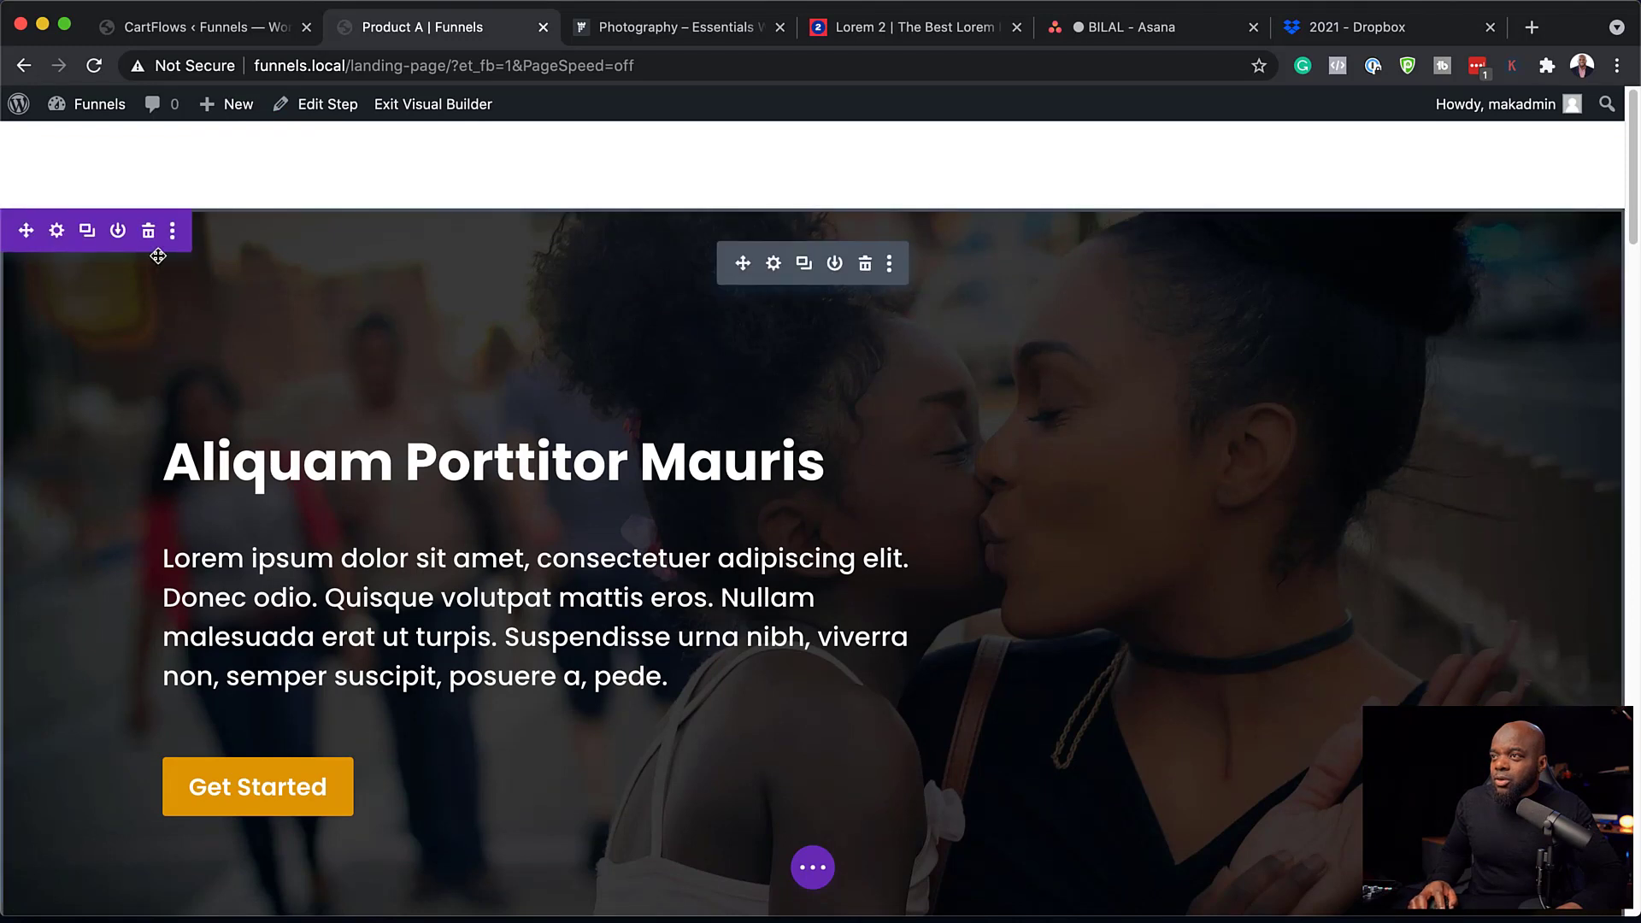
click(57, 231)
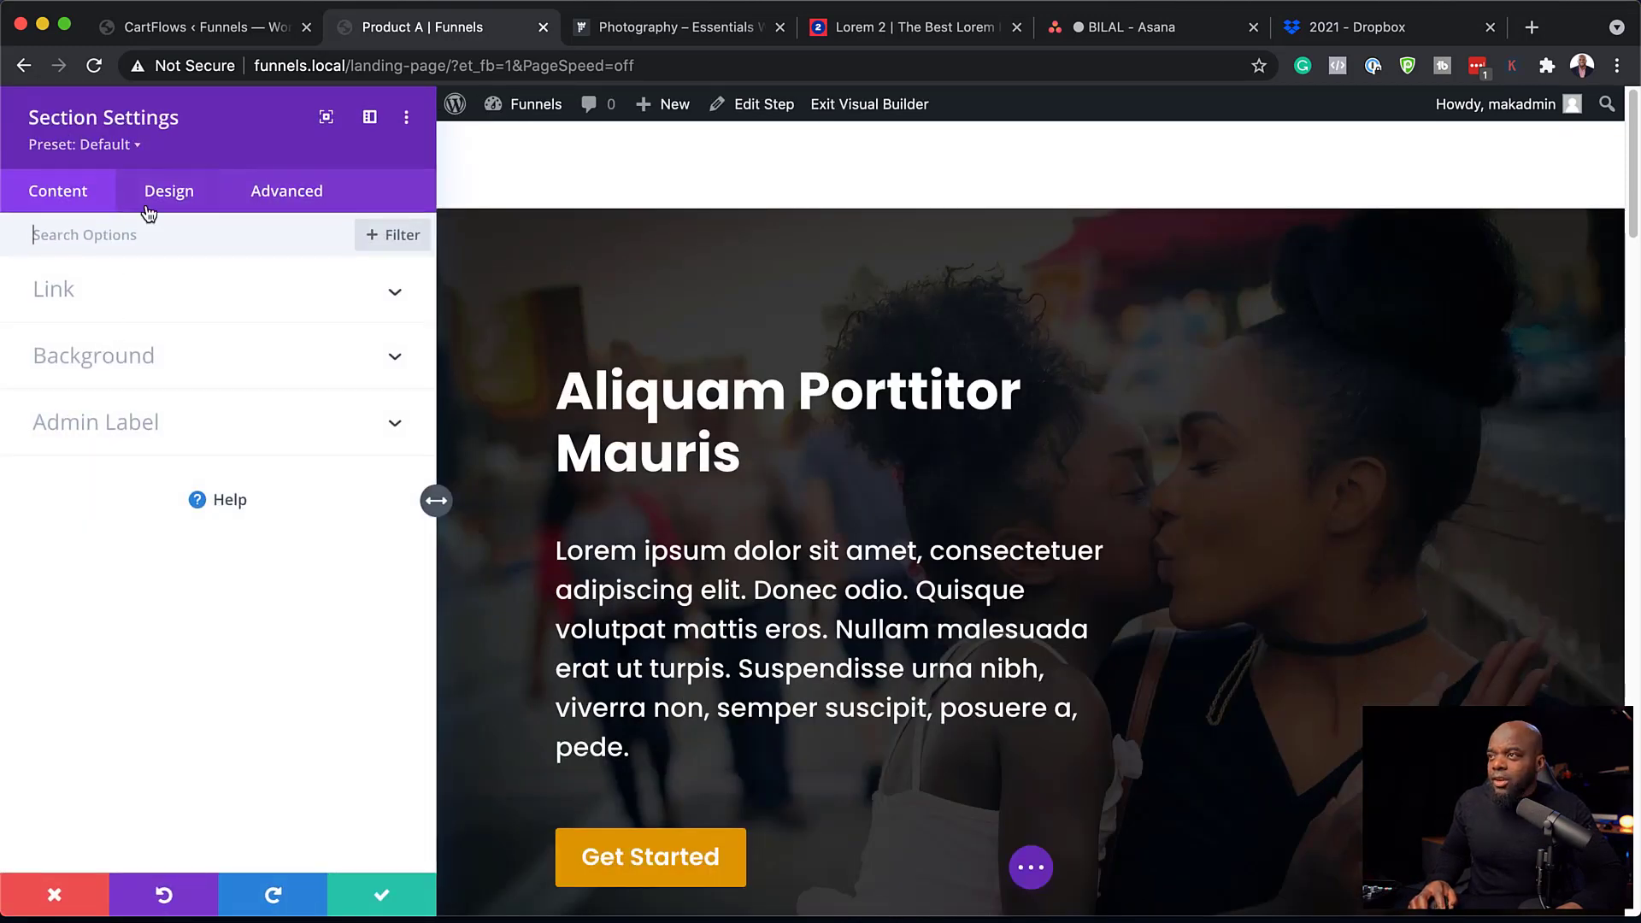
click(175, 198)
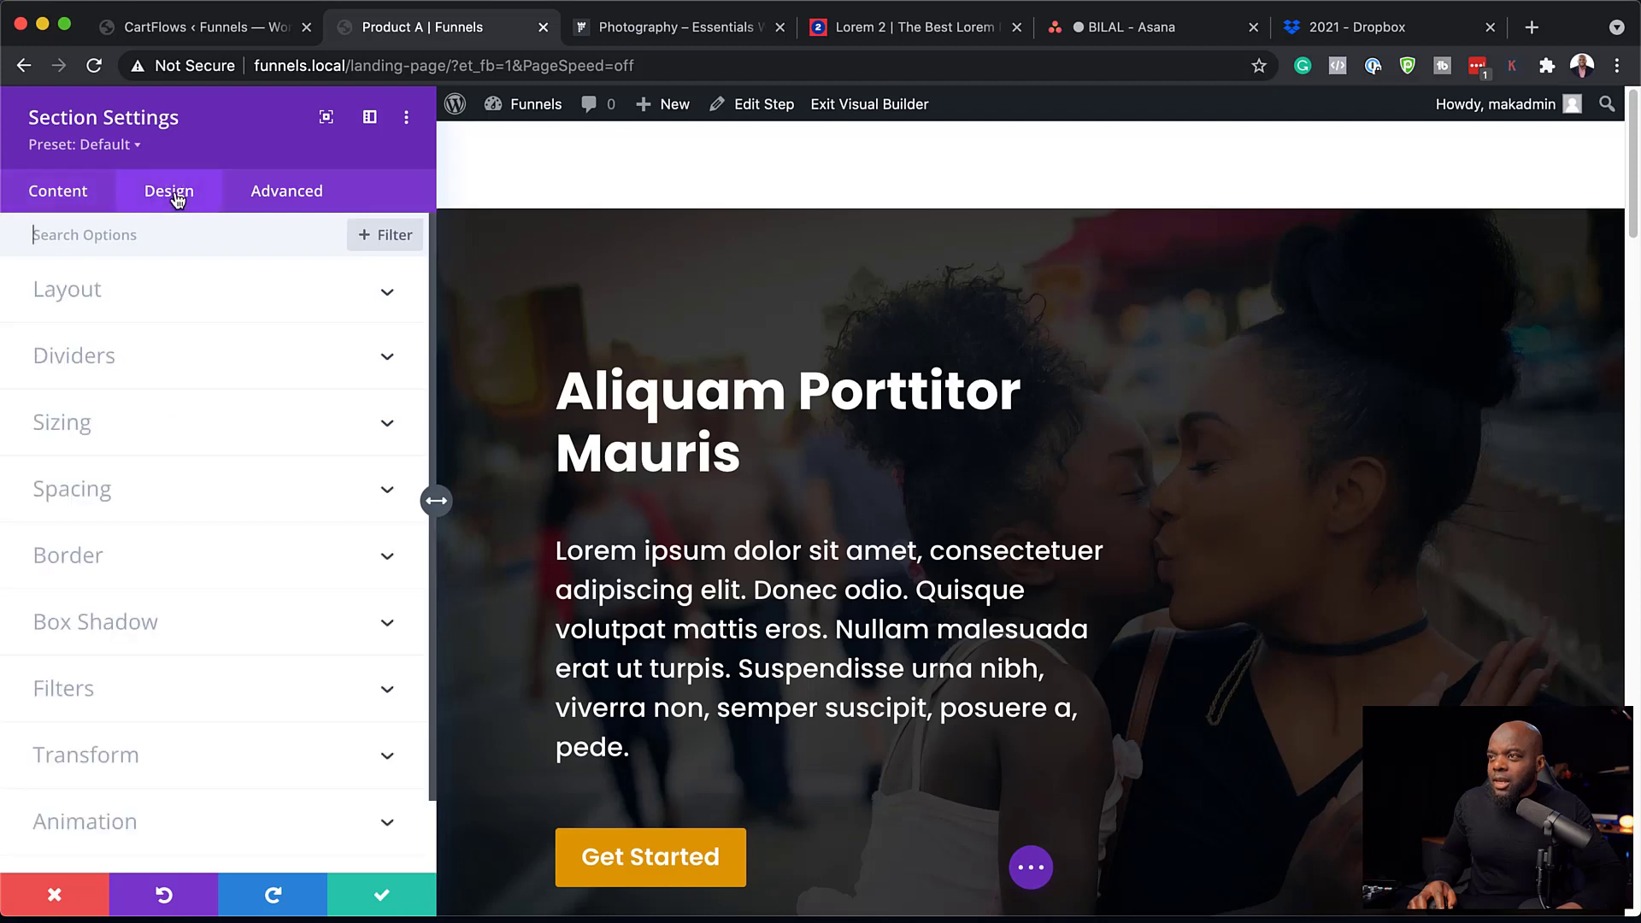
click(101, 489)
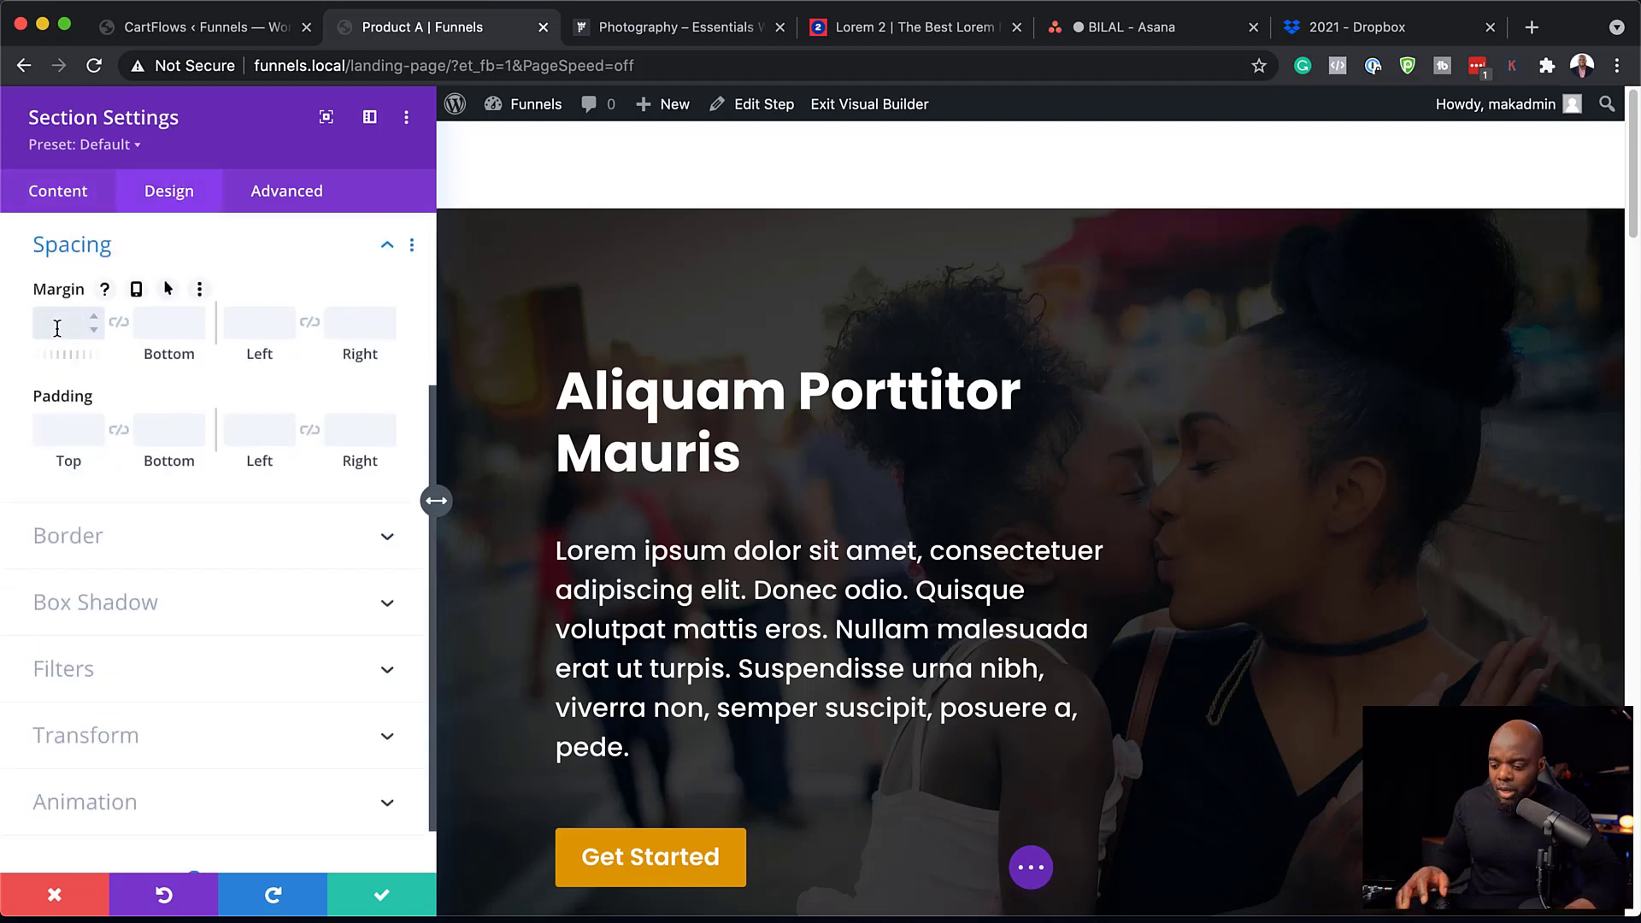
click(56, 328)
text(-80)
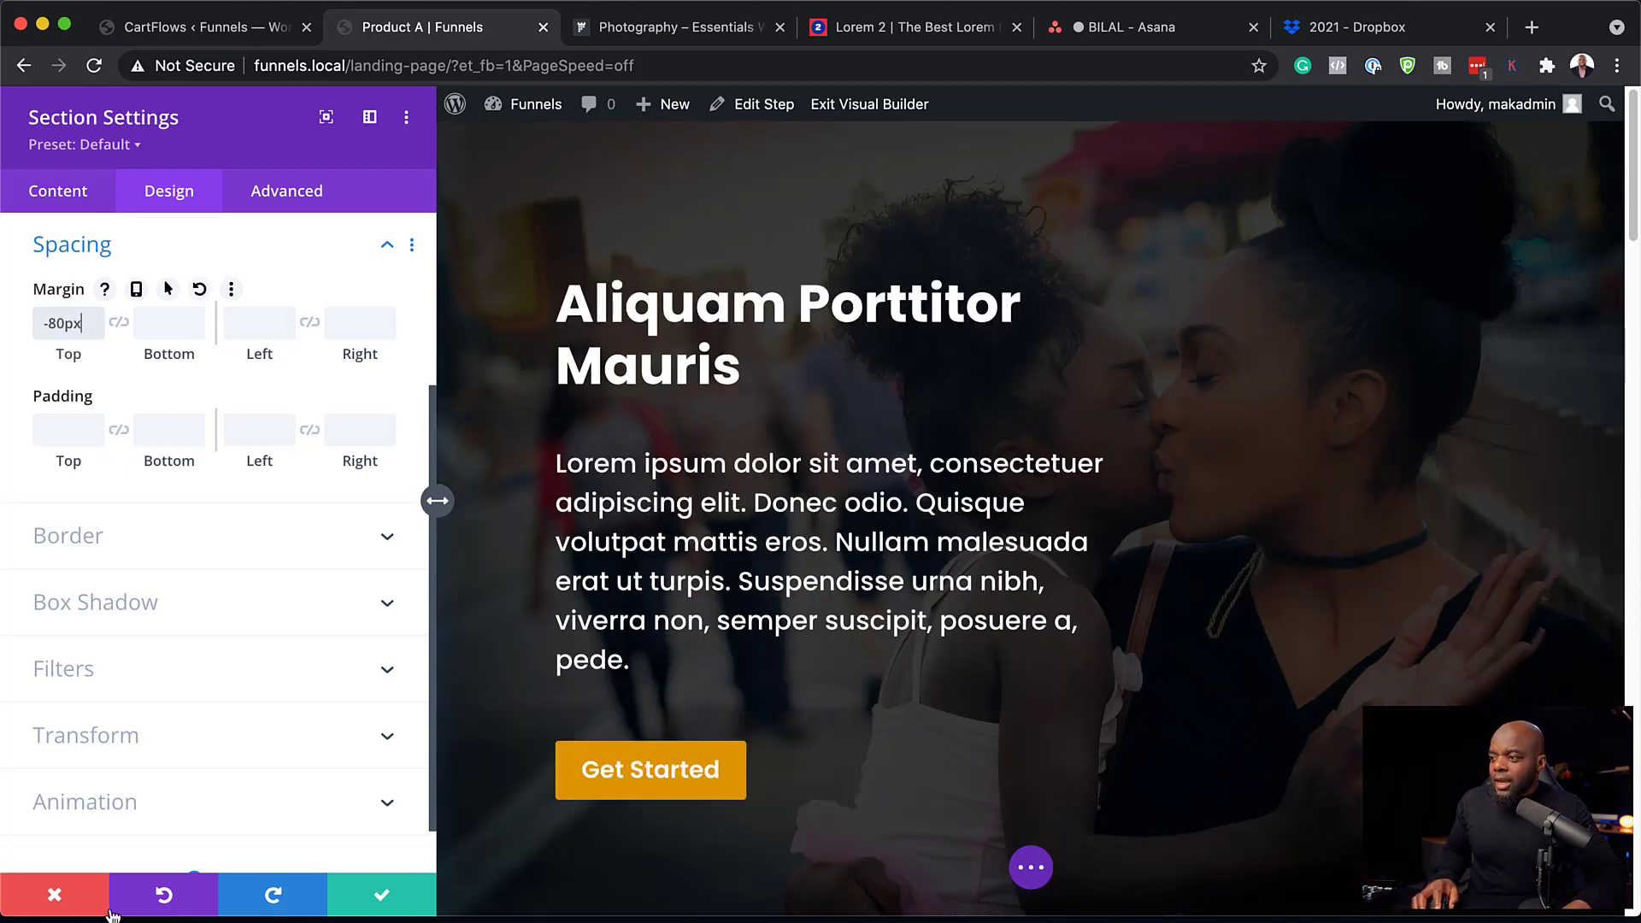
click(382, 901)
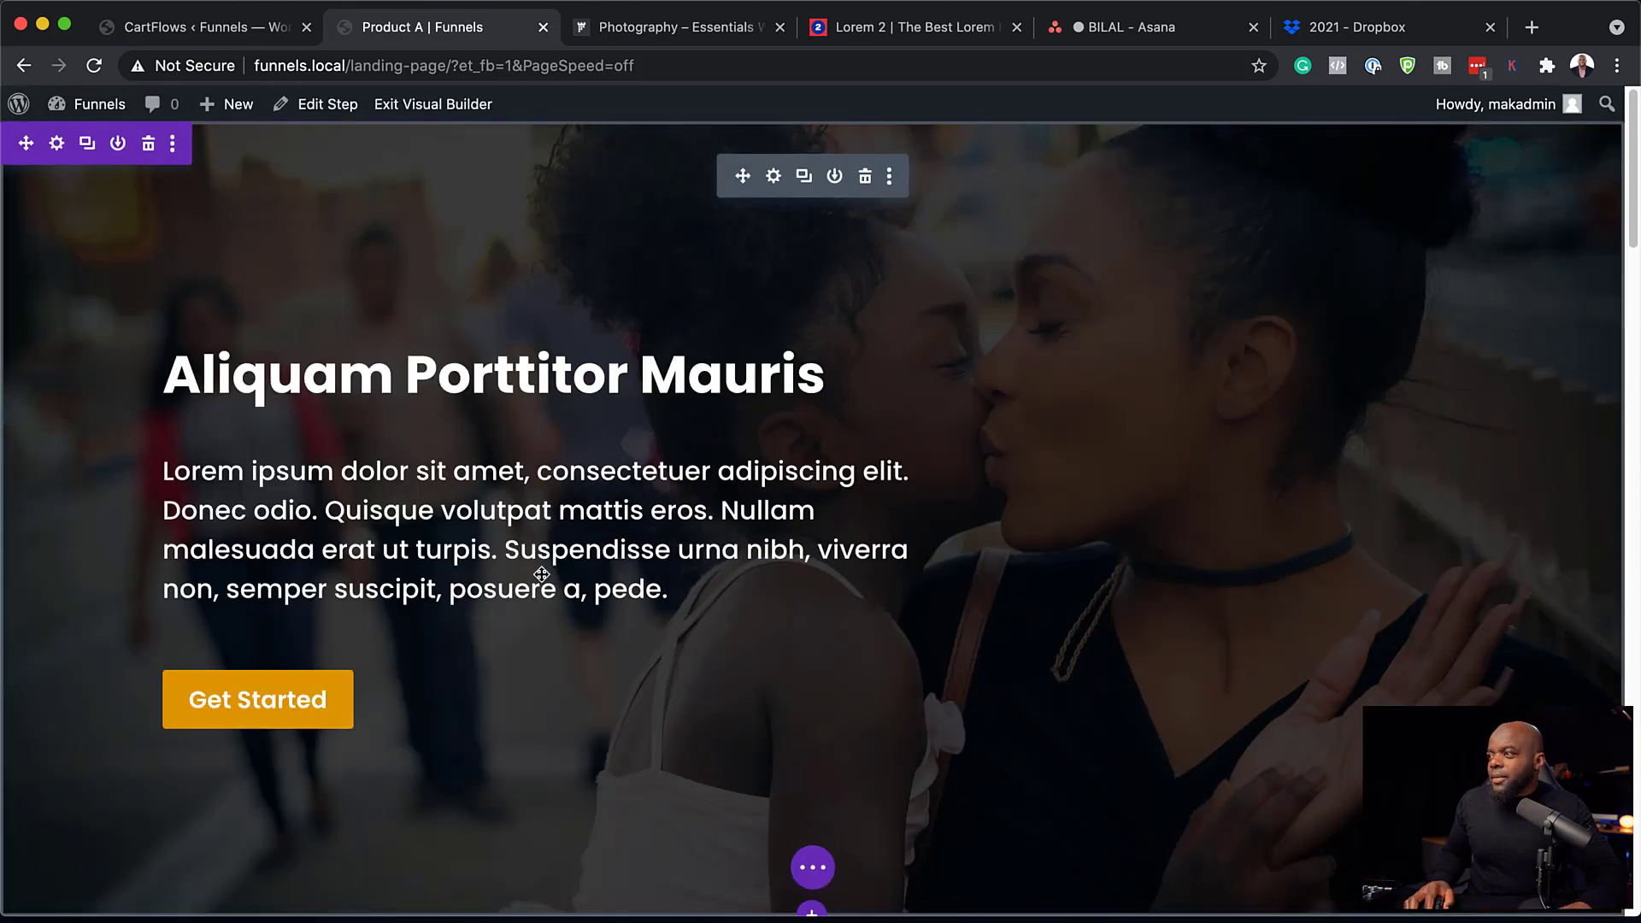
scroll(561, 645, down, 6)
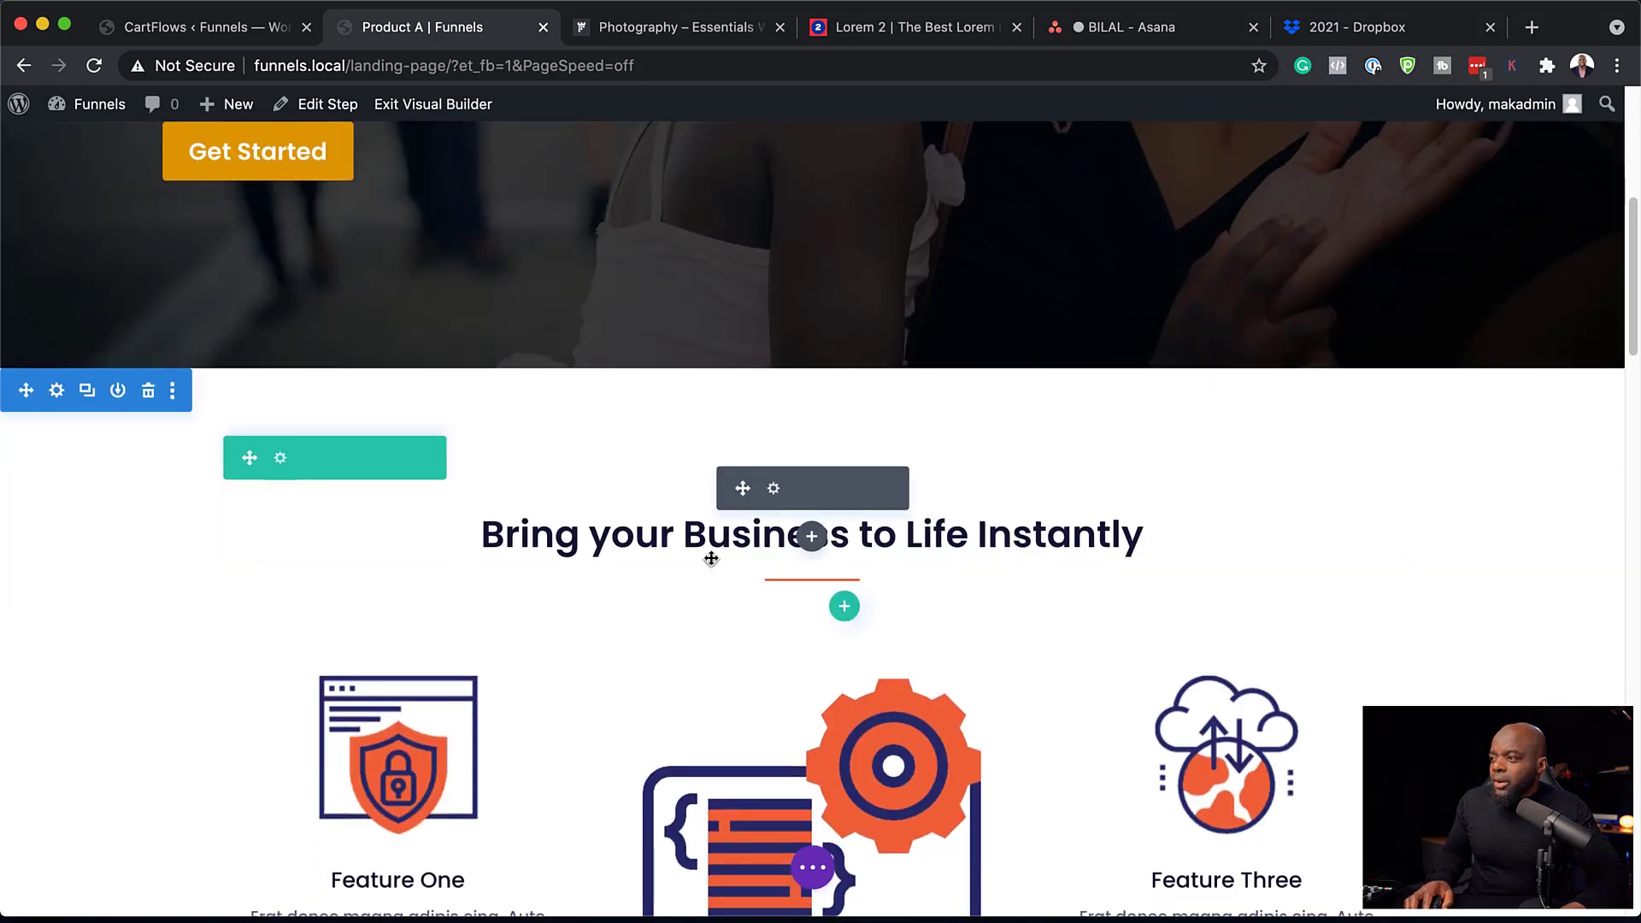
scroll(707, 615, down, 3)
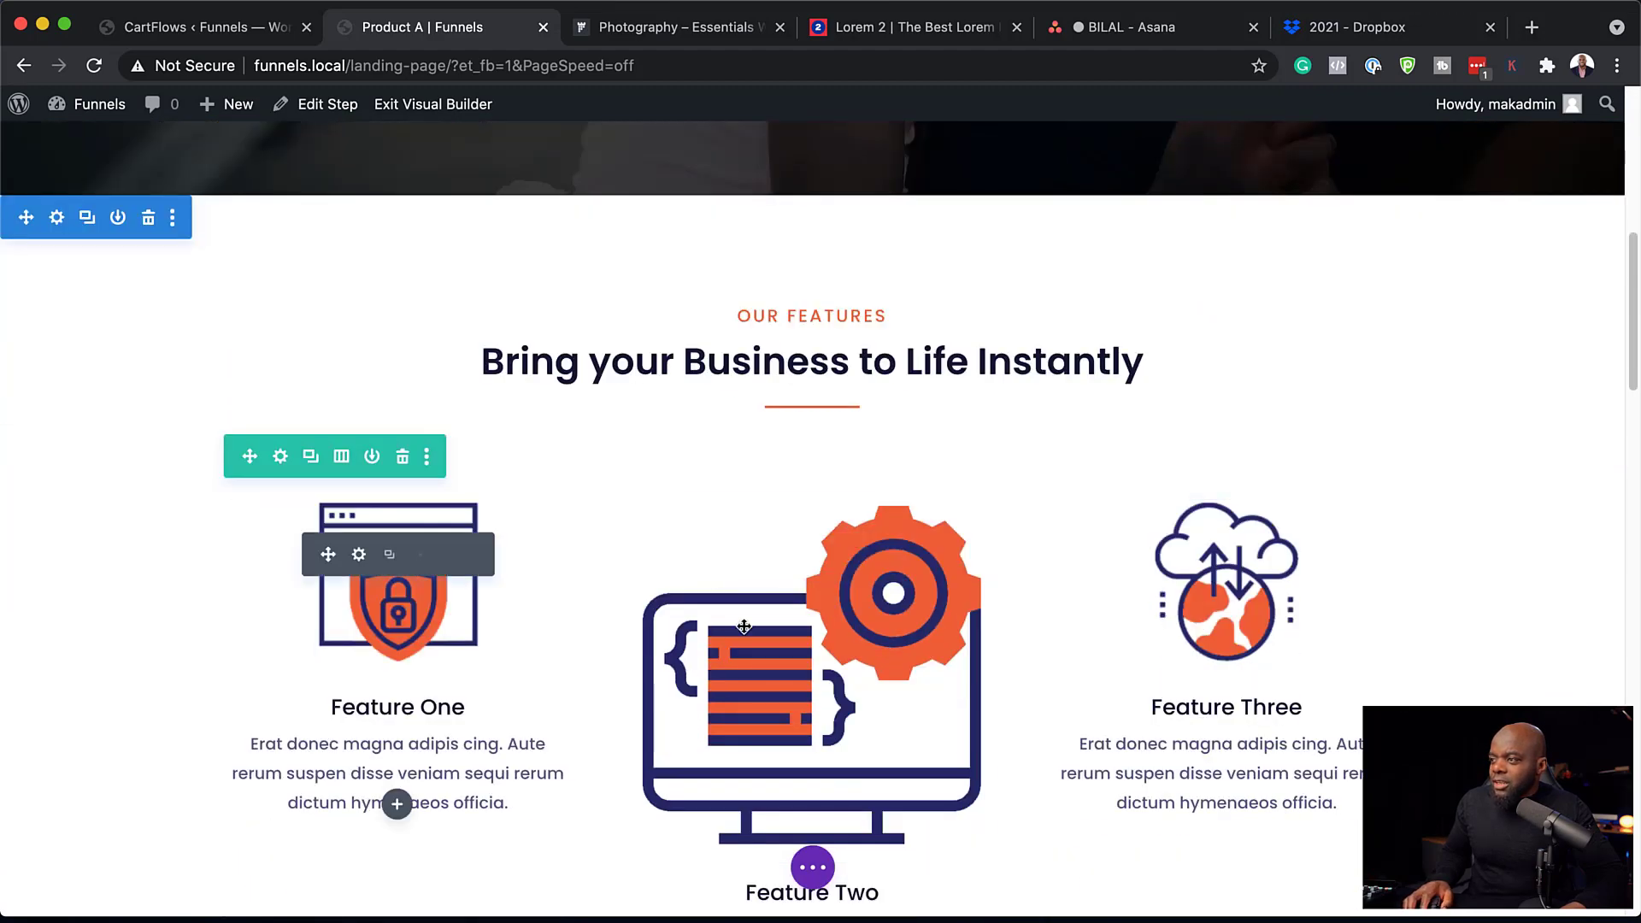
scroll(773, 624, down, 3)
scroll(855, 649, down, 15)
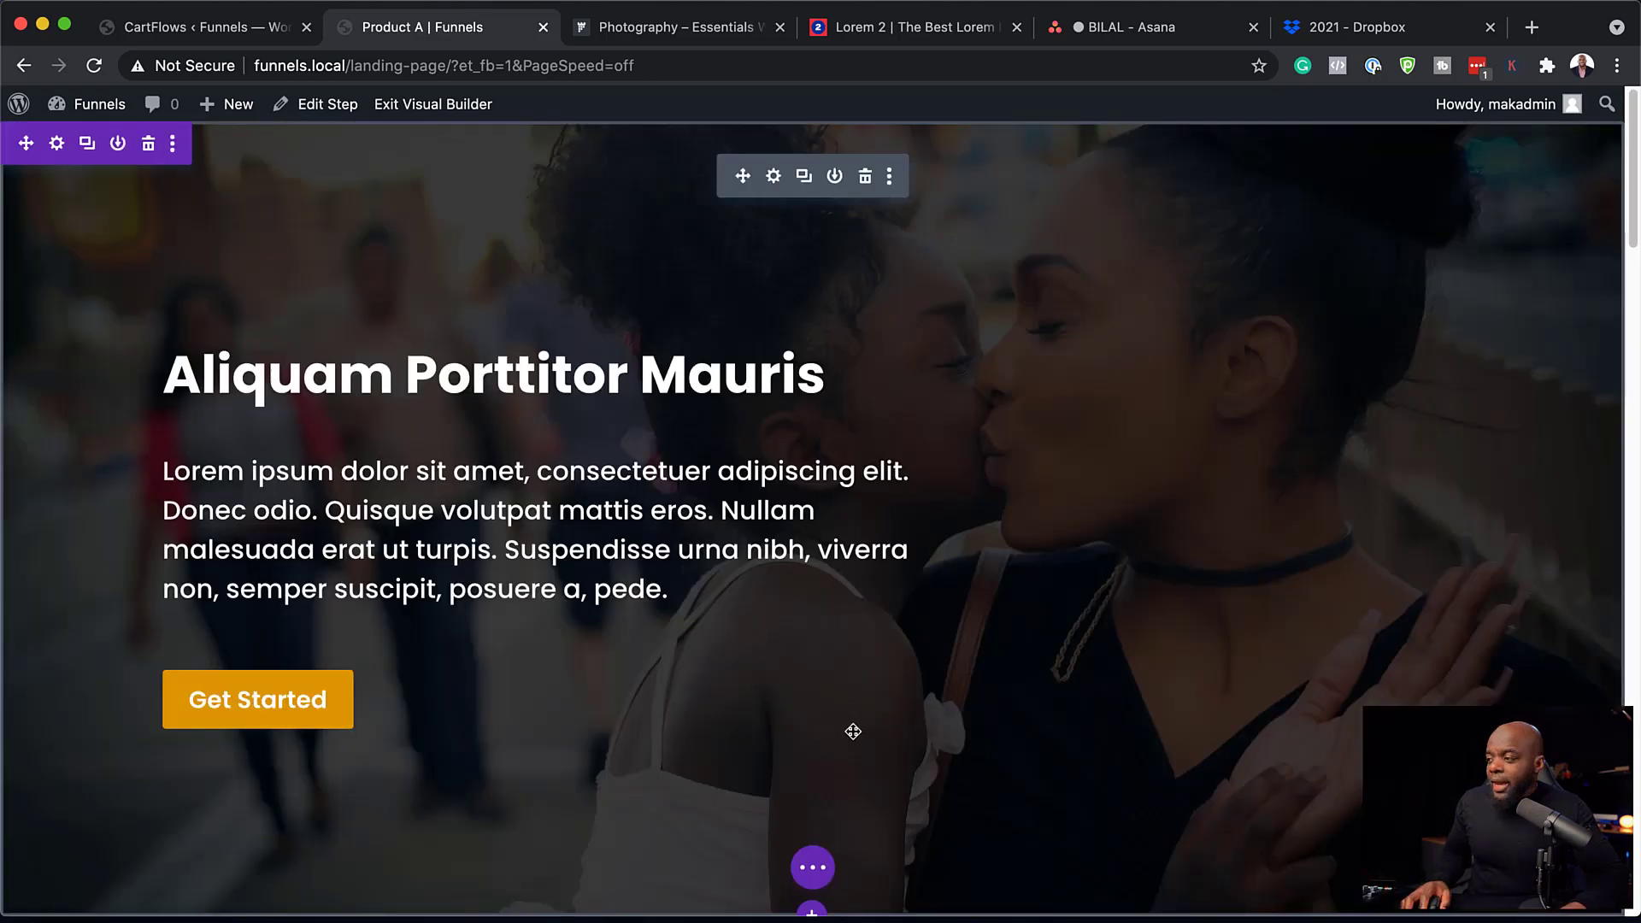
scroll(853, 731, down, 9)
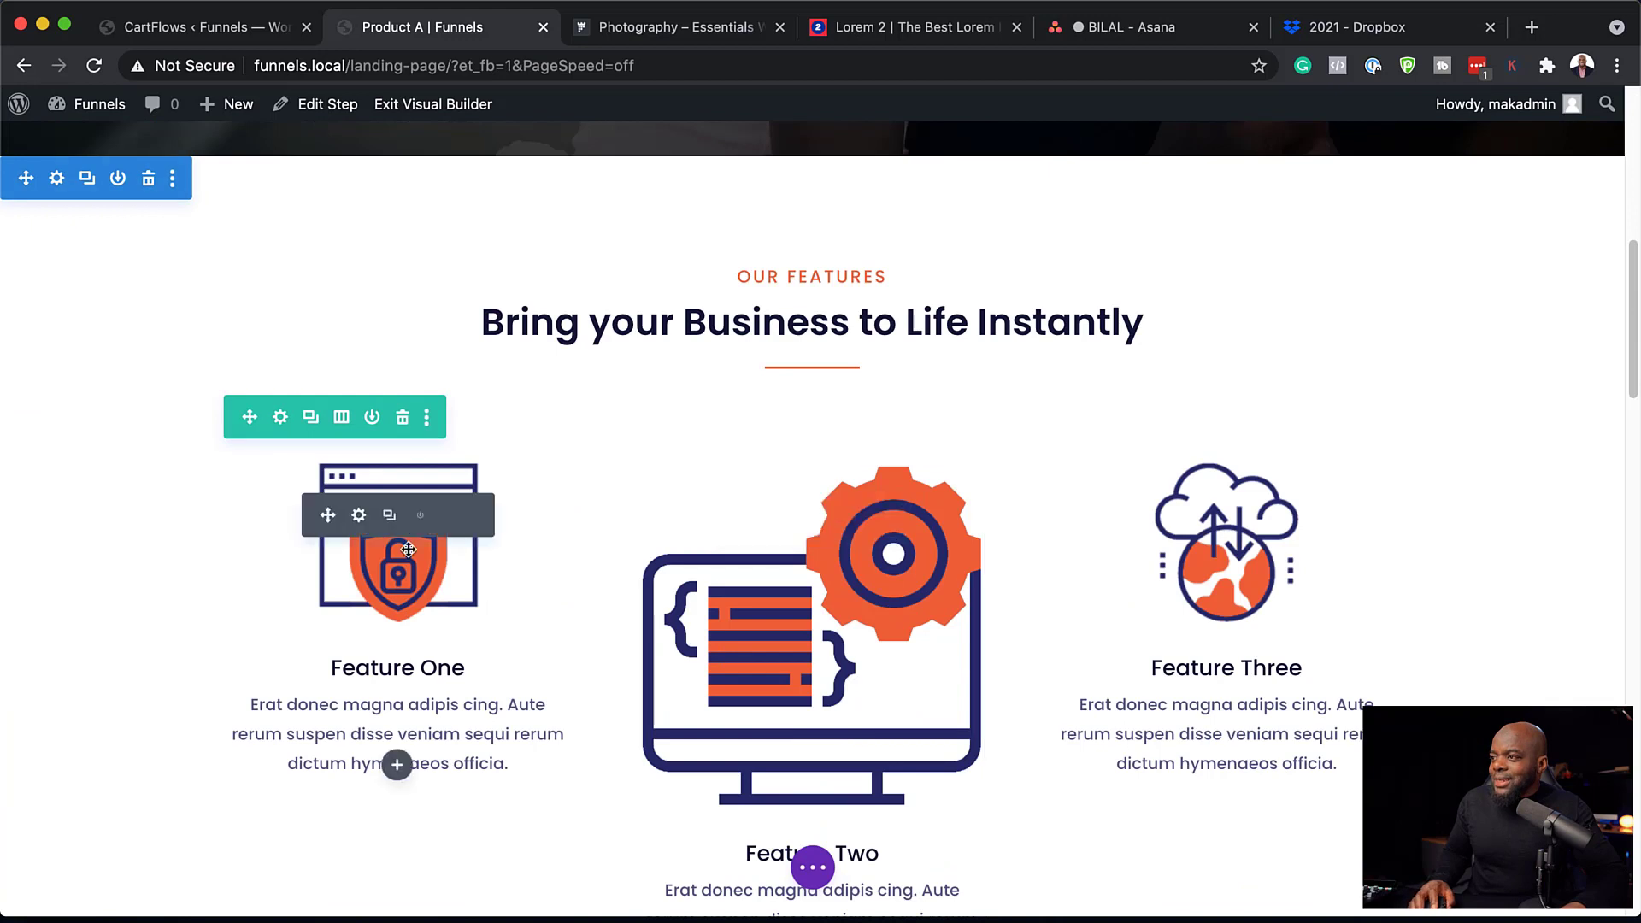
scroll(807, 733, down, 1)
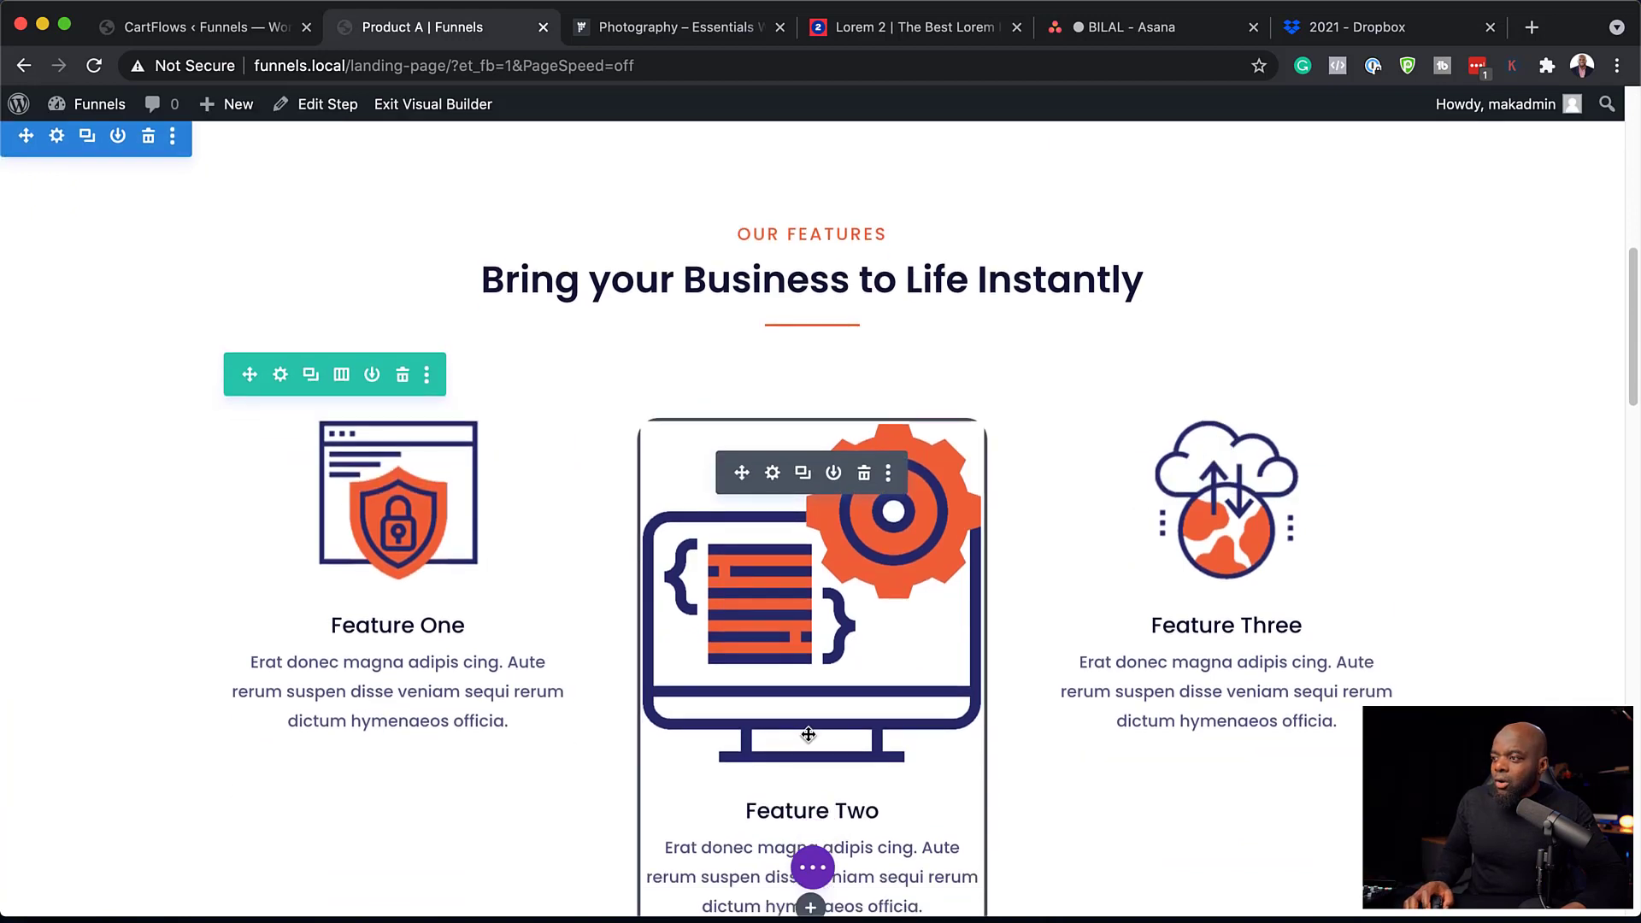
scroll(809, 734, down, 1)
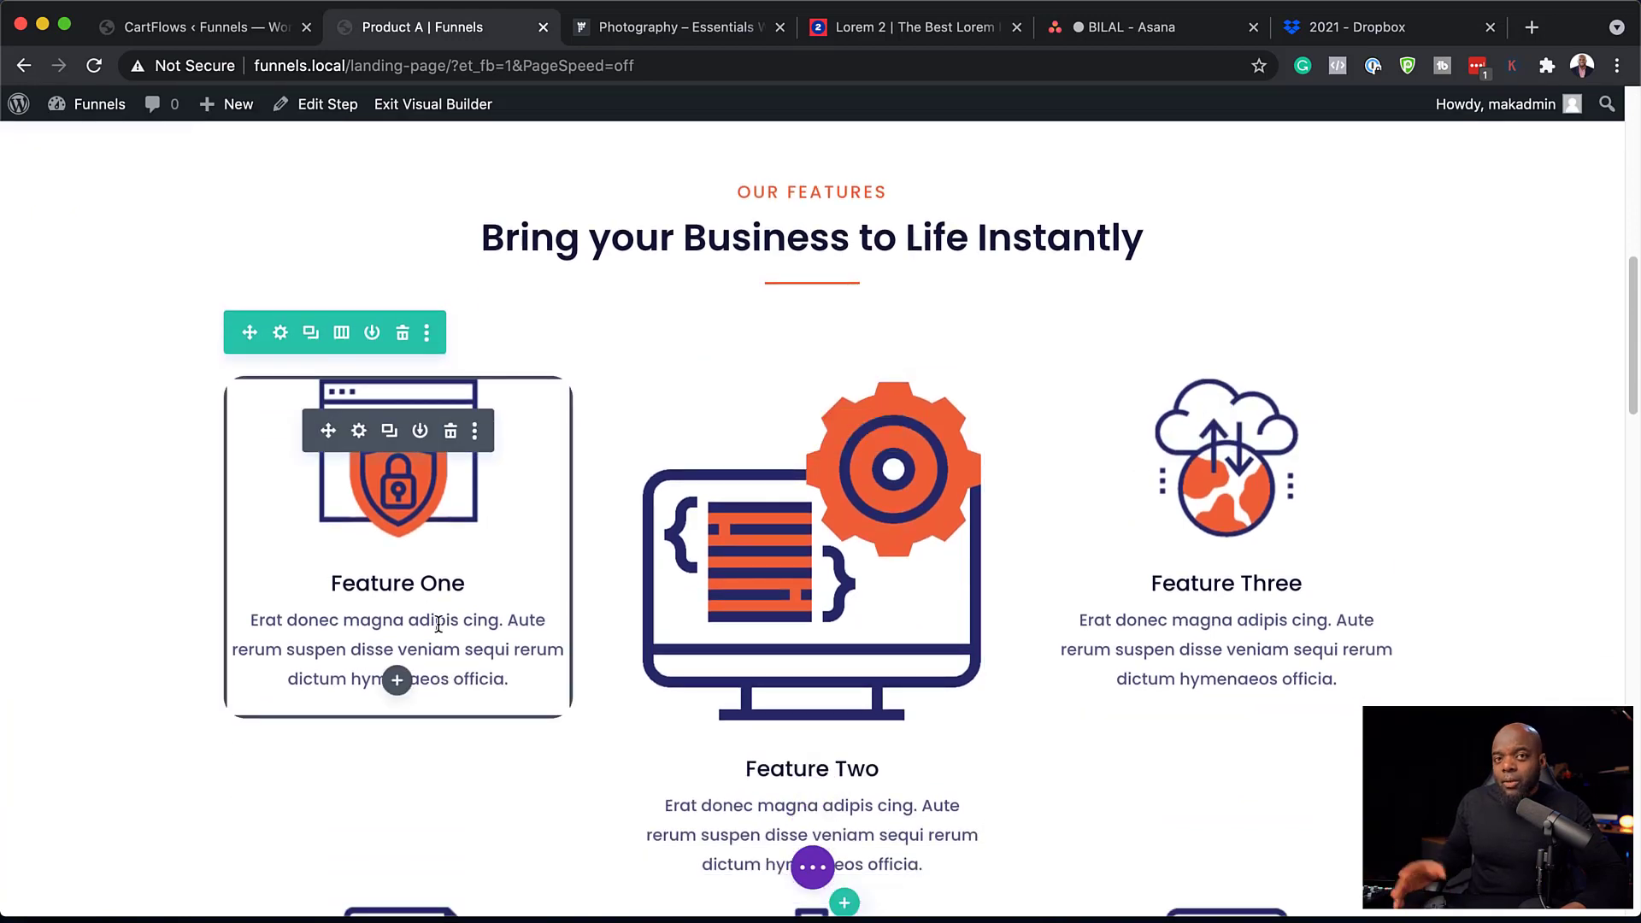
scroll(618, 551, down, 12)
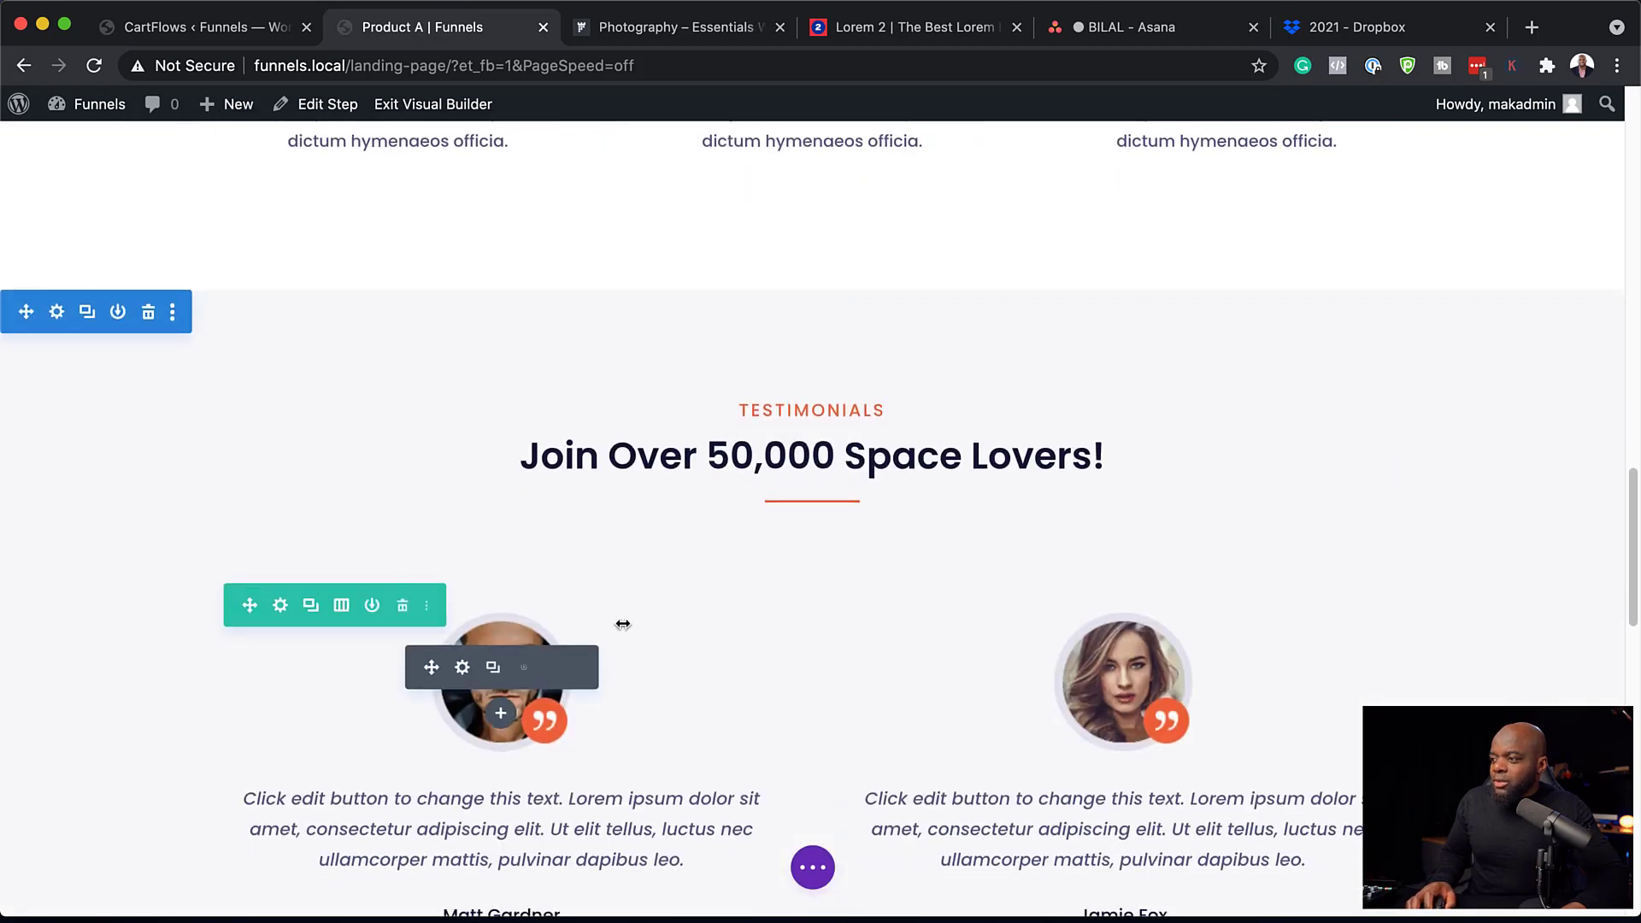
scroll(513, 599, down, 2)
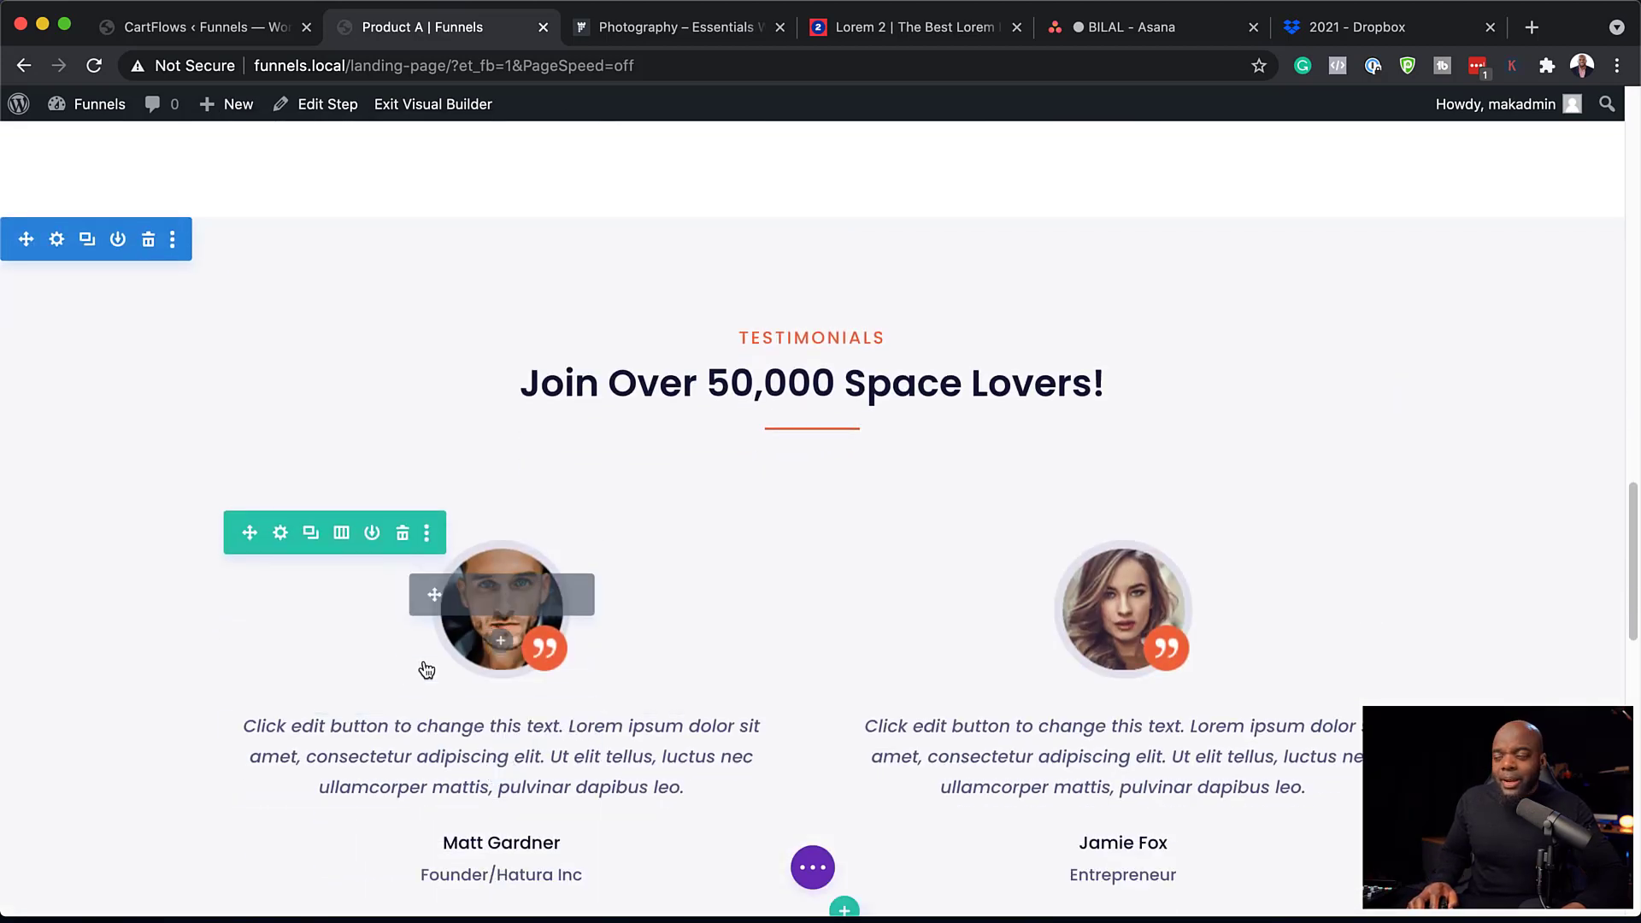
scroll(421, 613, down, 7)
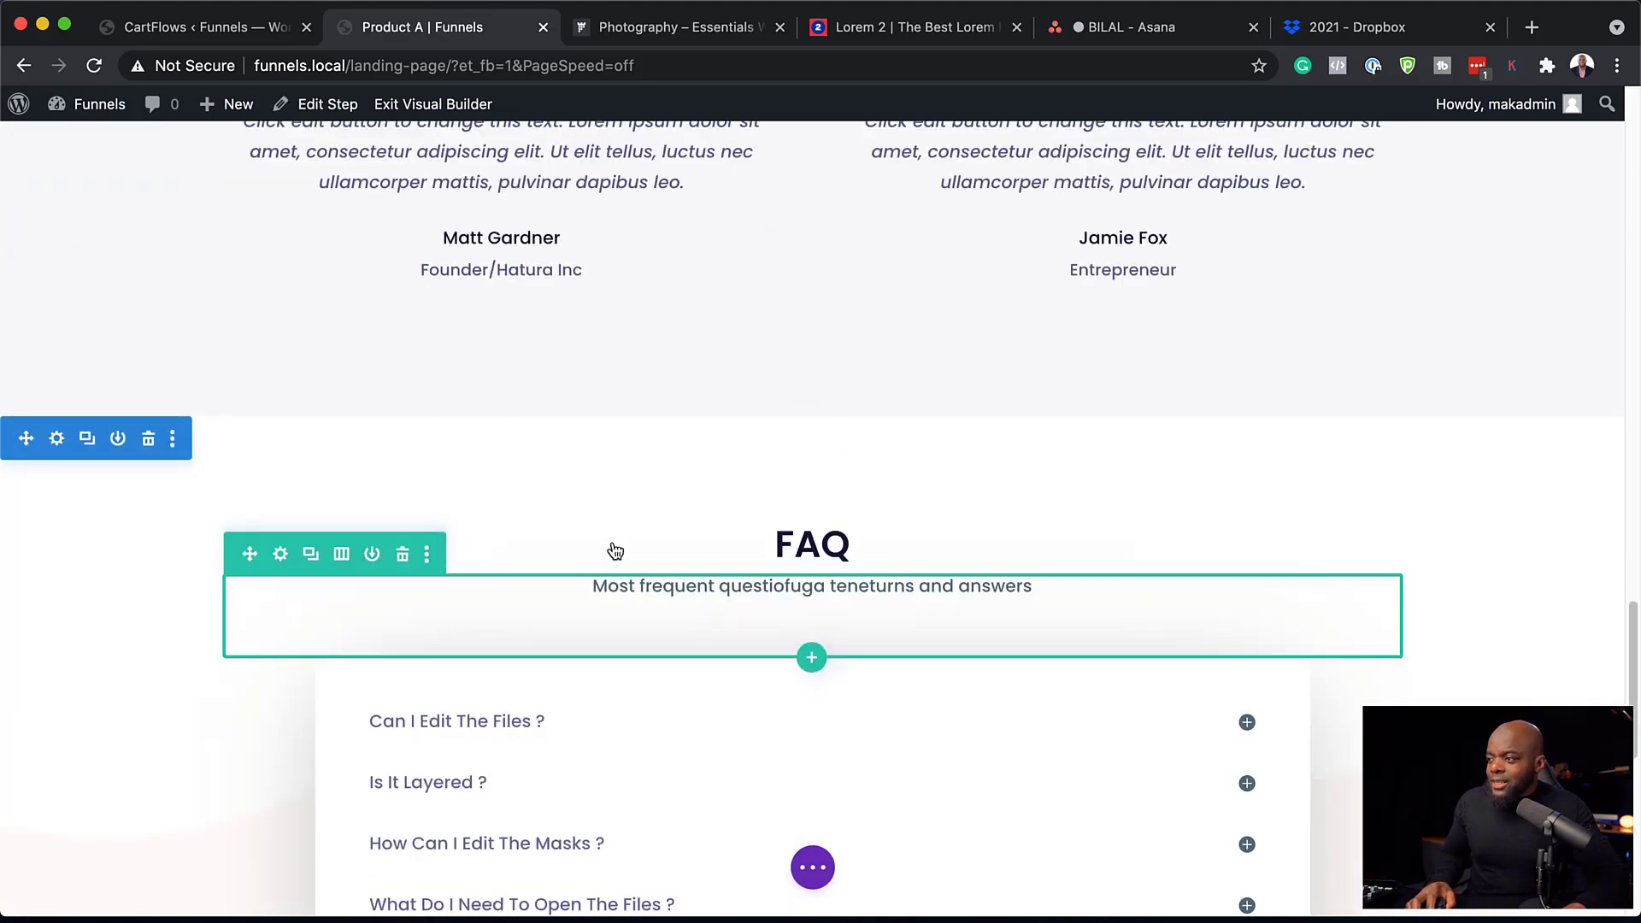
scroll(611, 543, down, 5)
scroll(613, 547, down, 5)
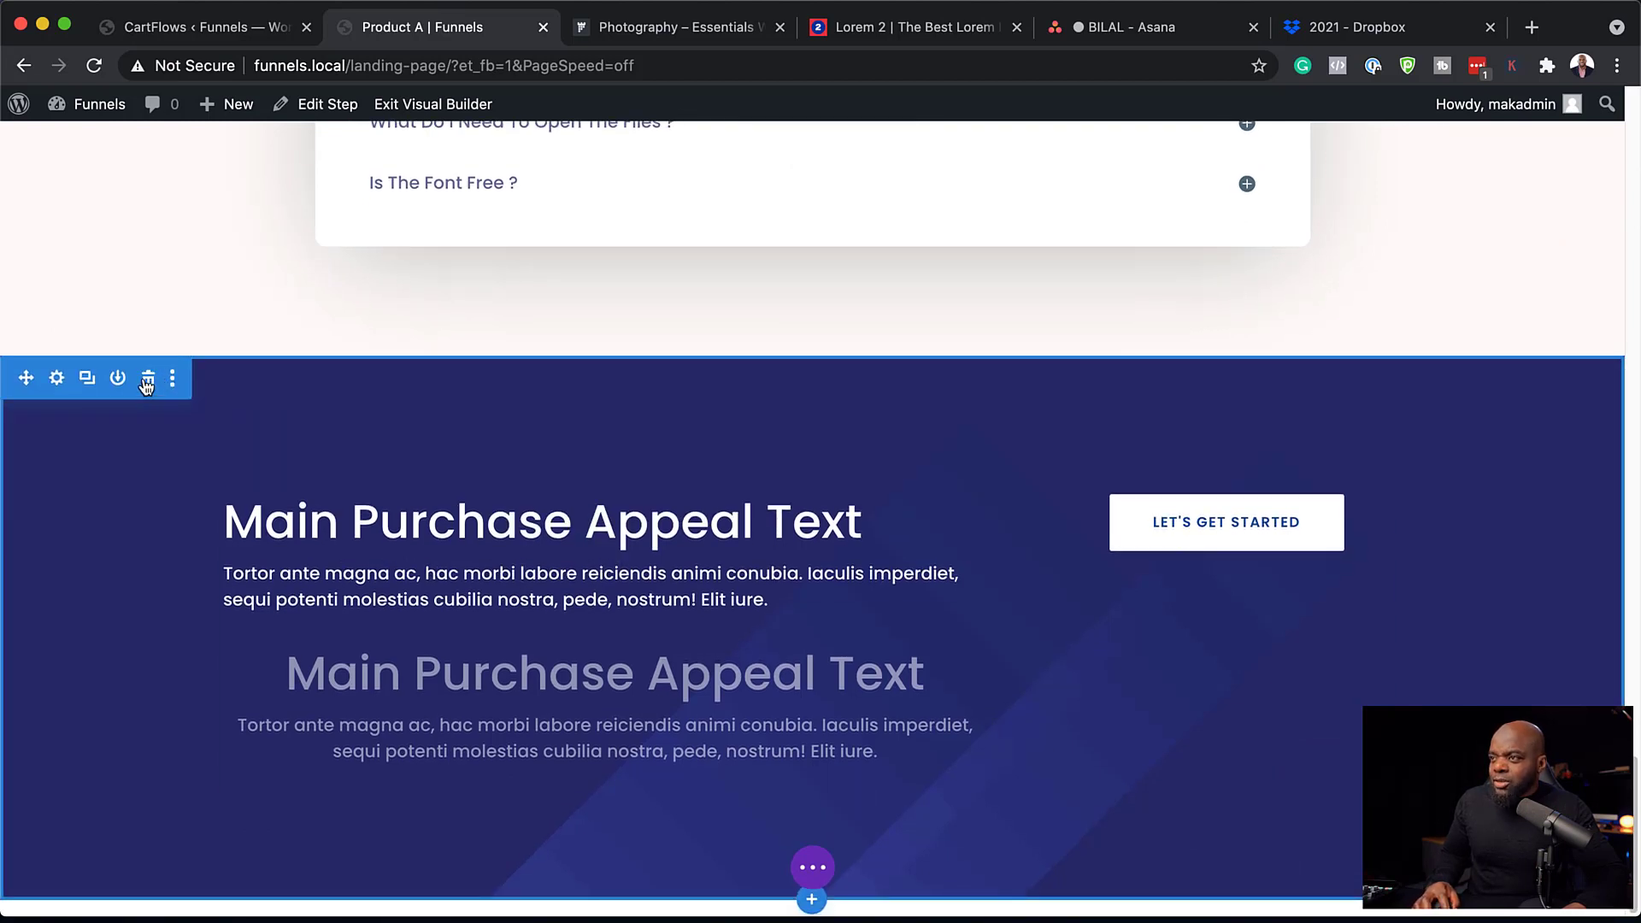
scroll(146, 388, up, 6)
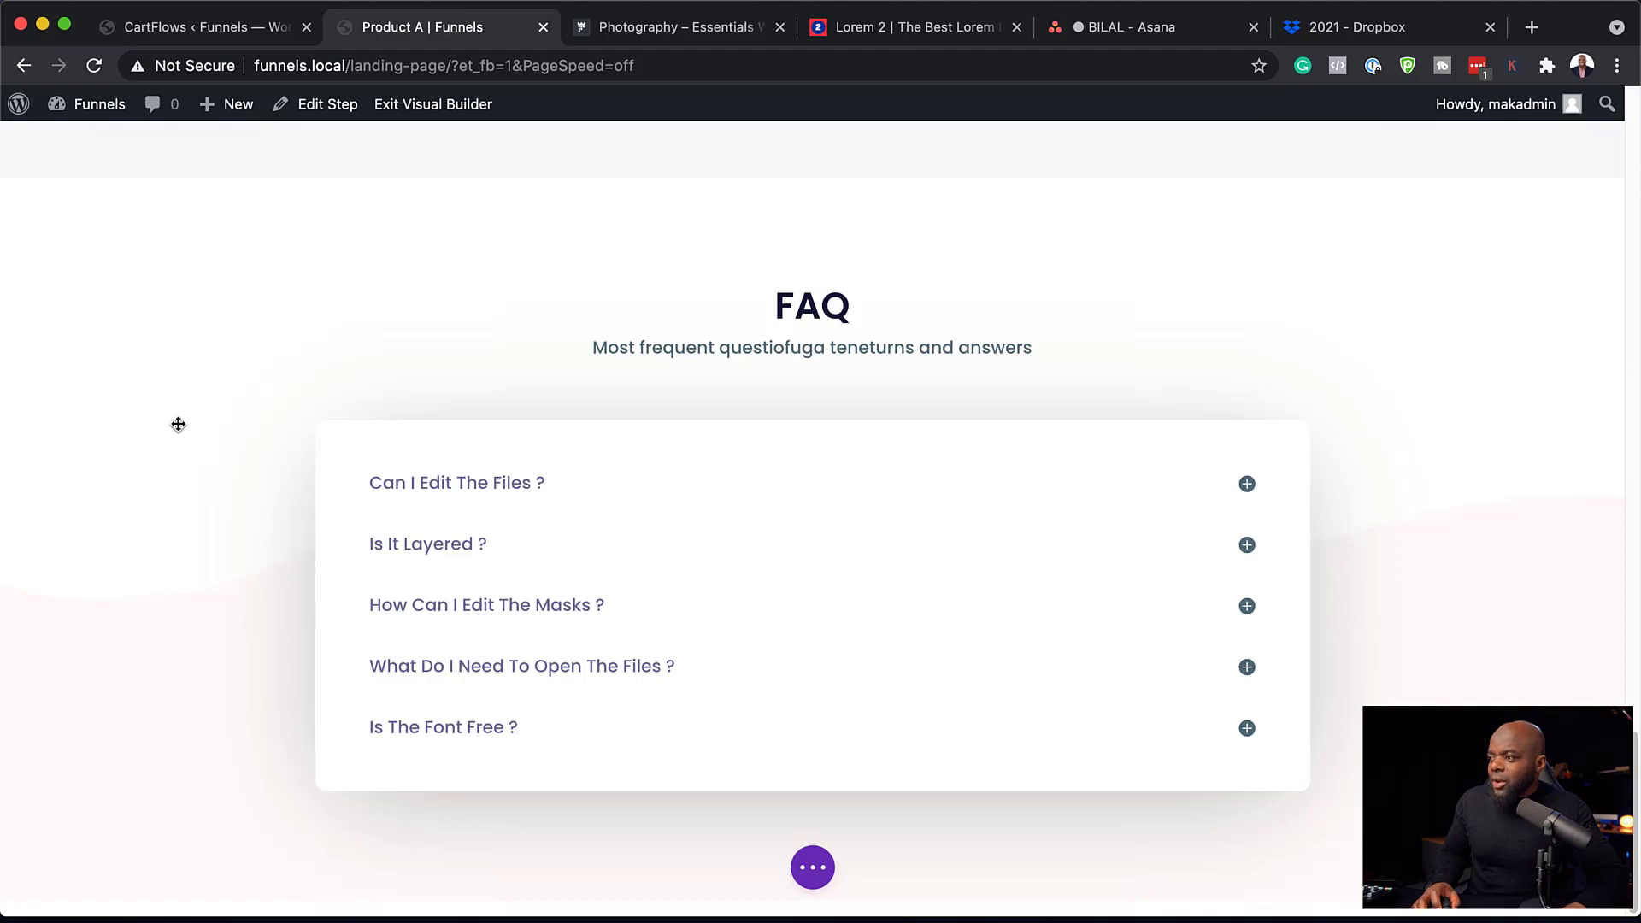
scroll(975, 535, up, 20)
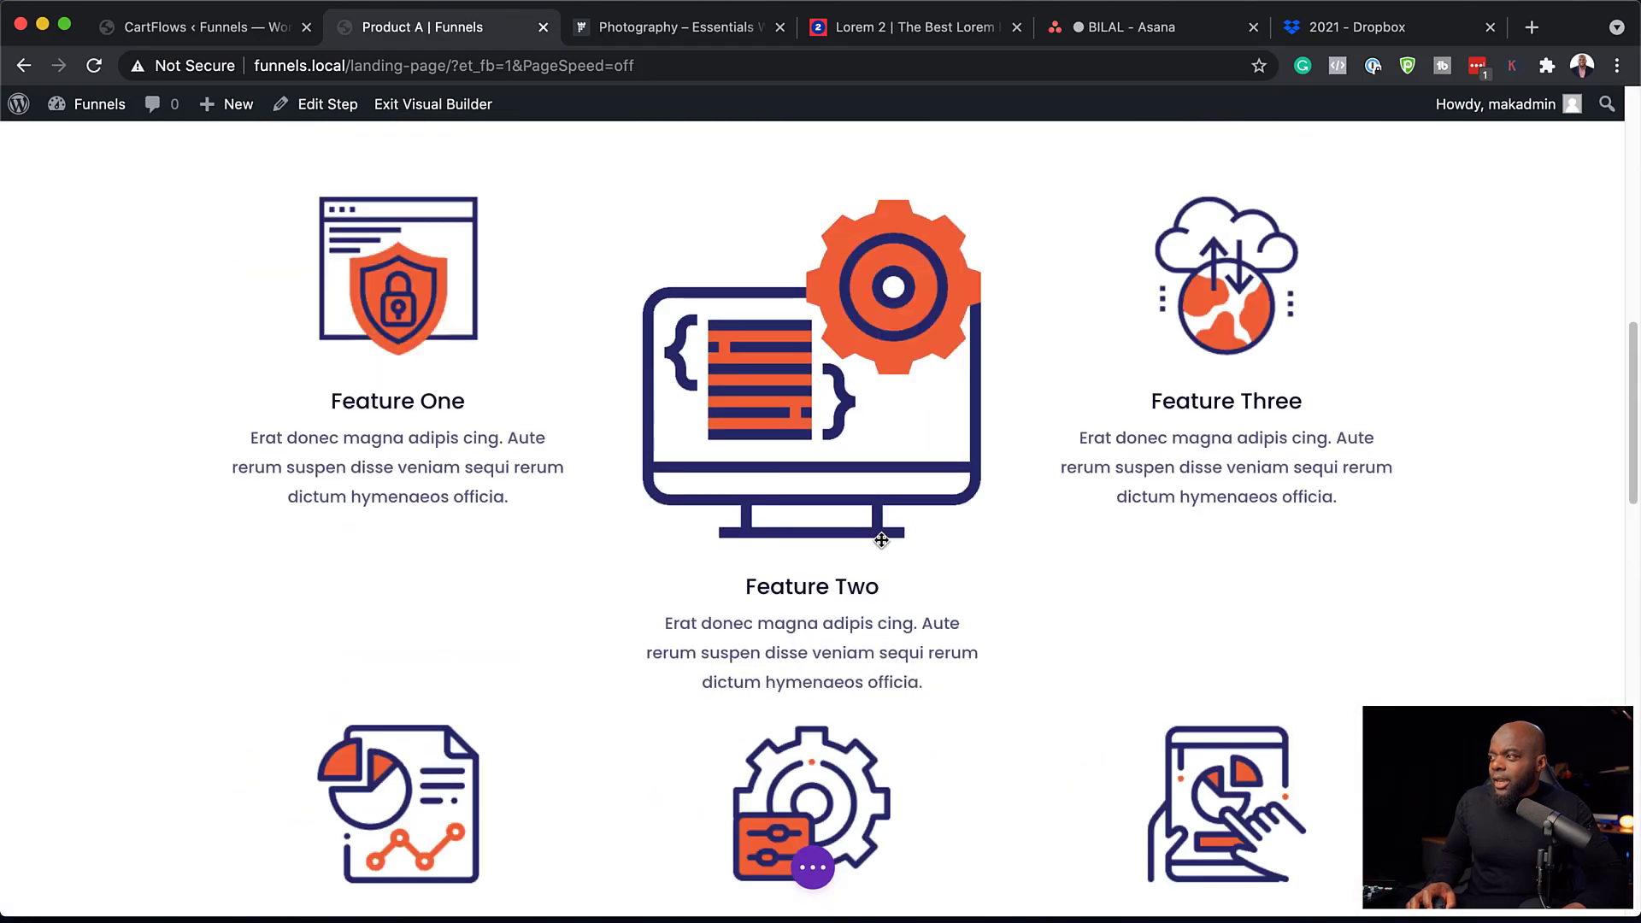
scroll(881, 540, up, 15)
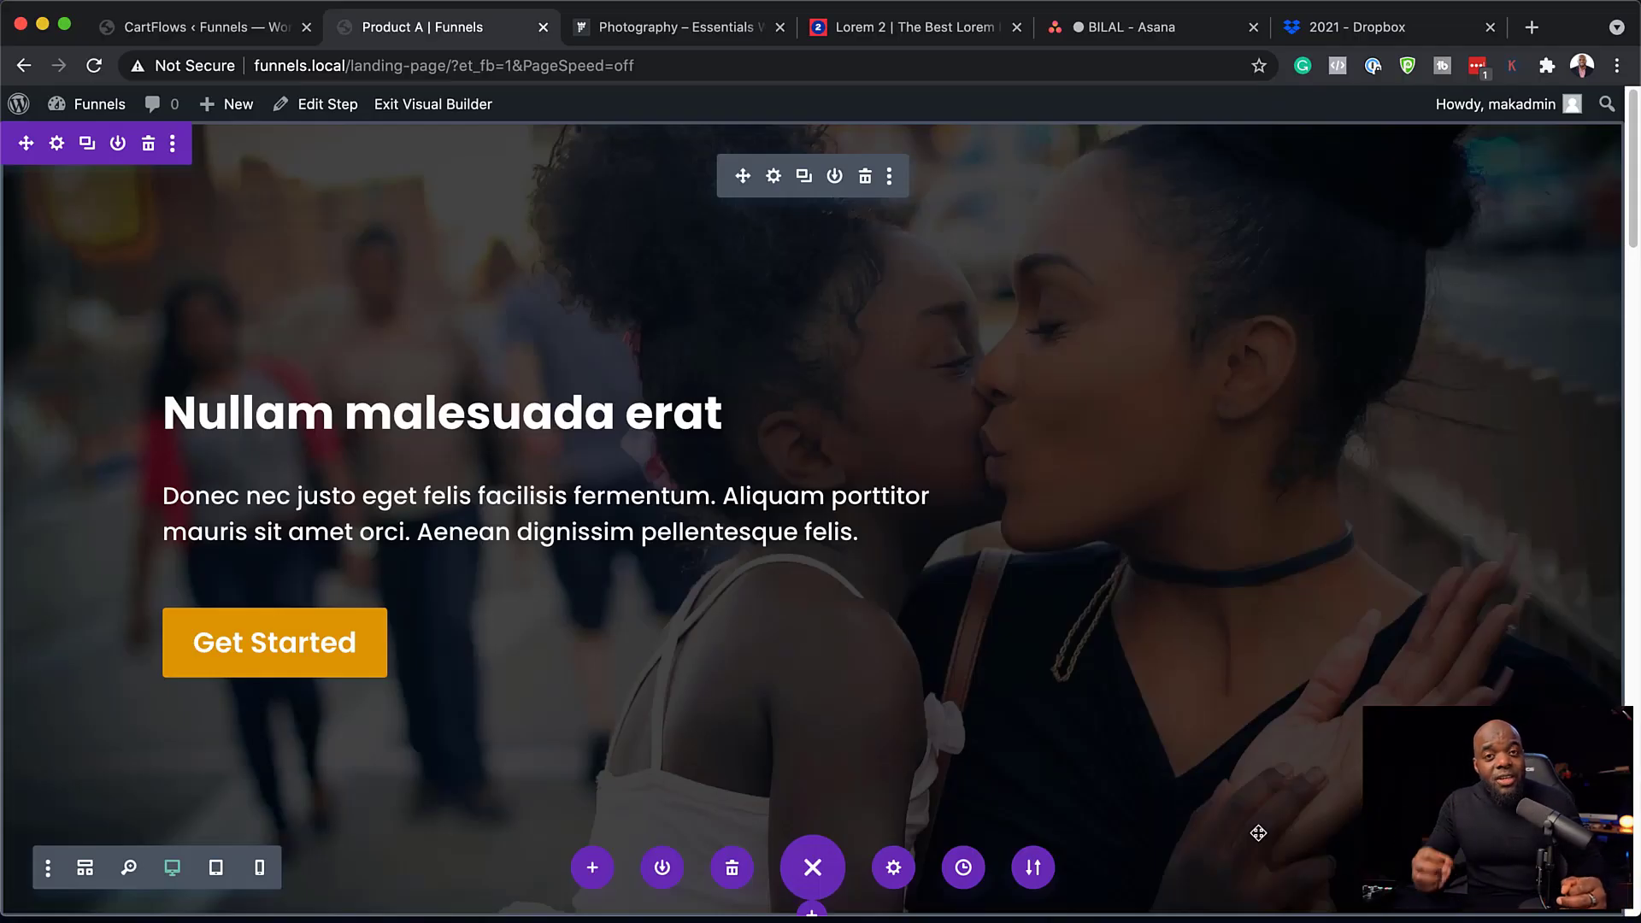
Exit the Visual Builder and scroll through the live landing page and back up.
click(458, 109)
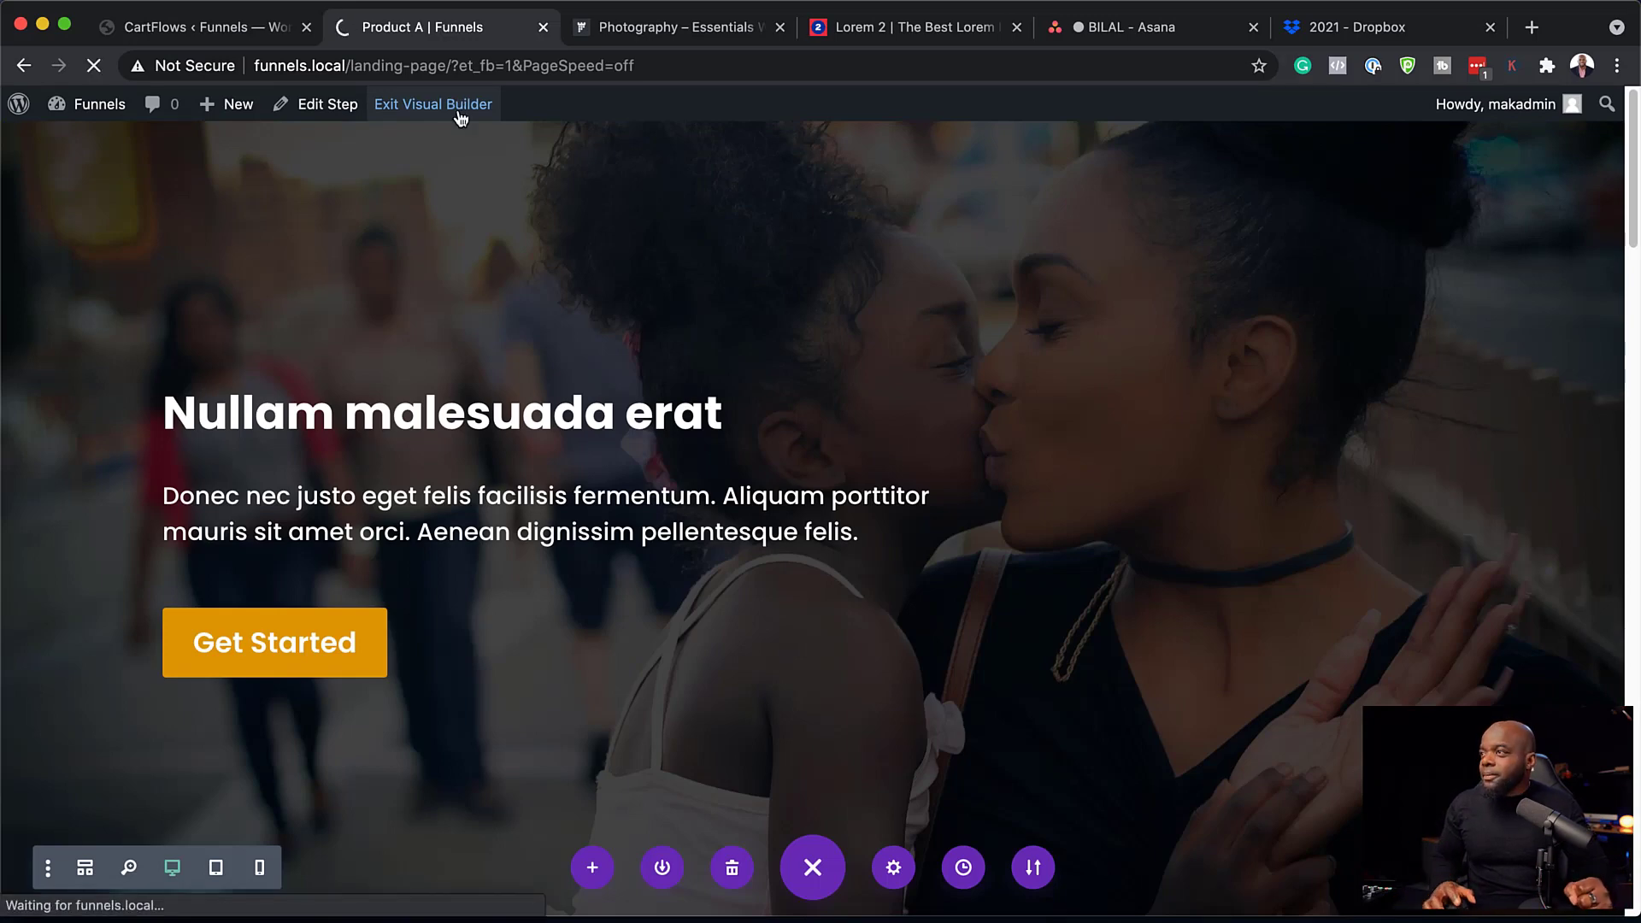
scroll(840, 483, down, 5)
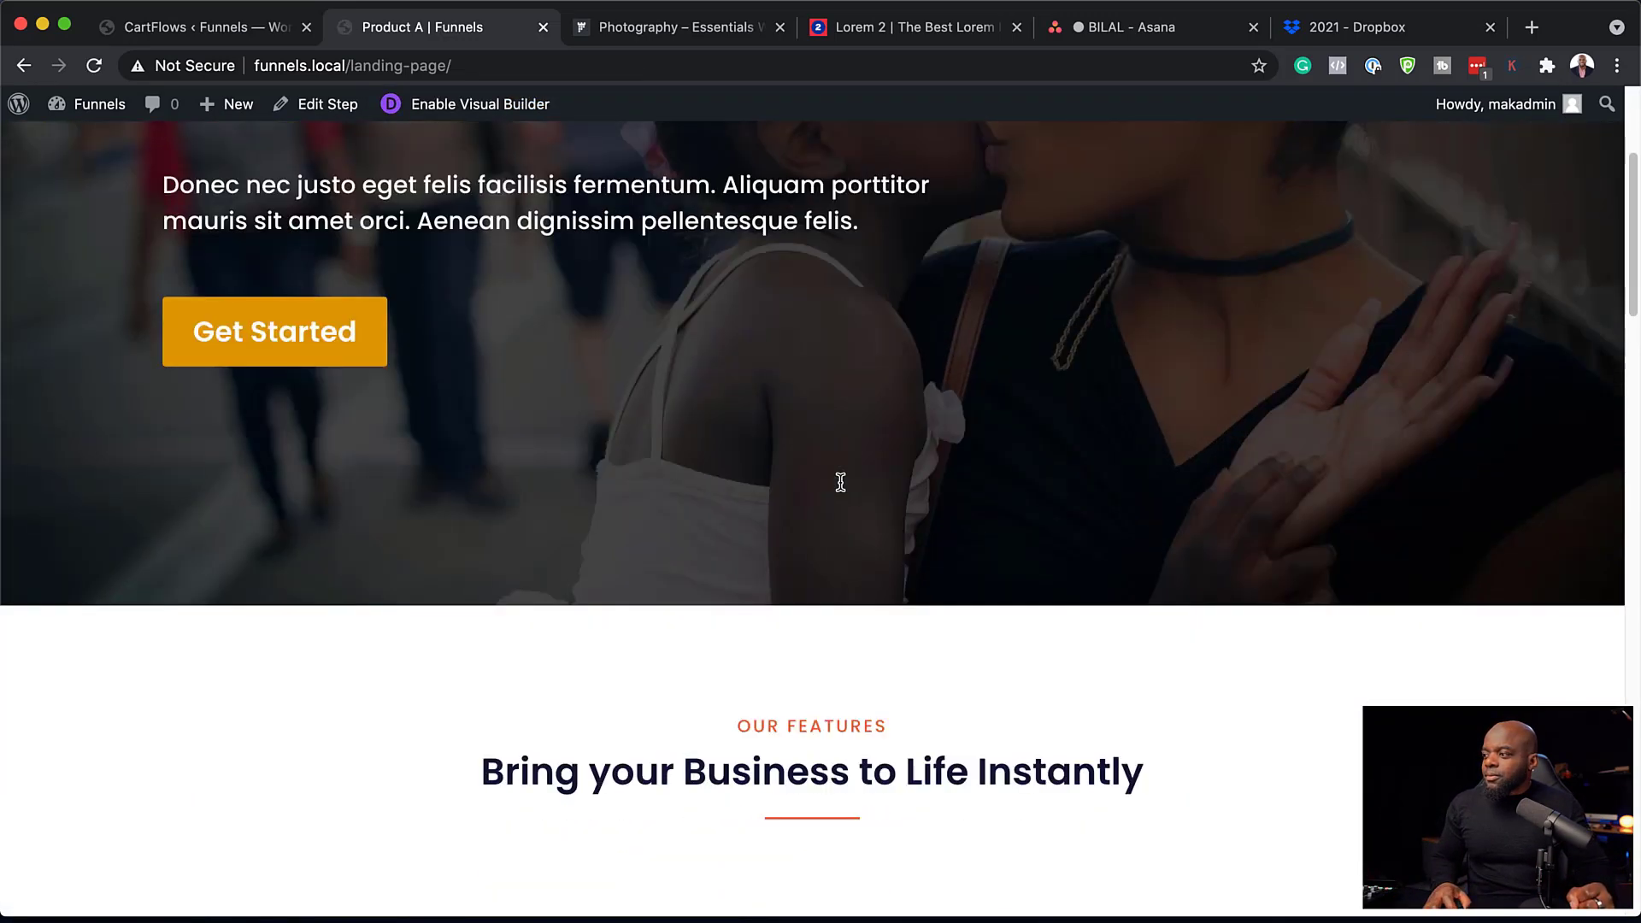
scroll(840, 483, down, 15)
scroll(840, 488, down, 15)
scroll(685, 557, down, 5)
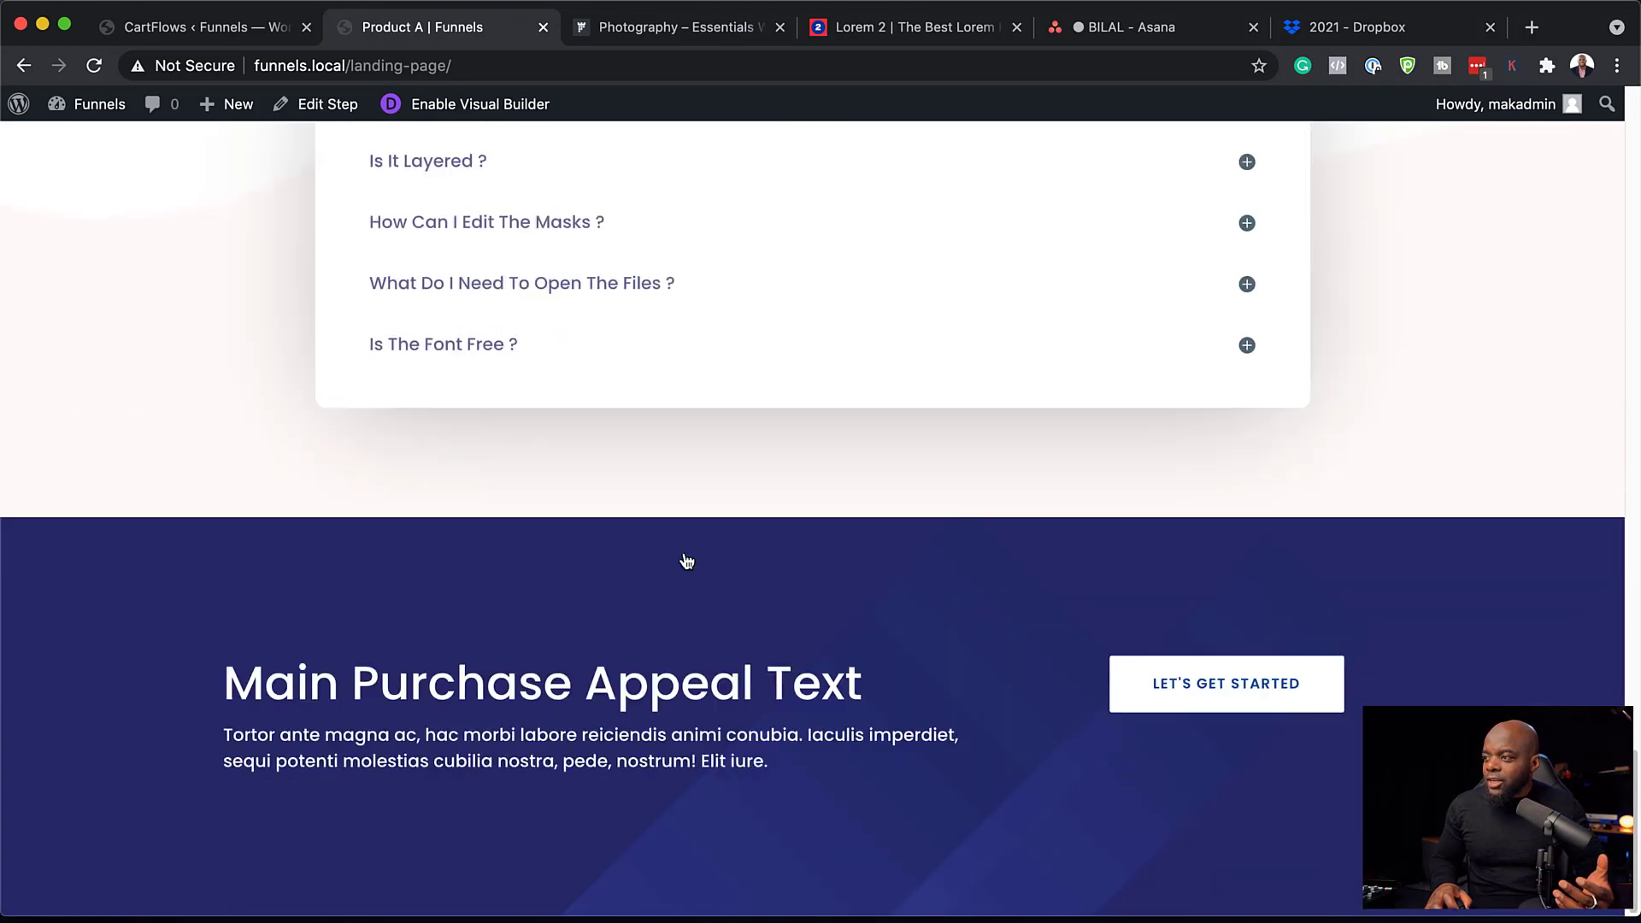
scroll(683, 552, up, 20)
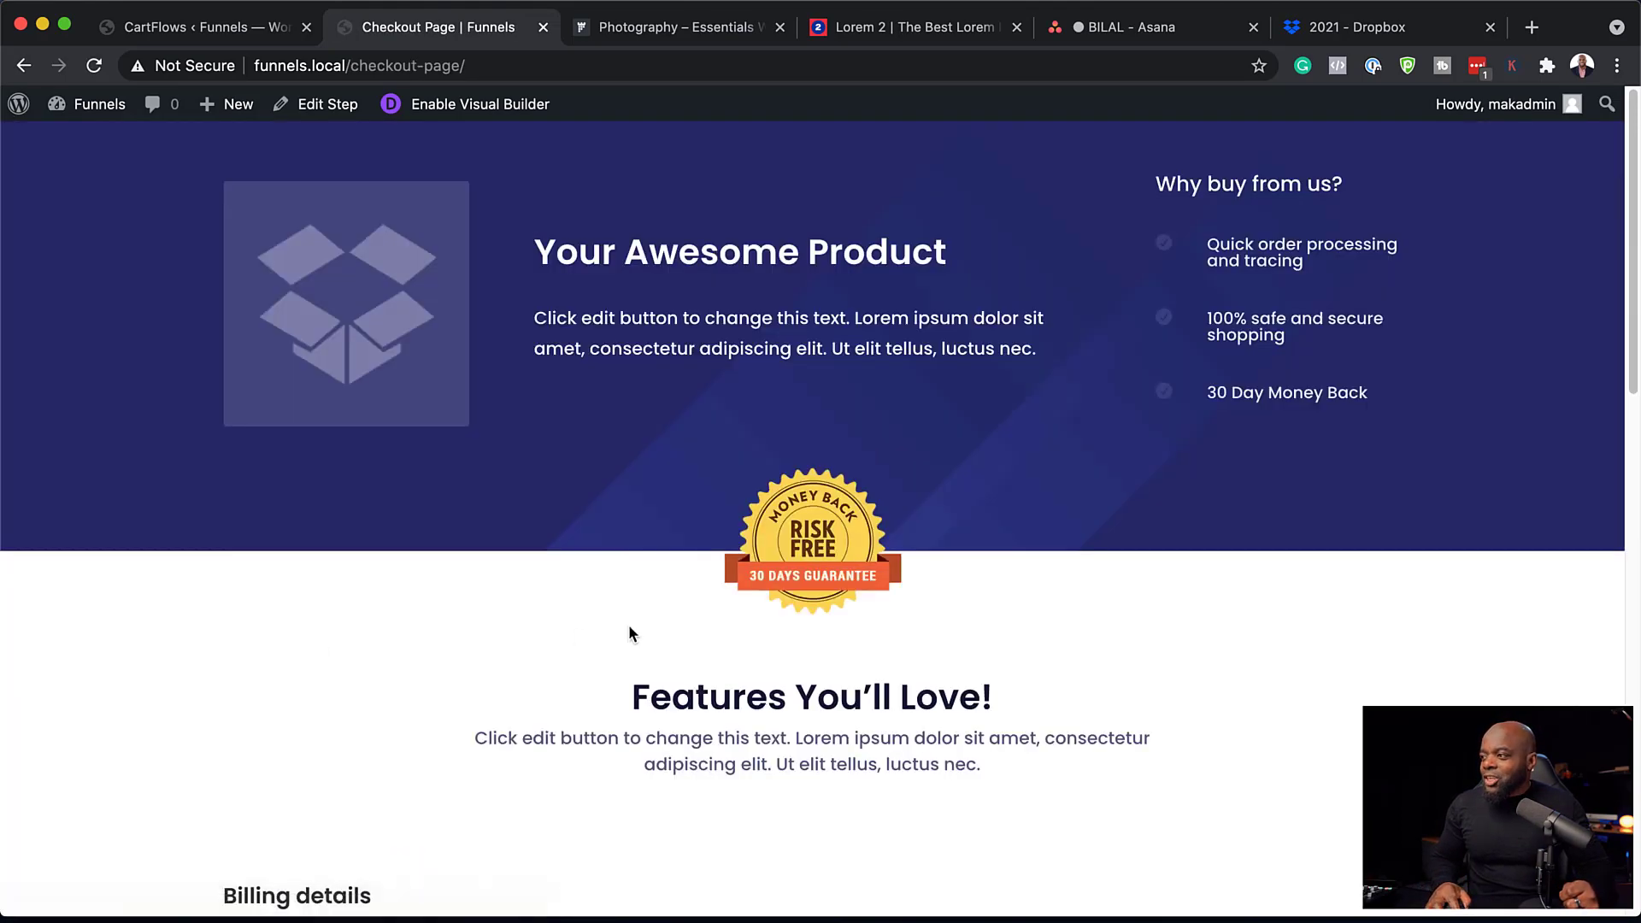
Review the checkout page's Billing details and Your order, then return to the CartFlows admin.
scroll(607, 611, down, 2)
scroll(585, 602, down, 5)
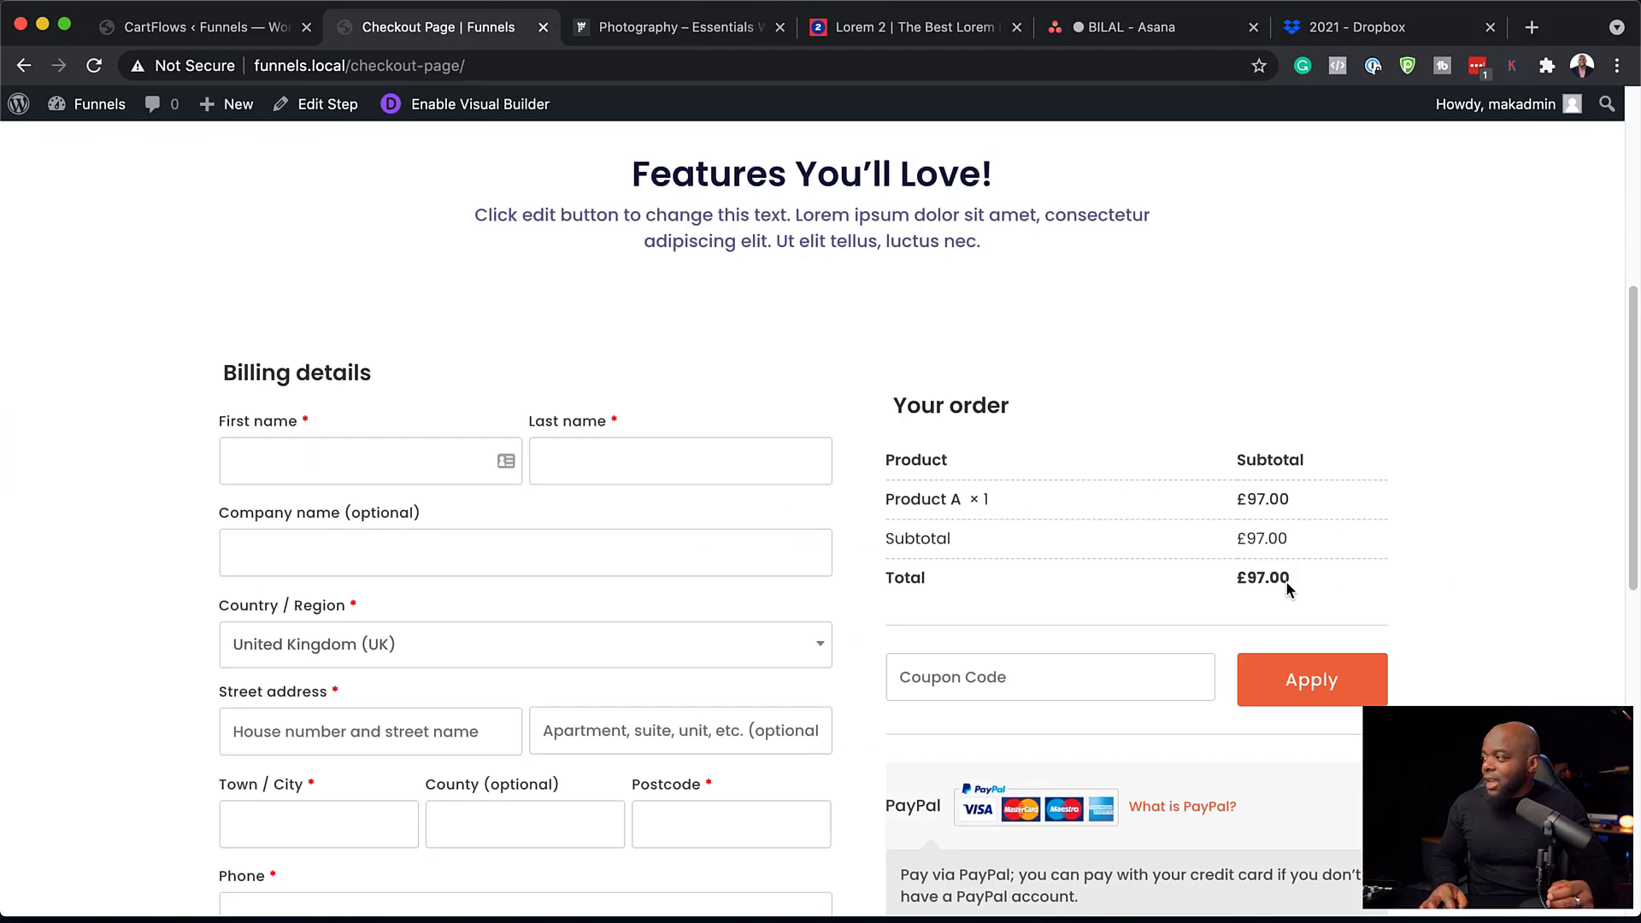
scroll(1346, 607, down, 5)
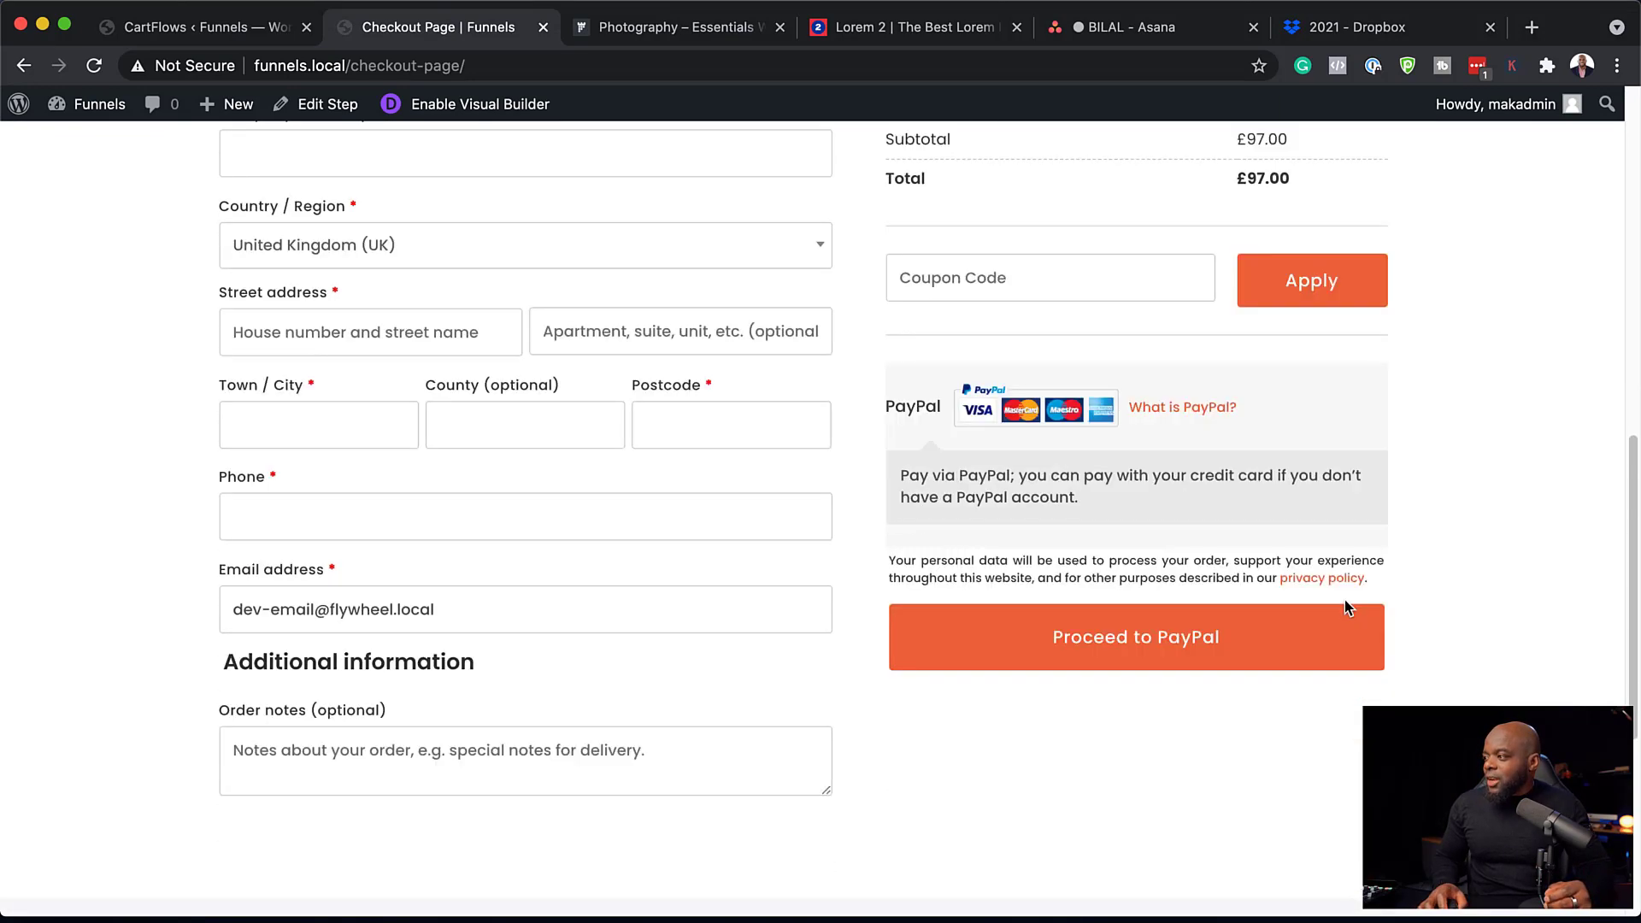
scroll(621, 536, up, 11)
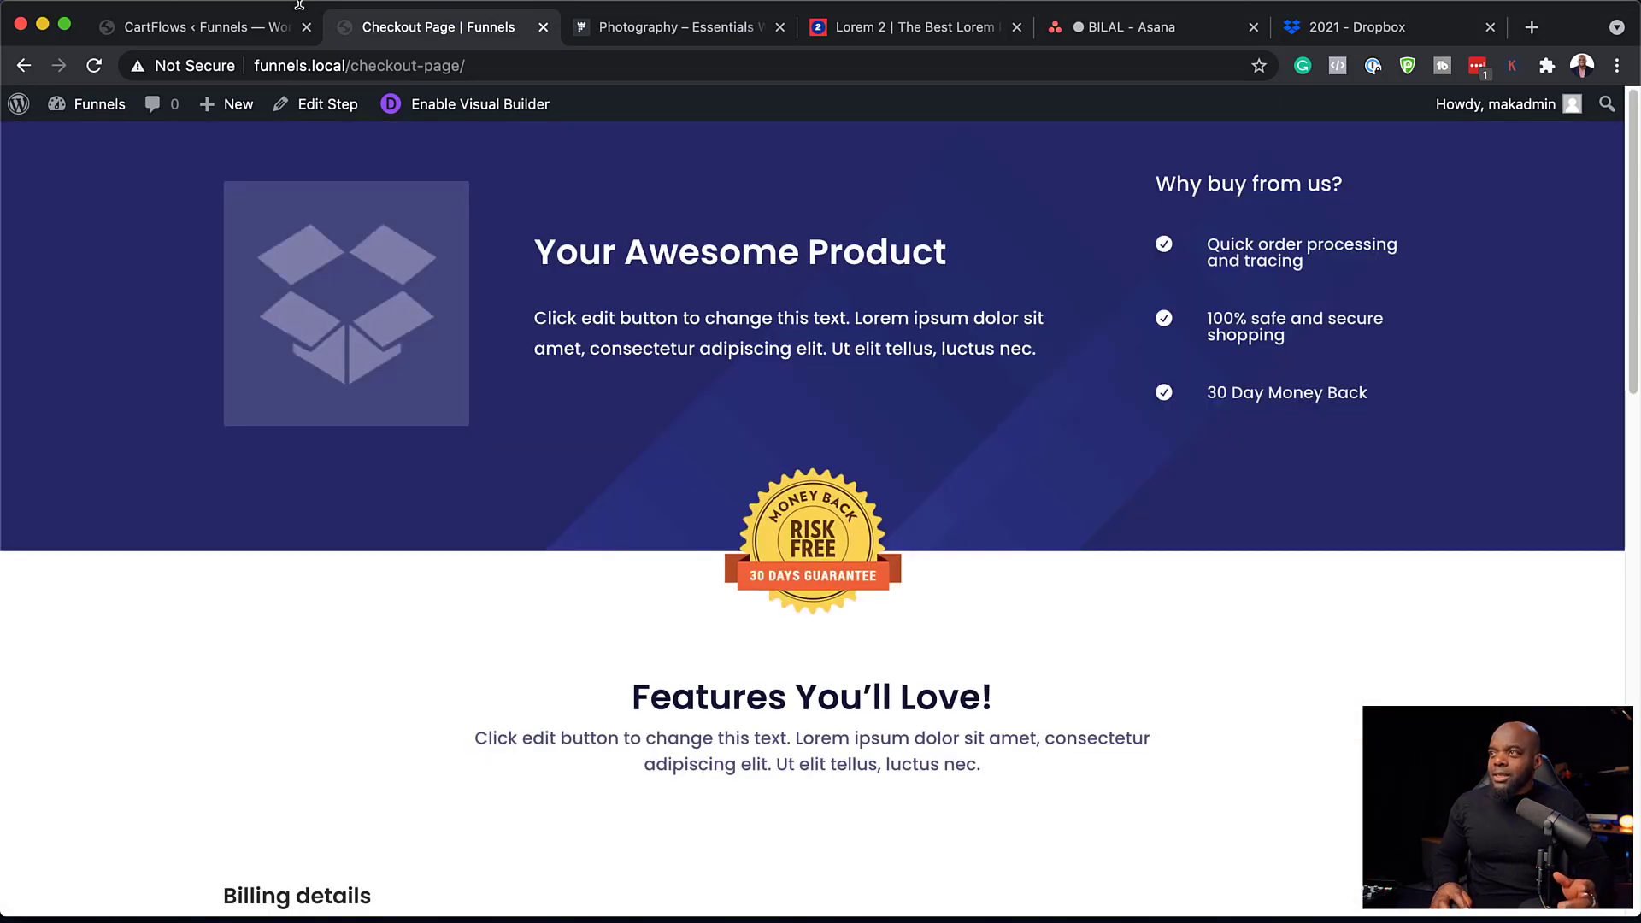
click(207, 29)
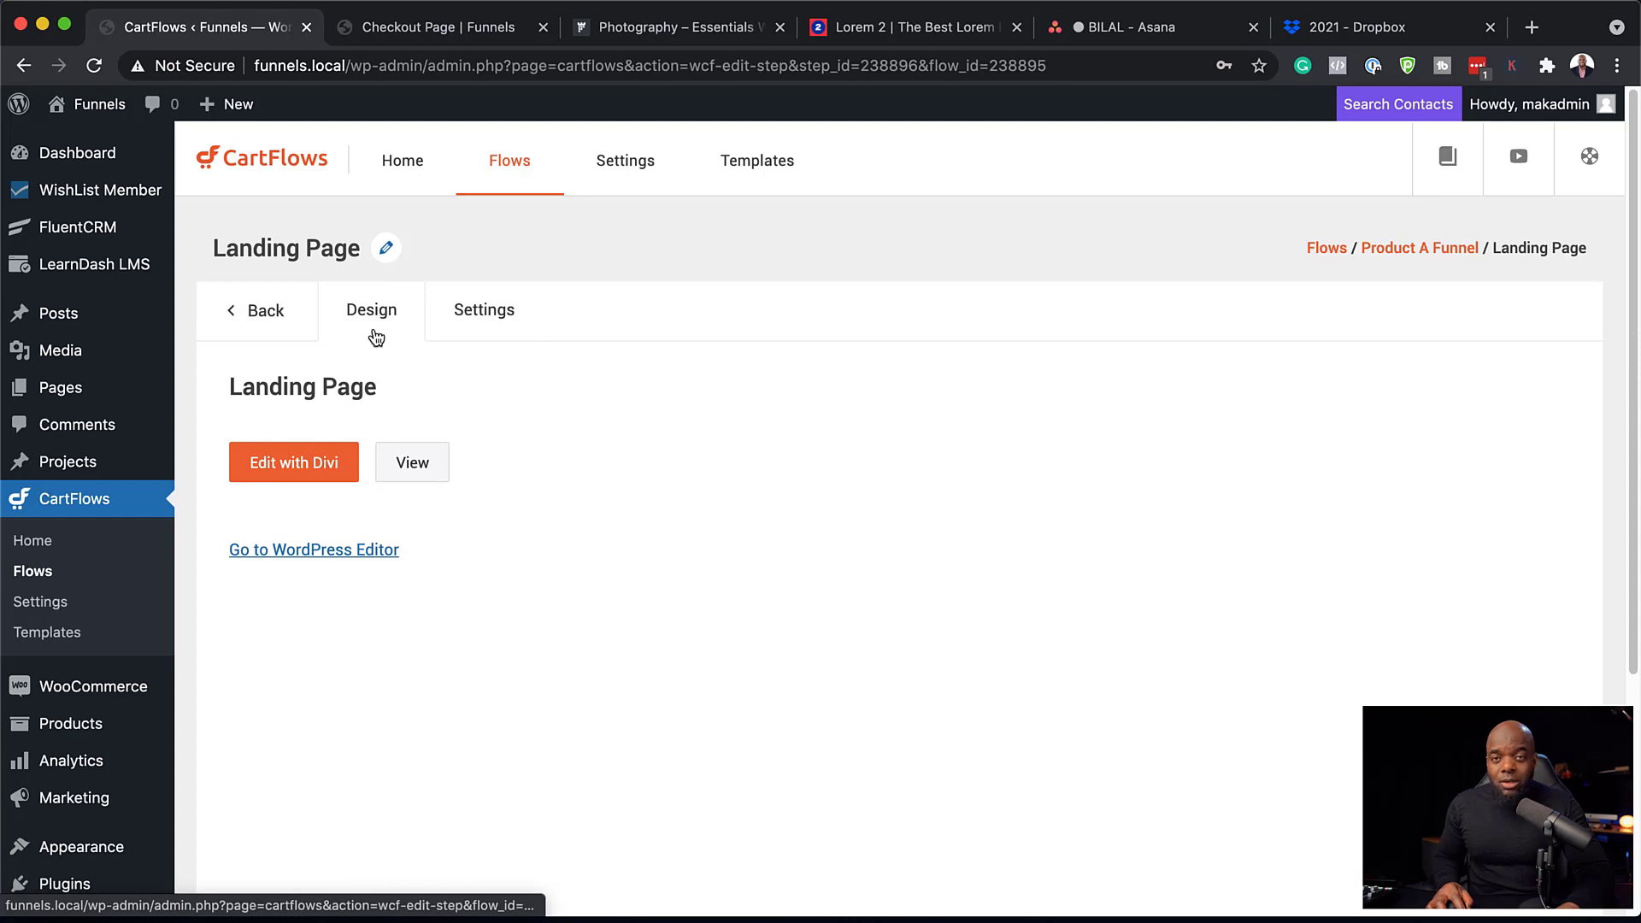
Go back to the Product A Funnel steps, edit the Checkout Page step, then return to the live checkout.
click(275, 319)
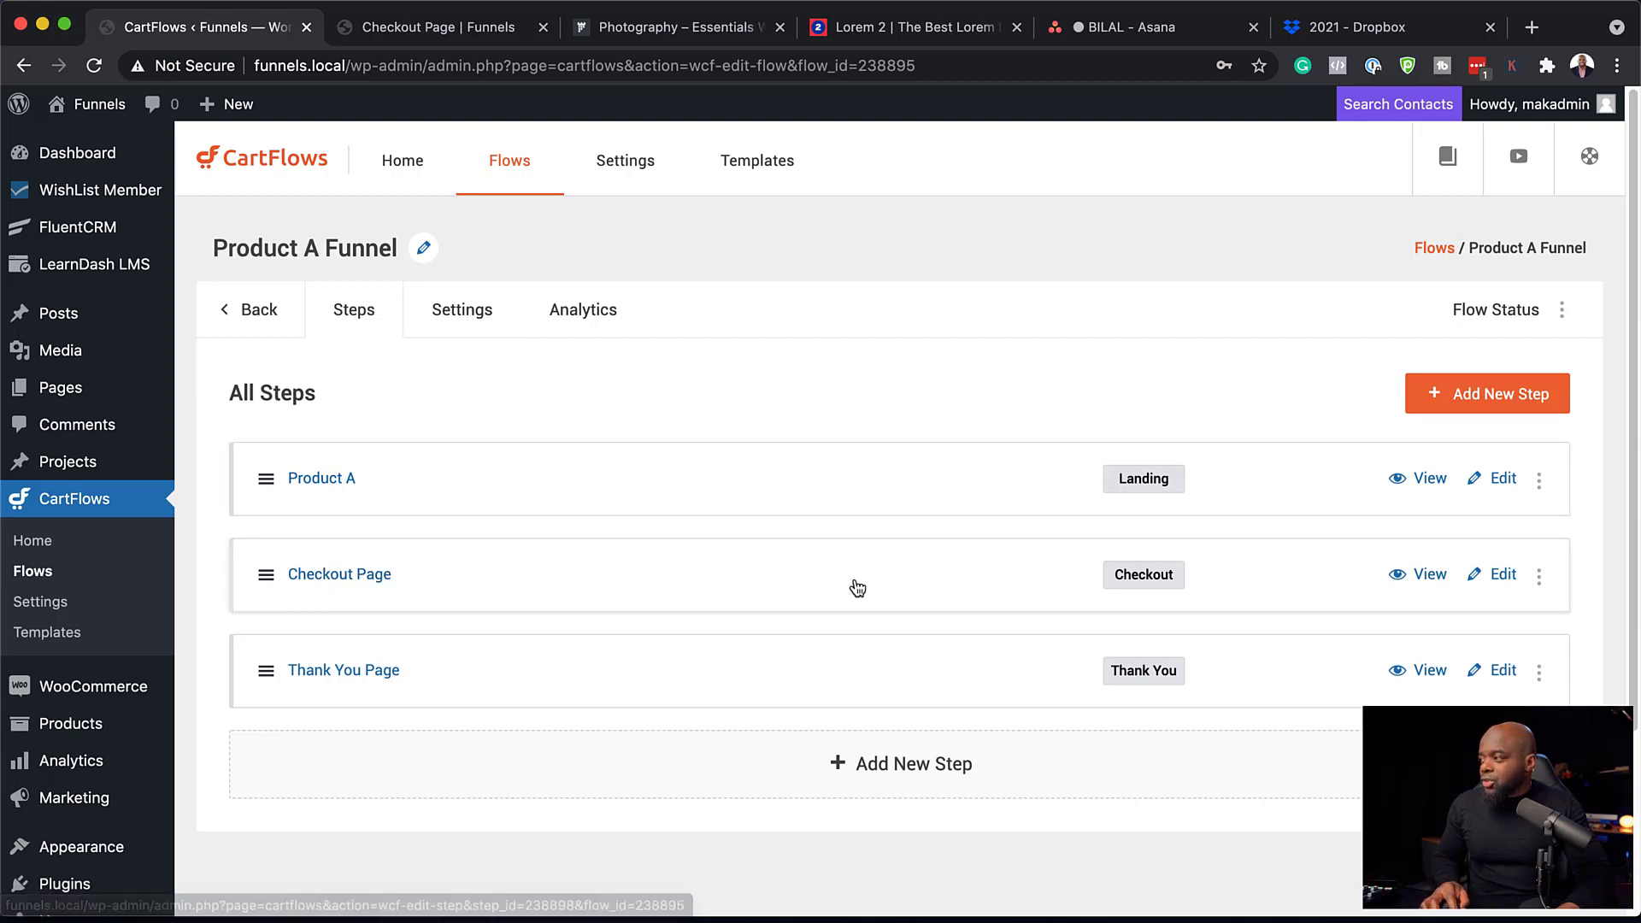
click(1507, 581)
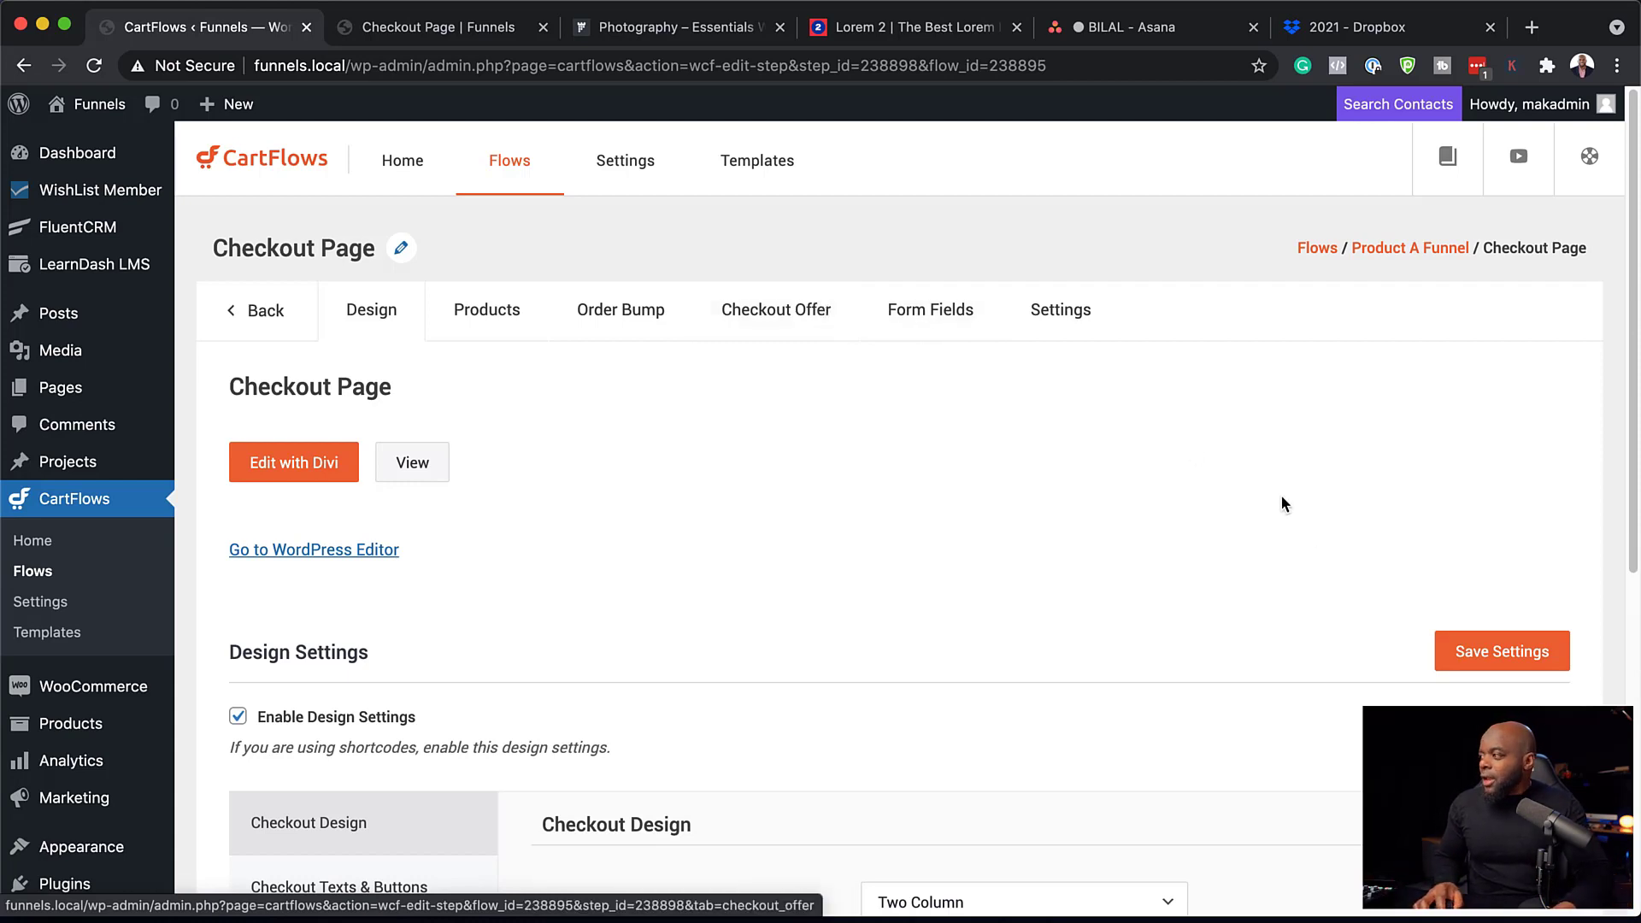
click(407, 35)
scroll(632, 513, down, 6)
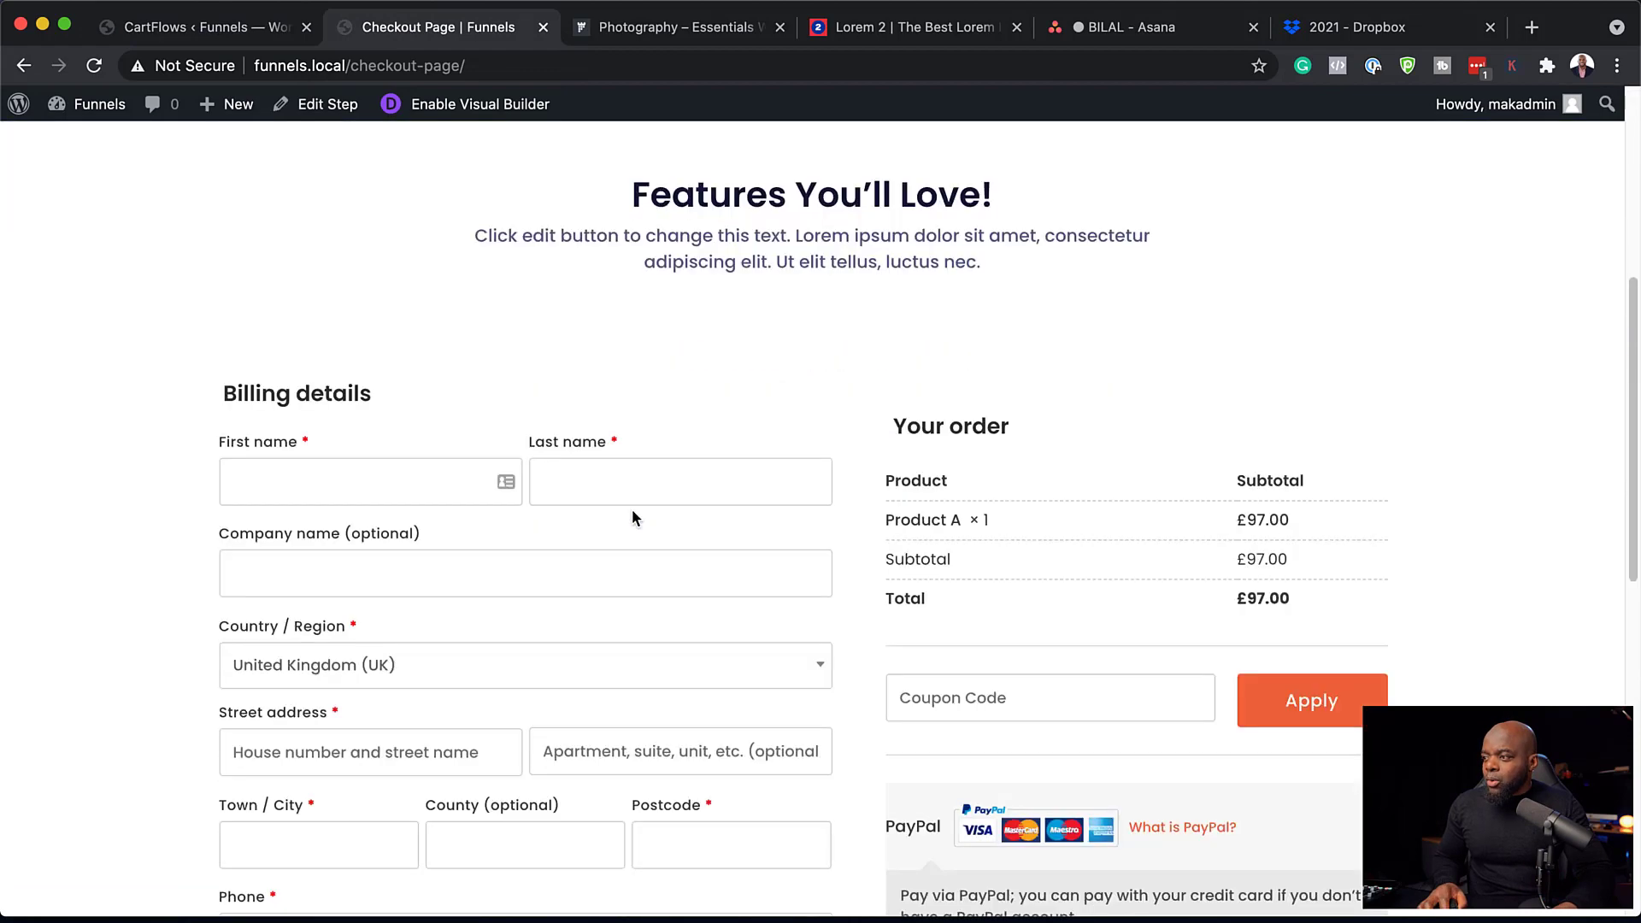
scroll(633, 513, down, 3)
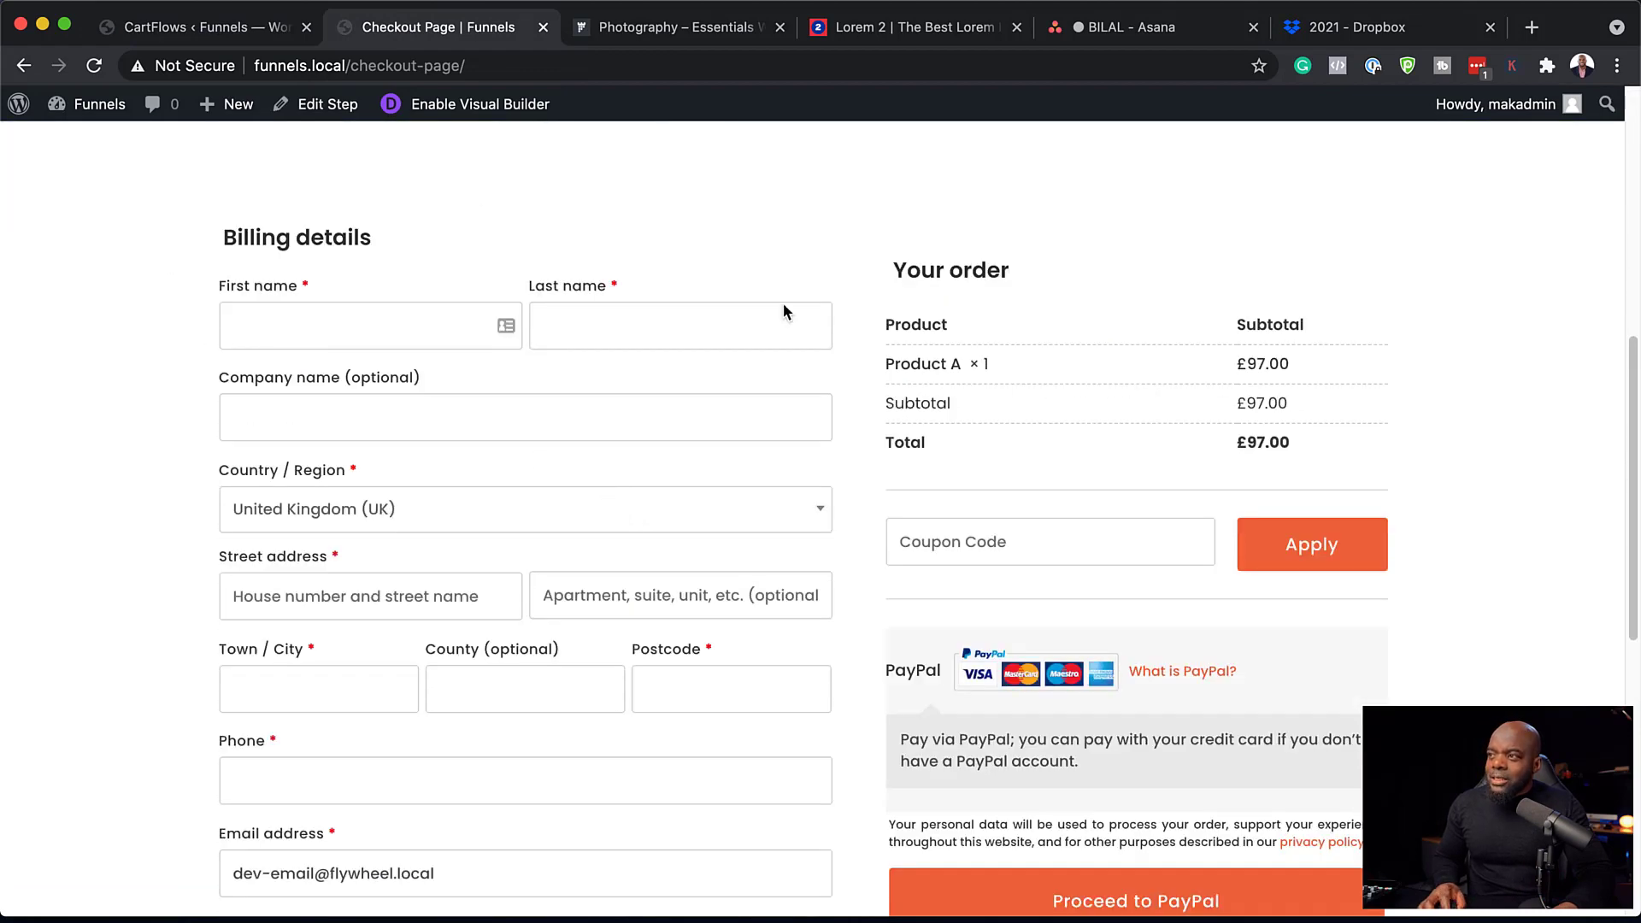
scroll(469, 716, down, 3)
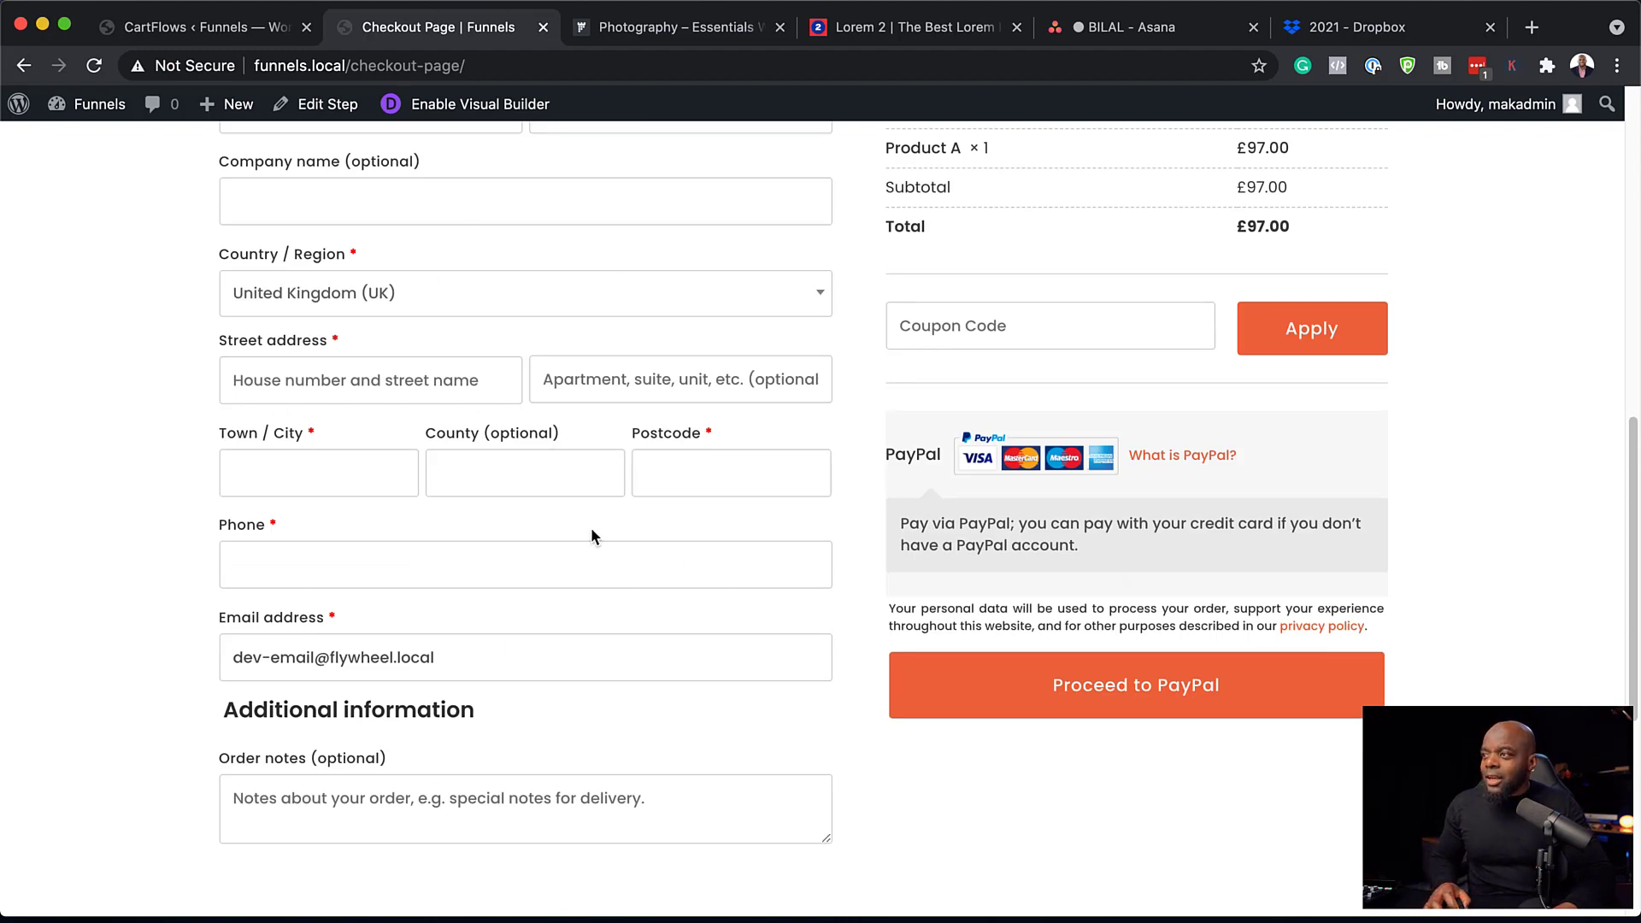
click(211, 30)
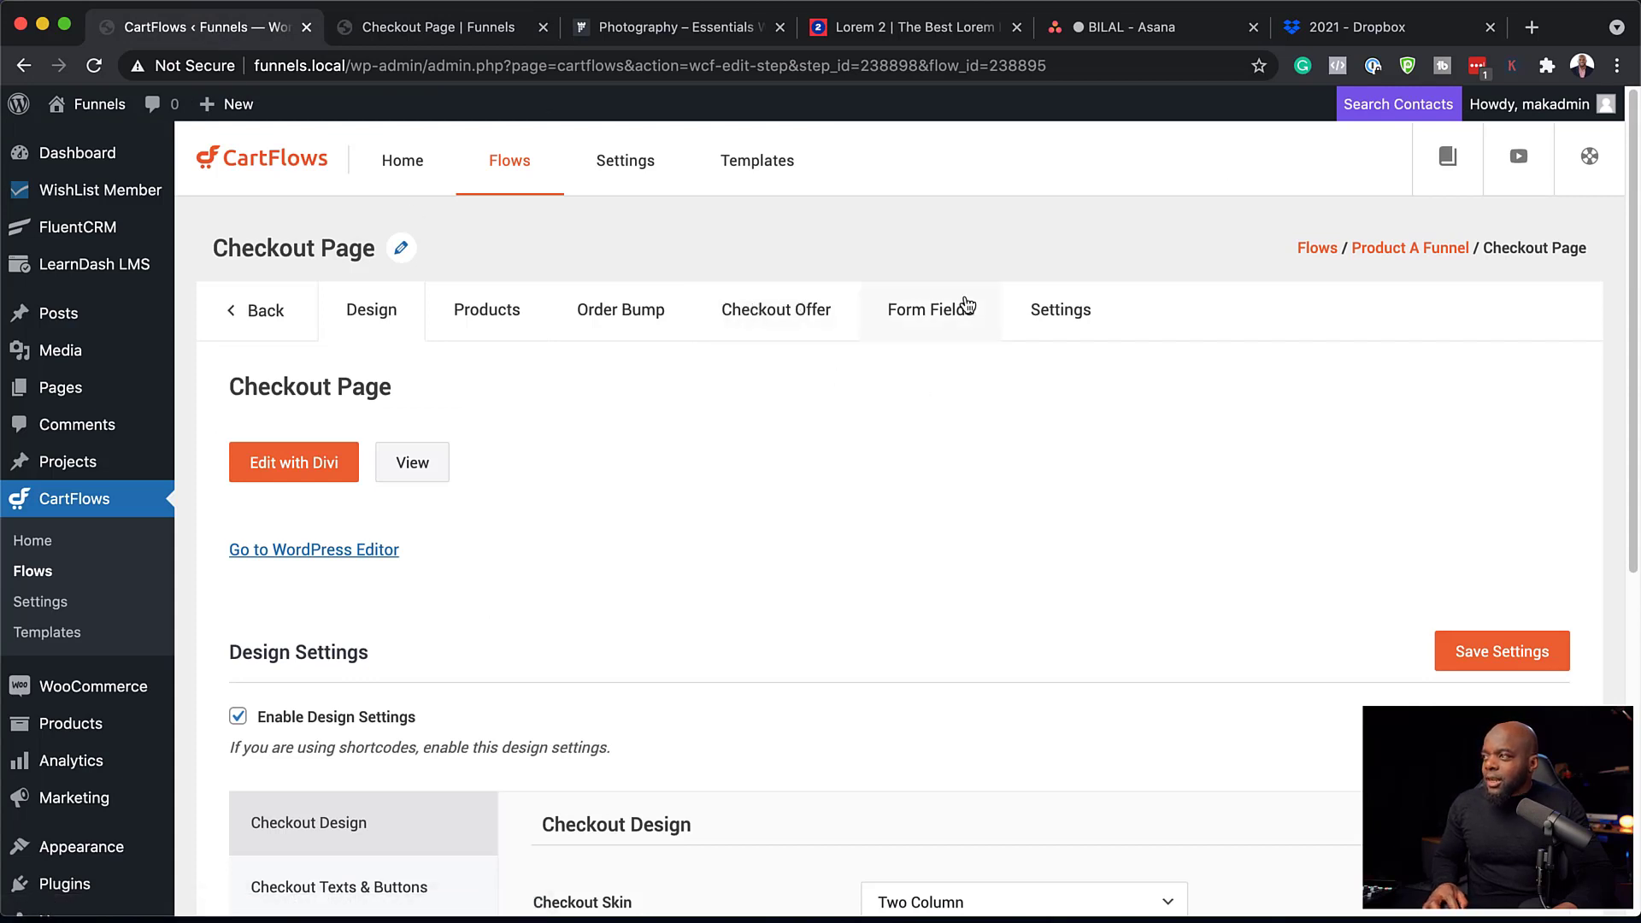
Enable custom checkout form fields and remove the coupon and additional information fields.
click(927, 319)
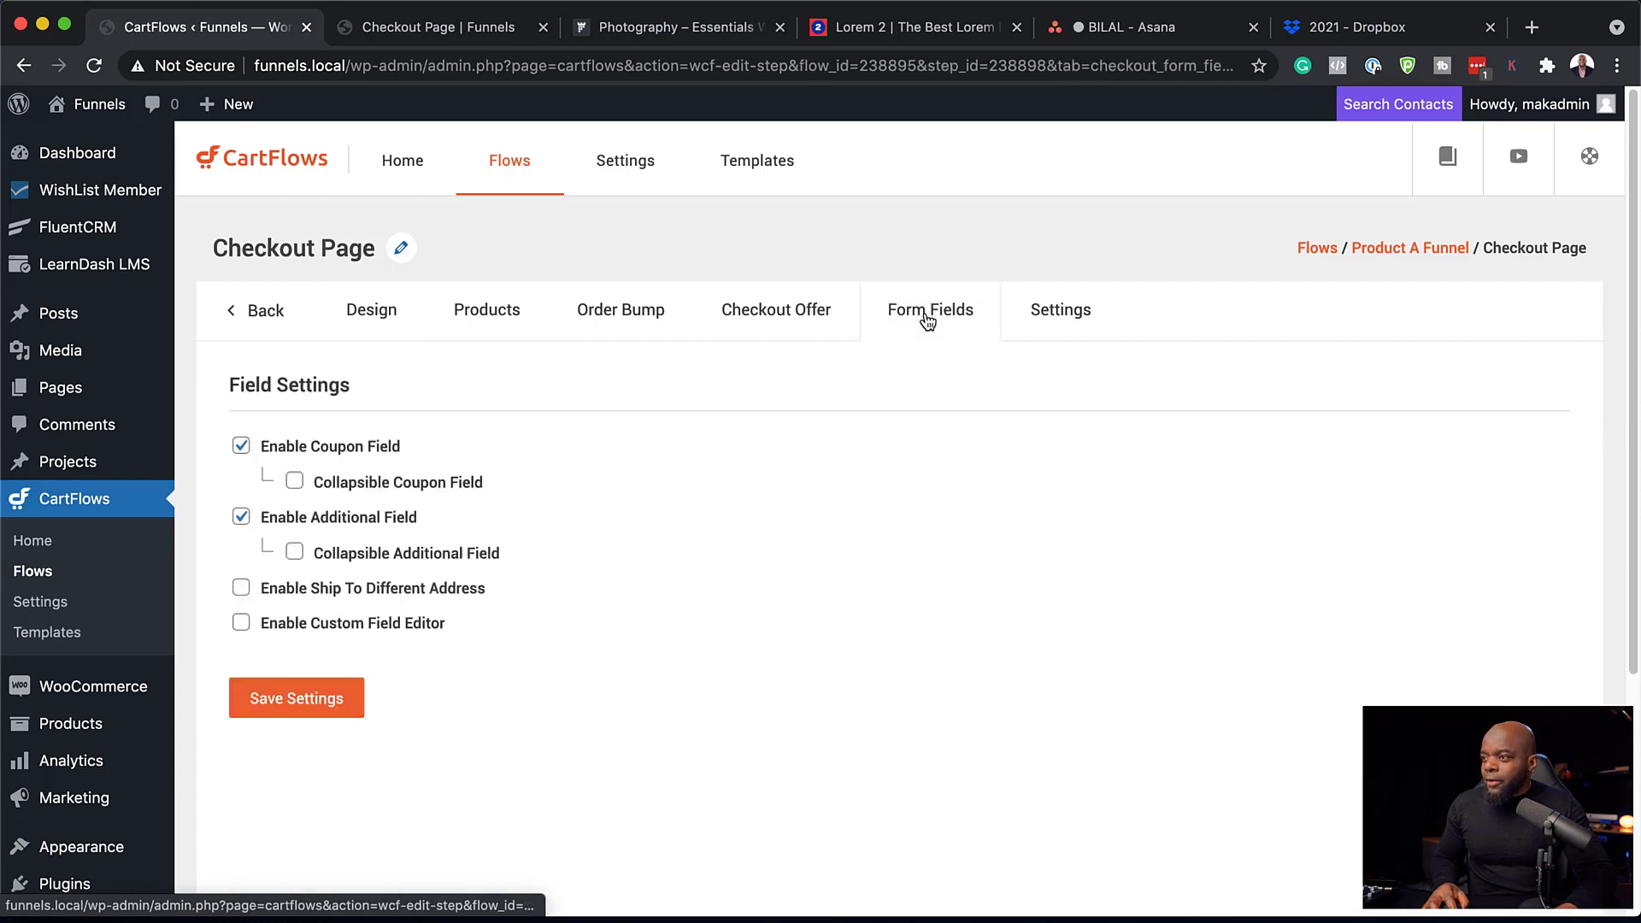
click(243, 625)
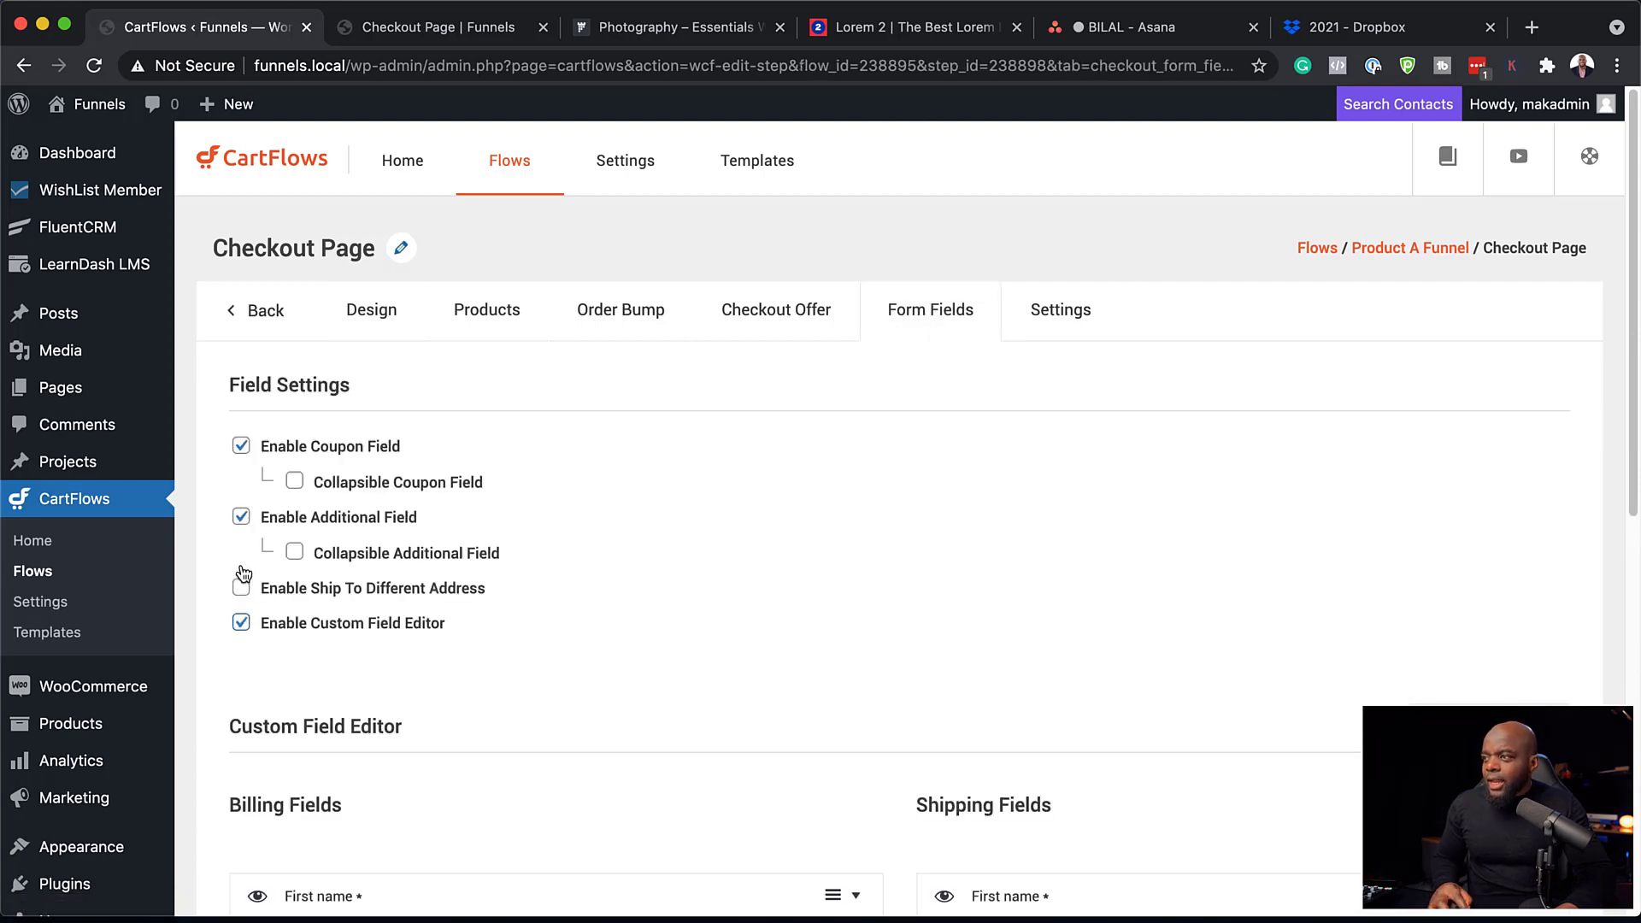
click(243, 449)
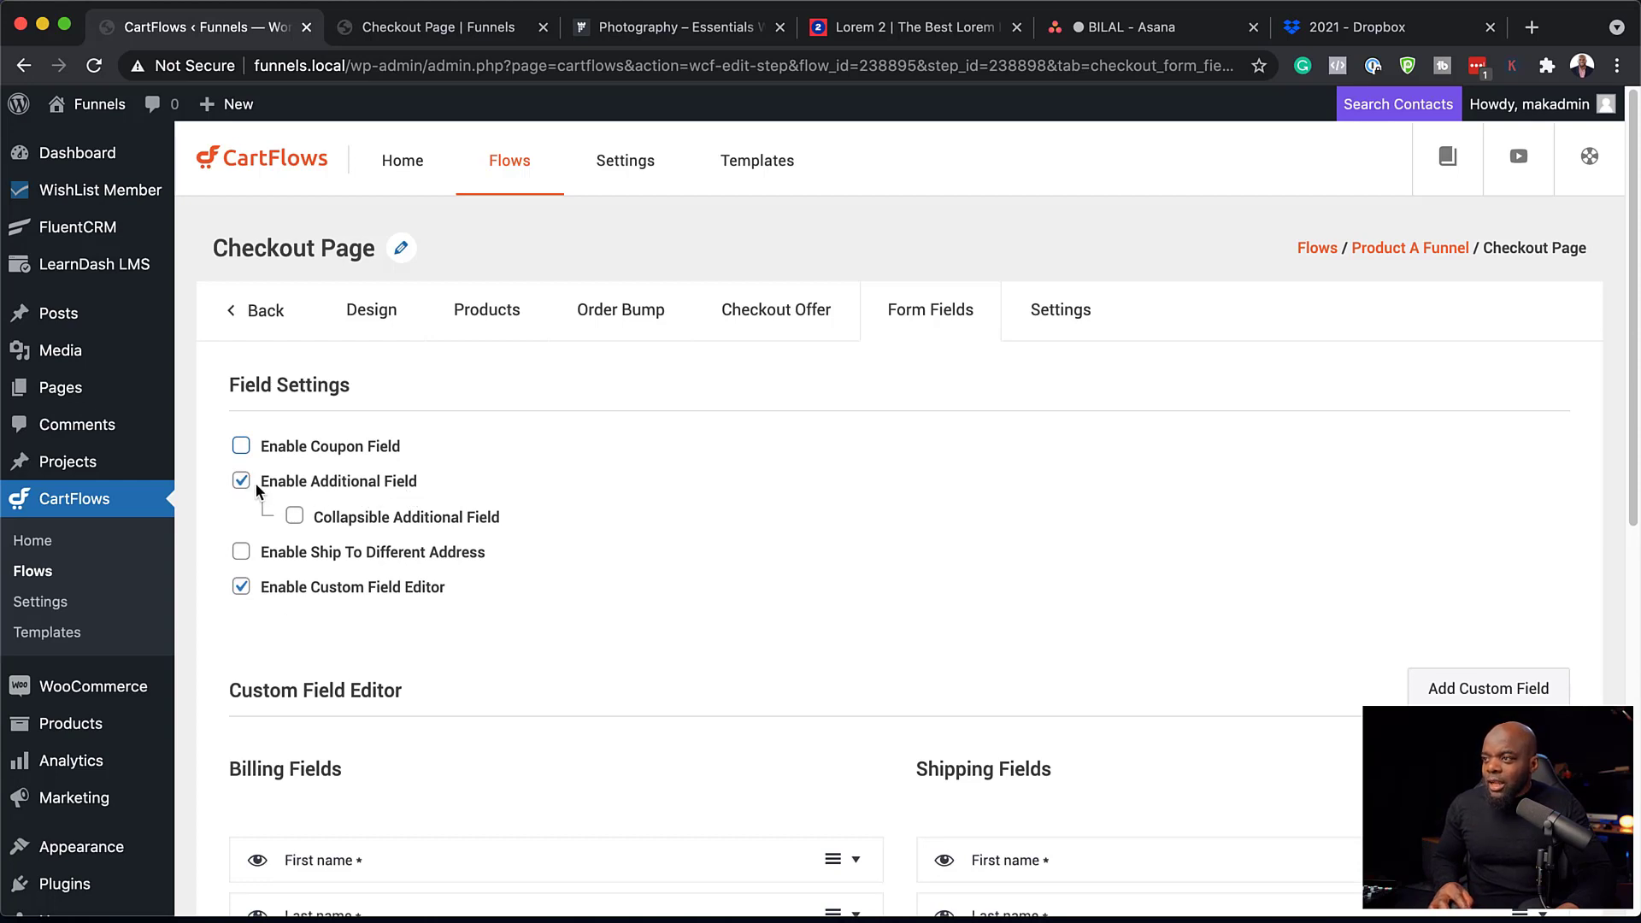
click(242, 483)
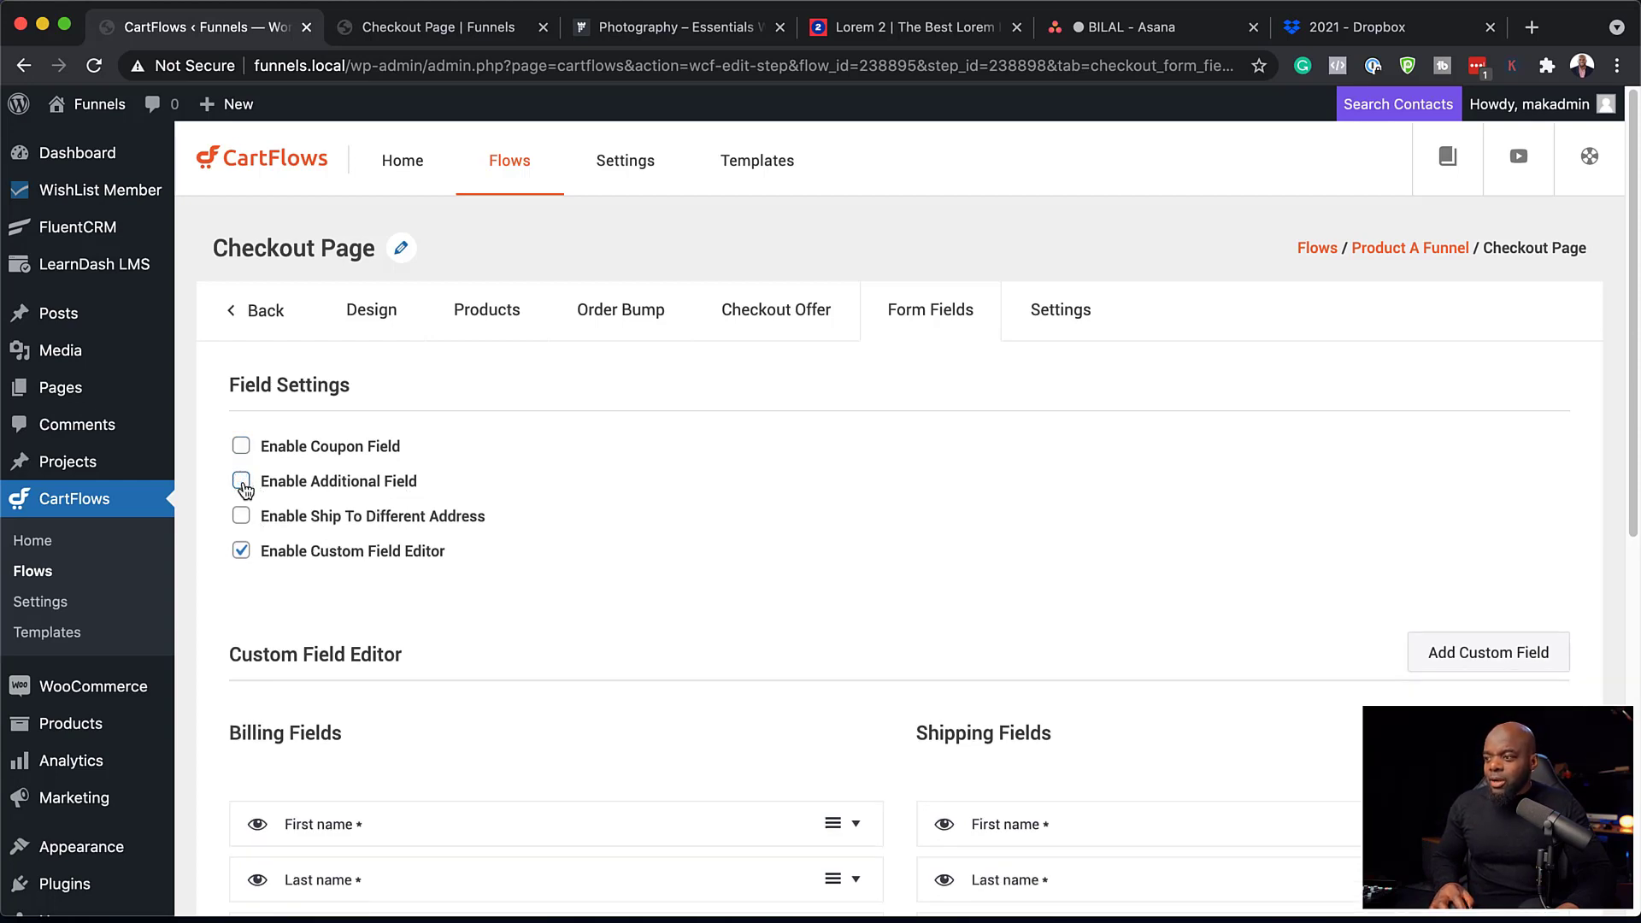
scroll(453, 605, down, 5)
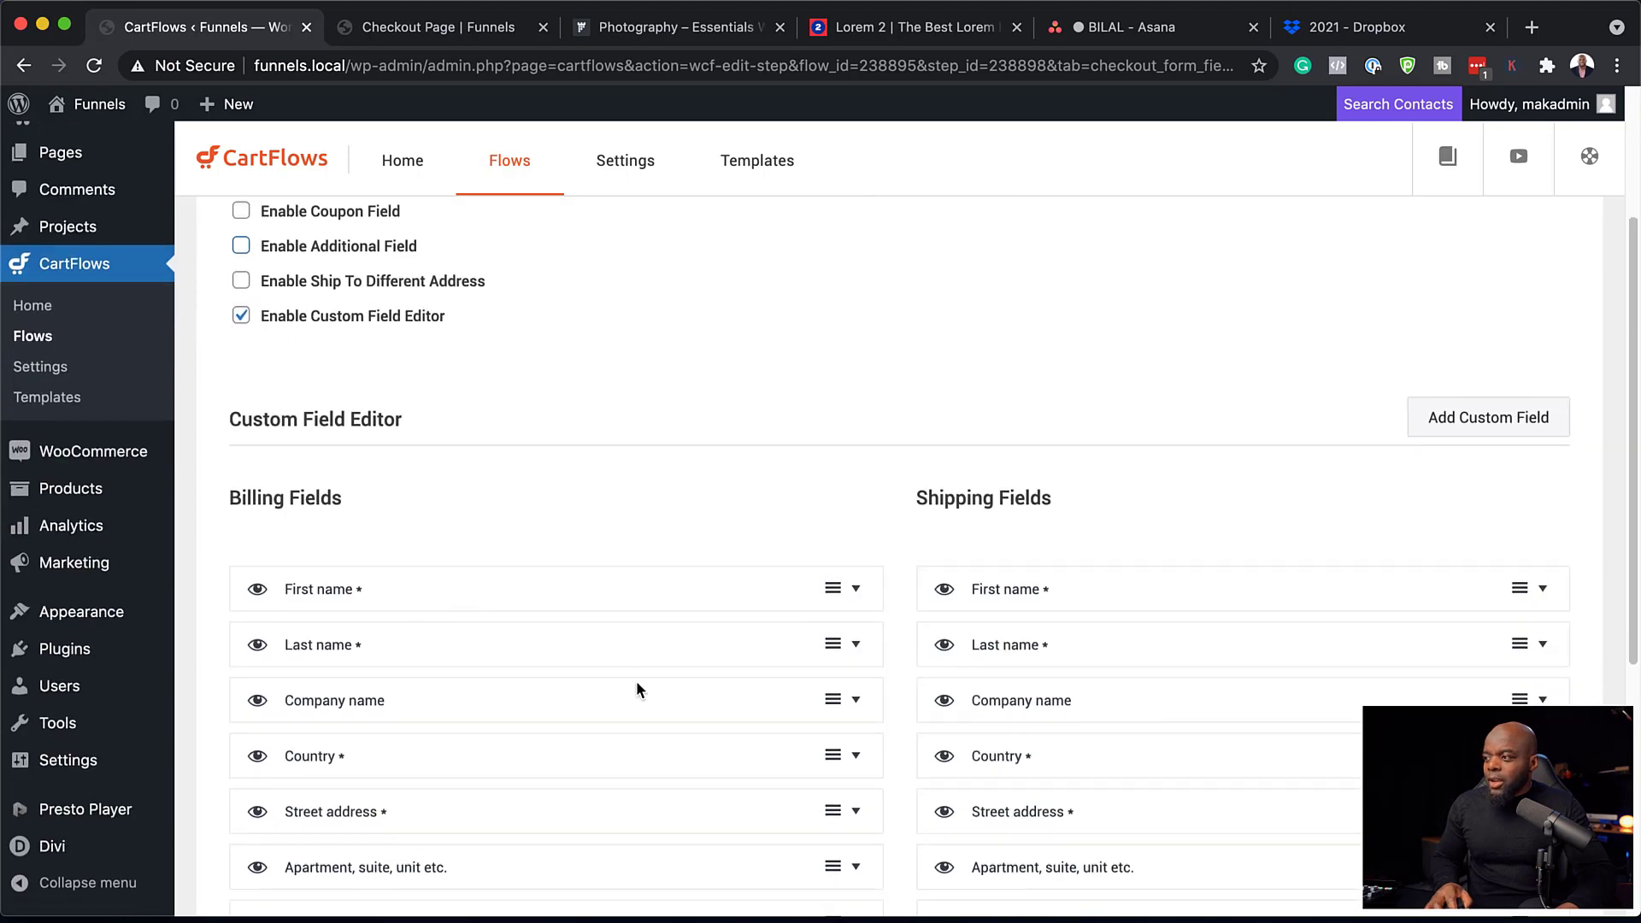
scroll(637, 689, down, 6)
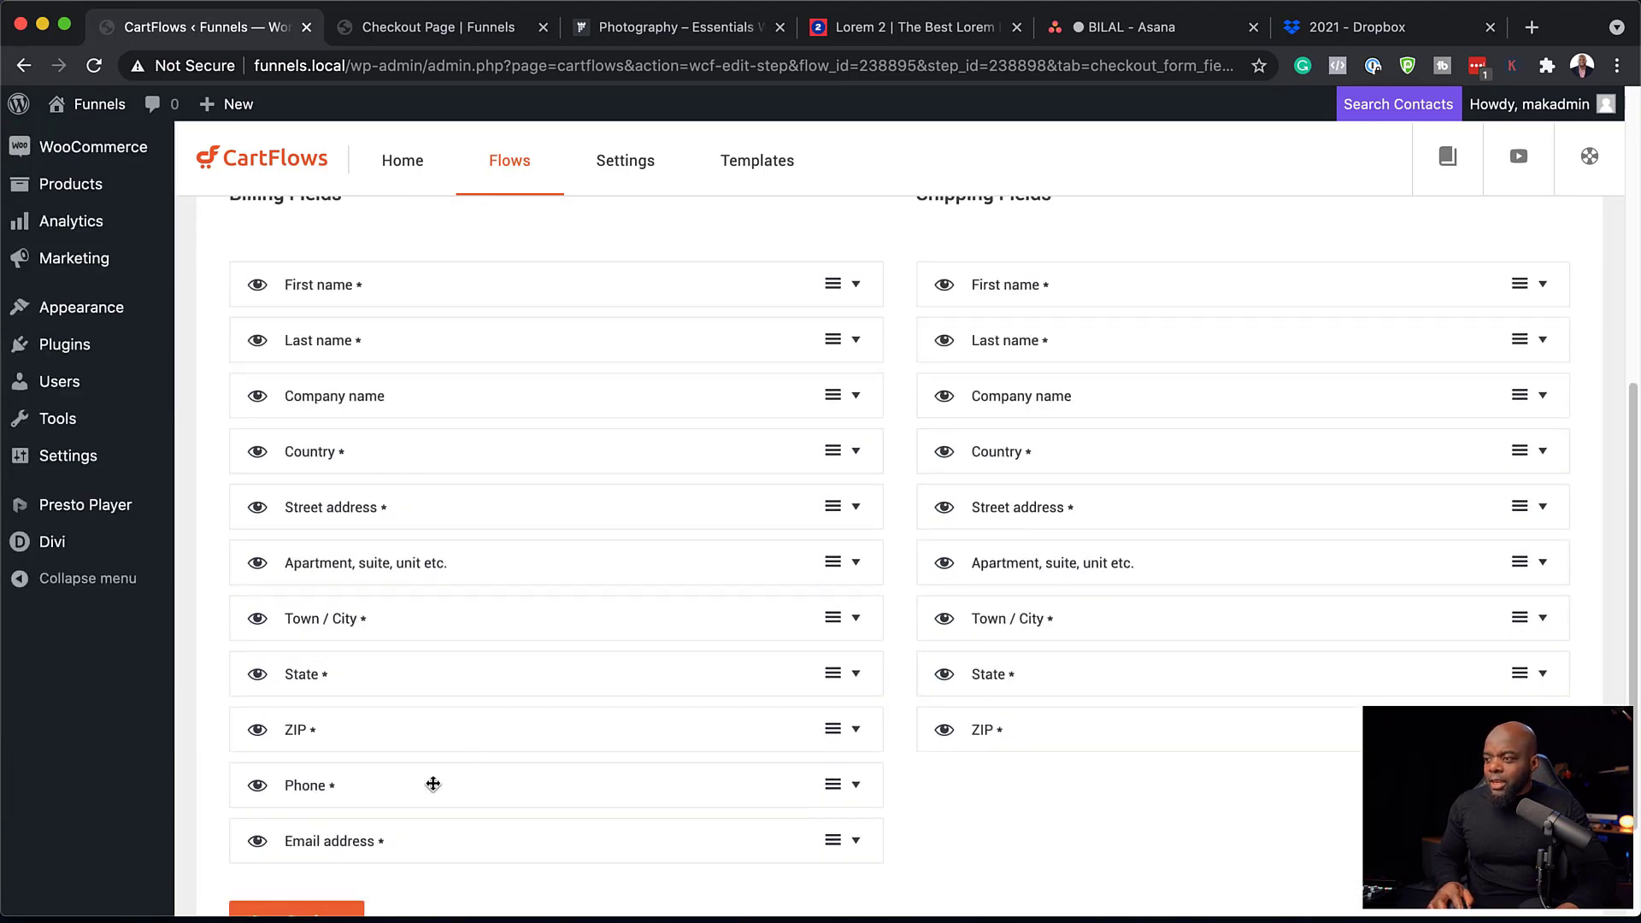
Order billing fields as First name, Last name, Email address, save, and review the checkout page.
drag(443, 846, 447, 341)
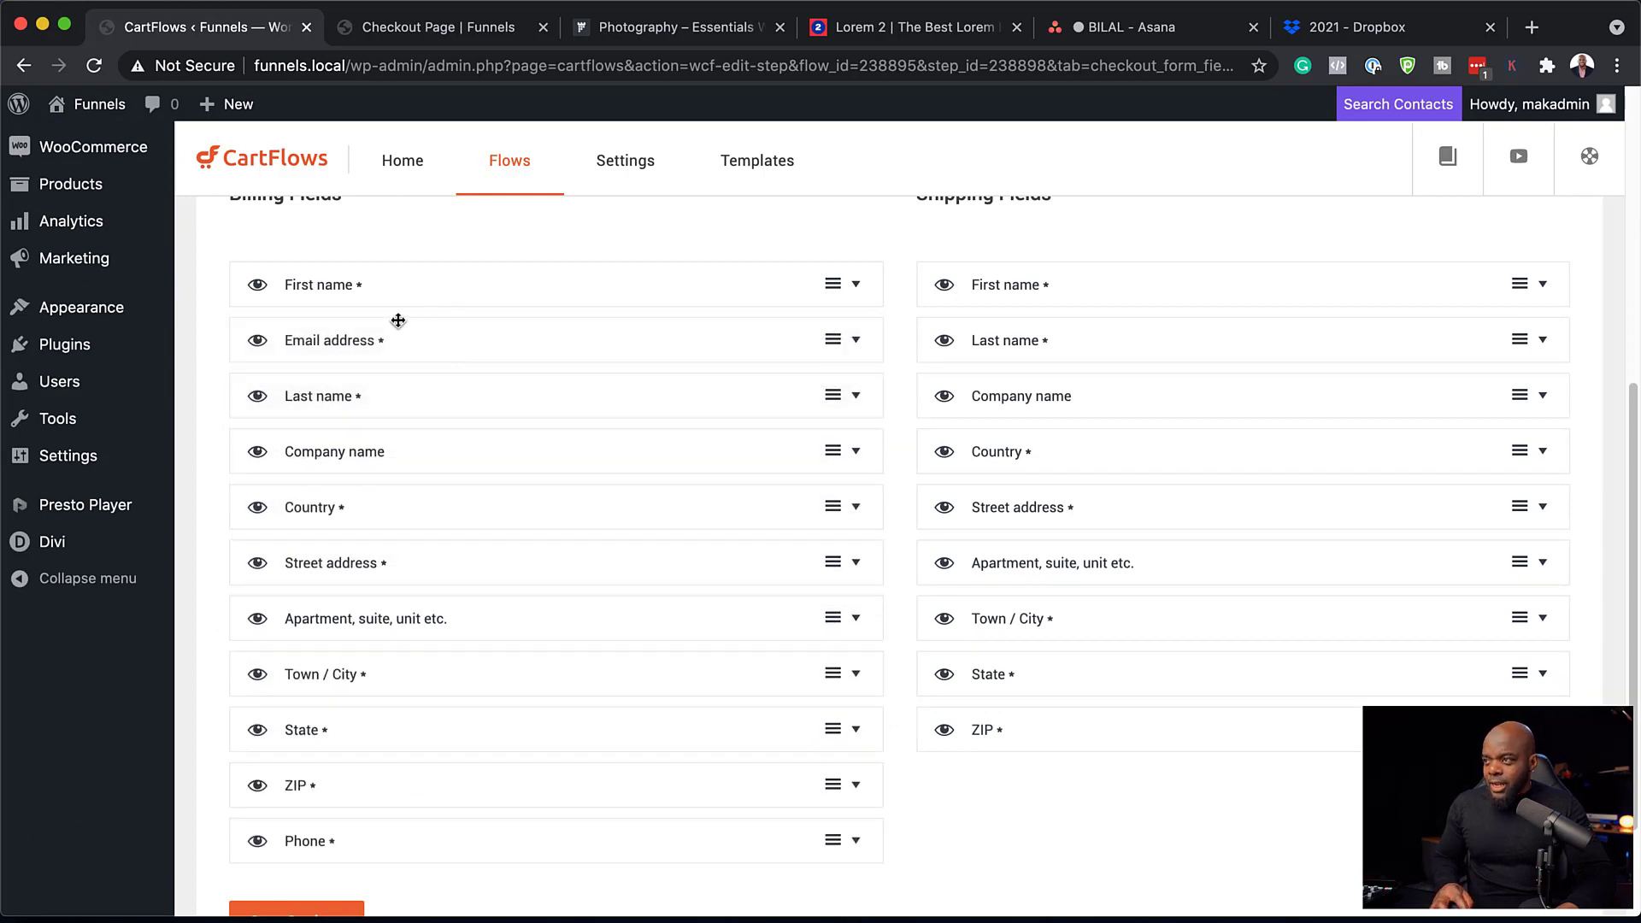
drag(428, 396, 436, 326)
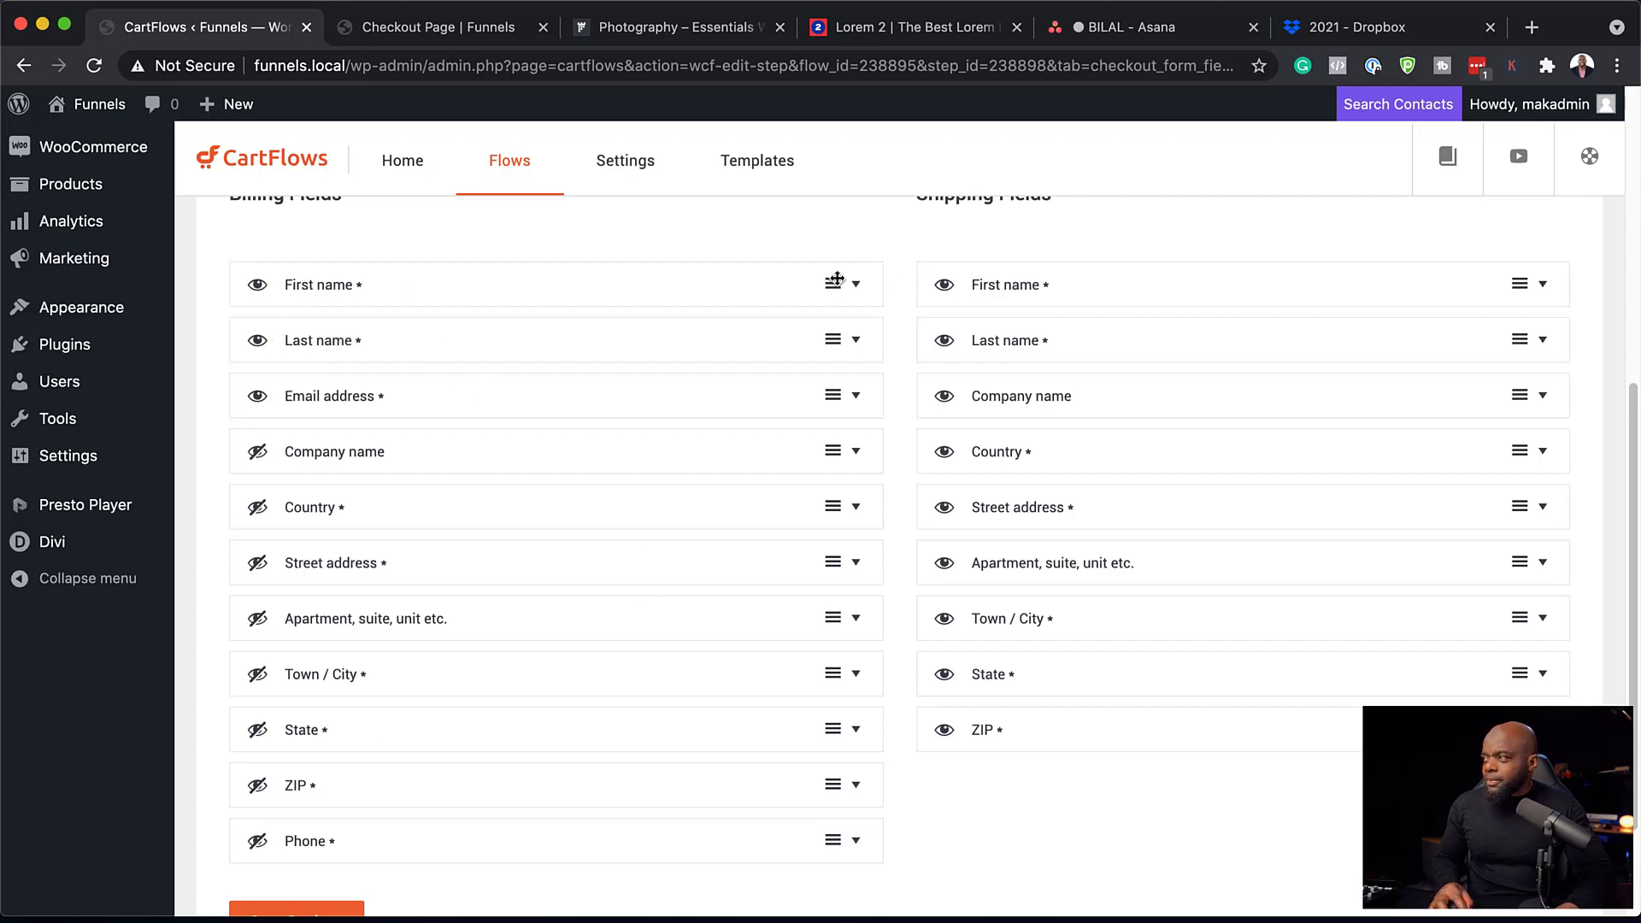
scroll(880, 654, down, 2)
click(306, 786)
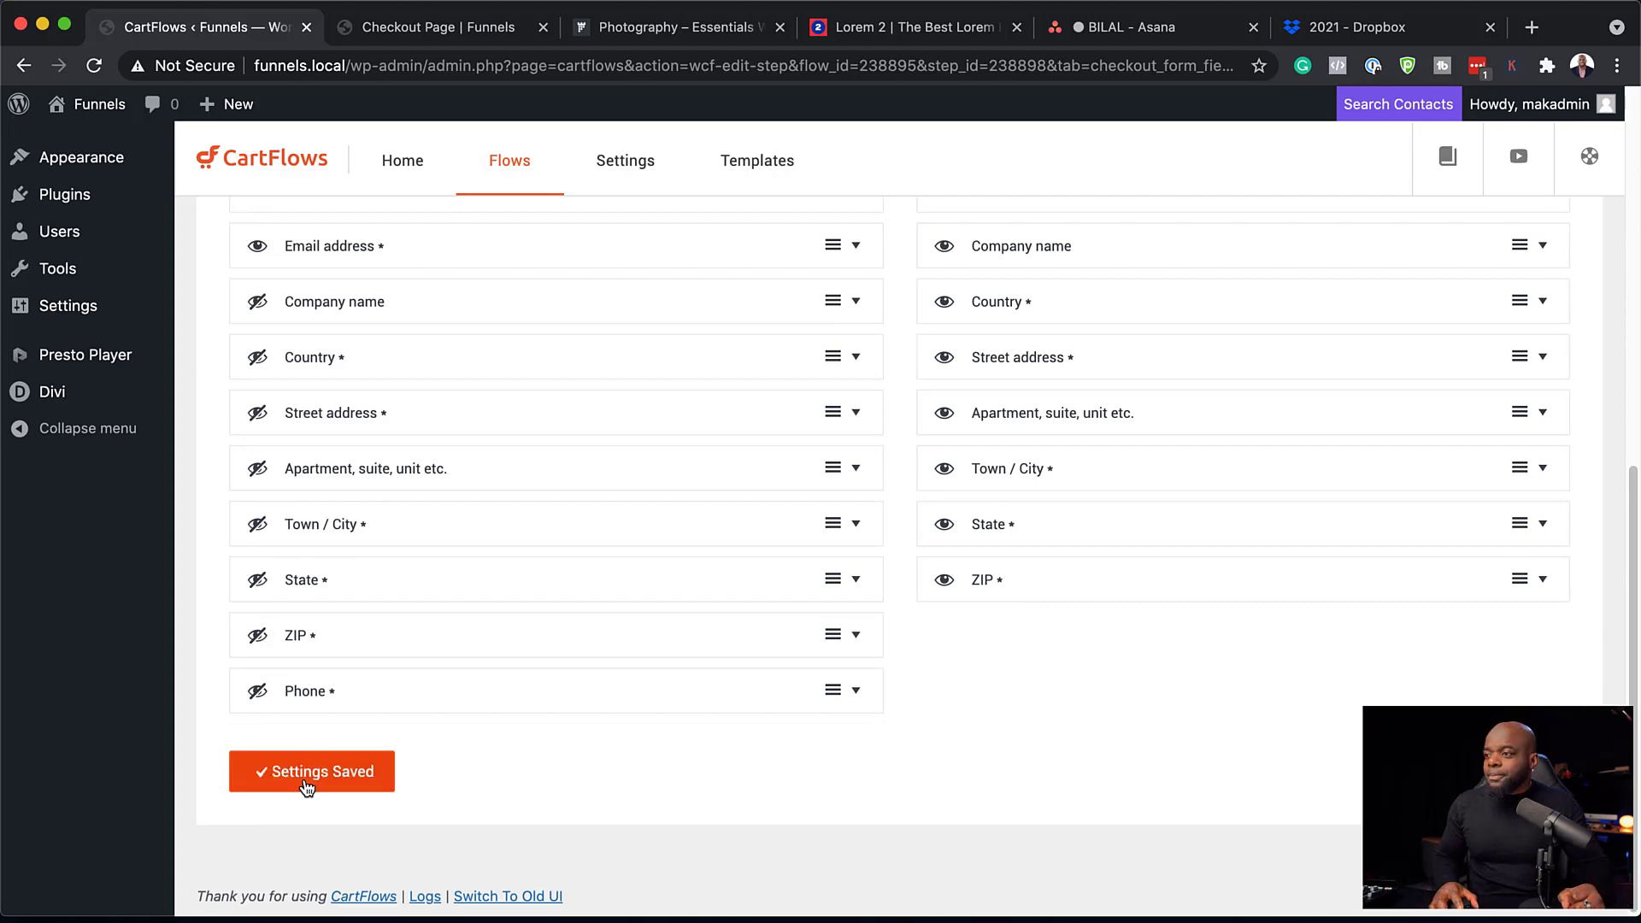
key(ctrl+Tab)
scroll(737, 535, up, 6)
scroll(457, 652, down, 4)
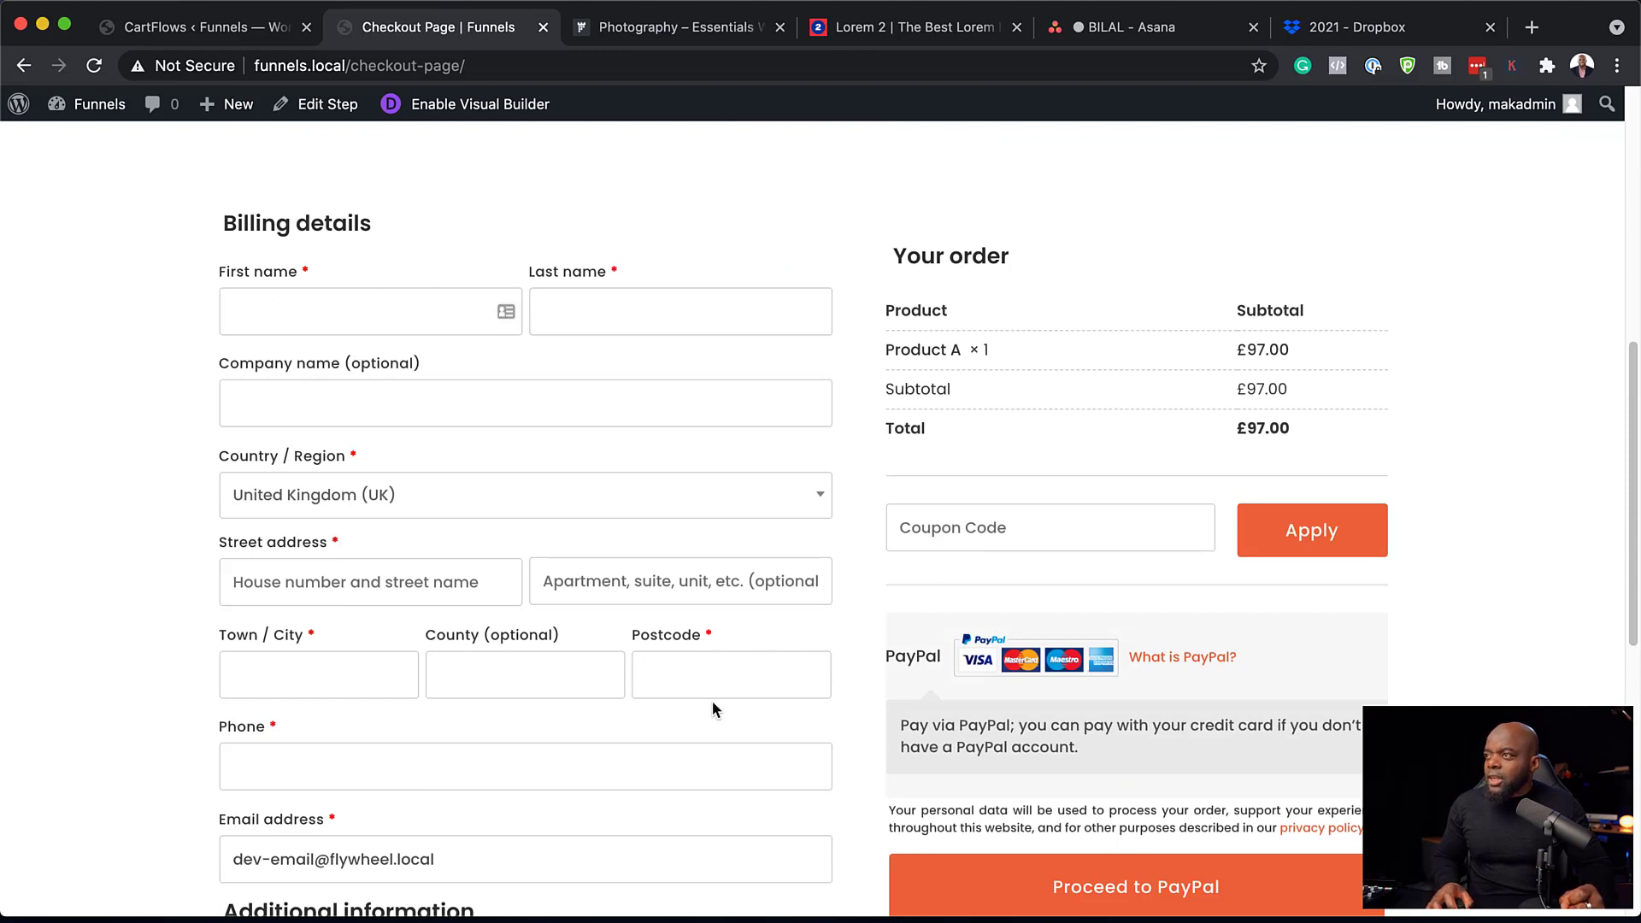
scroll(709, 714, up, 8)
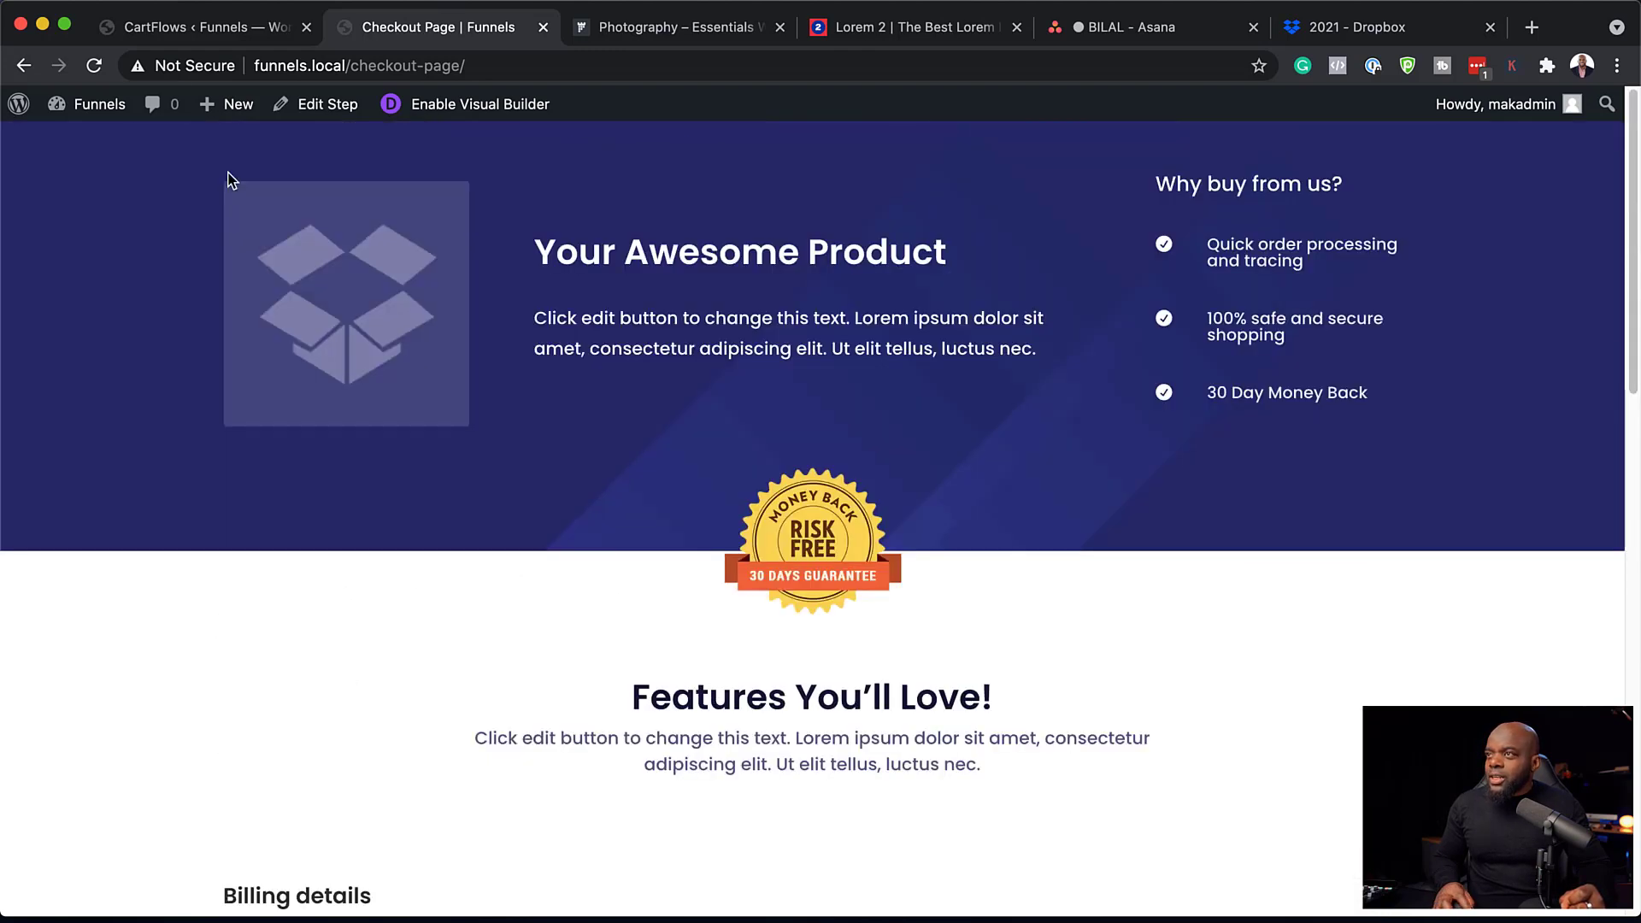
Reload the checkout page to confirm the trimmed billing form, then enable the Visual Builder.
click(95, 72)
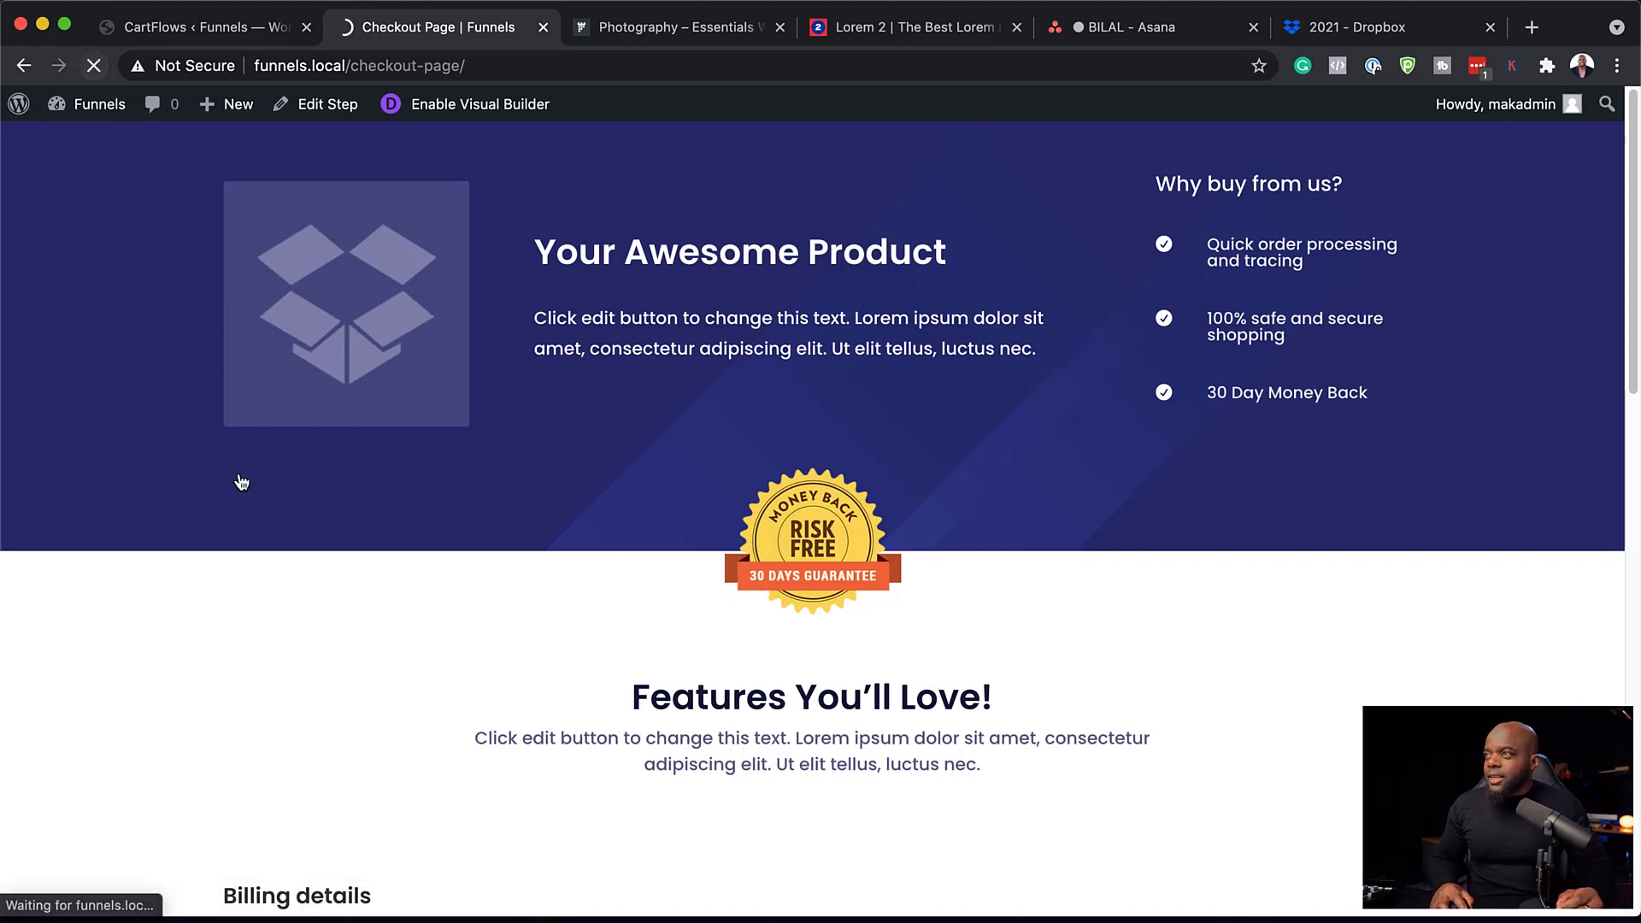
scroll(269, 521, down, 5)
scroll(268, 519, down, 1)
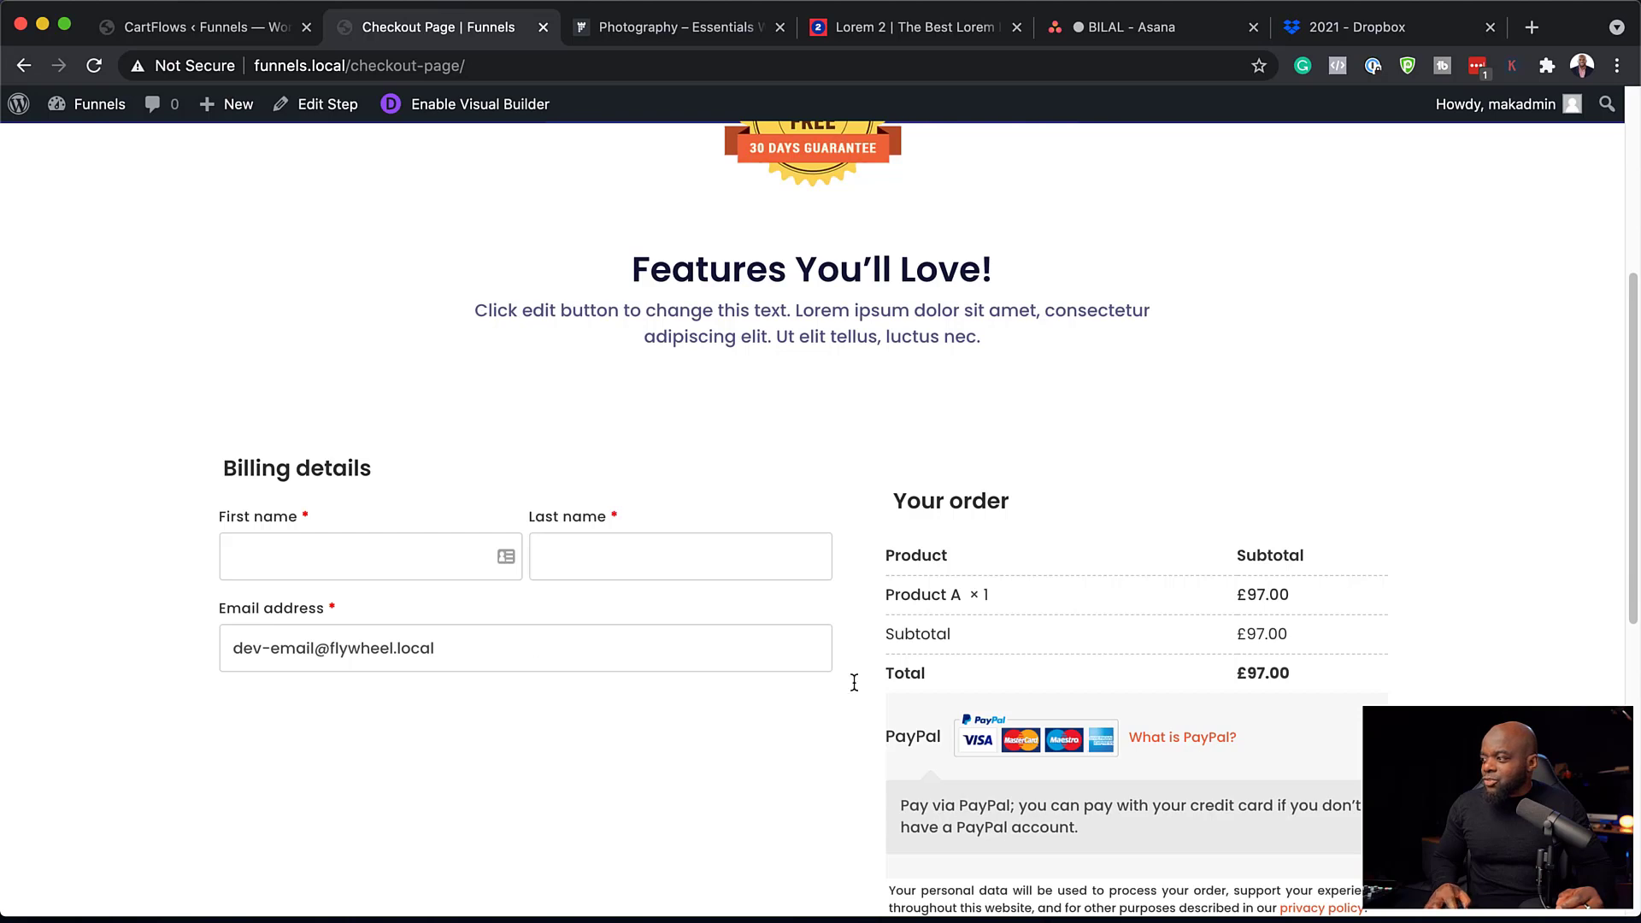
scroll(854, 682, down, 4)
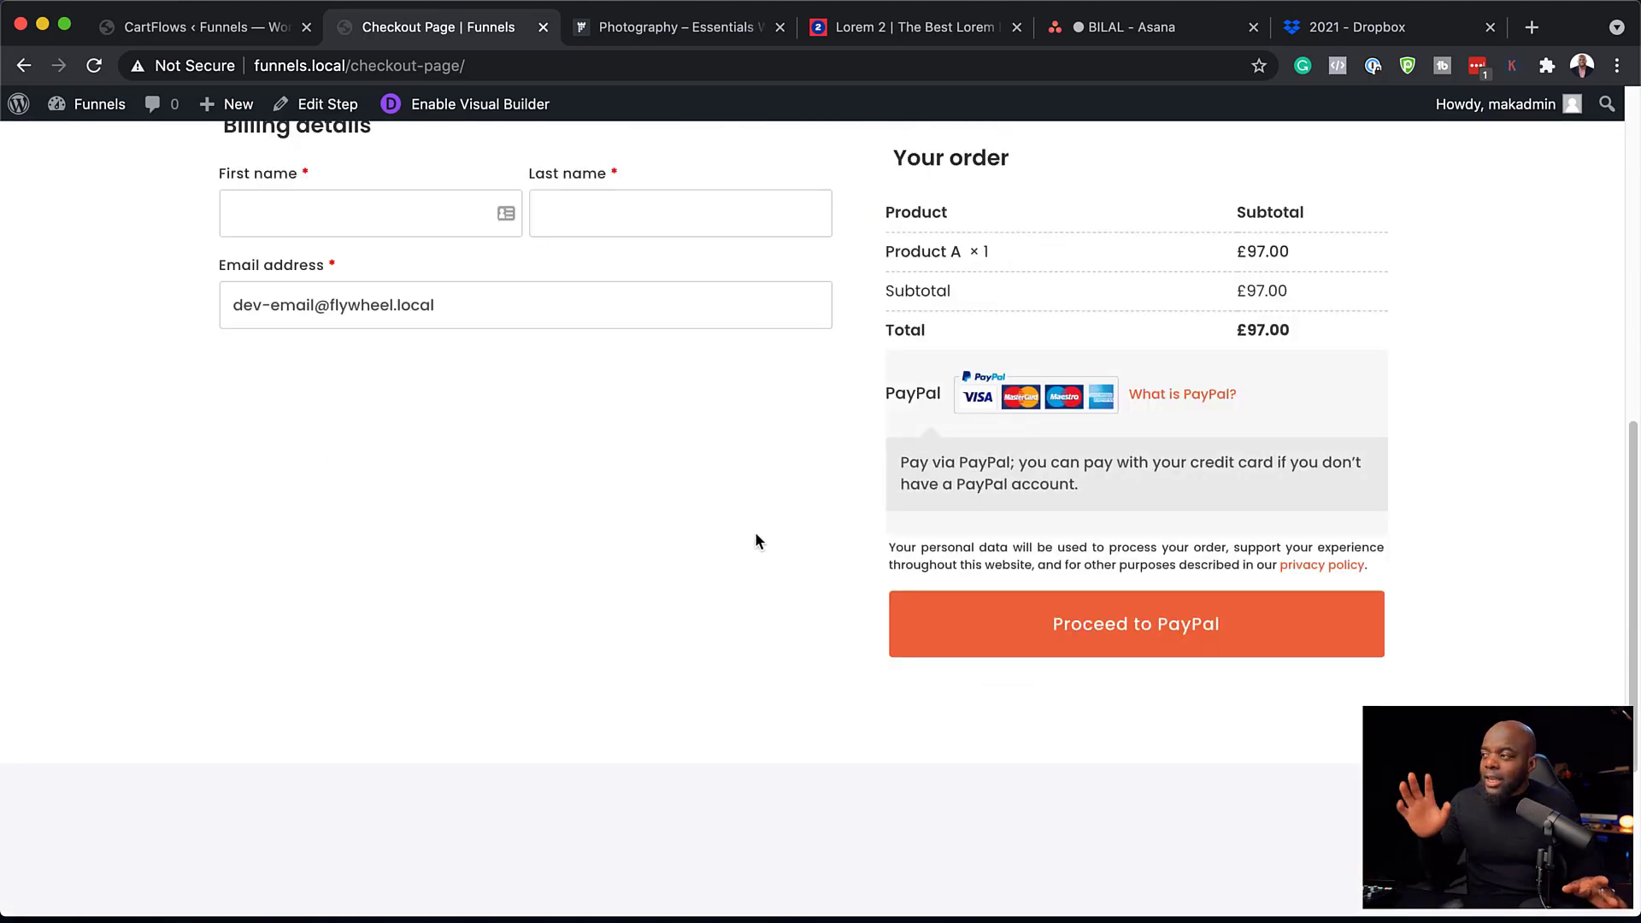
scroll(676, 562, up, 7)
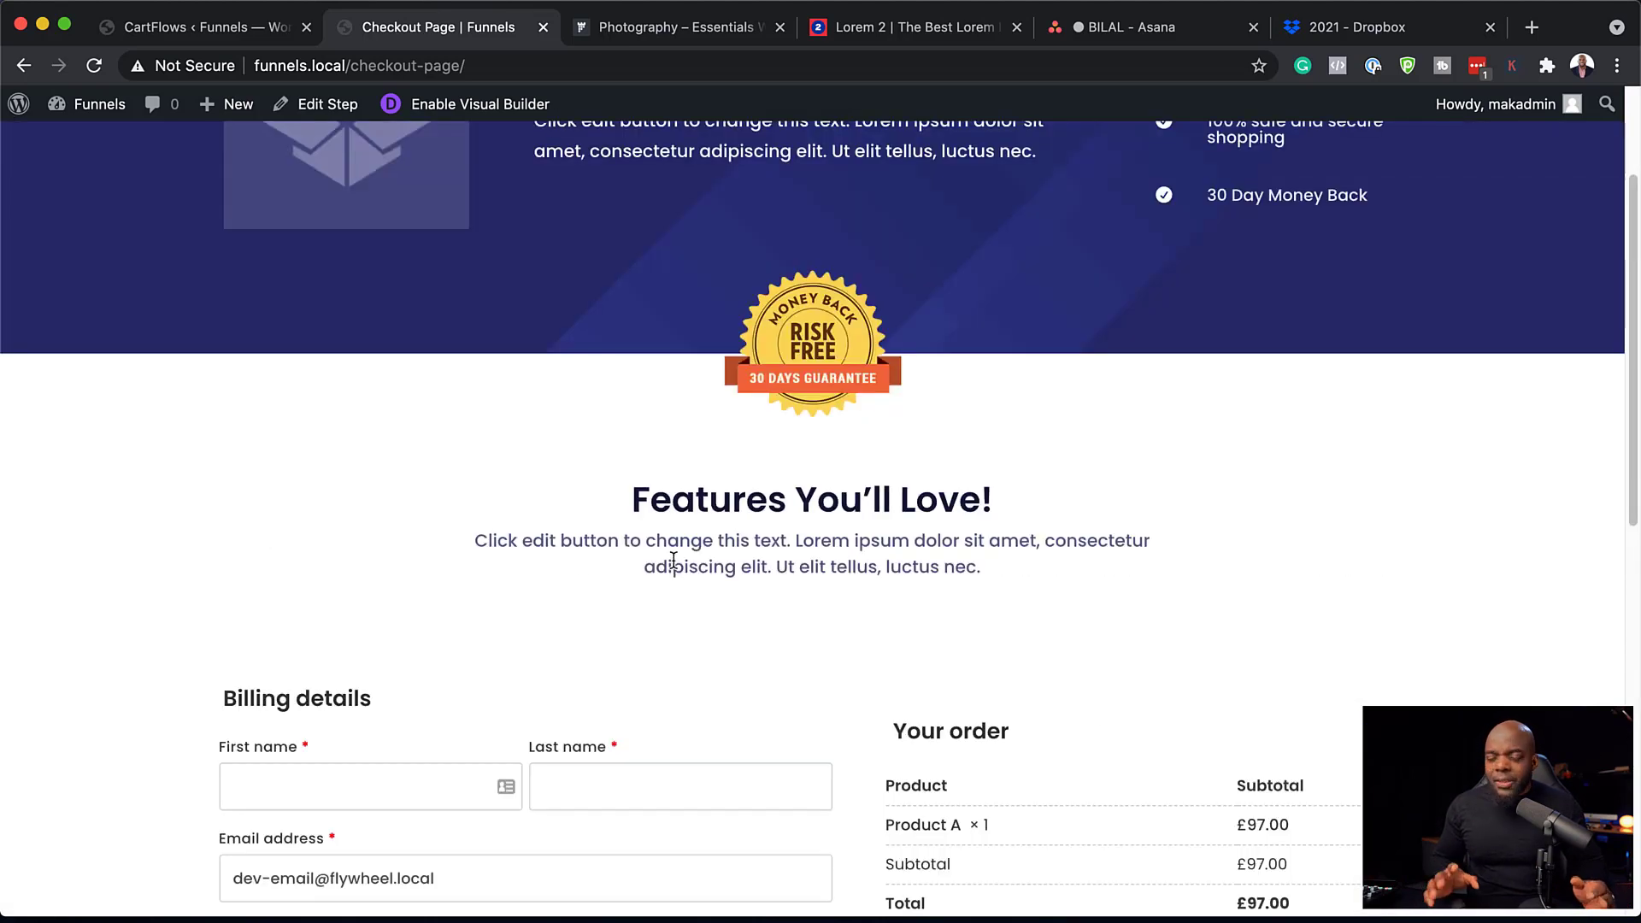
scroll(682, 559, up, 3)
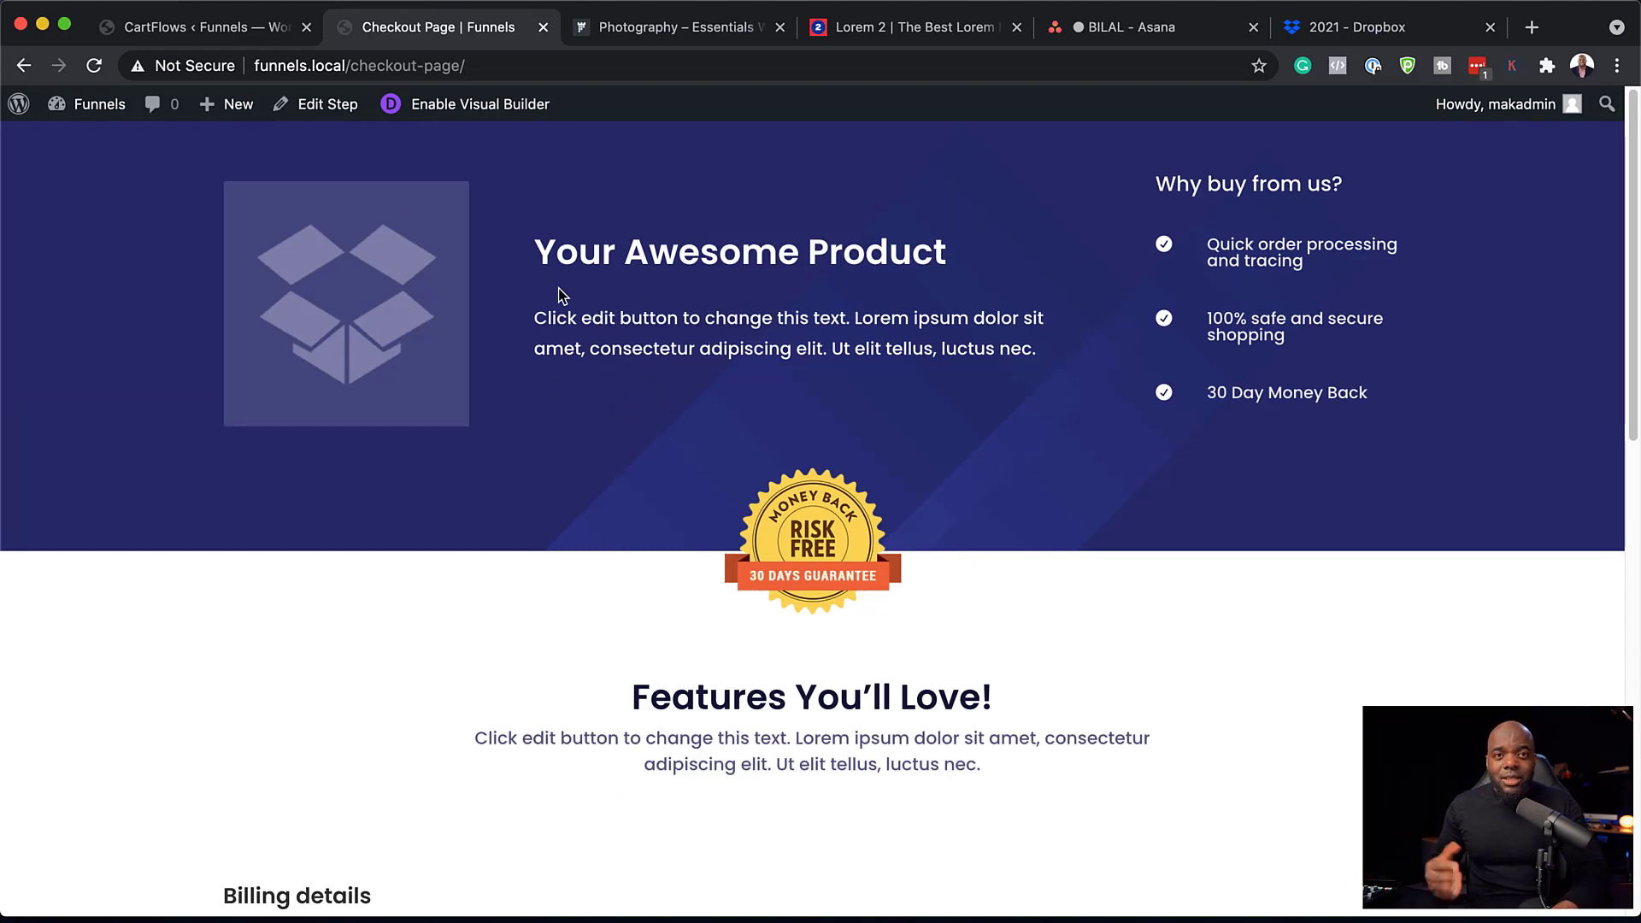
click(485, 115)
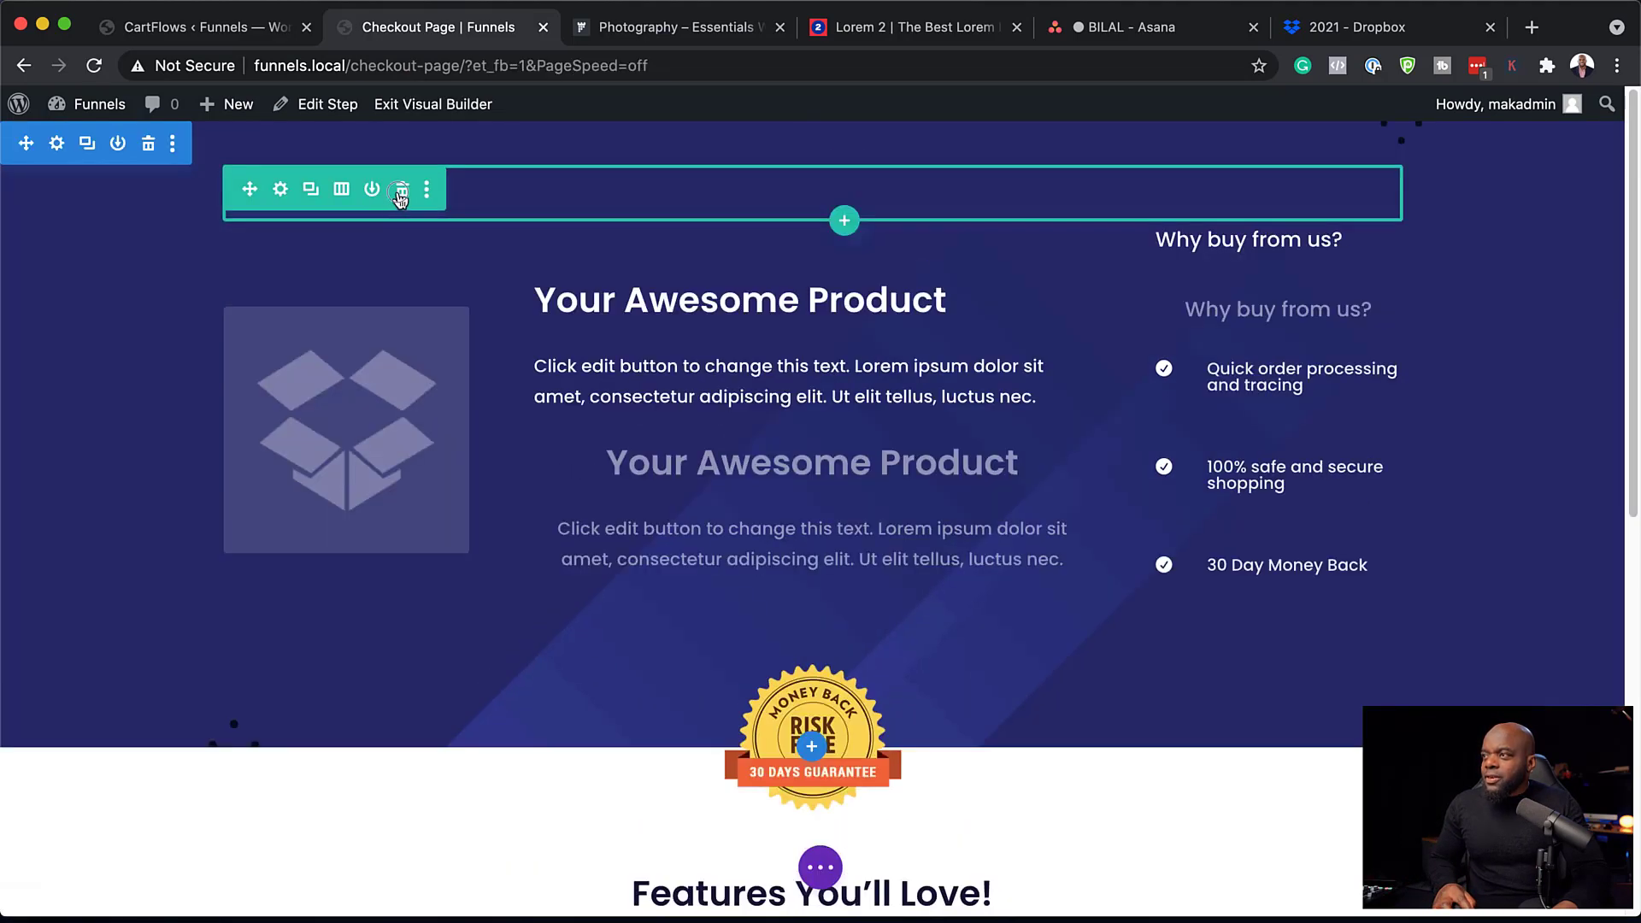
Delete the empty and product rows, then add a one-column row containing a Text module.
click(401, 194)
click(404, 195)
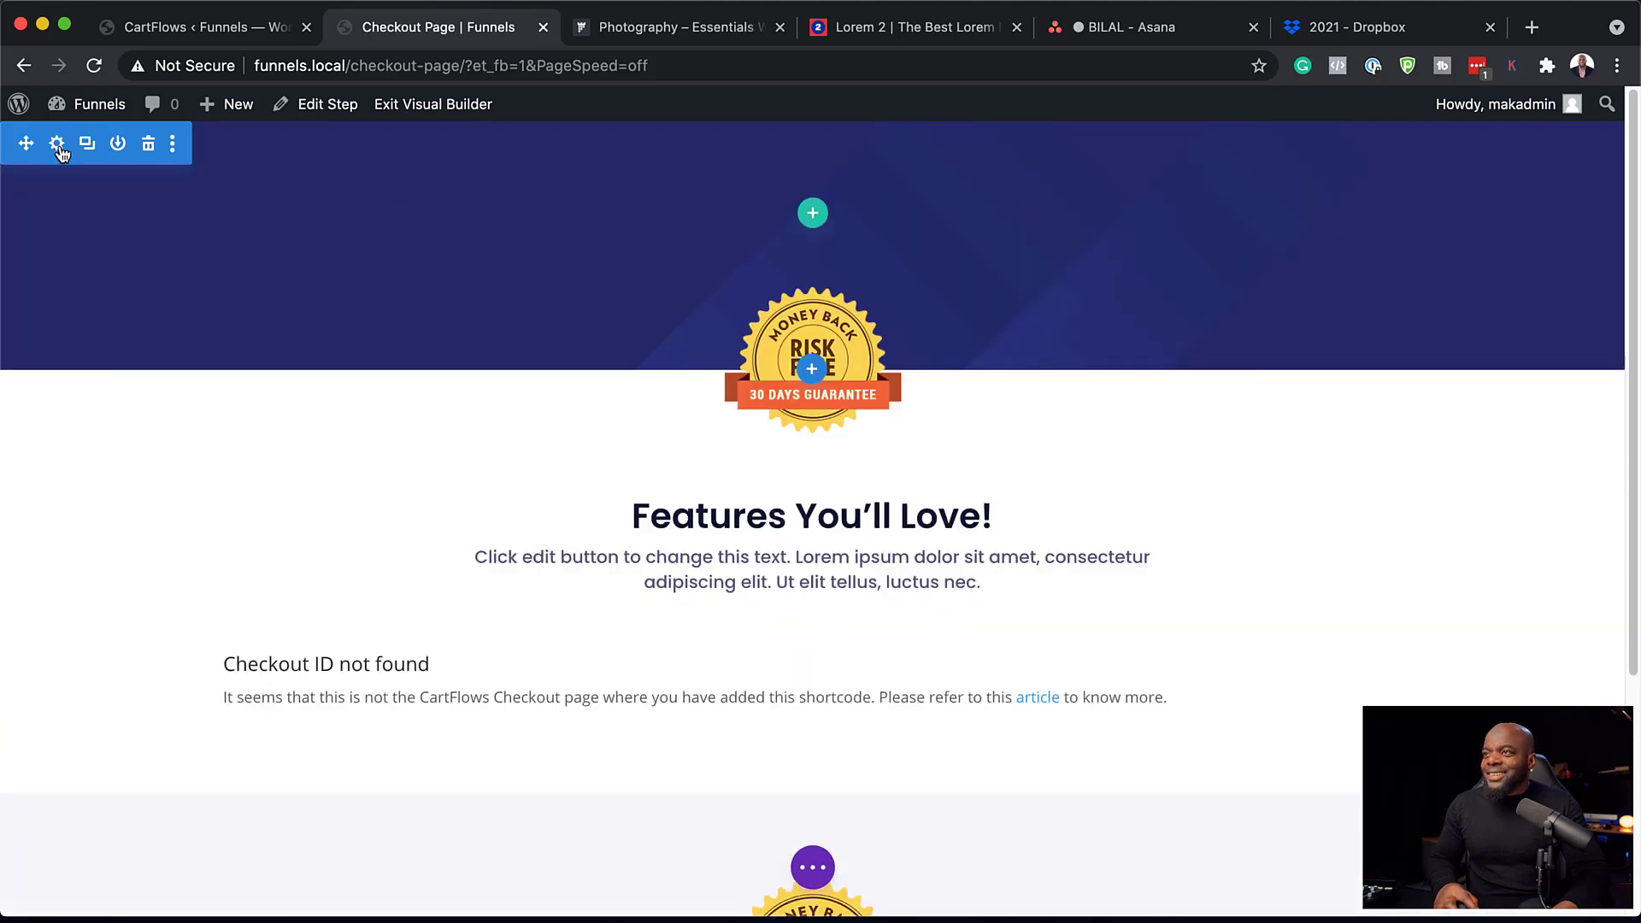
click(815, 215)
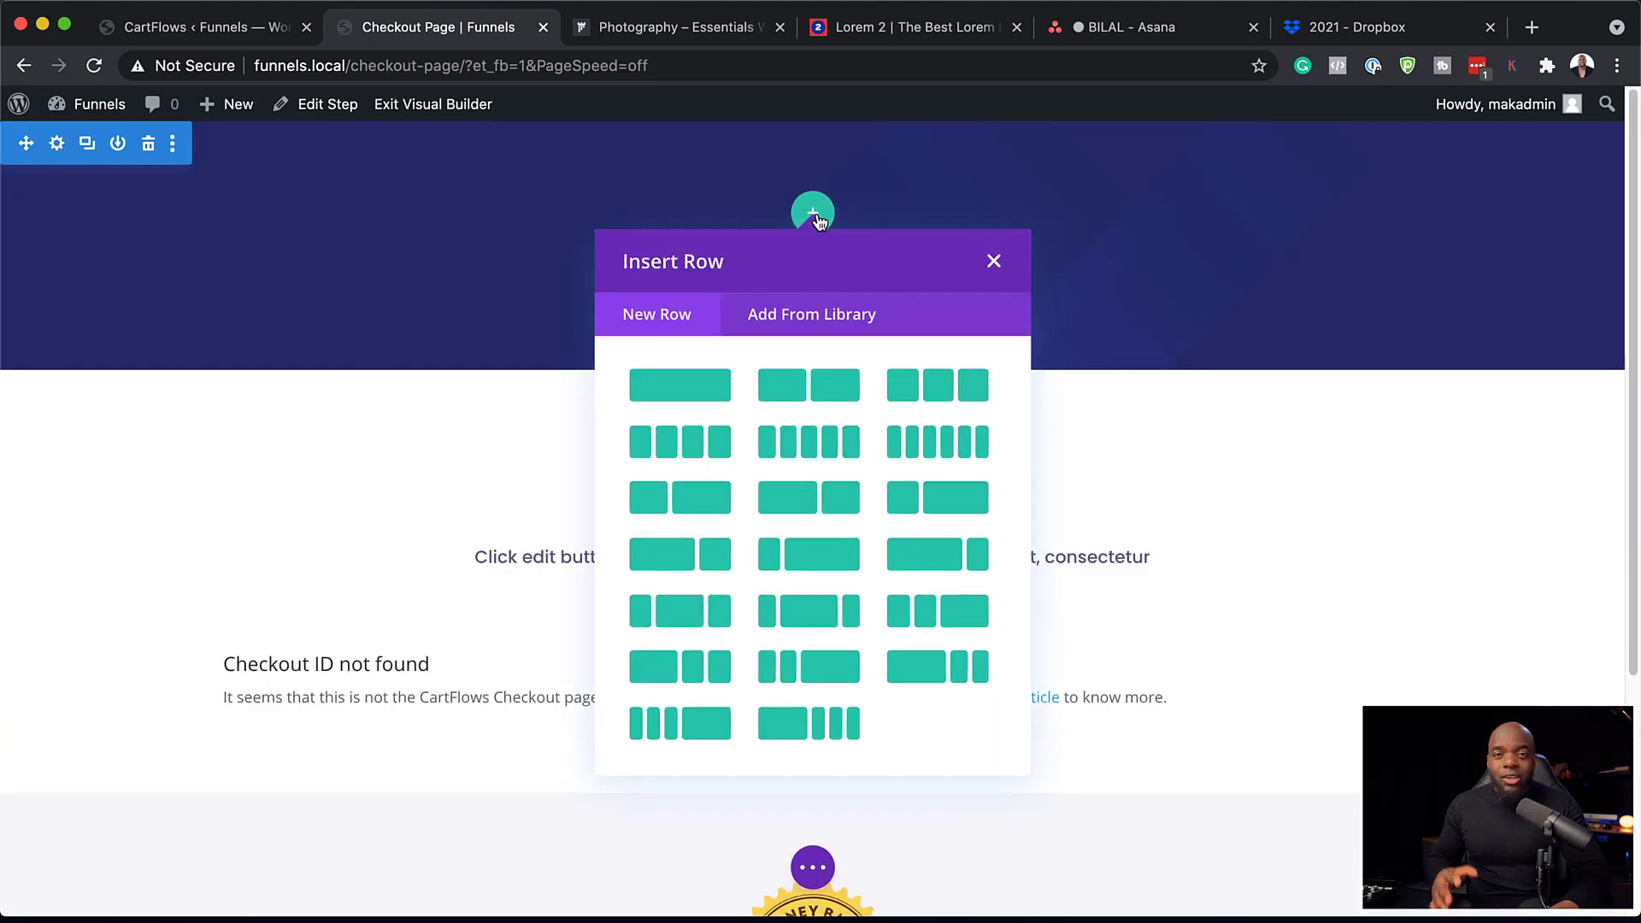
click(718, 384)
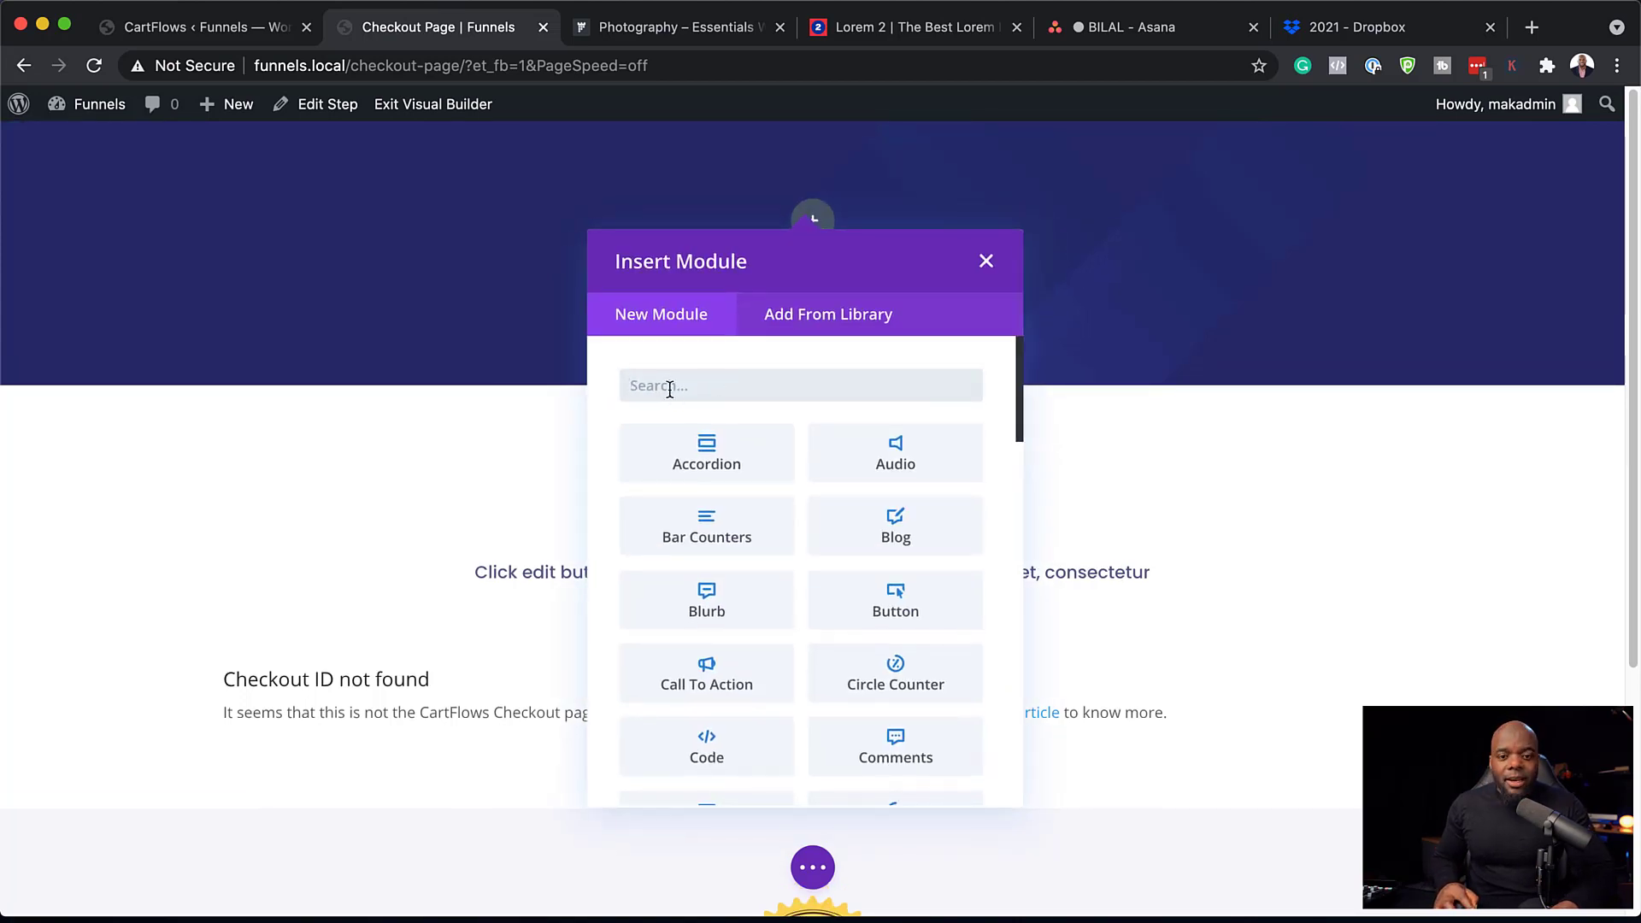
text(text)
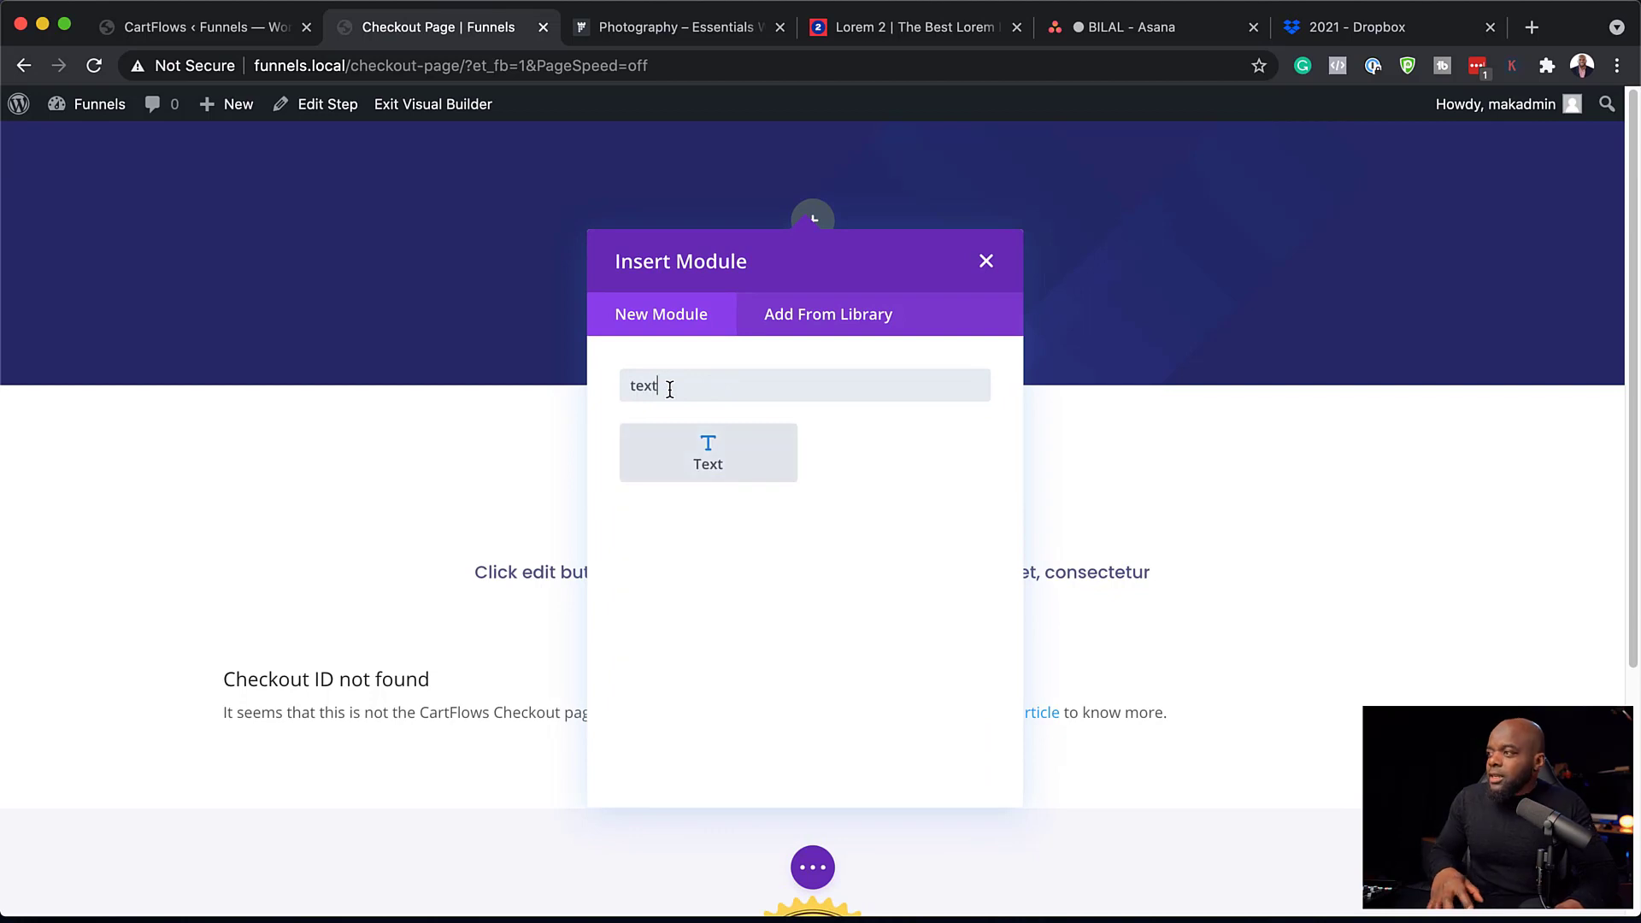
click(717, 466)
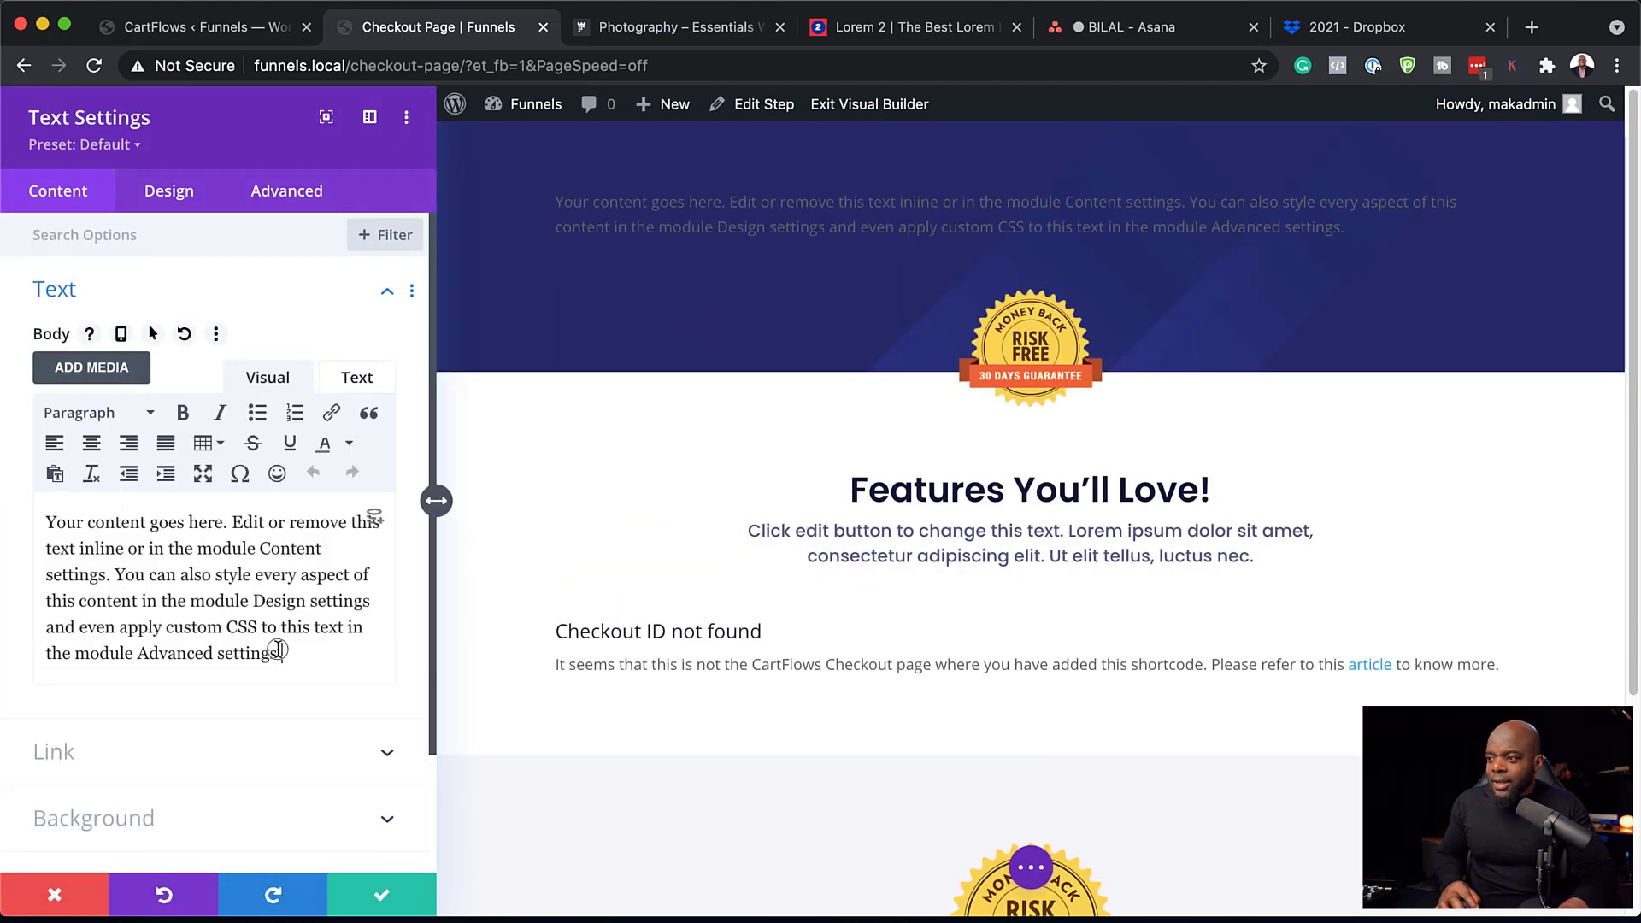
drag(290, 653, 44, 518)
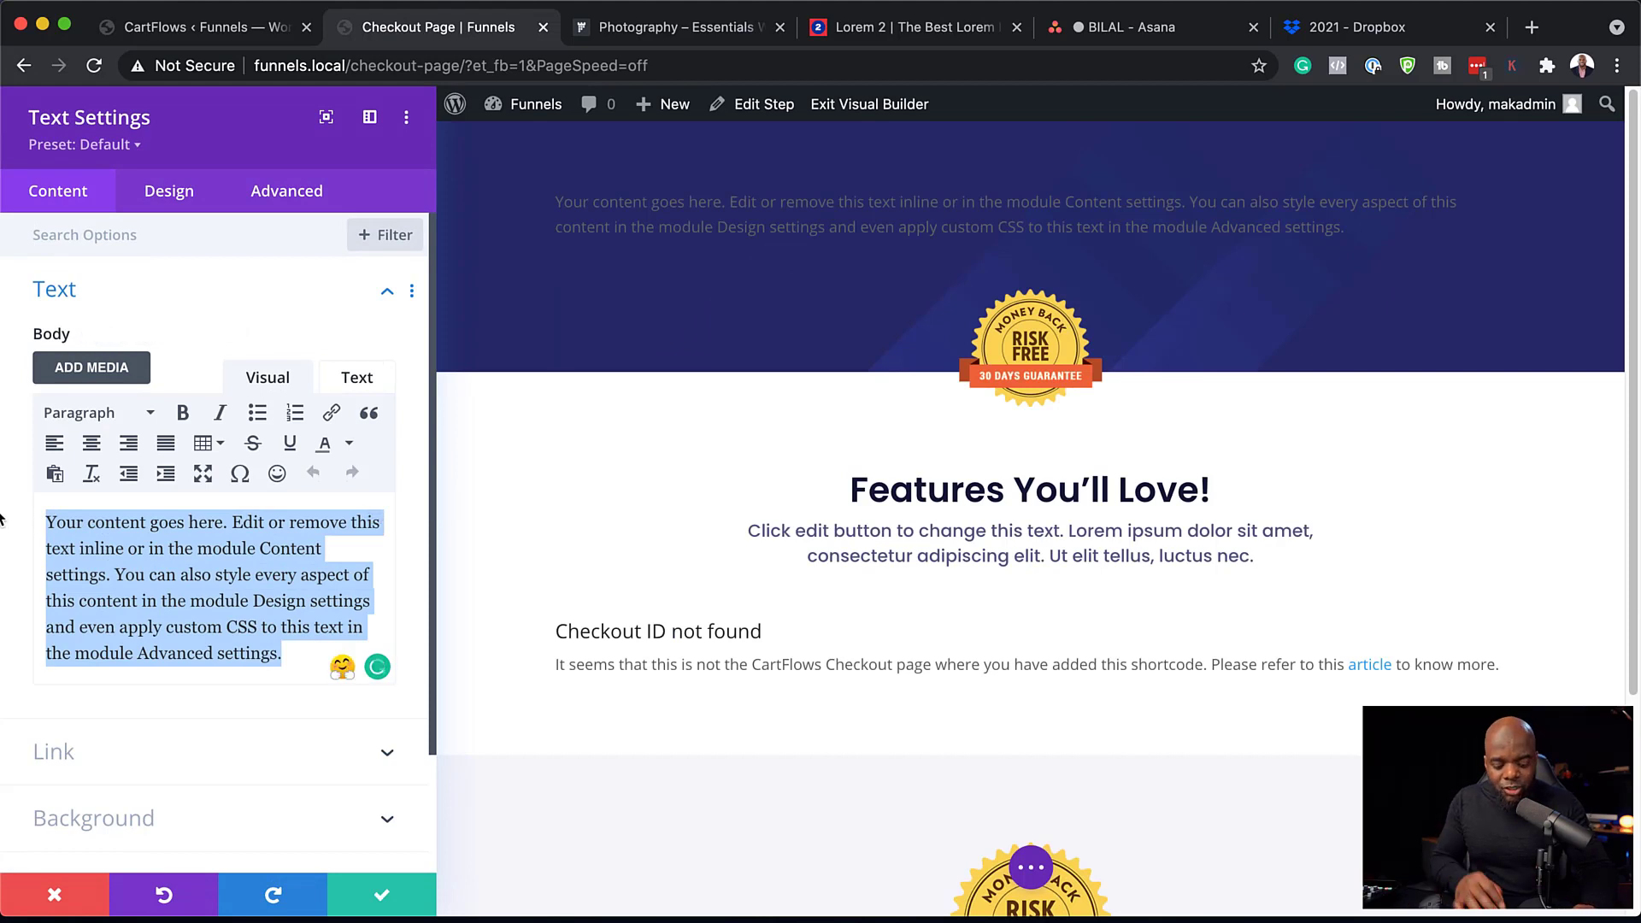
Enter the heading 'CHECKOUT' and style it white, uppercase, at 22px.
text(CHECKOUT)
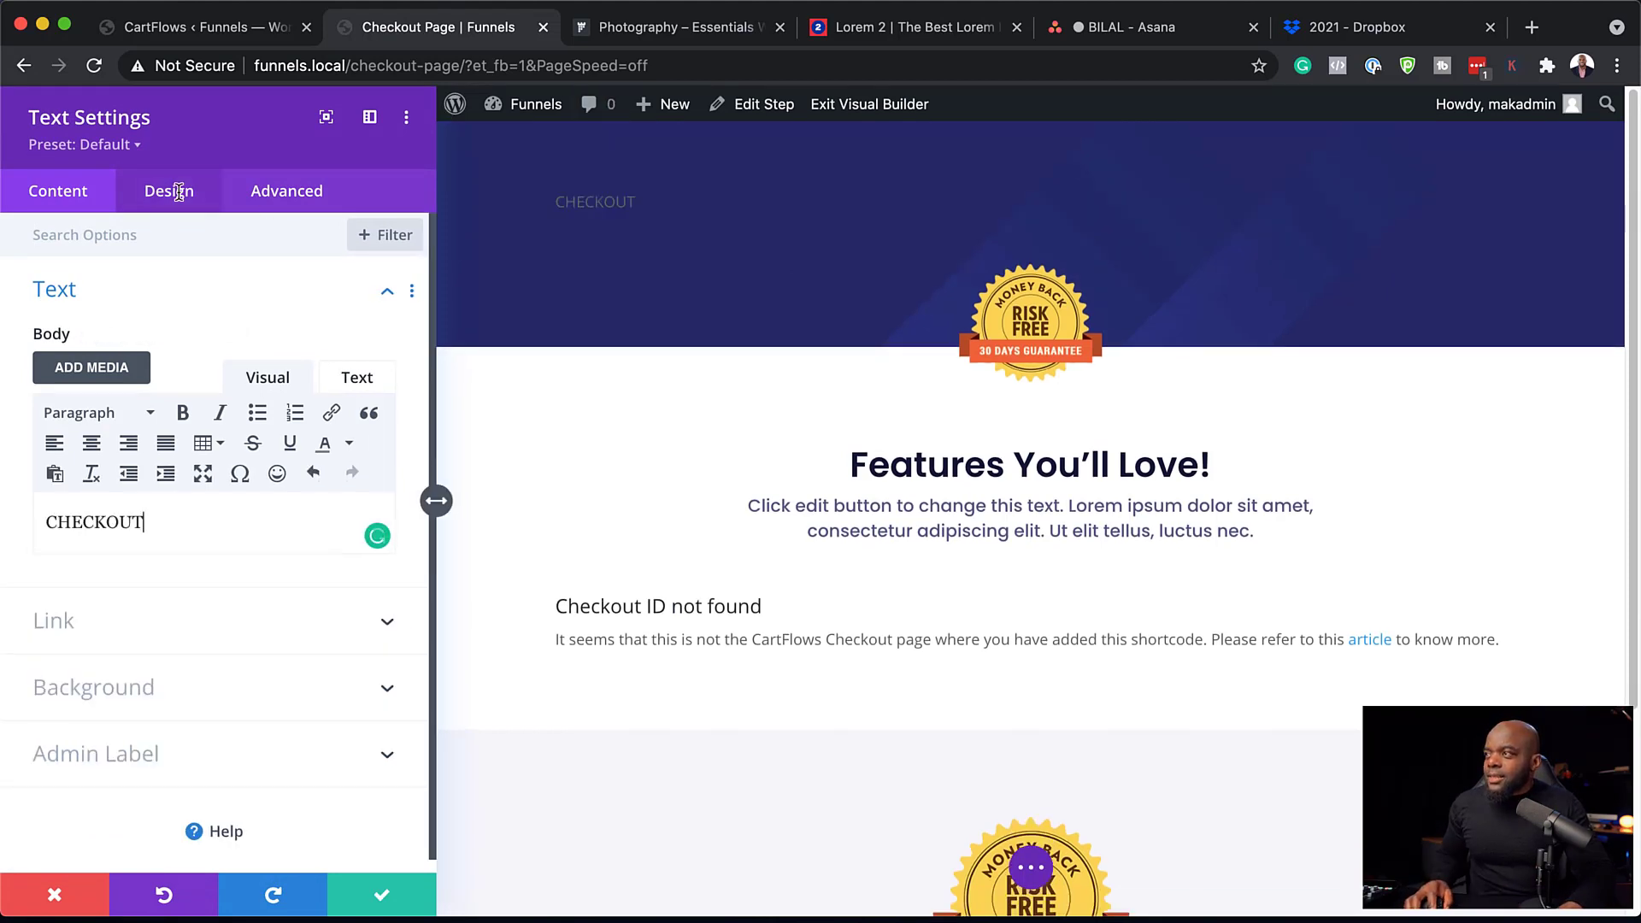
click(175, 195)
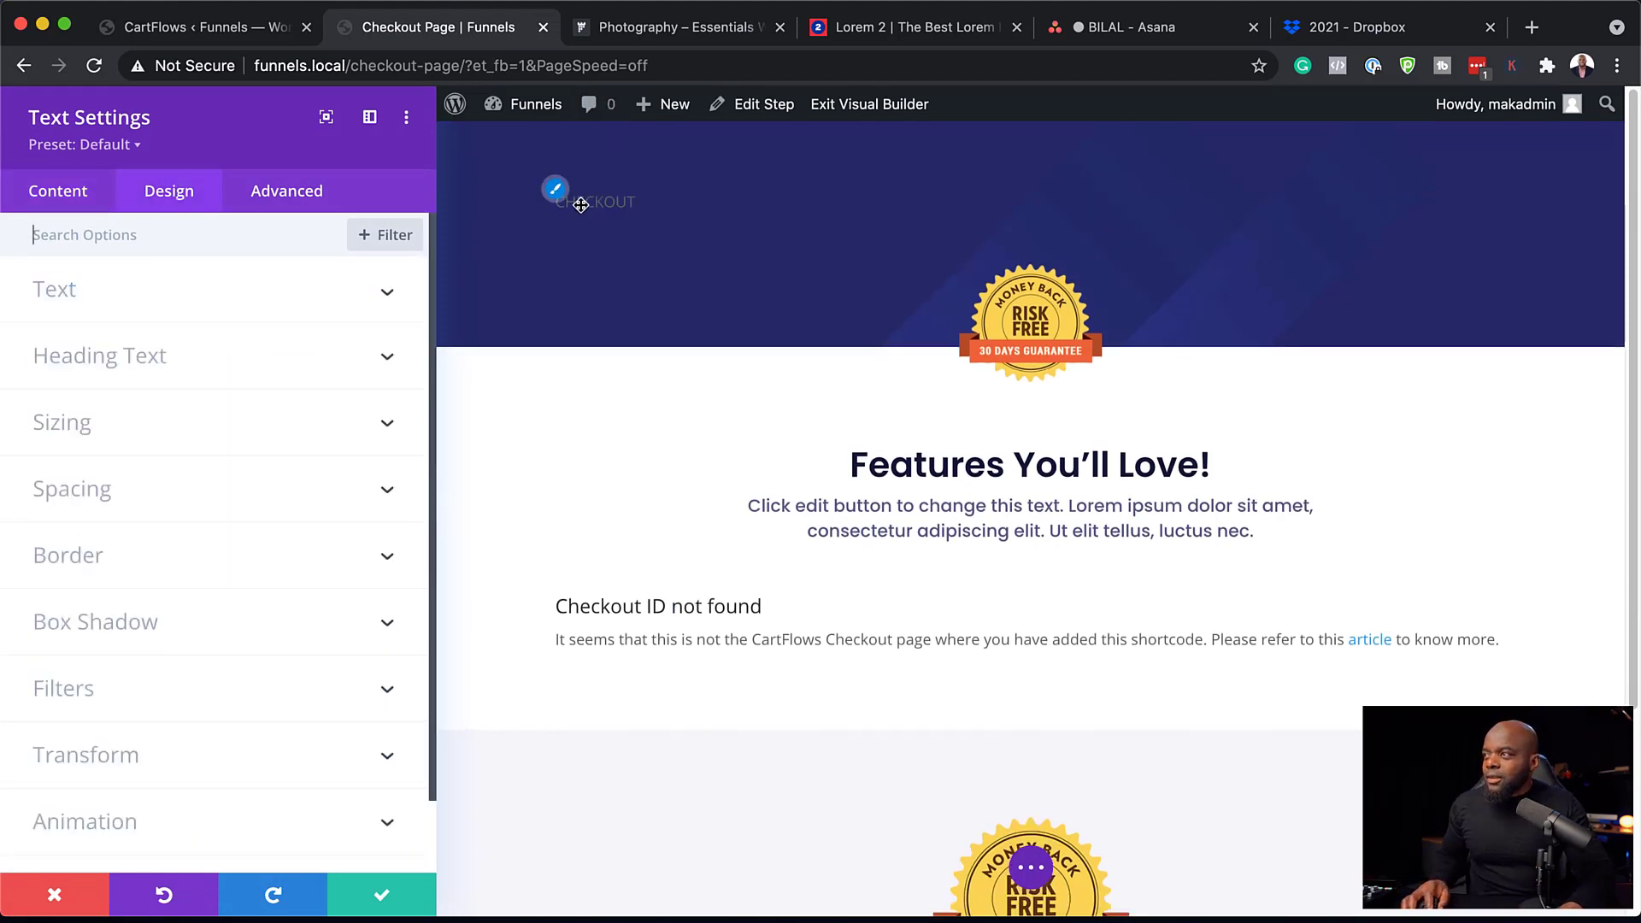
click(367, 291)
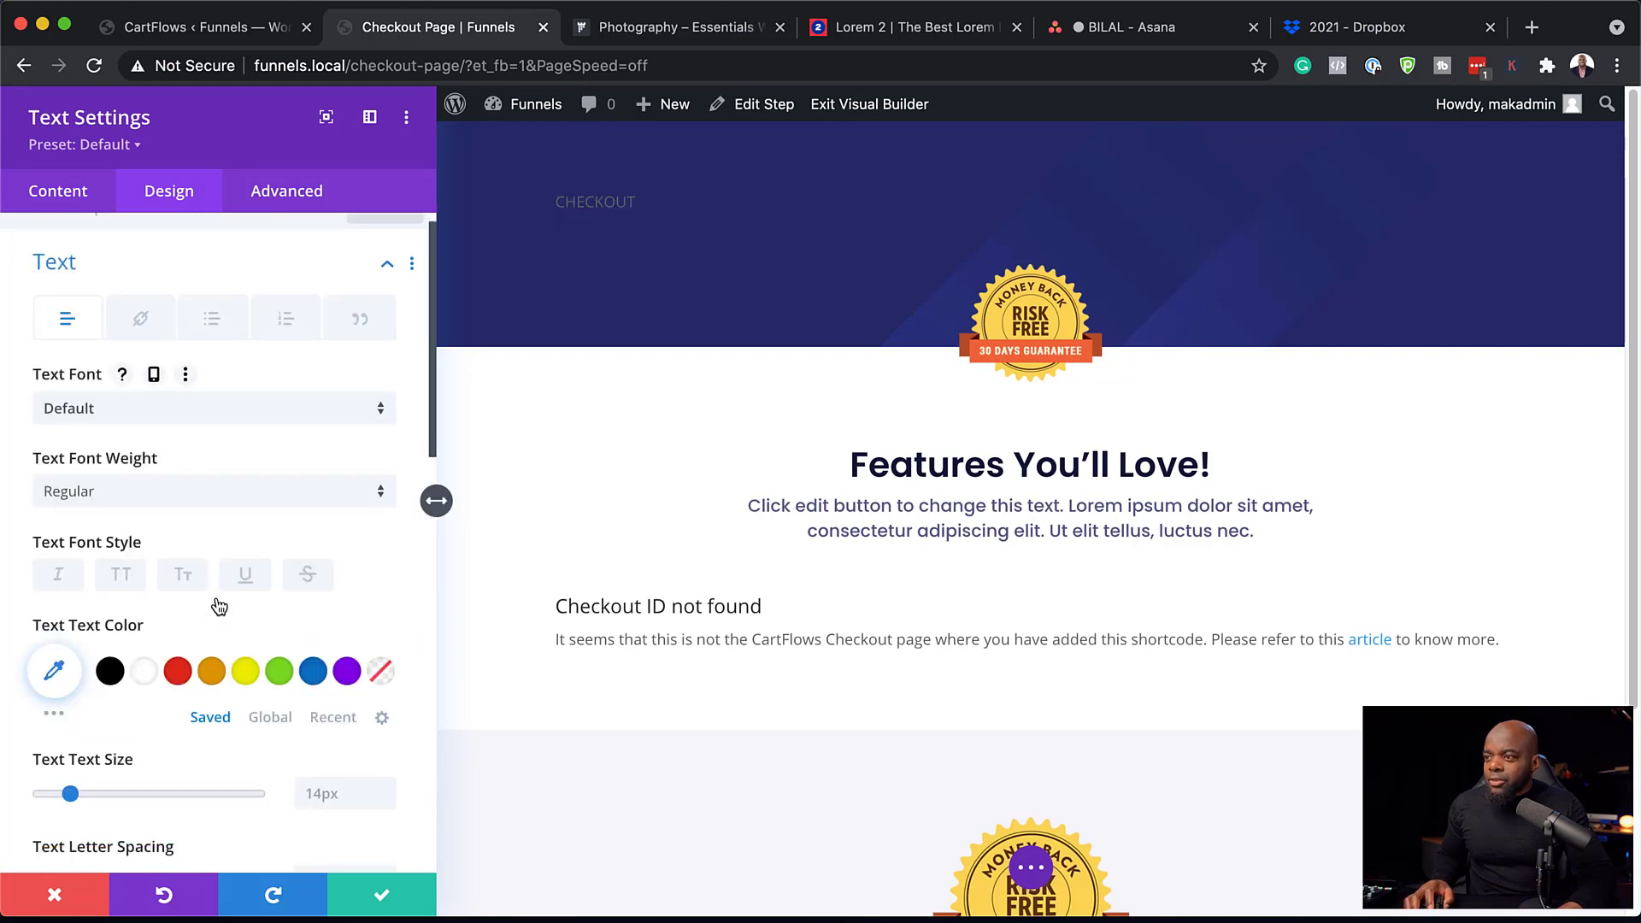
click(124, 577)
scroll(189, 584, down, 2)
click(145, 528)
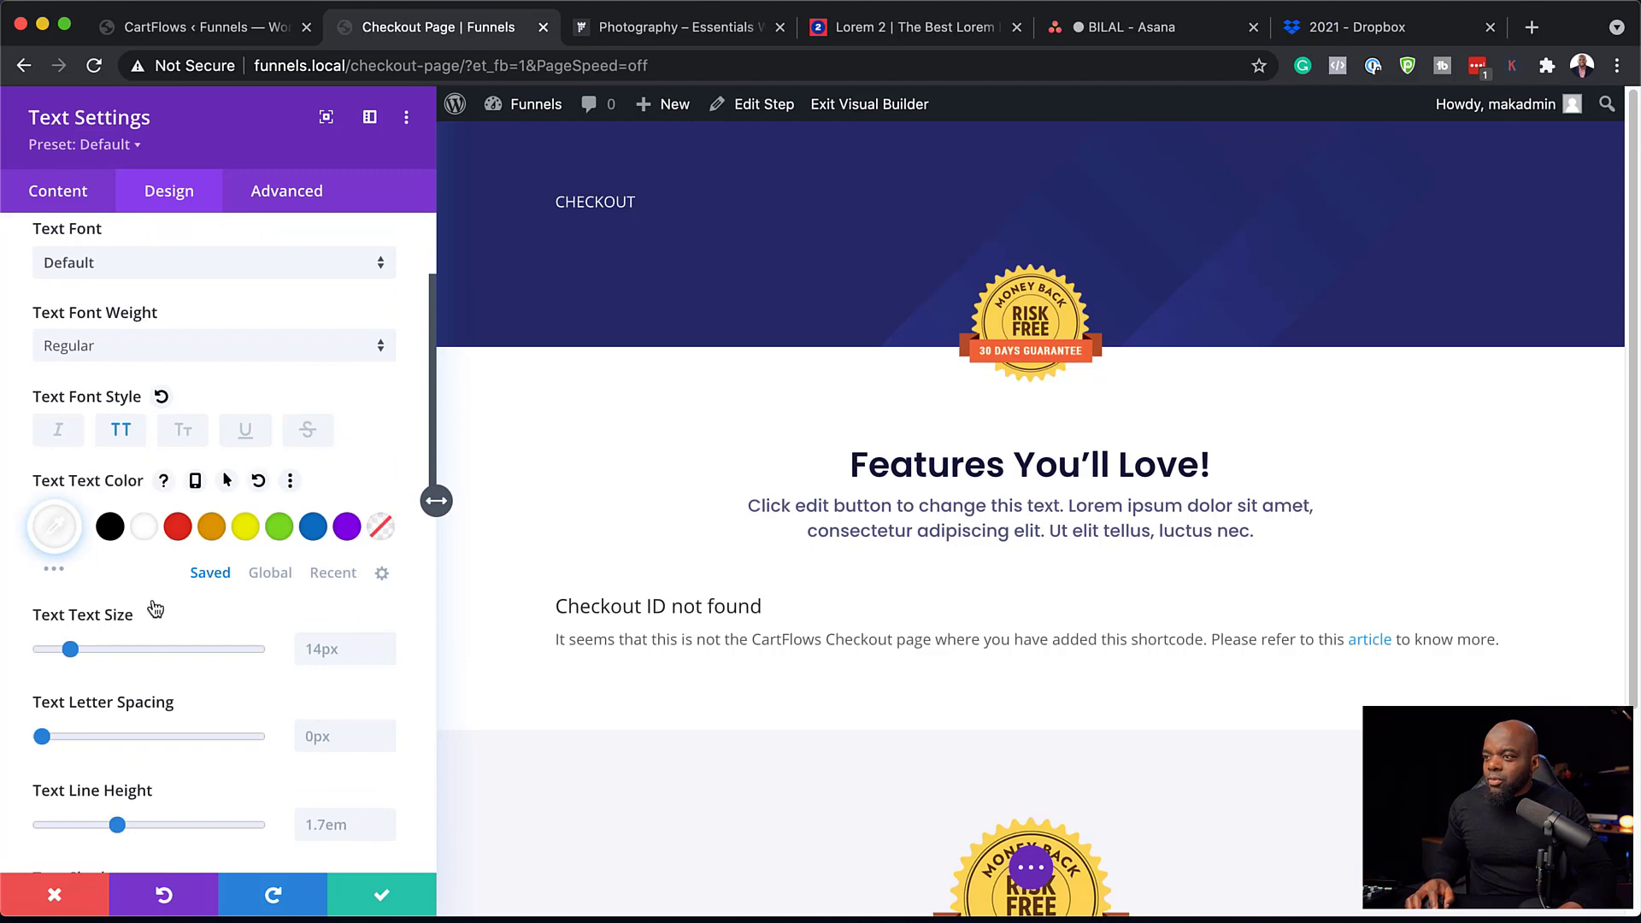
drag(70, 650, 88, 651)
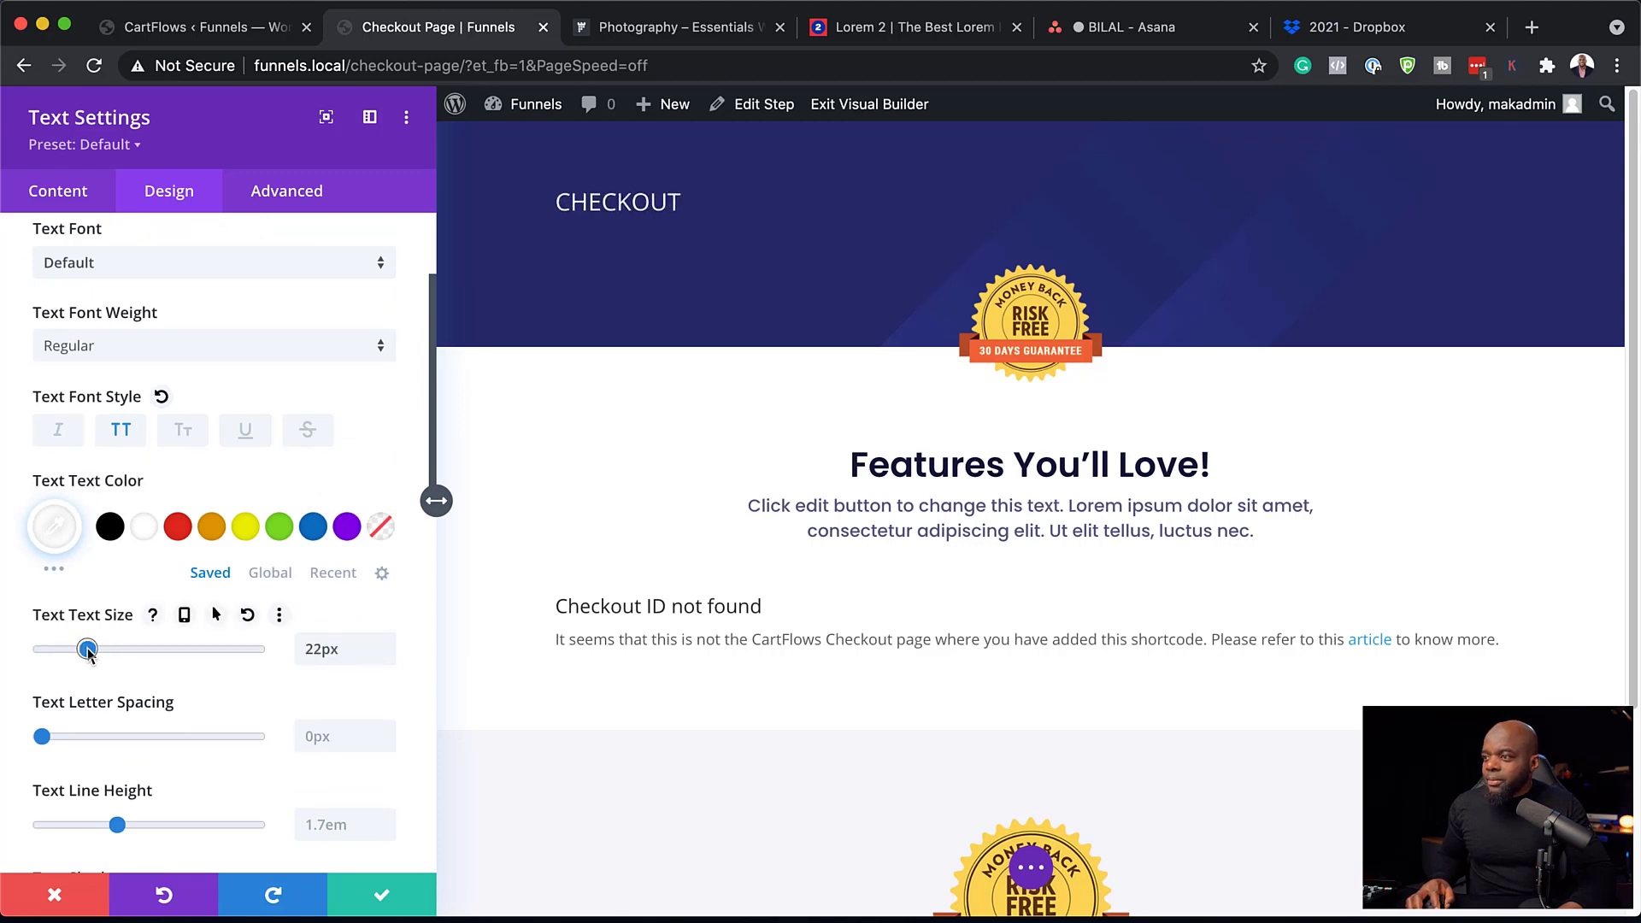
scroll(88, 649, down, 1)
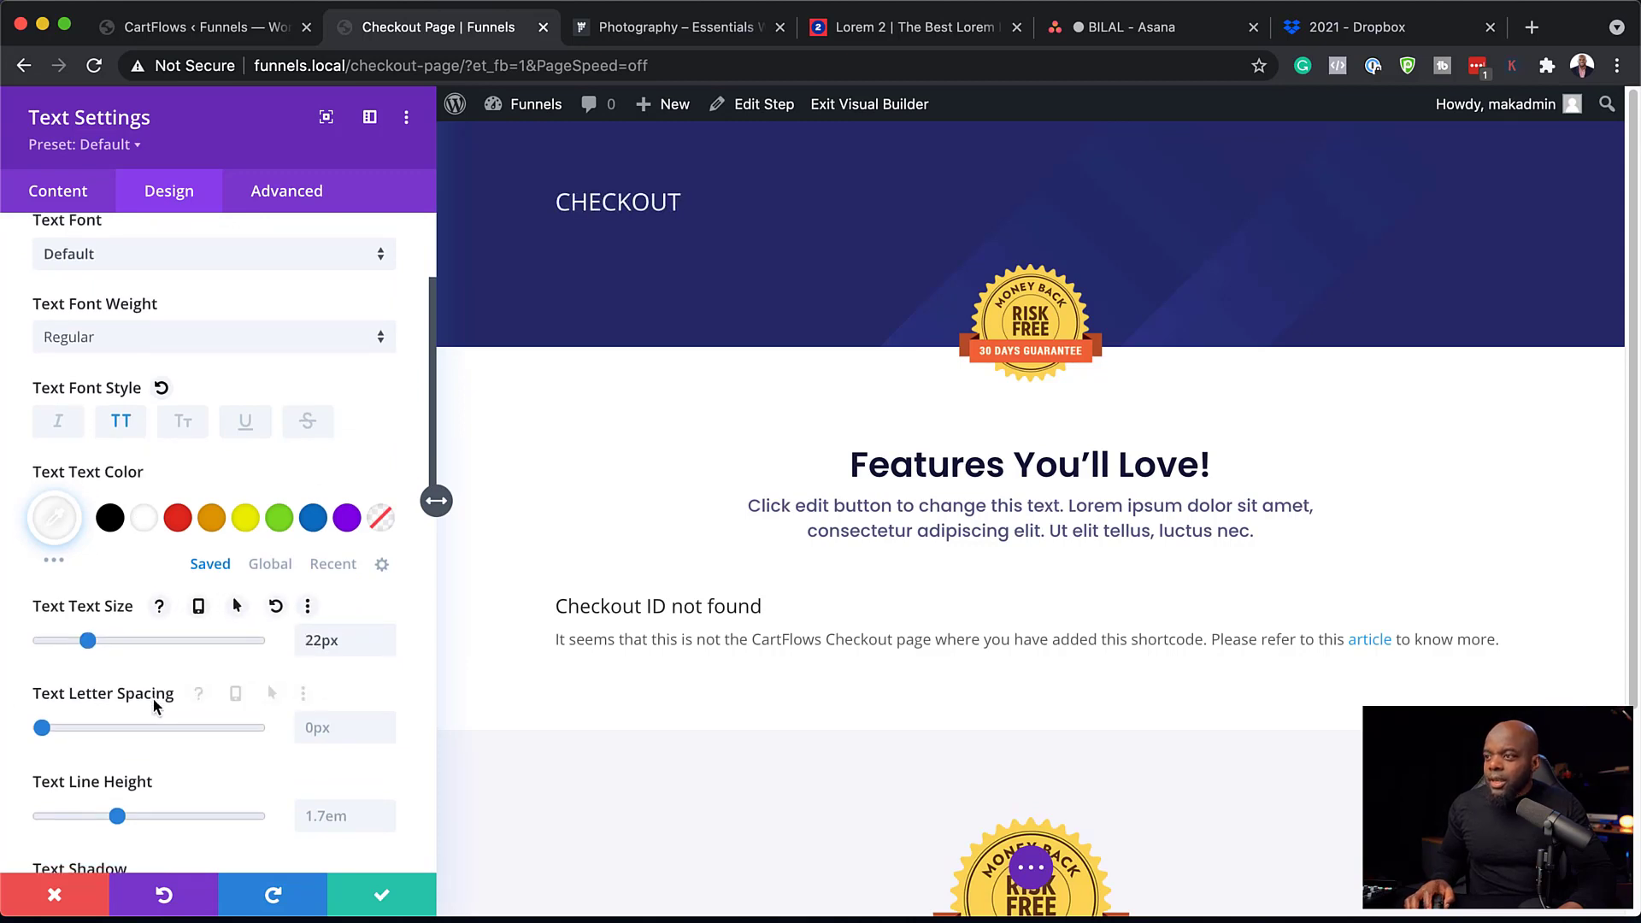
Make the heading bold Poppins at about 40px, centre it, and save.
click(143, 270)
click(153, 335)
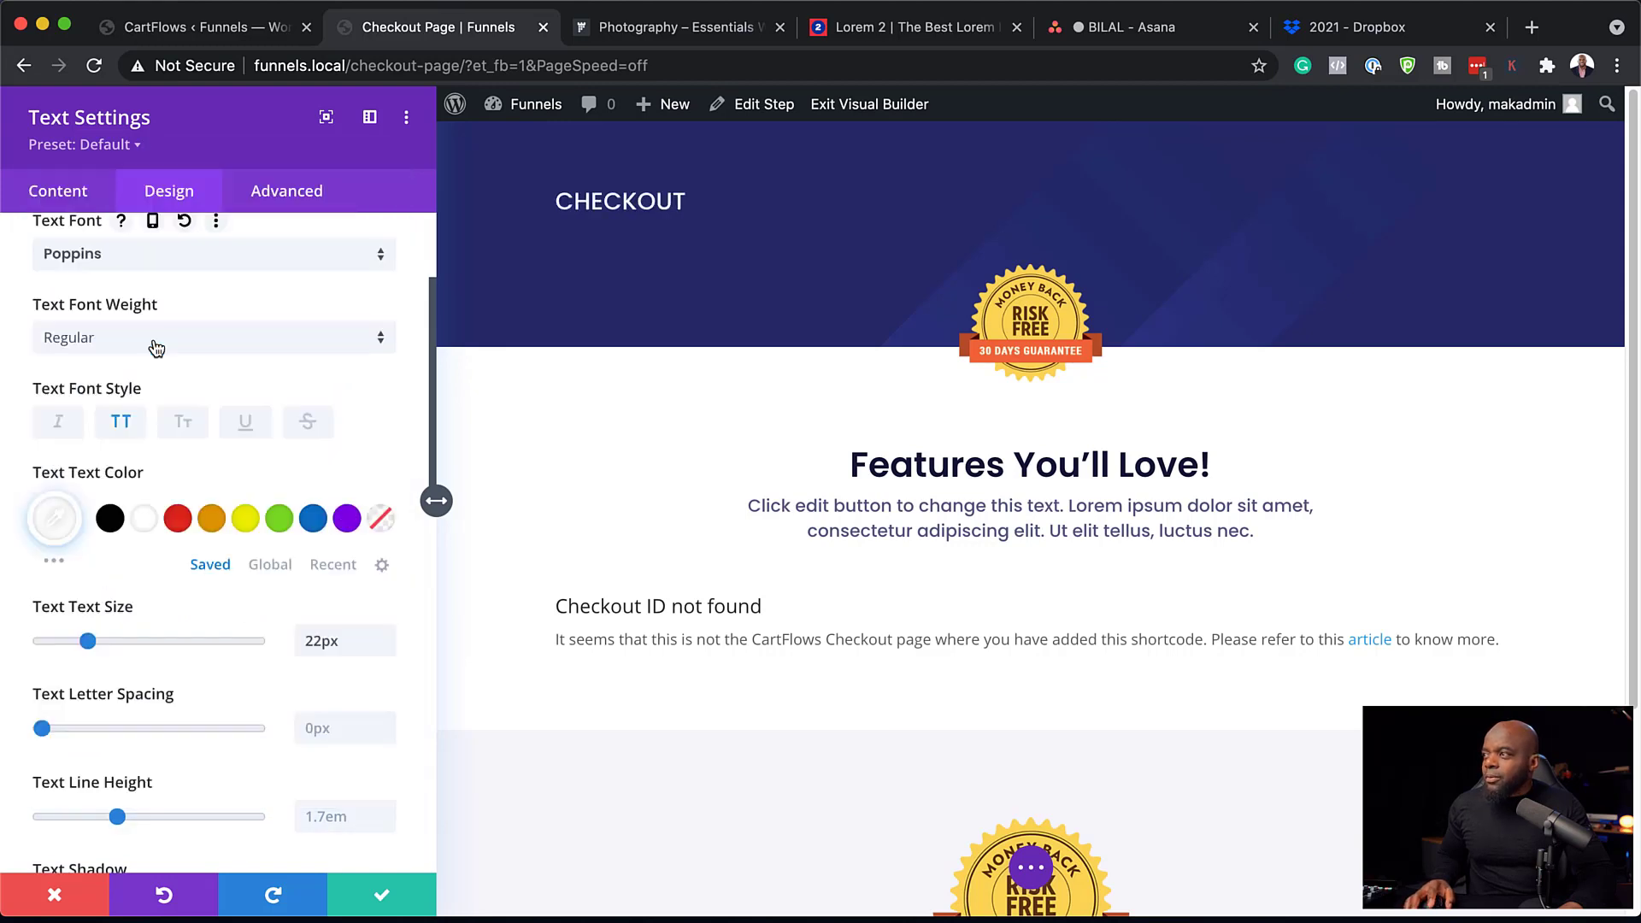
click(162, 341)
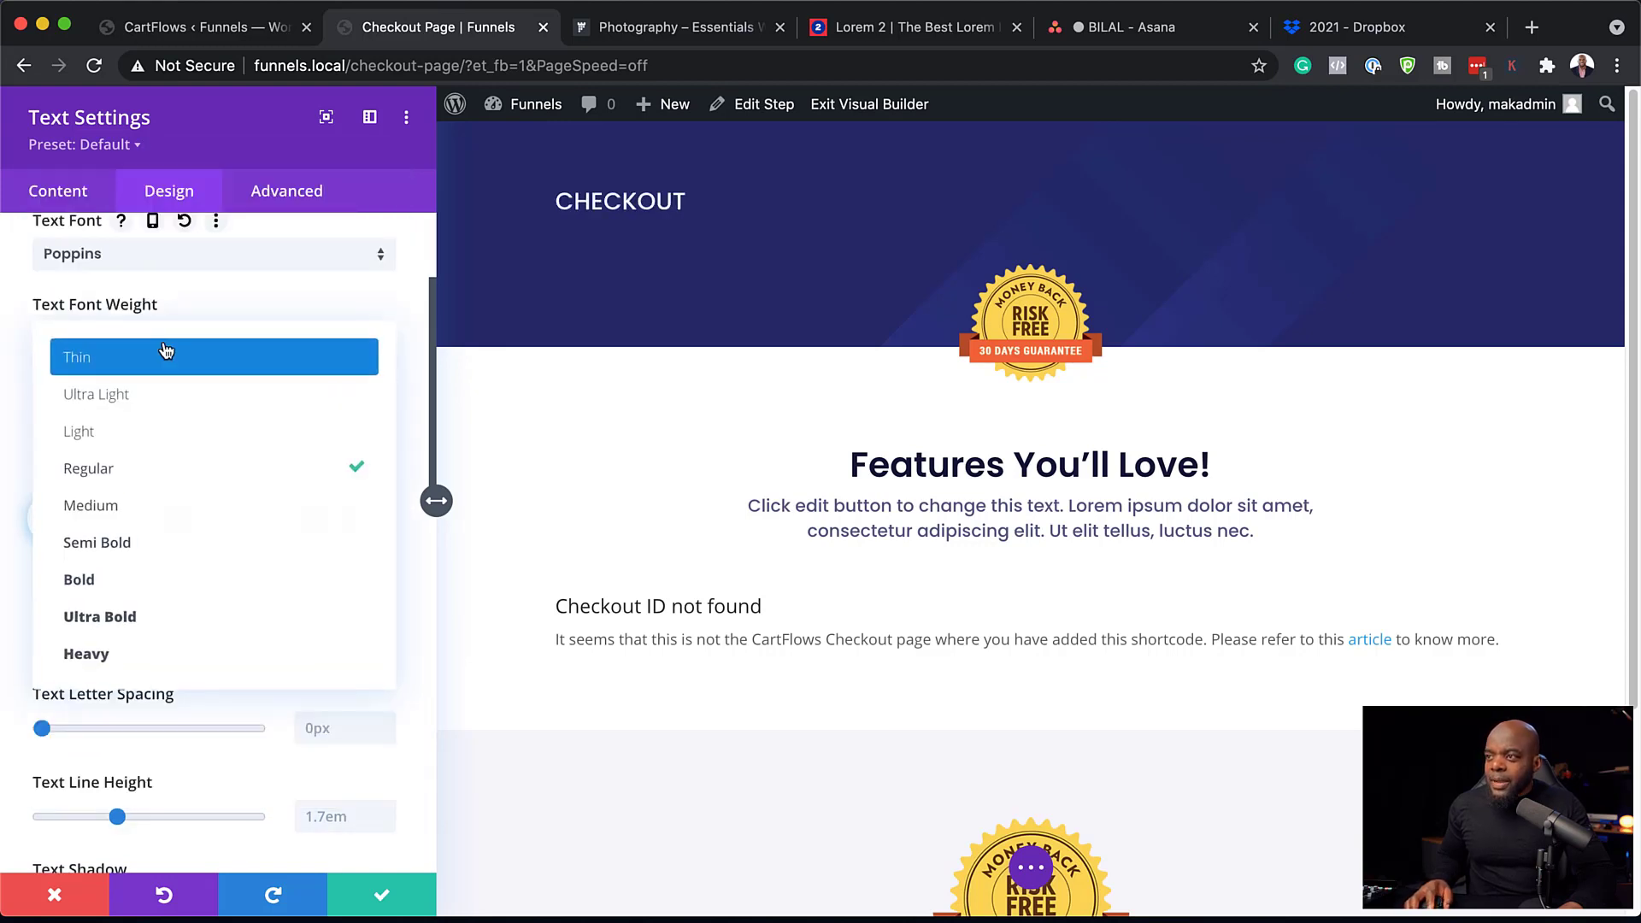
click(146, 578)
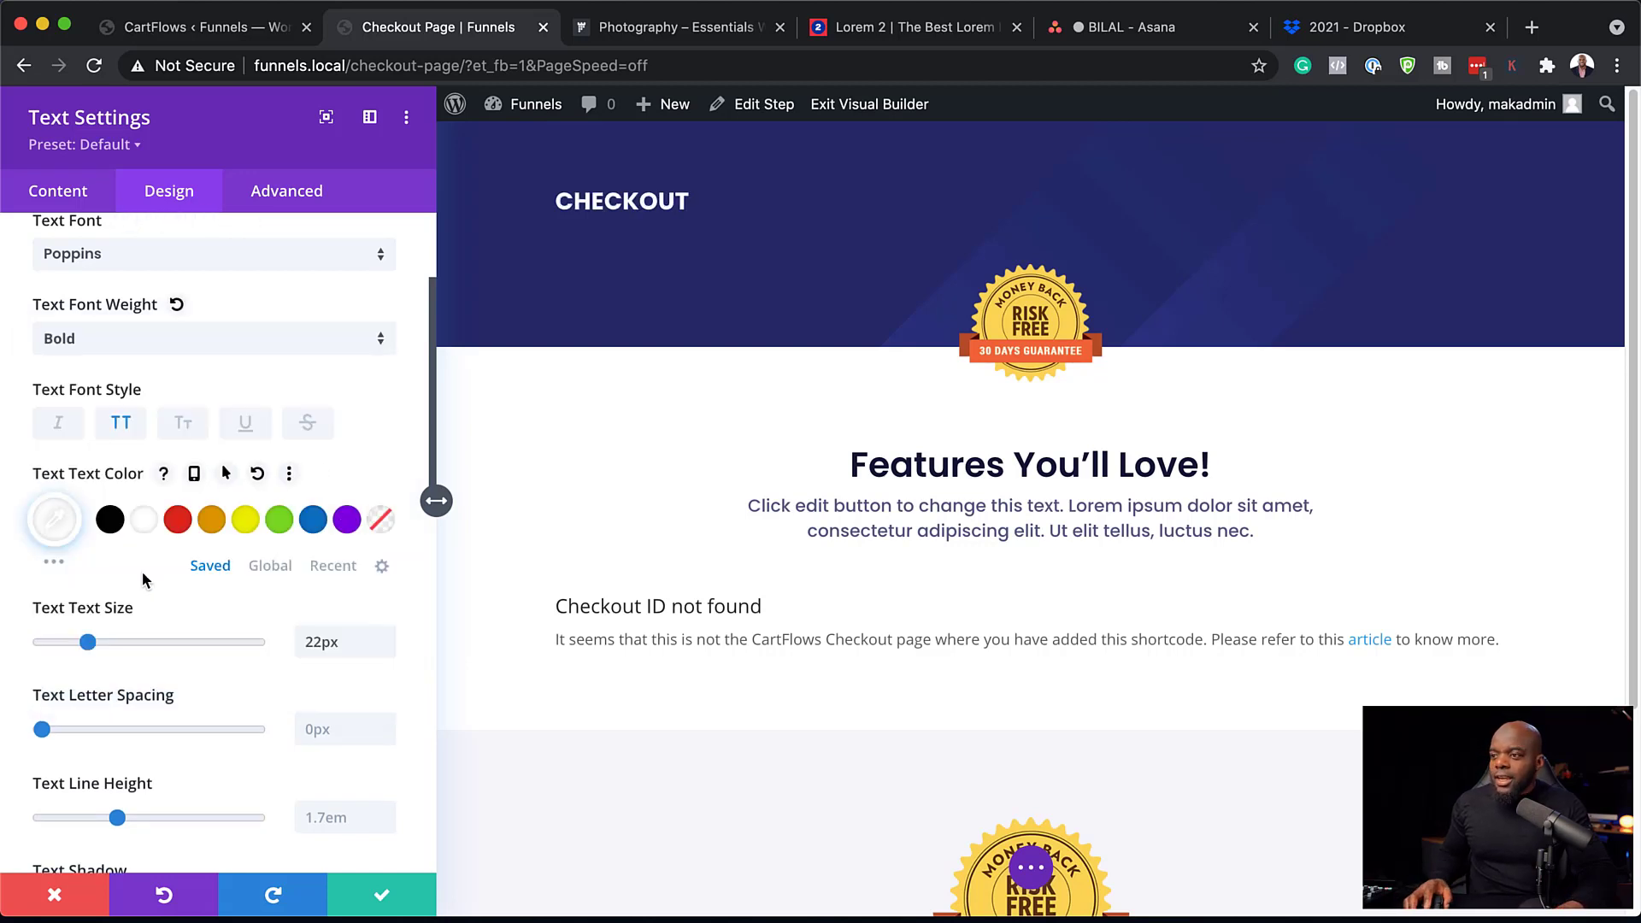
drag(82, 654, 126, 651)
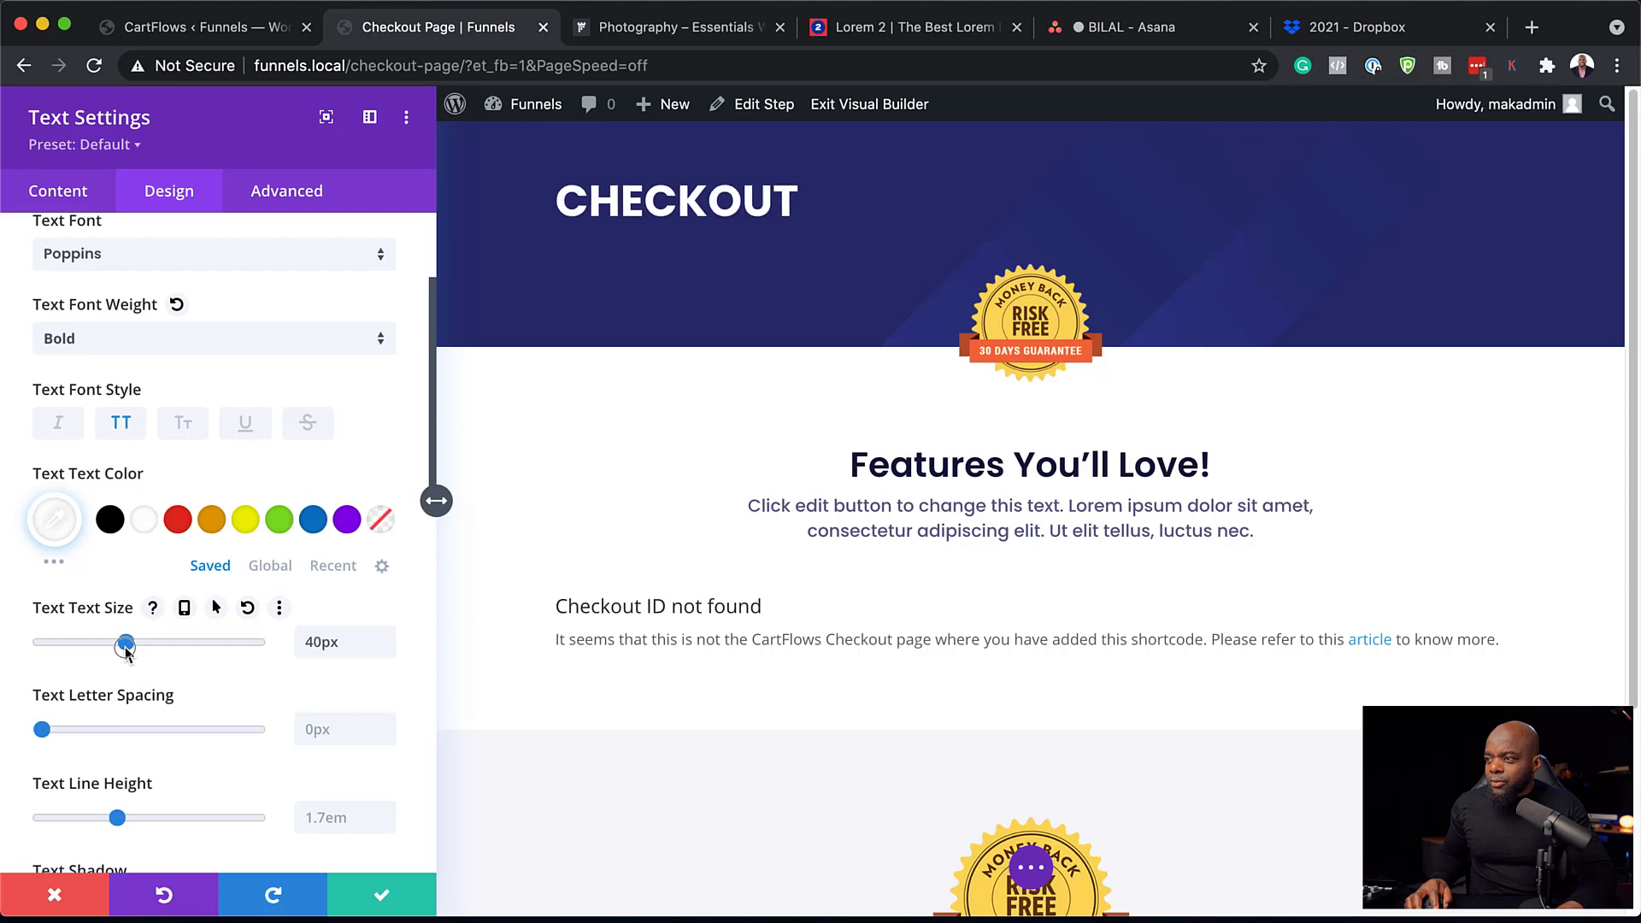
scroll(187, 718, down, 2)
scroll(187, 718, up, 5)
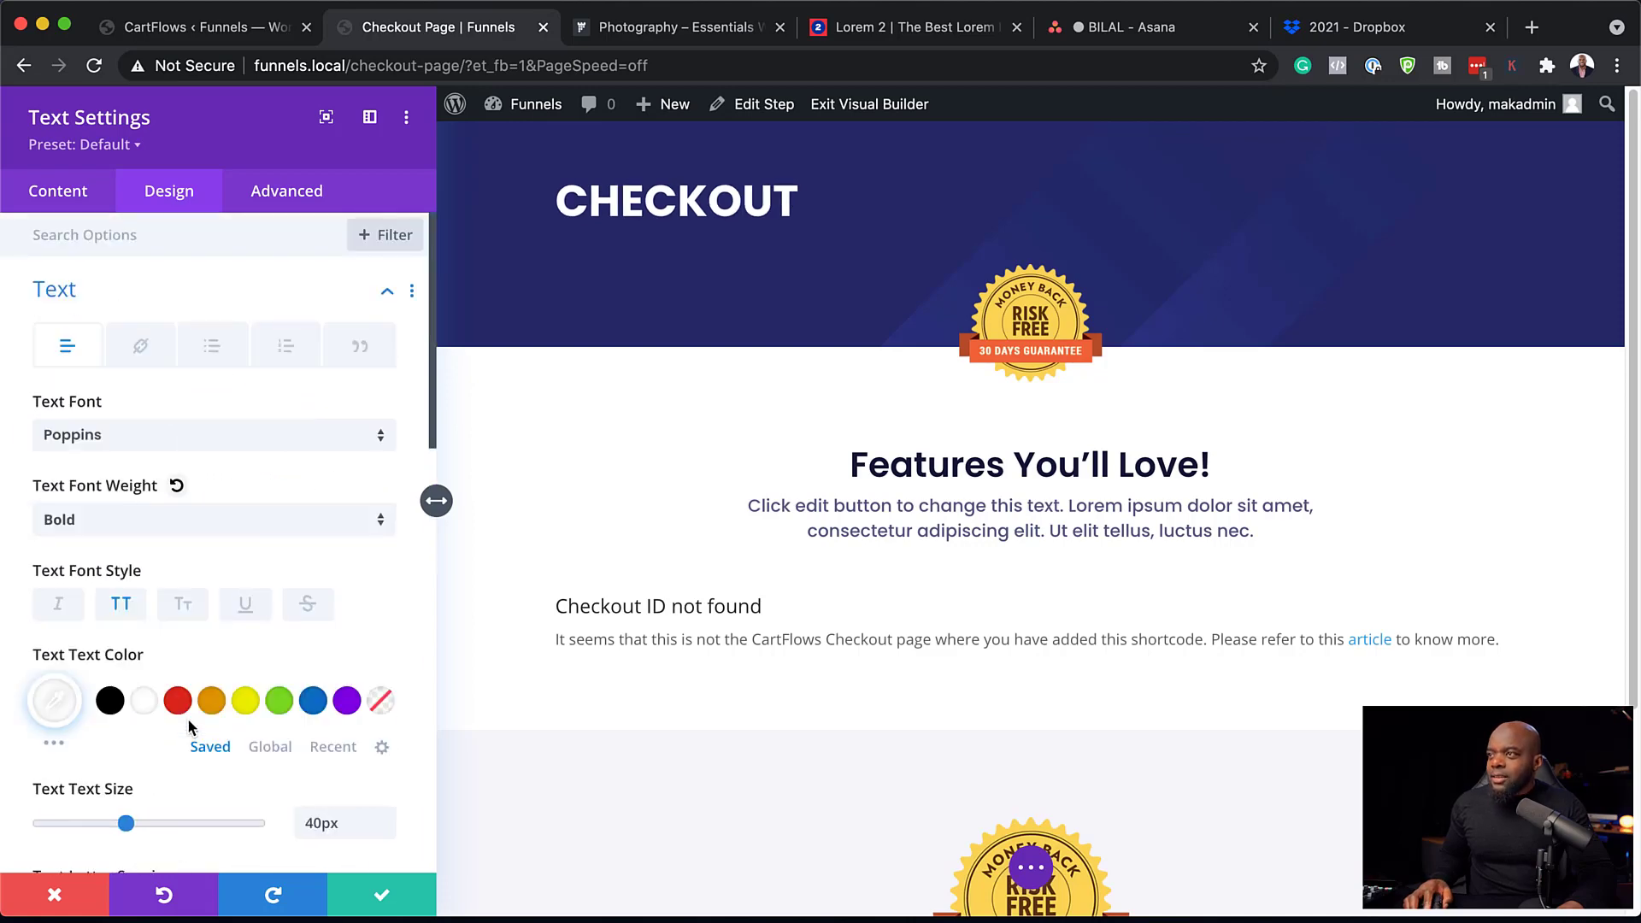
scroll(191, 648, down, 5)
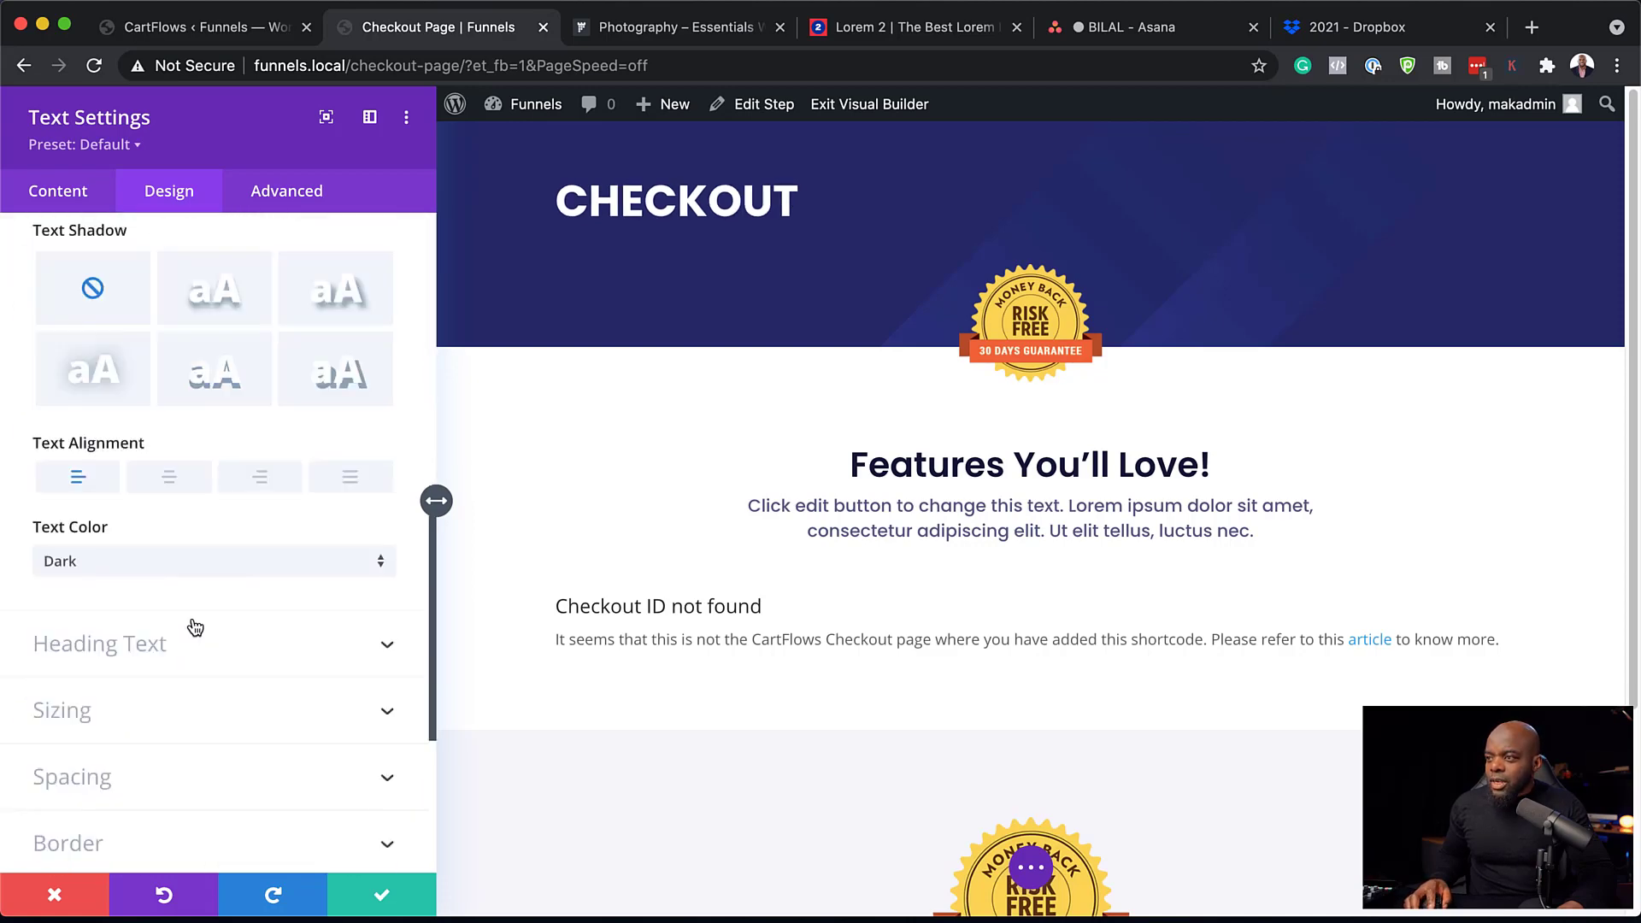
click(169, 478)
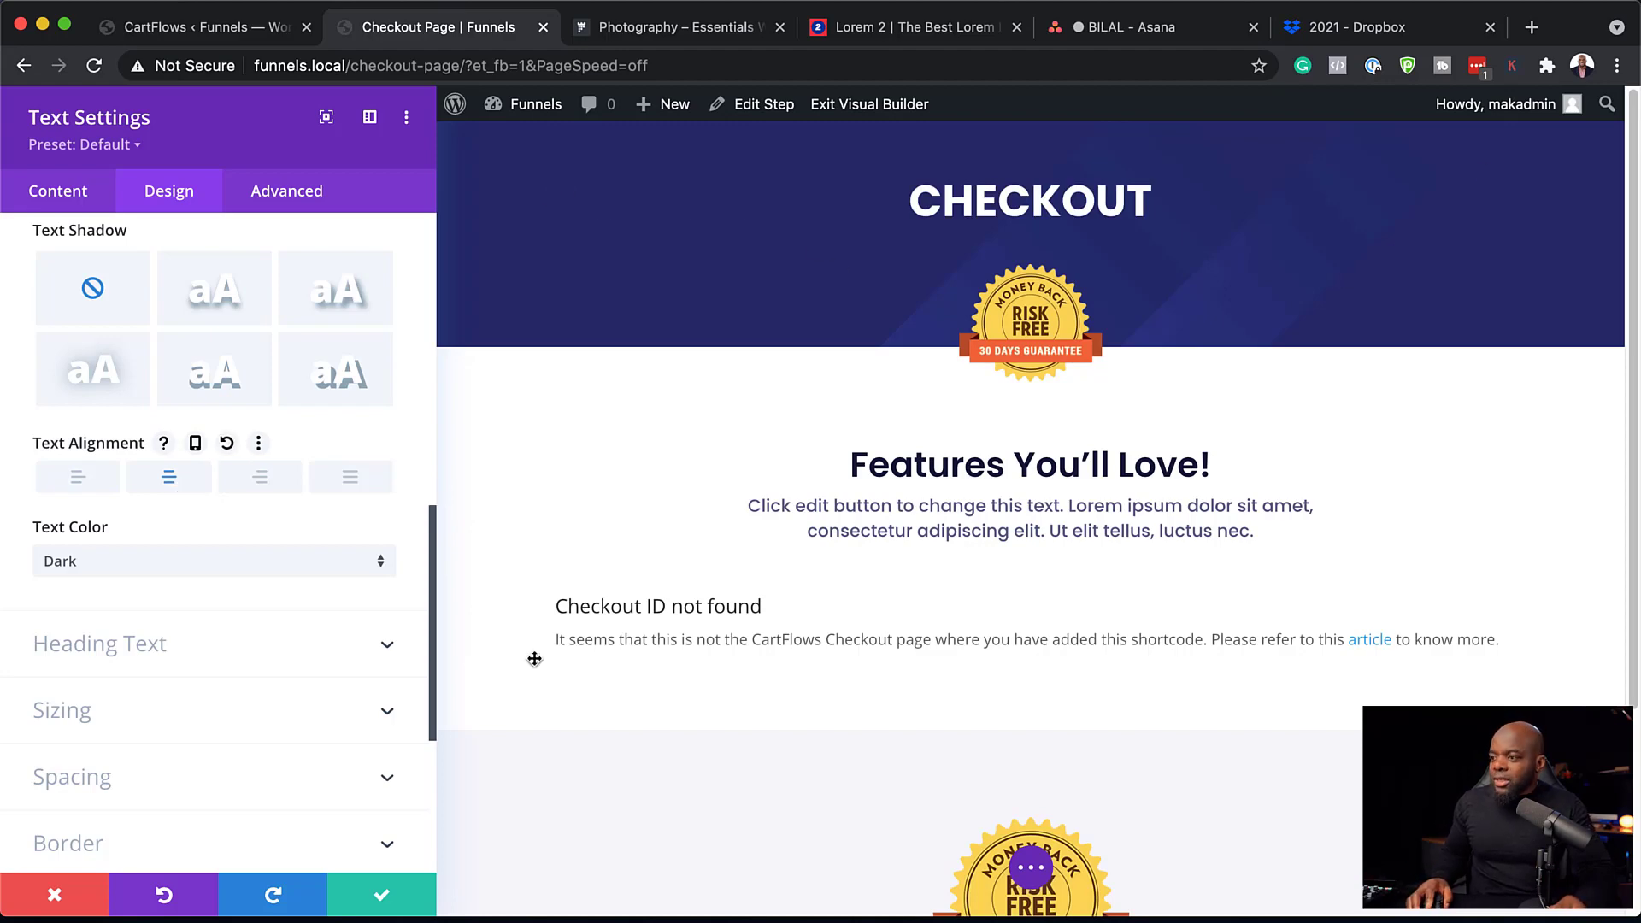
click(392, 898)
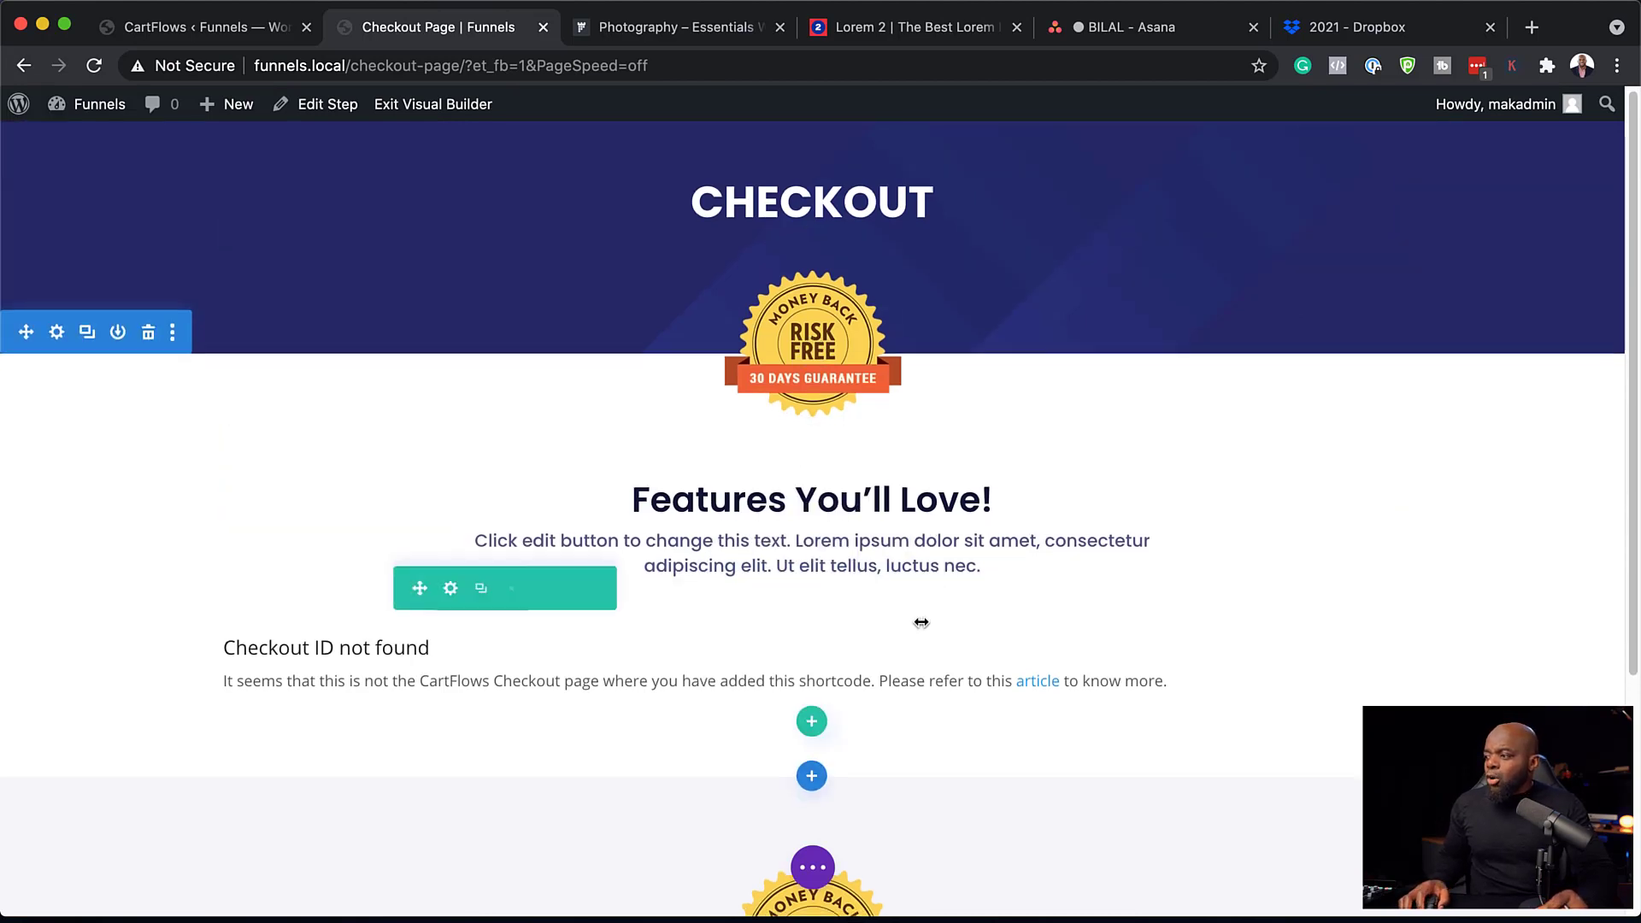
Delete the money-back guarantee section and add a Regular section with a four-column row.
scroll(921, 622, down, 5)
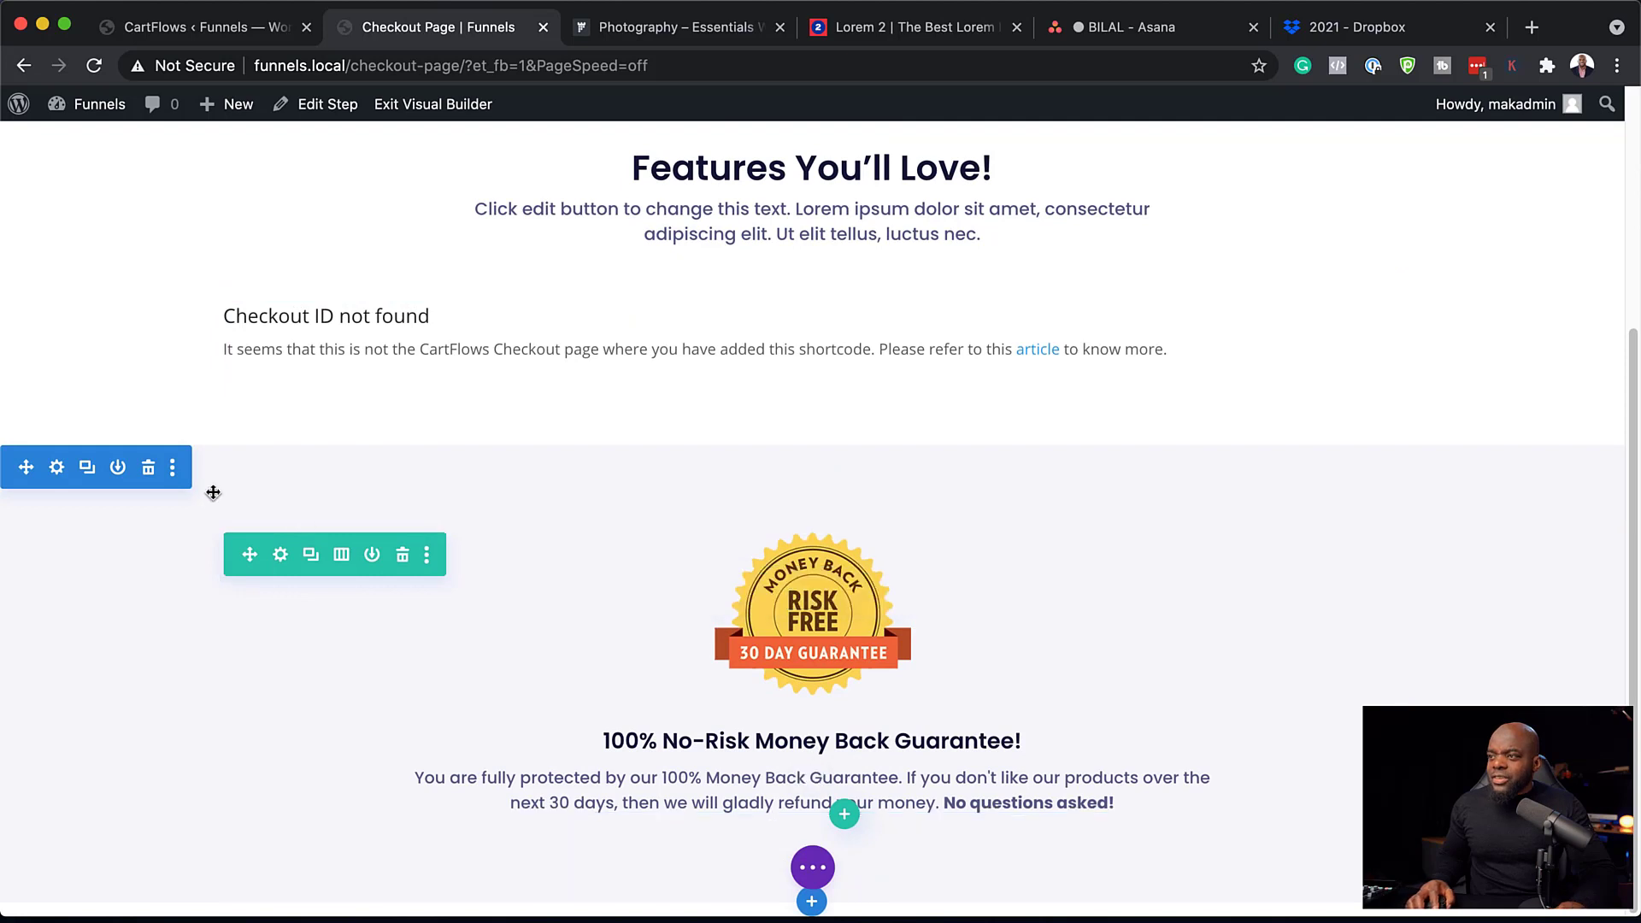
click(149, 472)
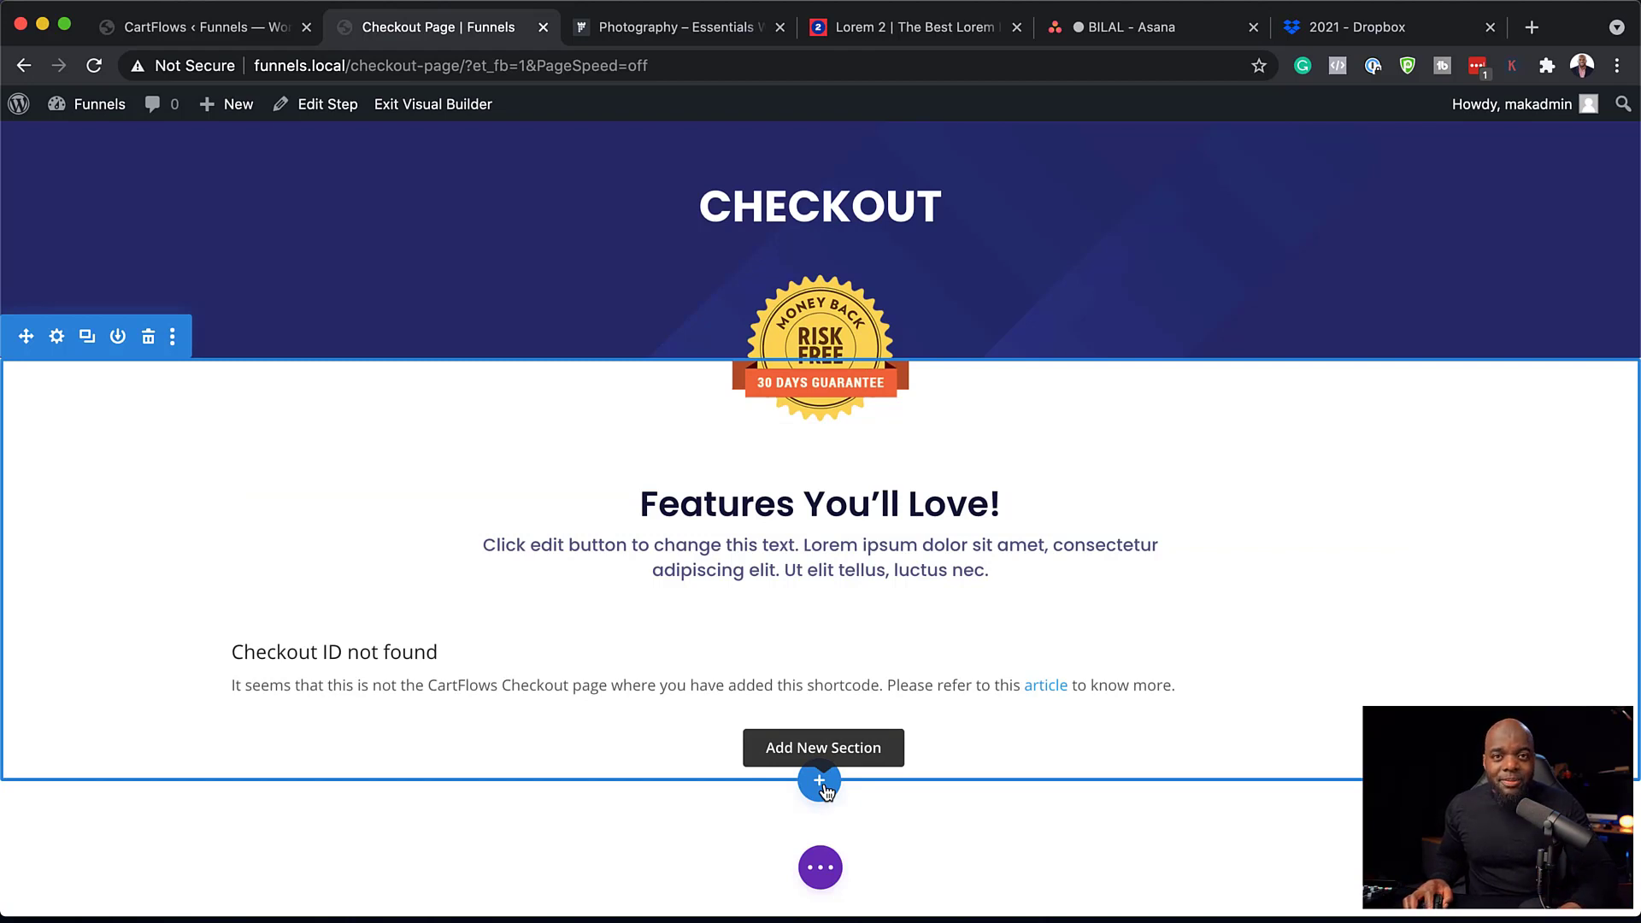
click(820, 785)
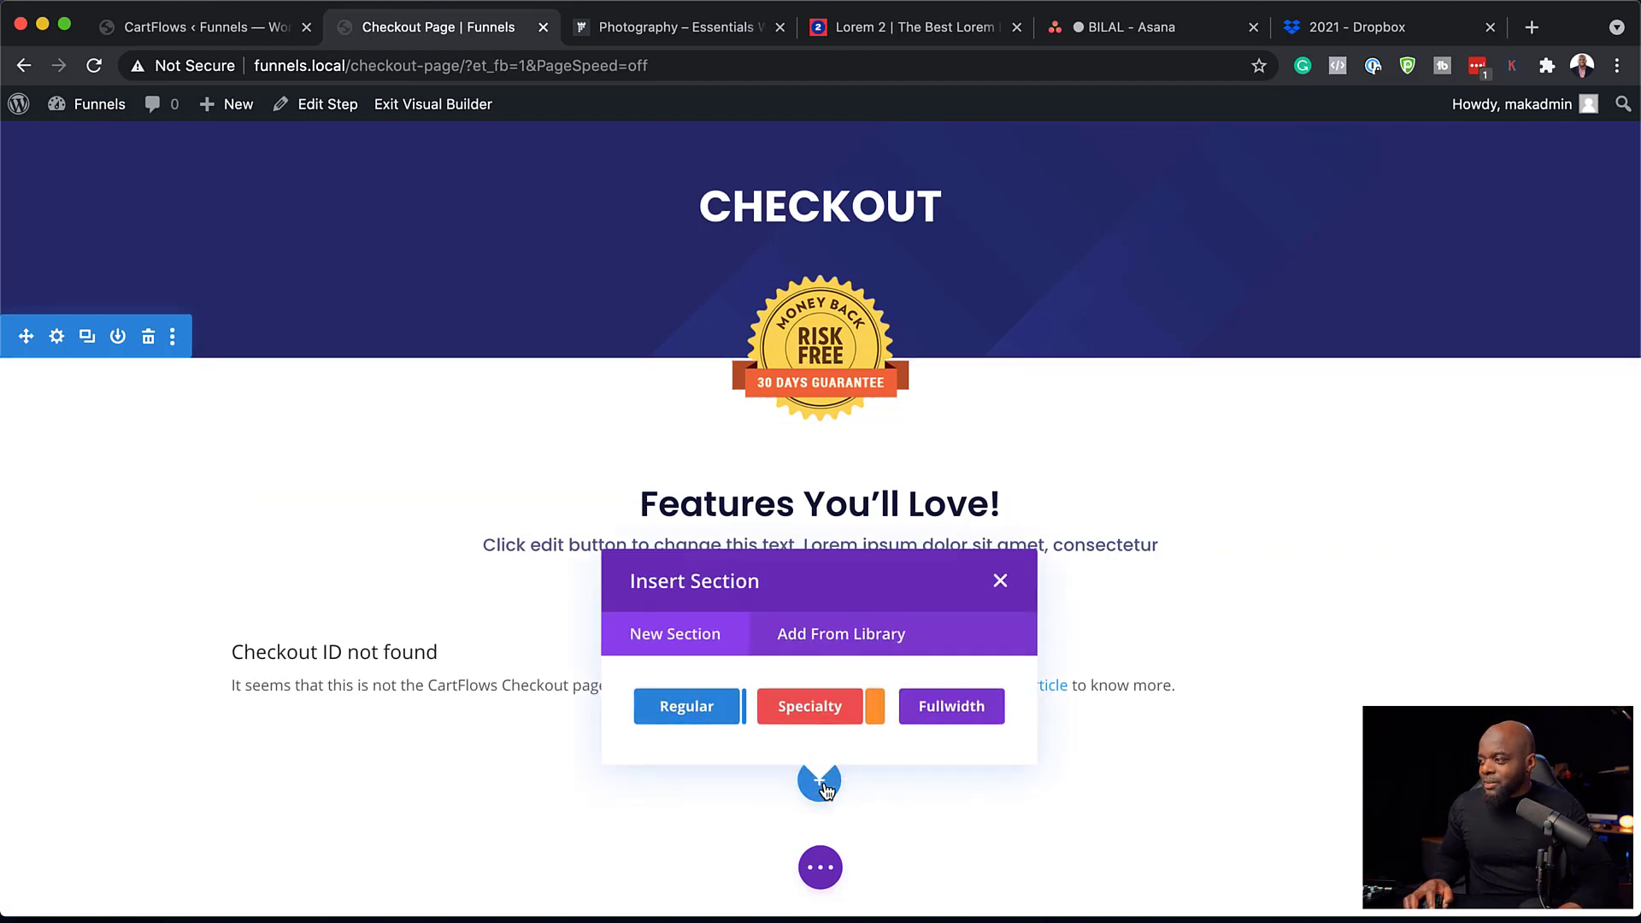
click(716, 710)
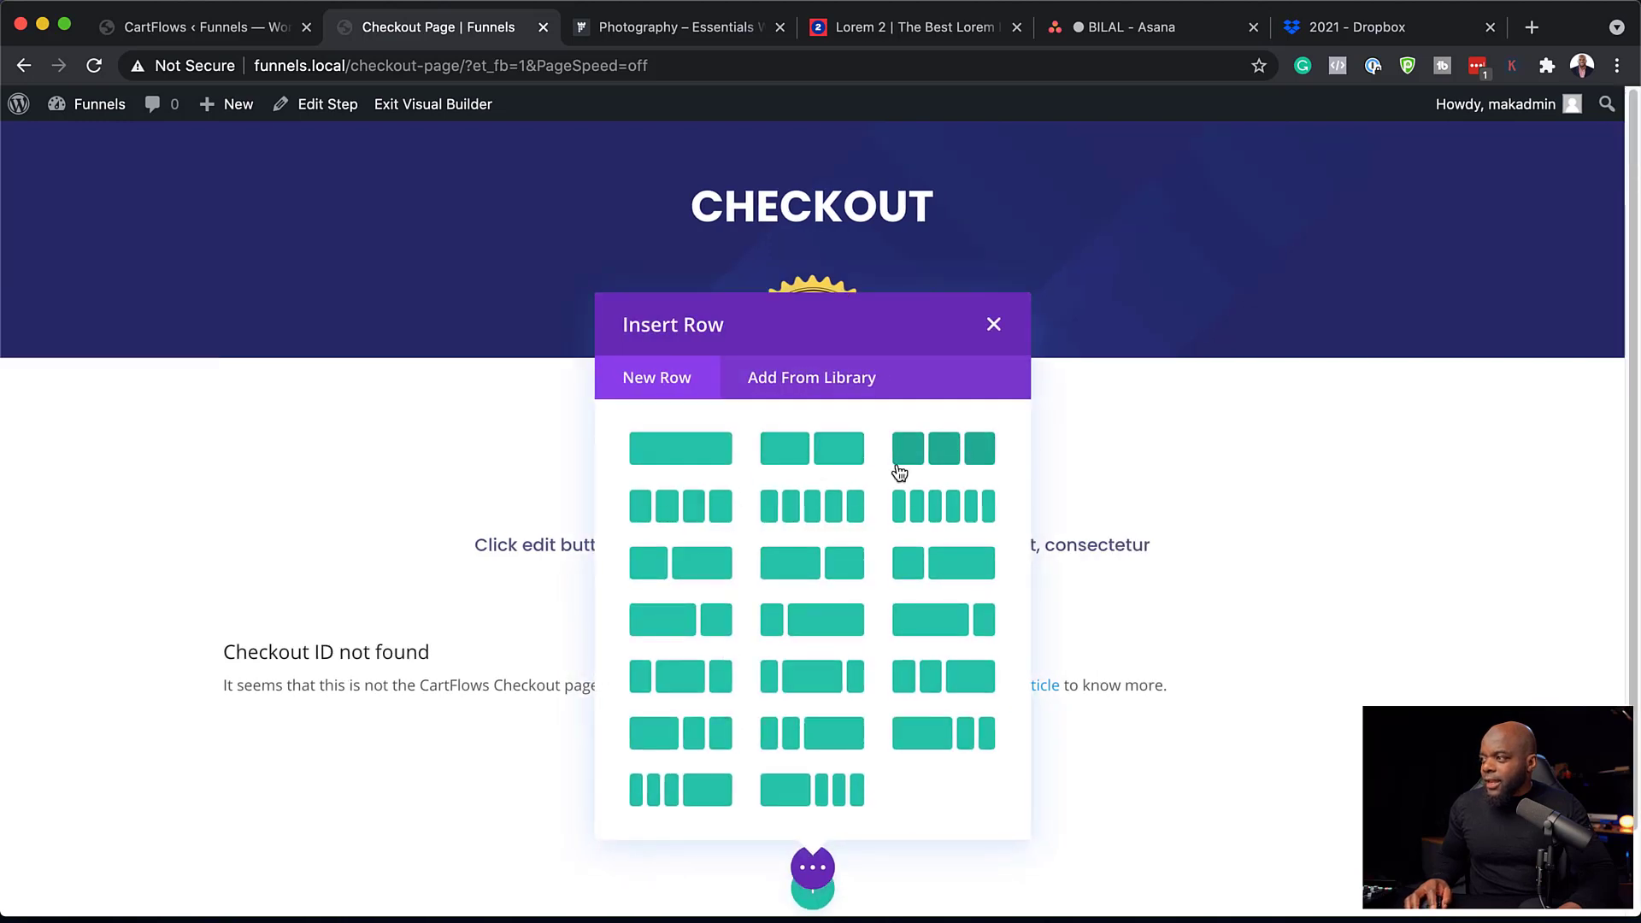
click(703, 521)
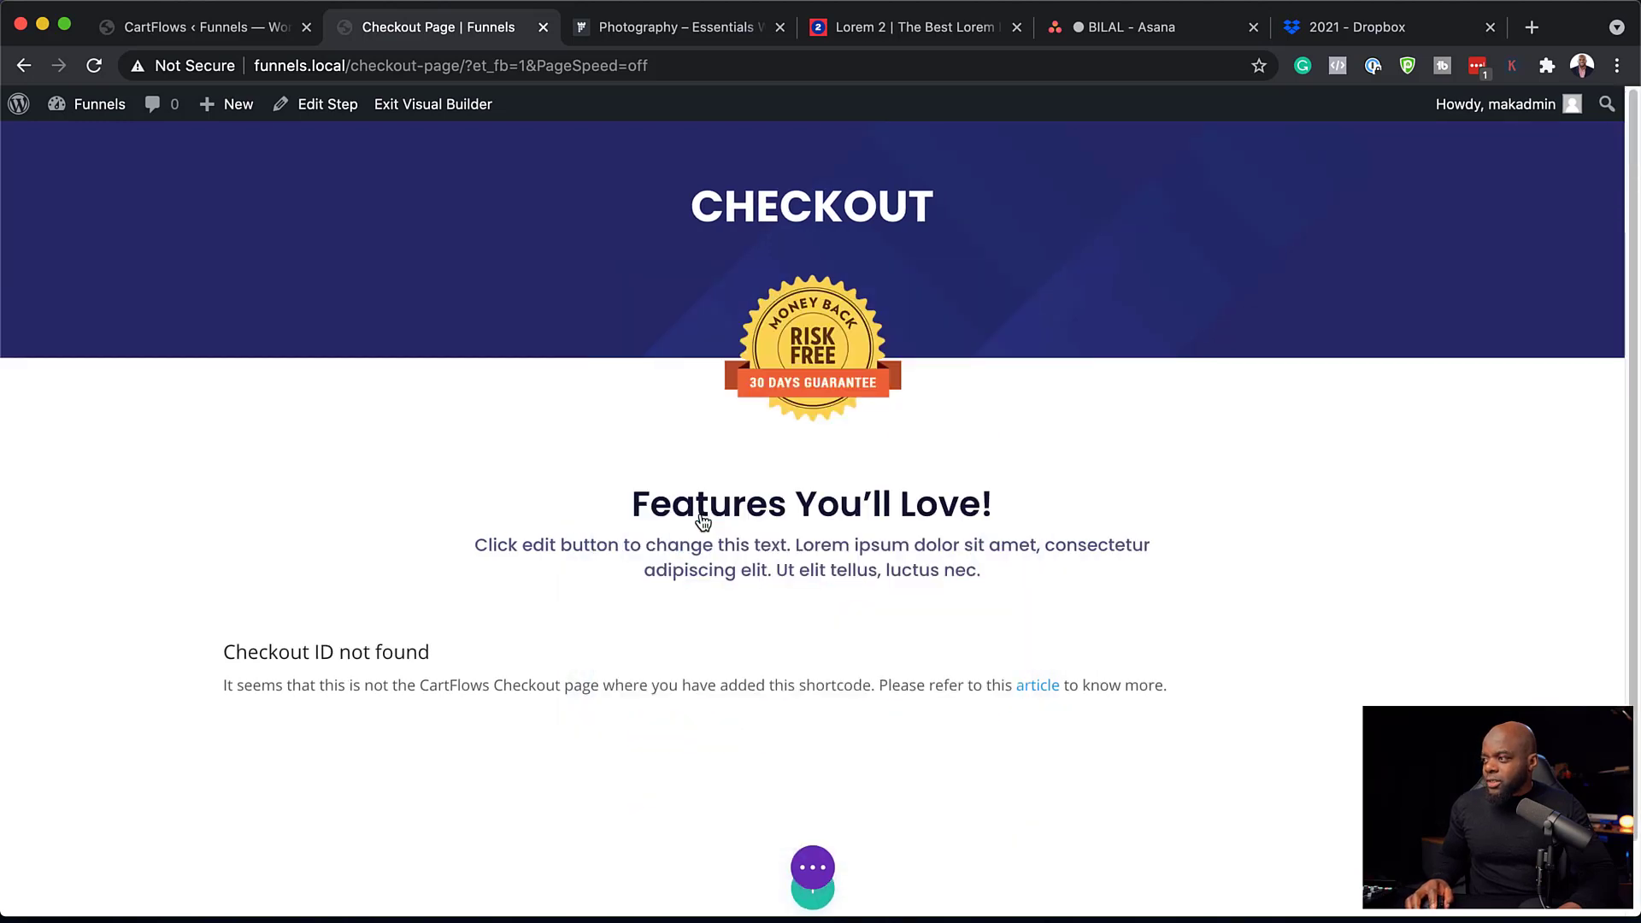
scroll(1095, 692, down, 2)
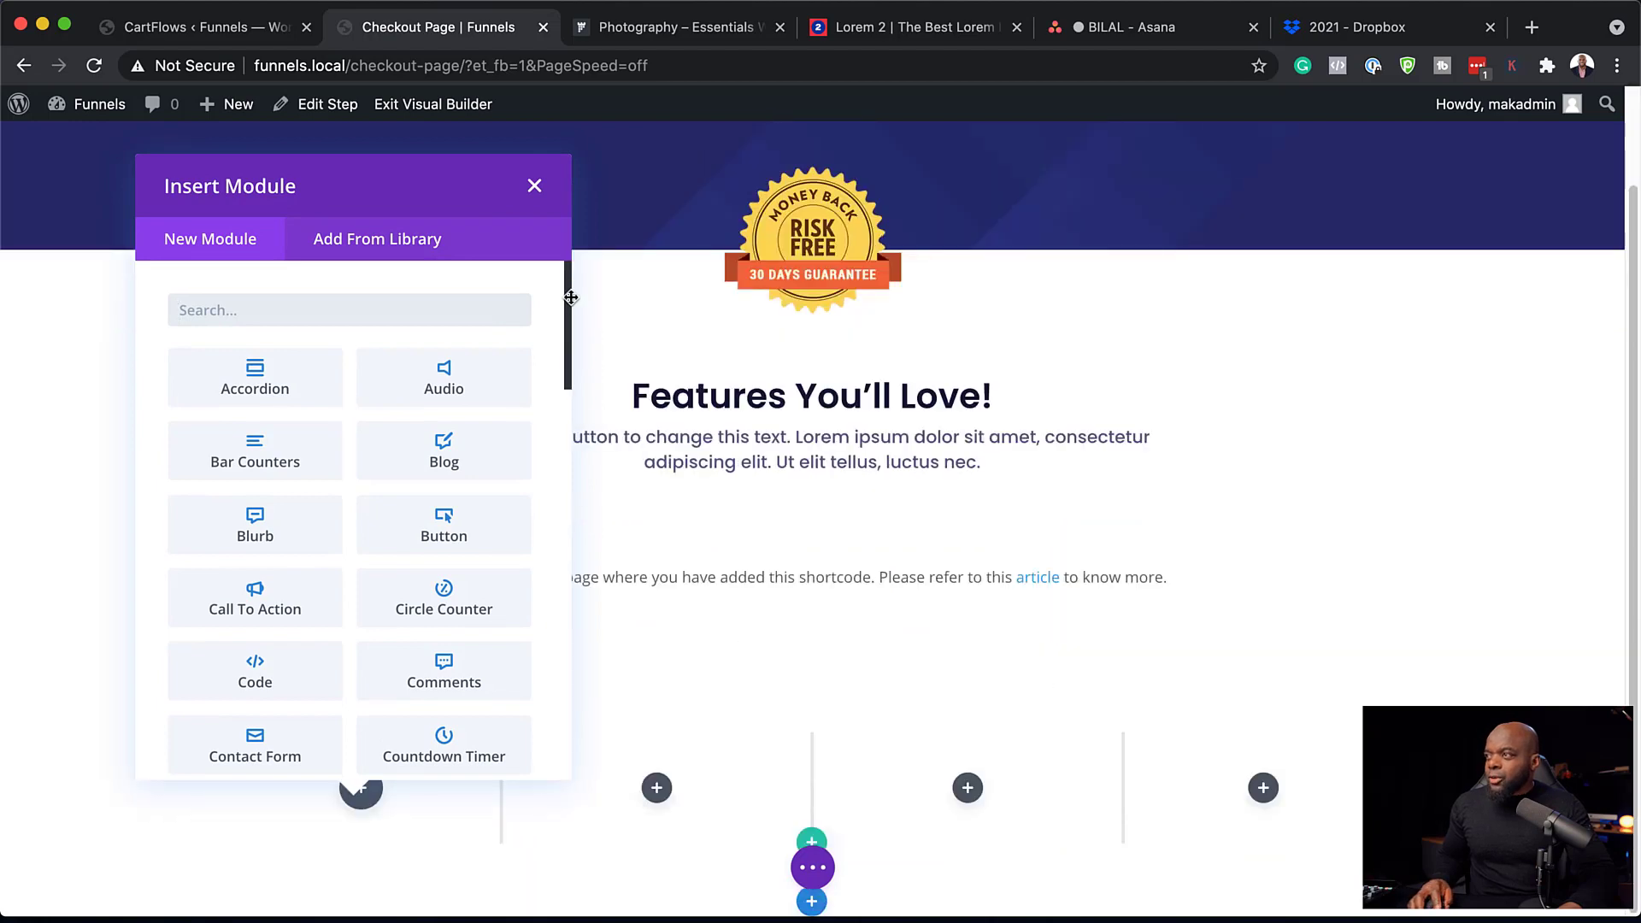
click(534, 188)
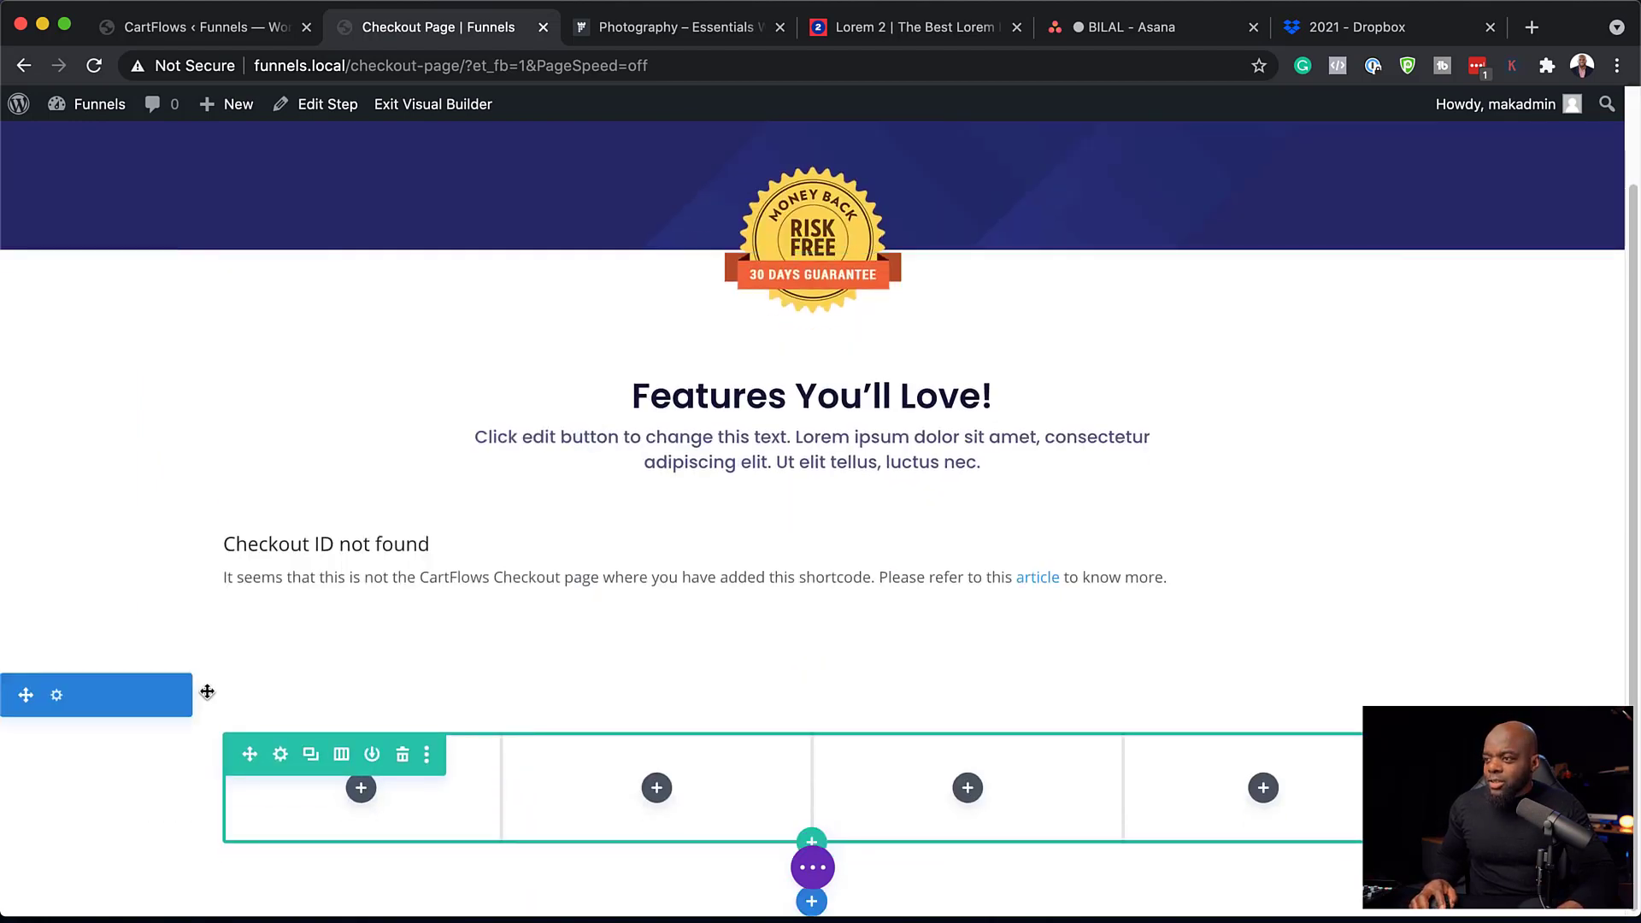
Give the new section a dark grey #232323 background and save it.
click(57, 697)
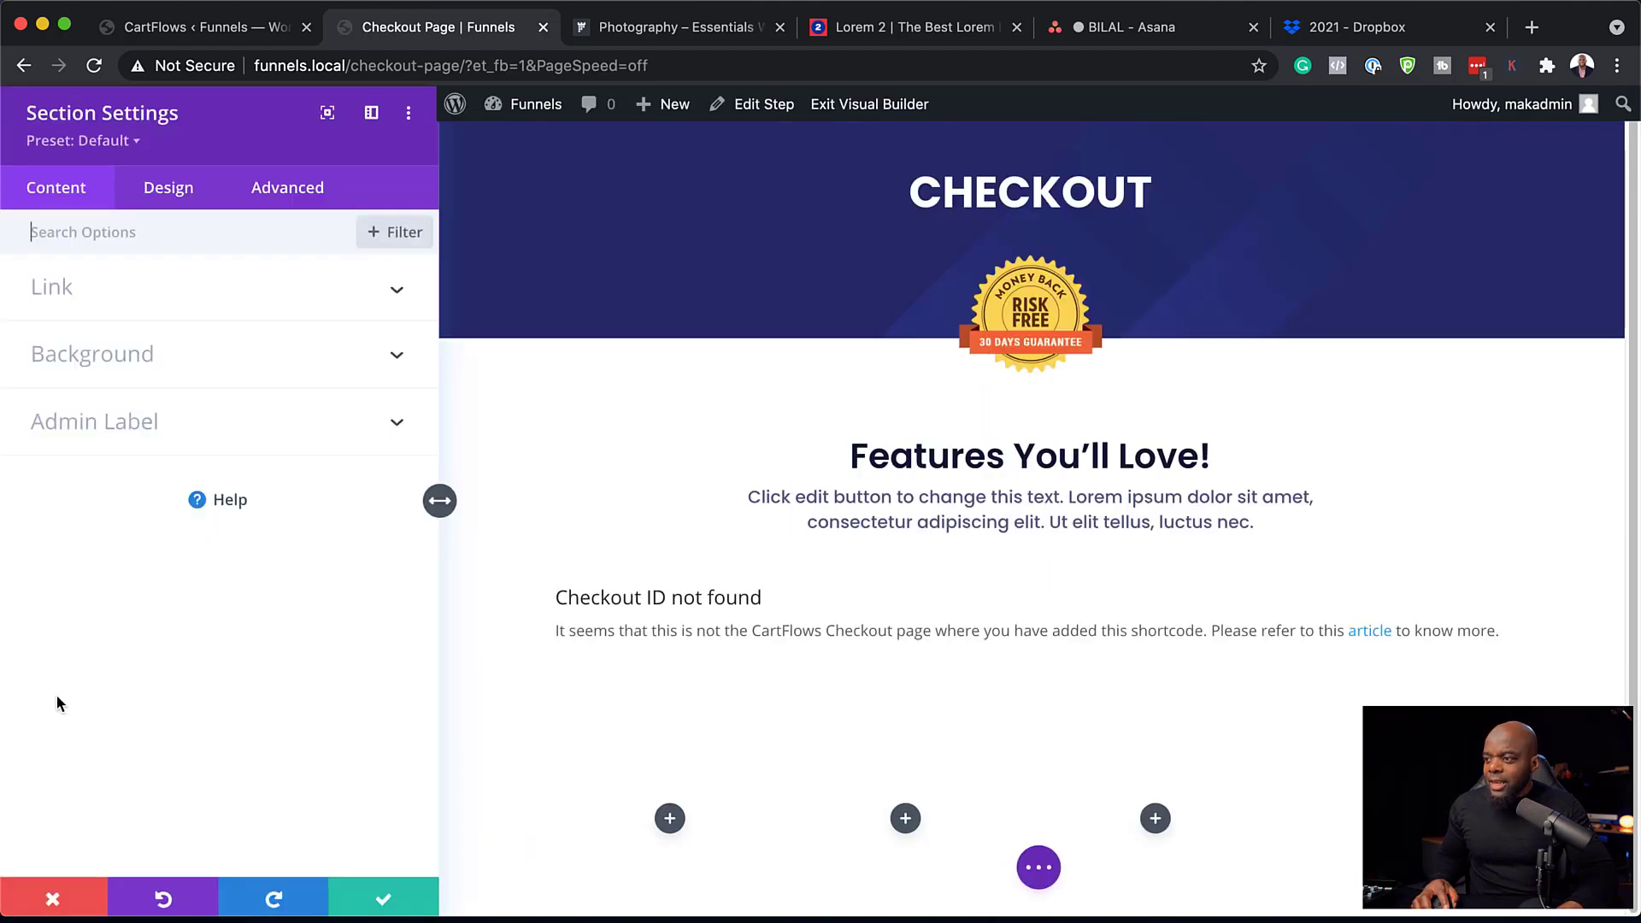
click(99, 368)
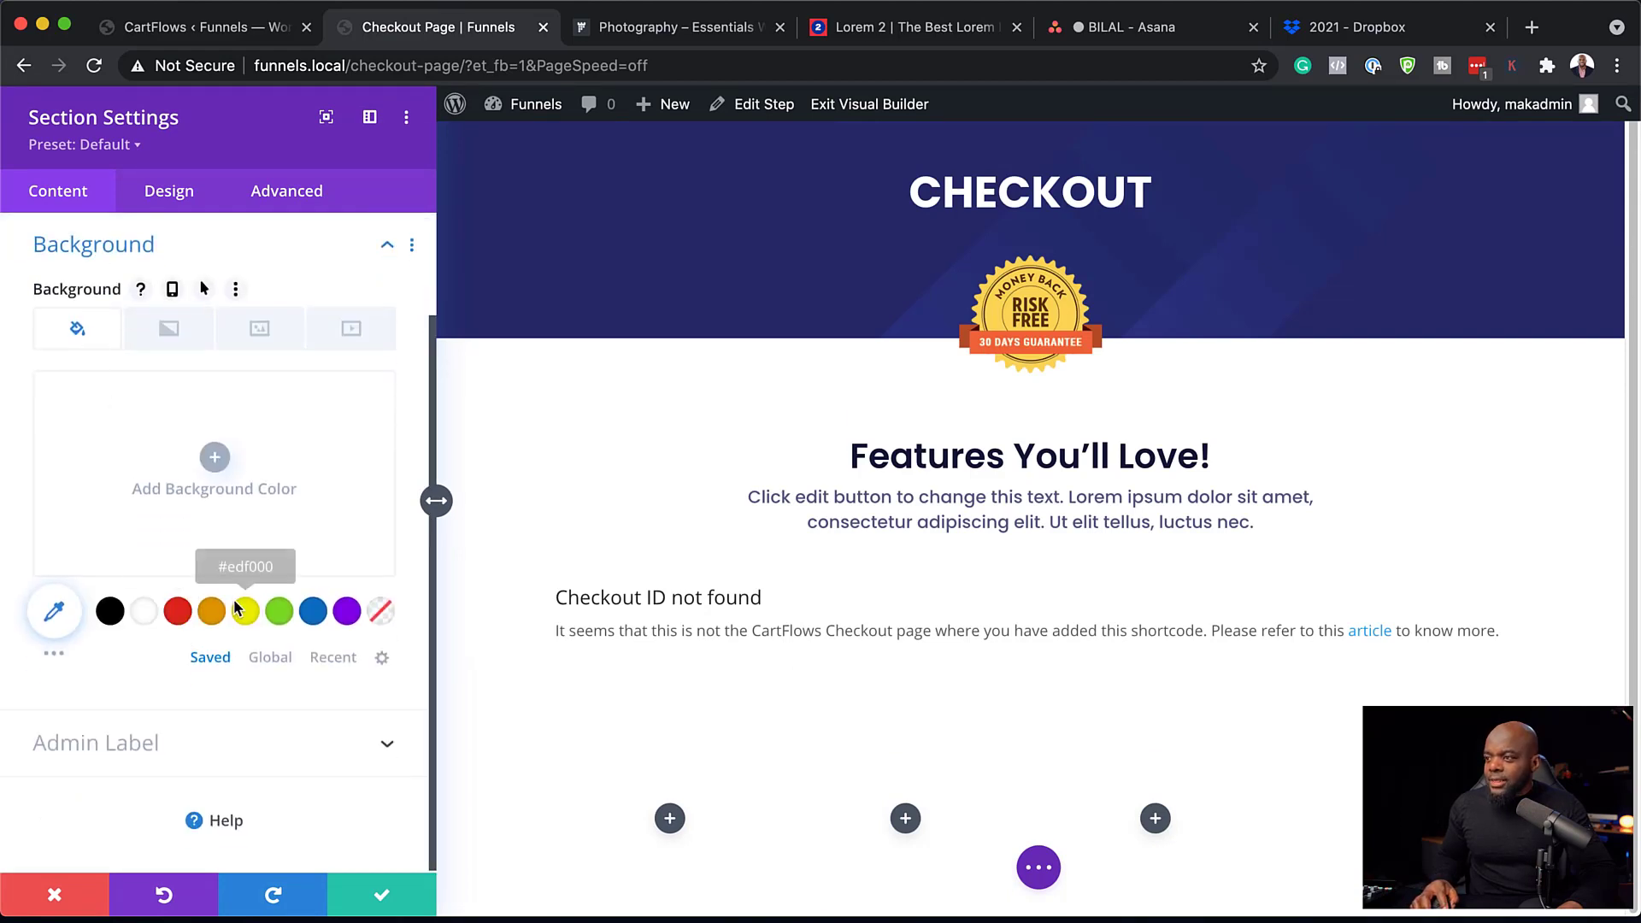
click(109, 610)
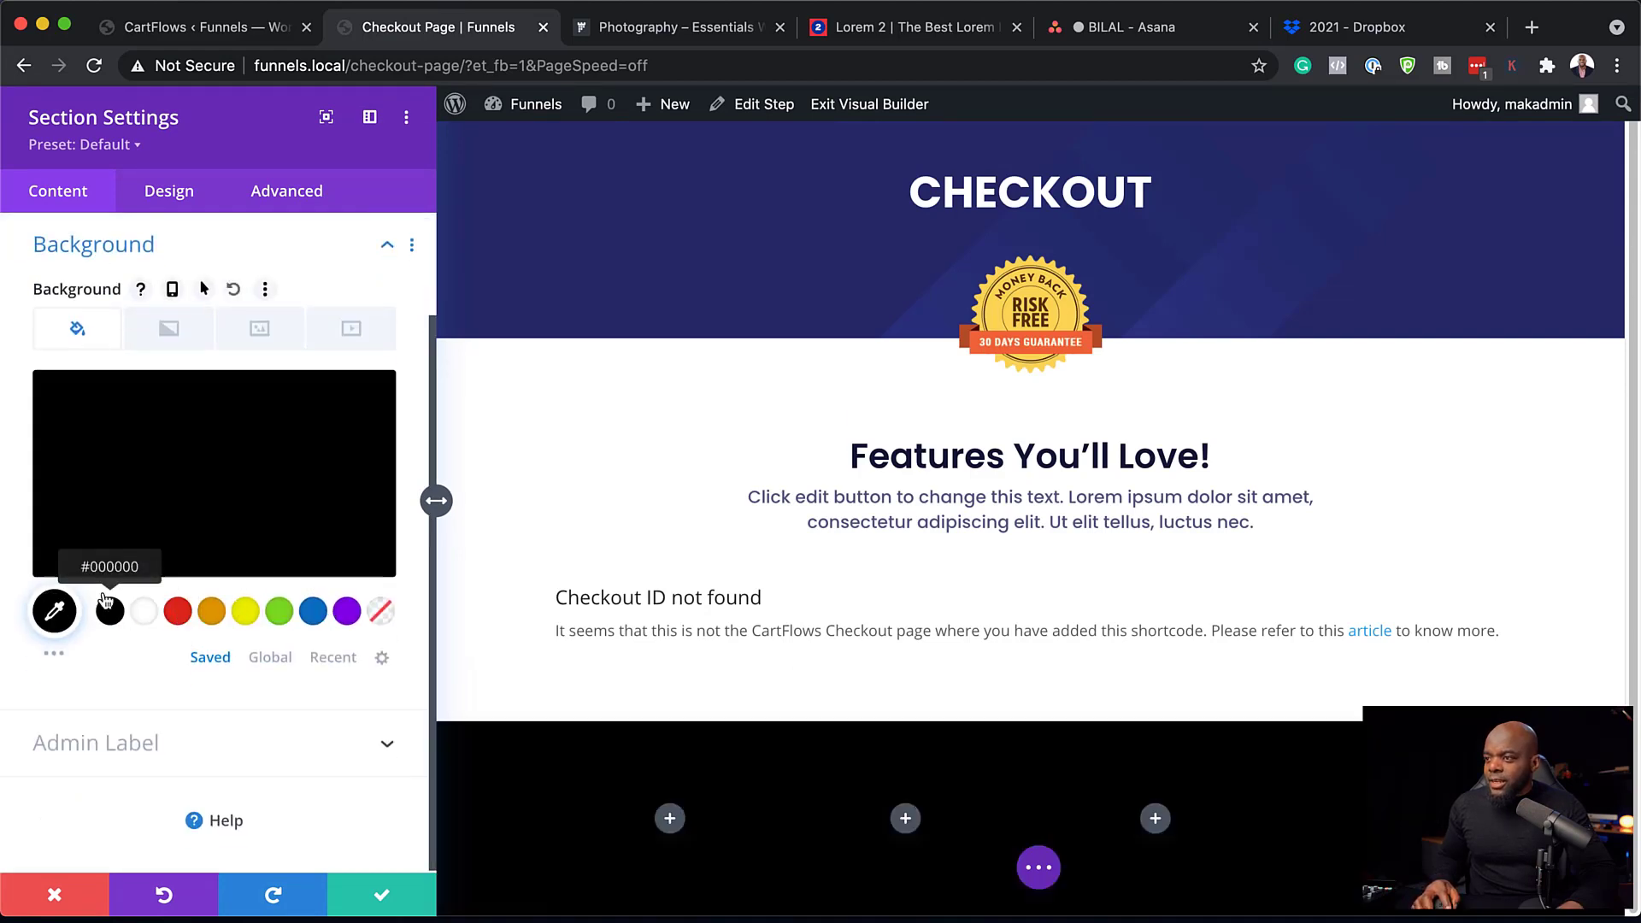
click(61, 501)
drag(59, 508, 15, 550)
click(389, 893)
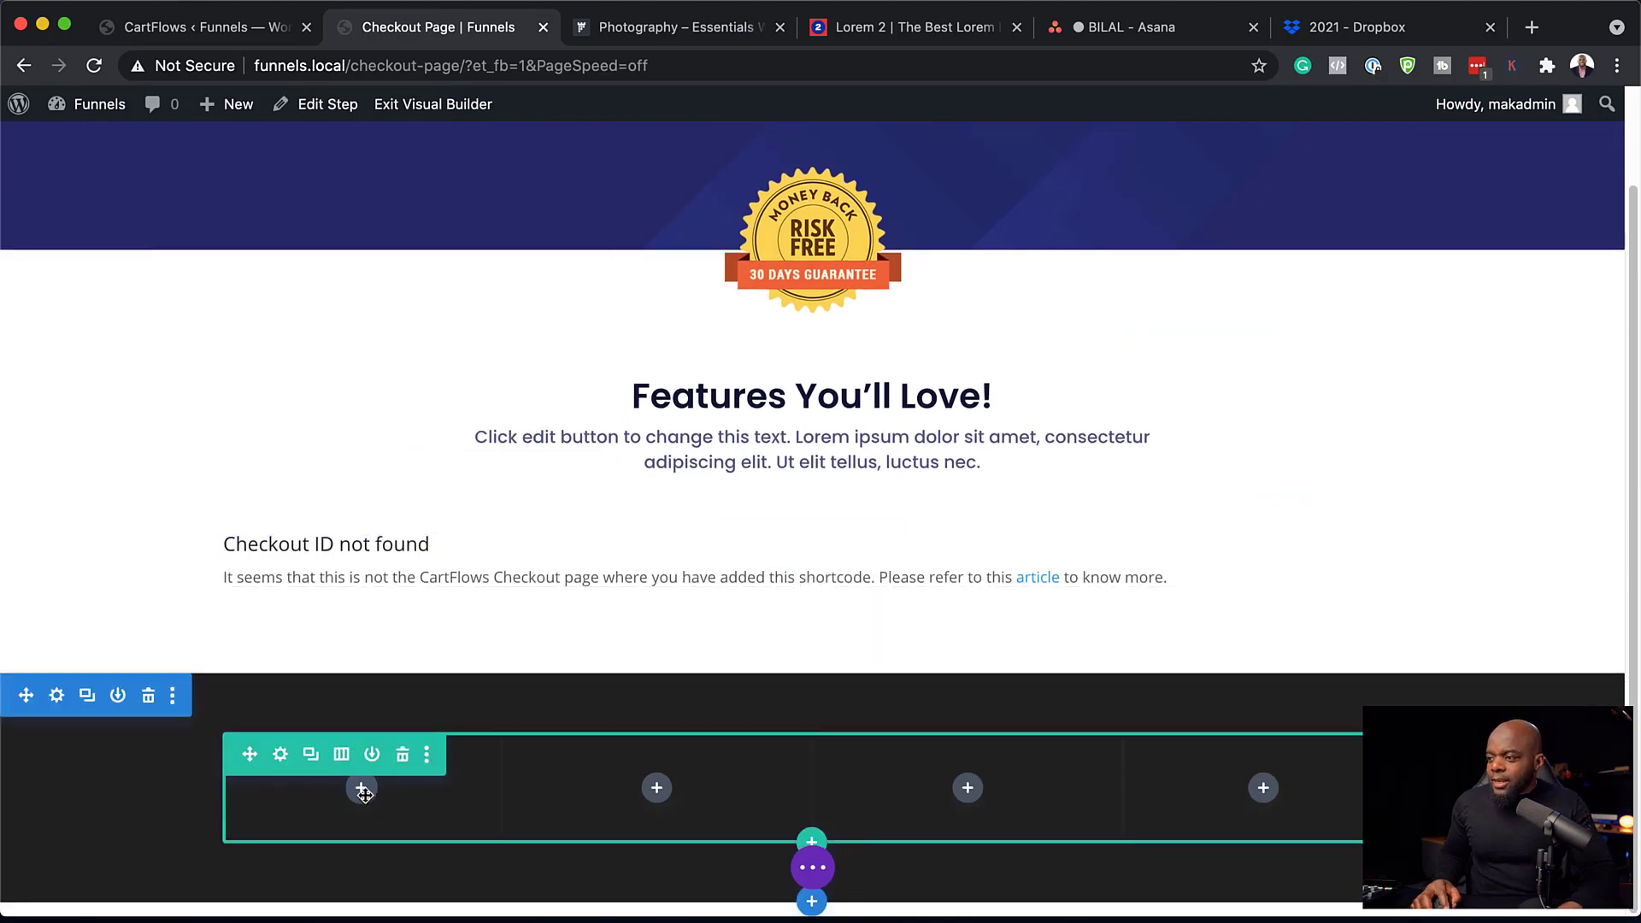
Add a Testimonial module to column one with pasted lorem ipsum body and the author name.
click(362, 798)
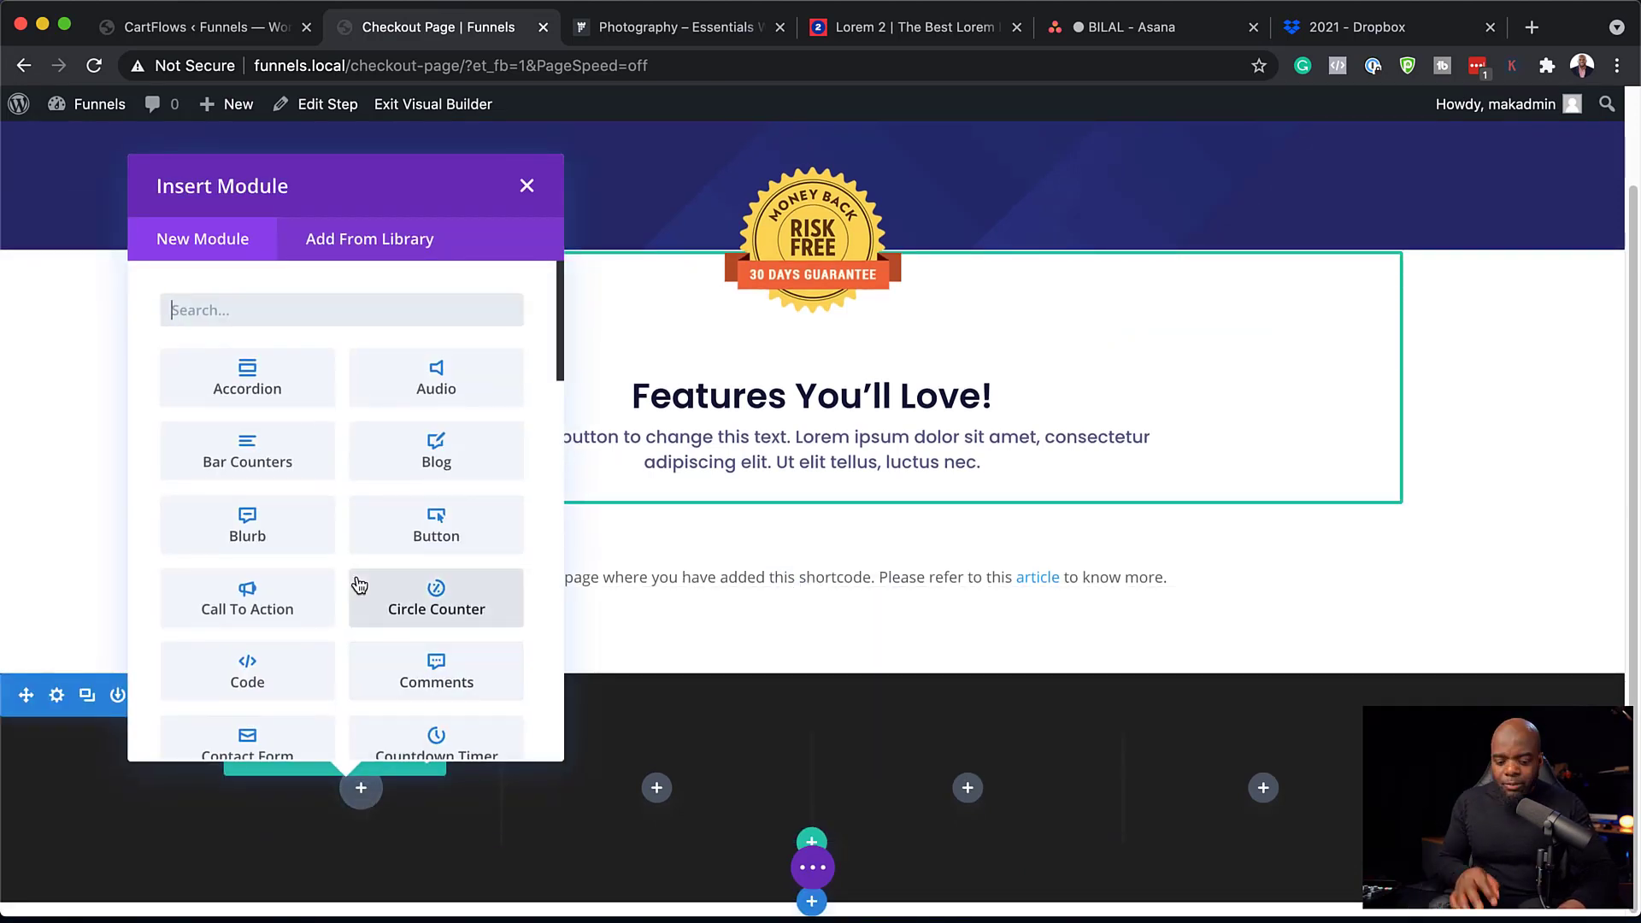
text(test)
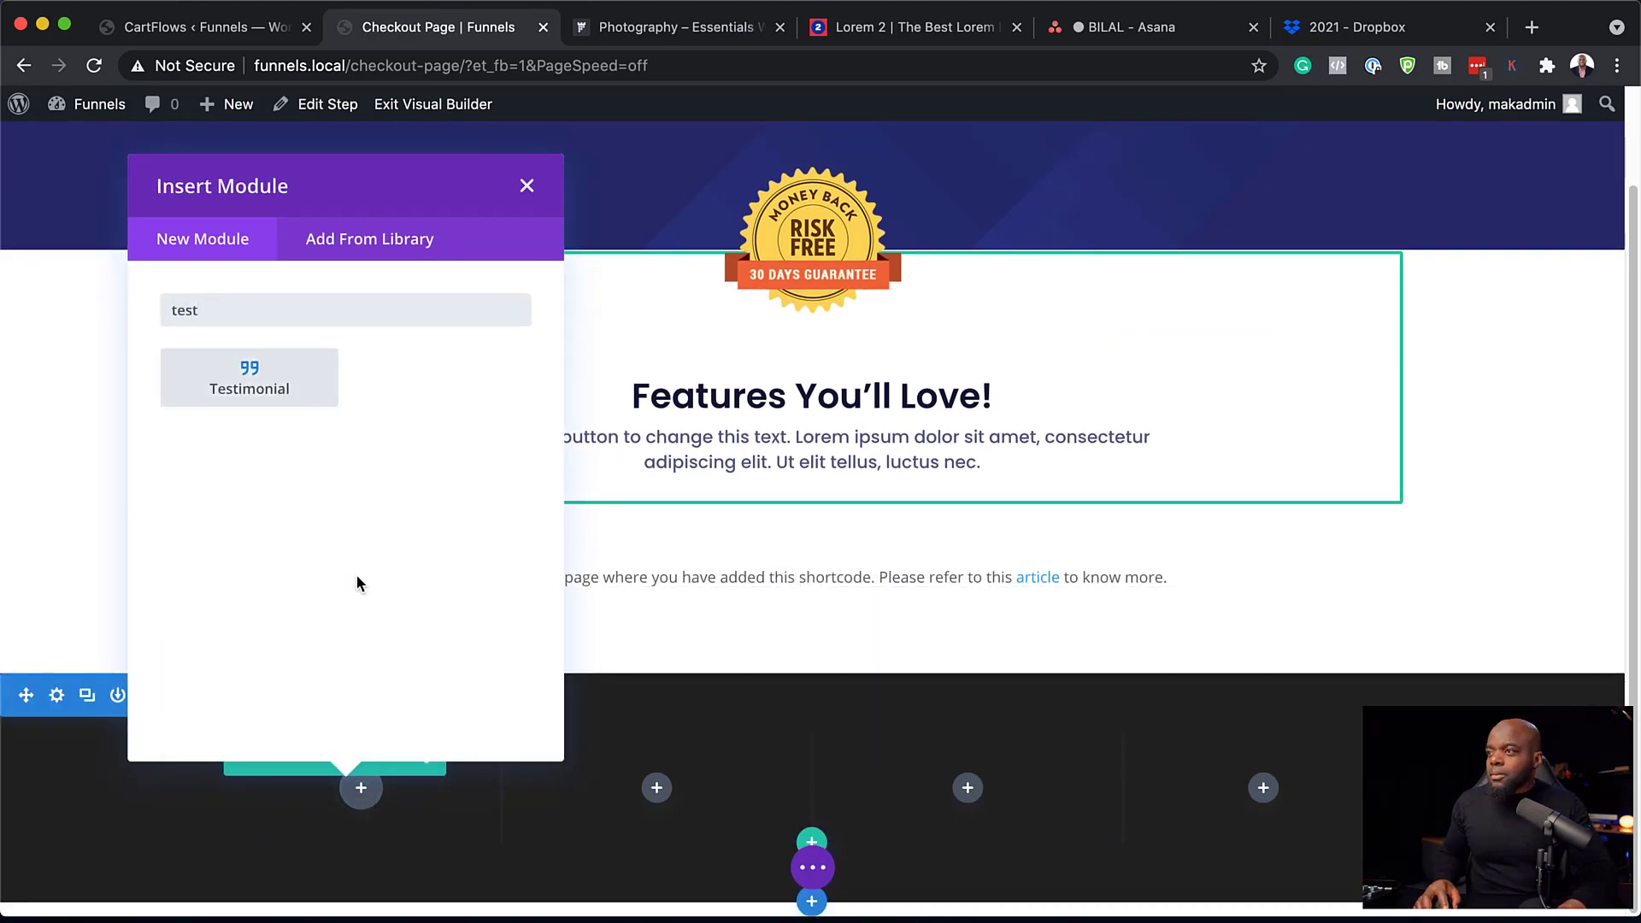
click(278, 397)
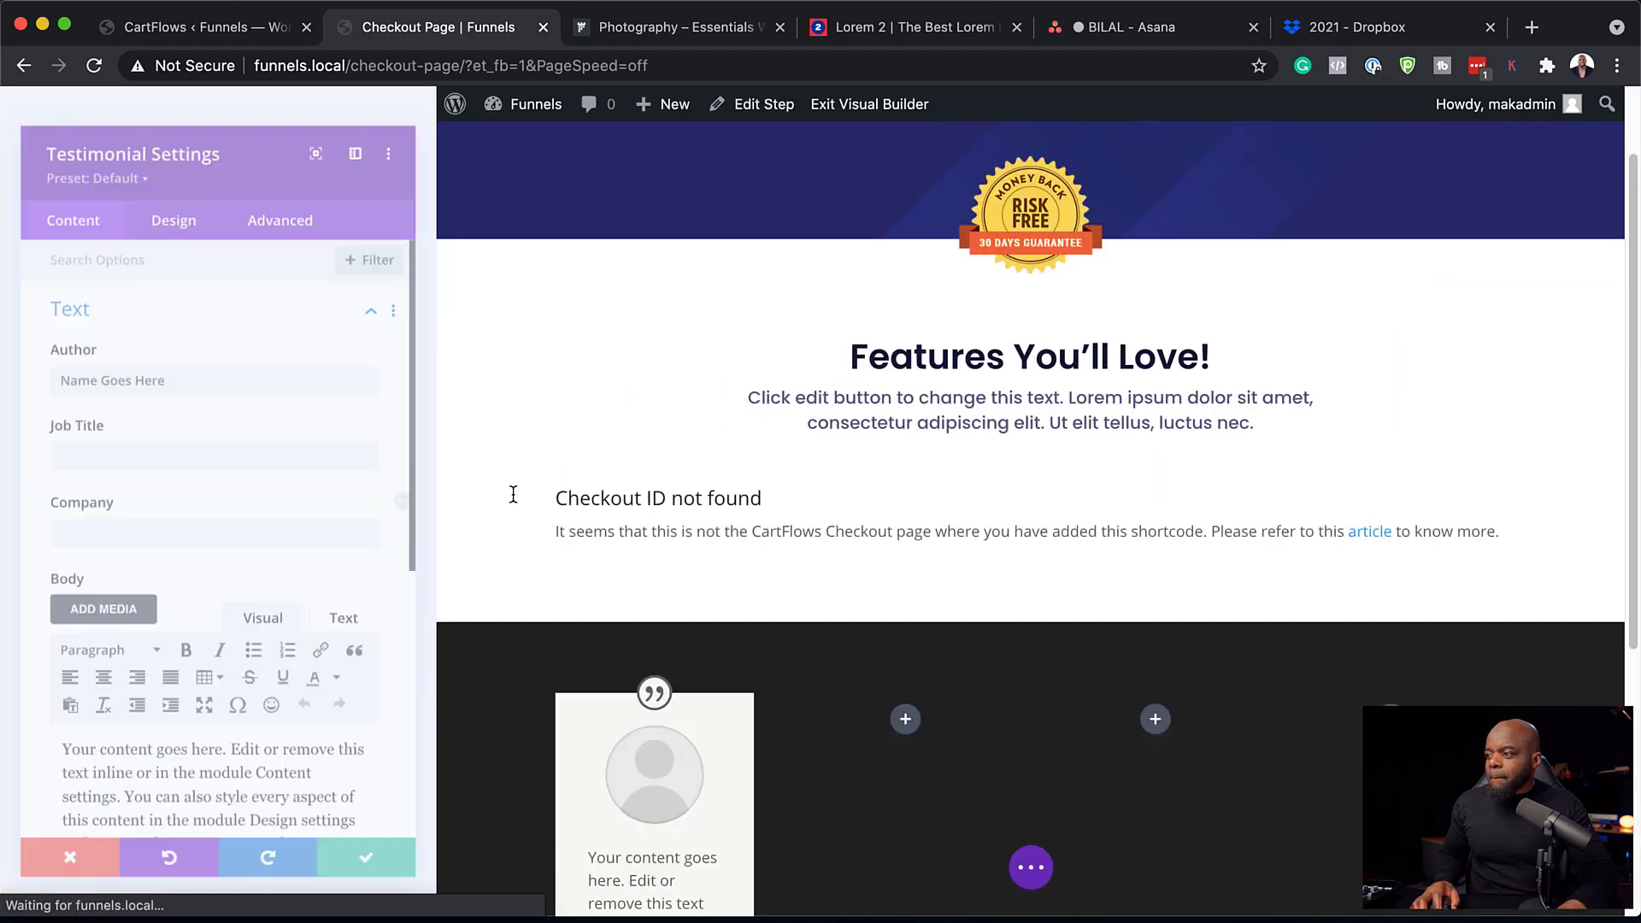
scroll(513, 495, down, 5)
scroll(258, 567, down, 3)
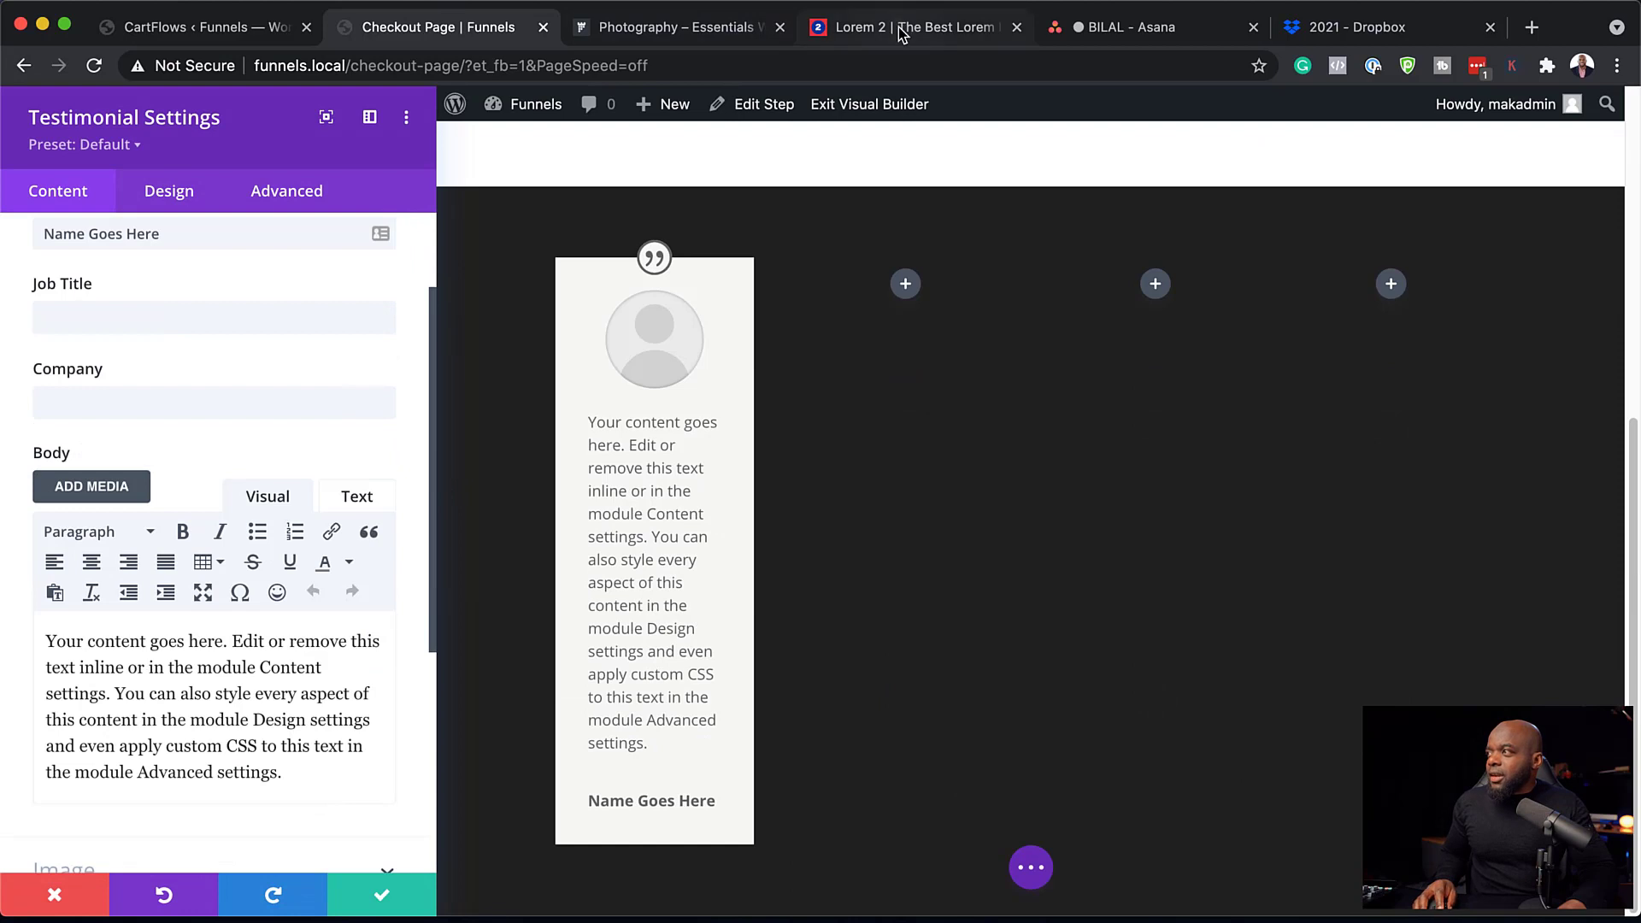
triple_click(53, 637)
text(Morbi in sem quis dui placerat ornare. Pellentesque odio nisi, euismod in, pharetra a, ultricies in, diam. Sed arcu.)
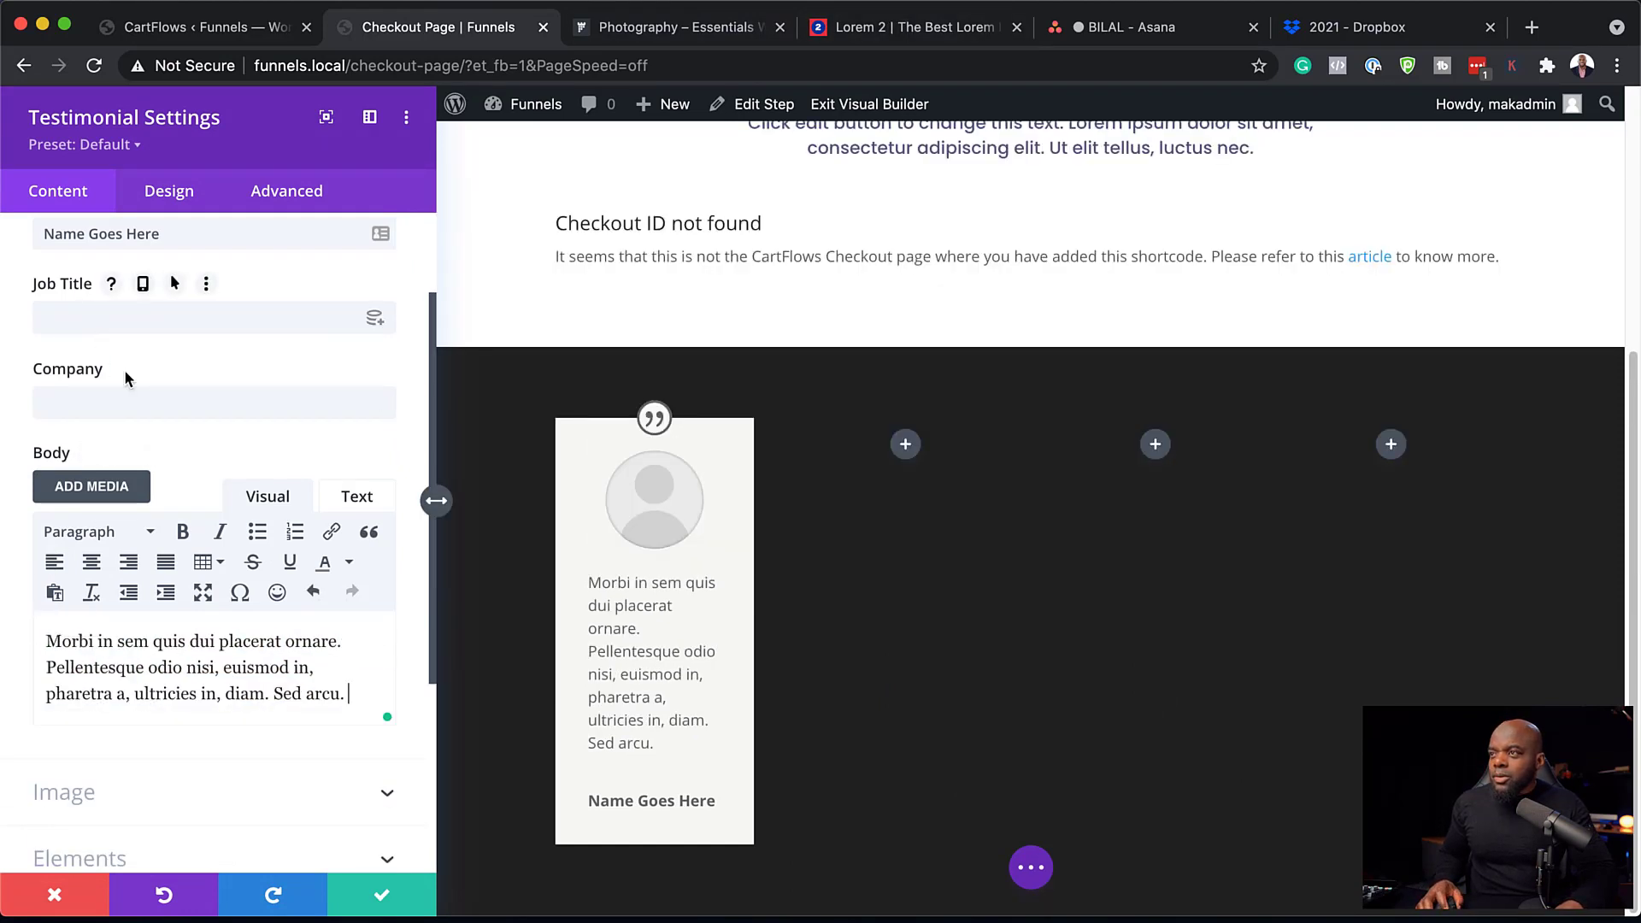
scroll(125, 370, up, 3)
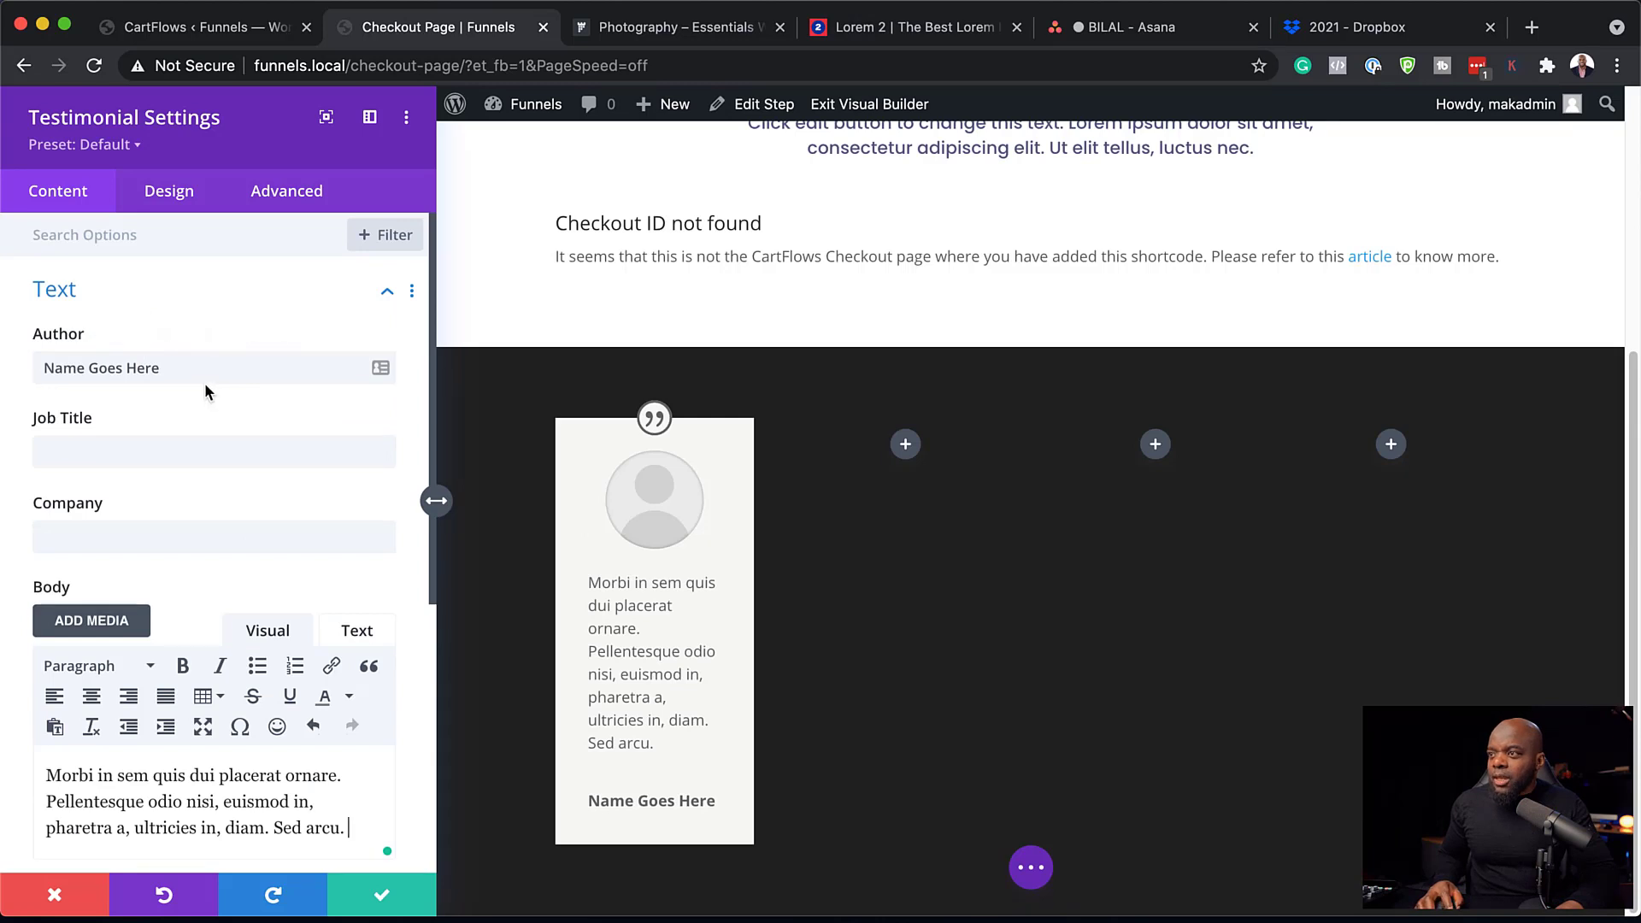
drag(192, 366, 23, 368)
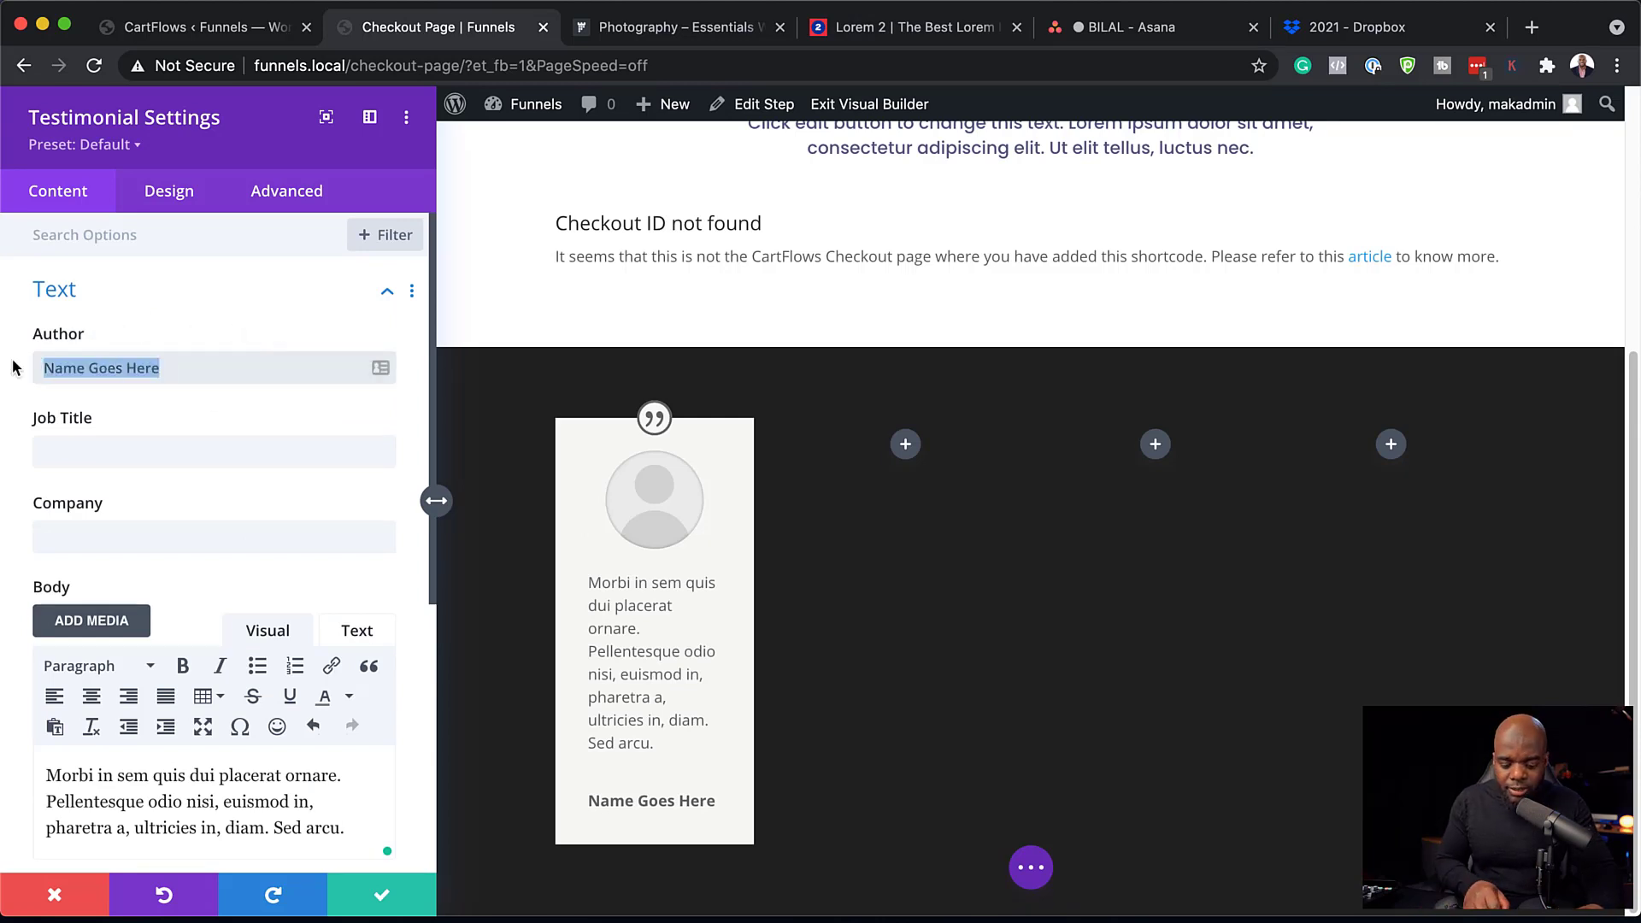
text(MAK)
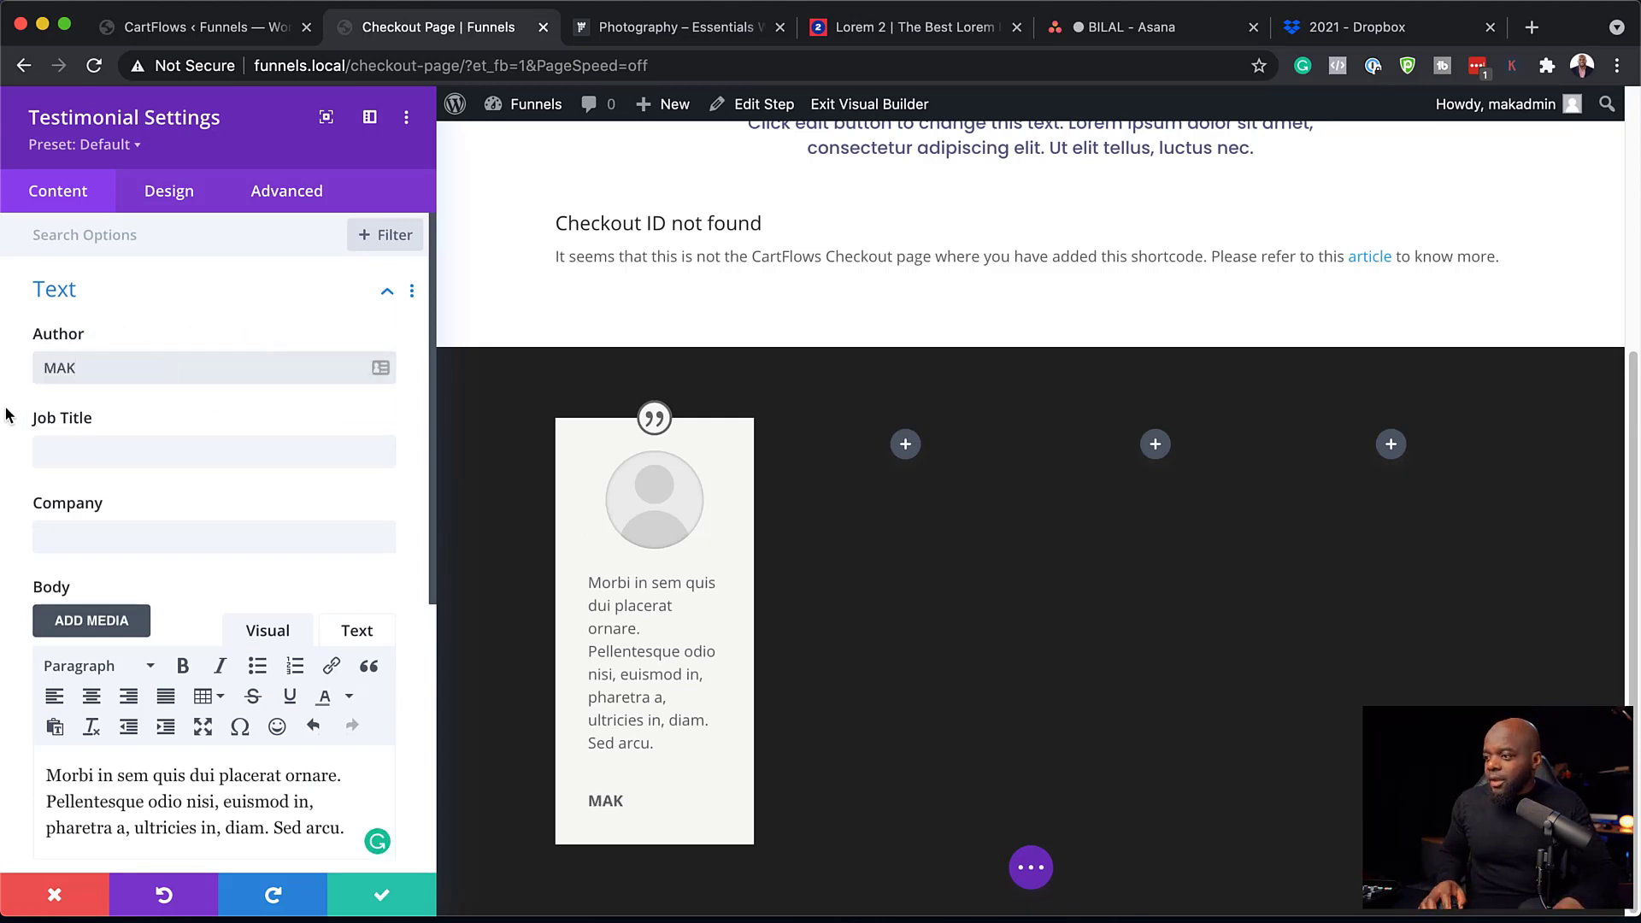
Turn off the testimonial's quote icon and give the card a white background.
scroll(205, 589, down, 3)
scroll(205, 589, down, 3)
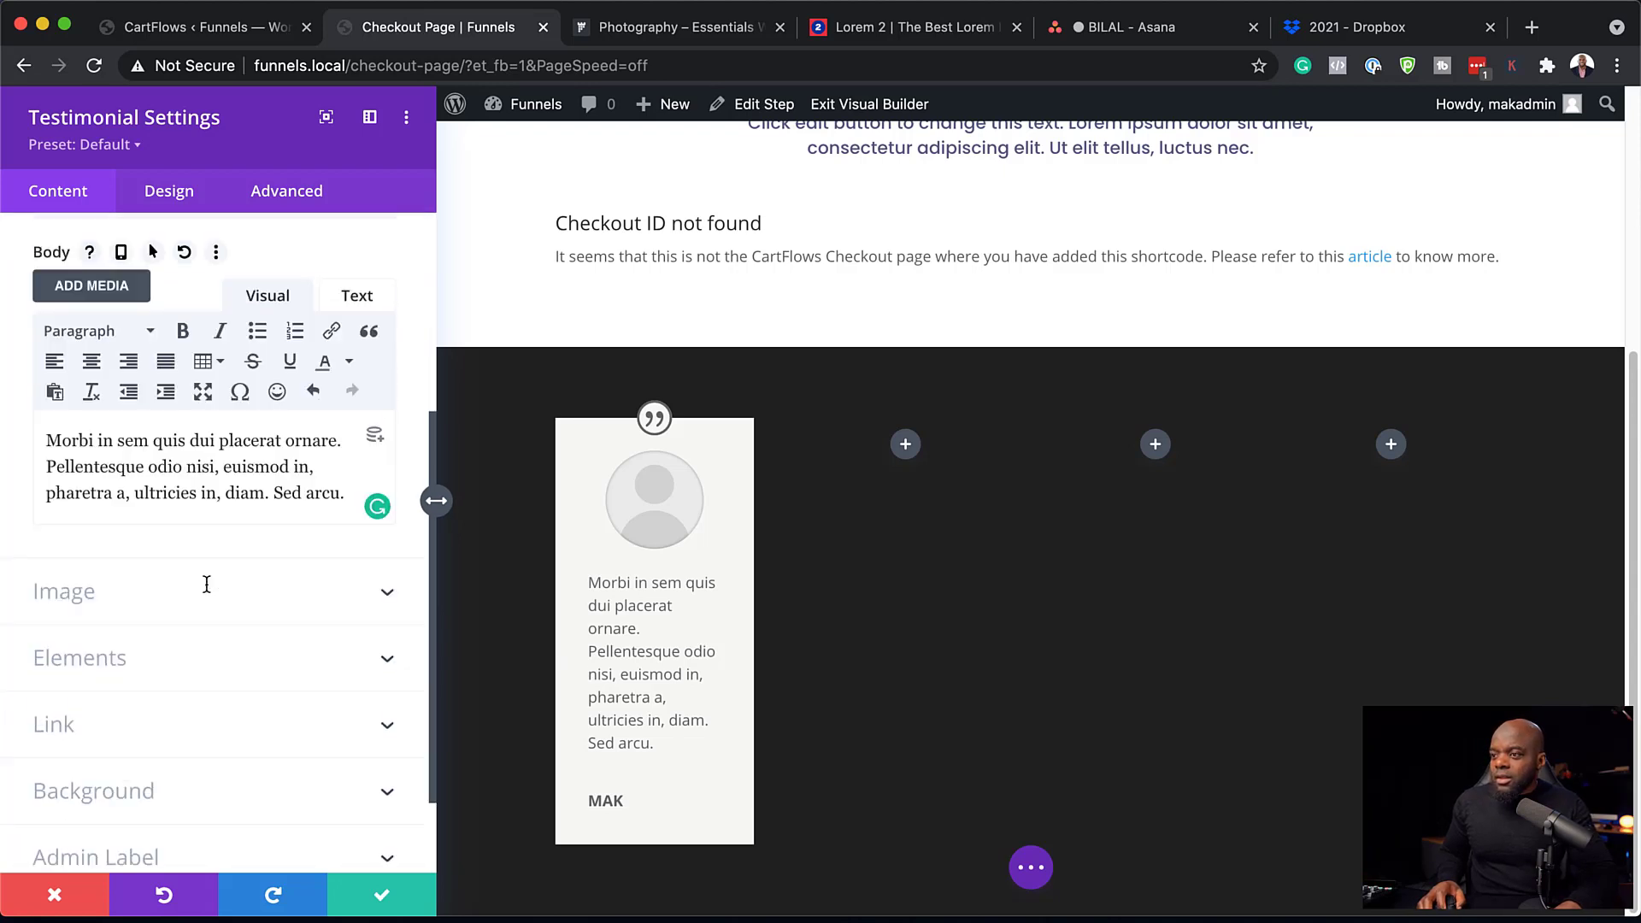
click(112, 590)
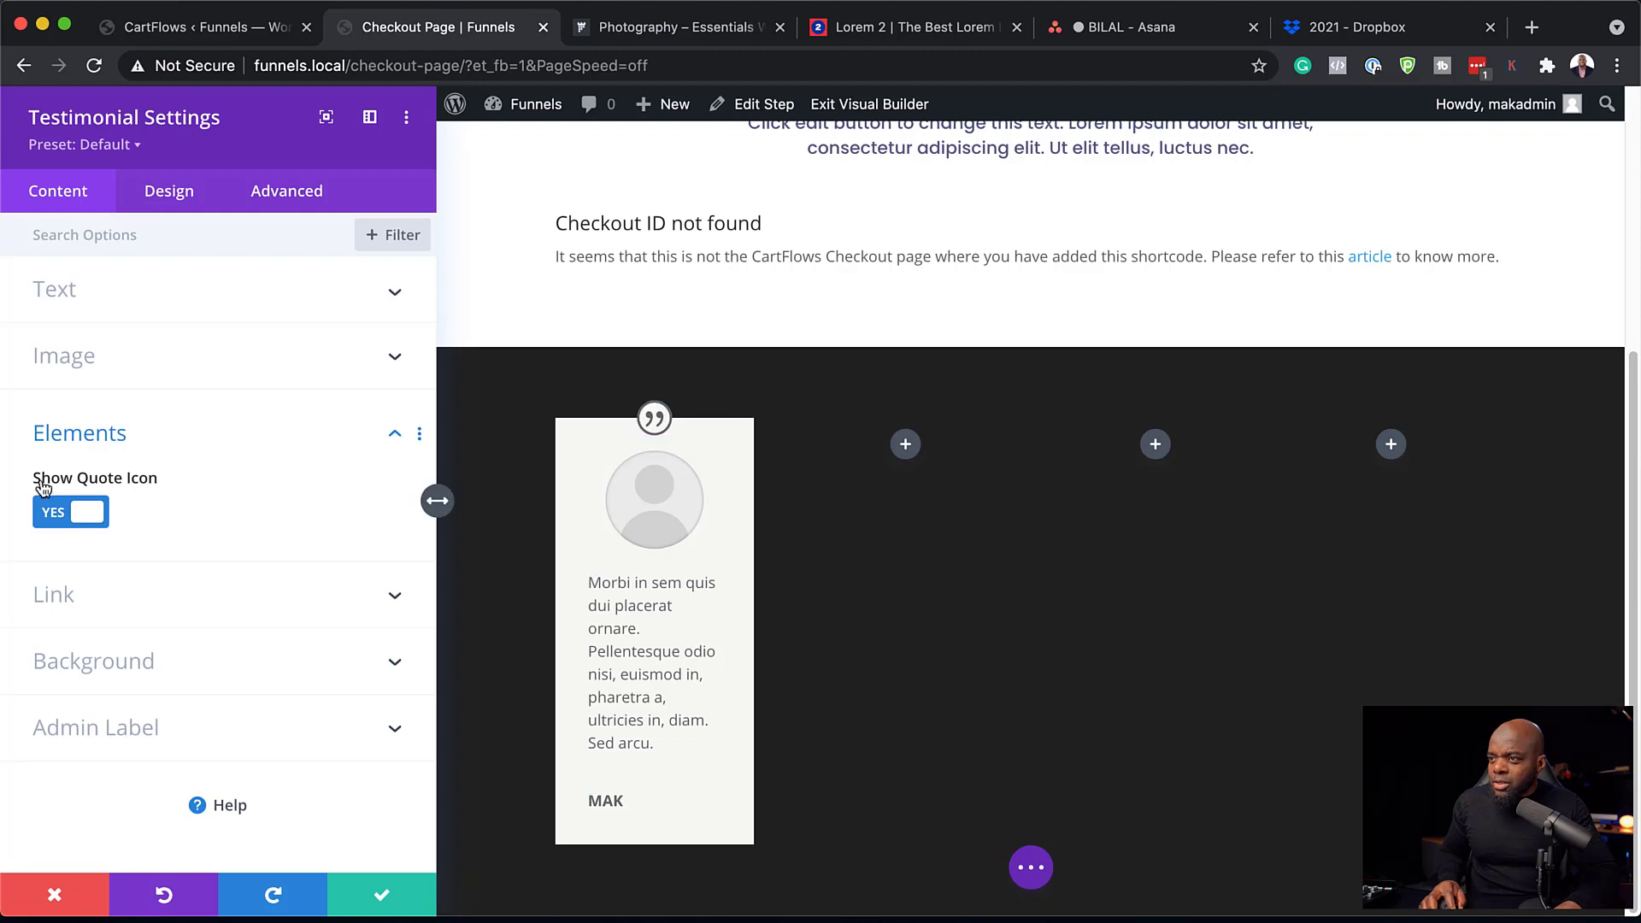
click(56, 516)
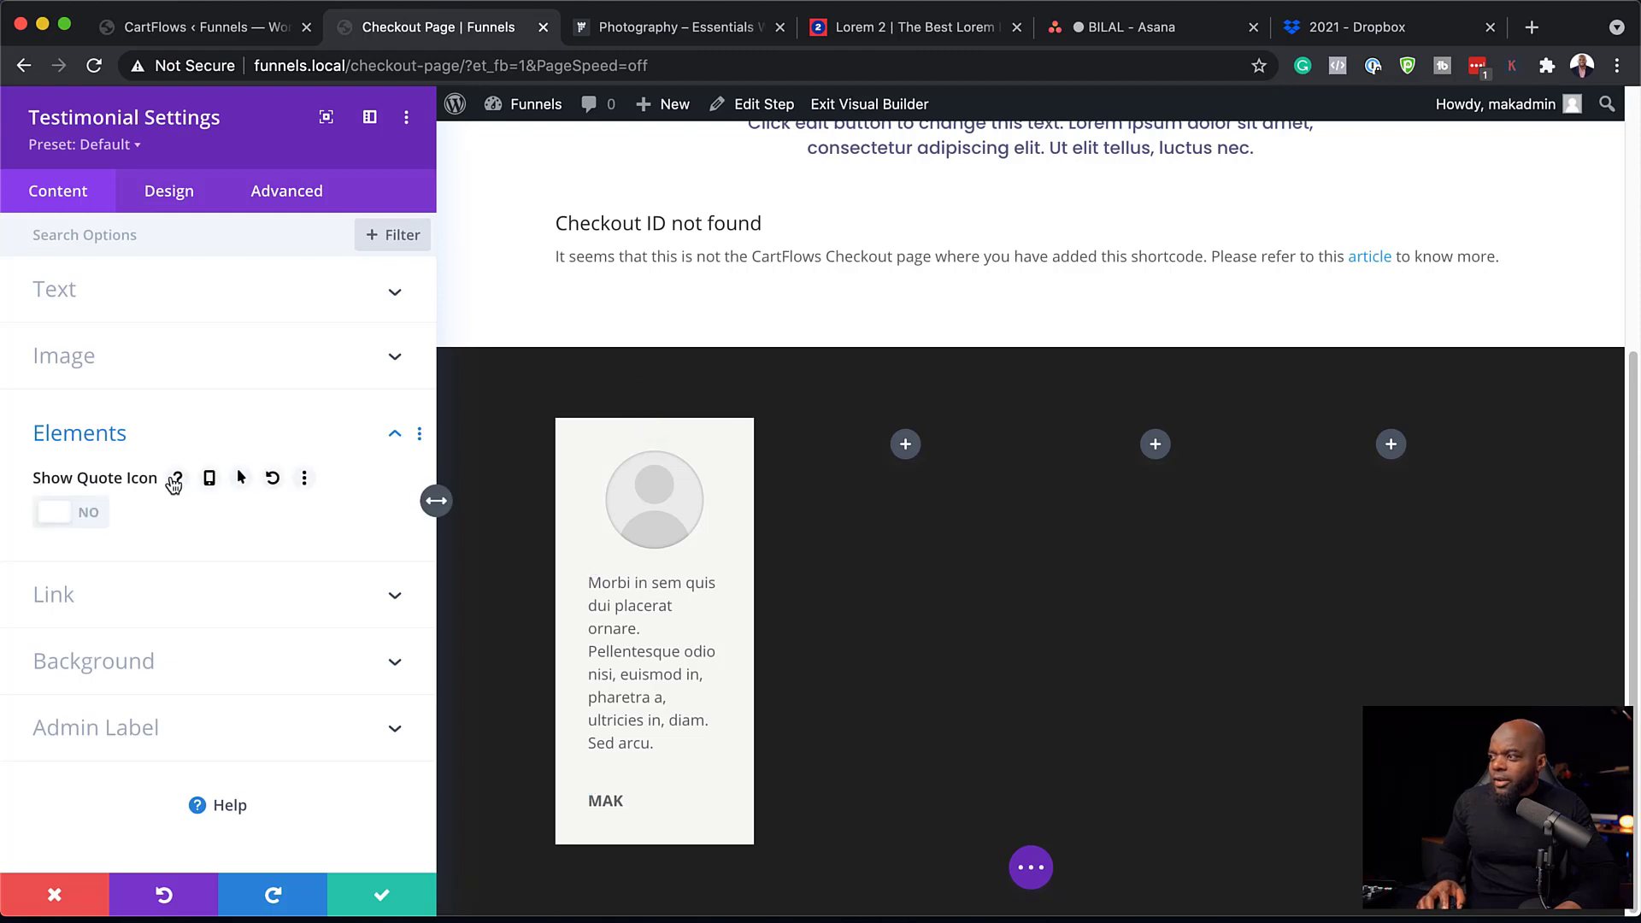
click(157, 668)
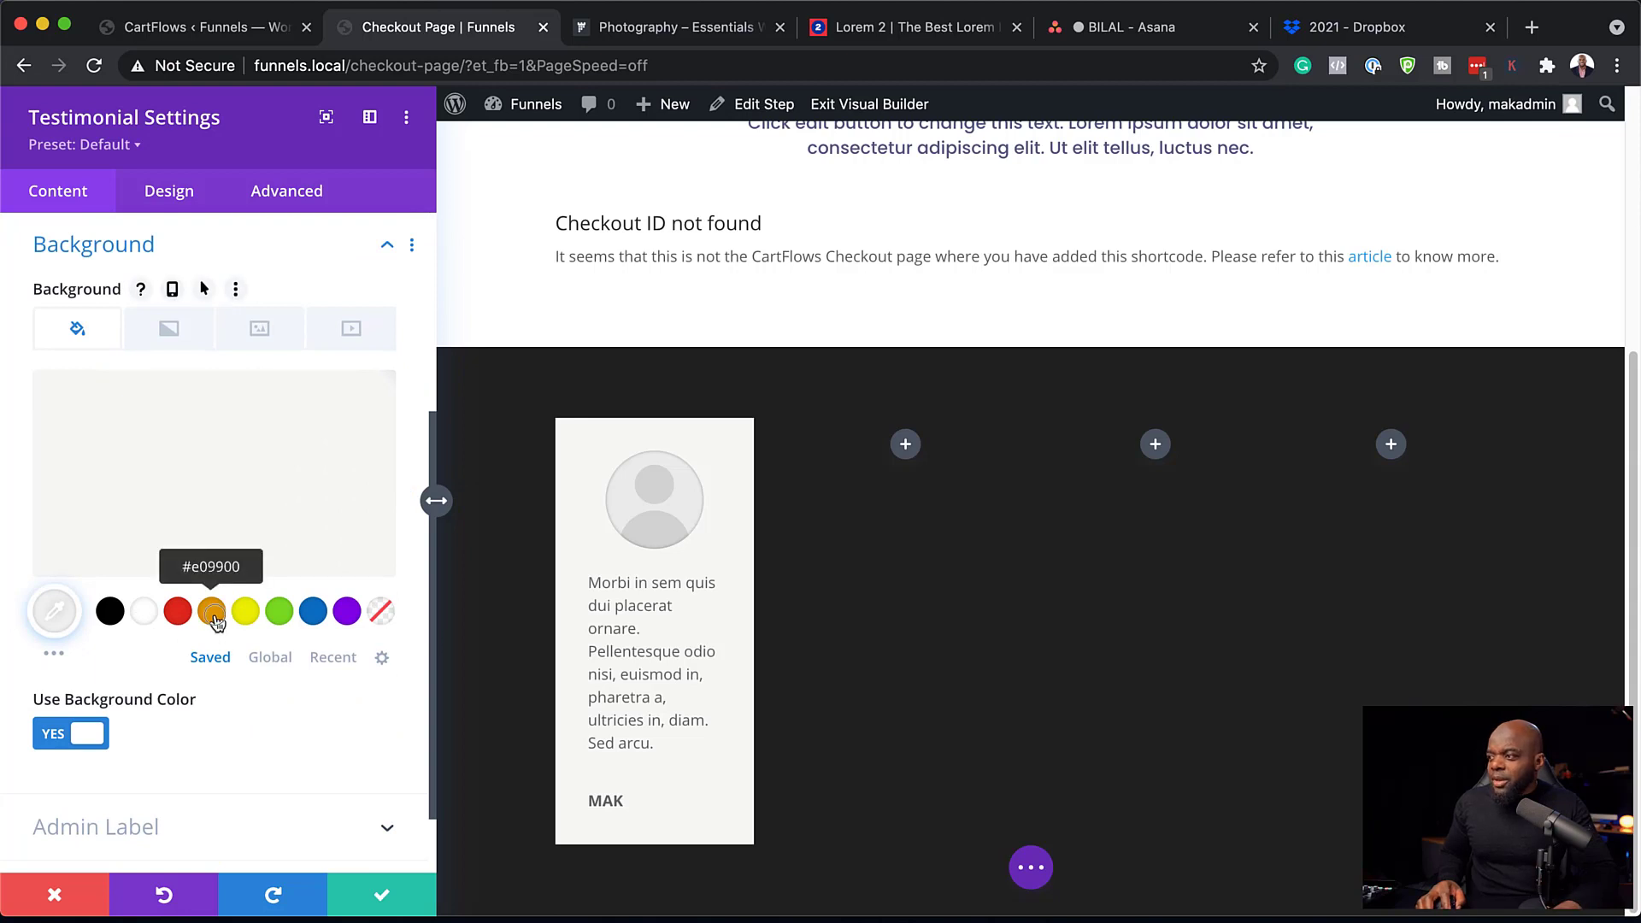
click(213, 612)
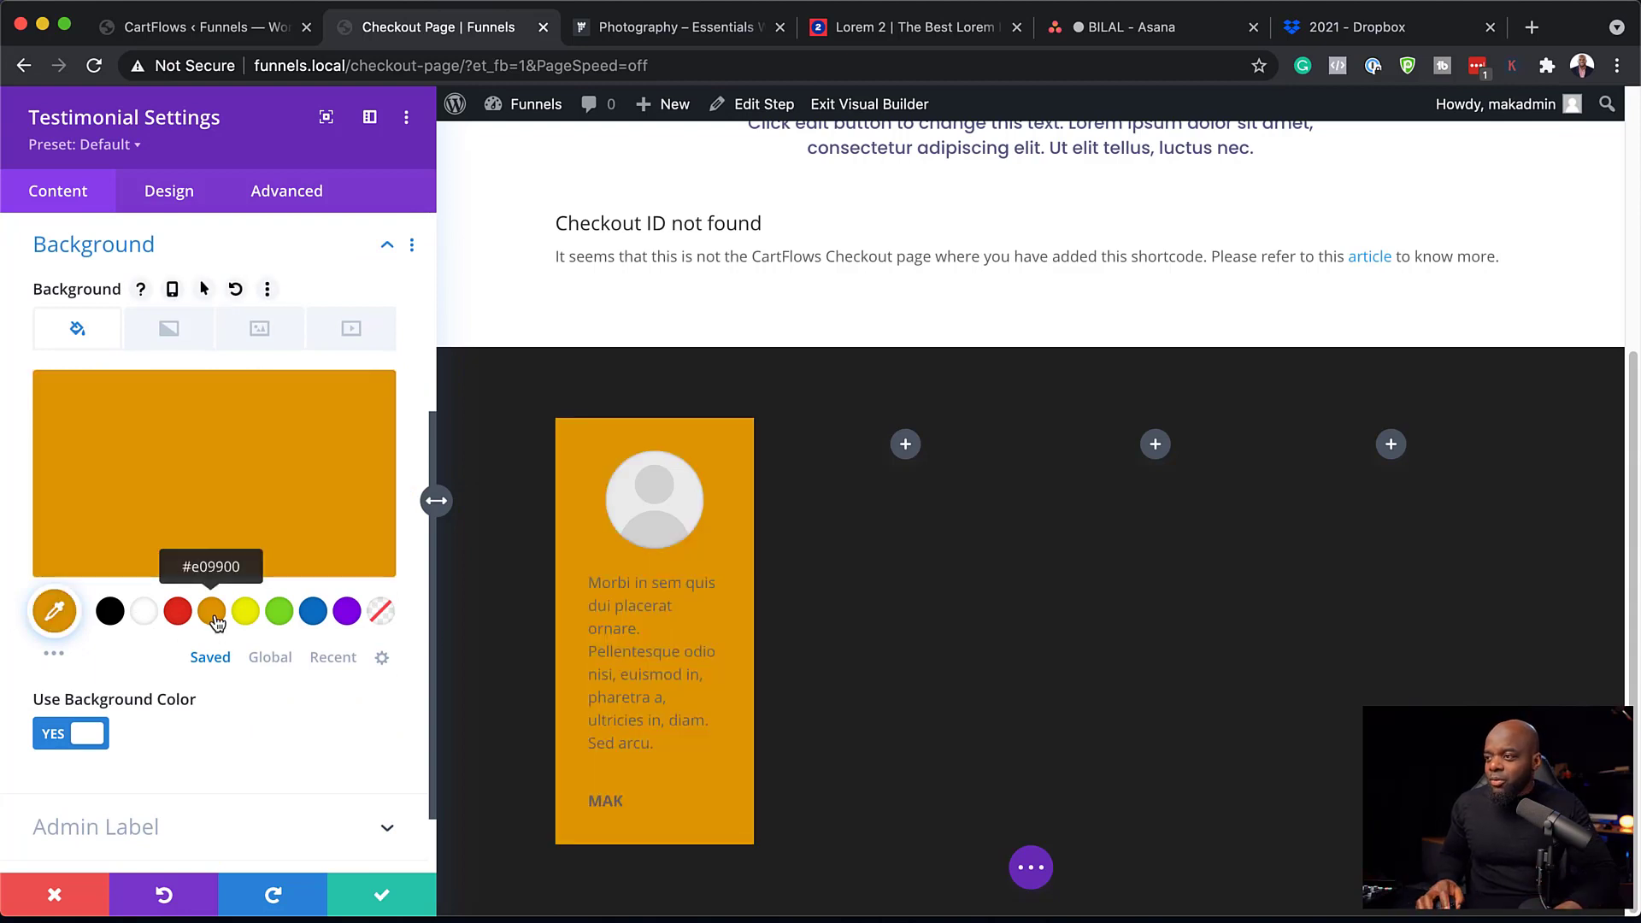
click(147, 612)
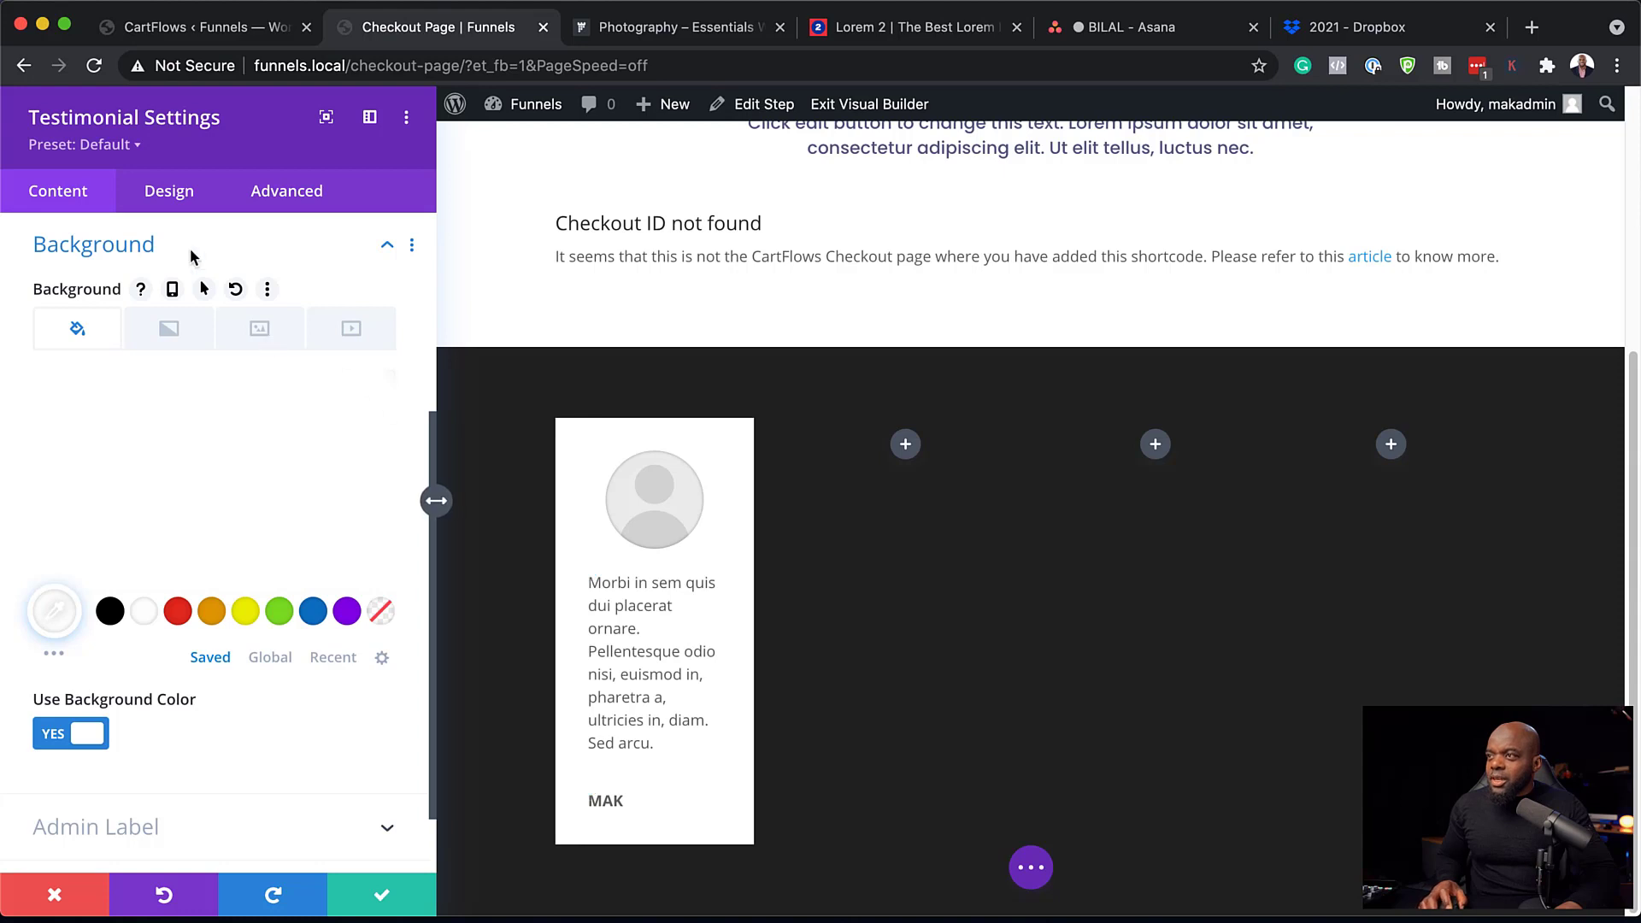
click(176, 193)
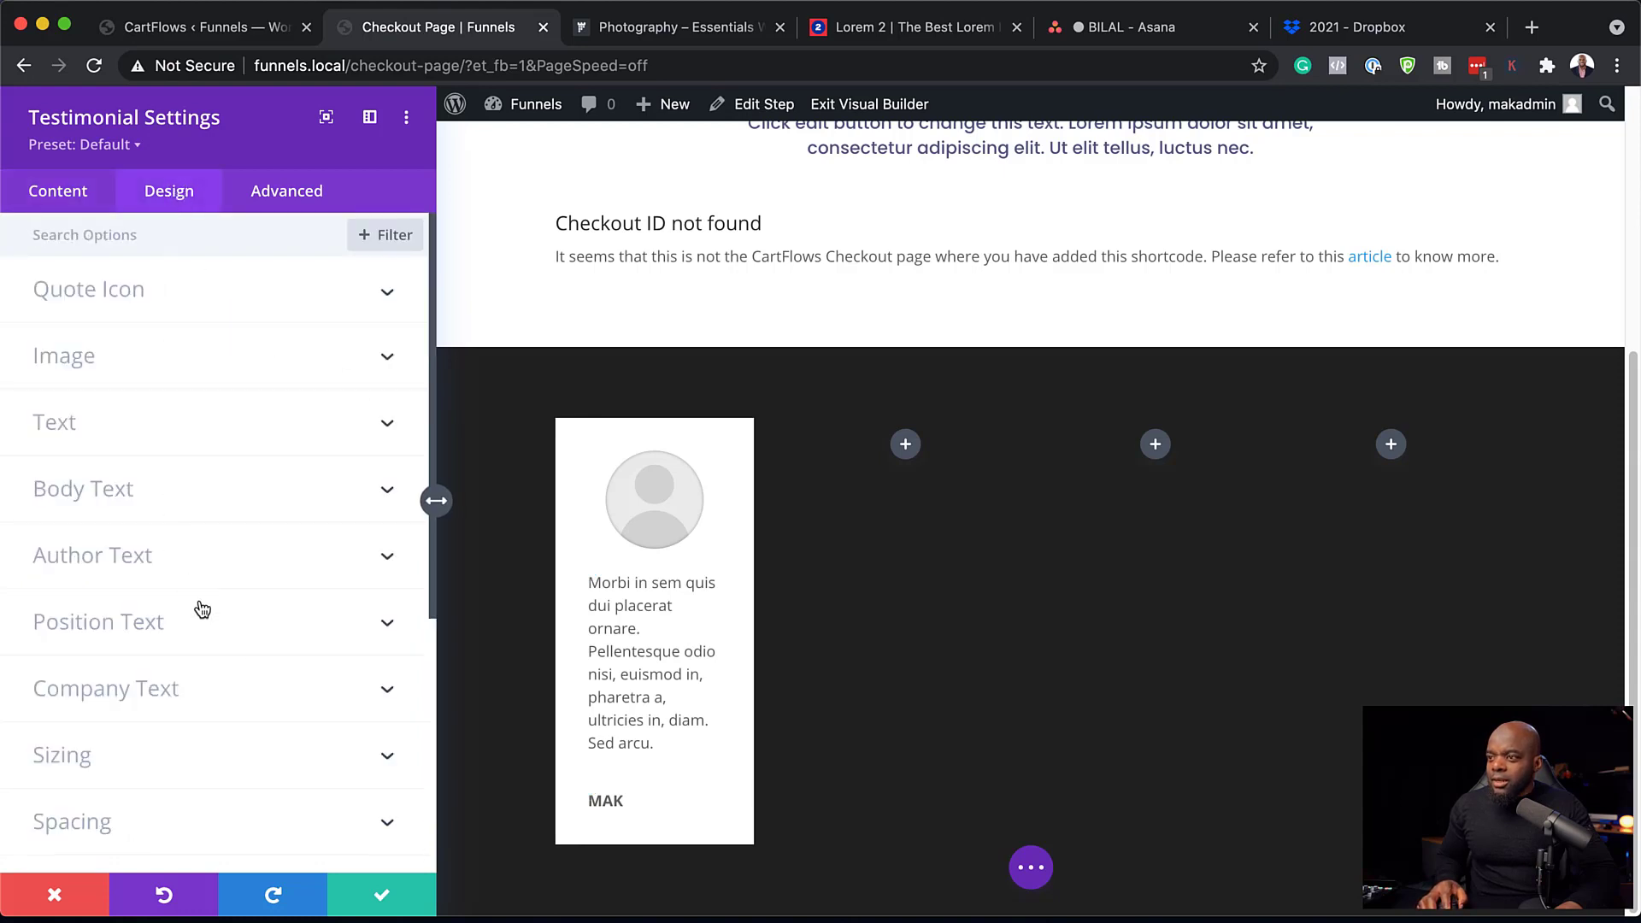
Round the card's corners to 3px, add the author-1.png photo, and save the testimonial.
scroll(202, 609, down, 3)
click(115, 647)
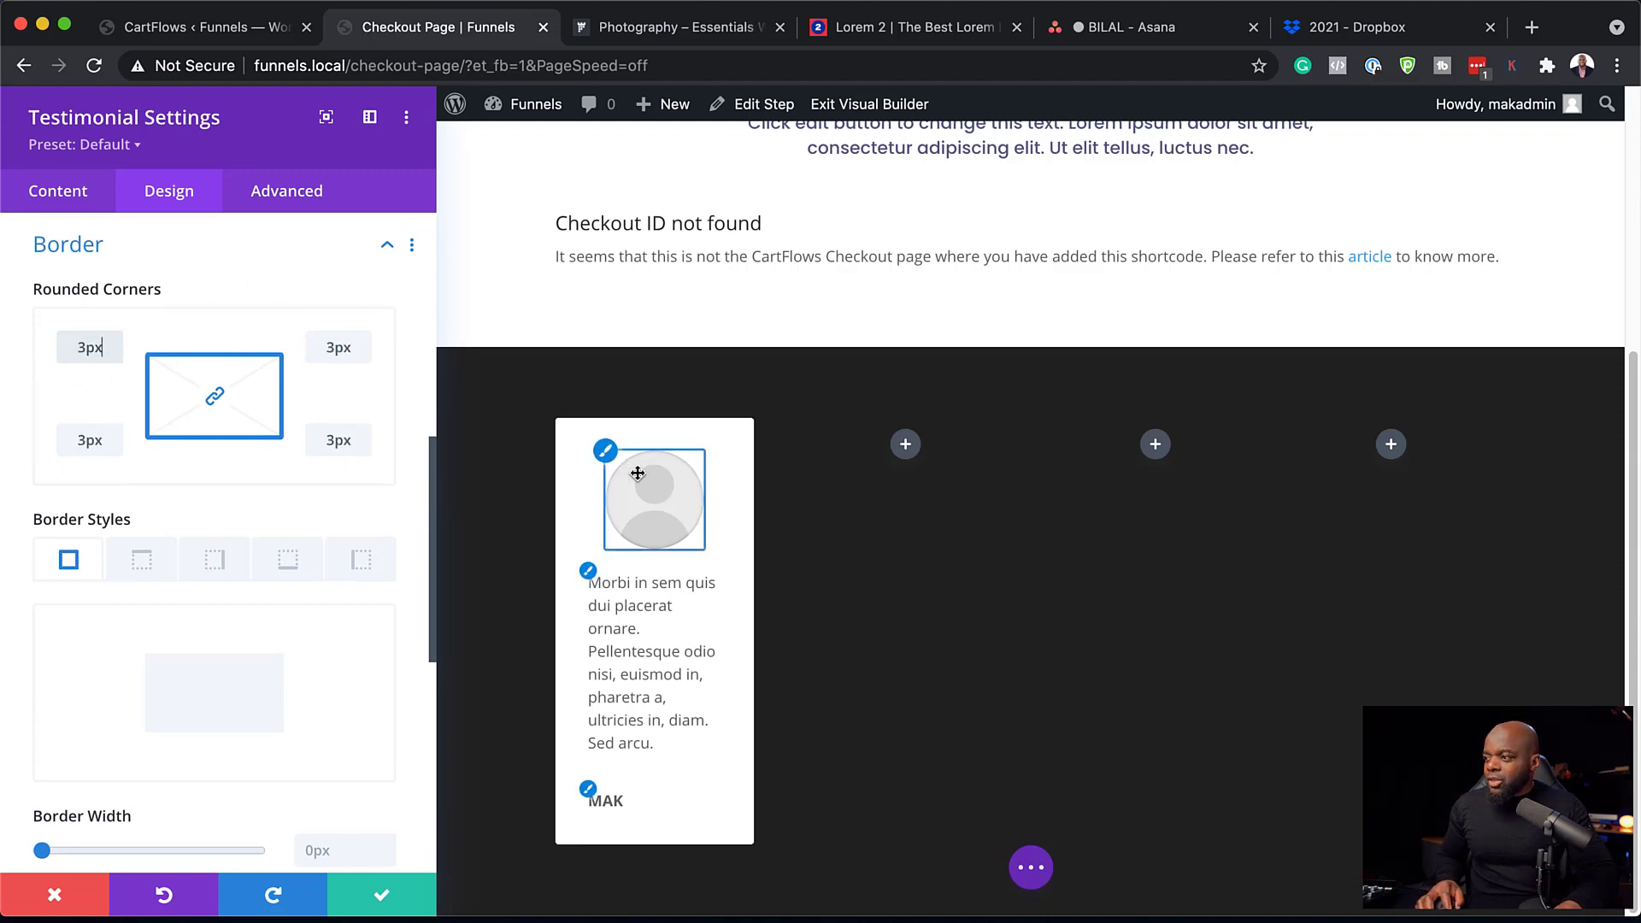
click(82, 193)
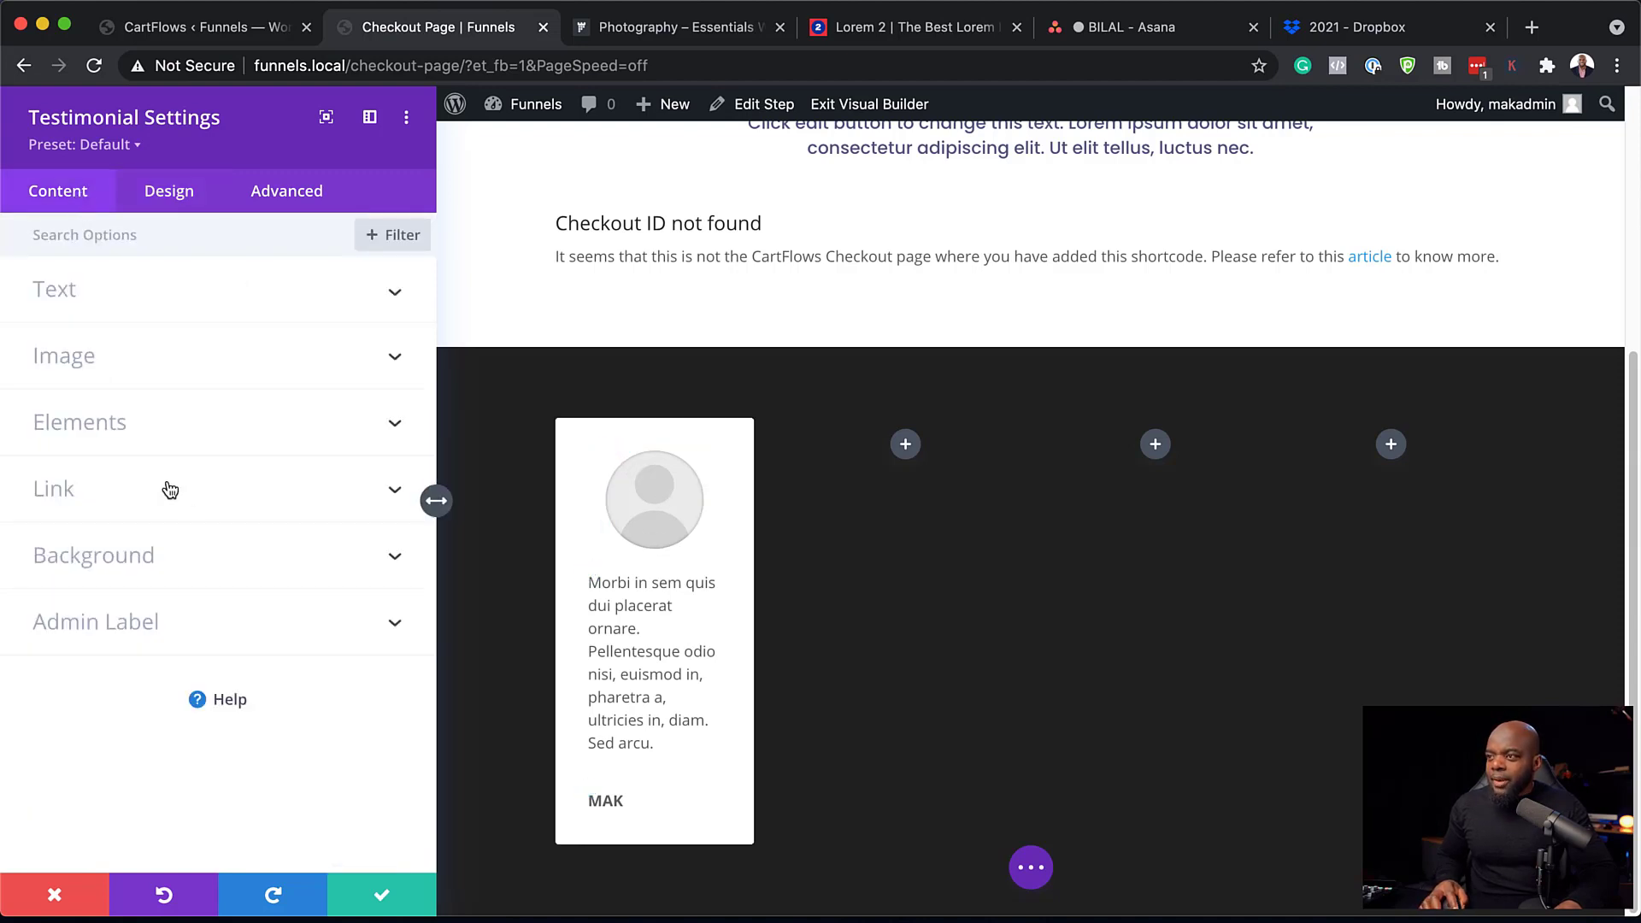
click(115, 351)
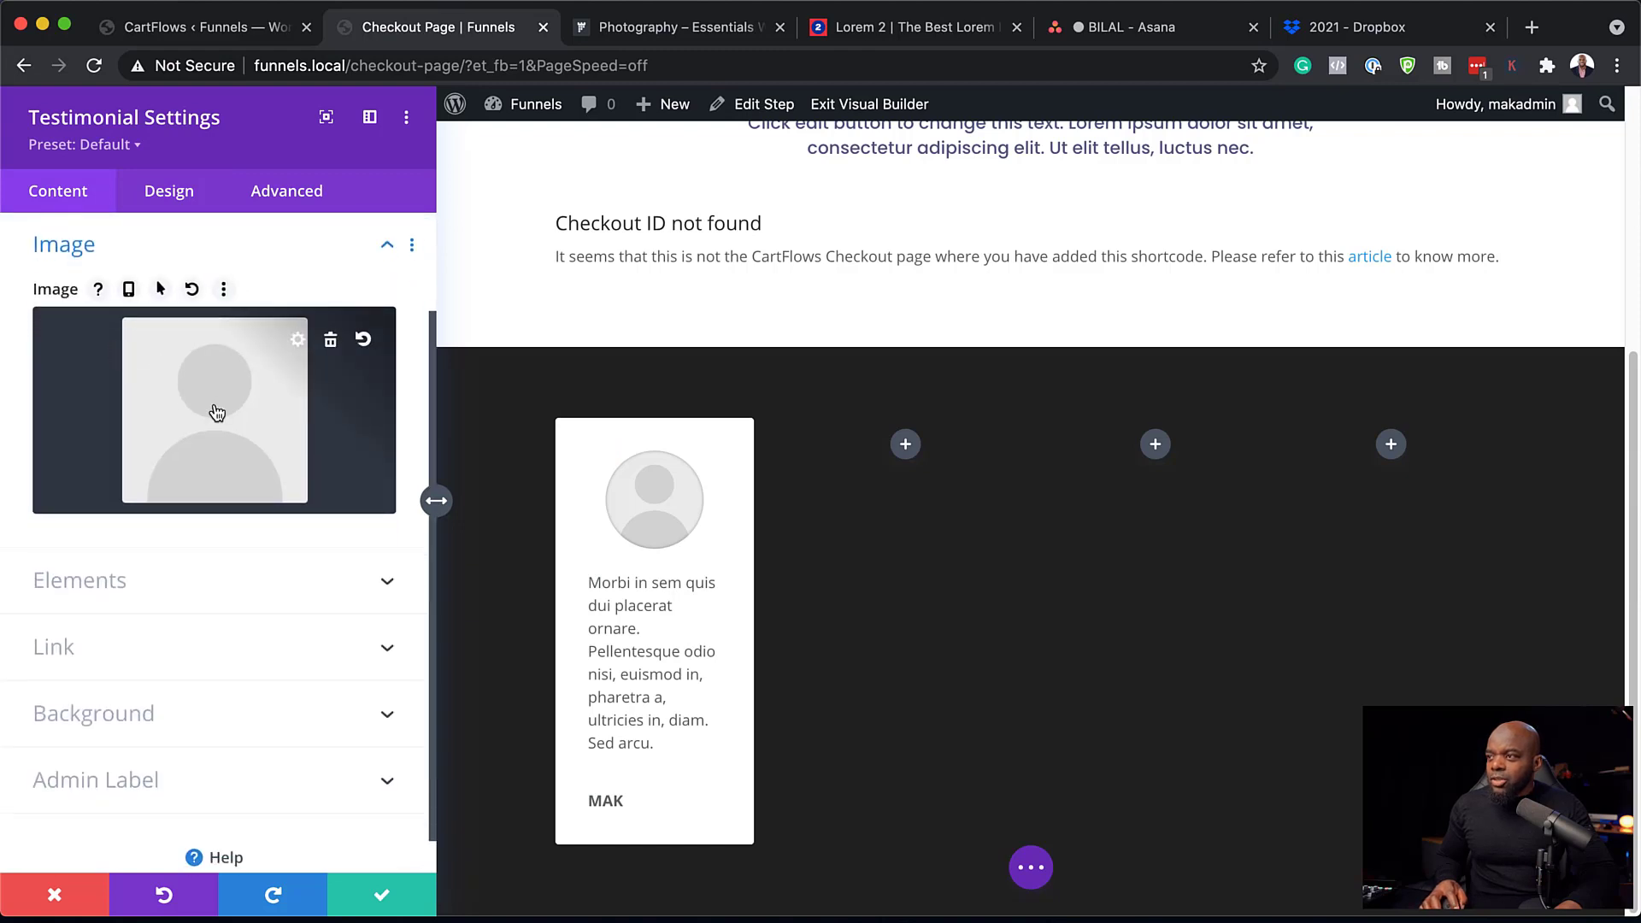
click(215, 409)
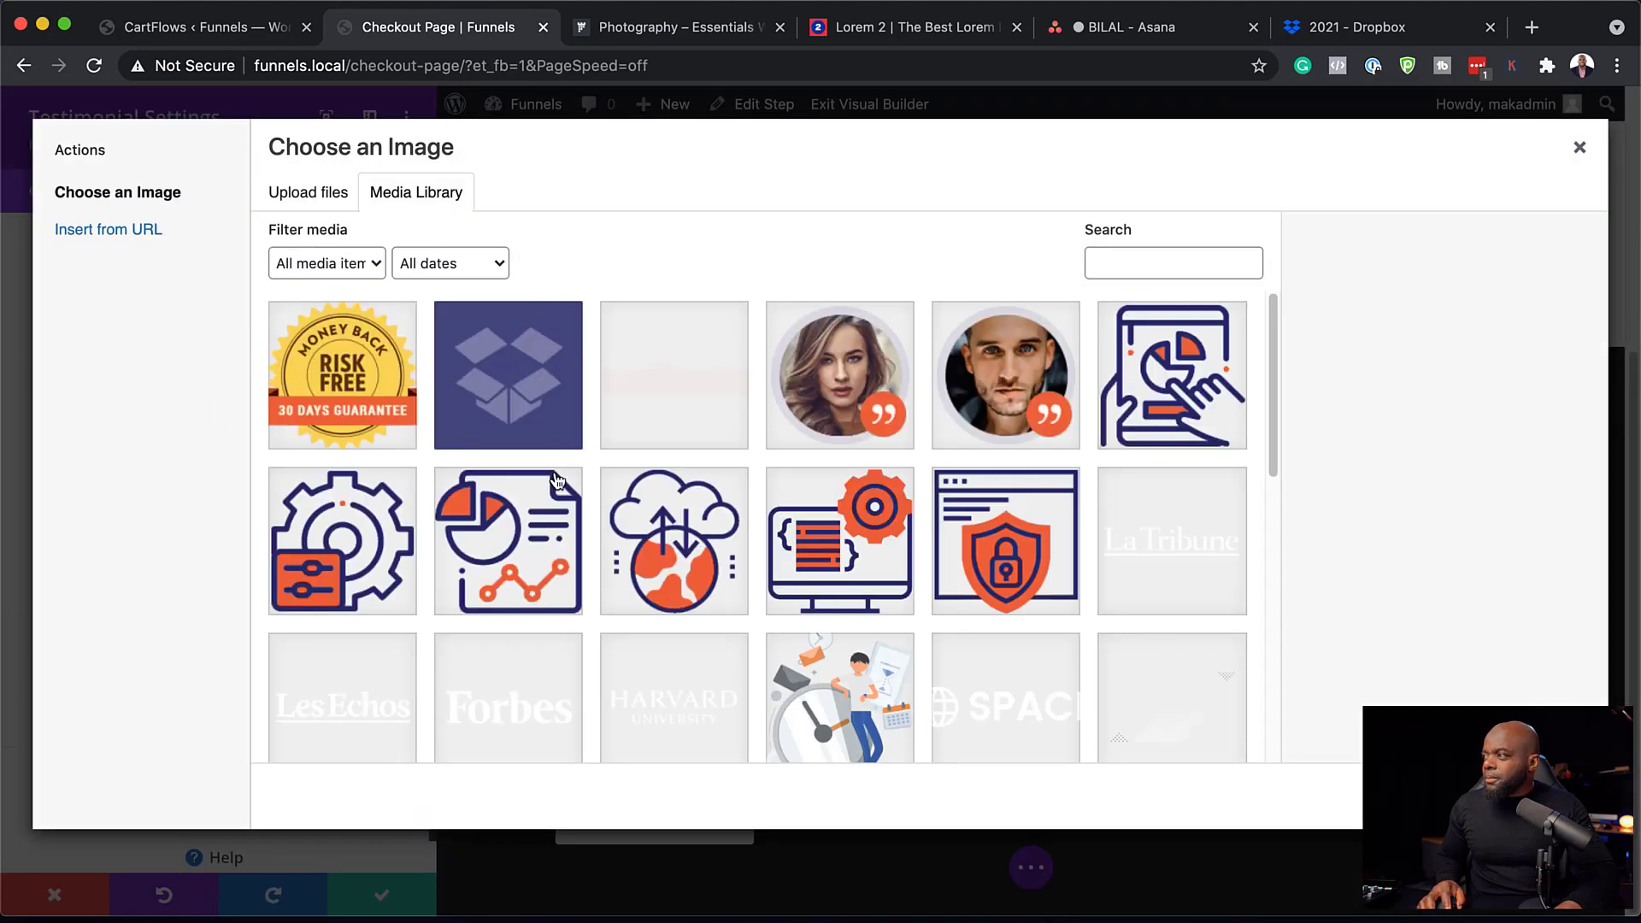
click(1050, 408)
click(1534, 796)
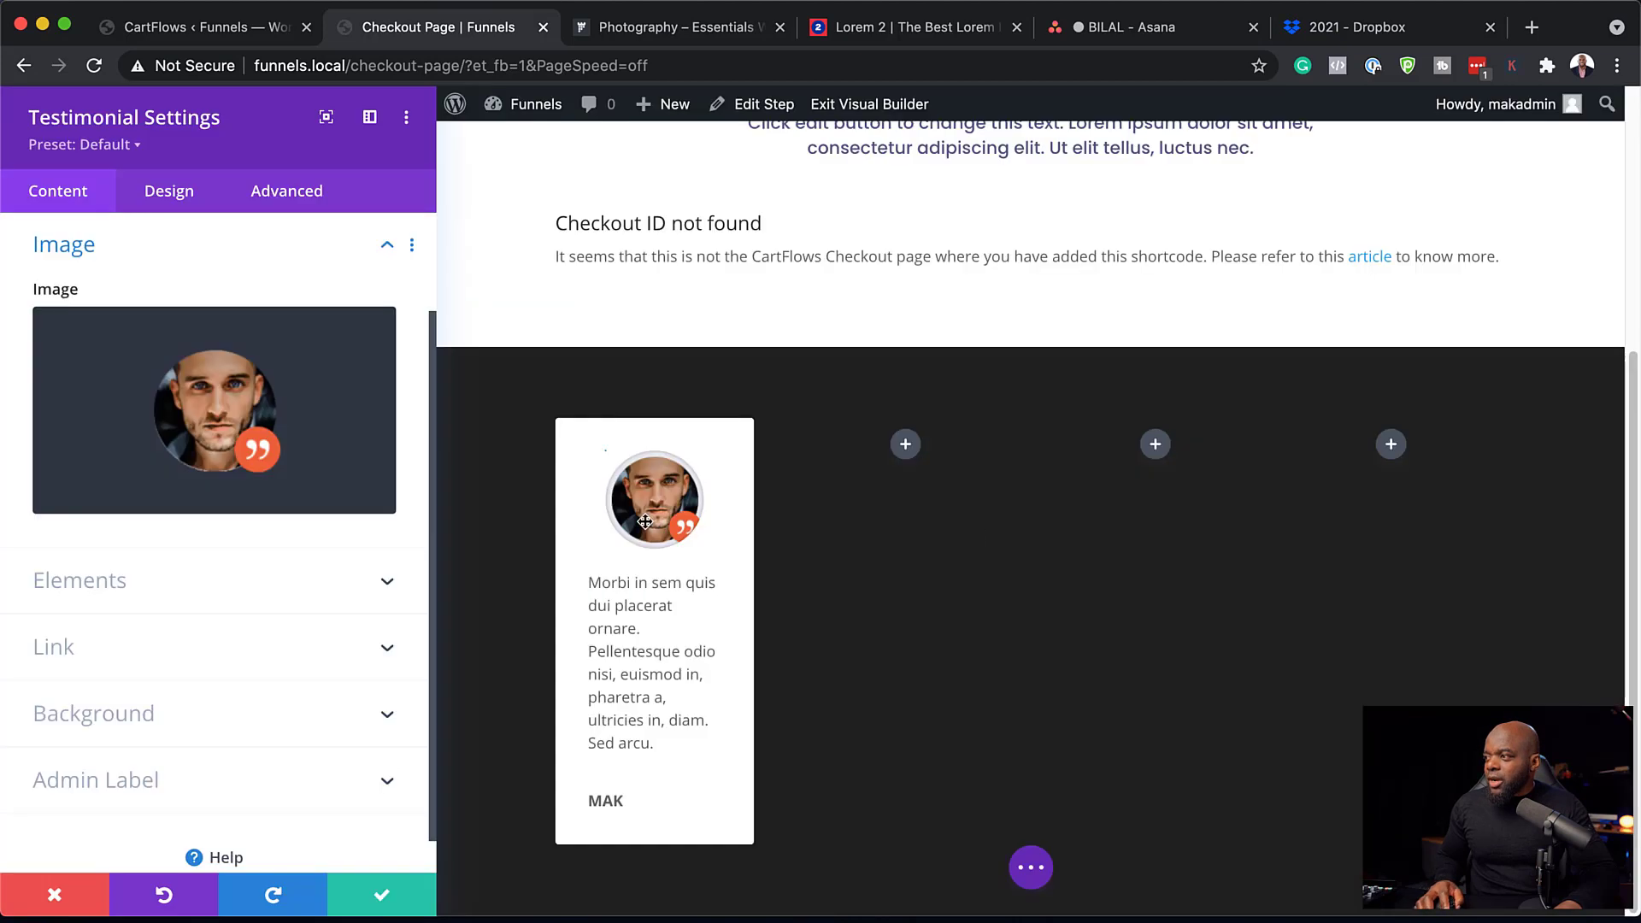
click(384, 897)
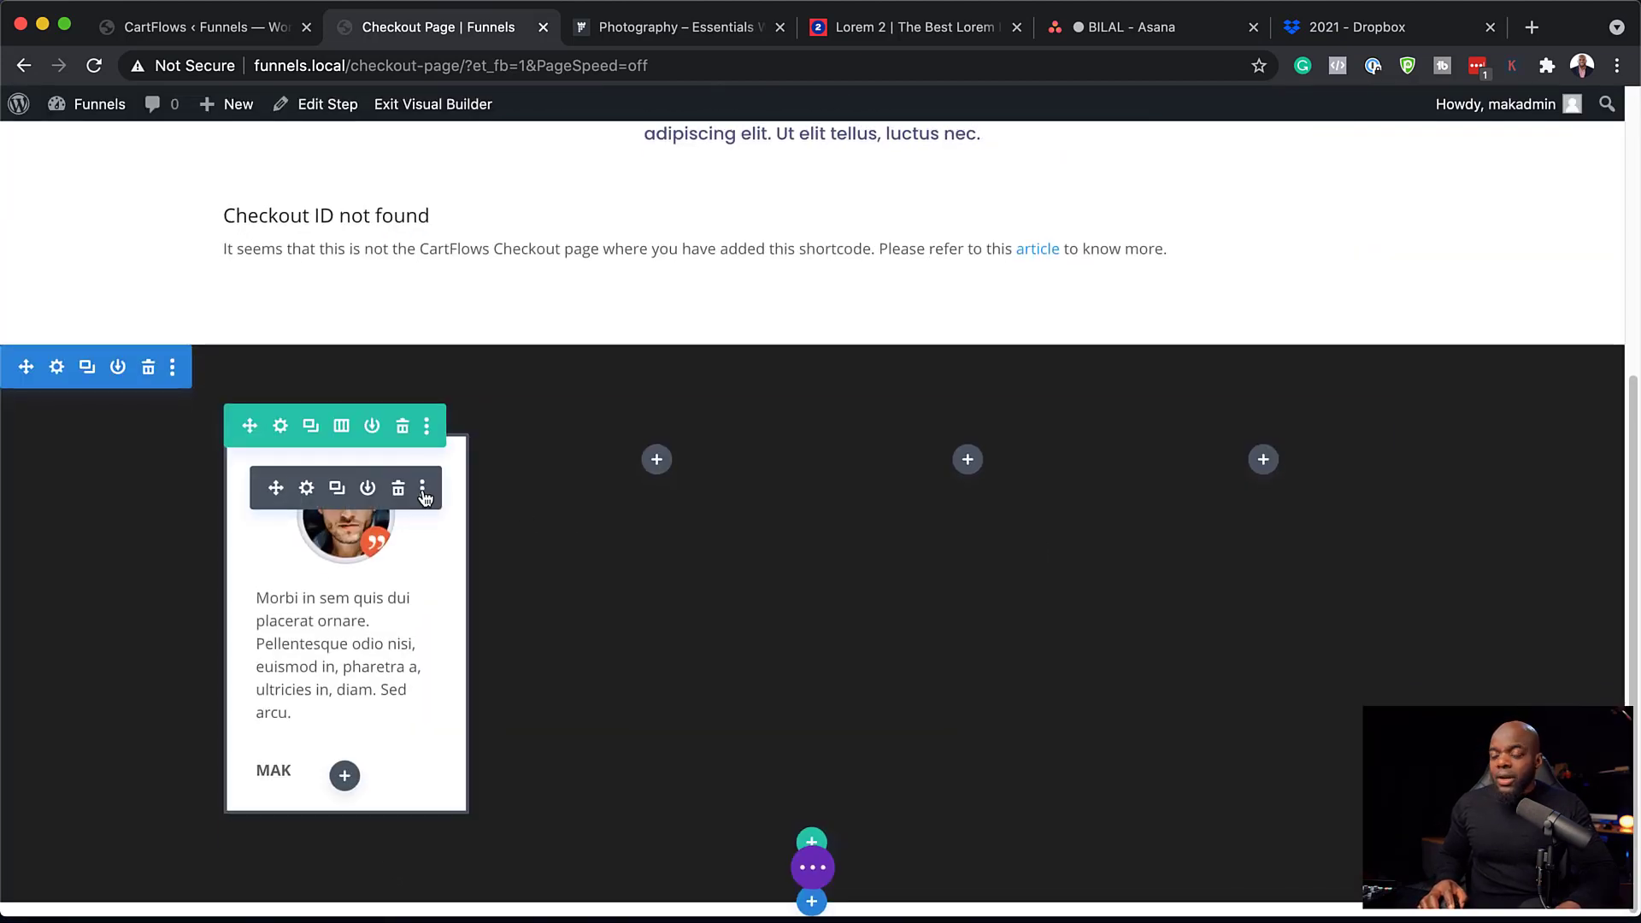
Duplicate the MAK testimonial card and place copies in the second, third and fourth columns.
click(335, 489)
scroll(333, 479, down, 2)
drag(276, 370, 693, 348)
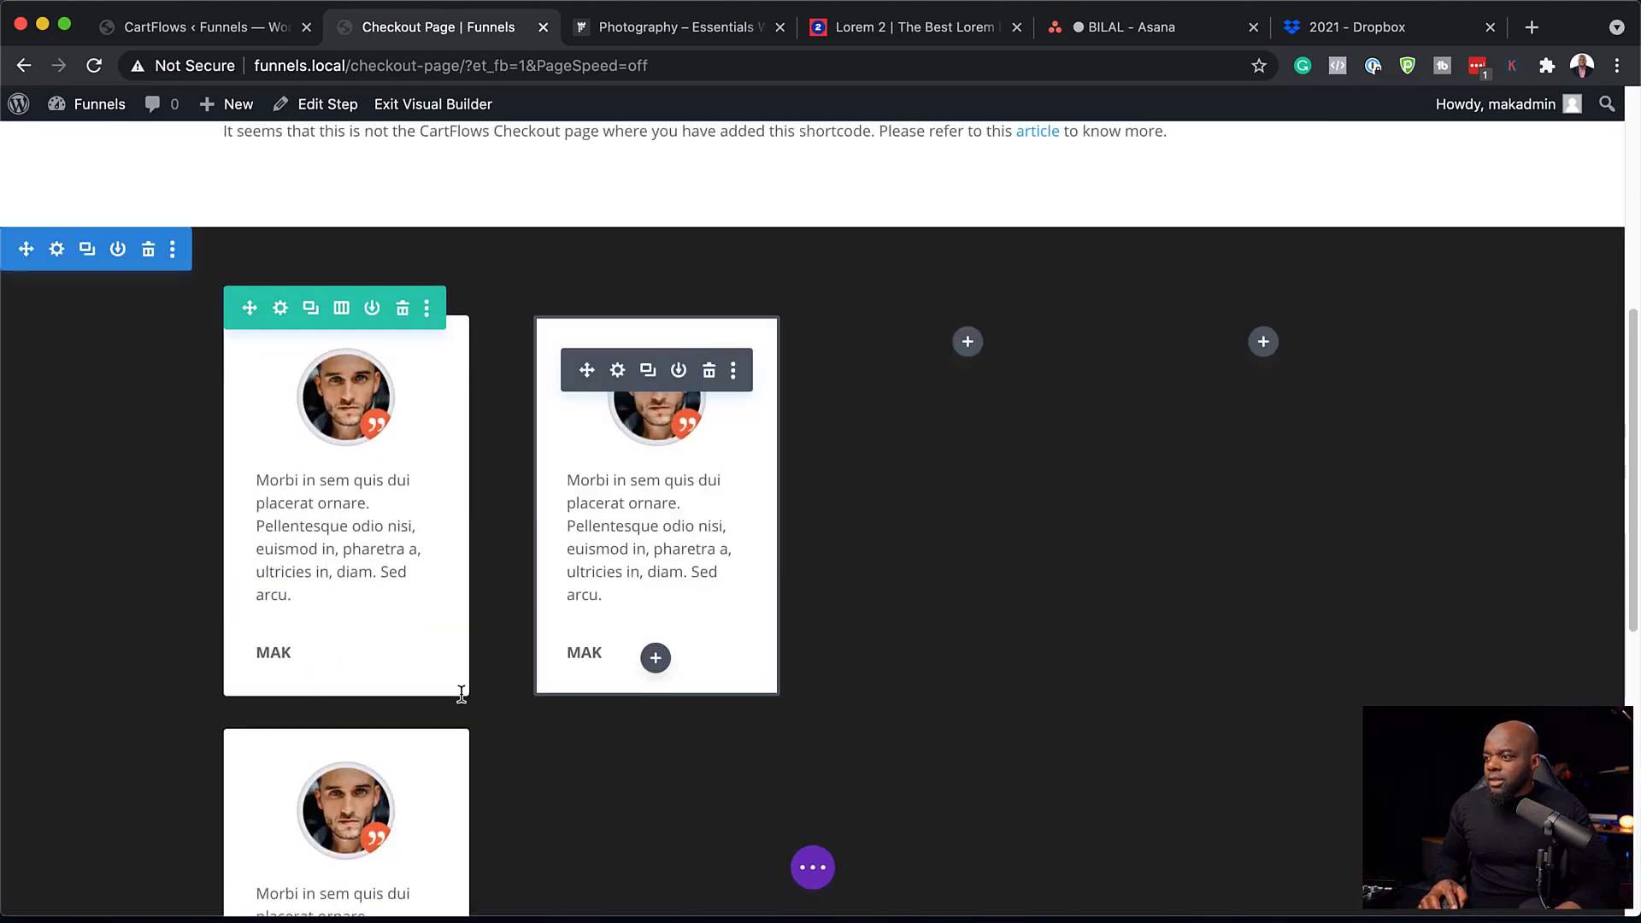
drag(892, 435, 983, 351)
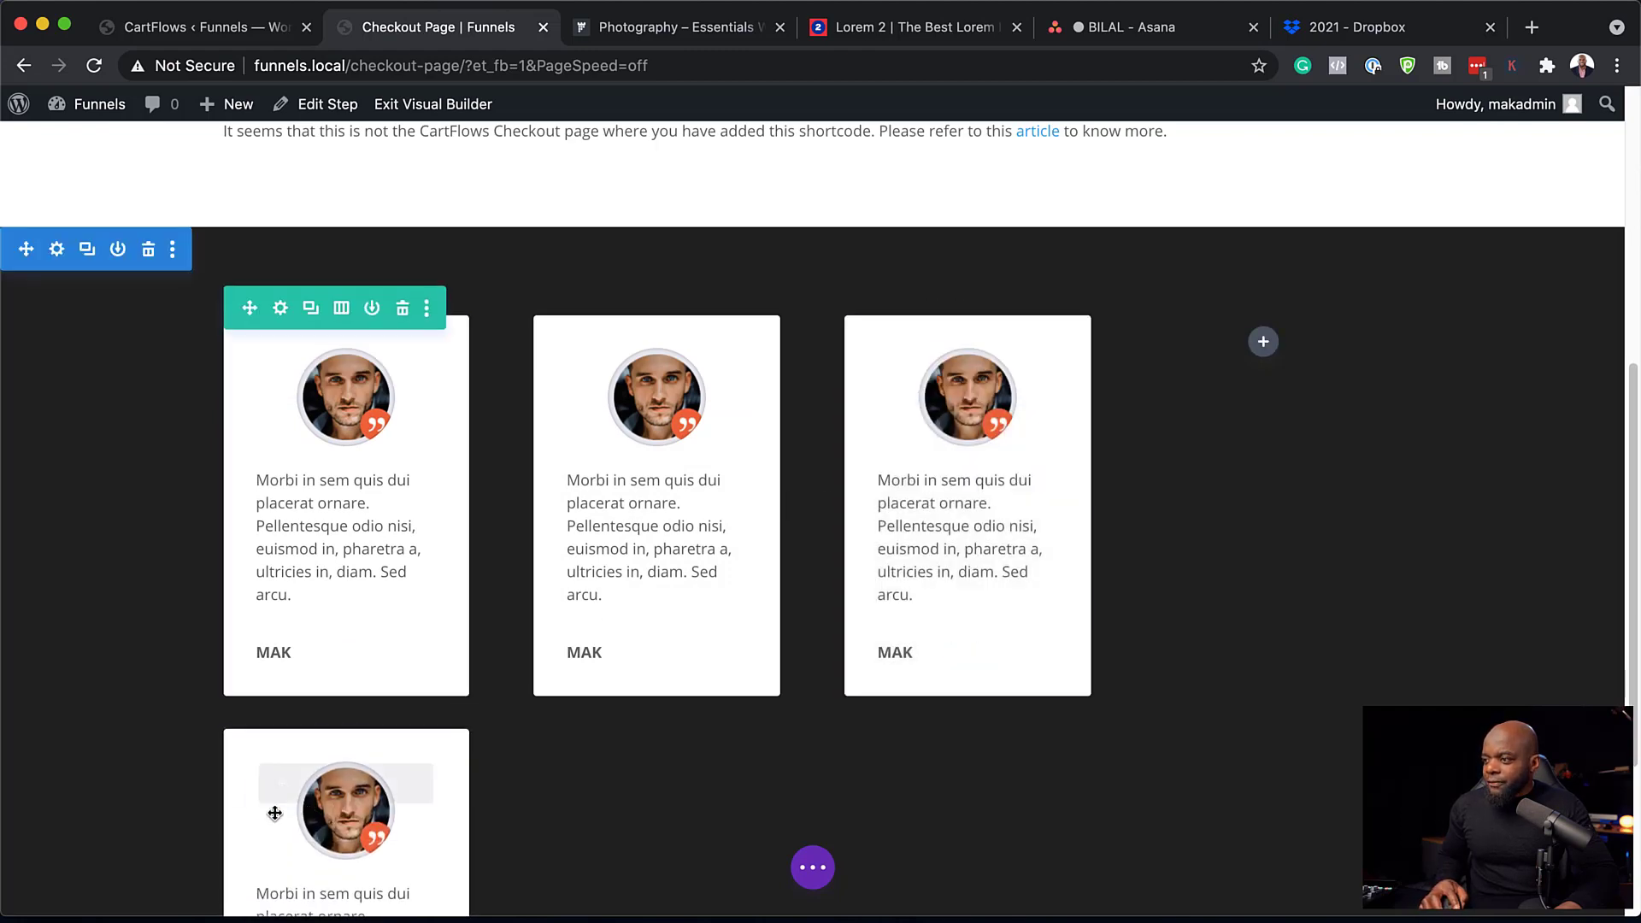
drag(296, 783, 1271, 432)
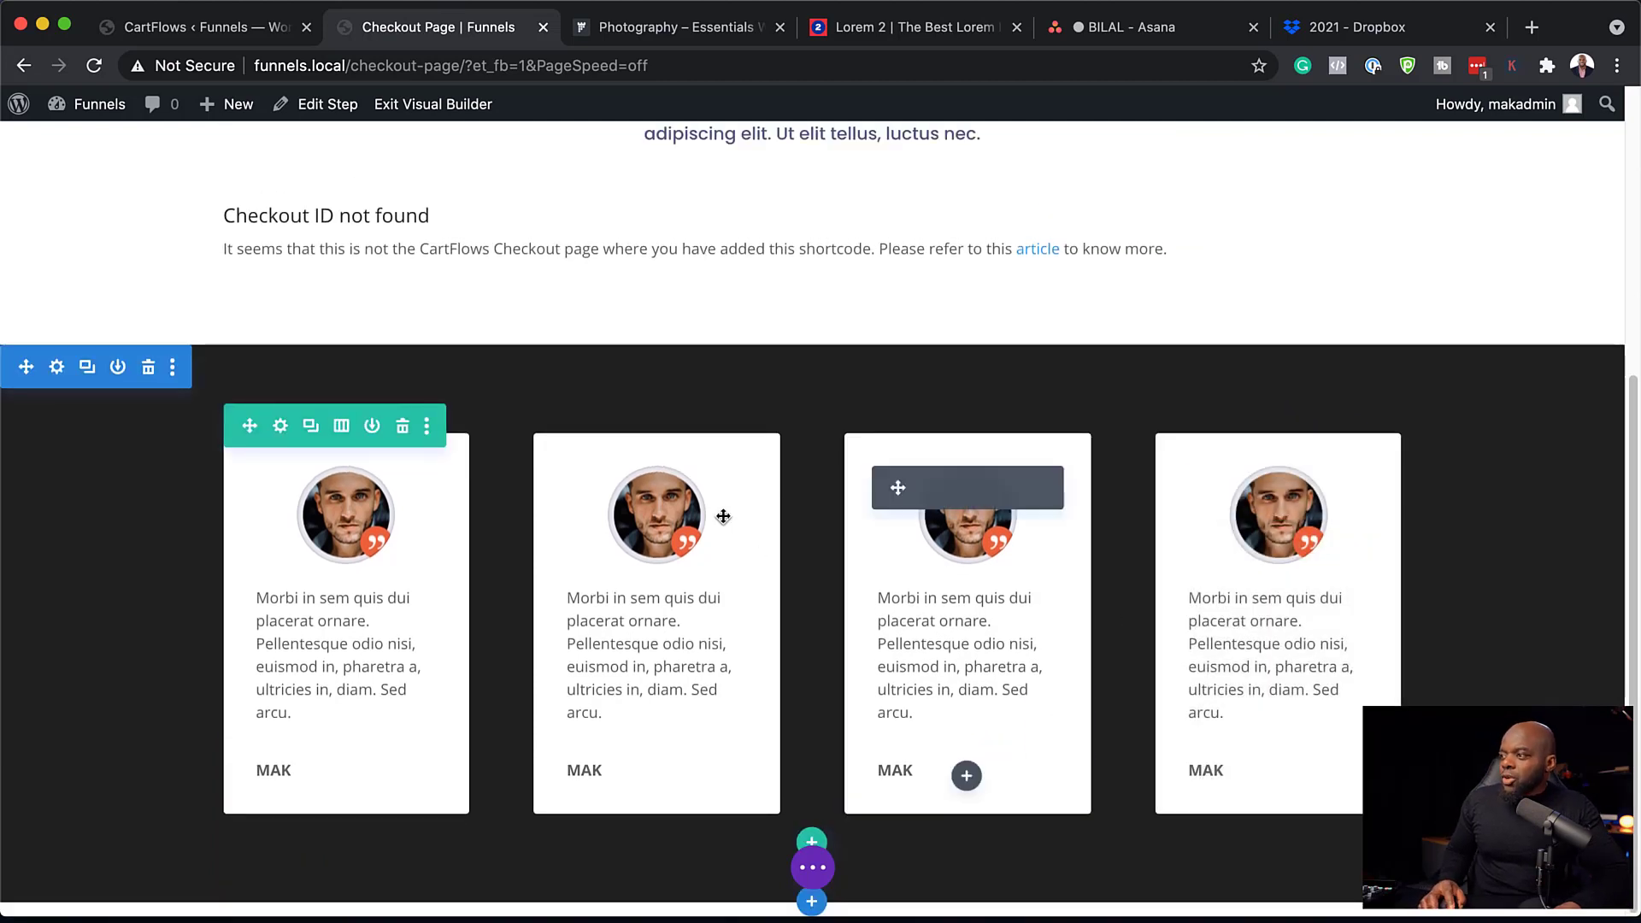
Rename the second card's author to JANE, swap in the woman's portrait, and save.
click(619, 489)
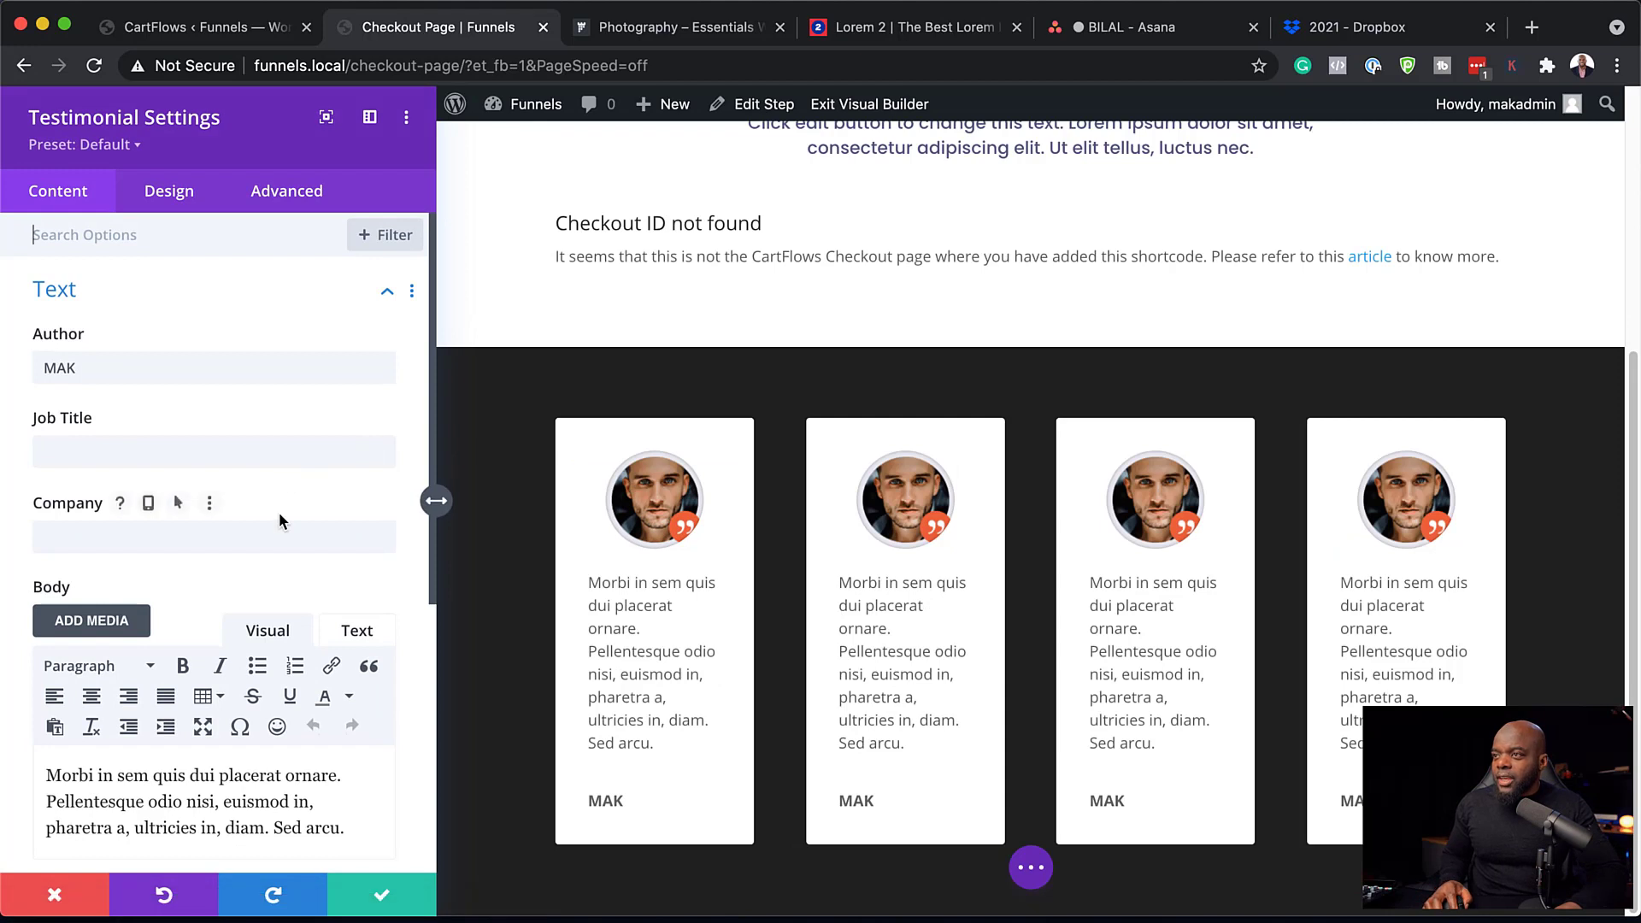
double_click(145, 364)
text(JANE)
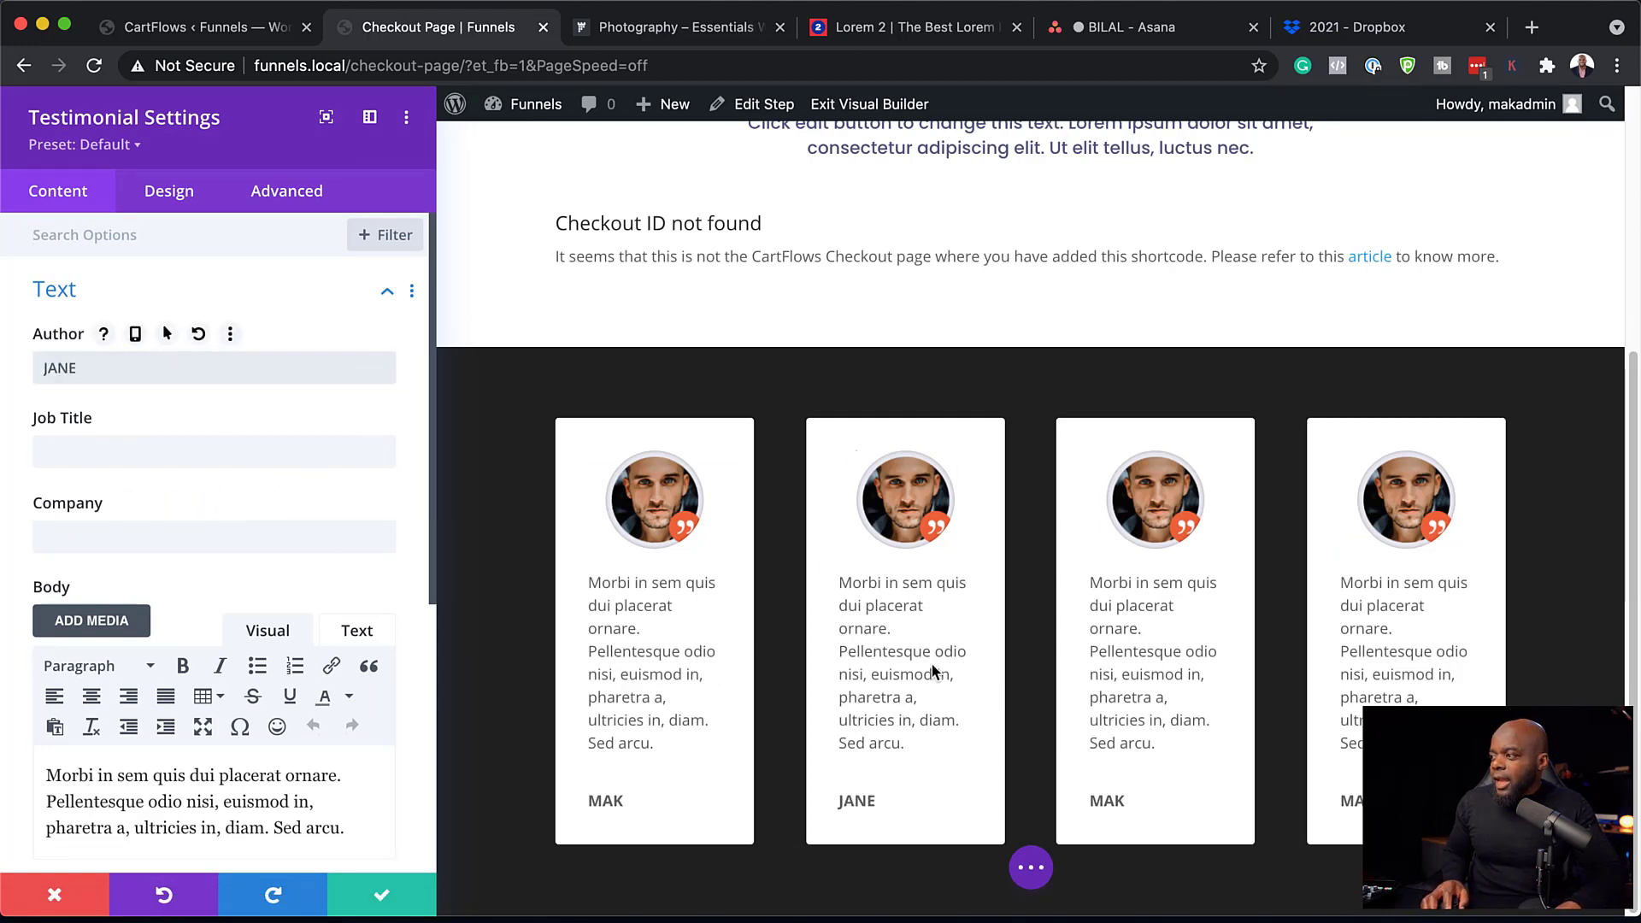
scroll(221, 670, down, 5)
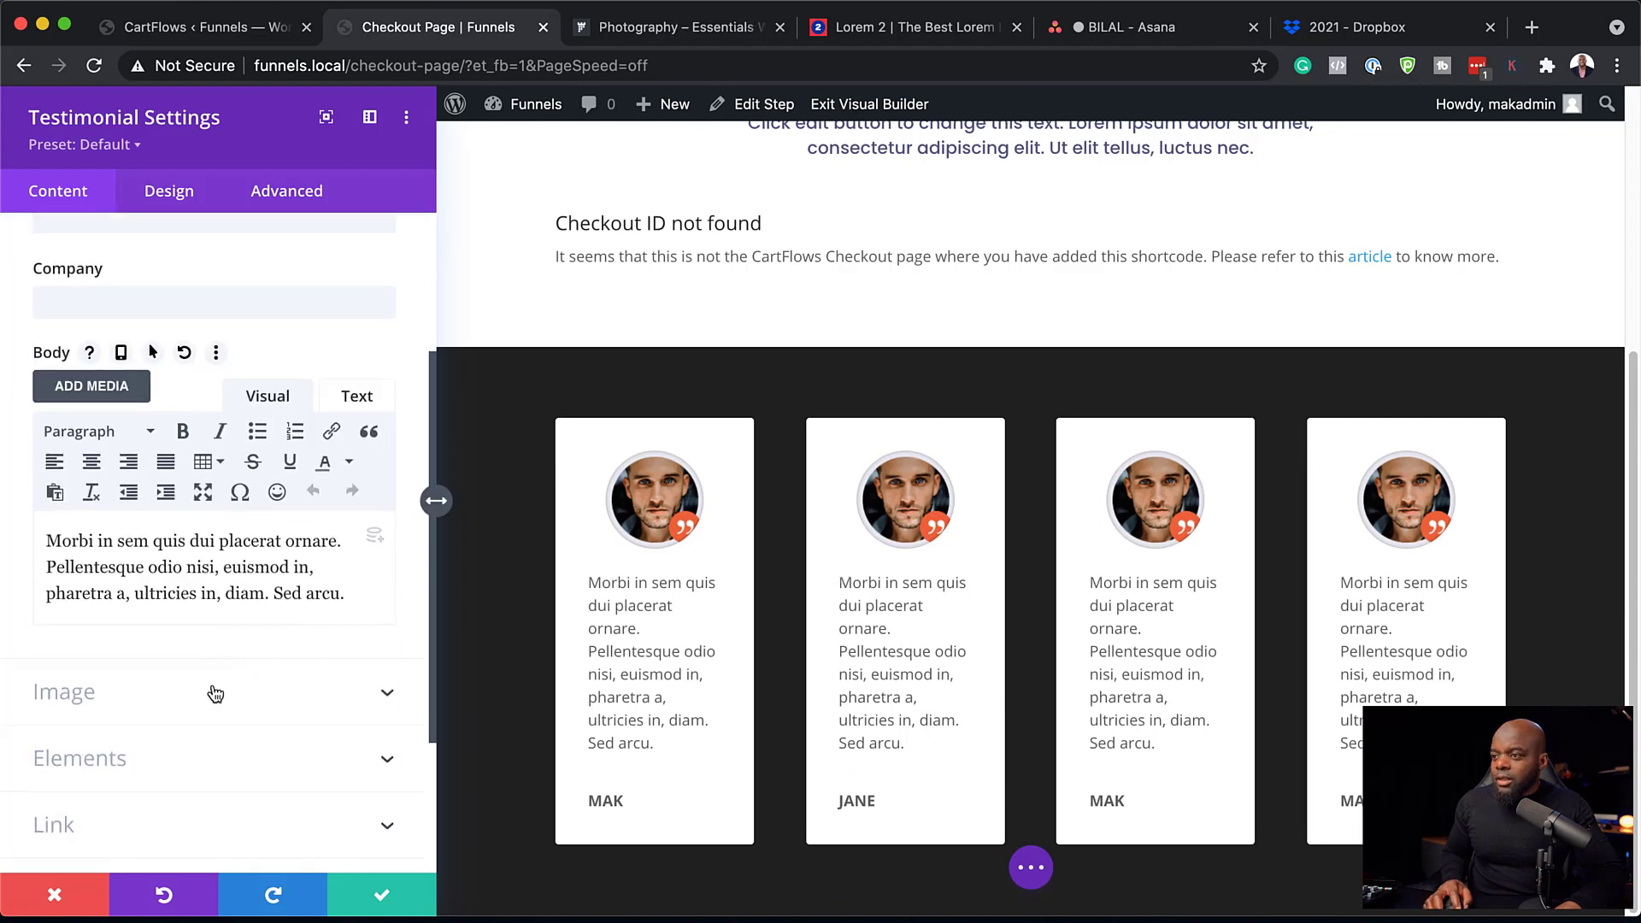
click(209, 692)
click(246, 414)
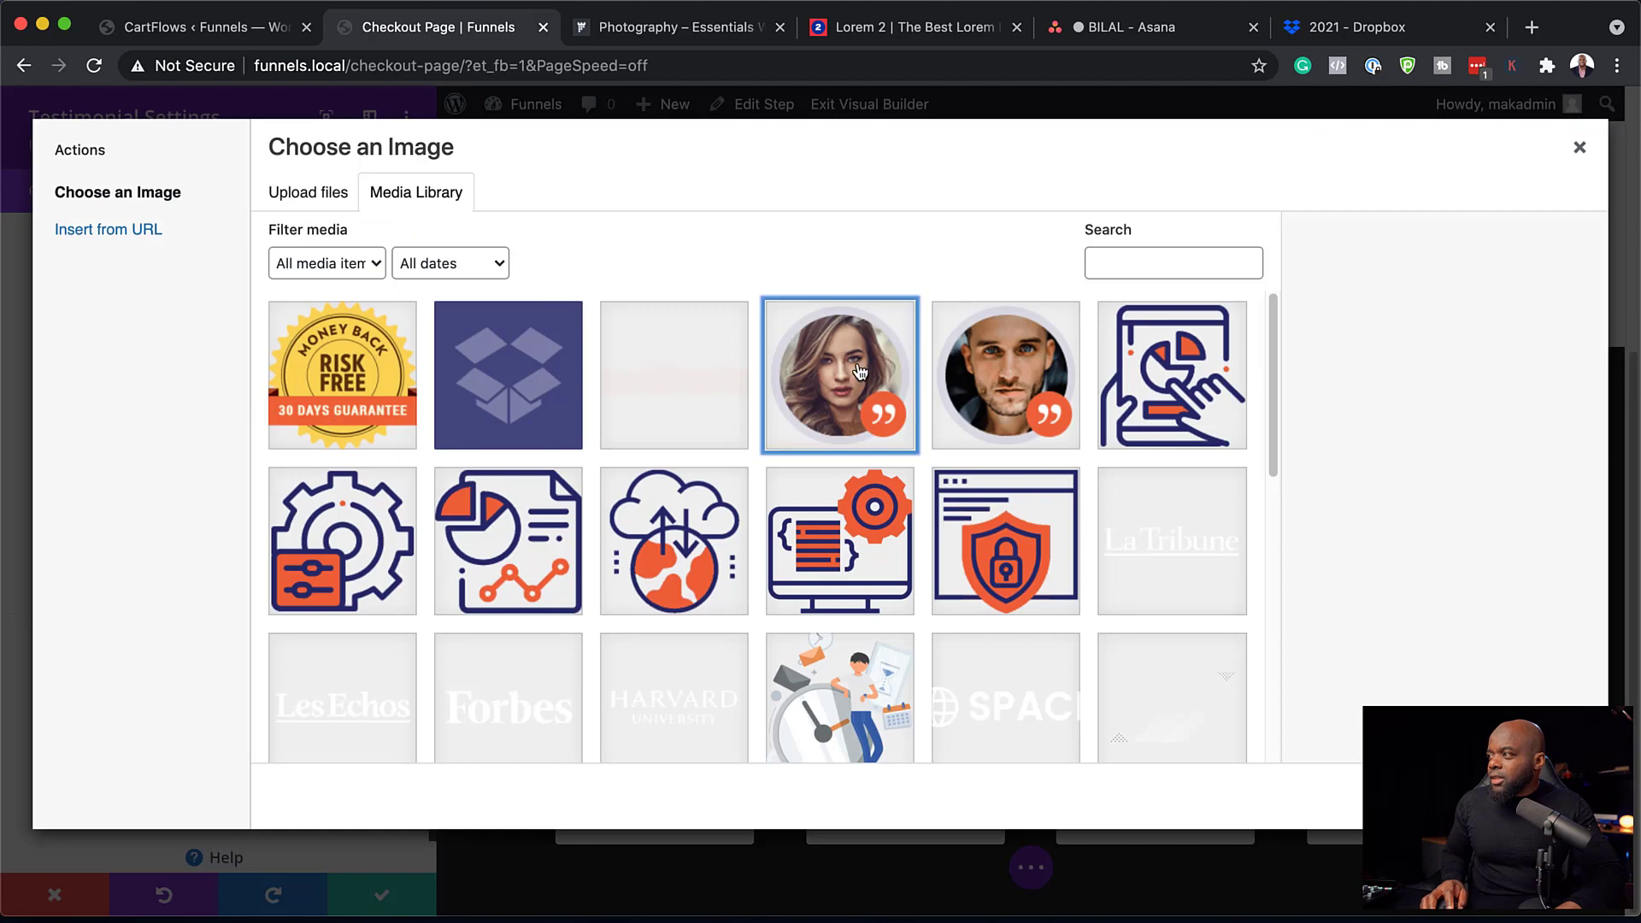
click(860, 371)
click(1530, 796)
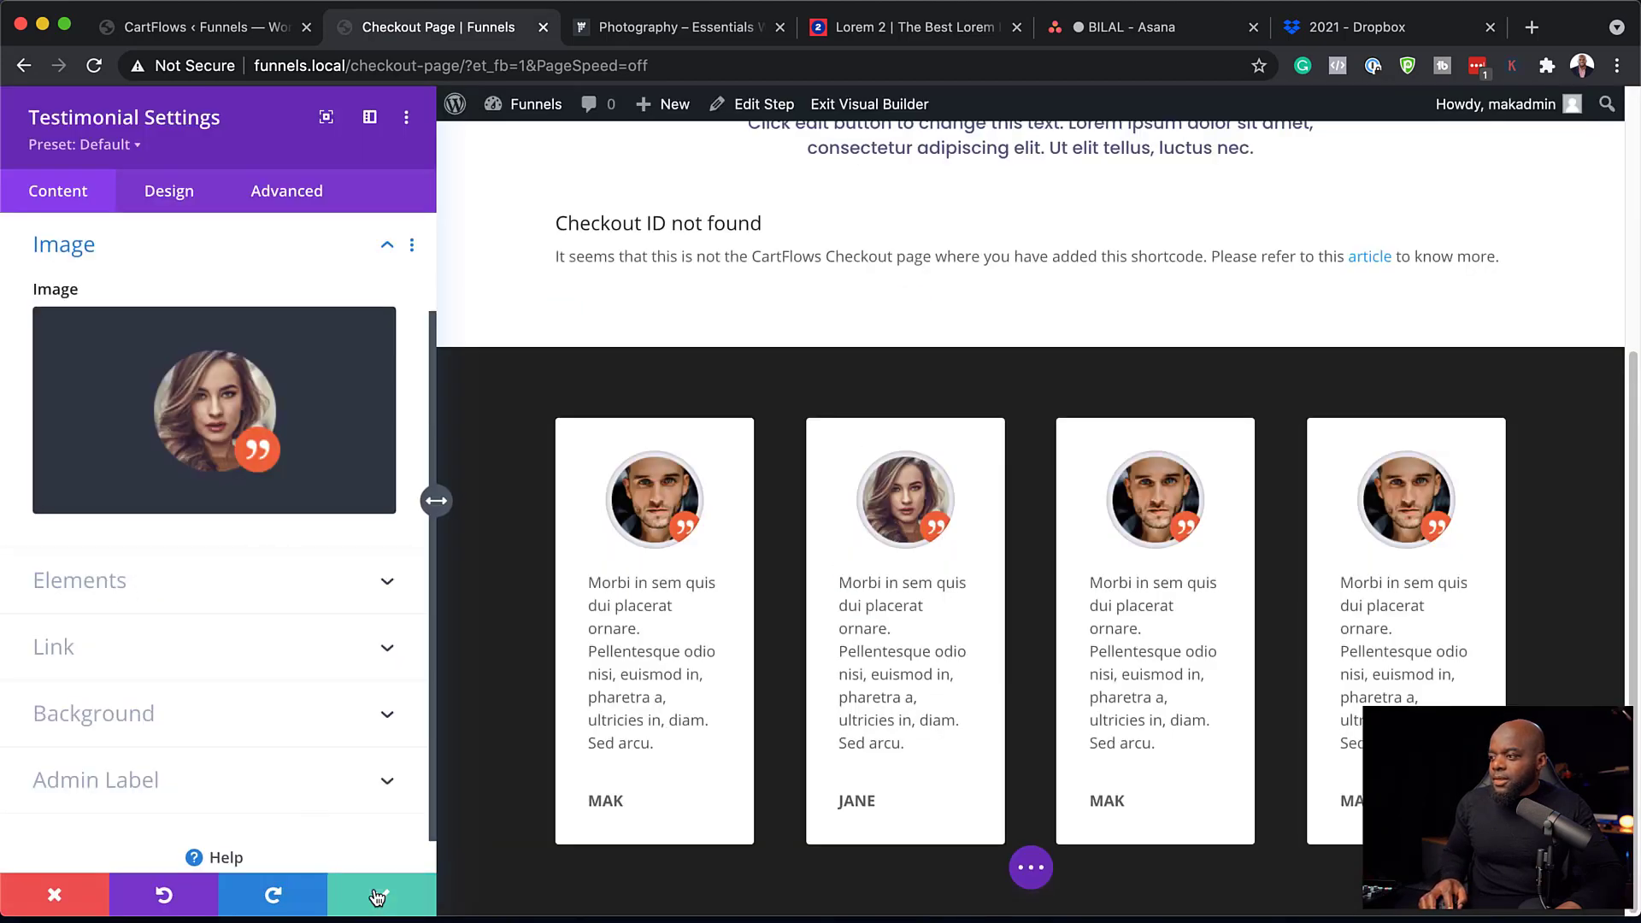
click(407, 908)
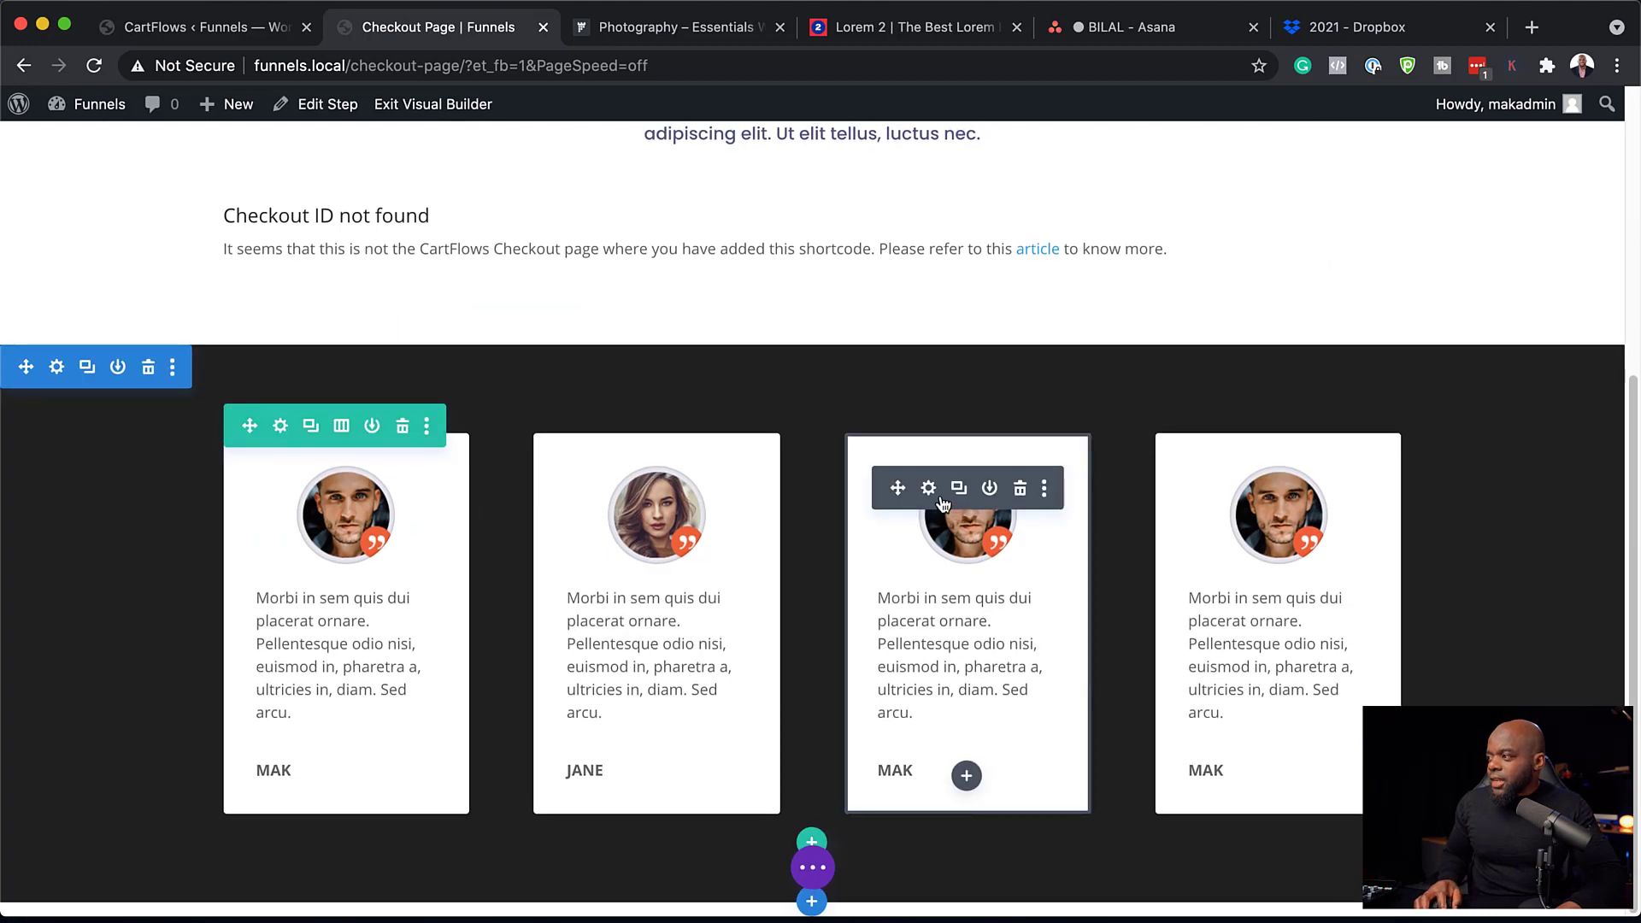
Give the third card the doctor photo and author name SUE, then save.
click(928, 488)
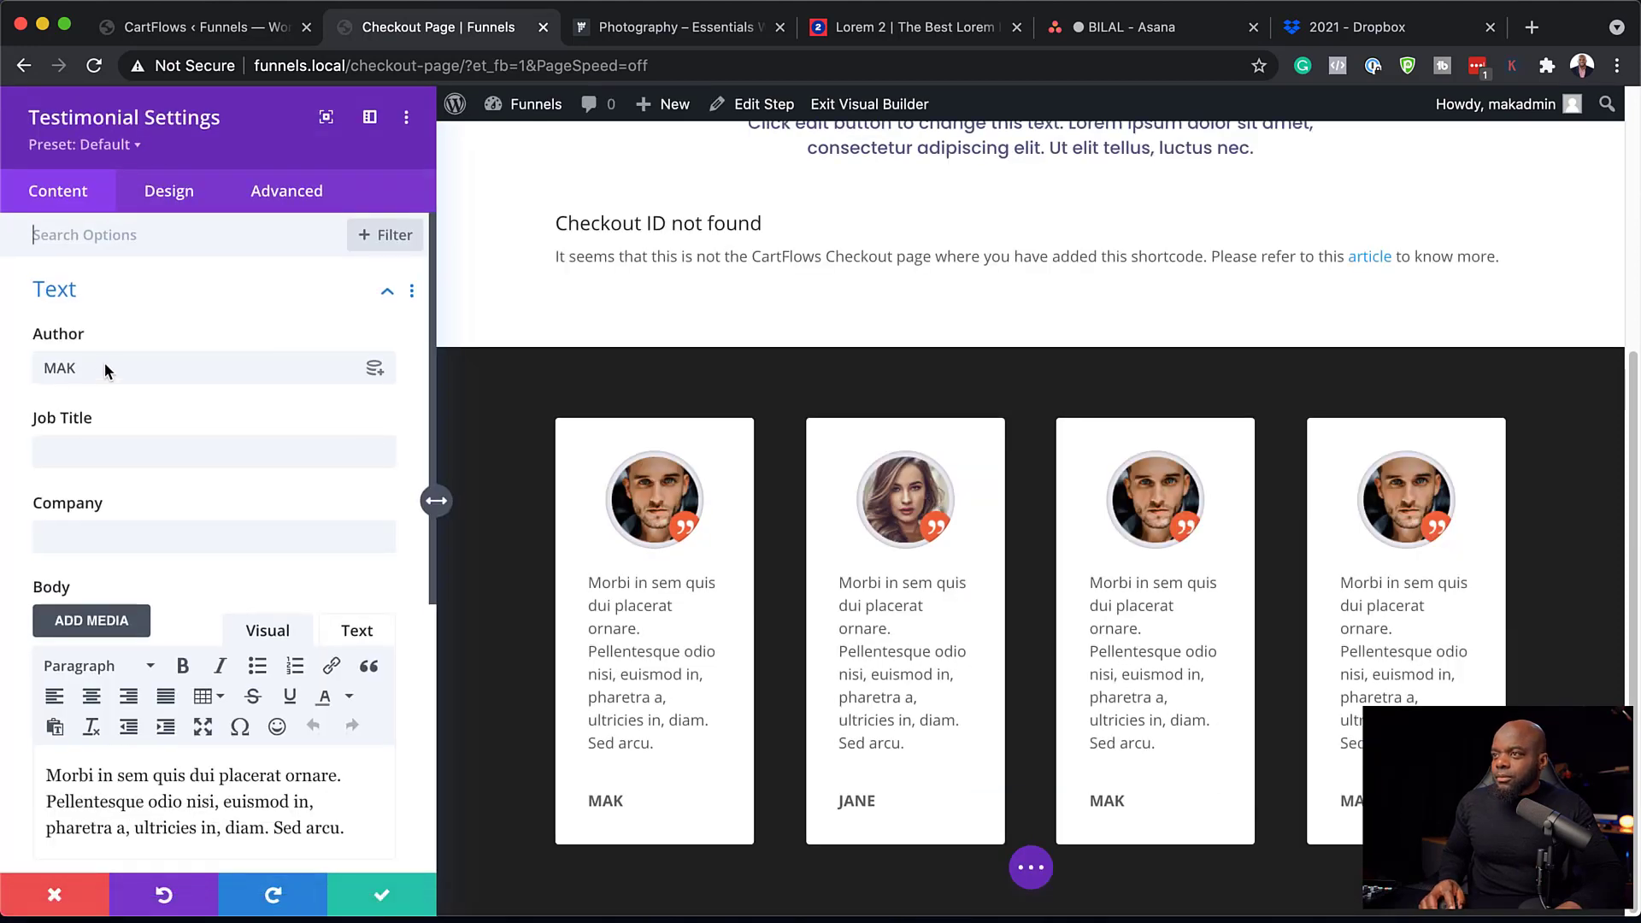
scroll(243, 638, down, 5)
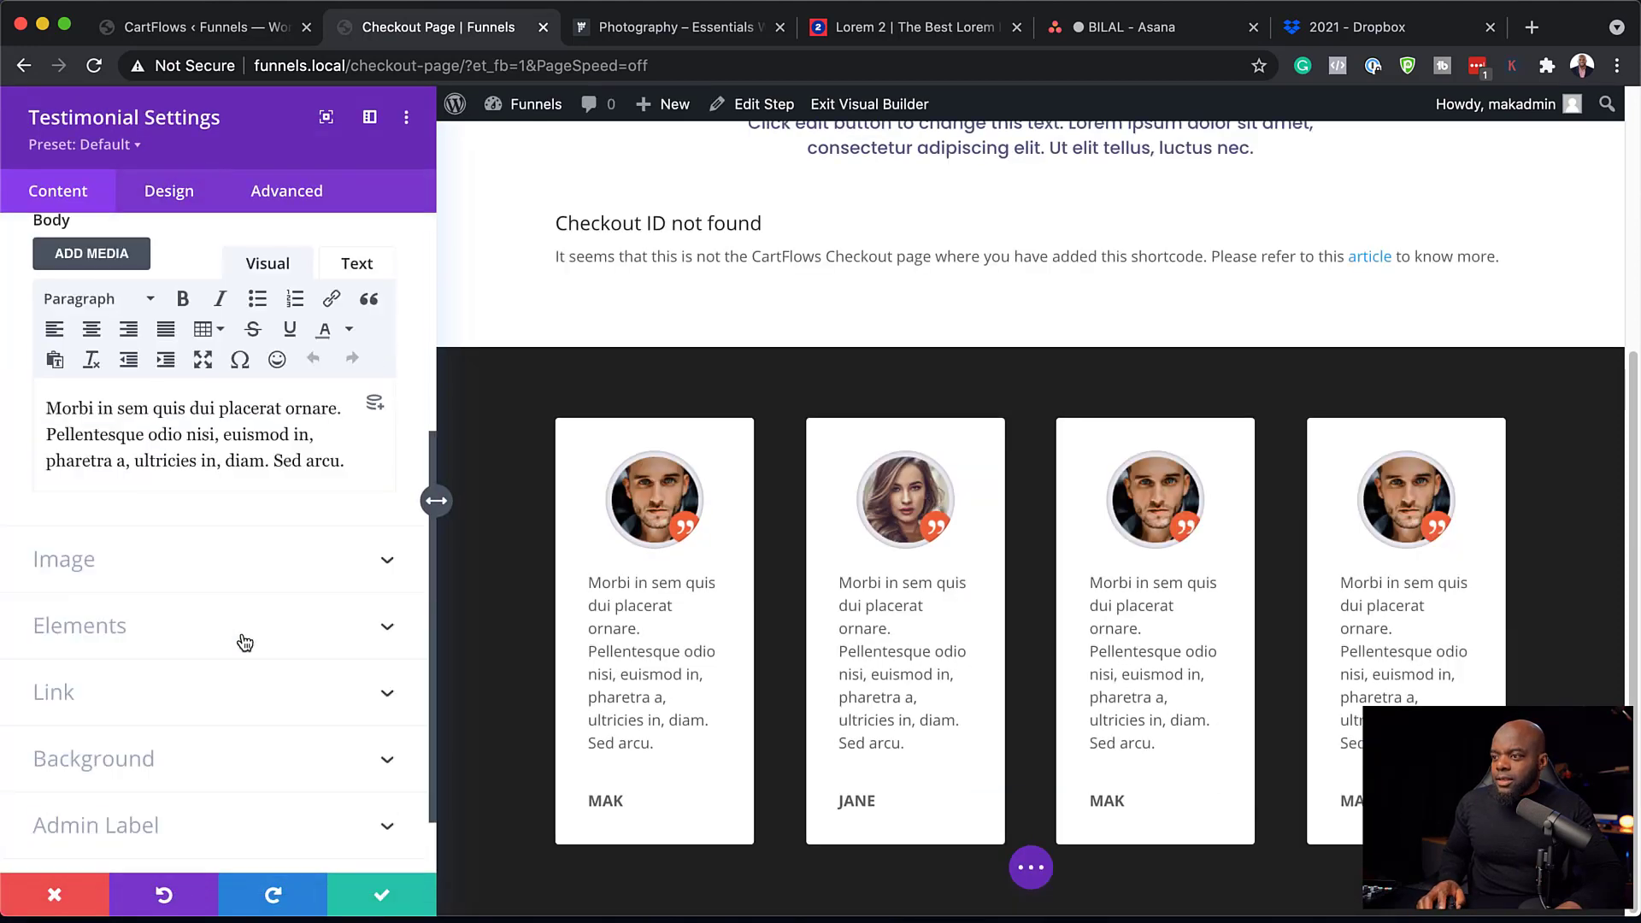
click(132, 529)
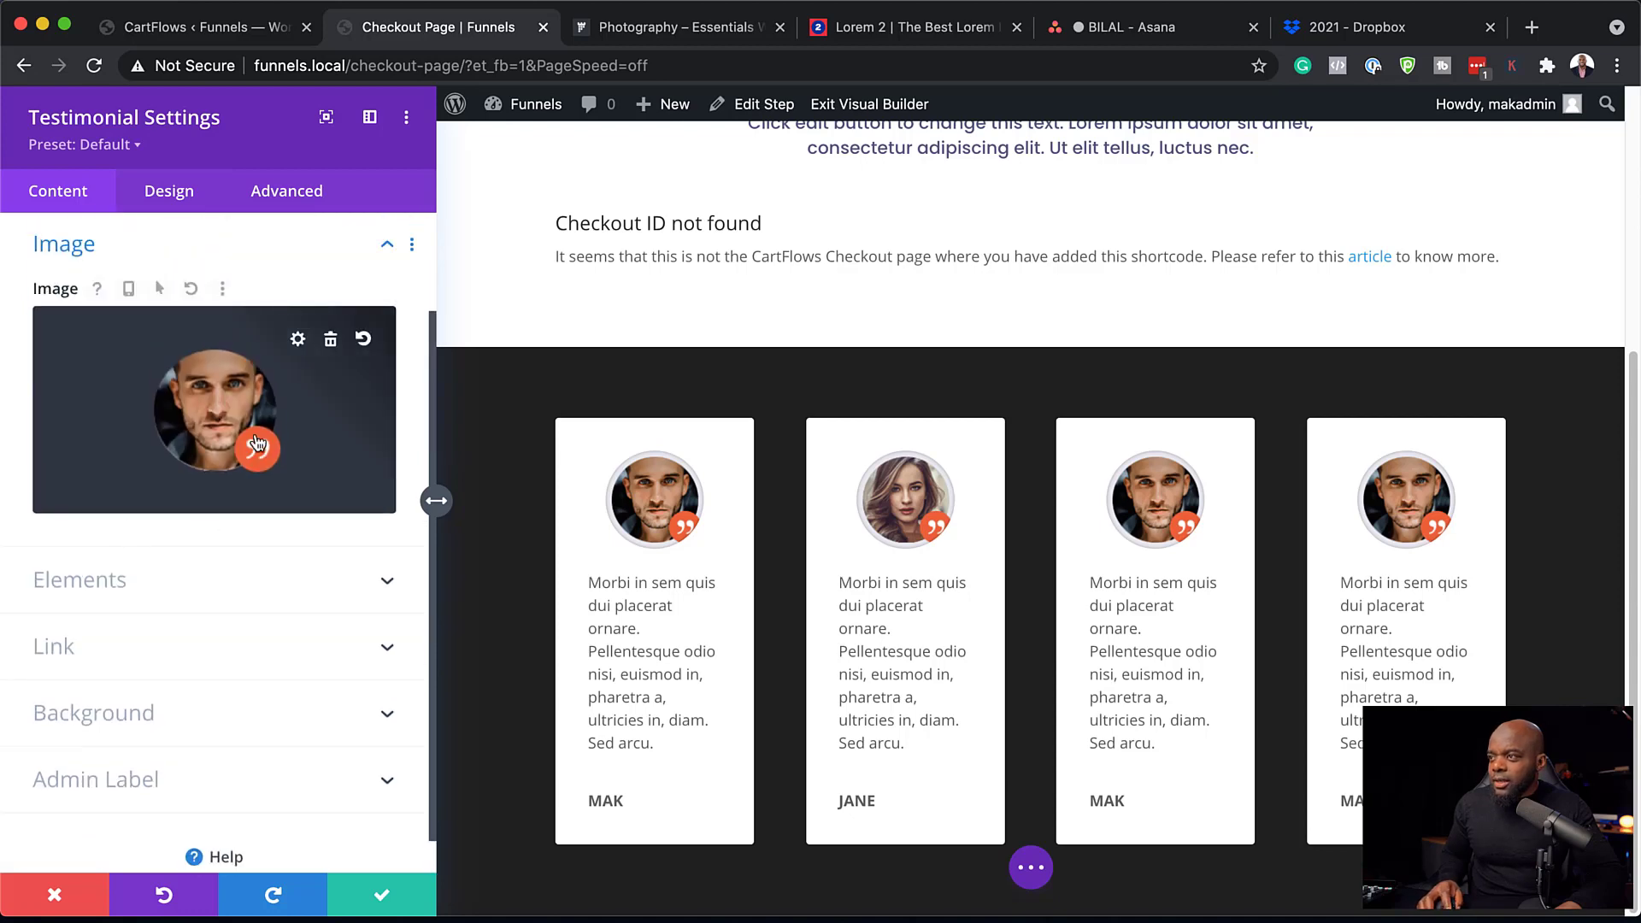
click(213, 402)
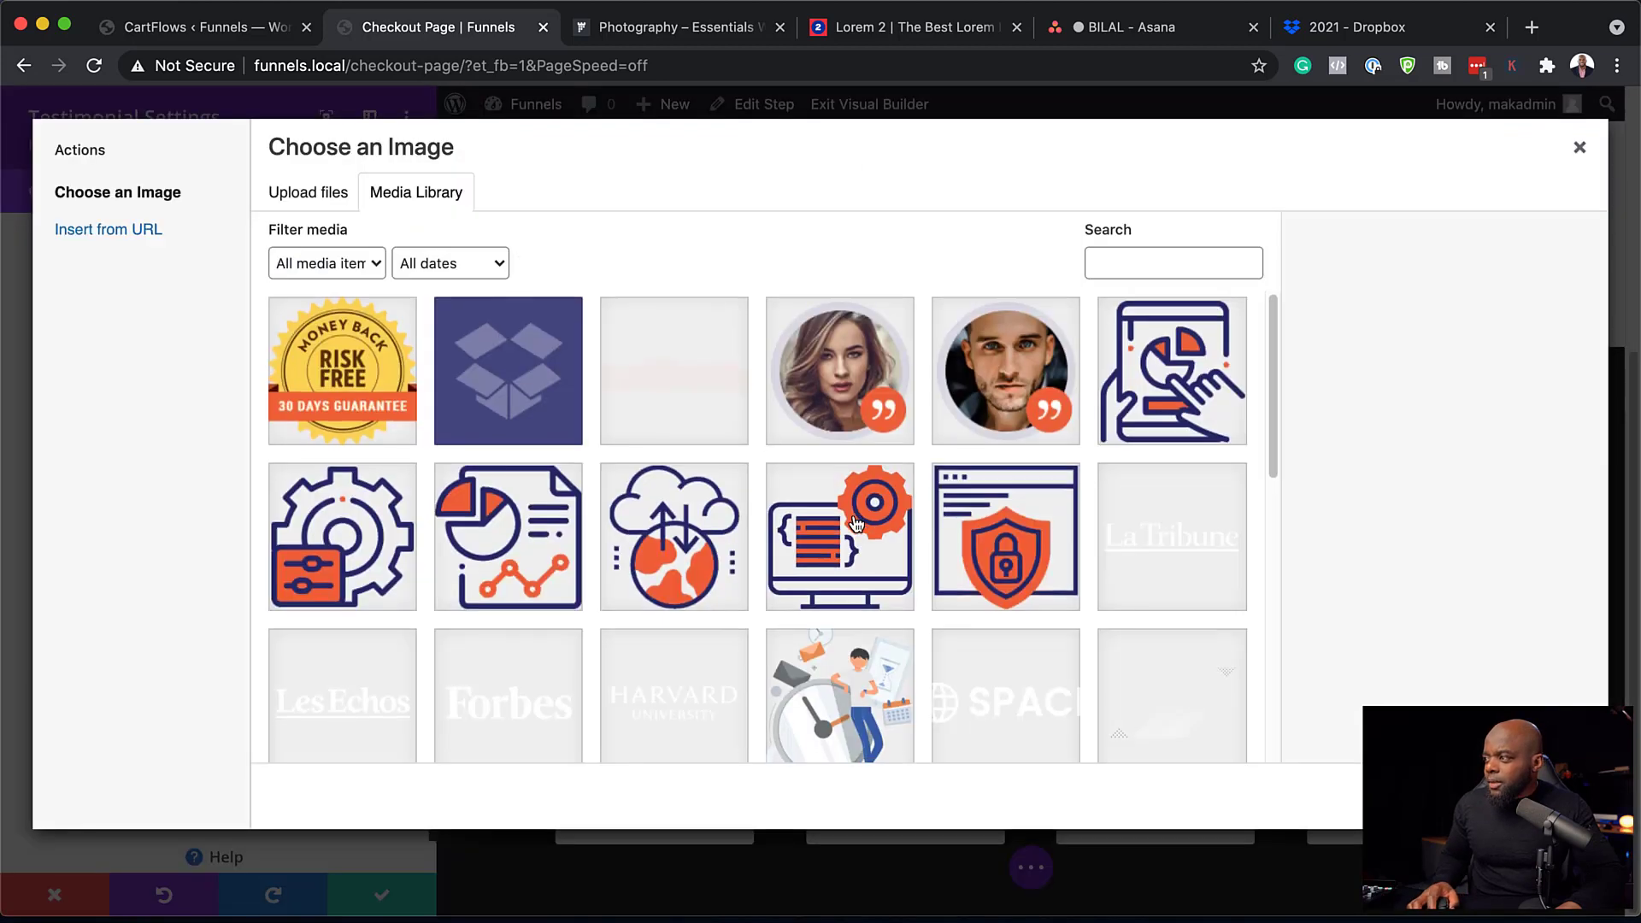
scroll(855, 524, down, 5)
scroll(856, 524, down, 3)
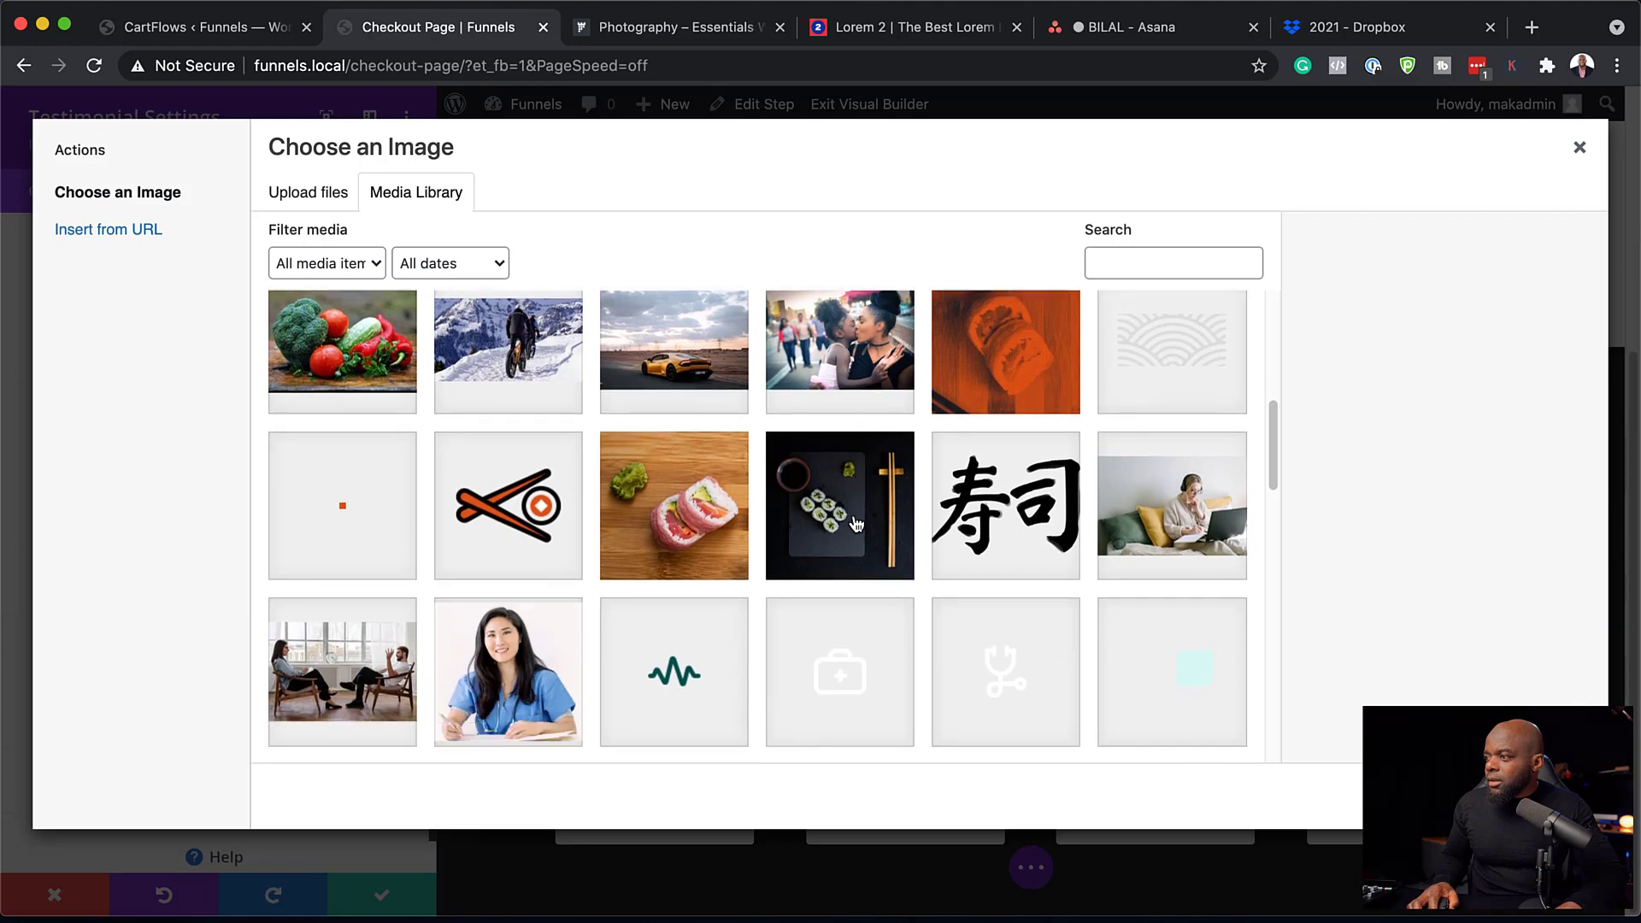
click(525, 580)
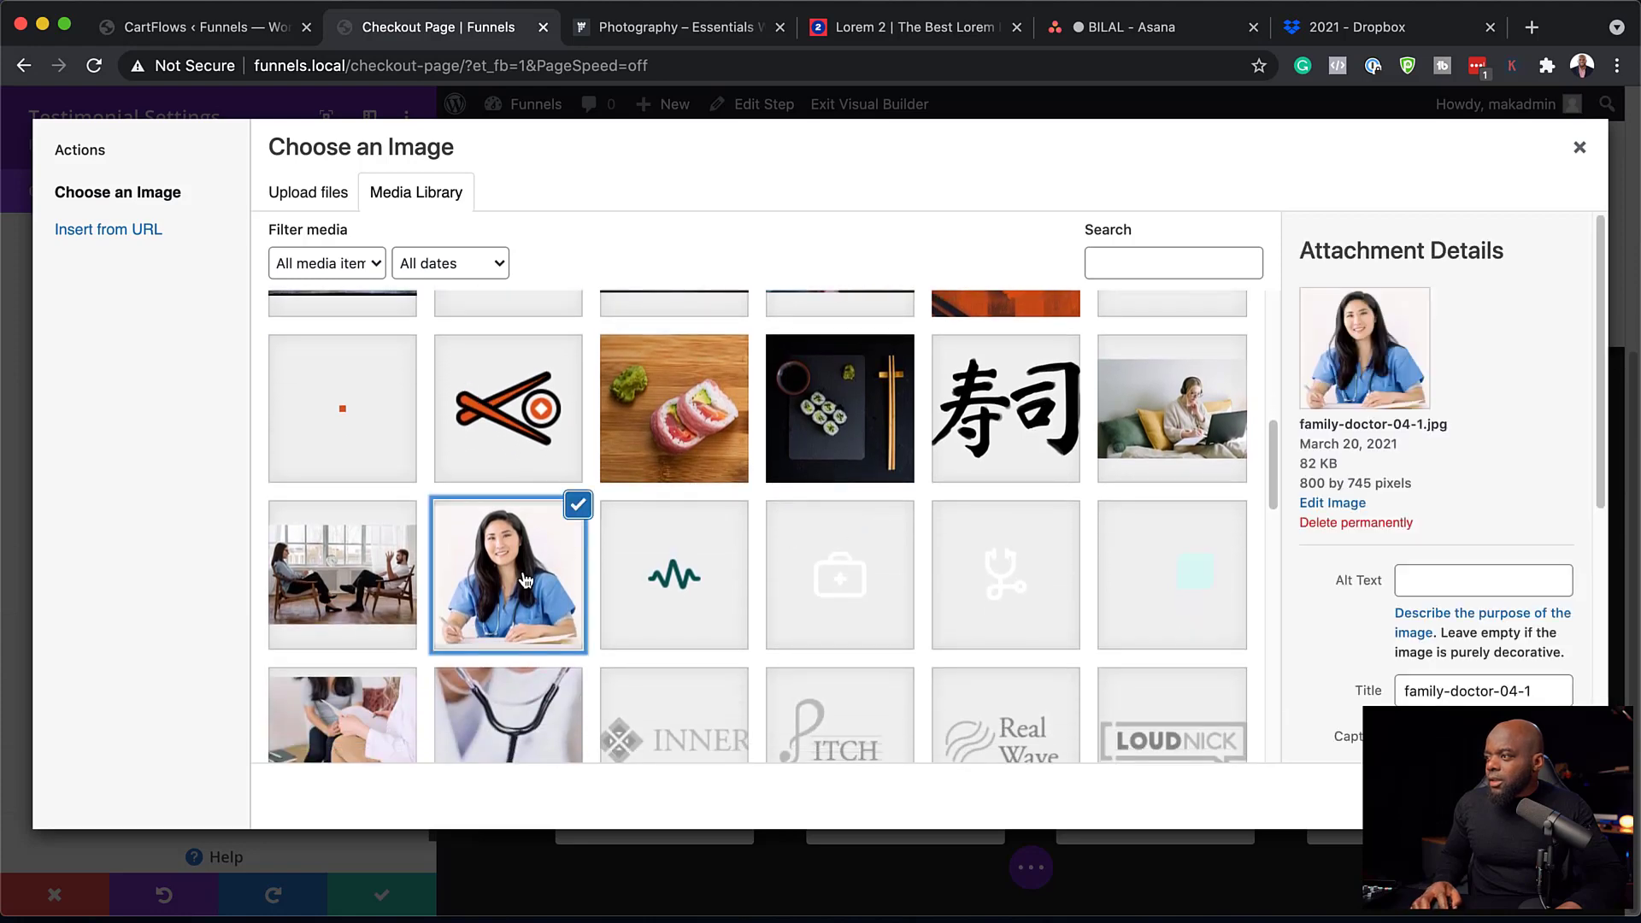
click(1535, 795)
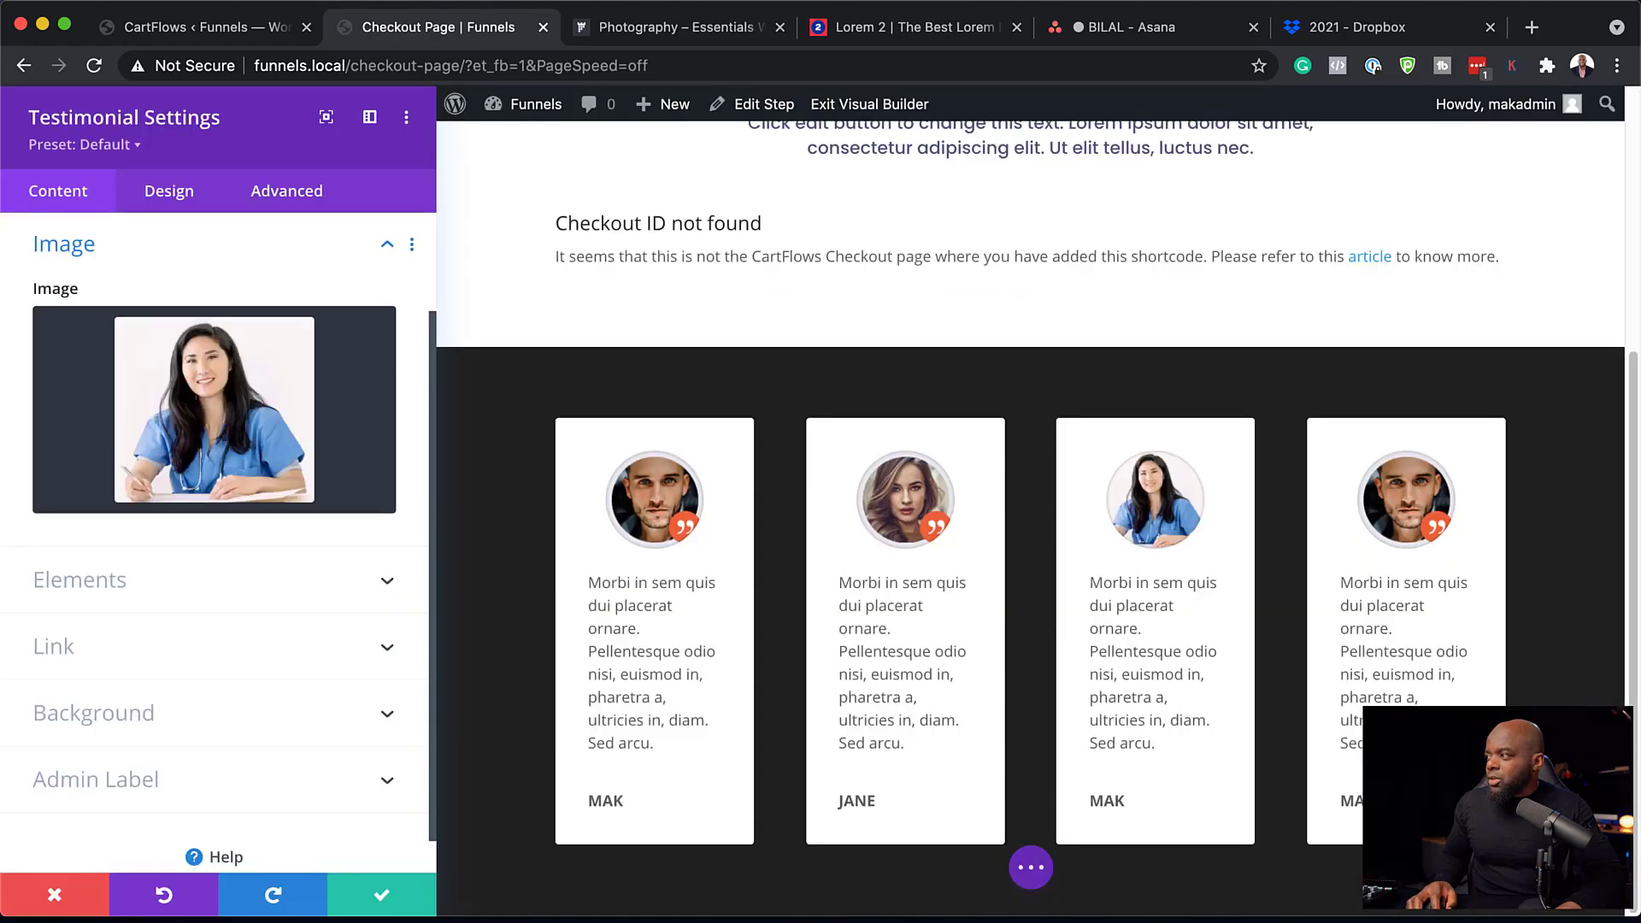
scroll(244, 351, up, 2)
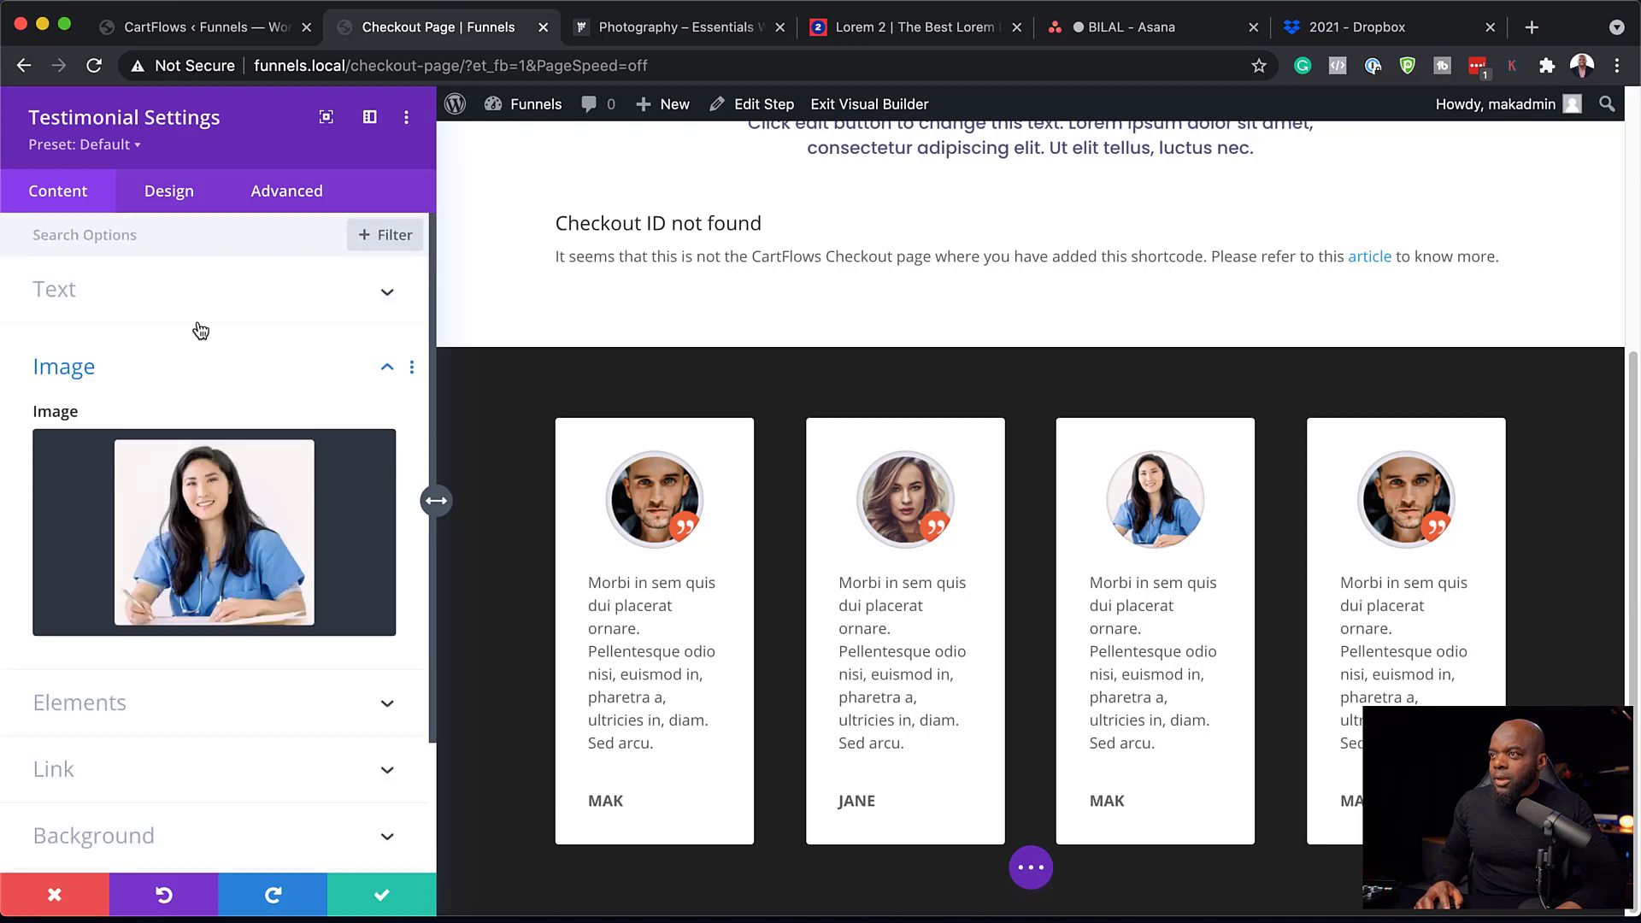
click(171, 309)
text(SUE)
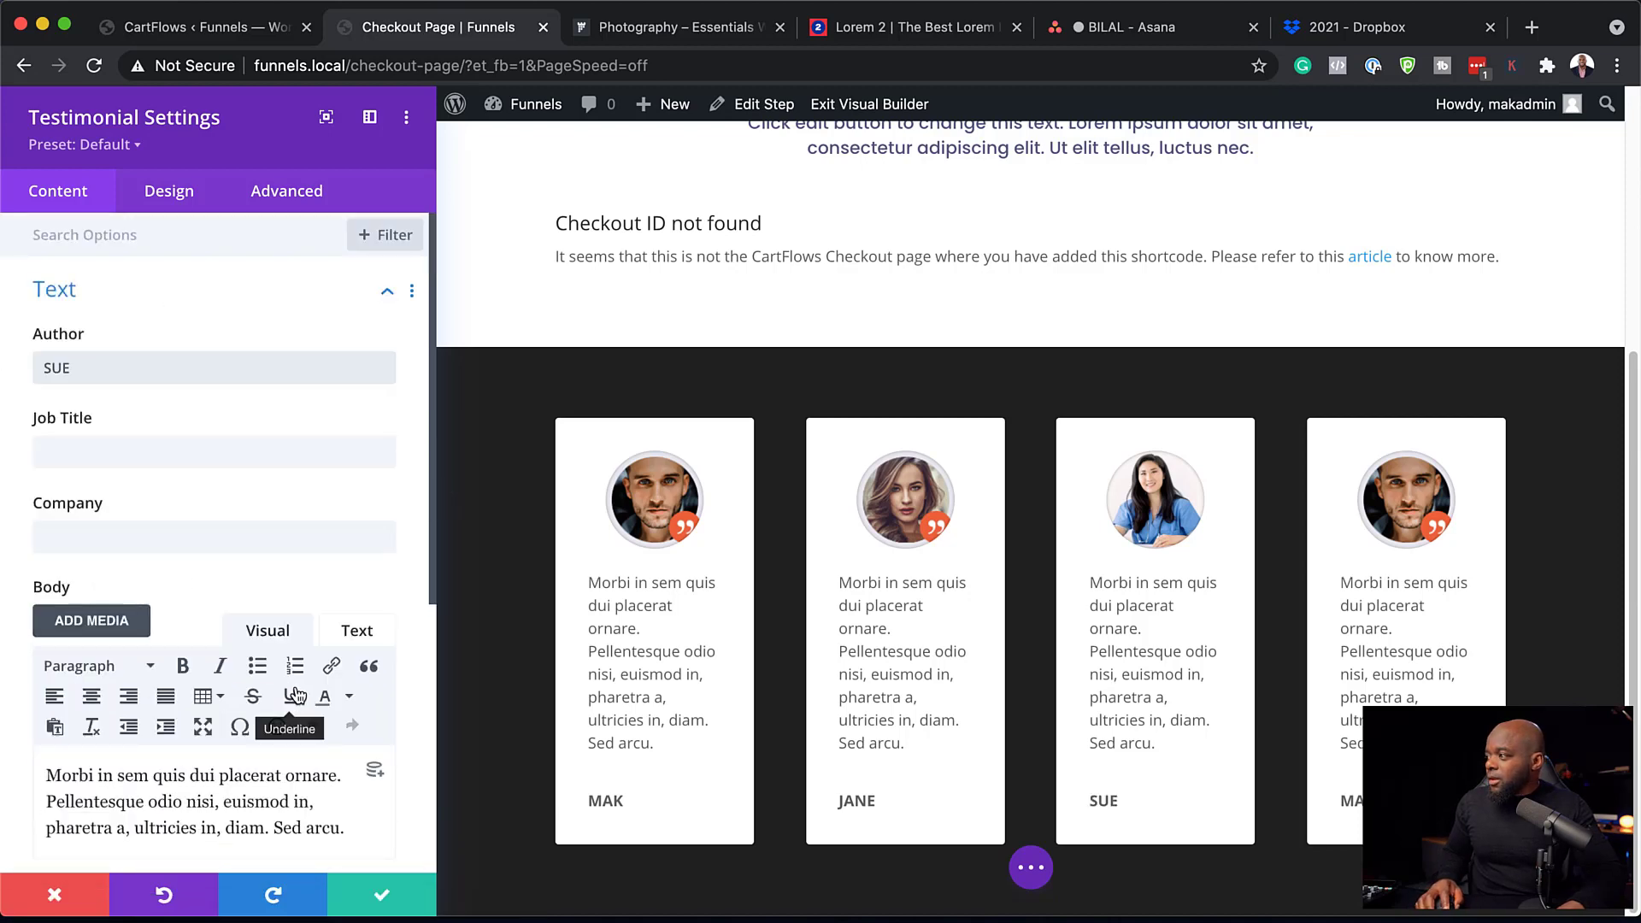
click(382, 894)
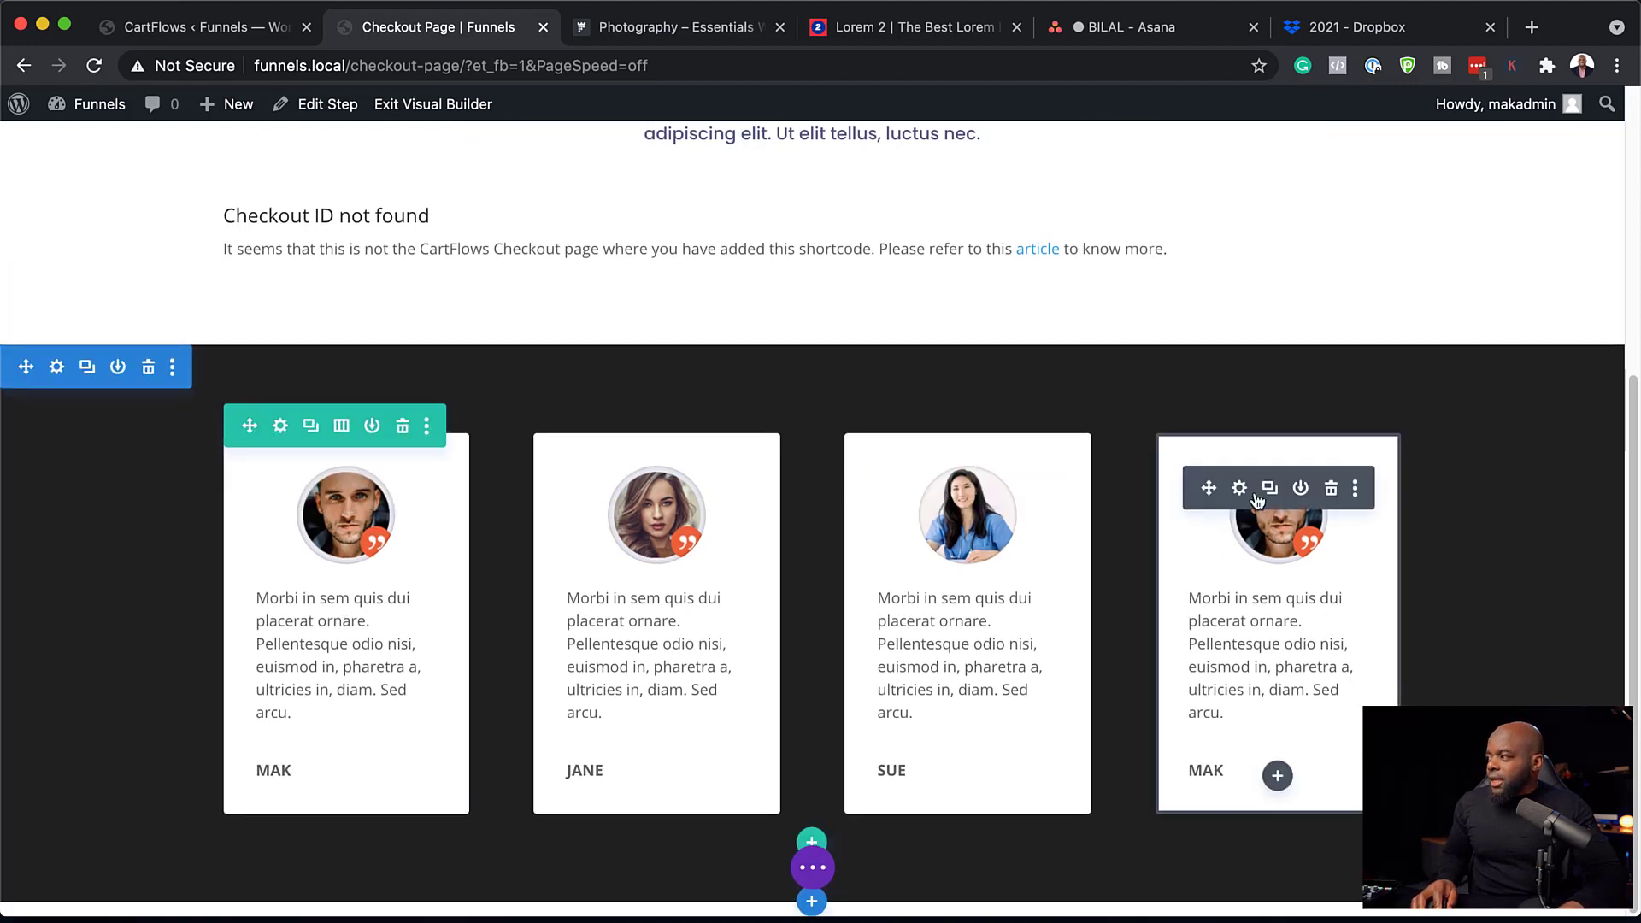
Set the fourth testimonial card's body text font to Poppins.
click(1239, 489)
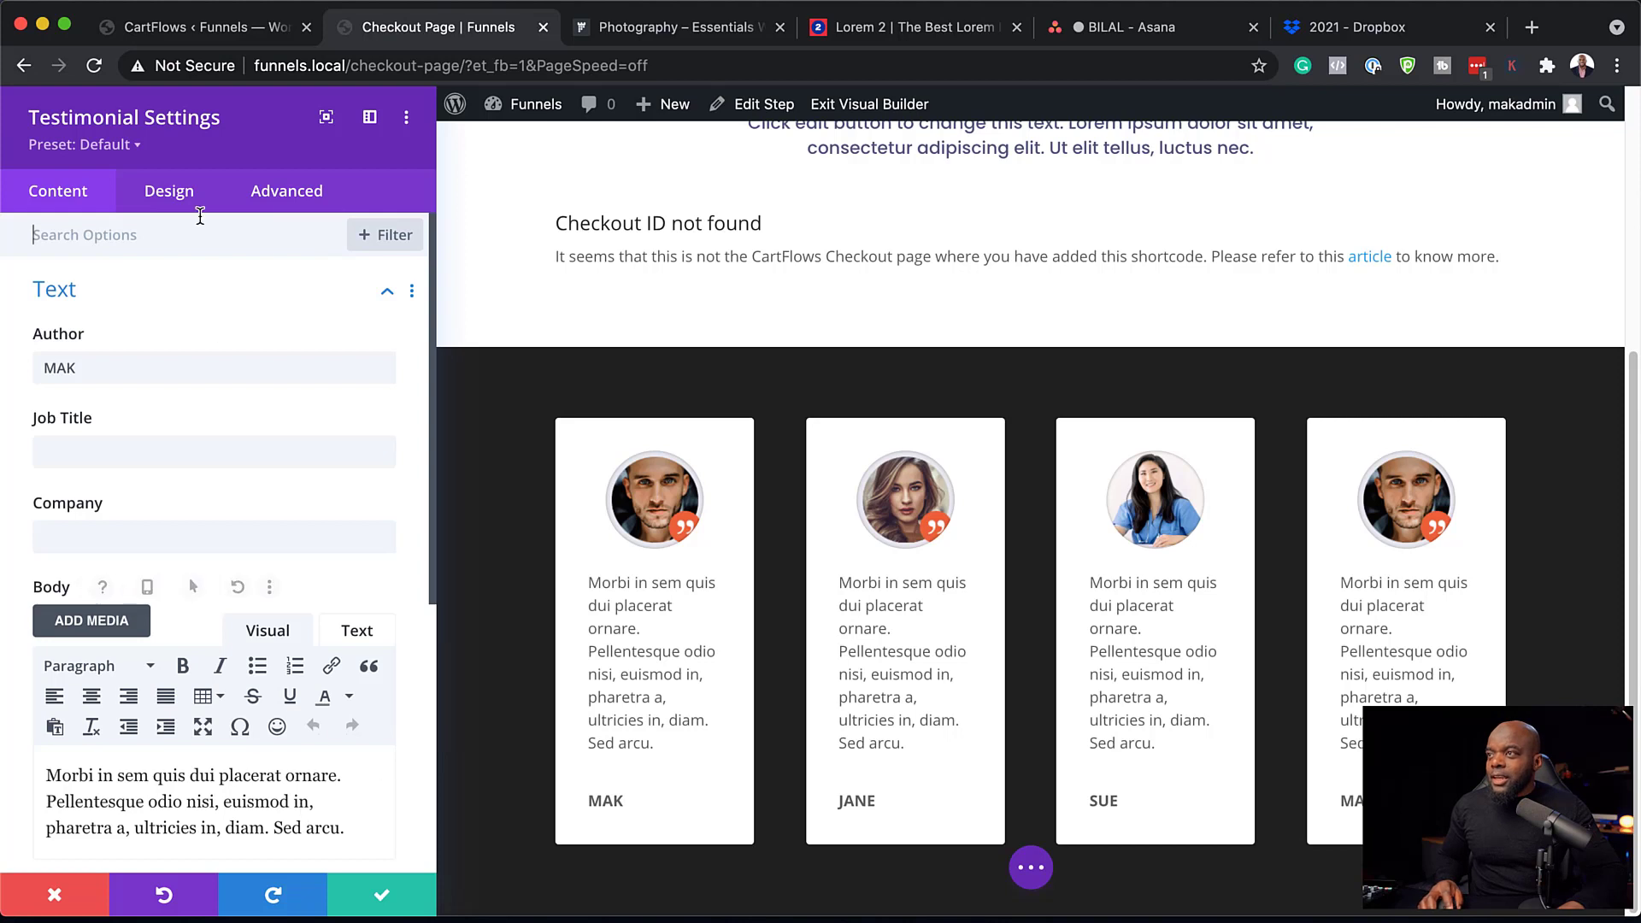
click(178, 194)
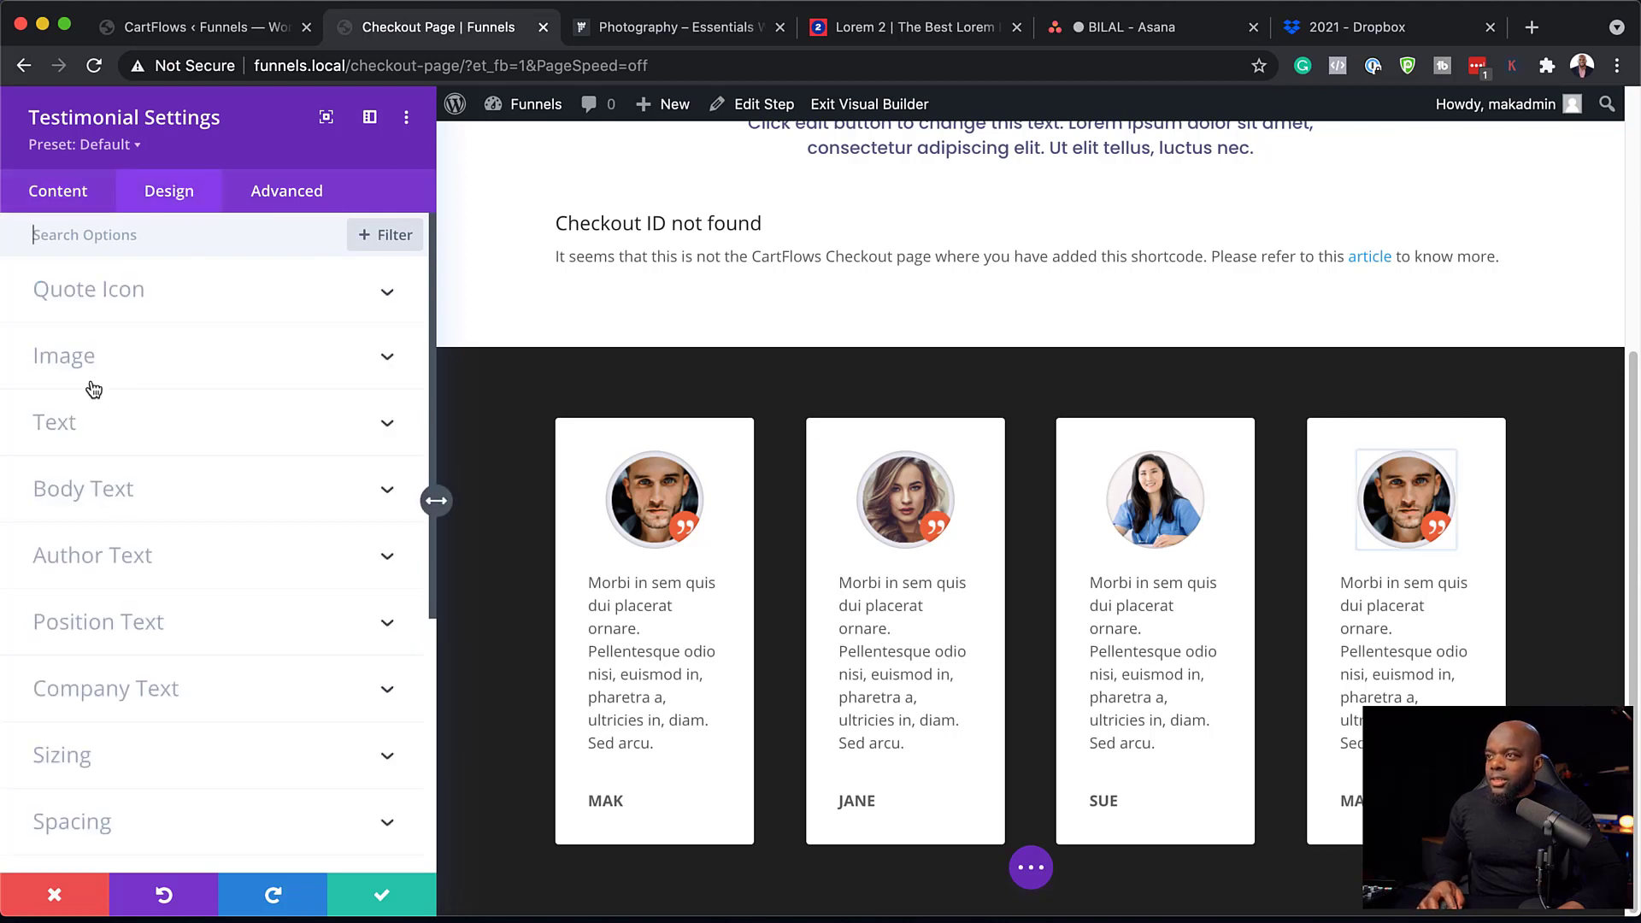
click(77, 422)
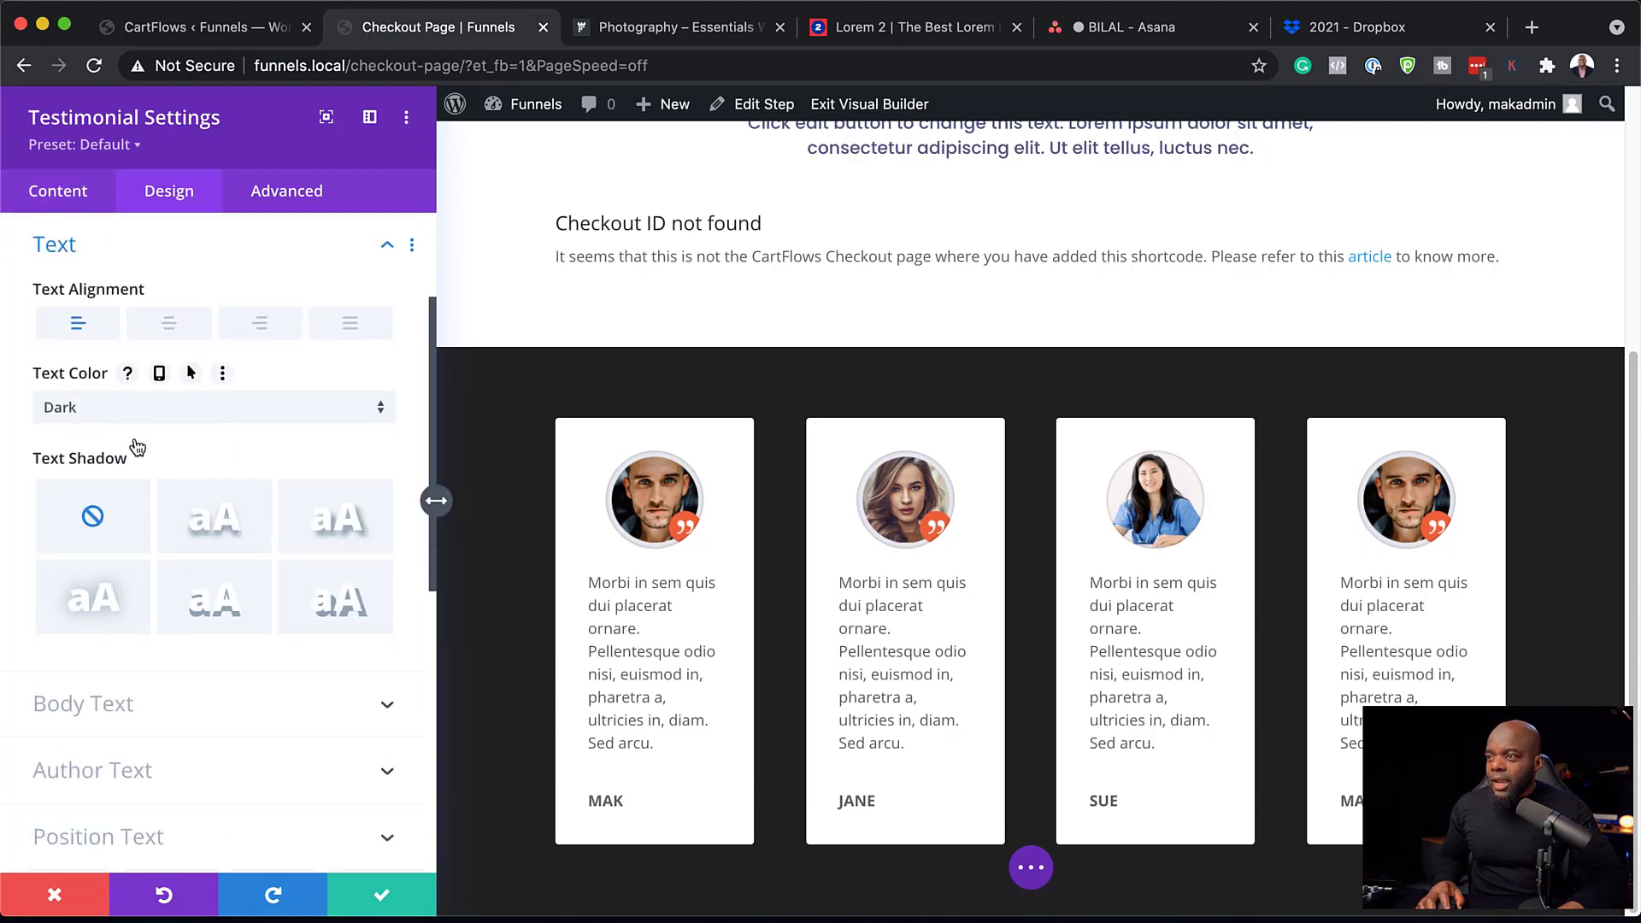
click(132, 683)
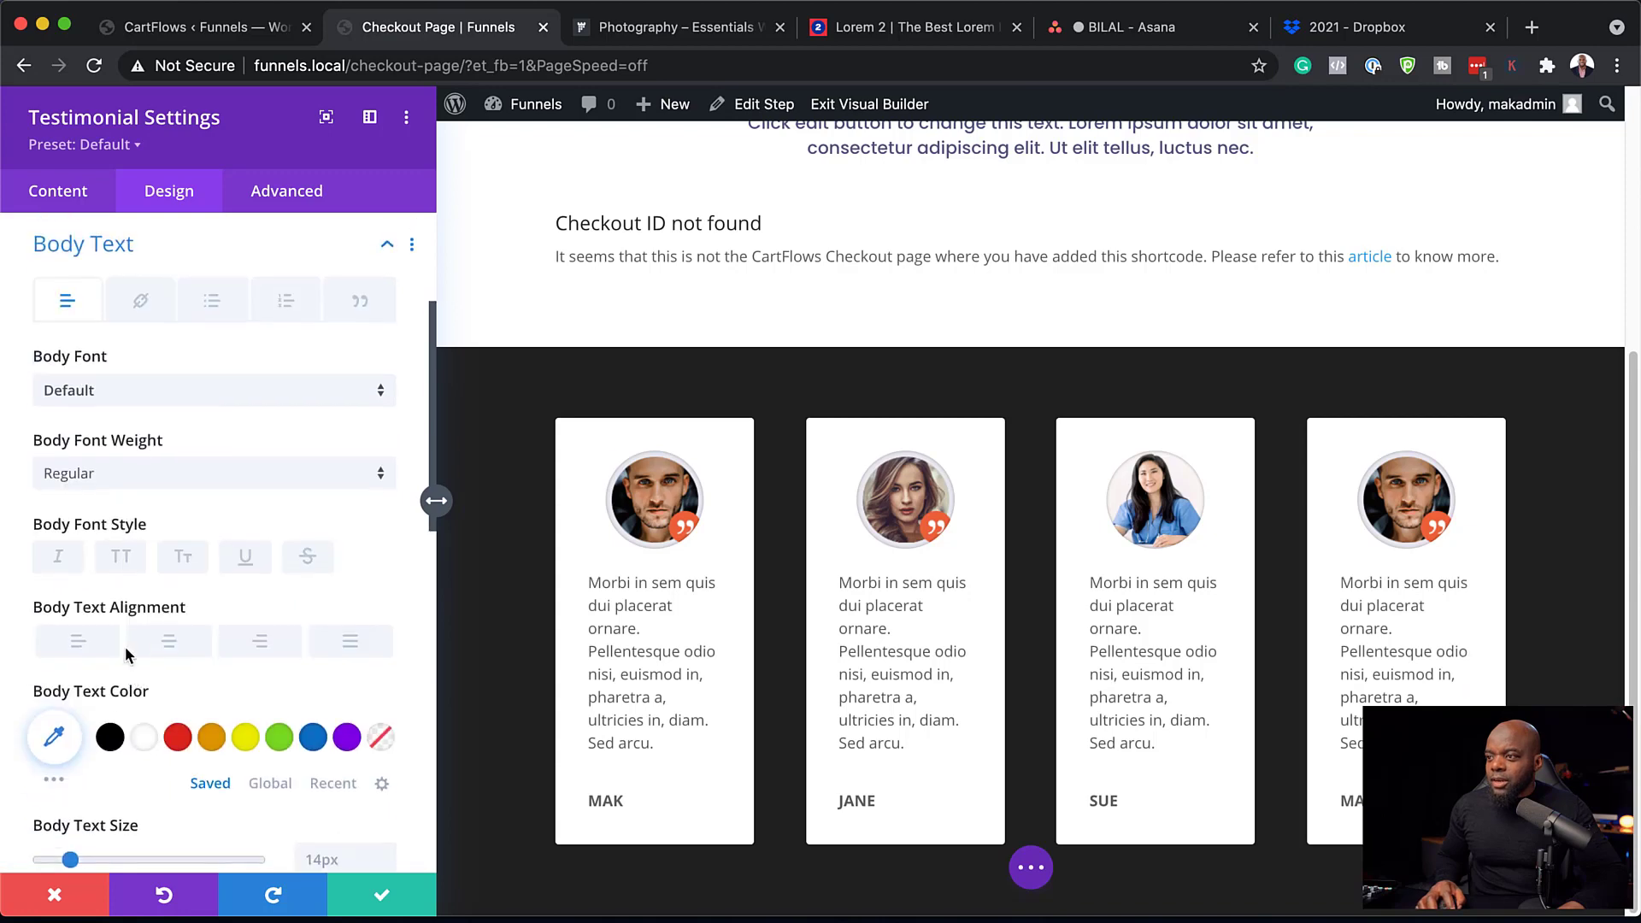
click(115, 389)
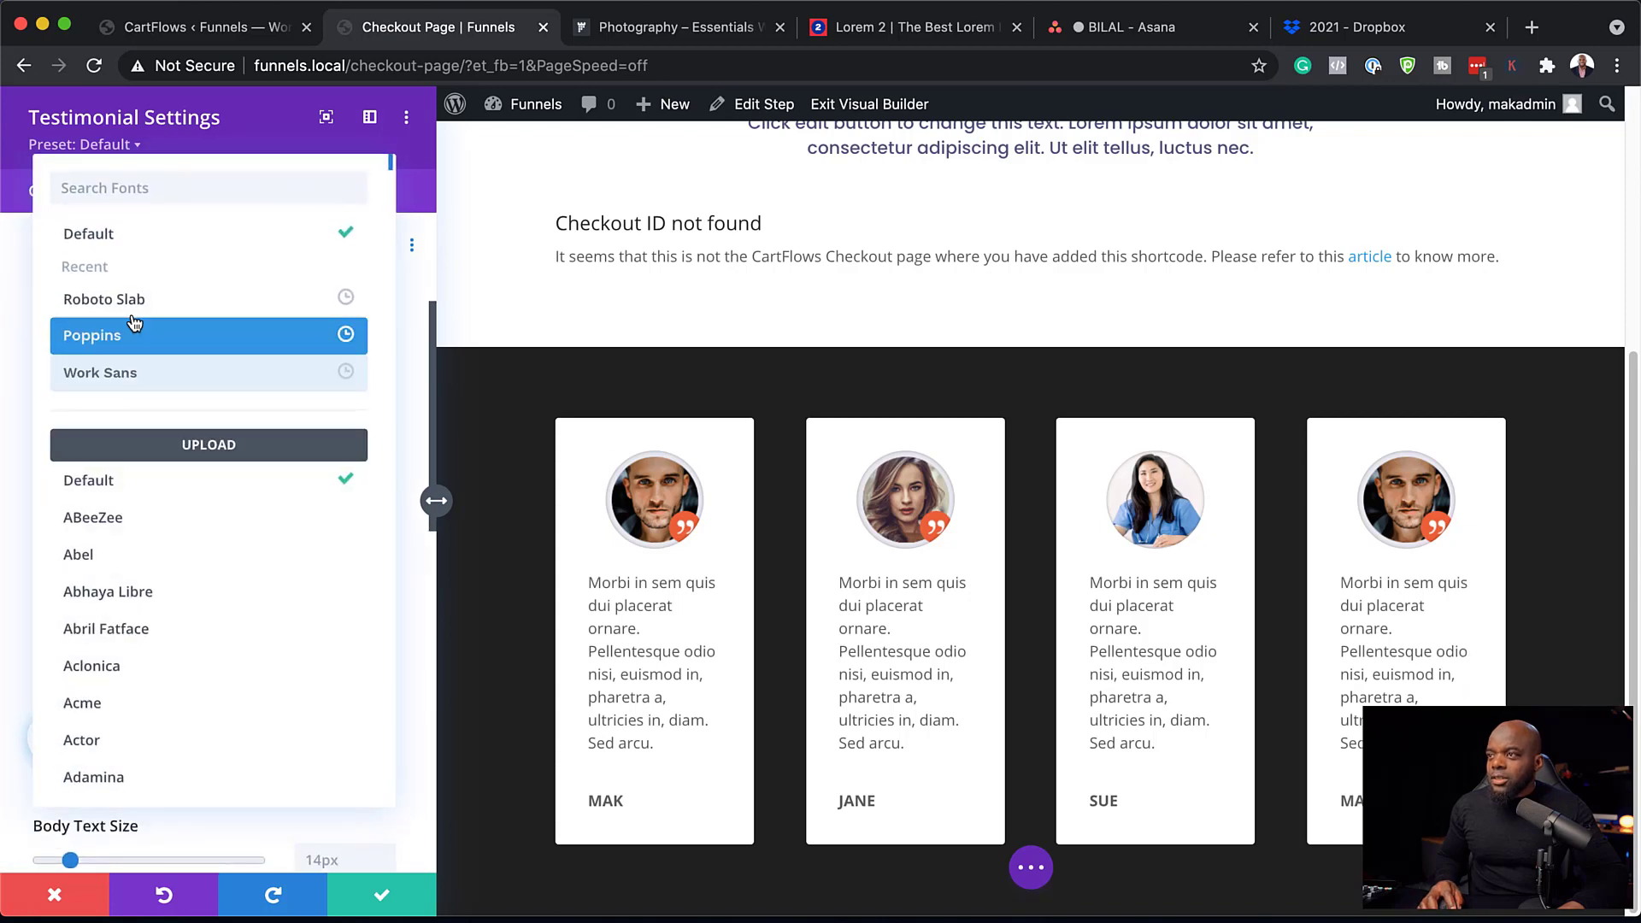
click(128, 342)
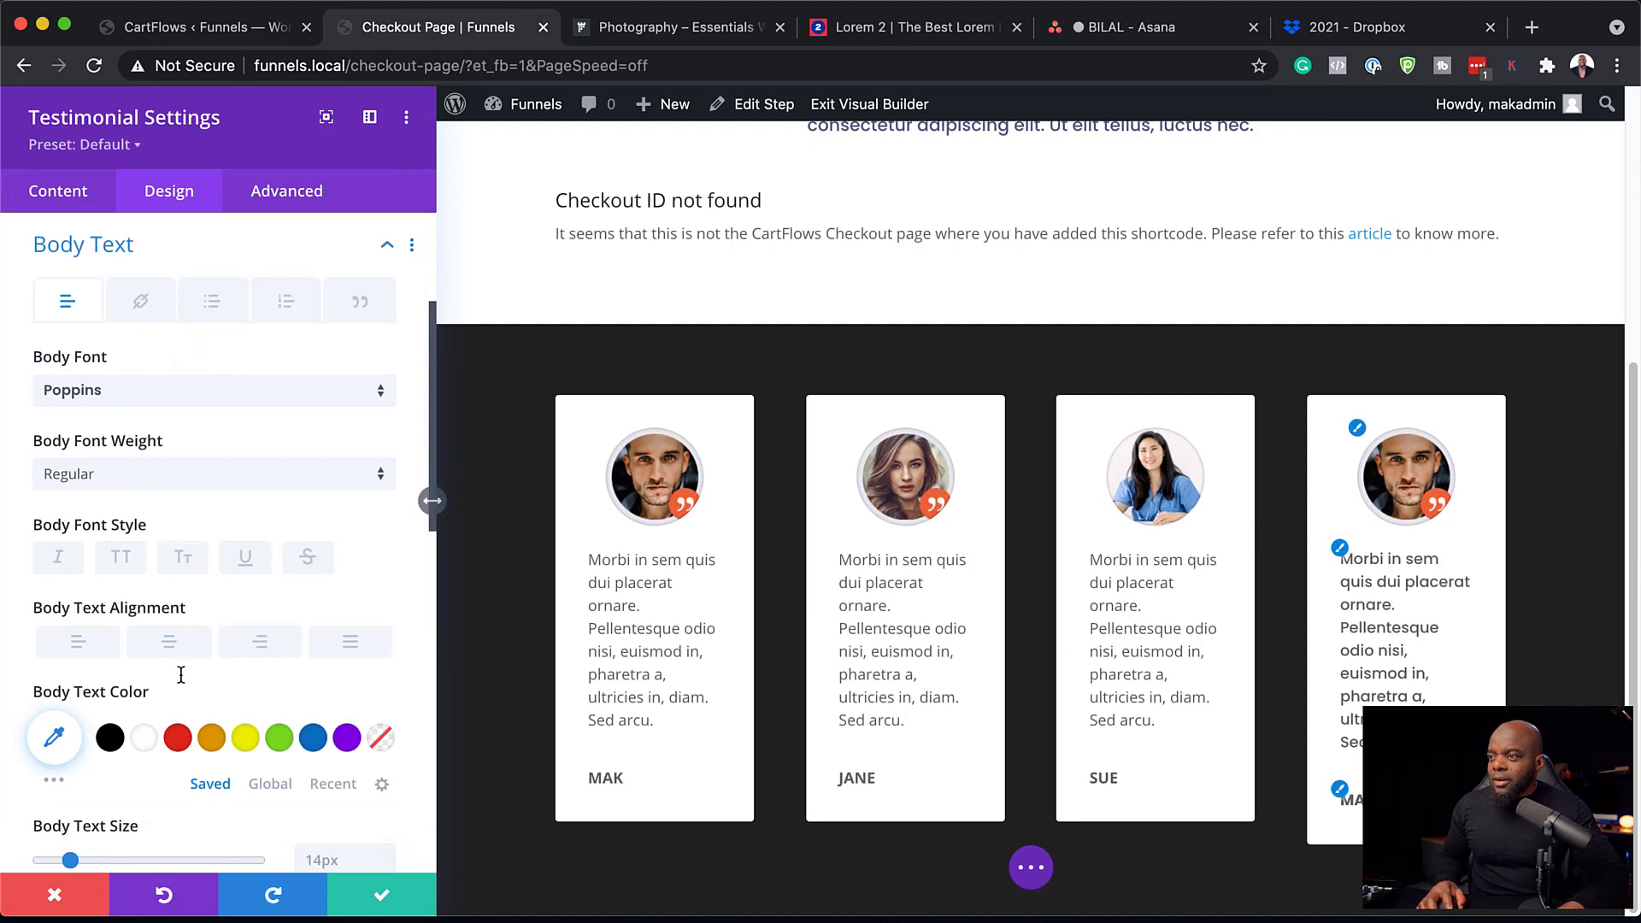
Extend the body text styles throughout this section and save the testimonial settings.
click(412, 248)
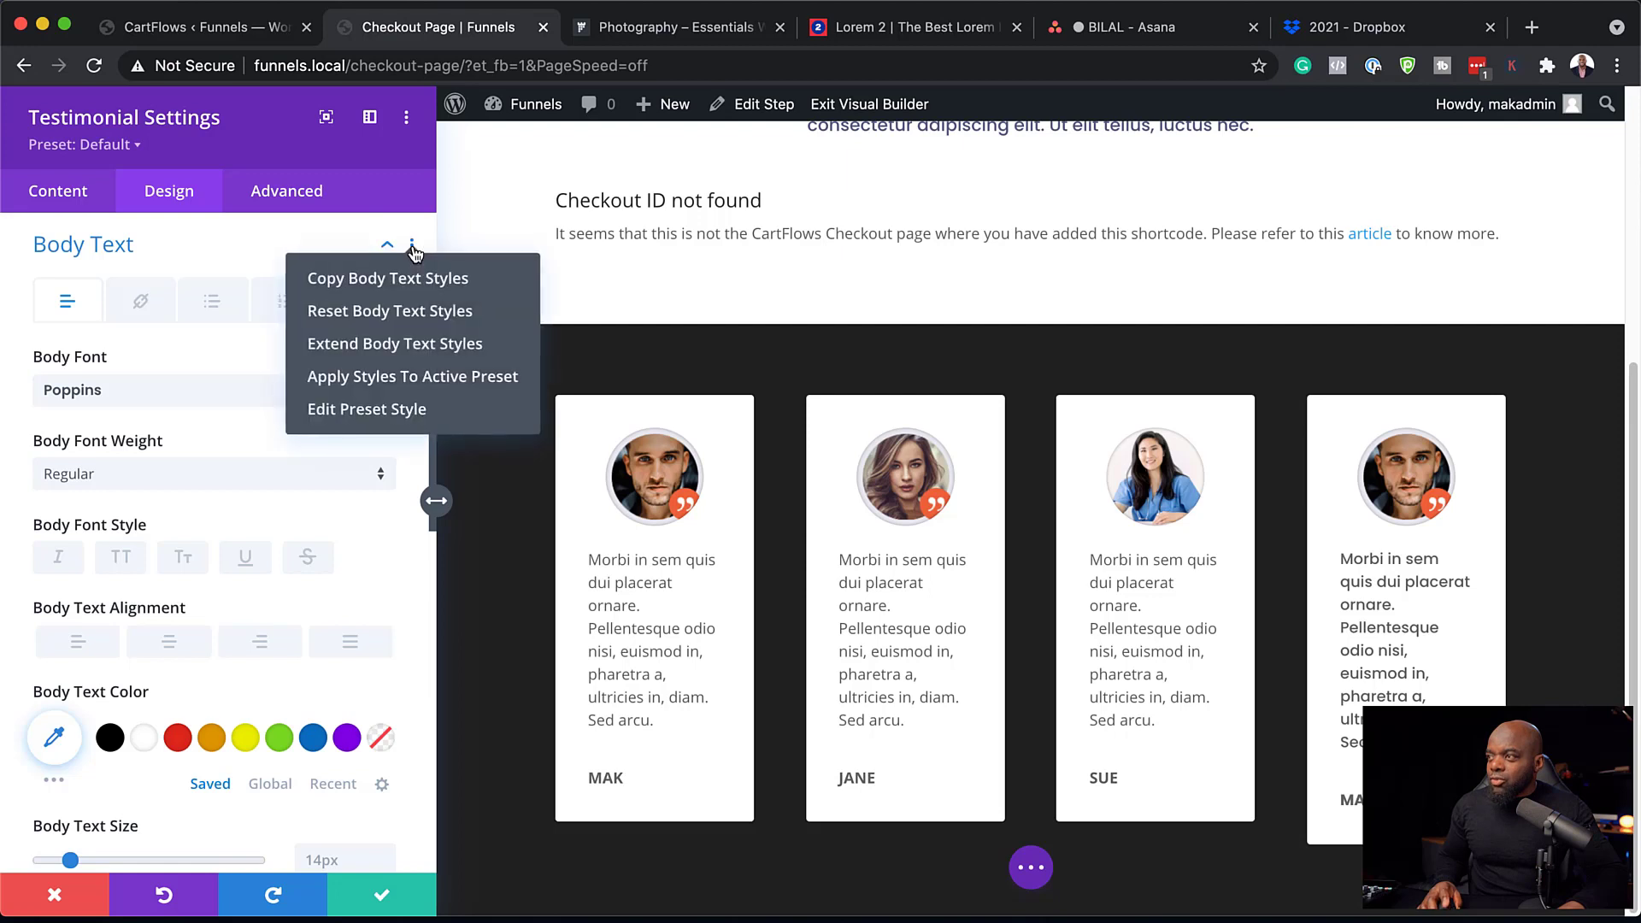
click(396, 345)
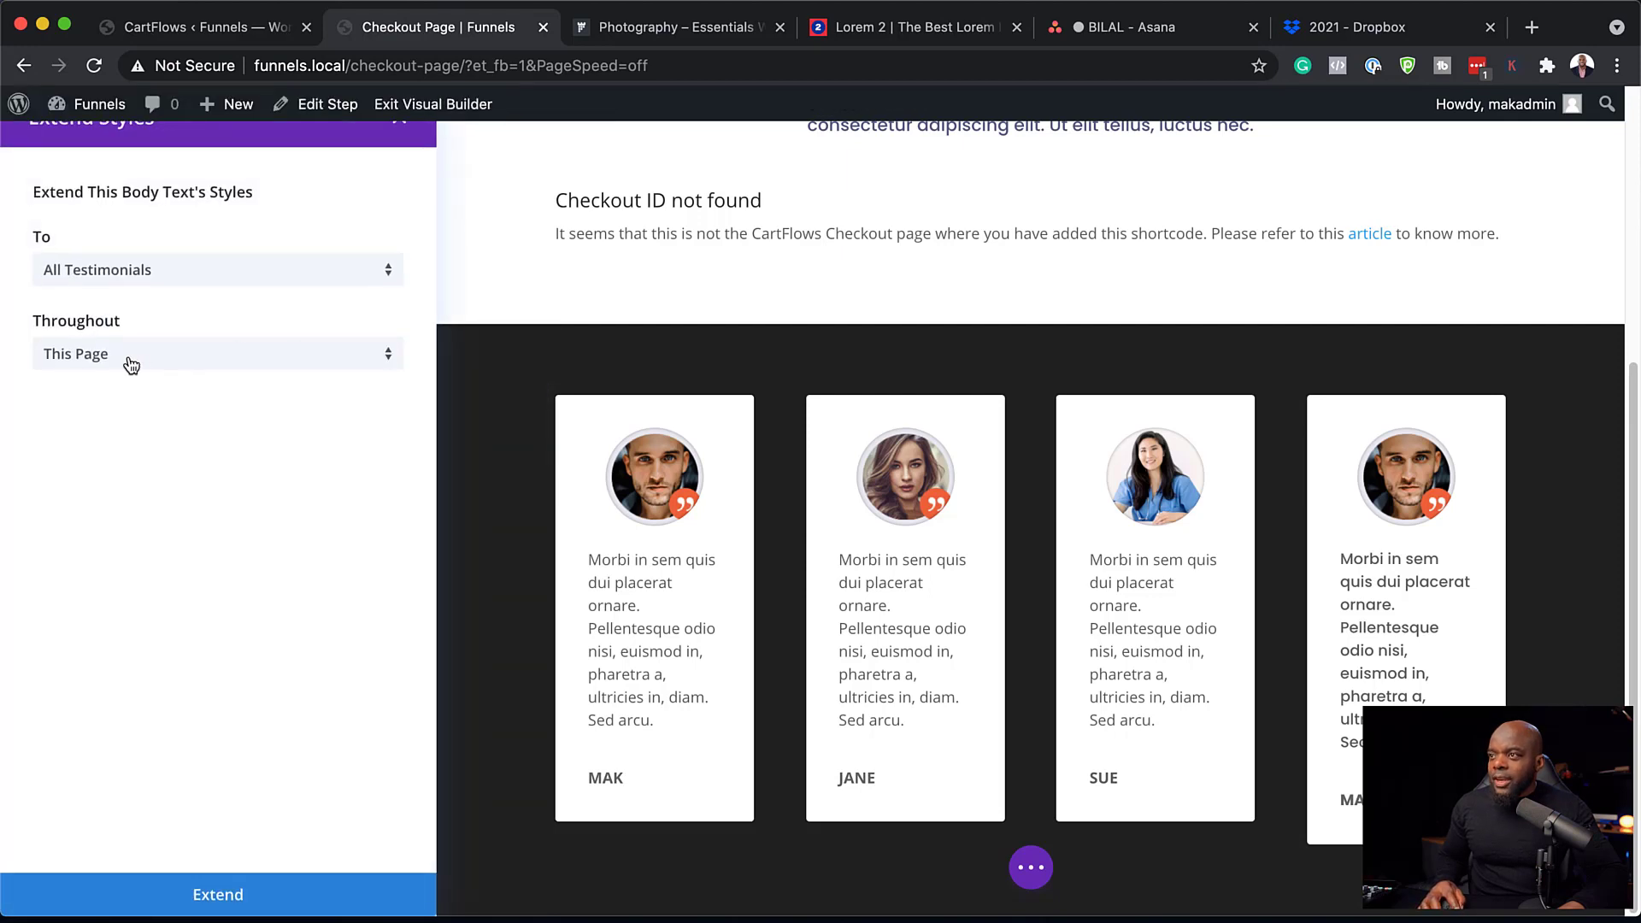
click(194, 368)
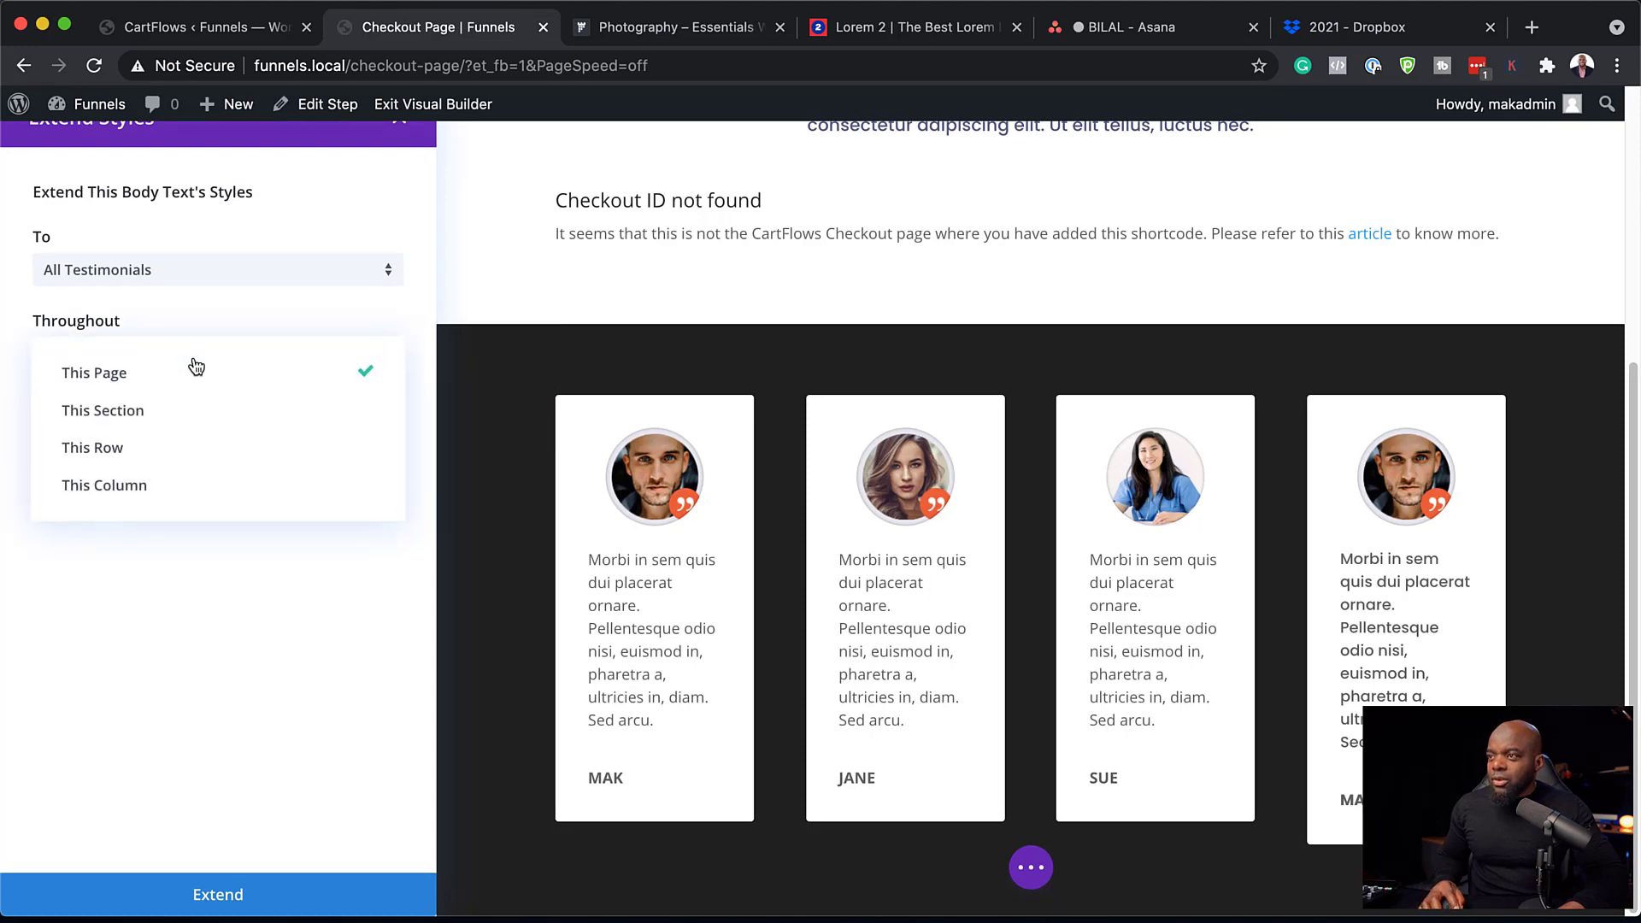
click(197, 409)
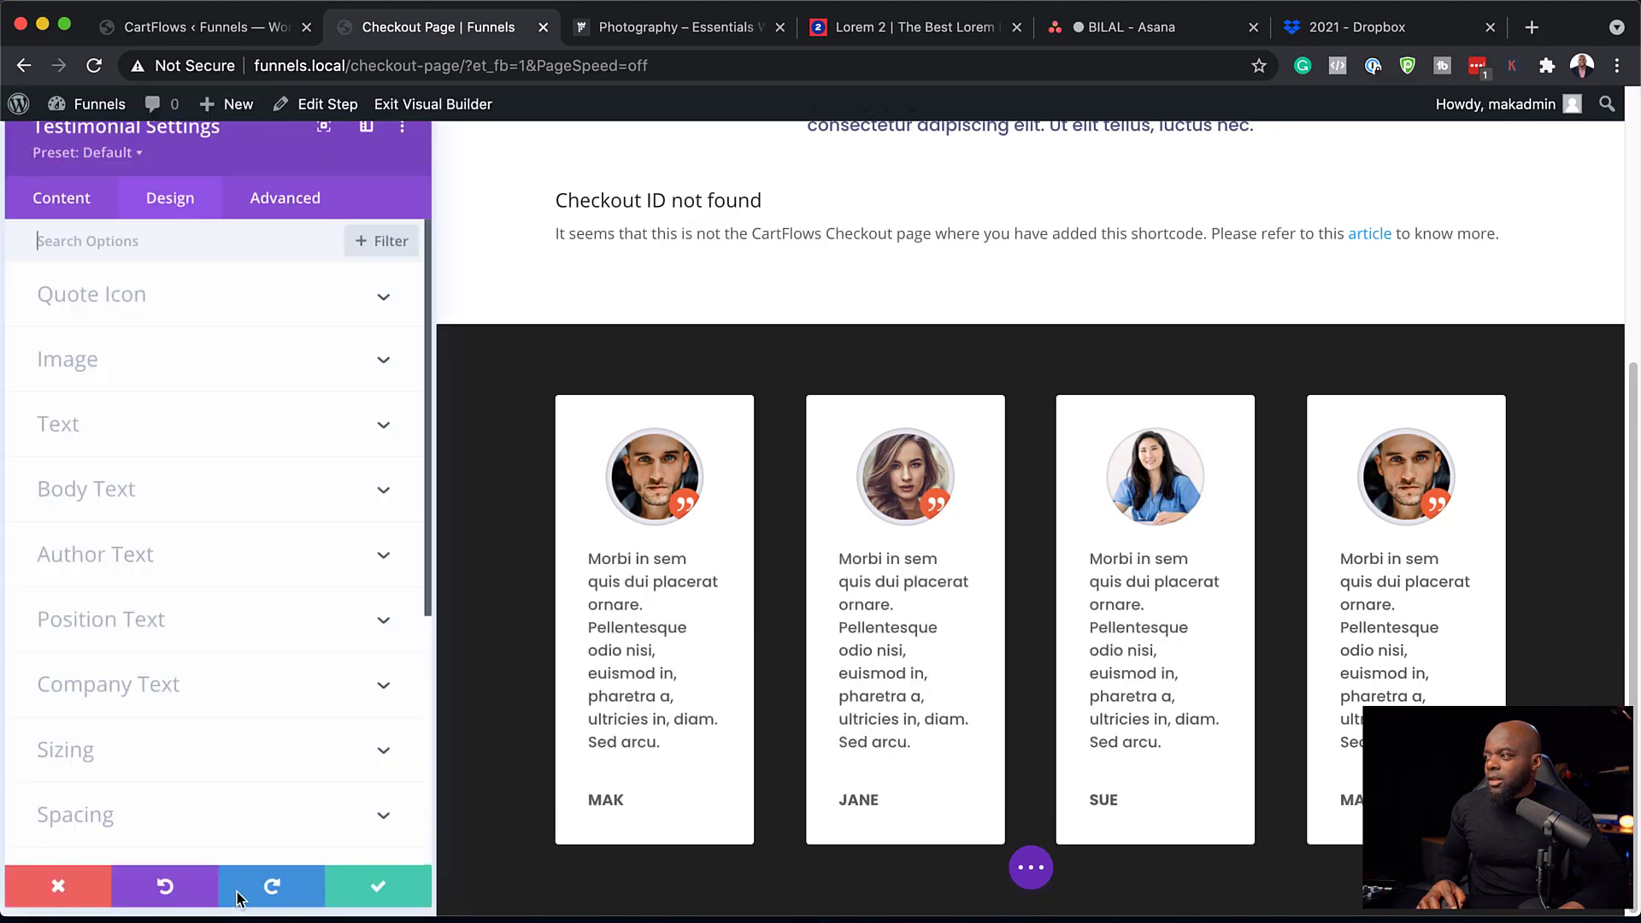
click(382, 897)
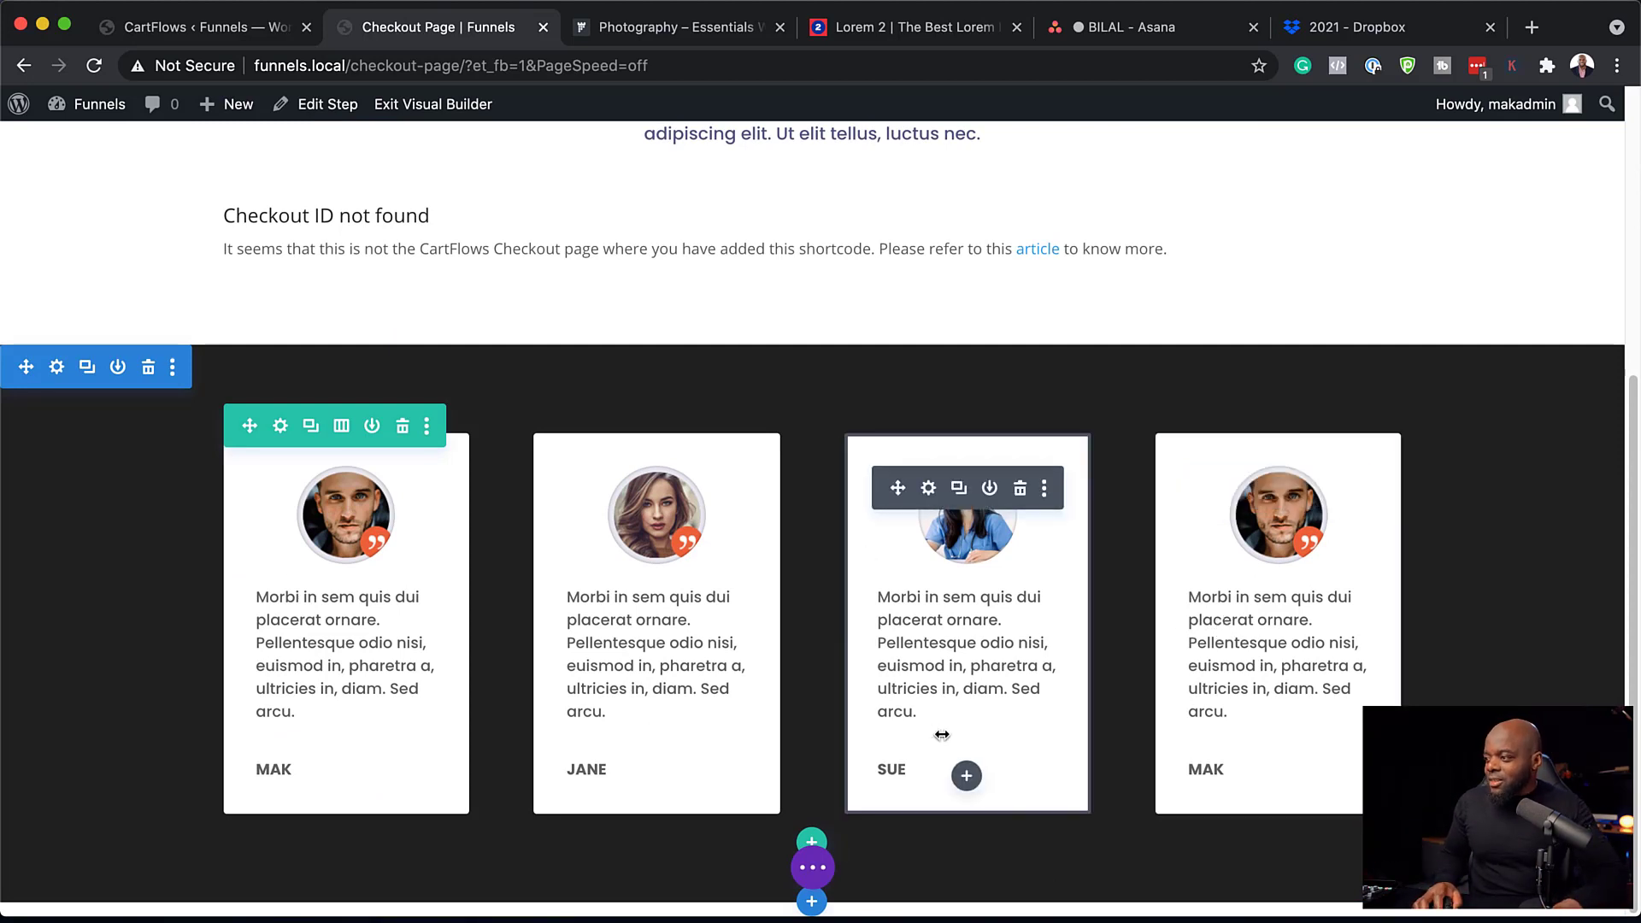
click(814, 842)
Add a one-column row with a centred Text module reading 'Testimonials'.
click(718, 446)
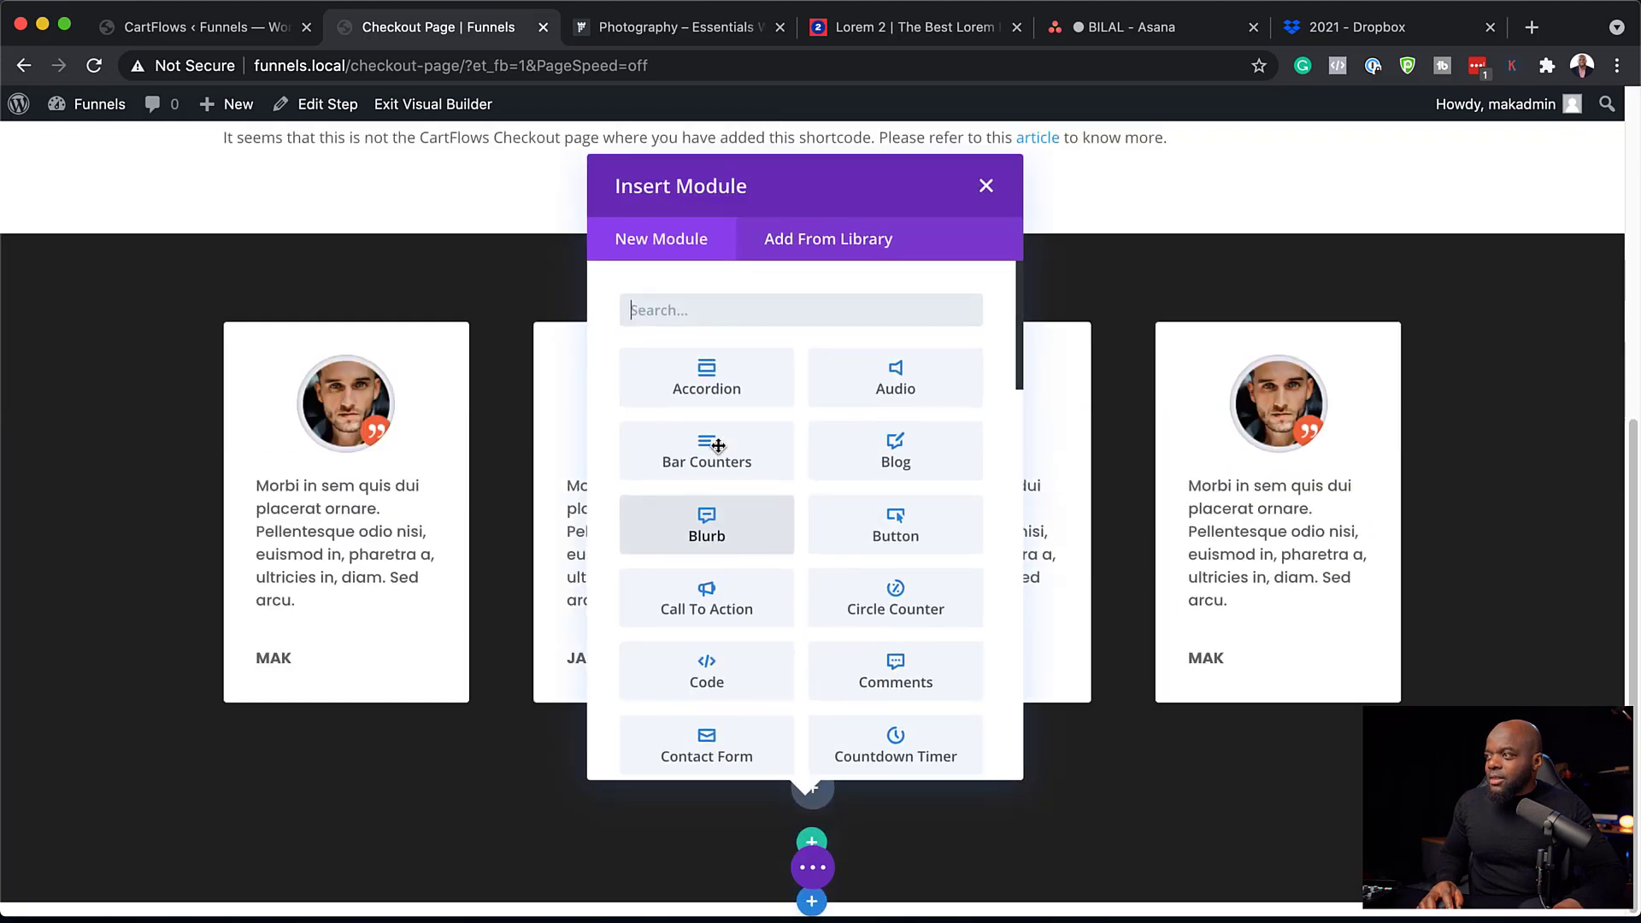
text(text)
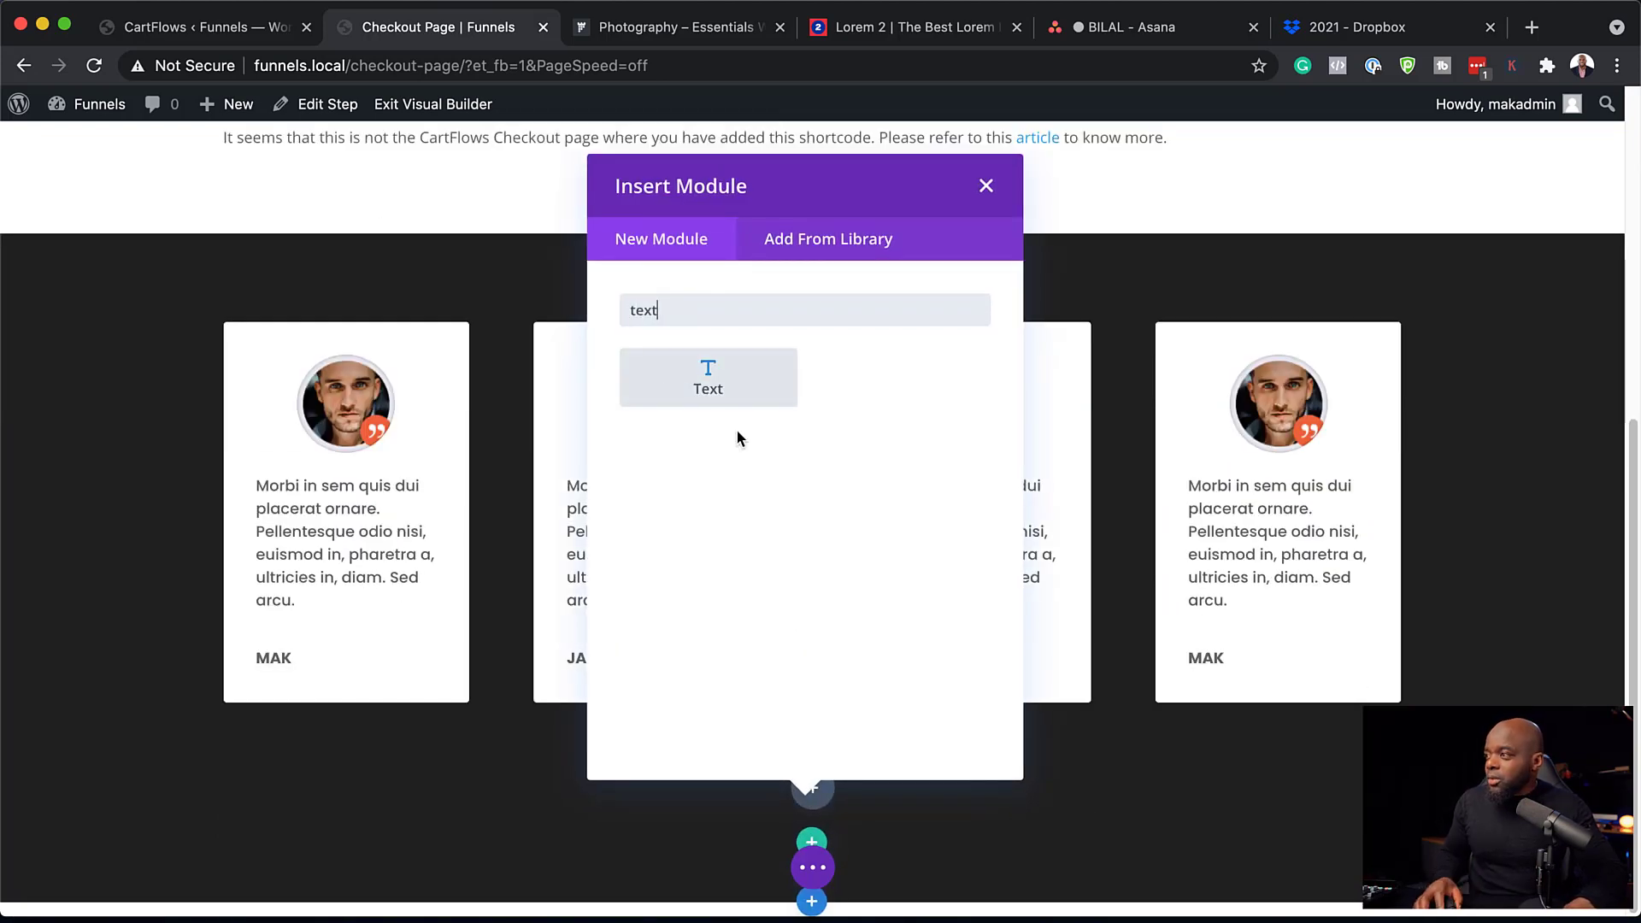
click(680, 394)
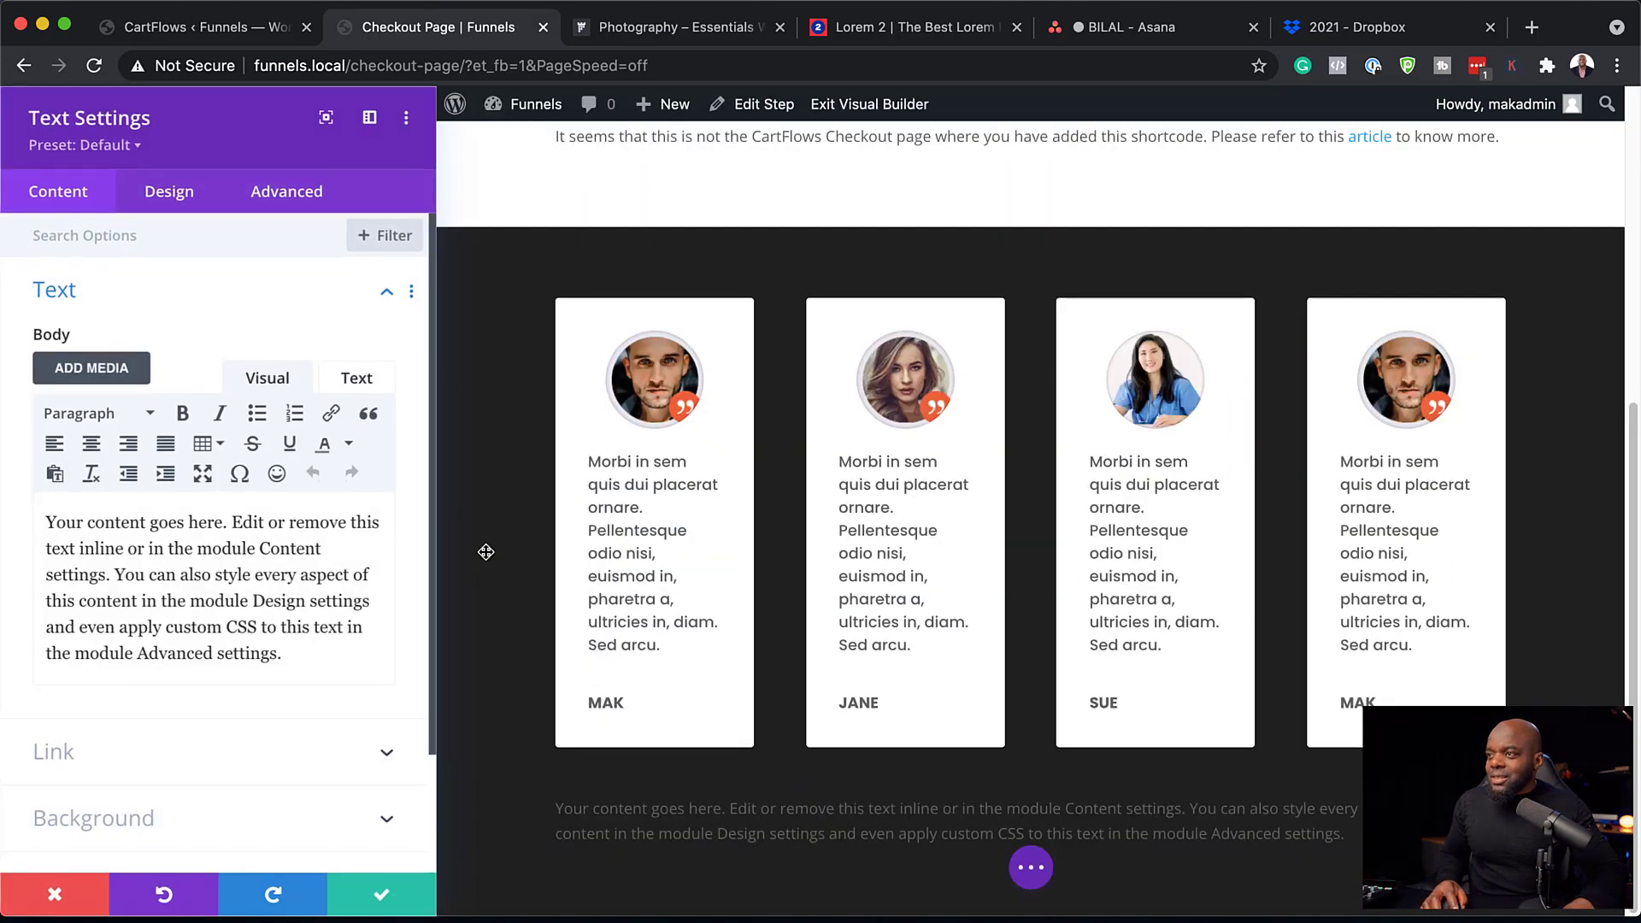
drag(295, 654, 47, 517)
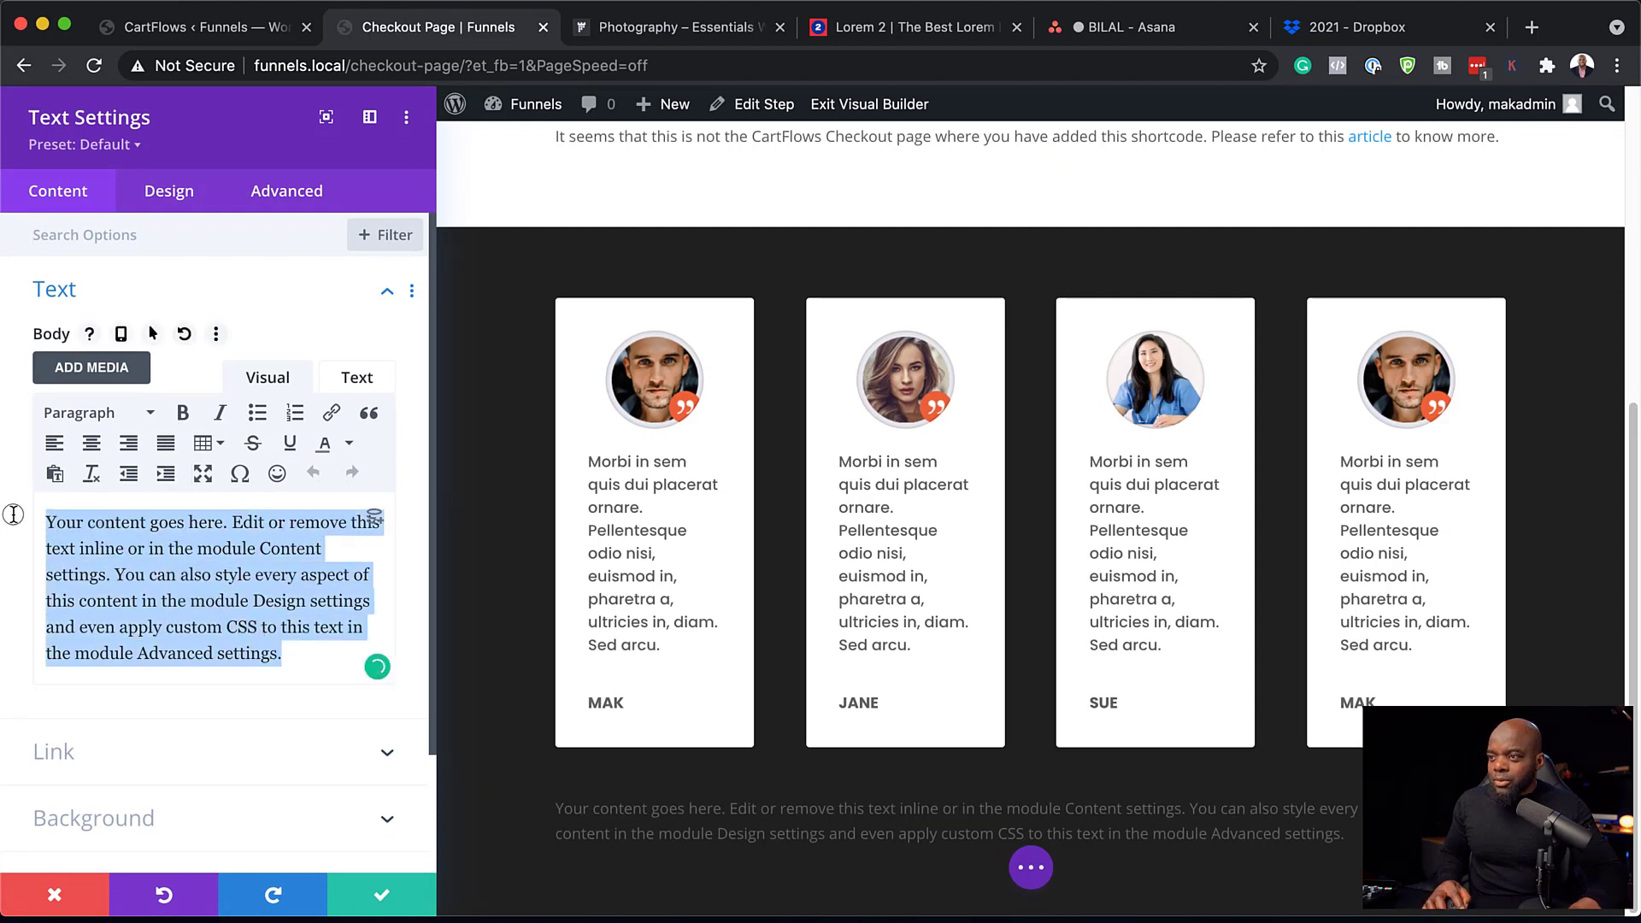
text(Testimonials)
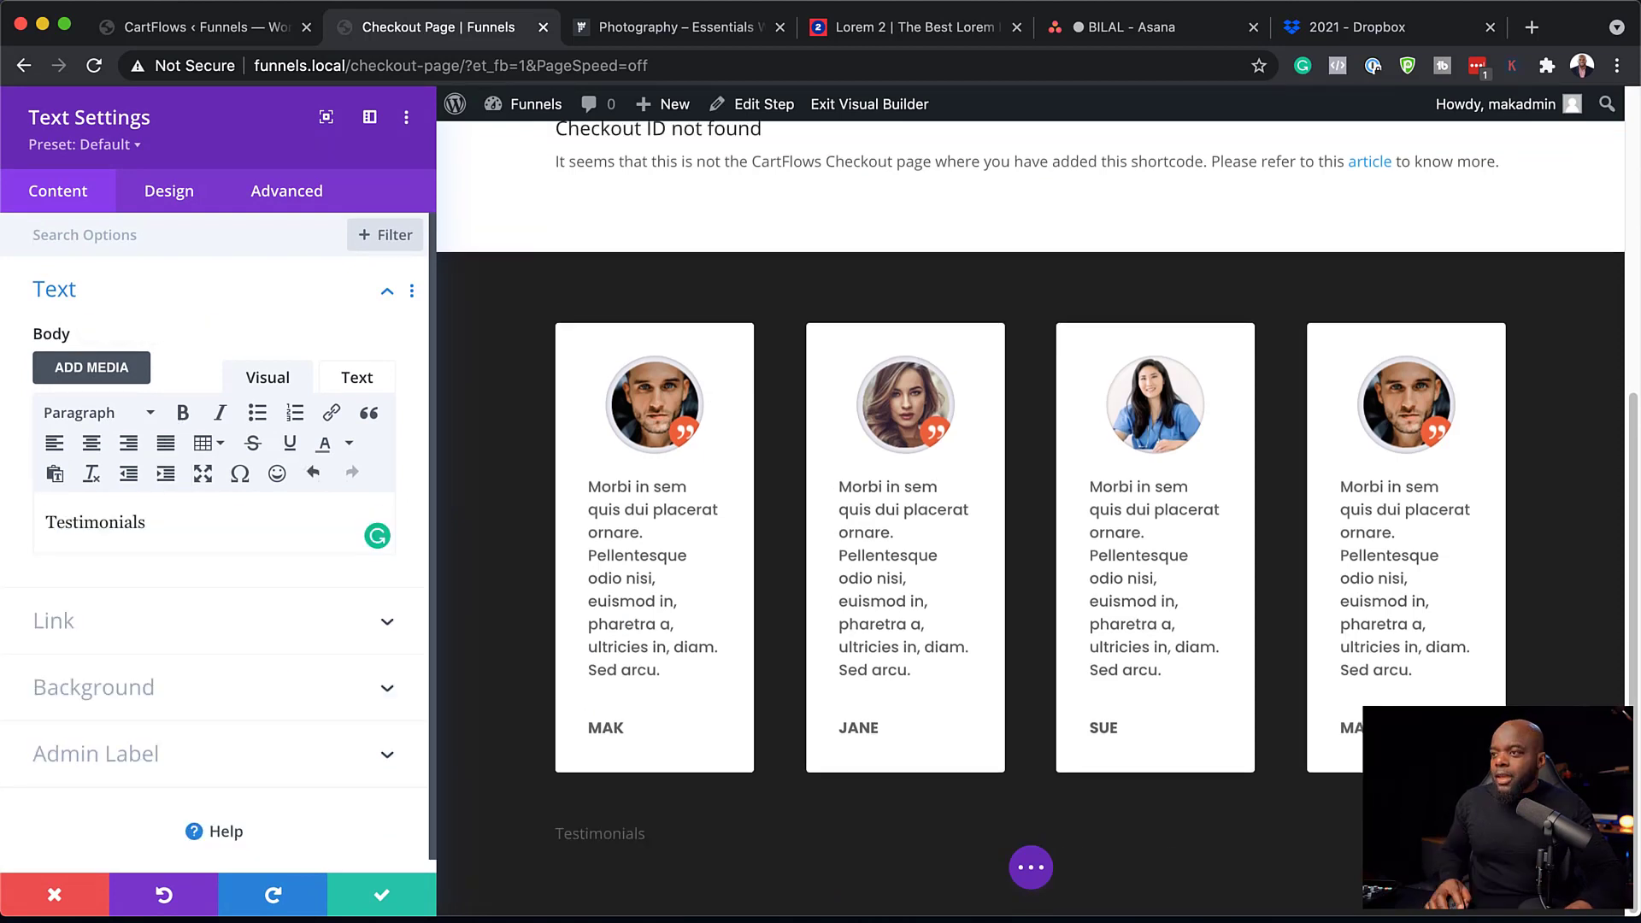
click(92, 445)
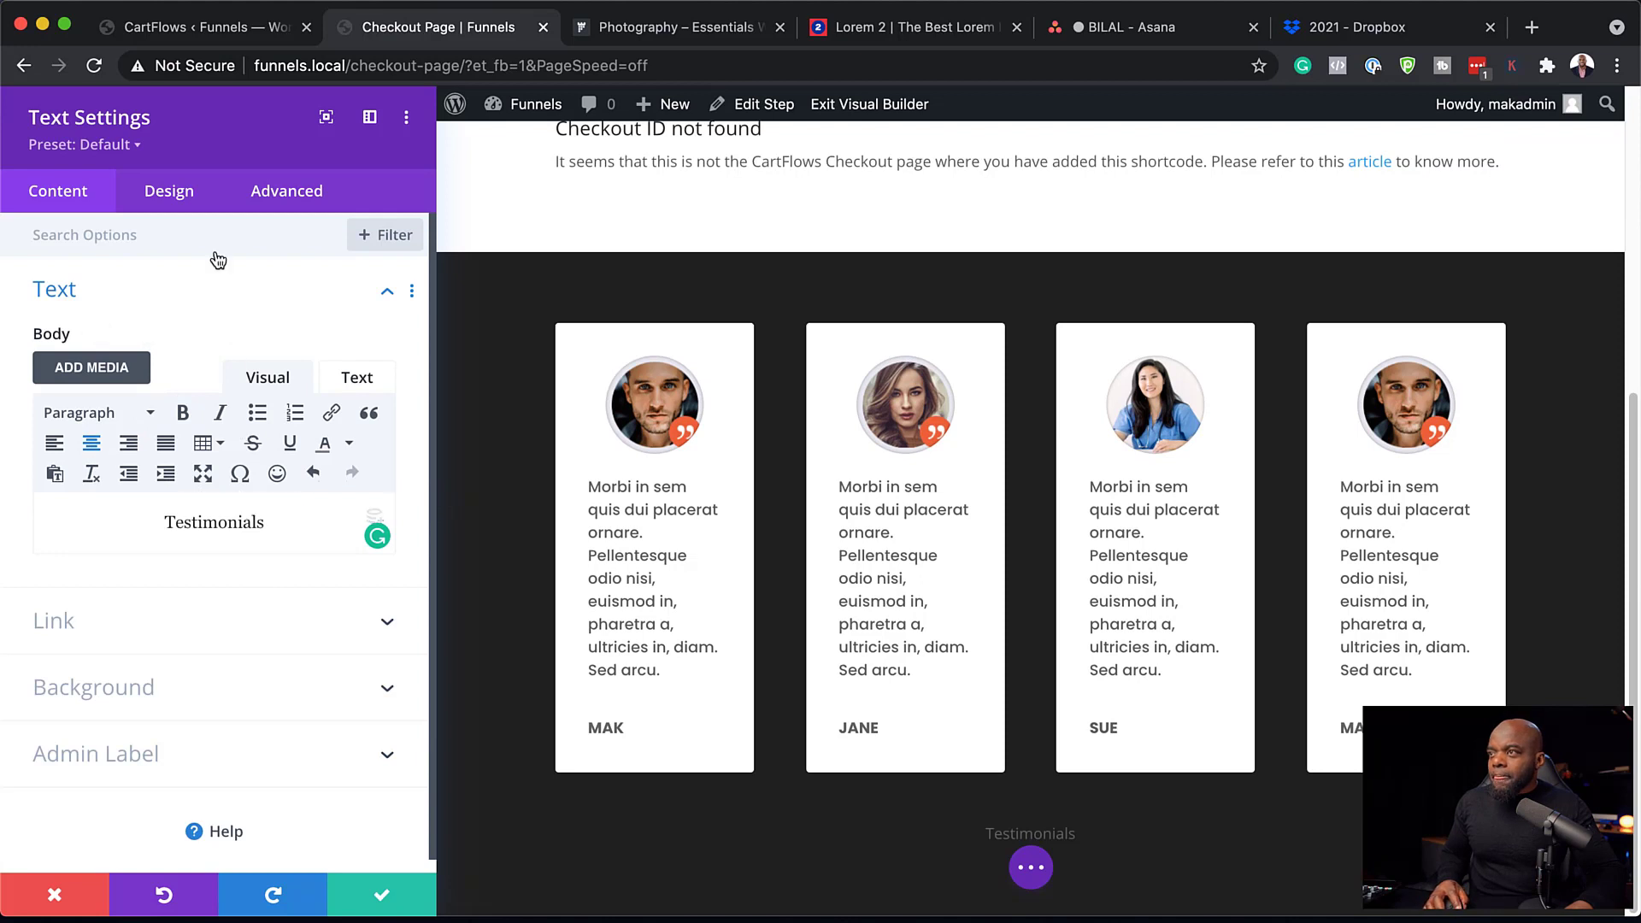
Style the heading Poppins, uppercase, 22px, 10px letter spacing, white, and save.
click(190, 195)
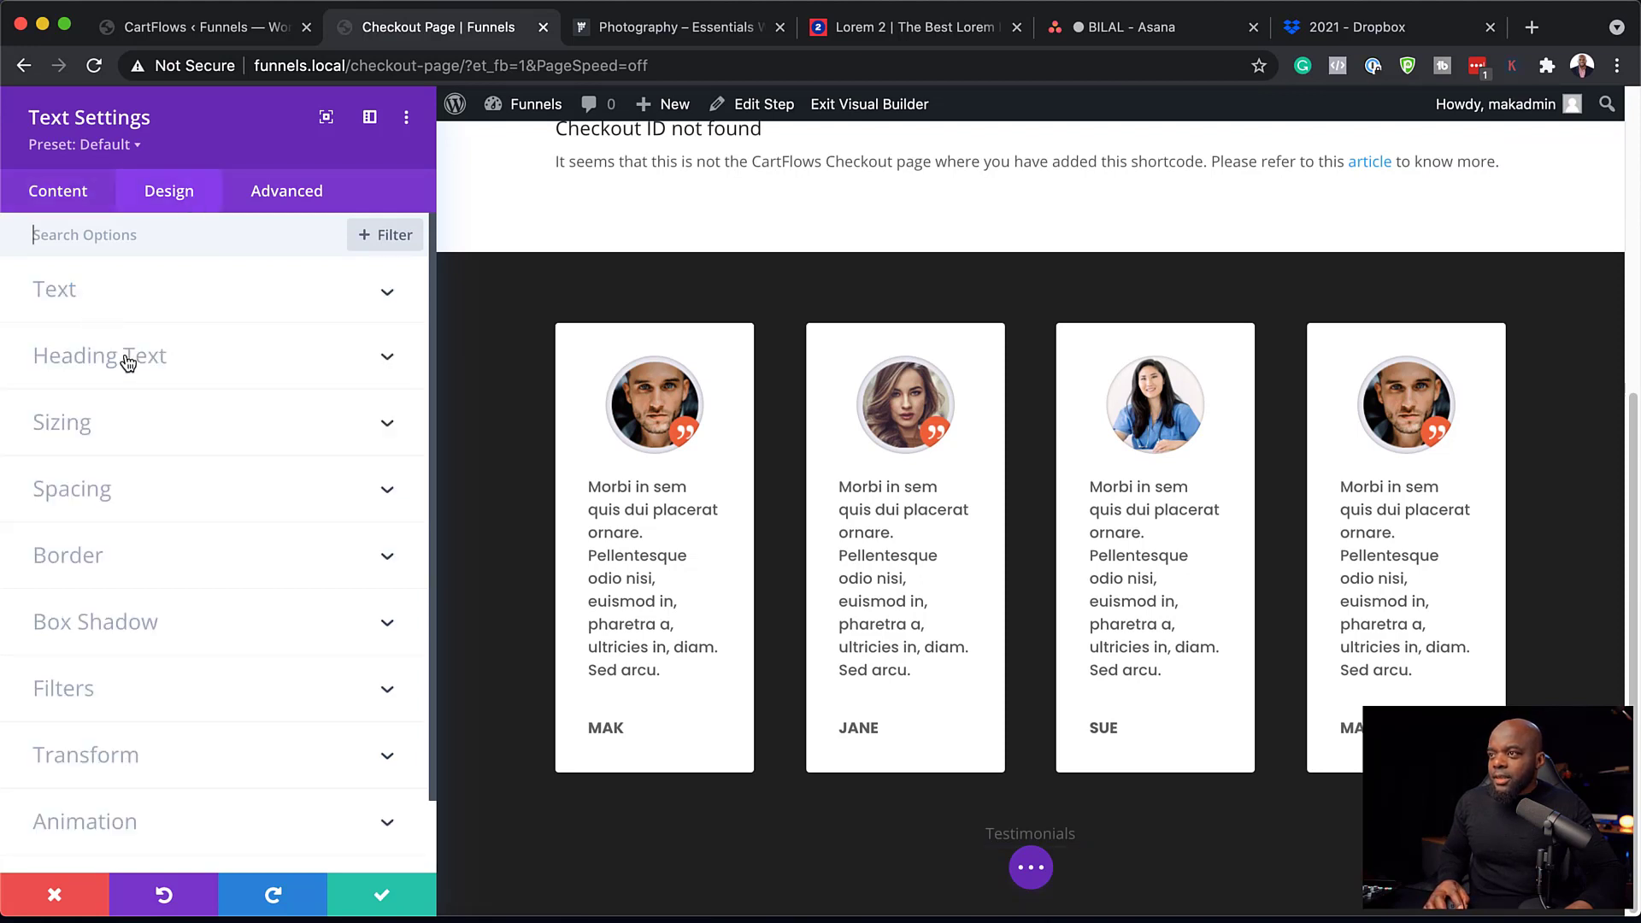
click(86, 298)
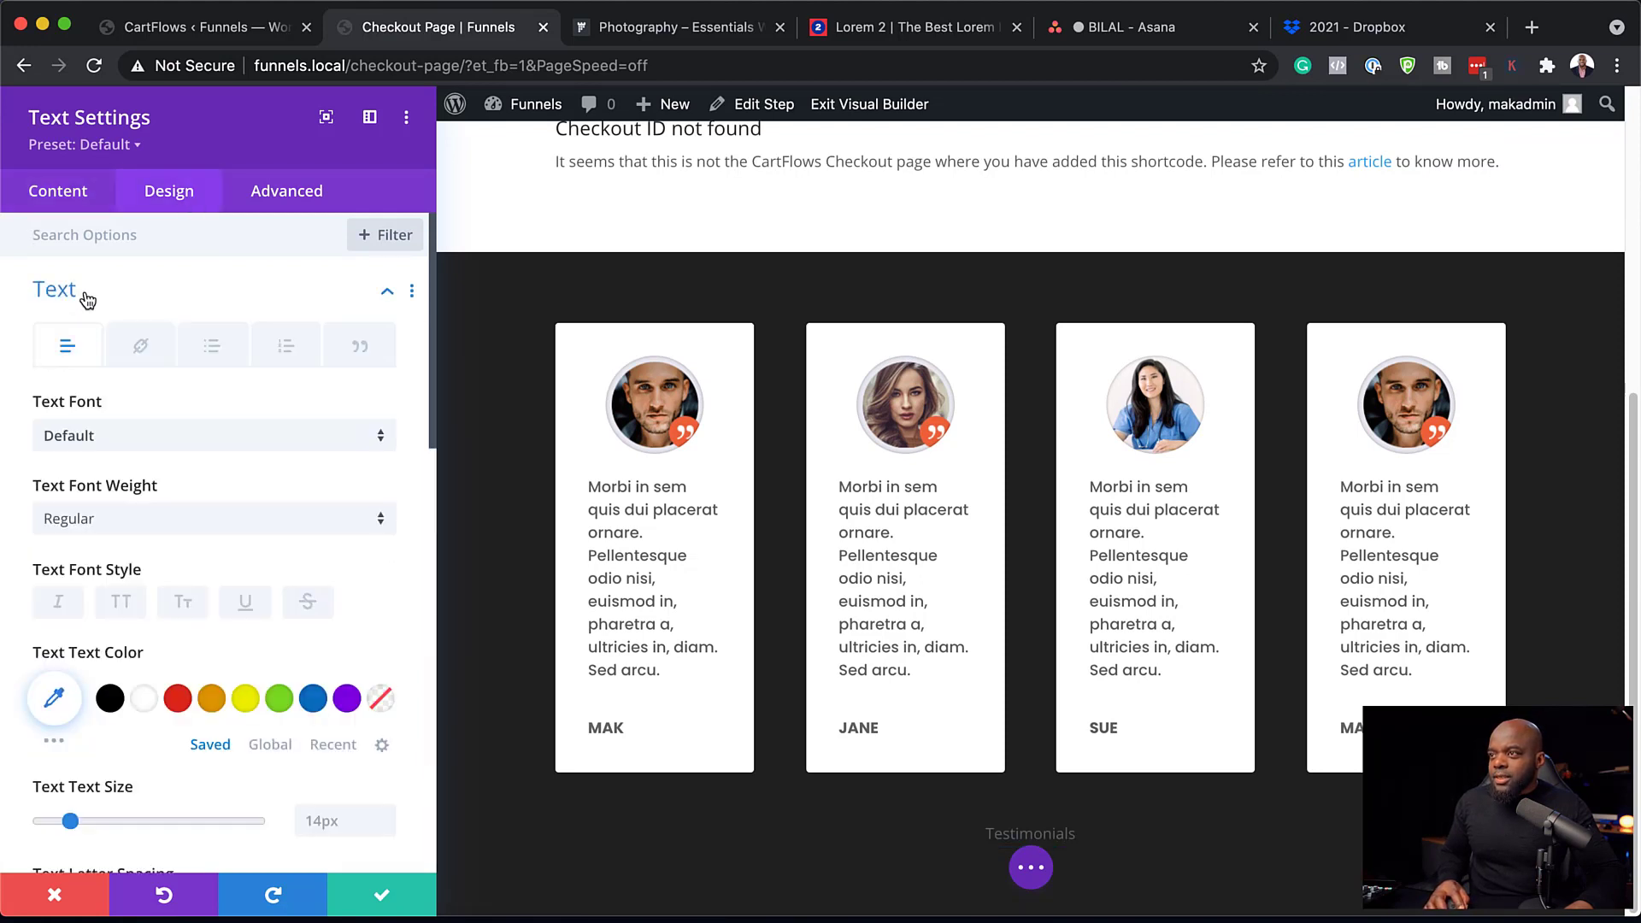
click(128, 445)
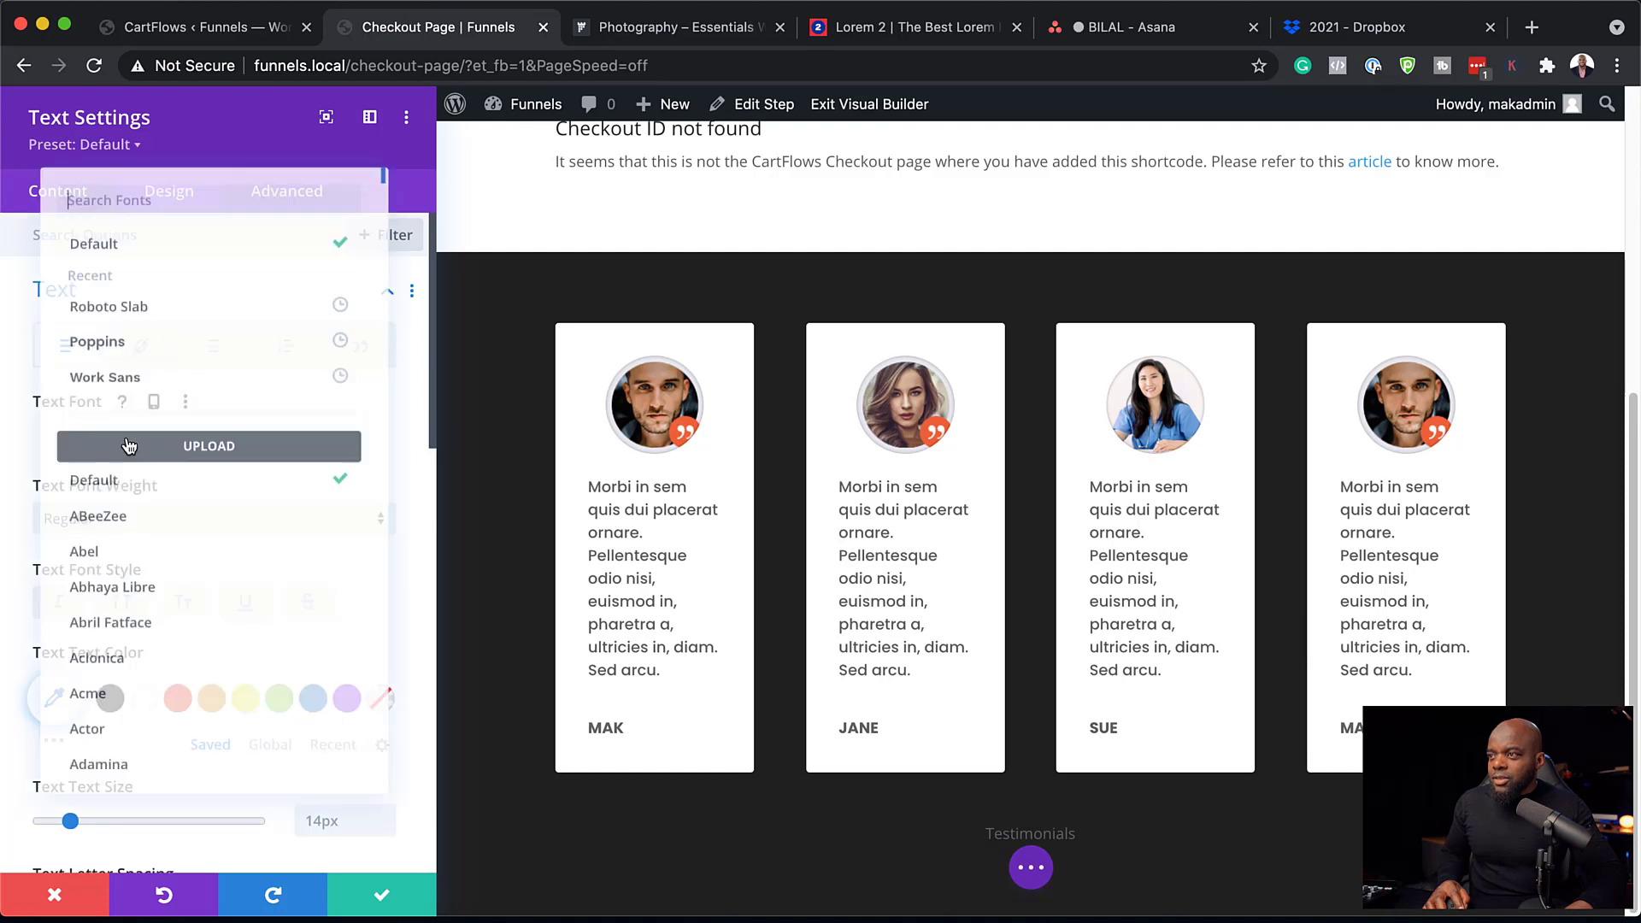
click(128, 348)
click(132, 605)
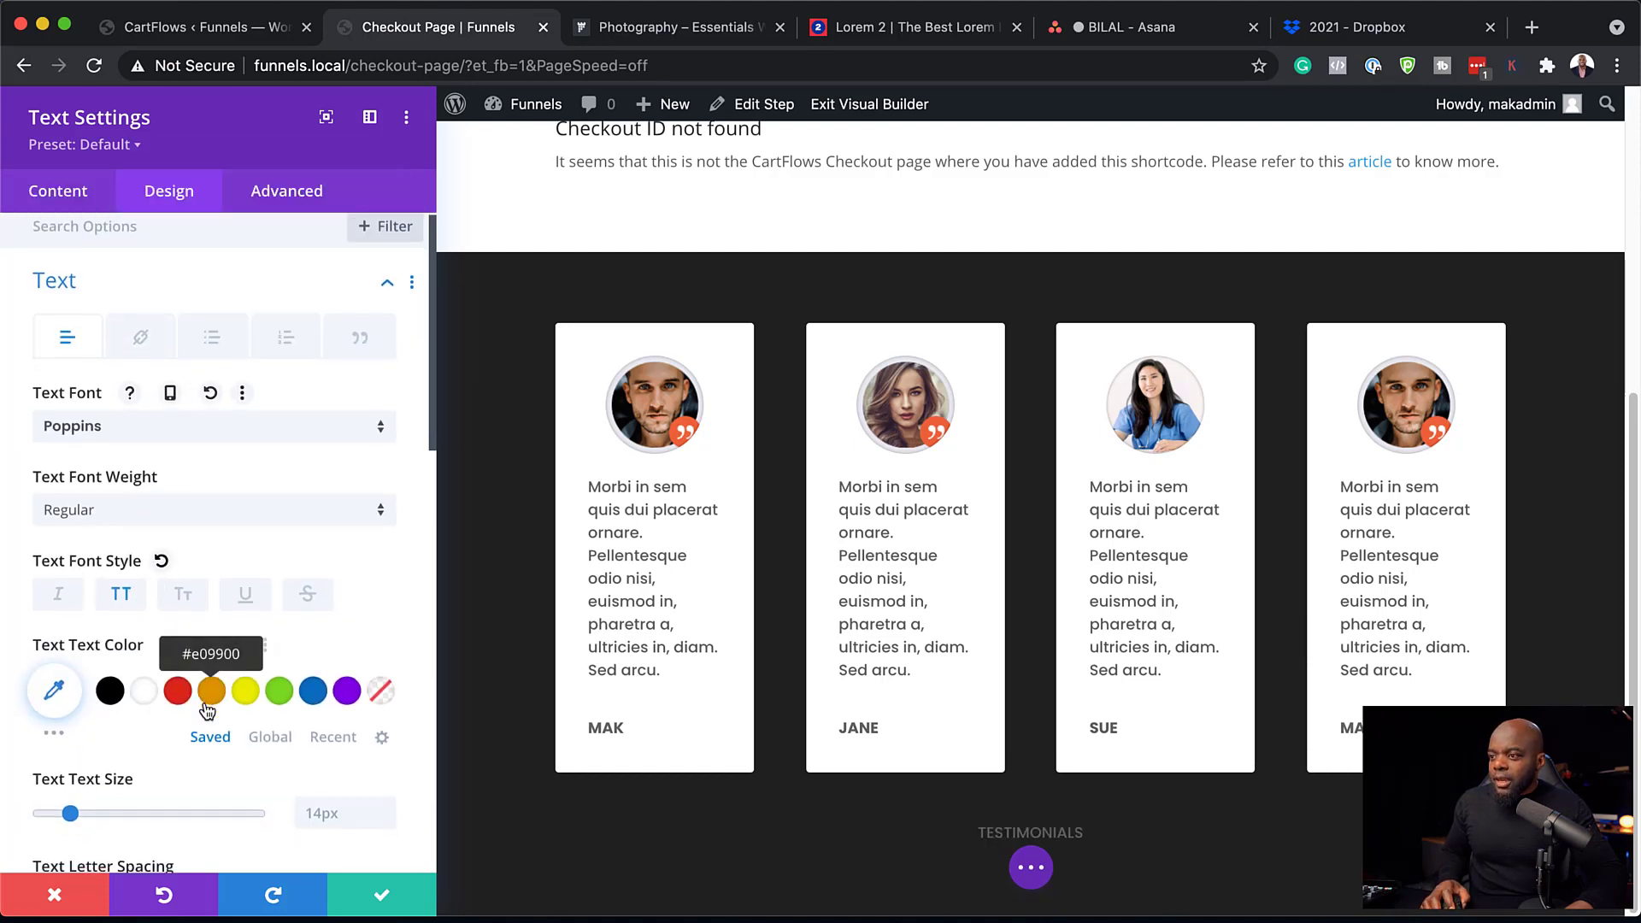
scroll(210, 684, down, 1)
drag(70, 799, 88, 807)
scroll(121, 782, down, 3)
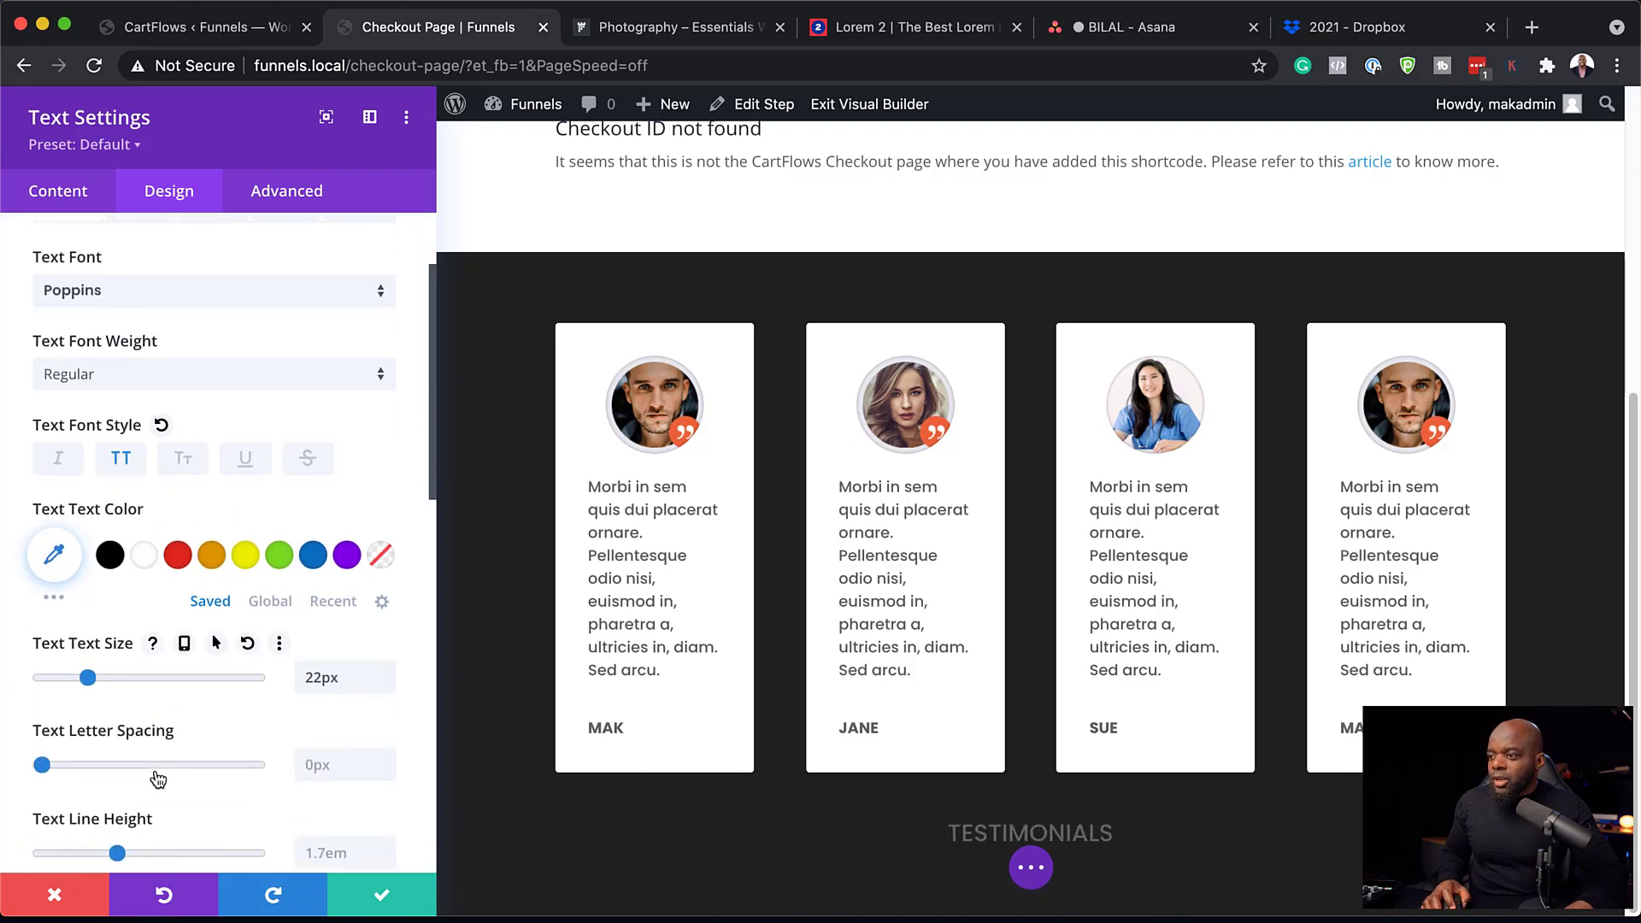
scroll(156, 767, down, 2)
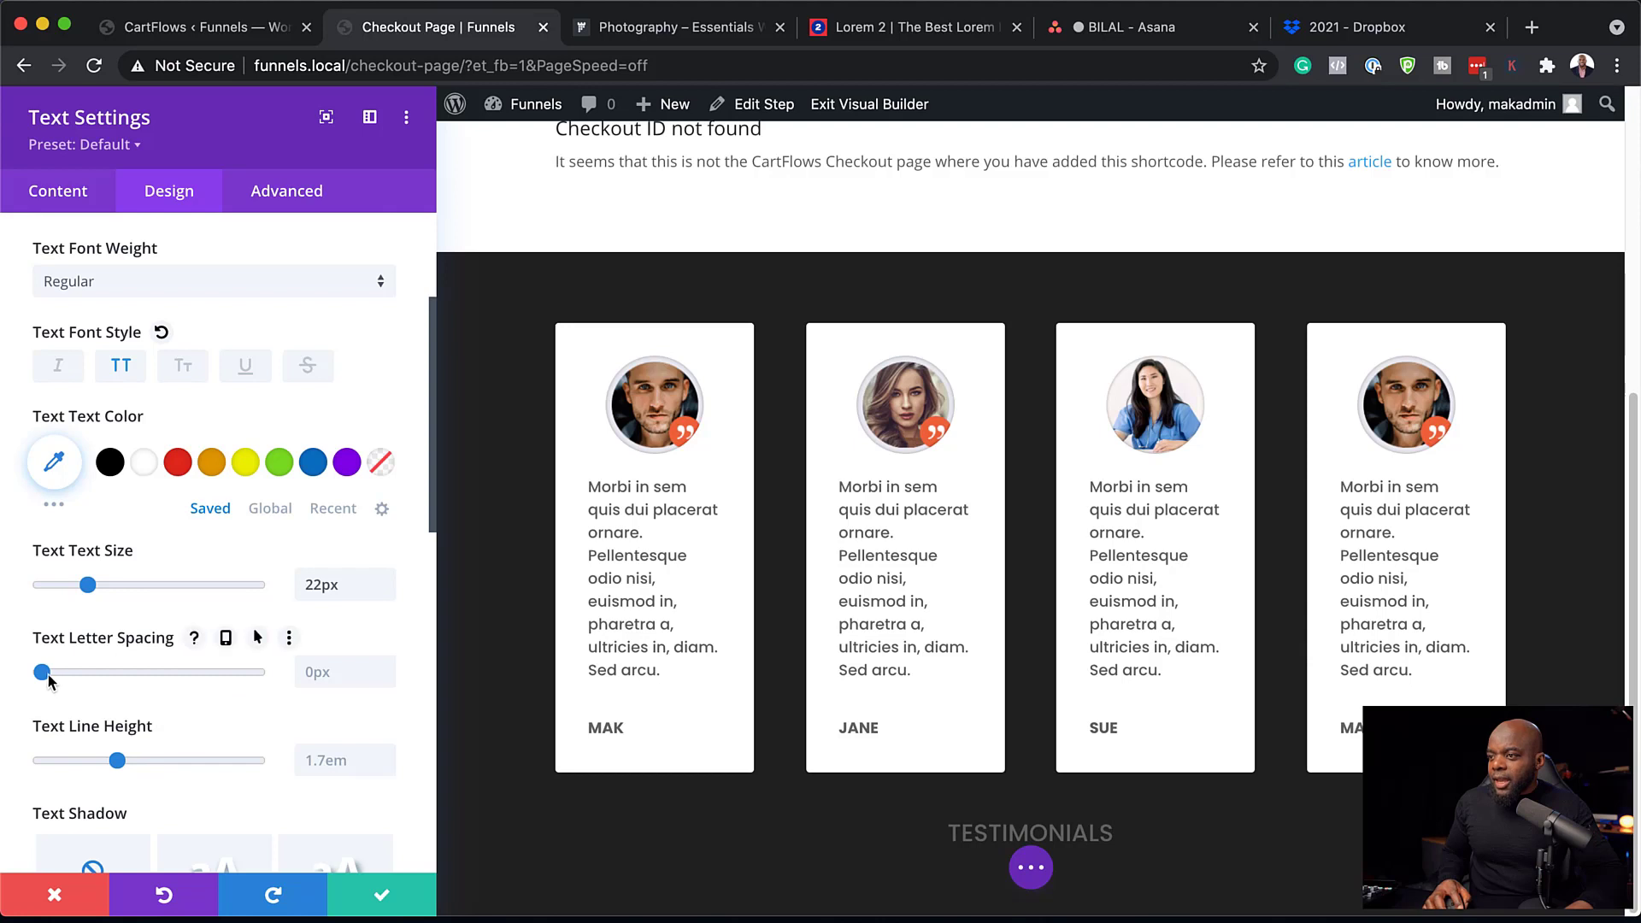
drag(46, 676, 63, 674)
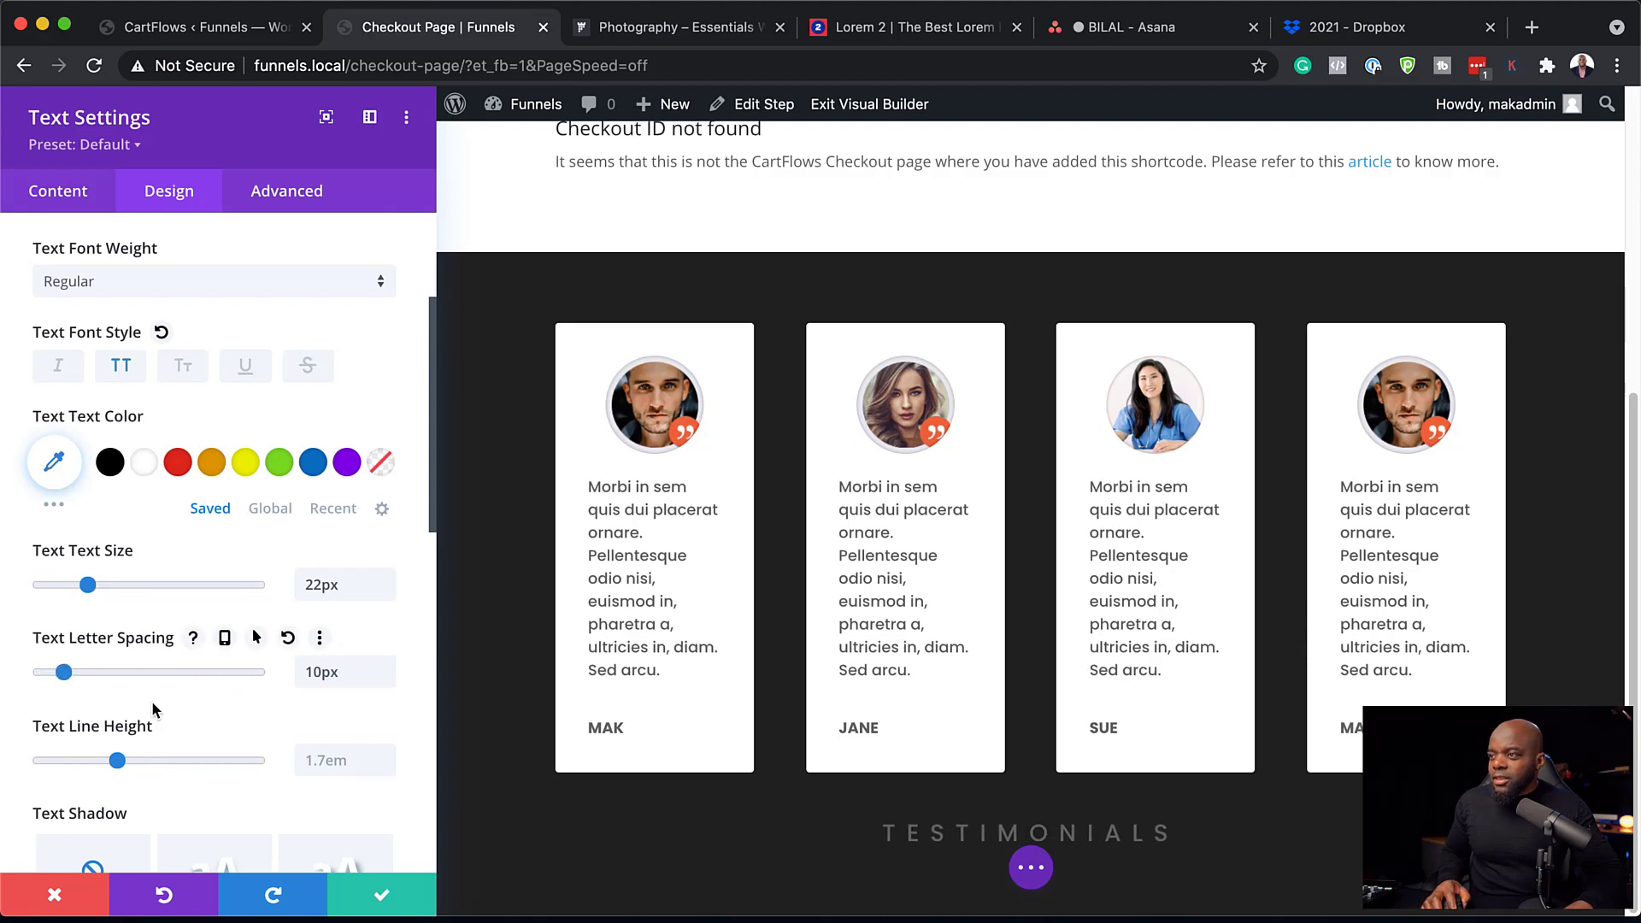
scroll(148, 606, down, 1)
click(145, 454)
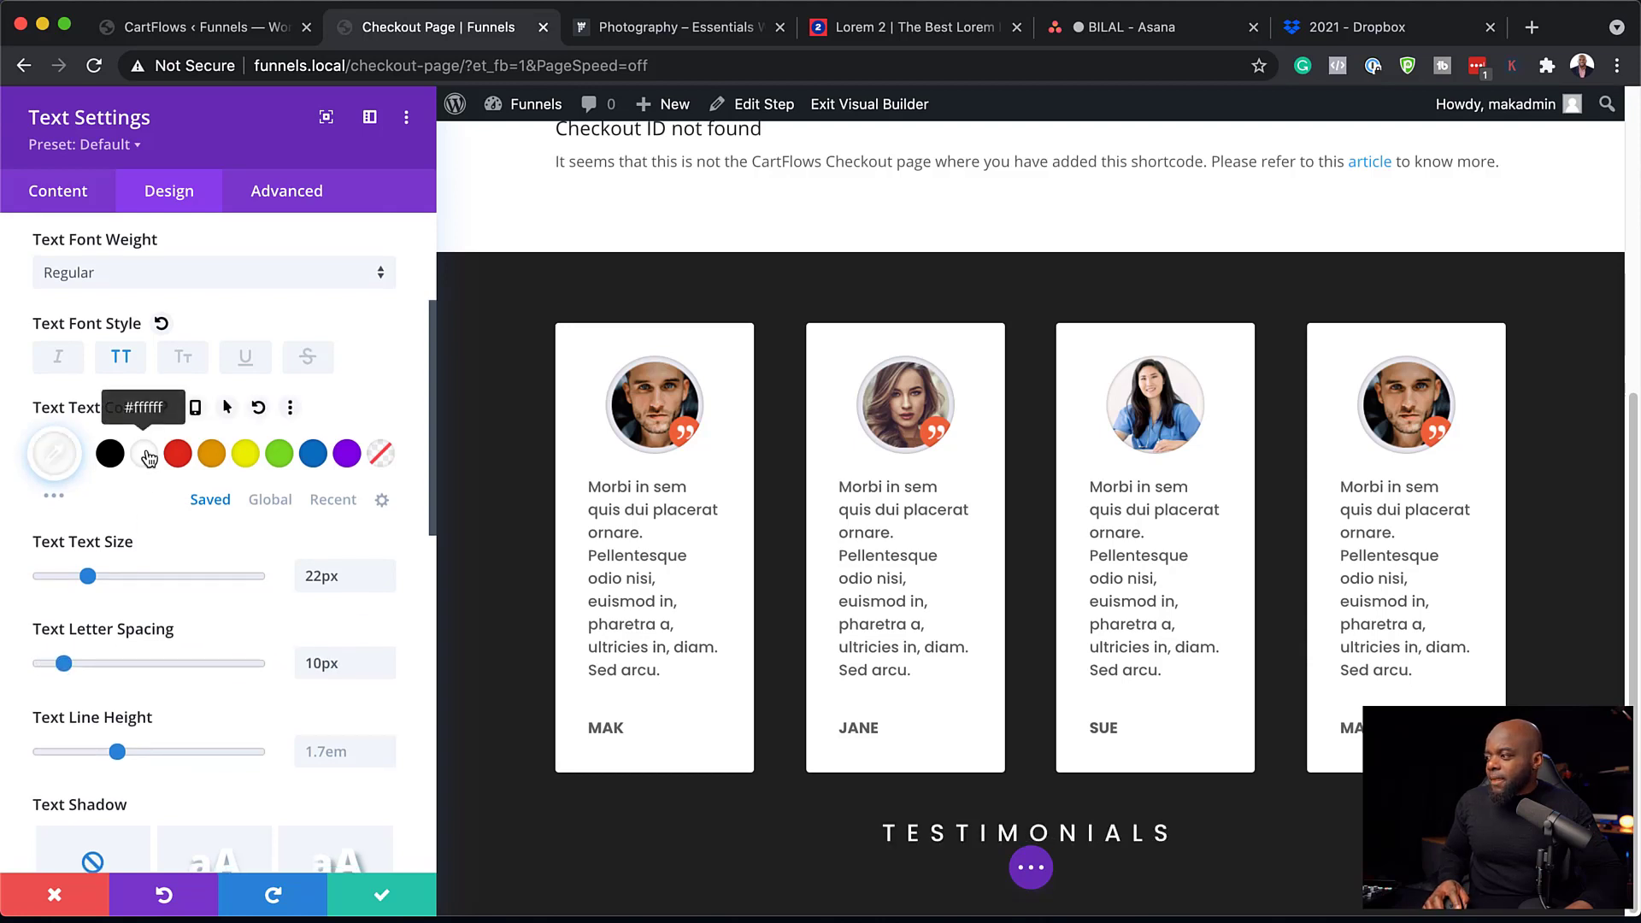
click(384, 896)
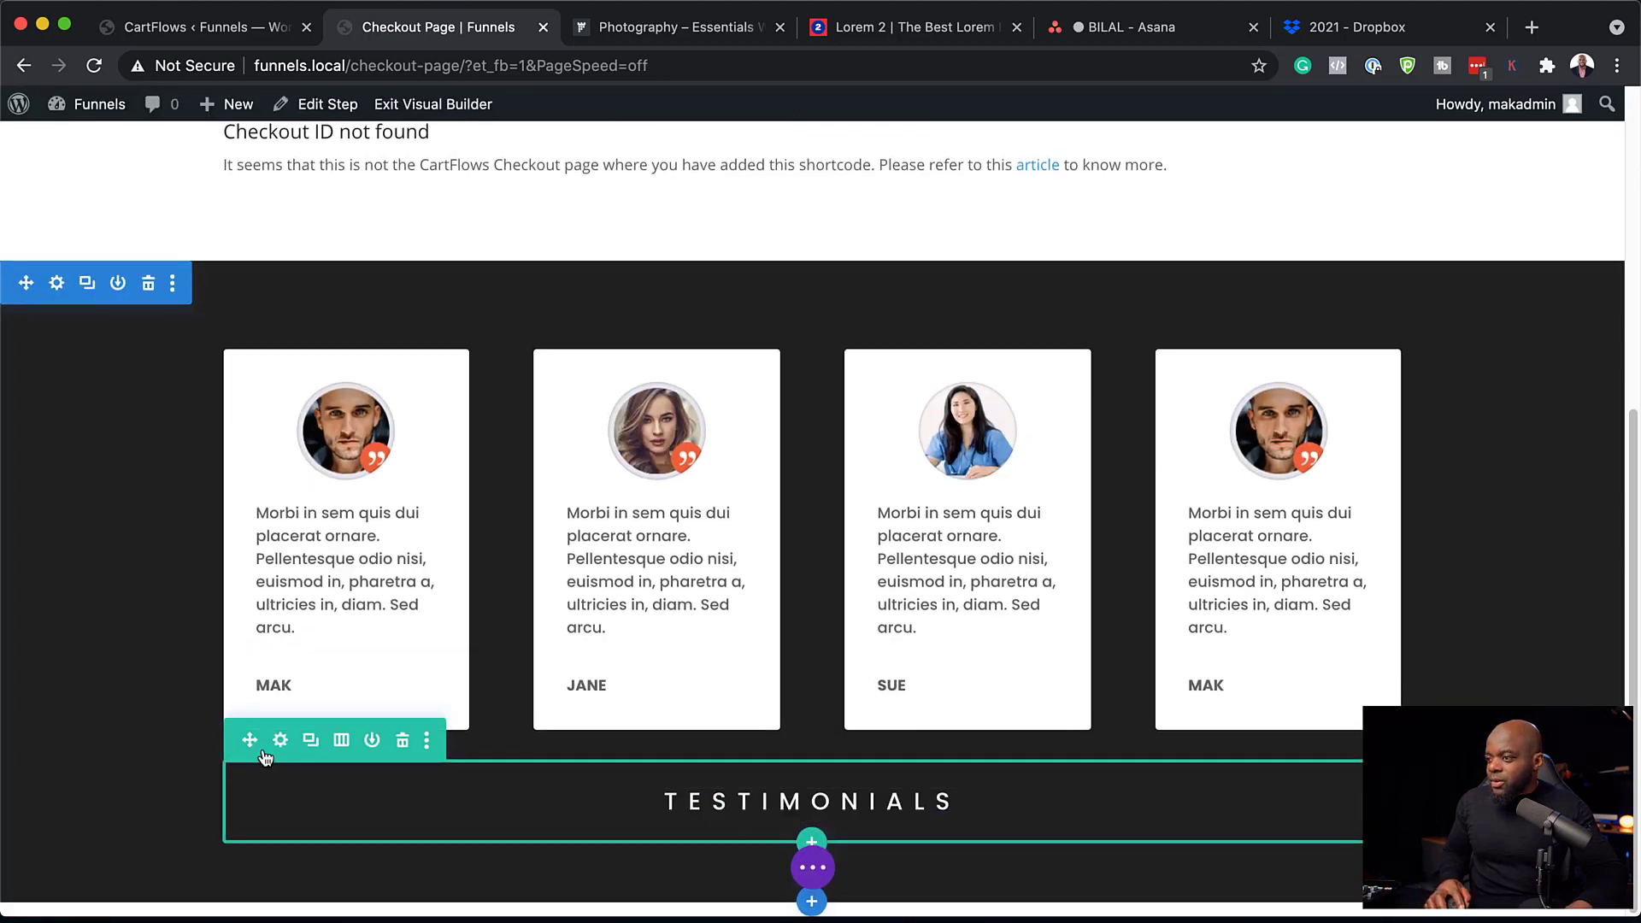
Move the TESTIMONIALS heading row above the cards and give the section 100px top padding.
drag(254, 741, 271, 462)
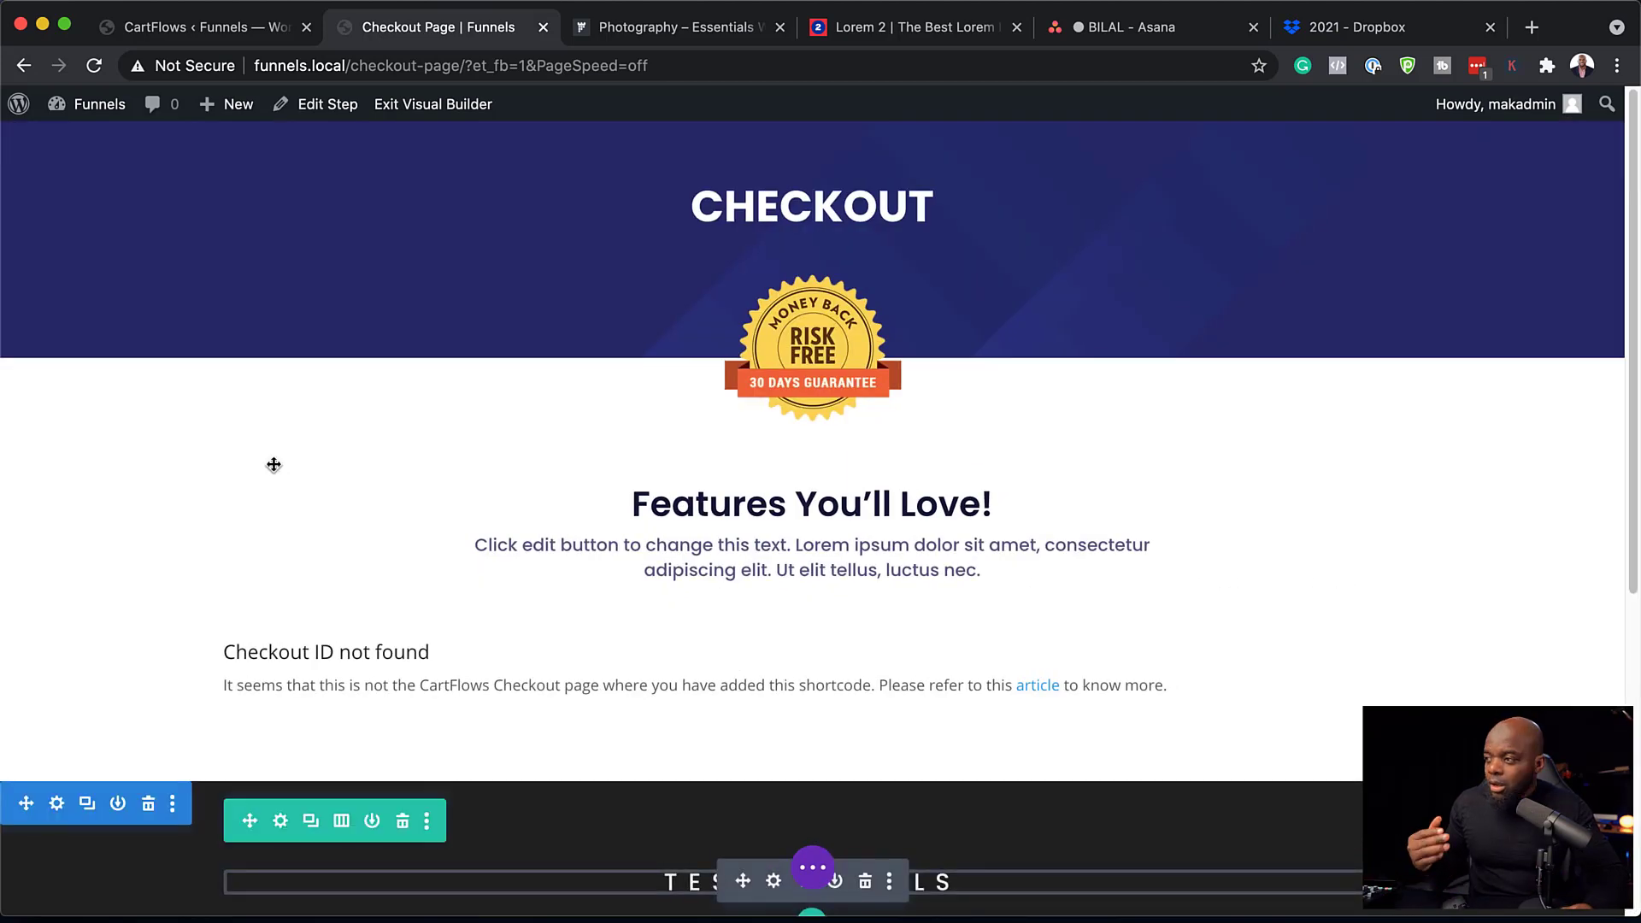
scroll(1205, 447, down, 3)
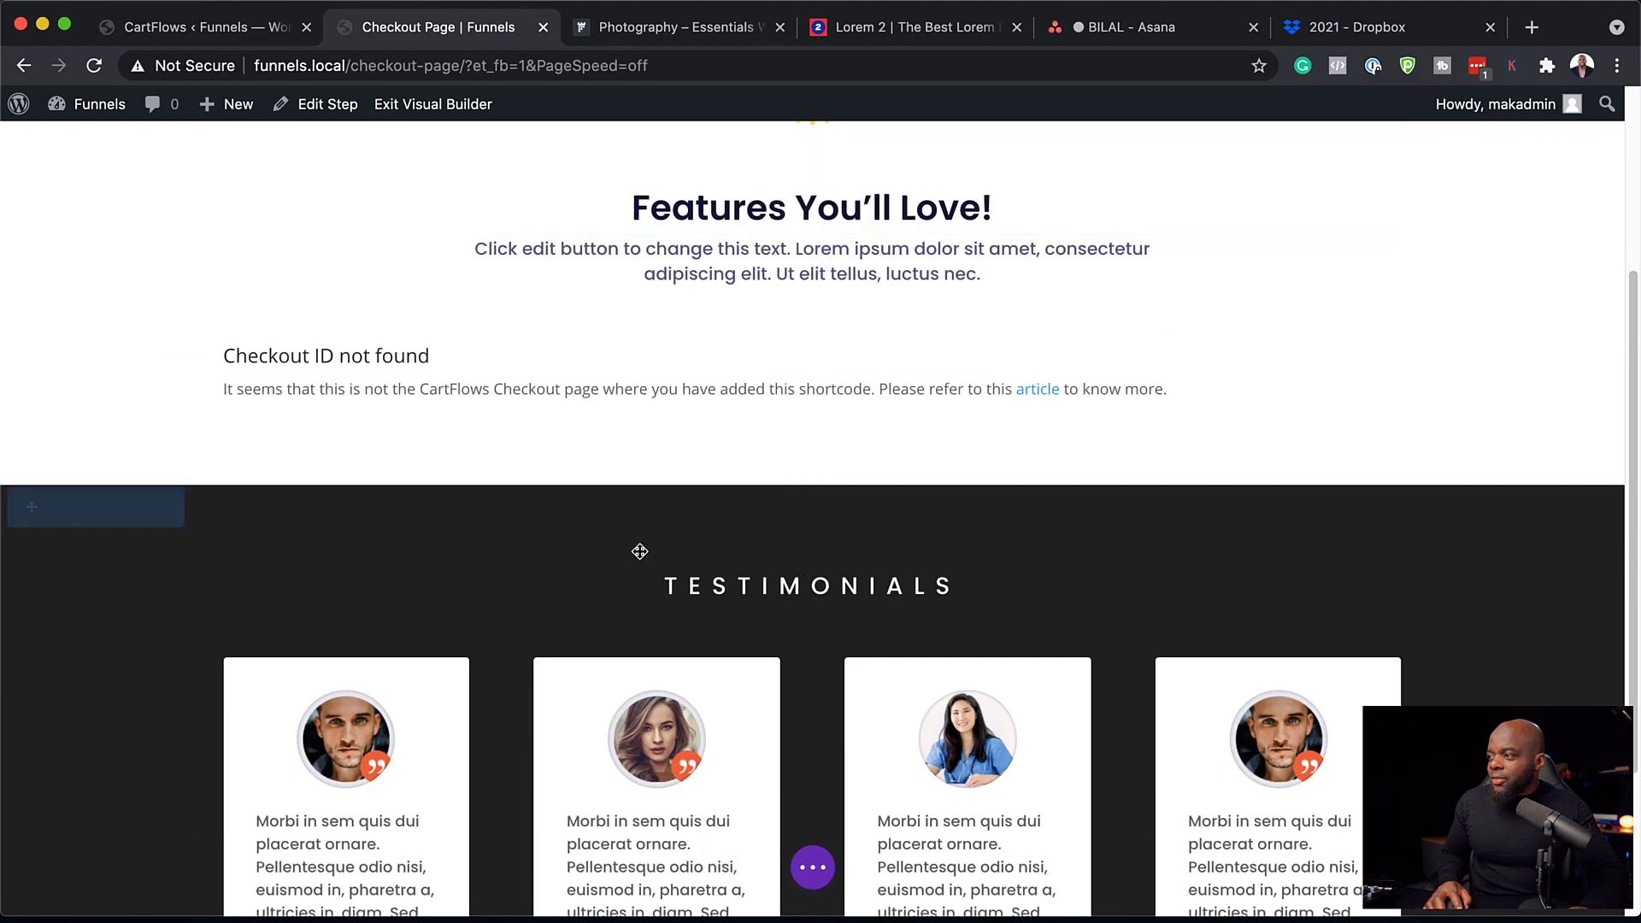
drag(599, 519, 604, 572)
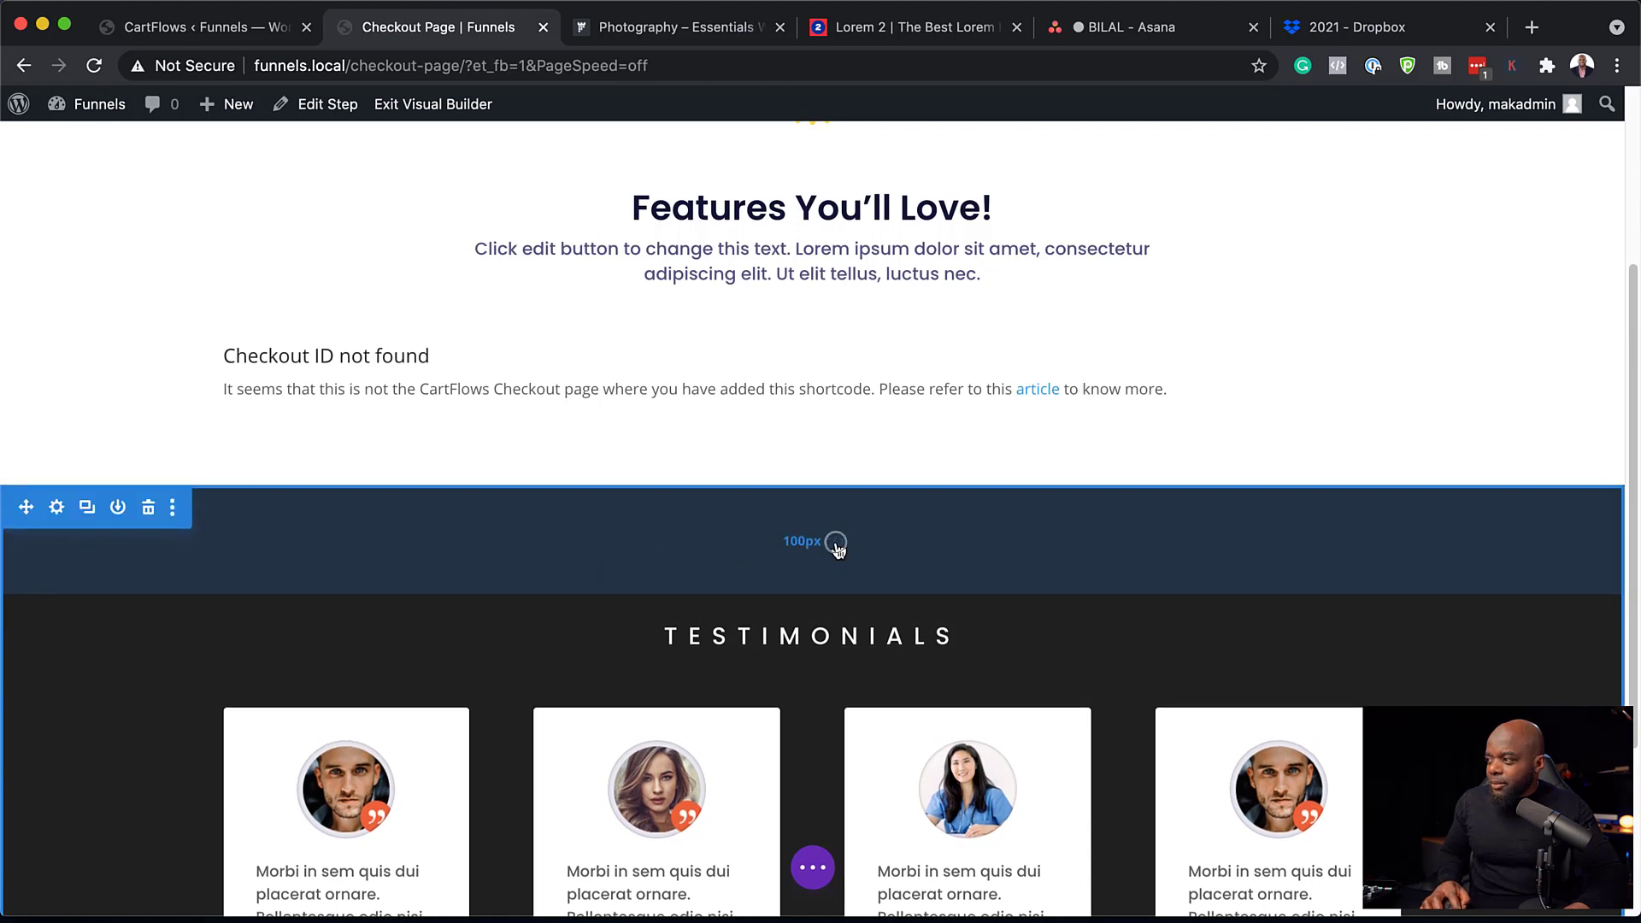
scroll(804, 547, down, 4)
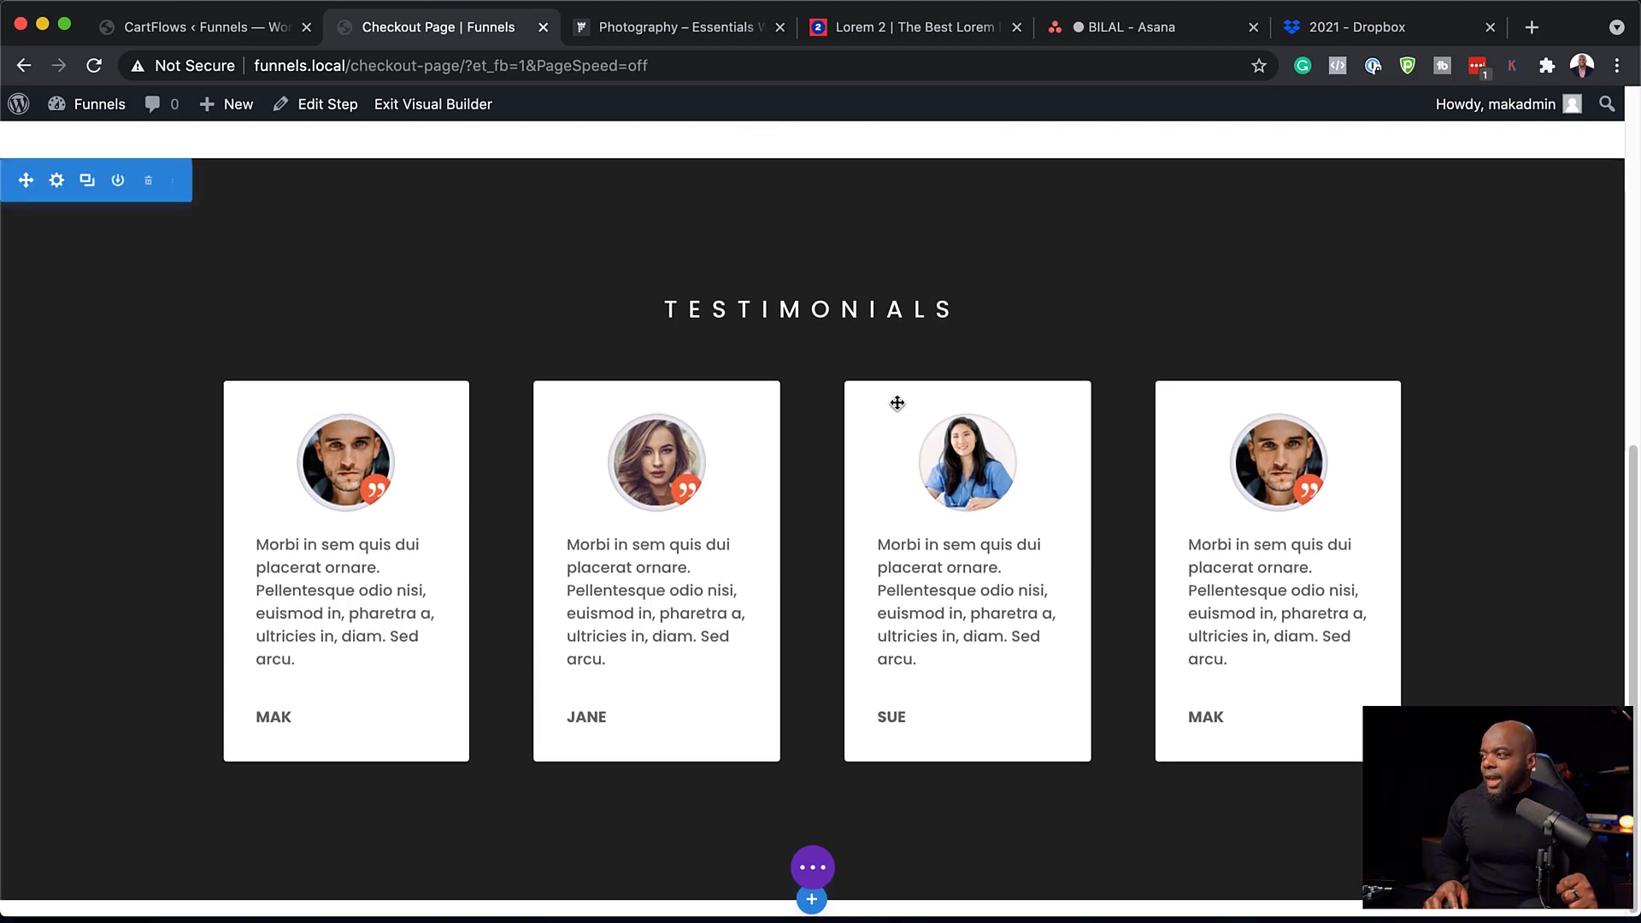
scroll(428, 402, up, 7)
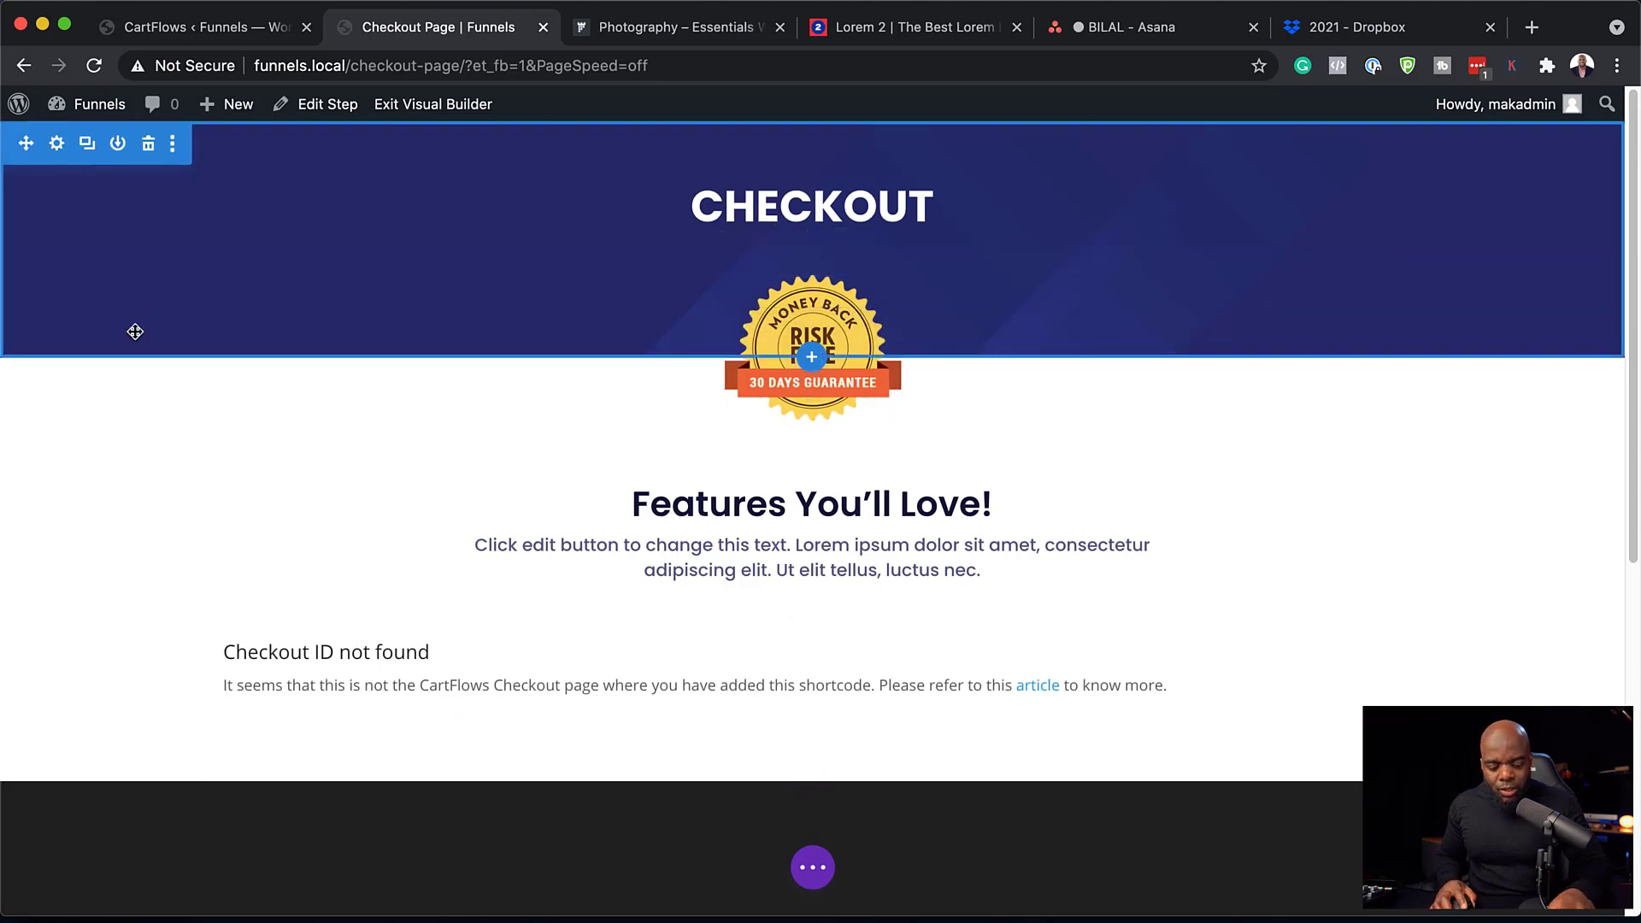
key(super+s)
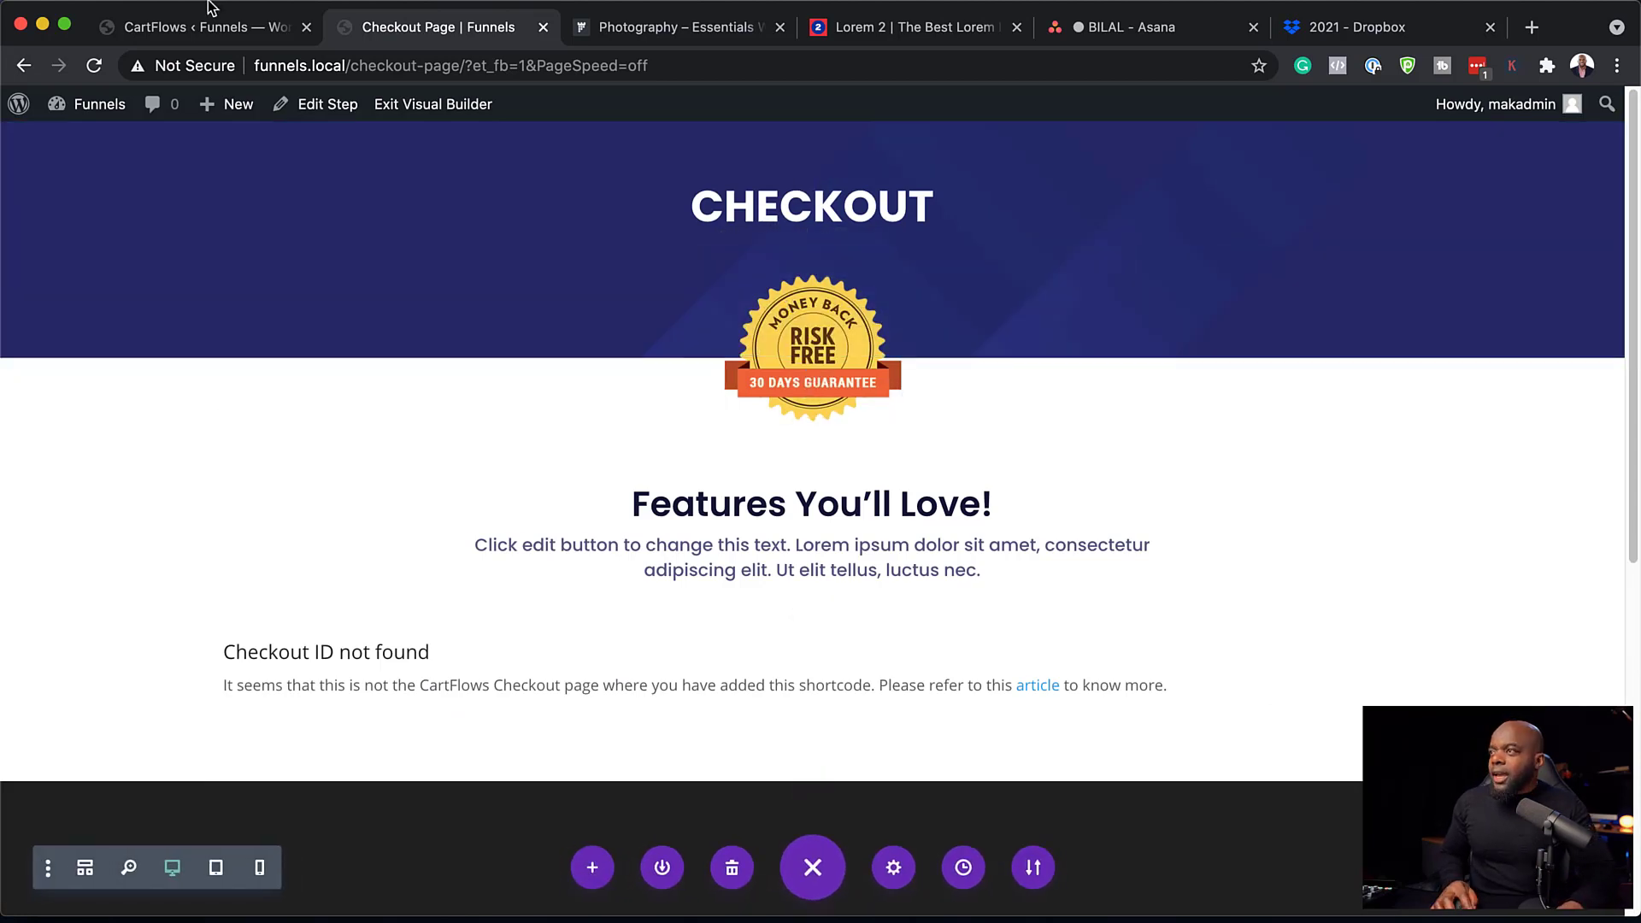
Exit the Visual Builder, review the live checkout page, and return to the CartFlows admin tab.
click(434, 109)
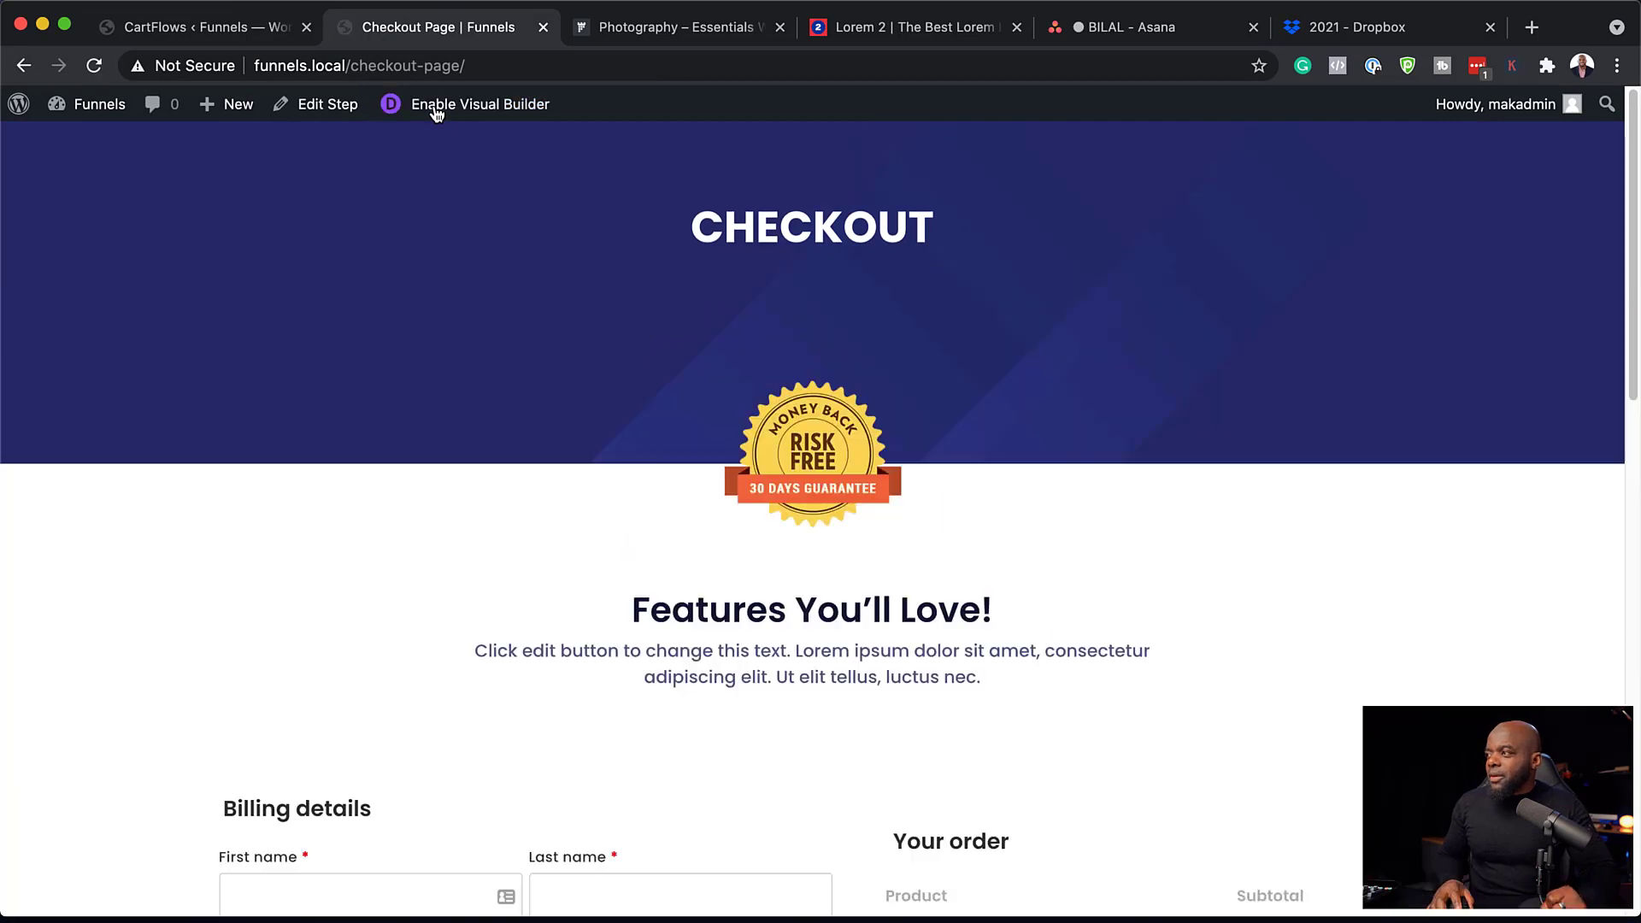
scroll(778, 395, down, 8)
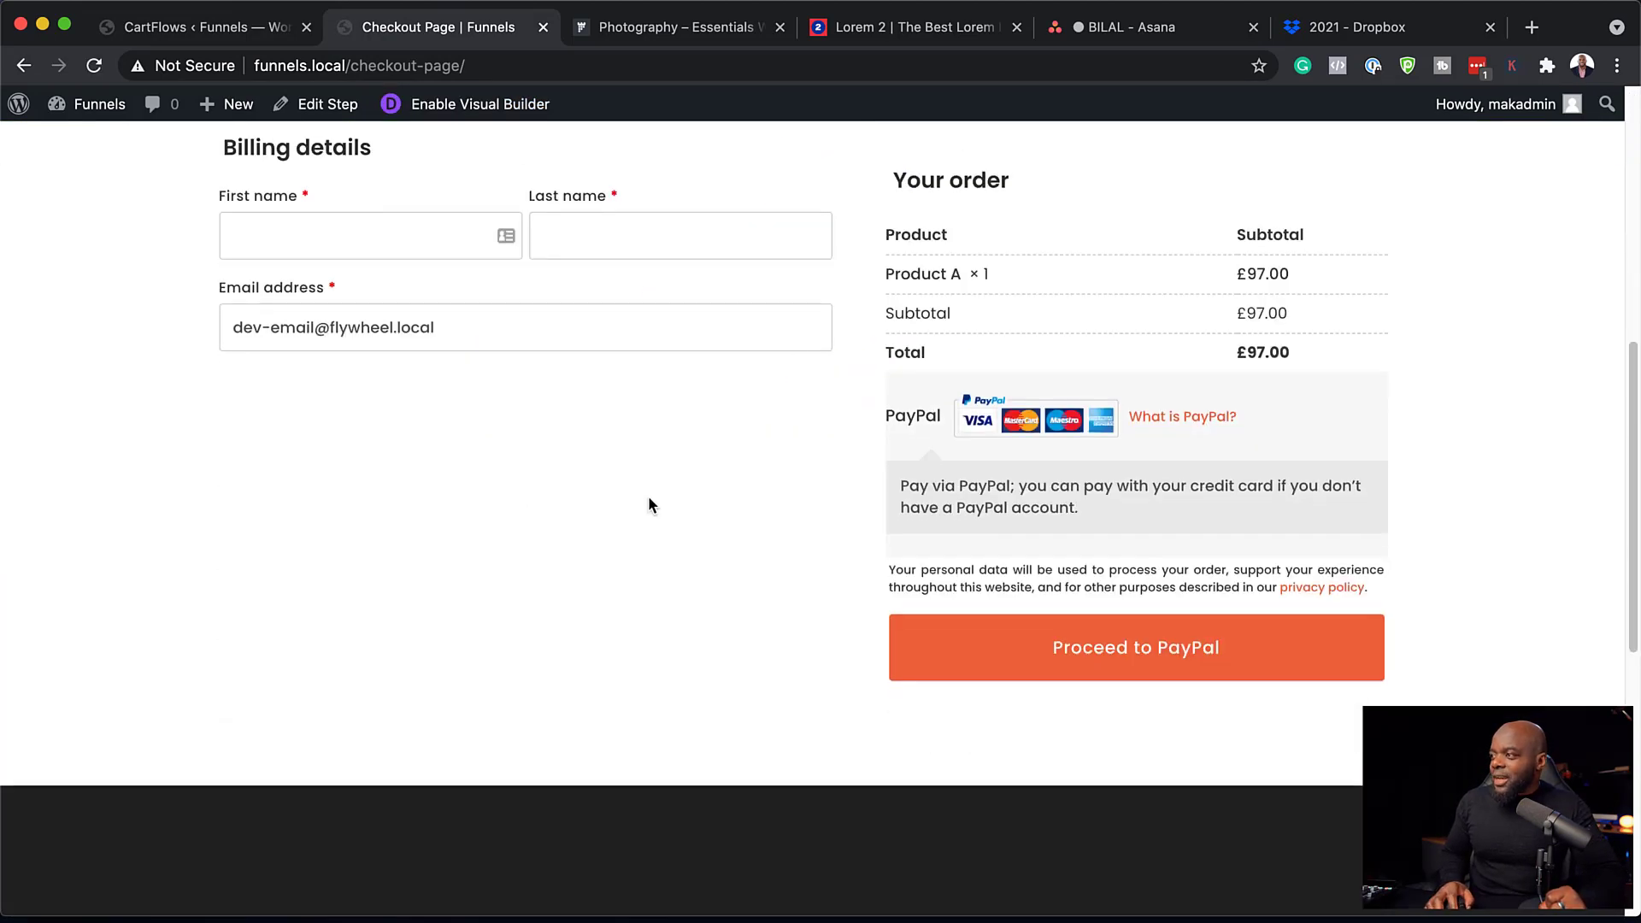
scroll(648, 500, down, 8)
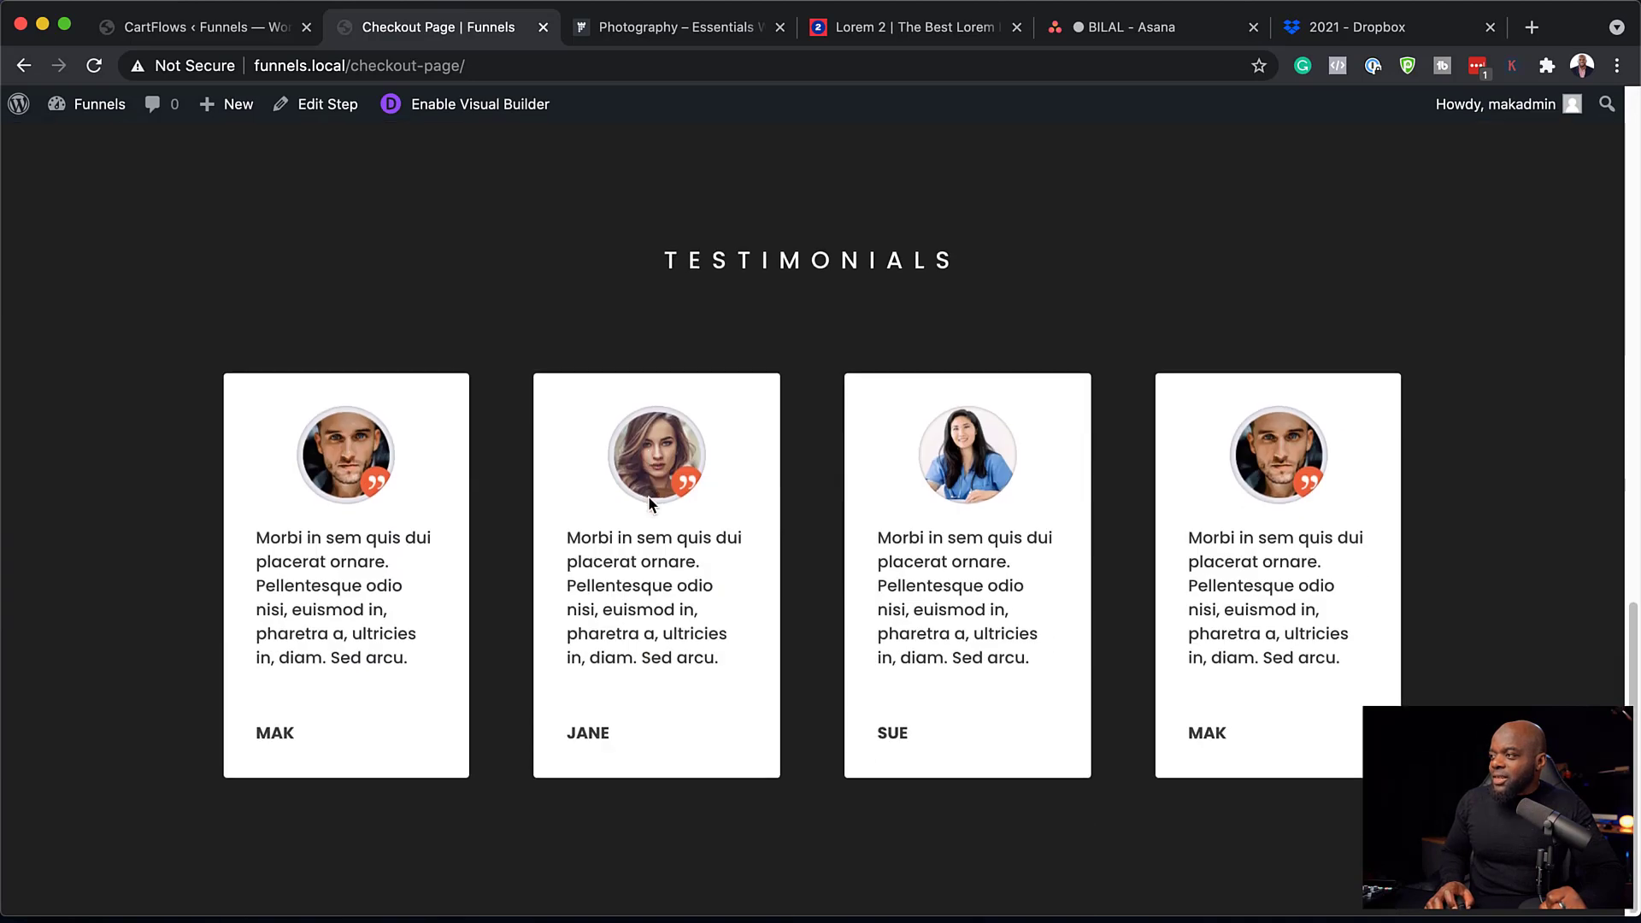
scroll(649, 502, up, 13)
scroll(654, 500, up, 2)
scroll(657, 499, up, 3)
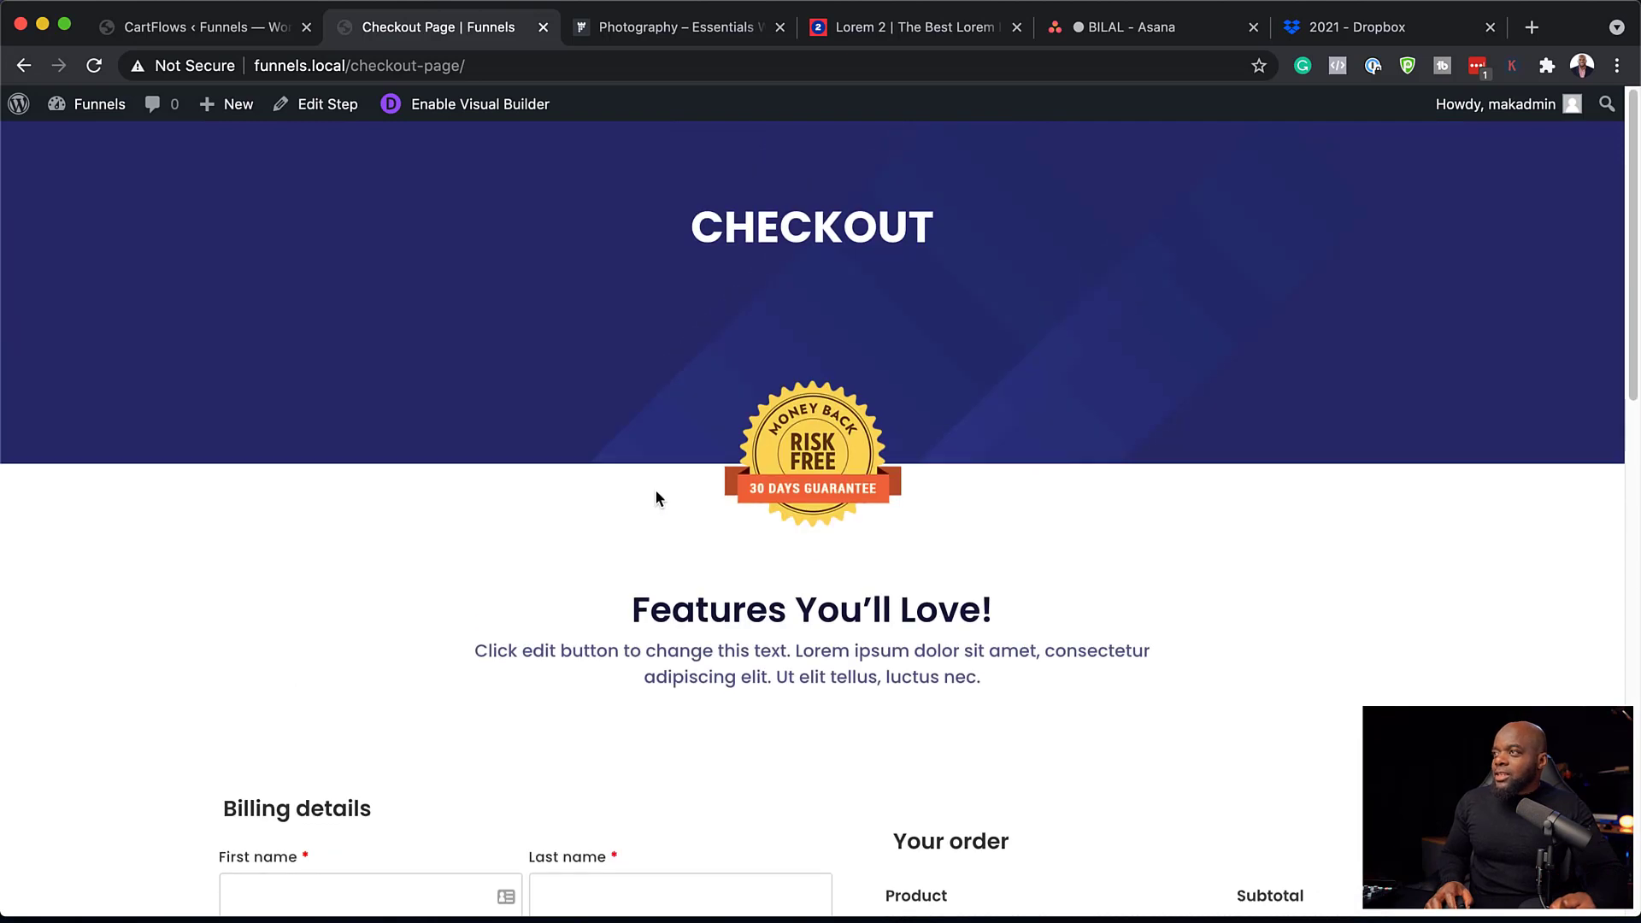
click(229, 36)
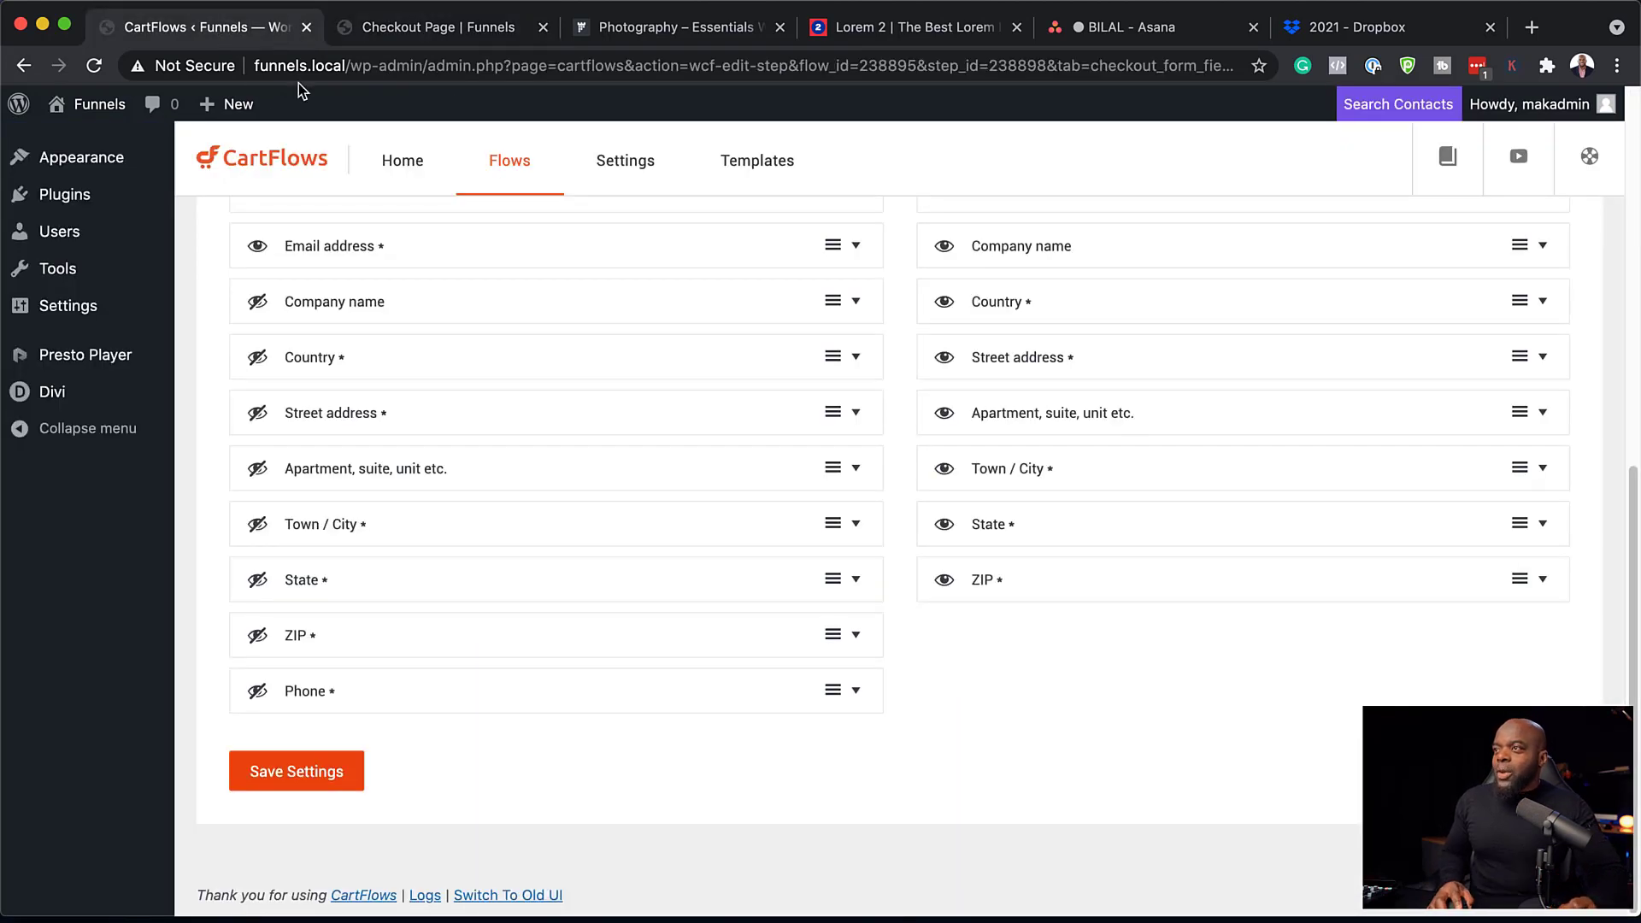
scroll(536, 306, up, 10)
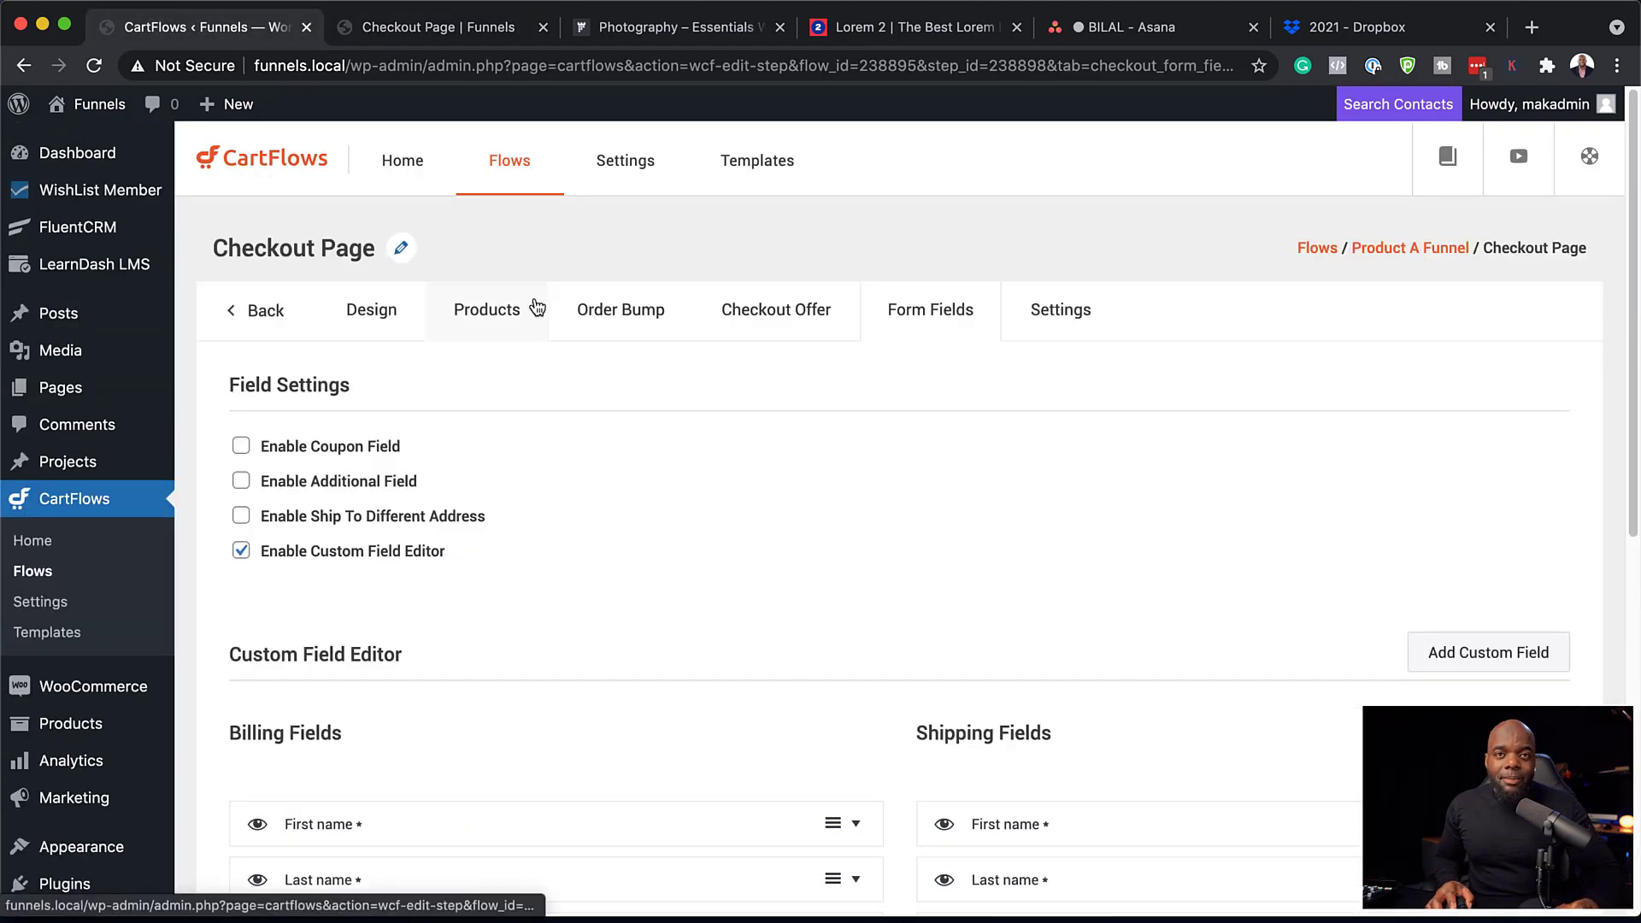
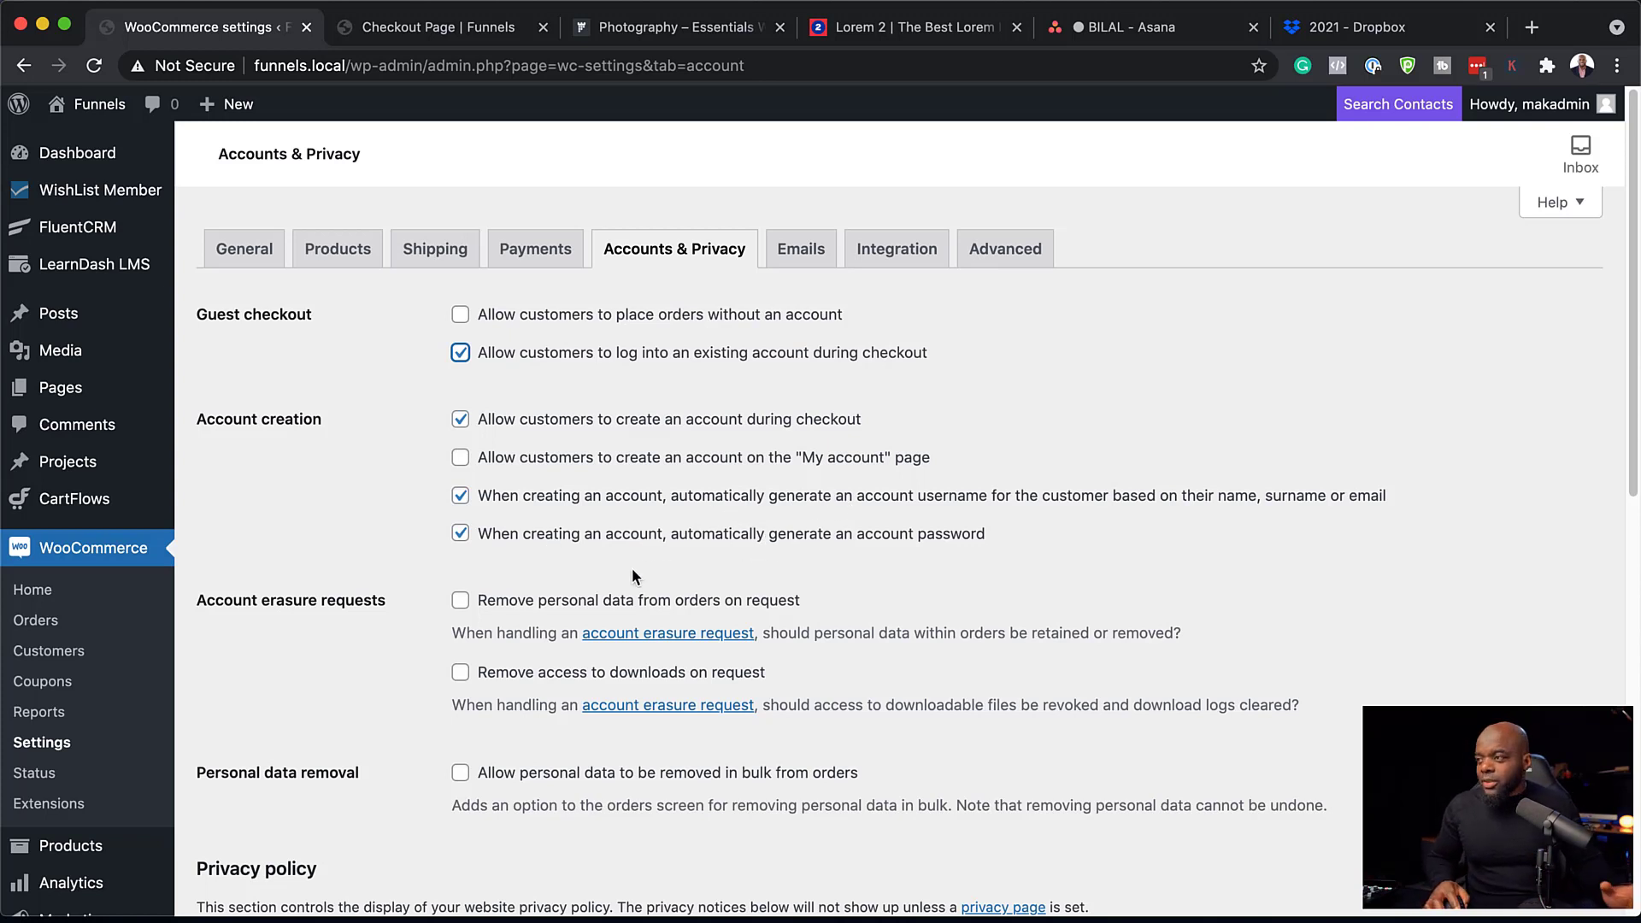
Stay on the page, save the Accounts & Privacy settings, and go to Payments.
click(532, 252)
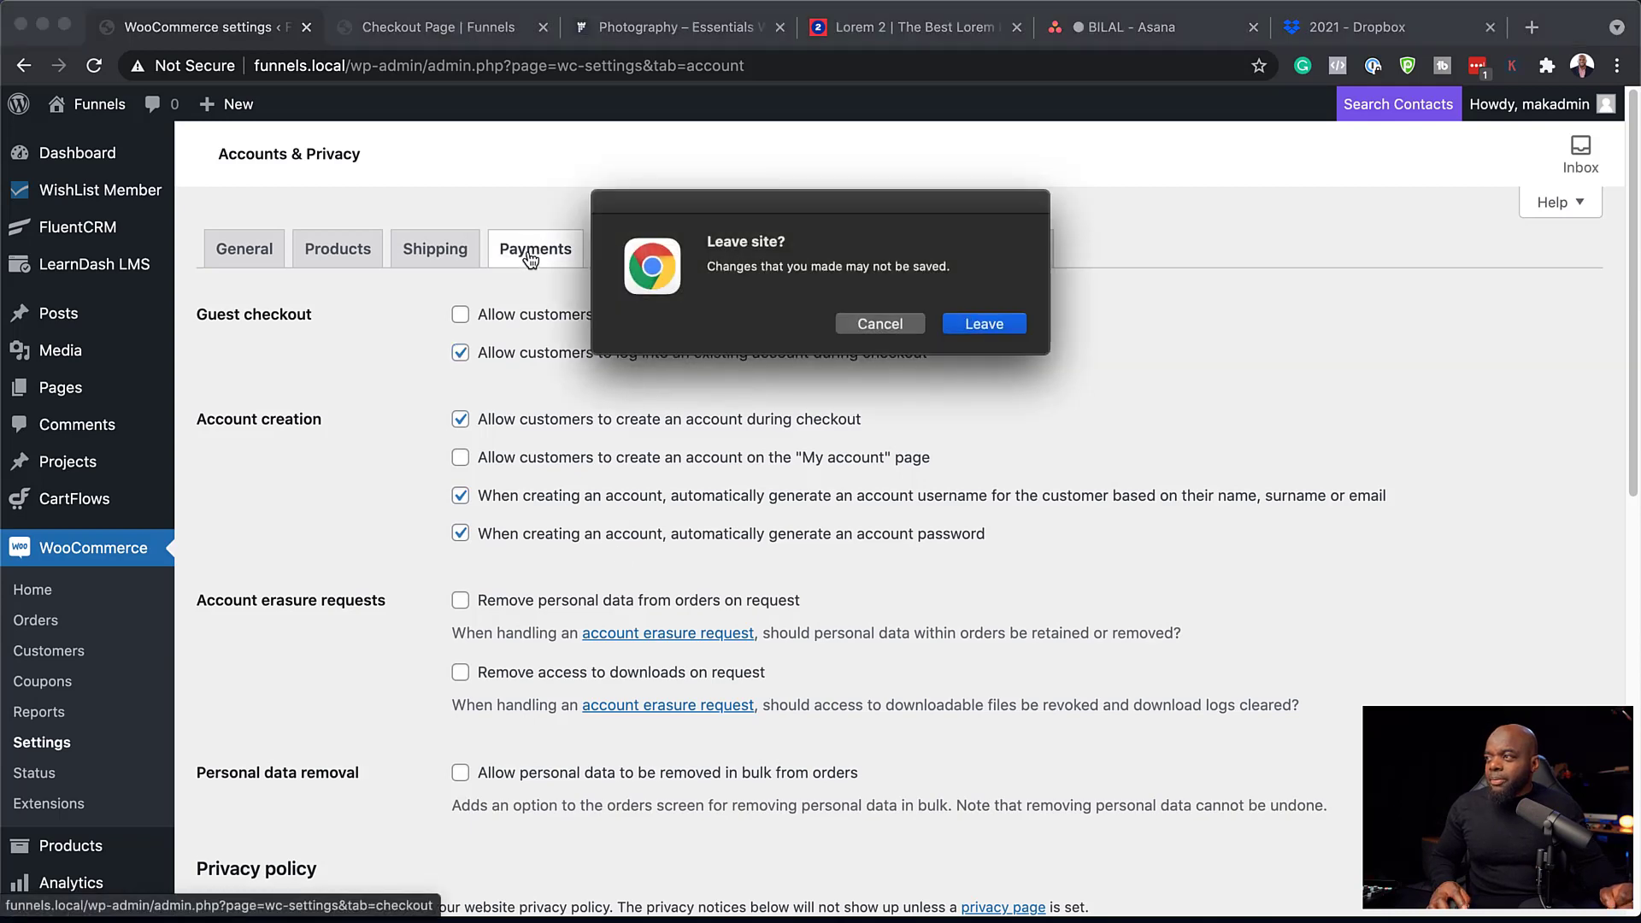
click(882, 325)
scroll(1086, 733, down, 10)
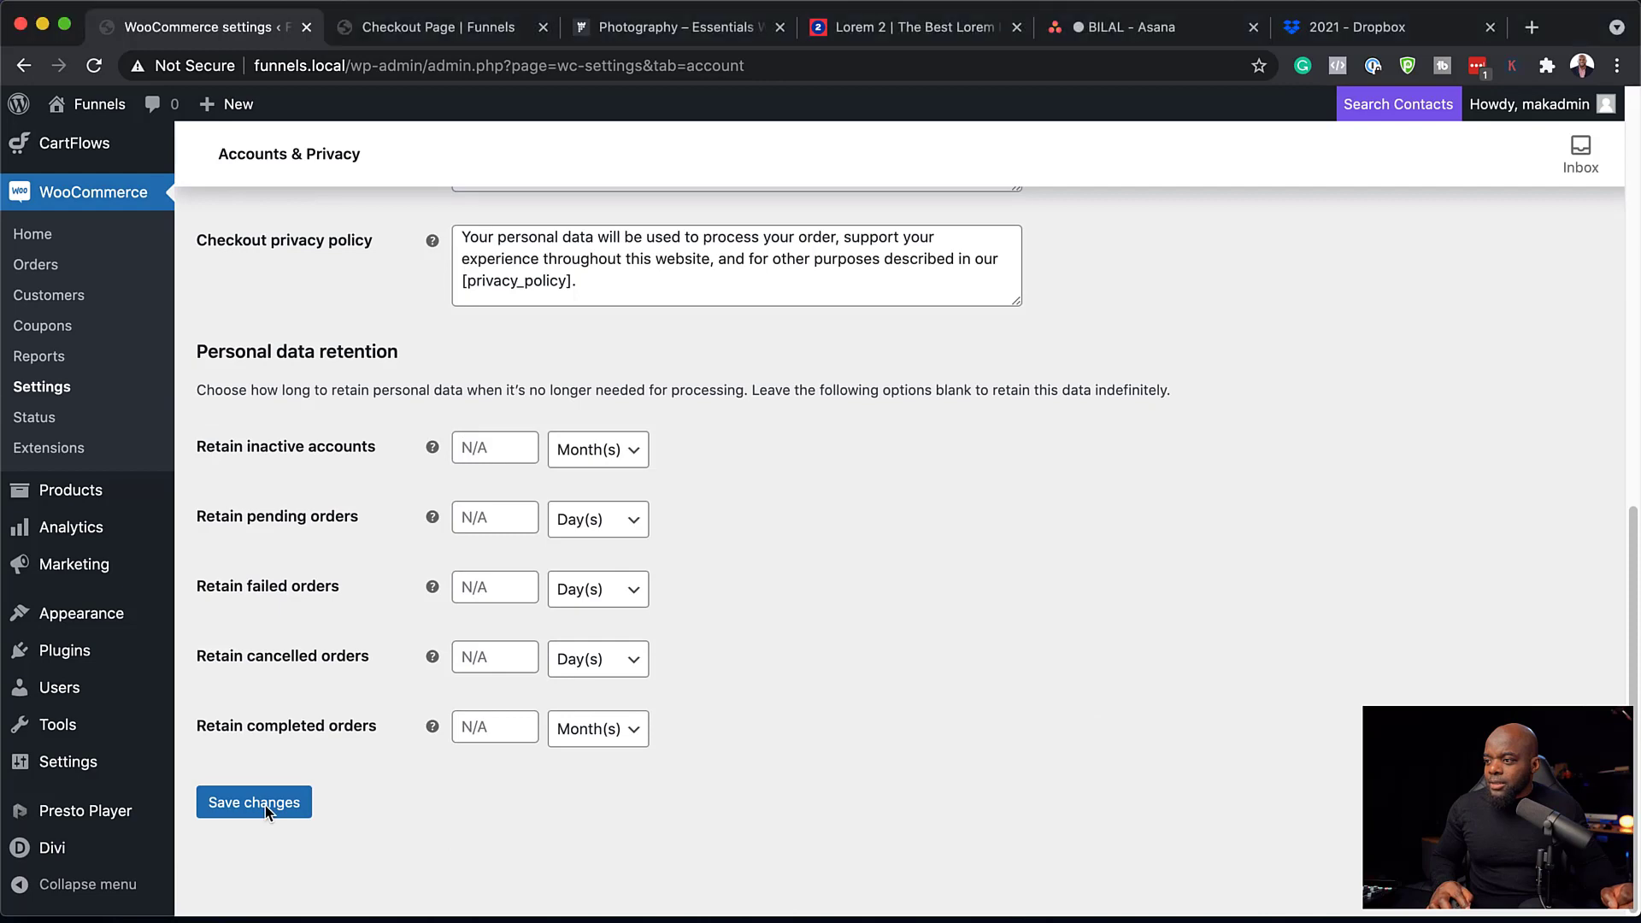
click(265, 806)
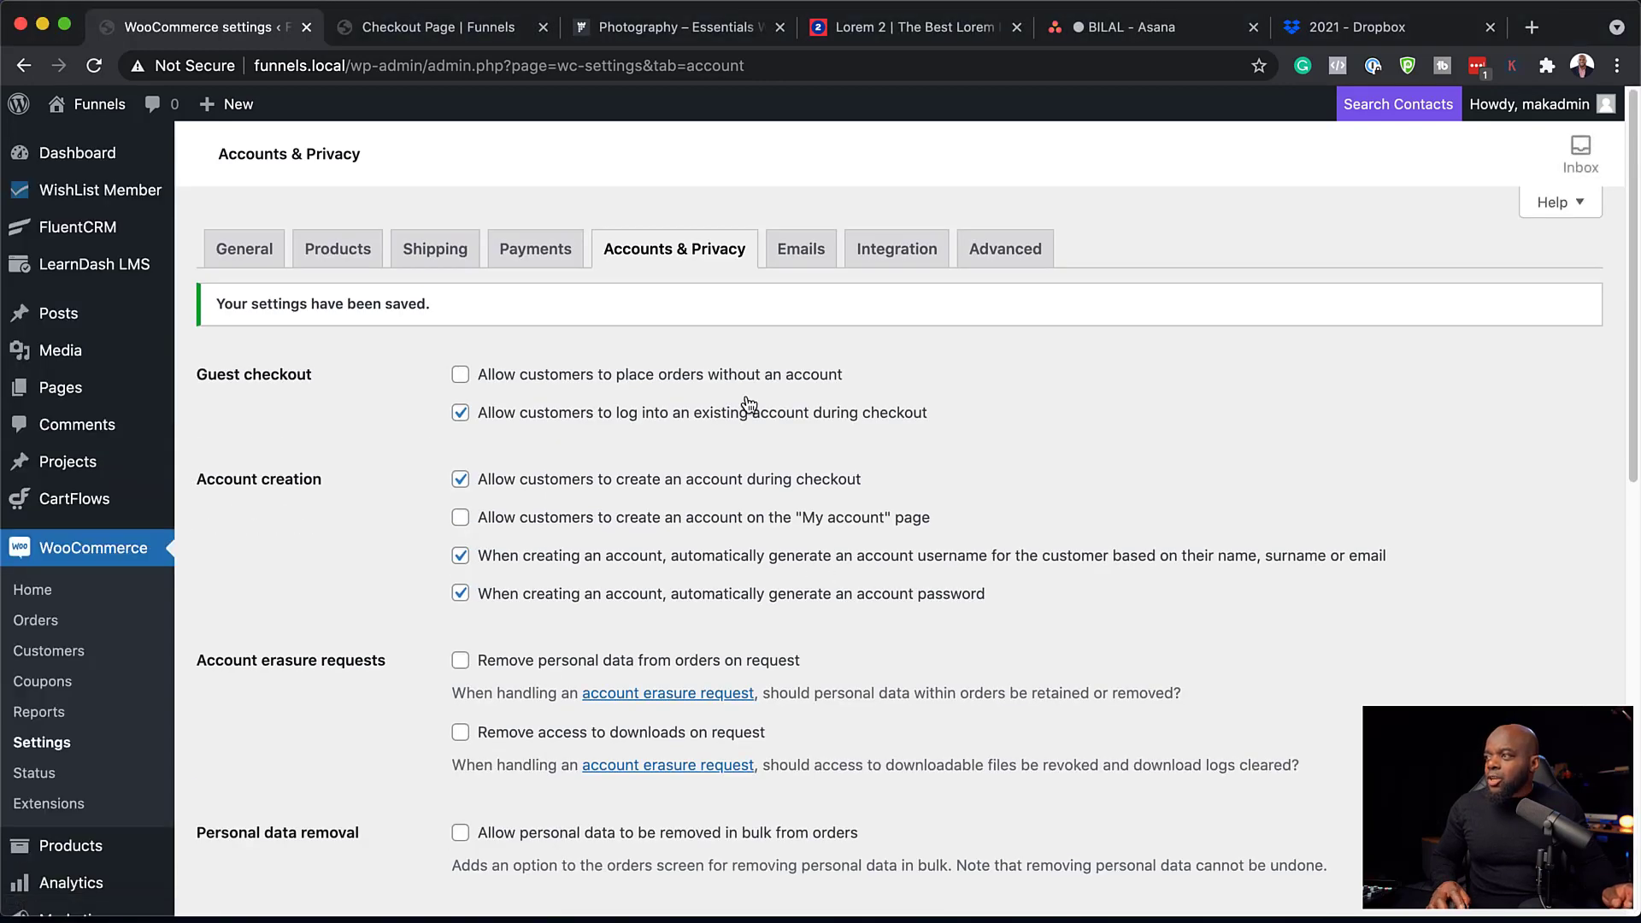
click(535, 250)
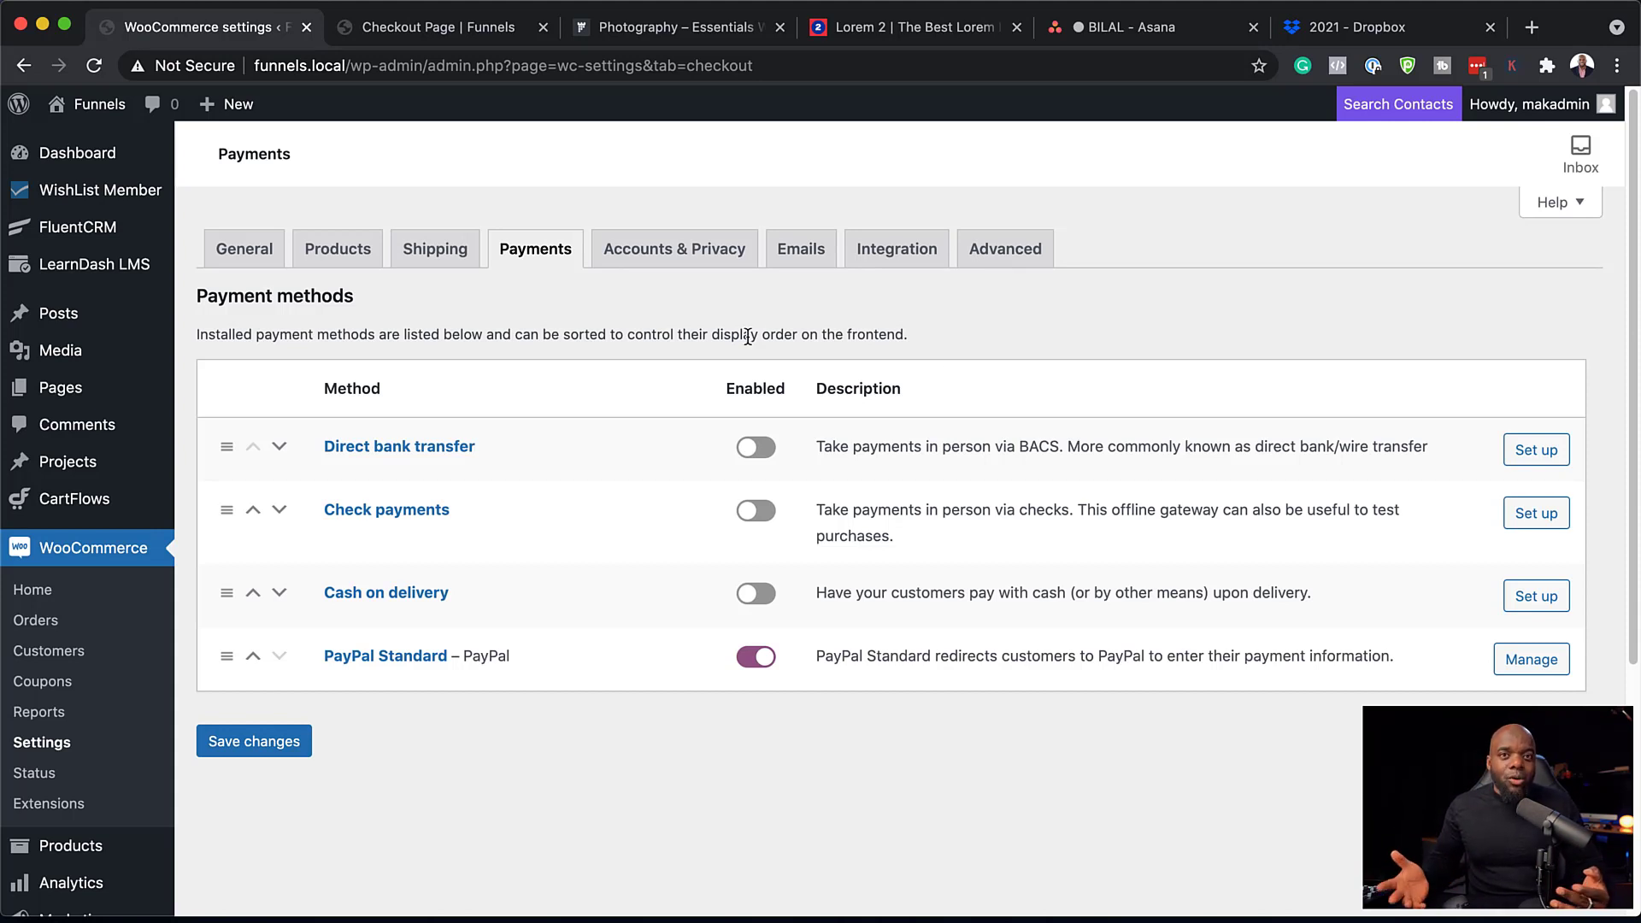
Go to CartFlows Flows, open Product A Funnel, and edit its Checkout Page step.
click(427, 34)
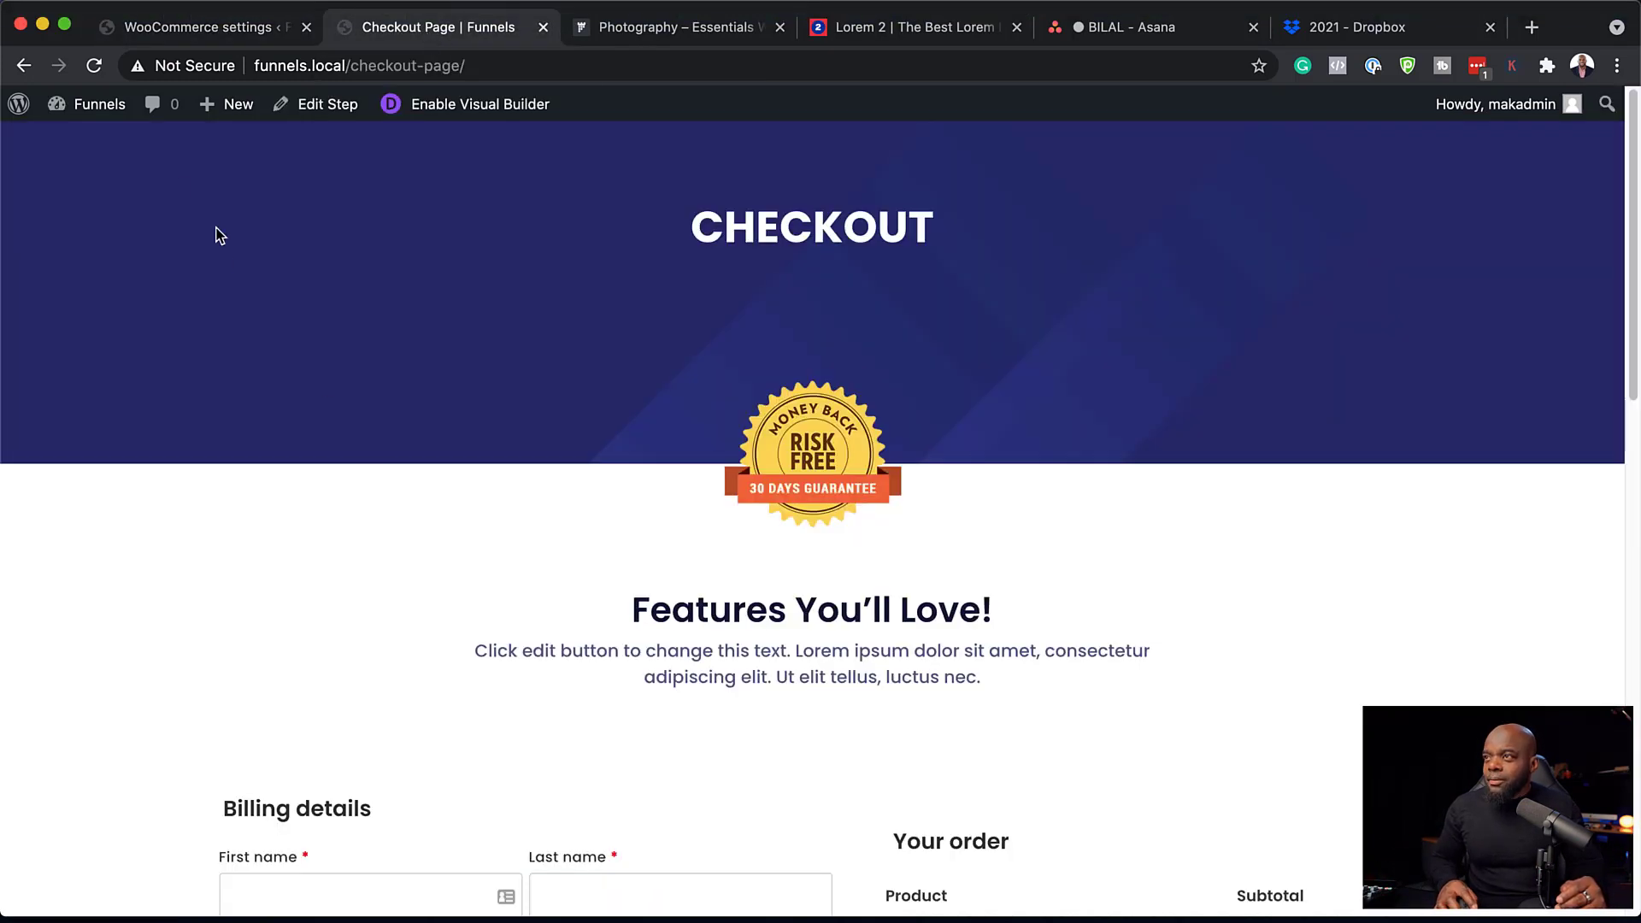
mouse_move(100, 105)
click(100, 145)
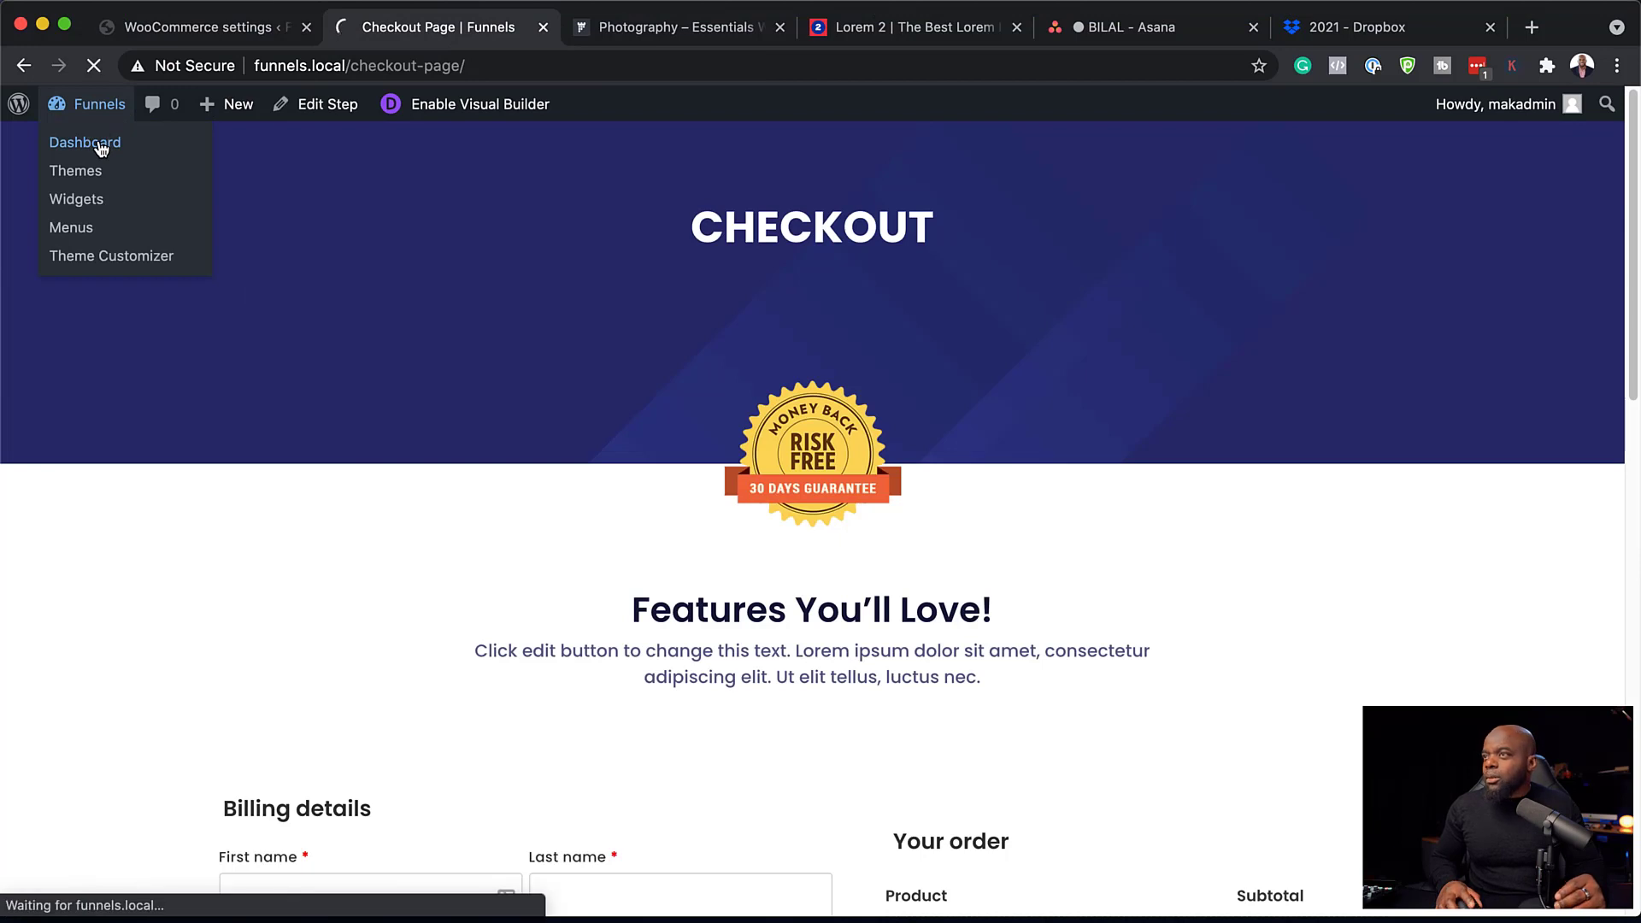
mouse_move(109, 579)
click(214, 612)
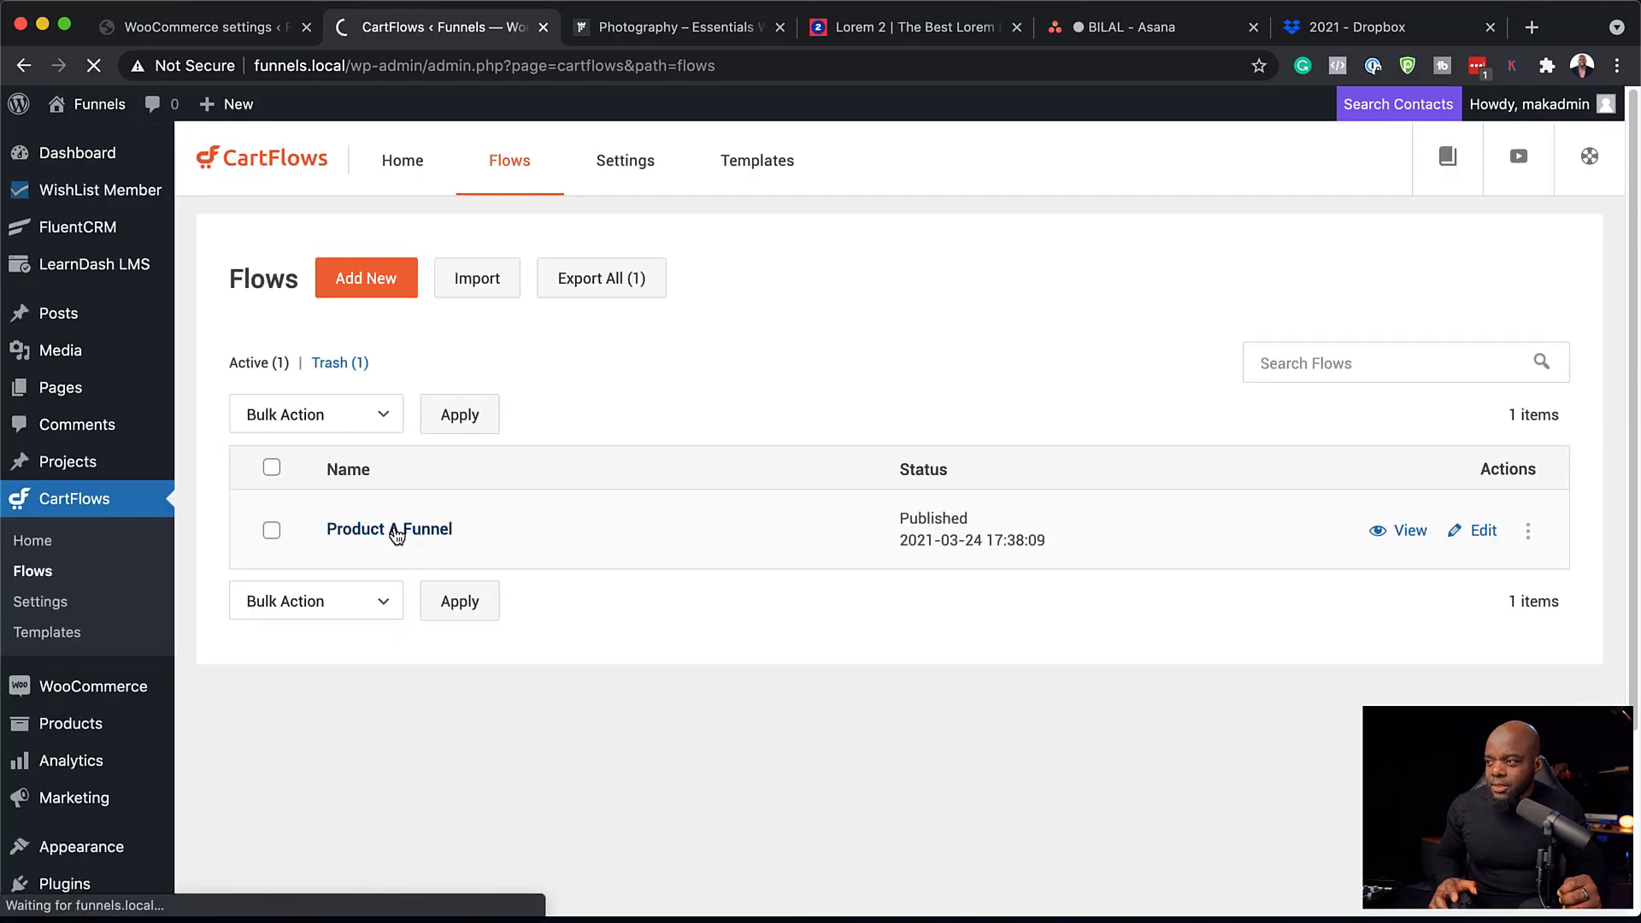
click(397, 532)
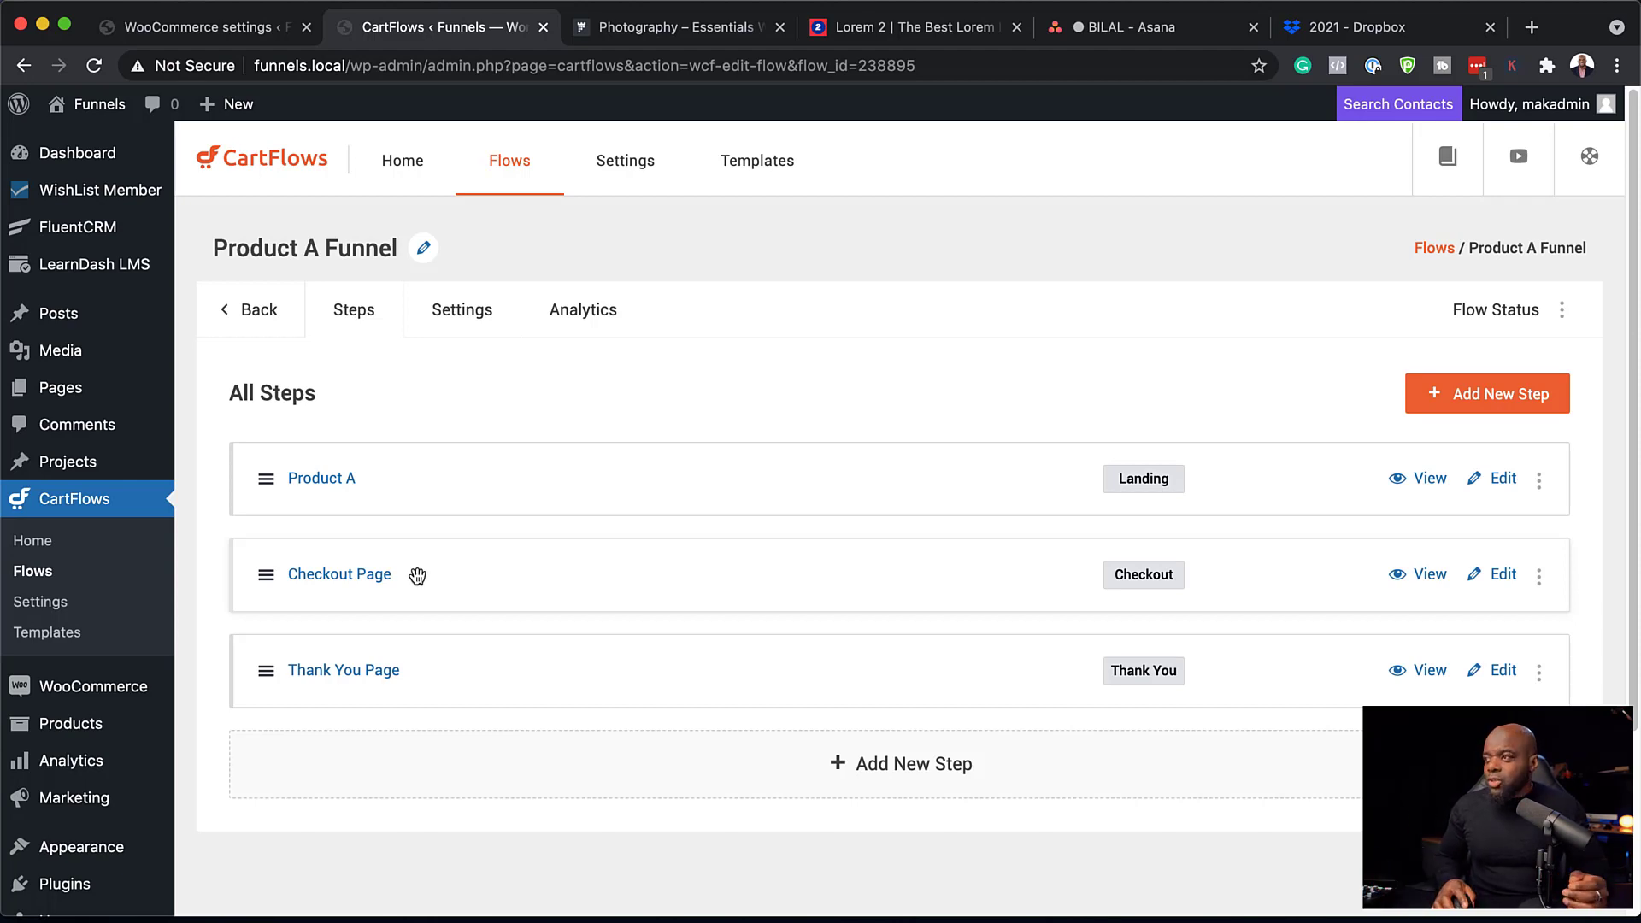
click(484, 311)
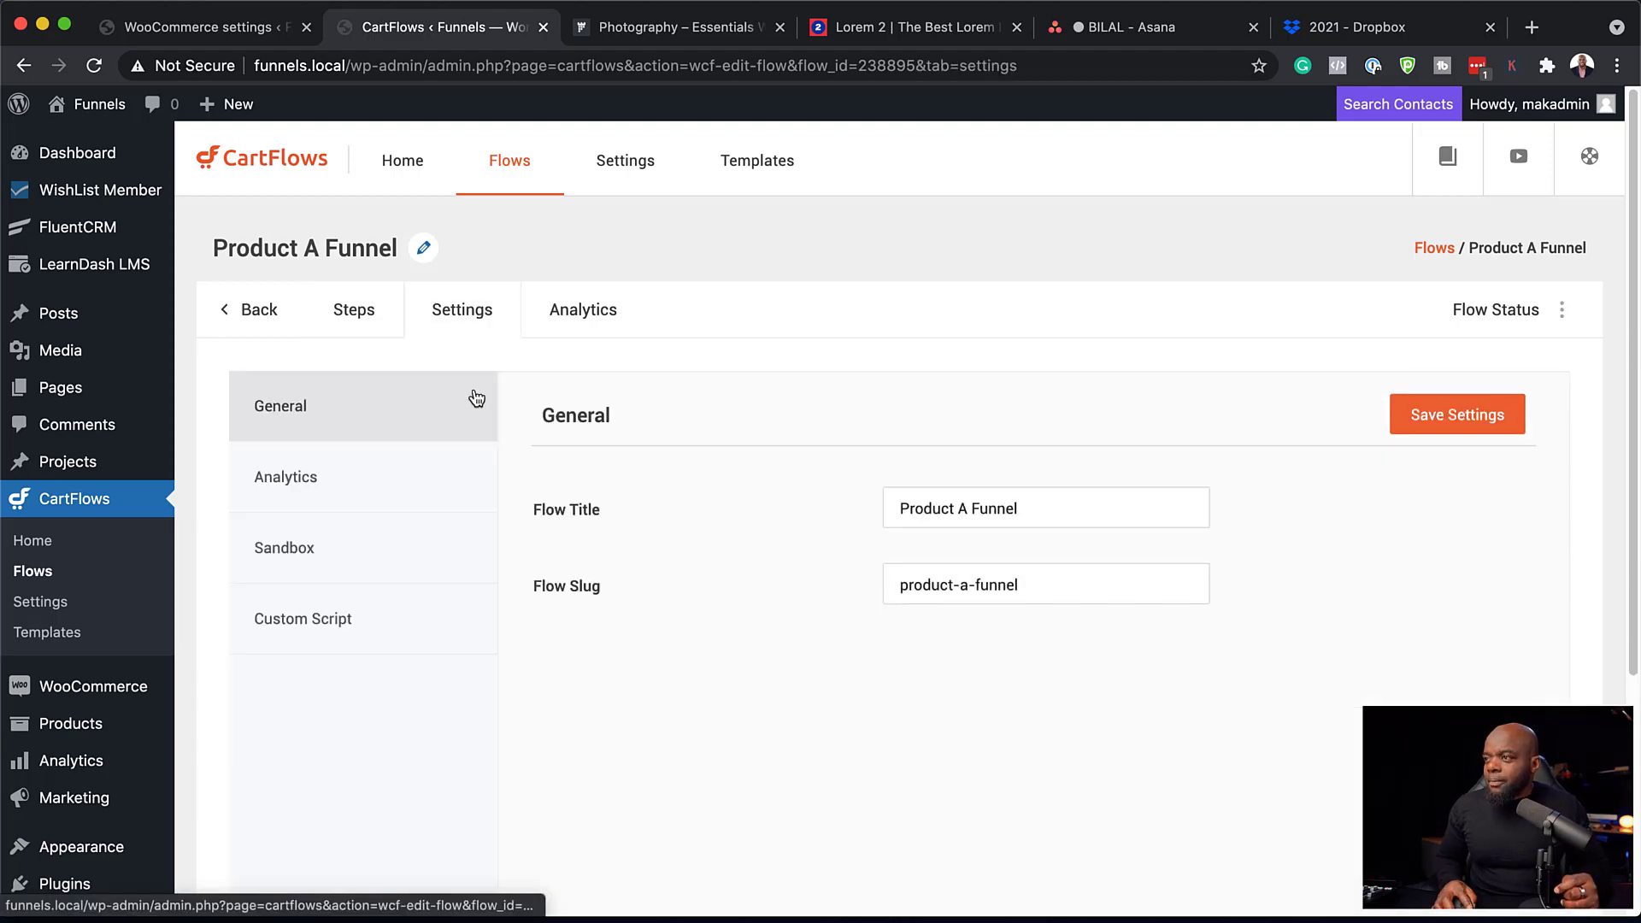
click(365, 324)
click(1506, 588)
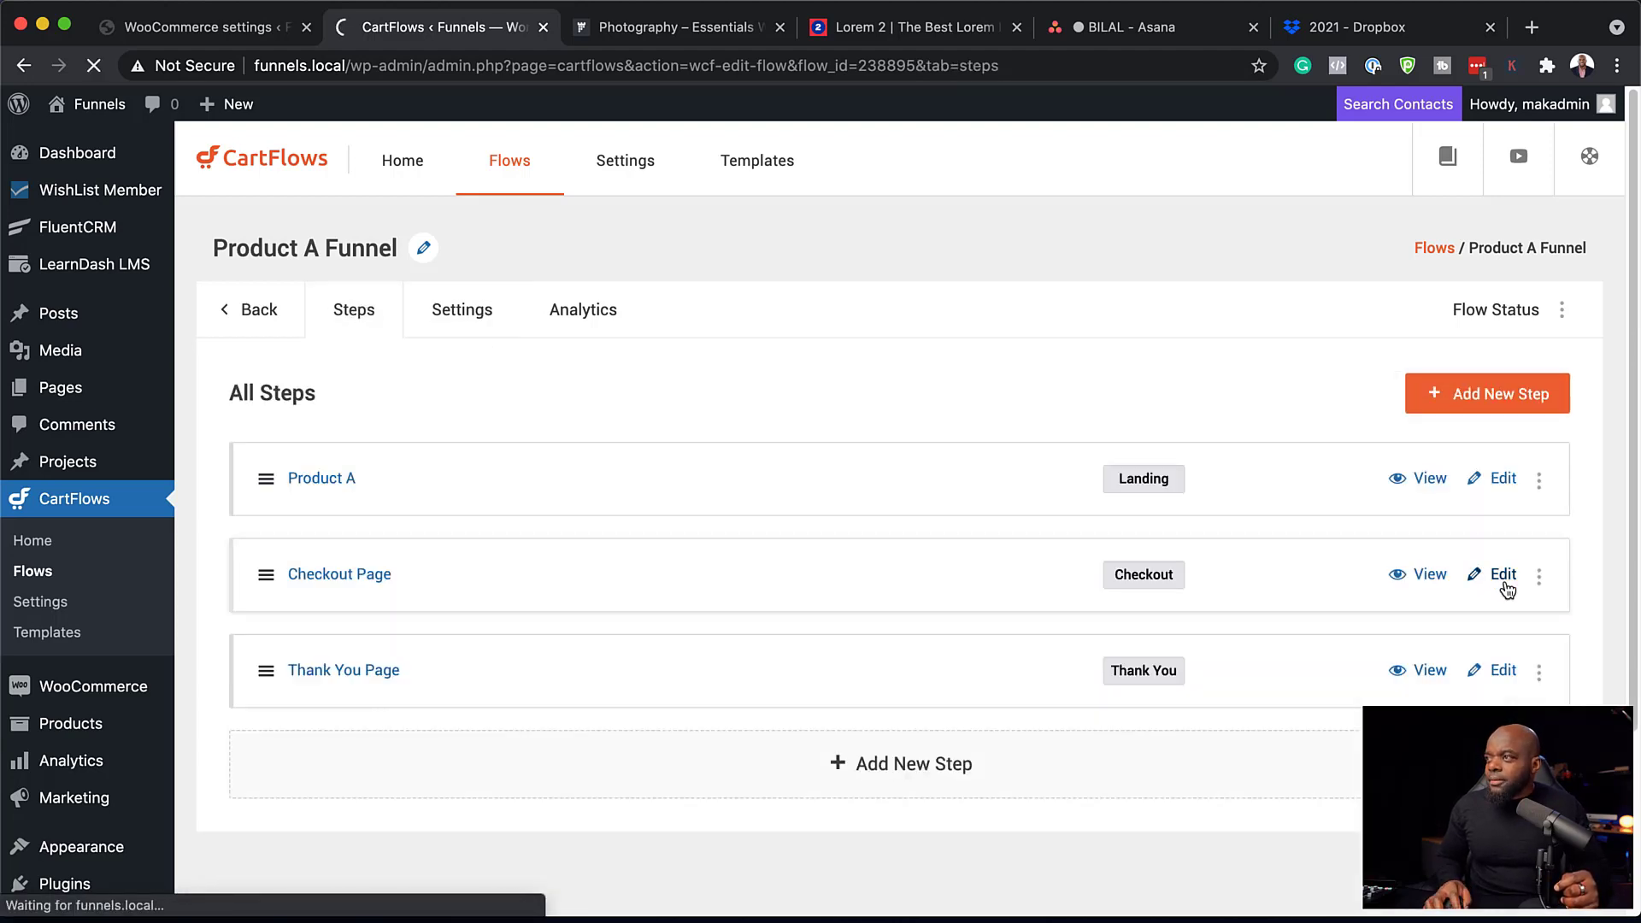
Enable the Checkout Offer on the Checkout Page with Product B as the offered product.
click(791, 325)
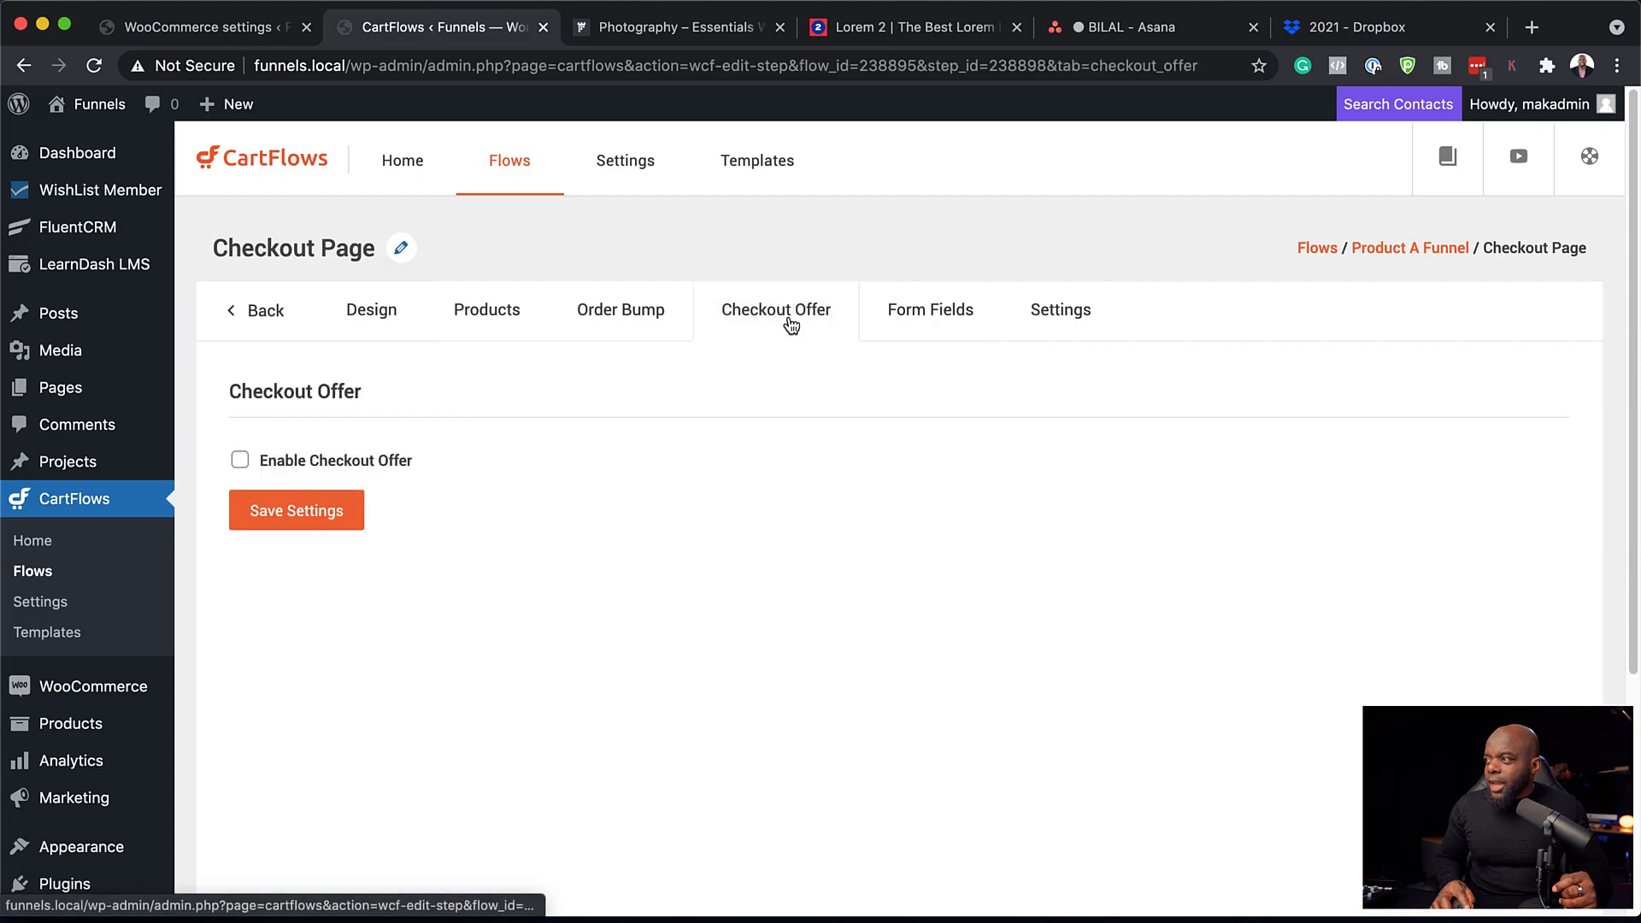
click(240, 461)
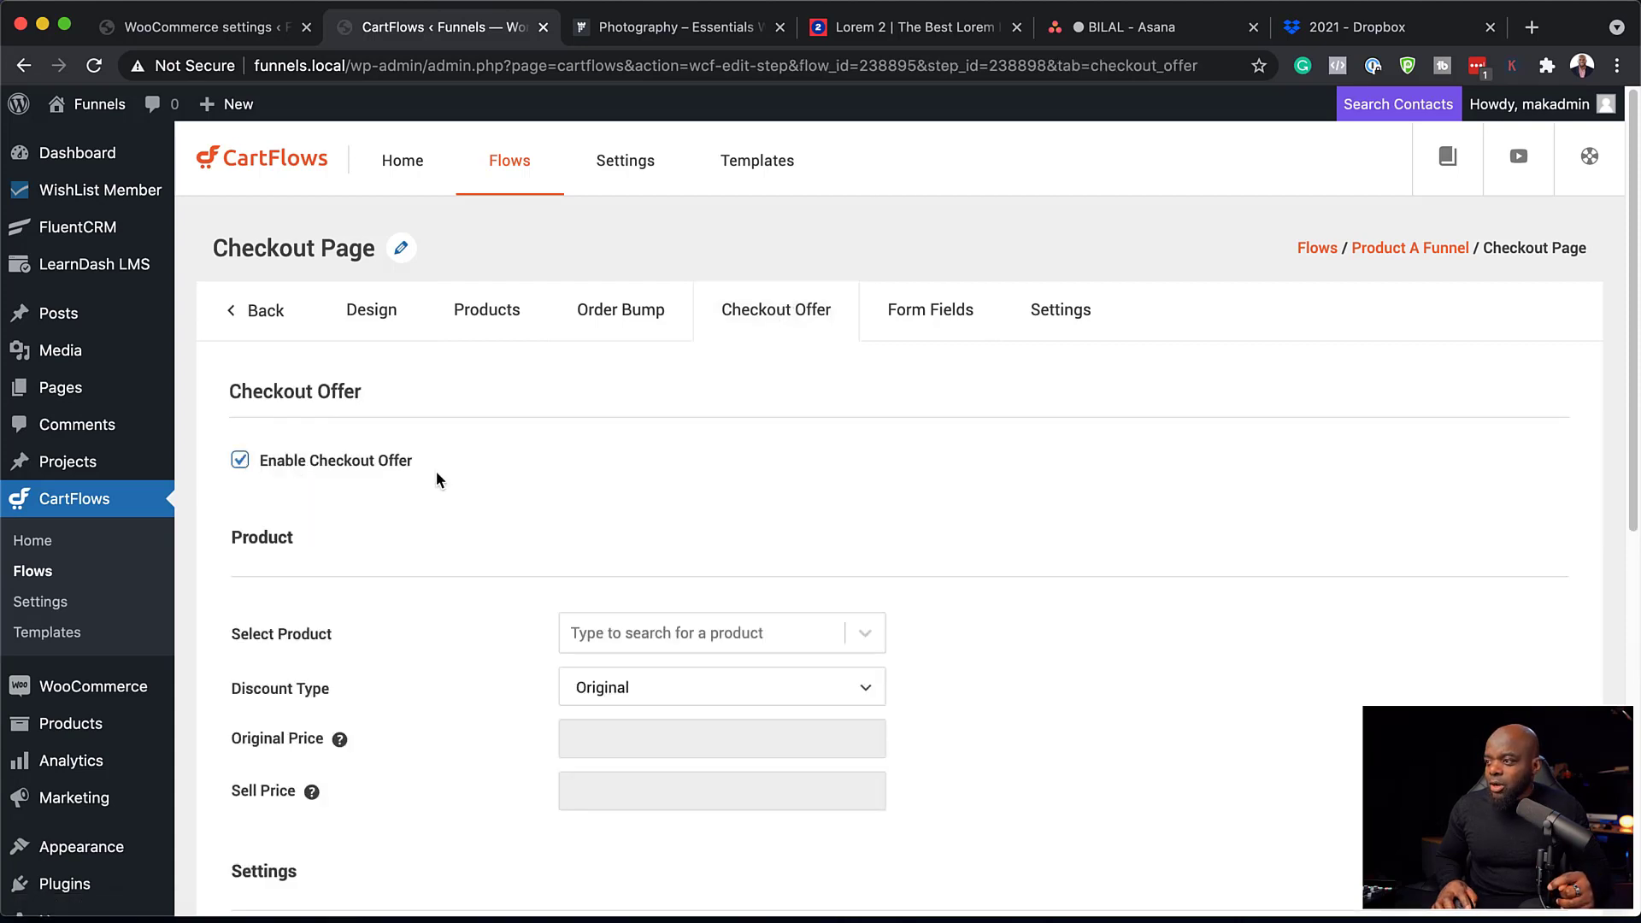
click(664, 632)
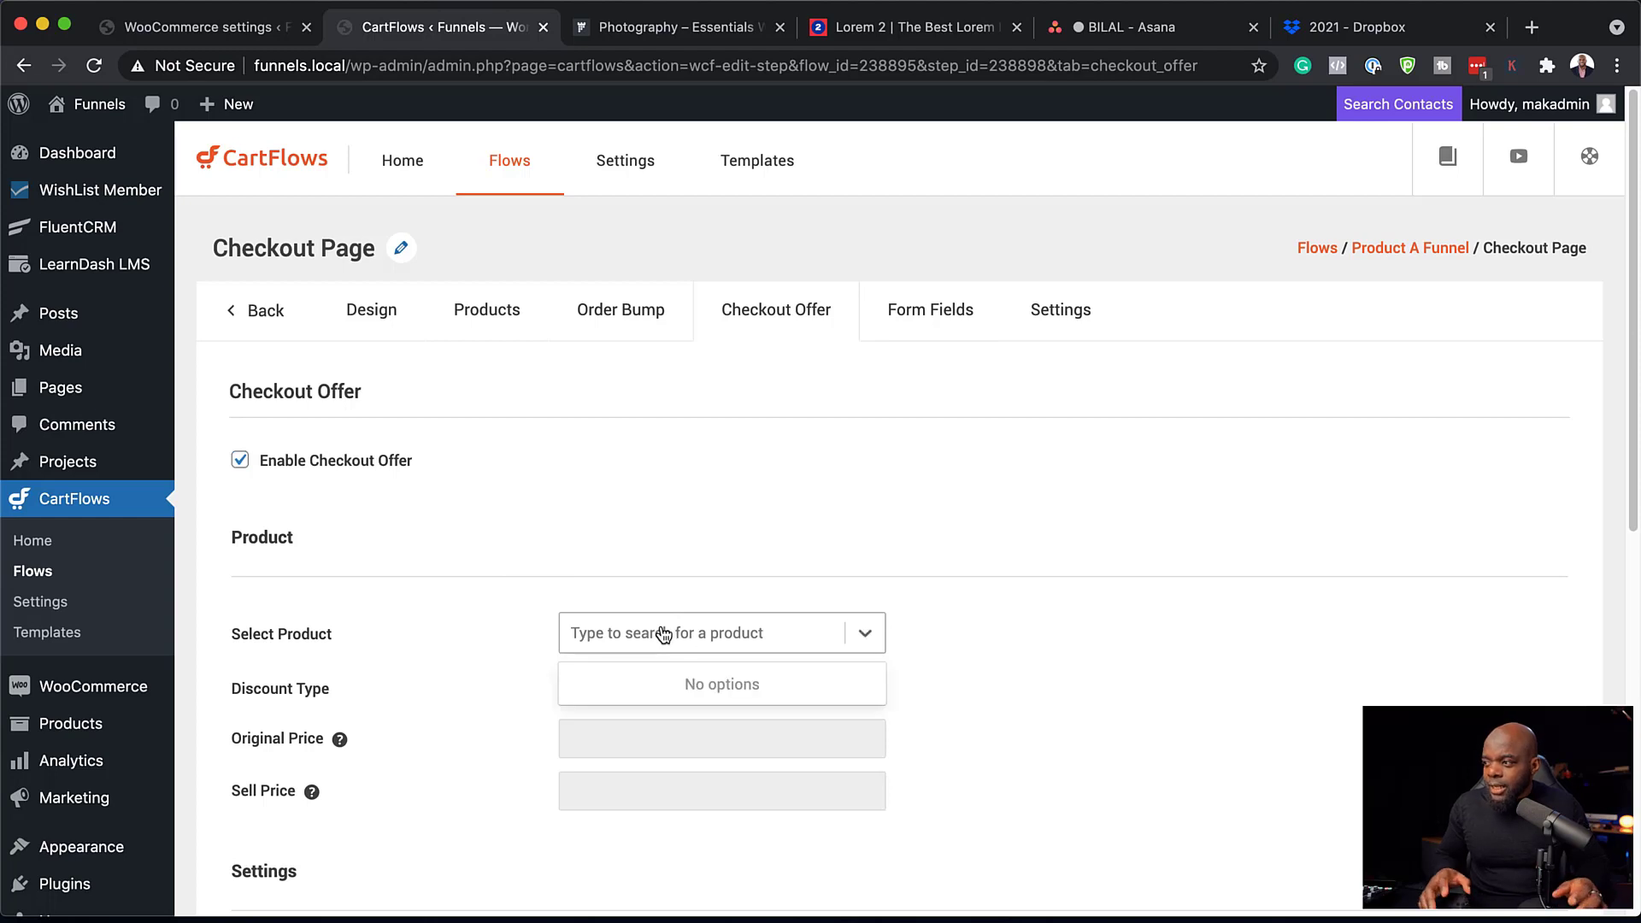
text(pro)
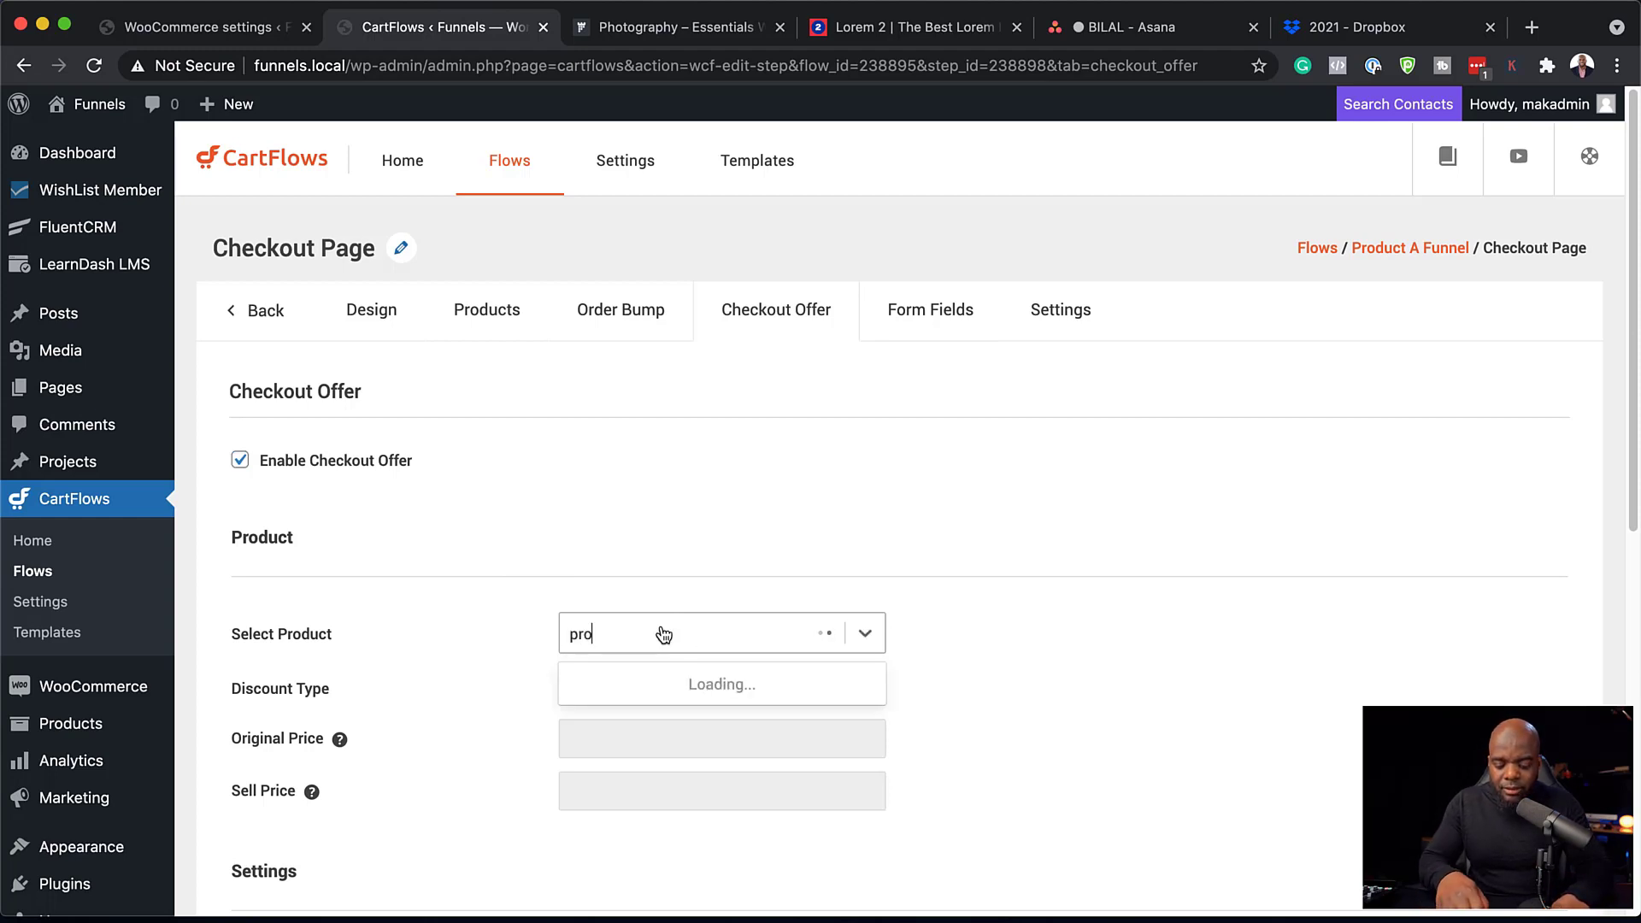
text(duct)
click(630, 718)
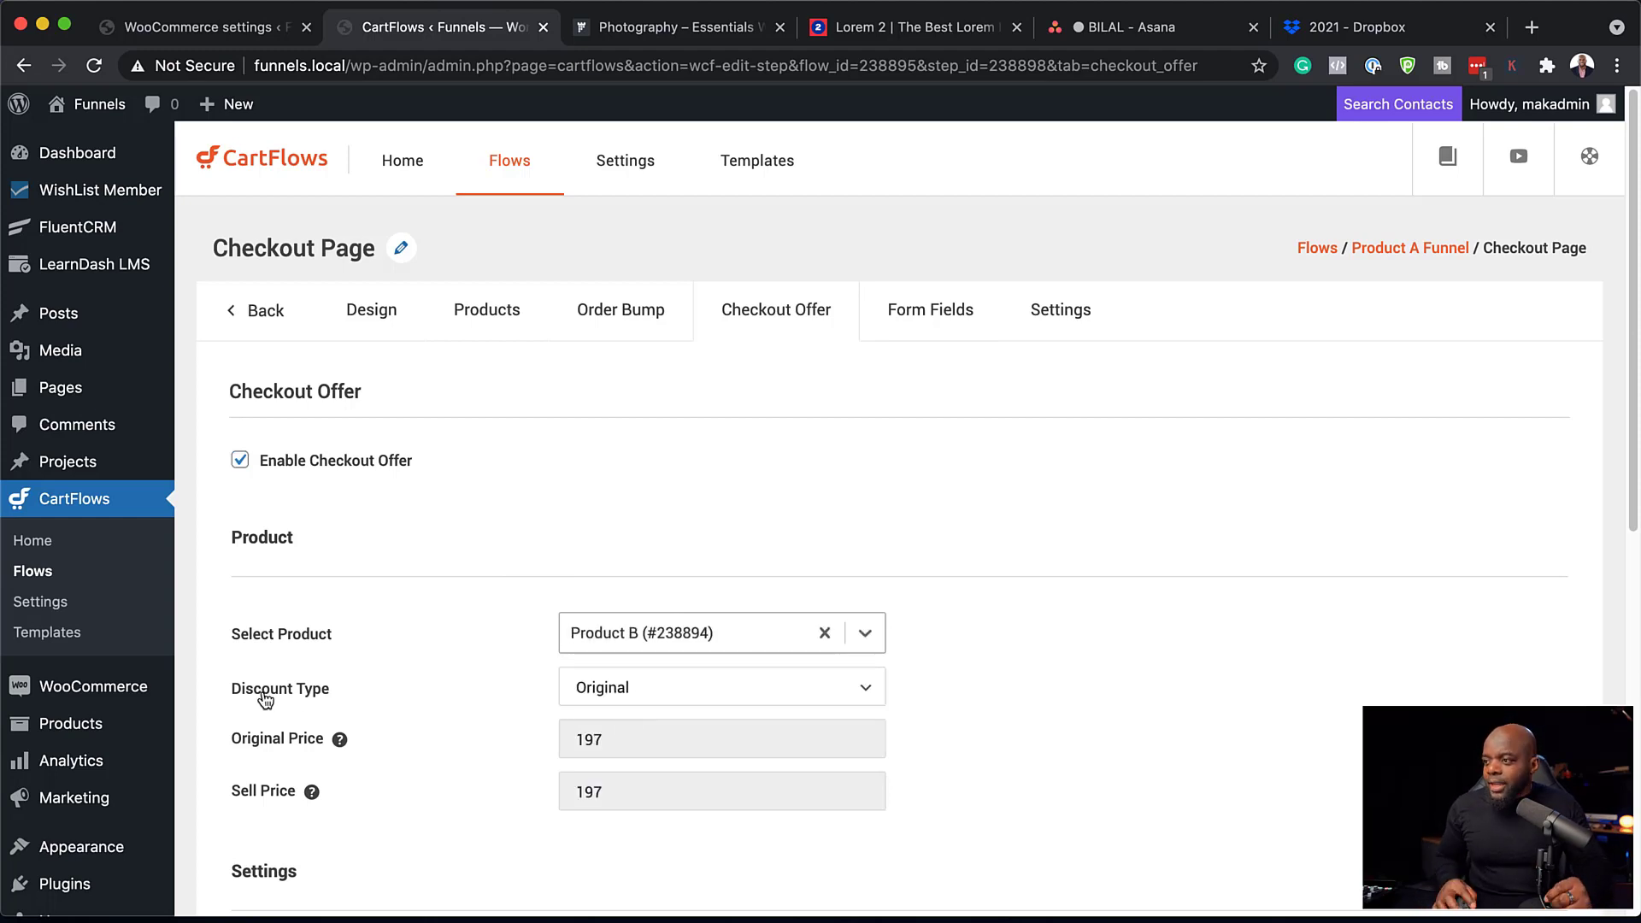
Give the offer a 20% percentage discount (197 to 157.6) and save the settings.
click(640, 694)
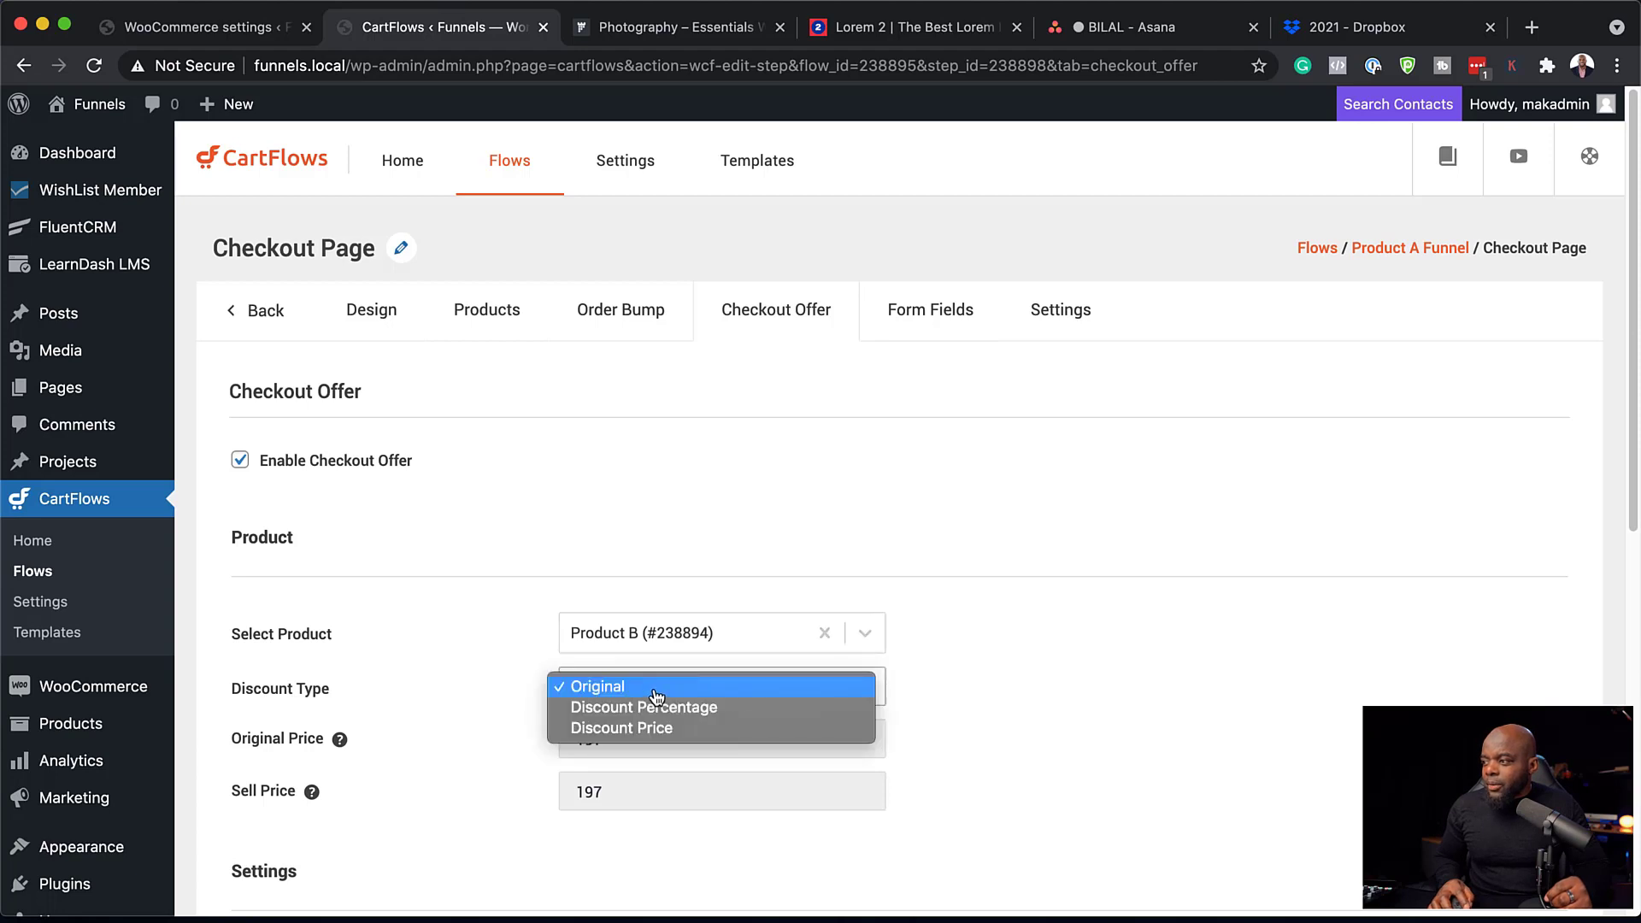
click(763, 717)
click(631, 740)
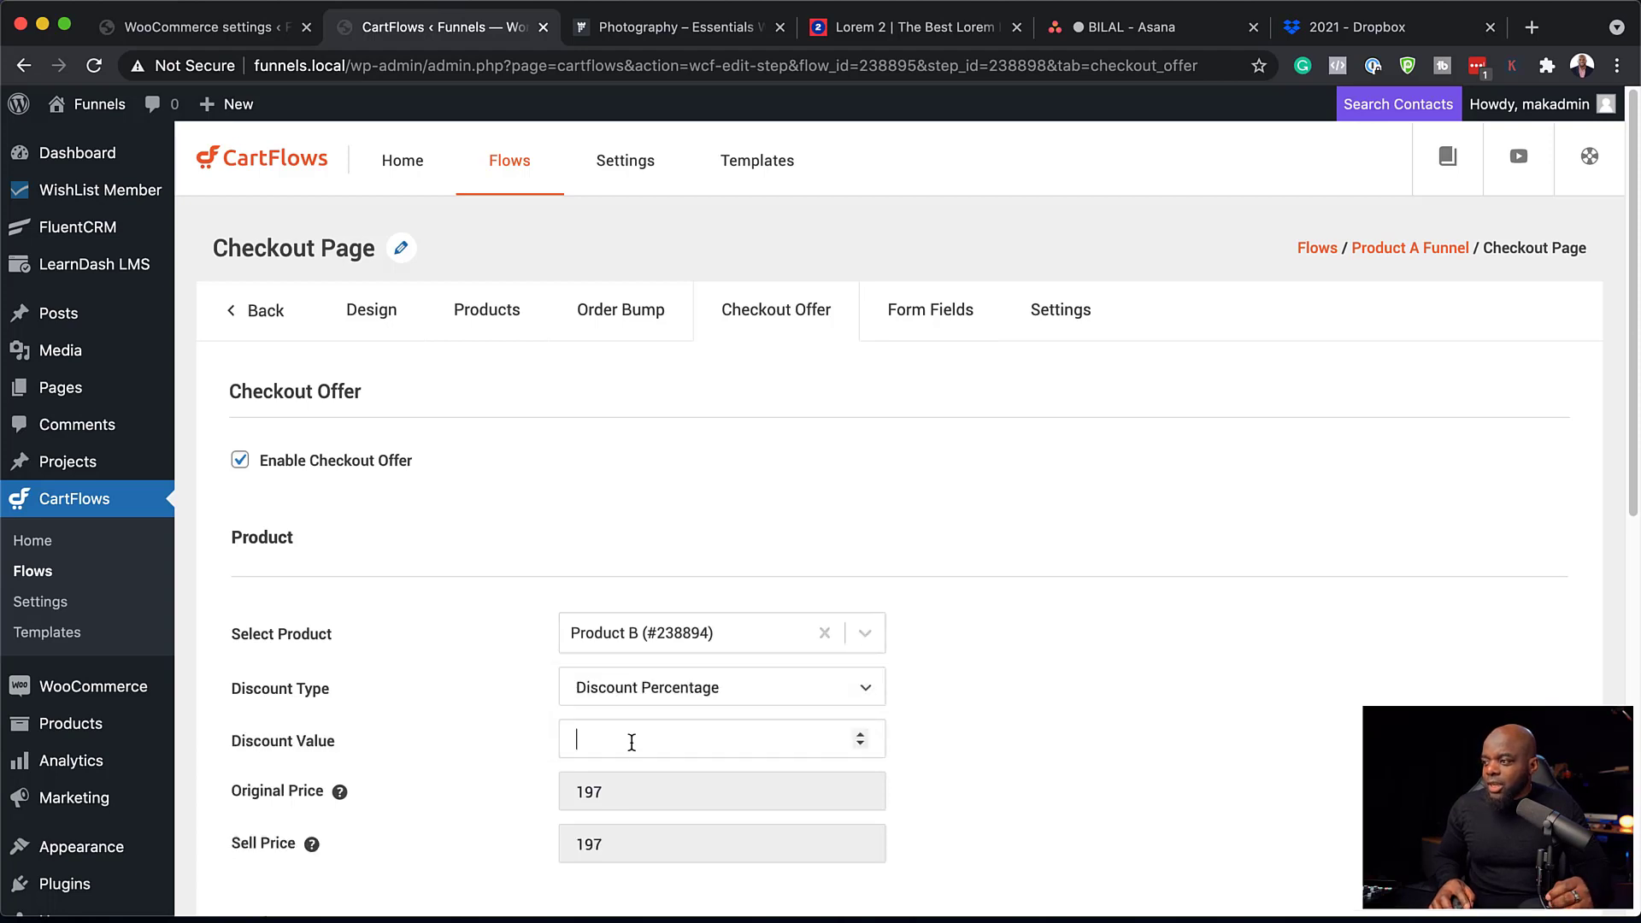
text(20)
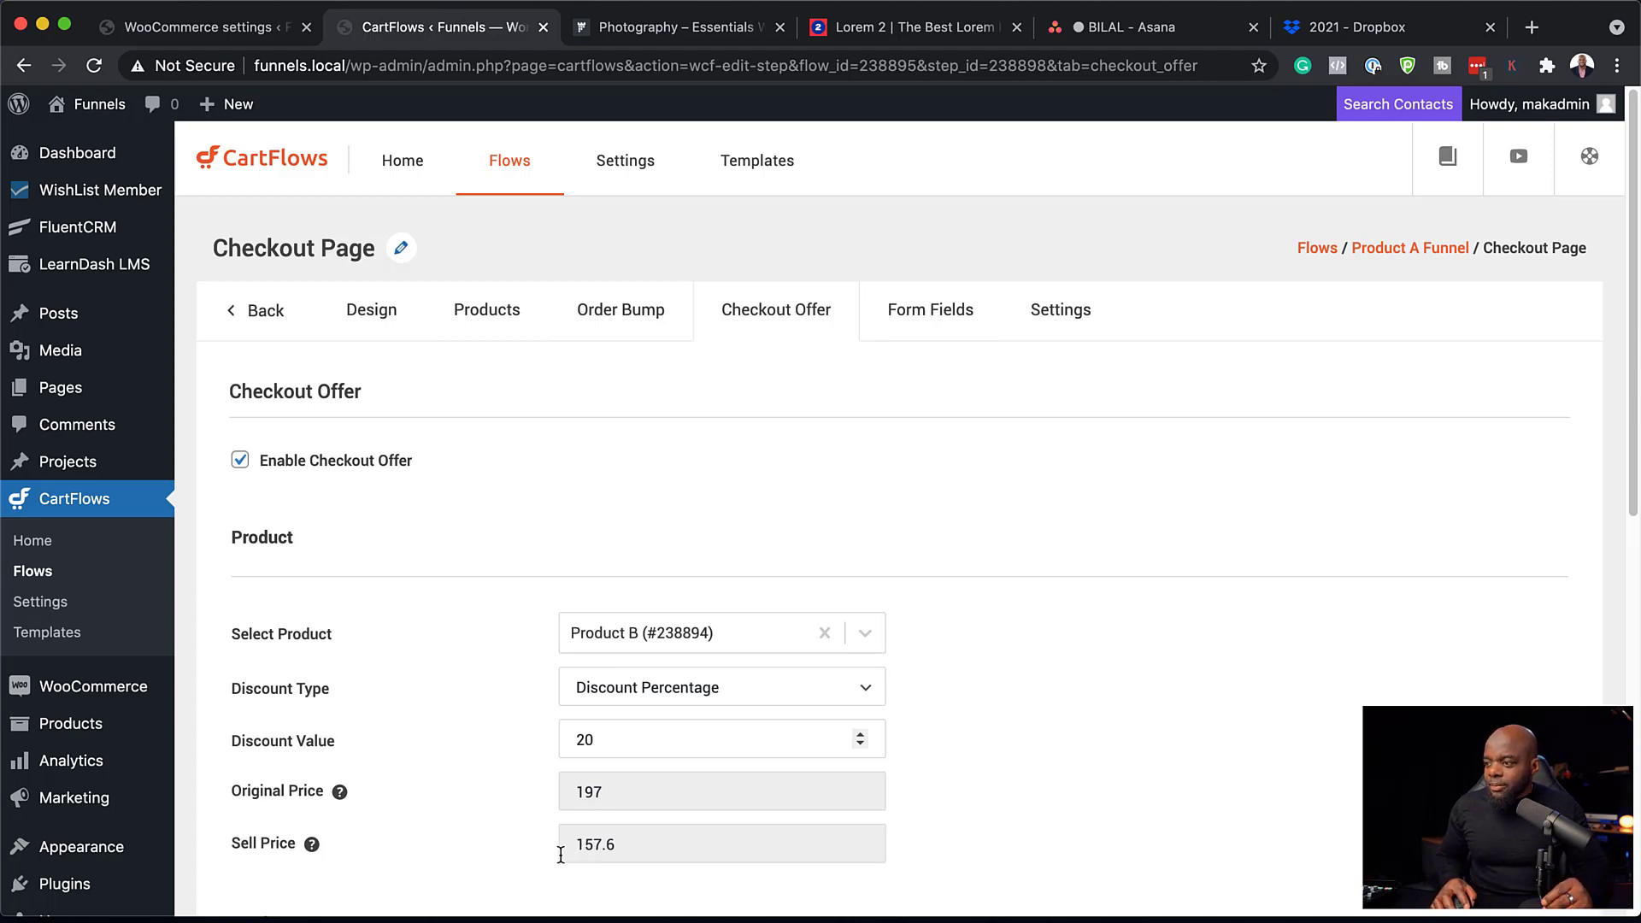
scroll(561, 855, down, 3)
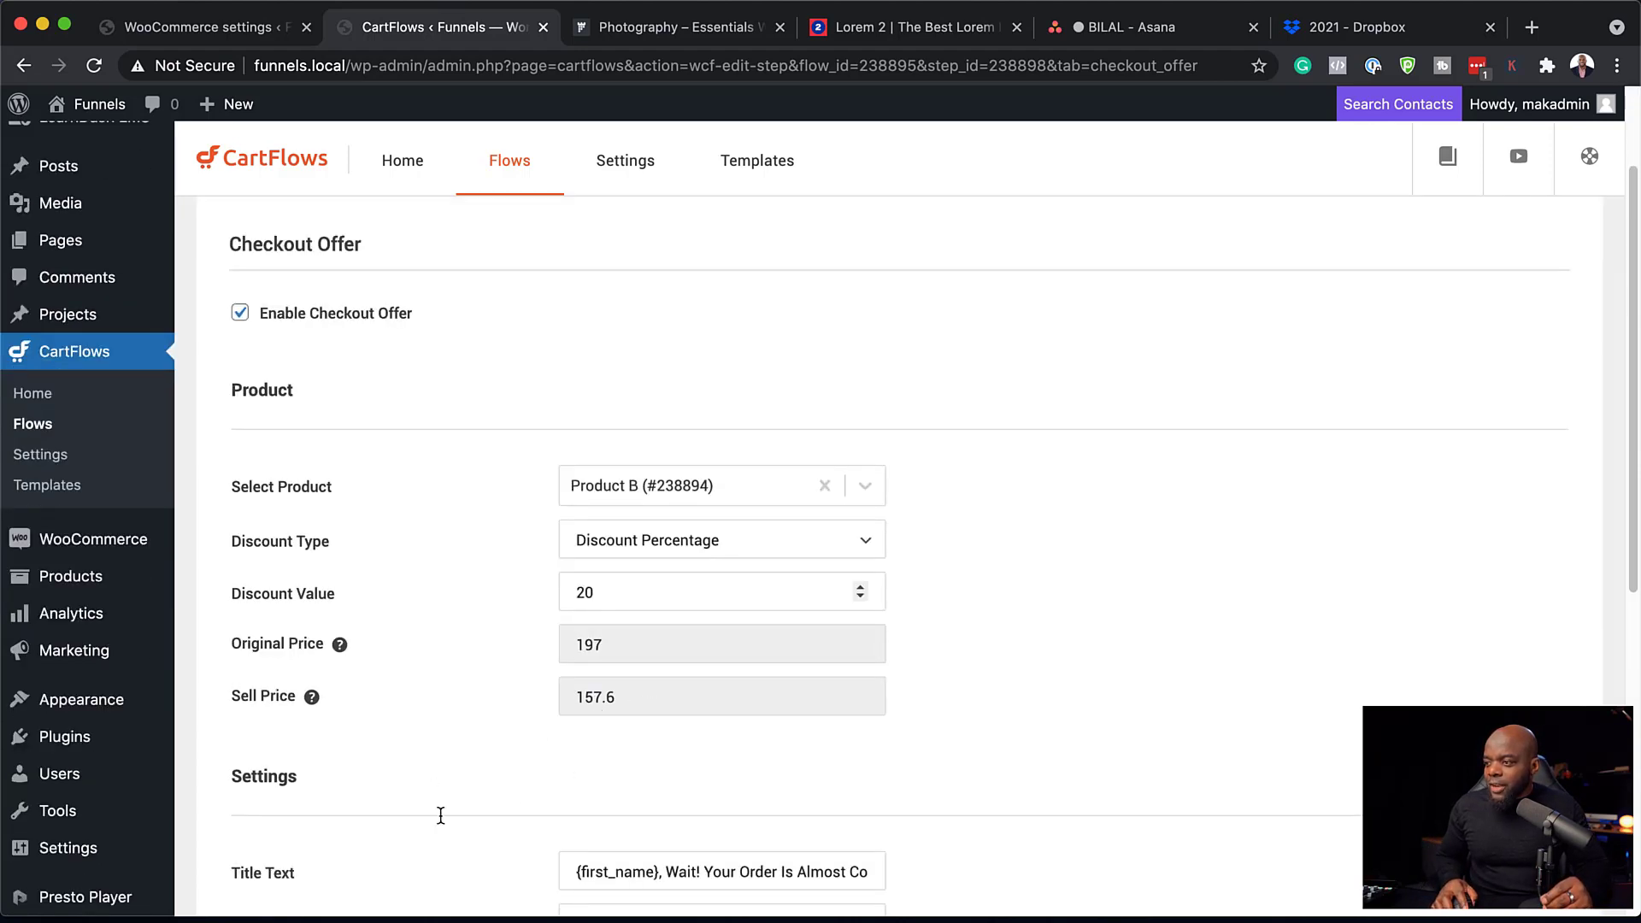
scroll(441, 815, down, 4)
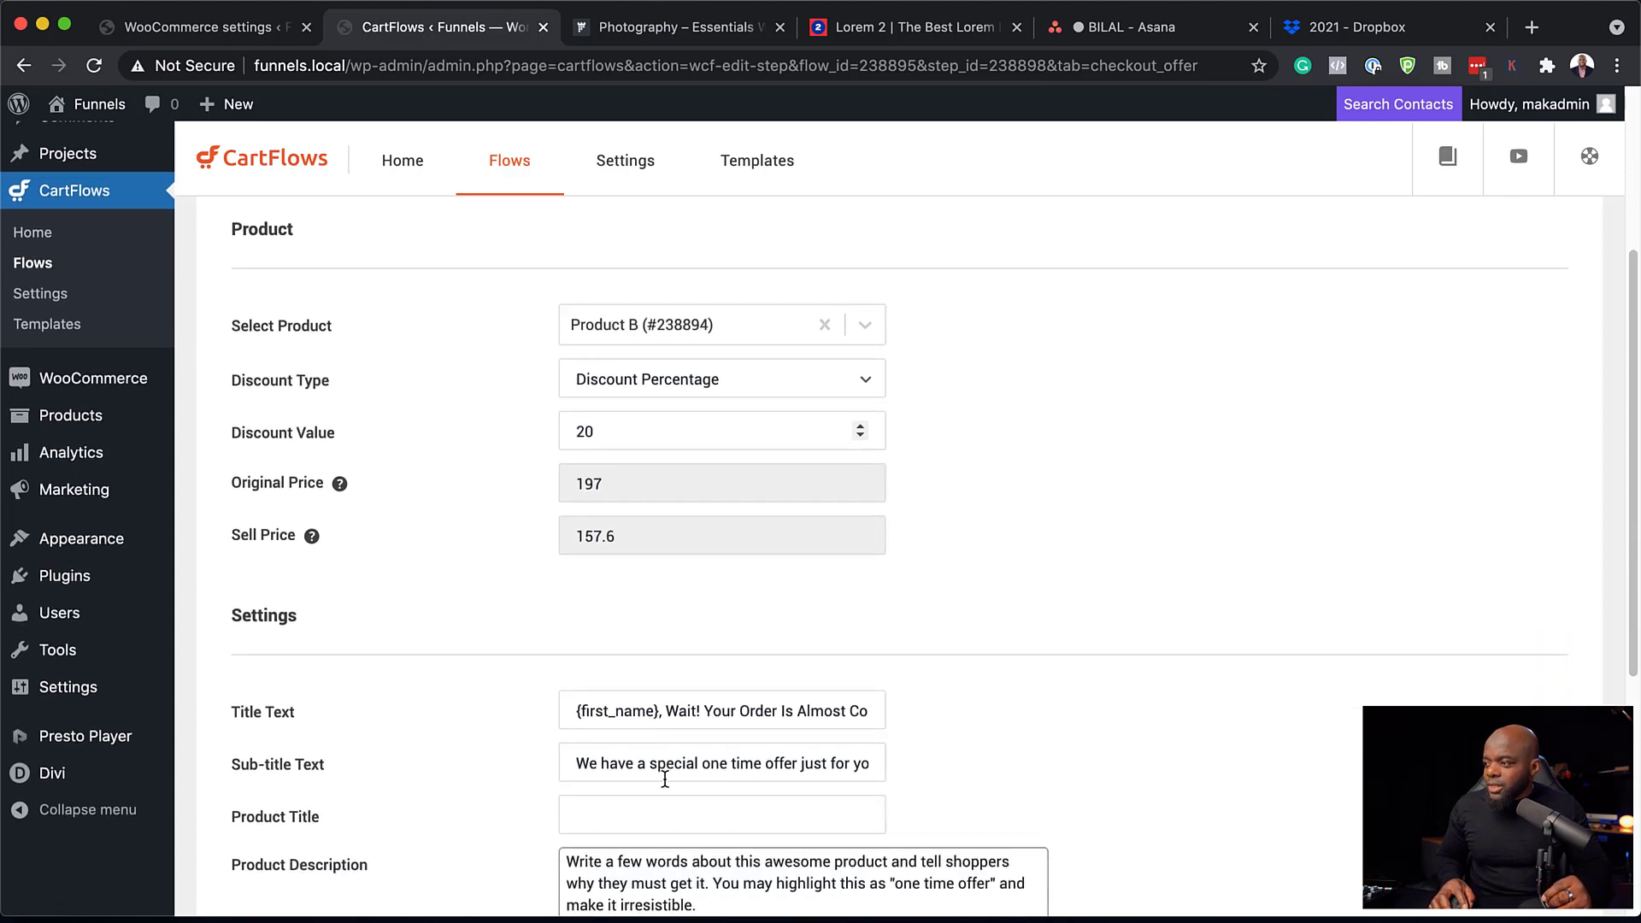
scroll(557, 825, down, 5)
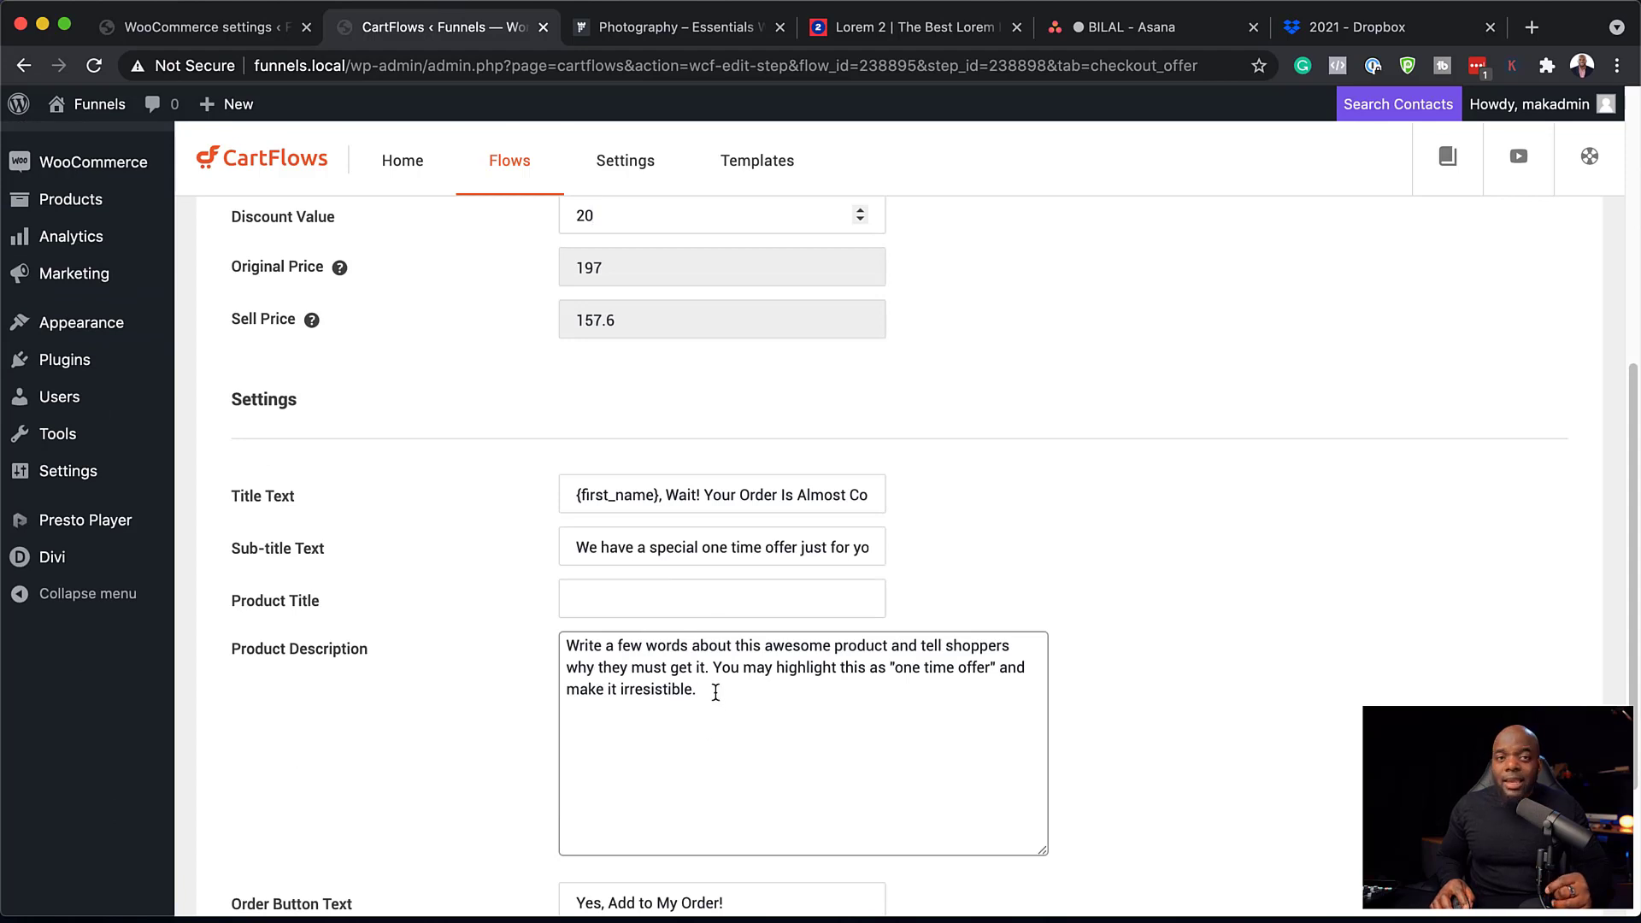
scroll(716, 693, down, 5)
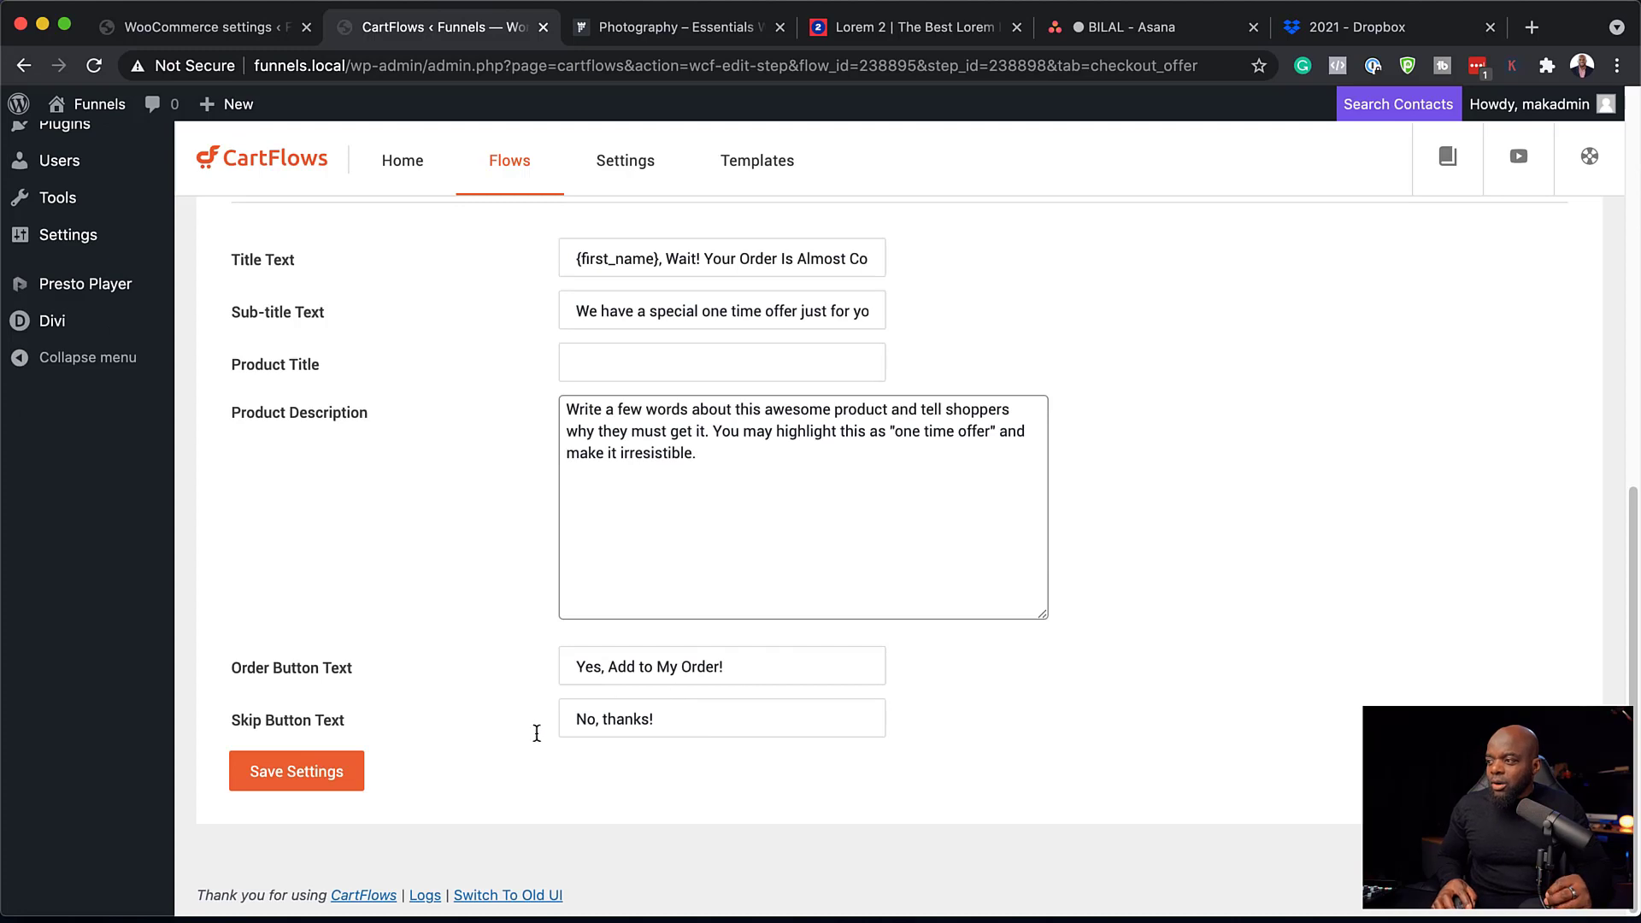
click(333, 782)
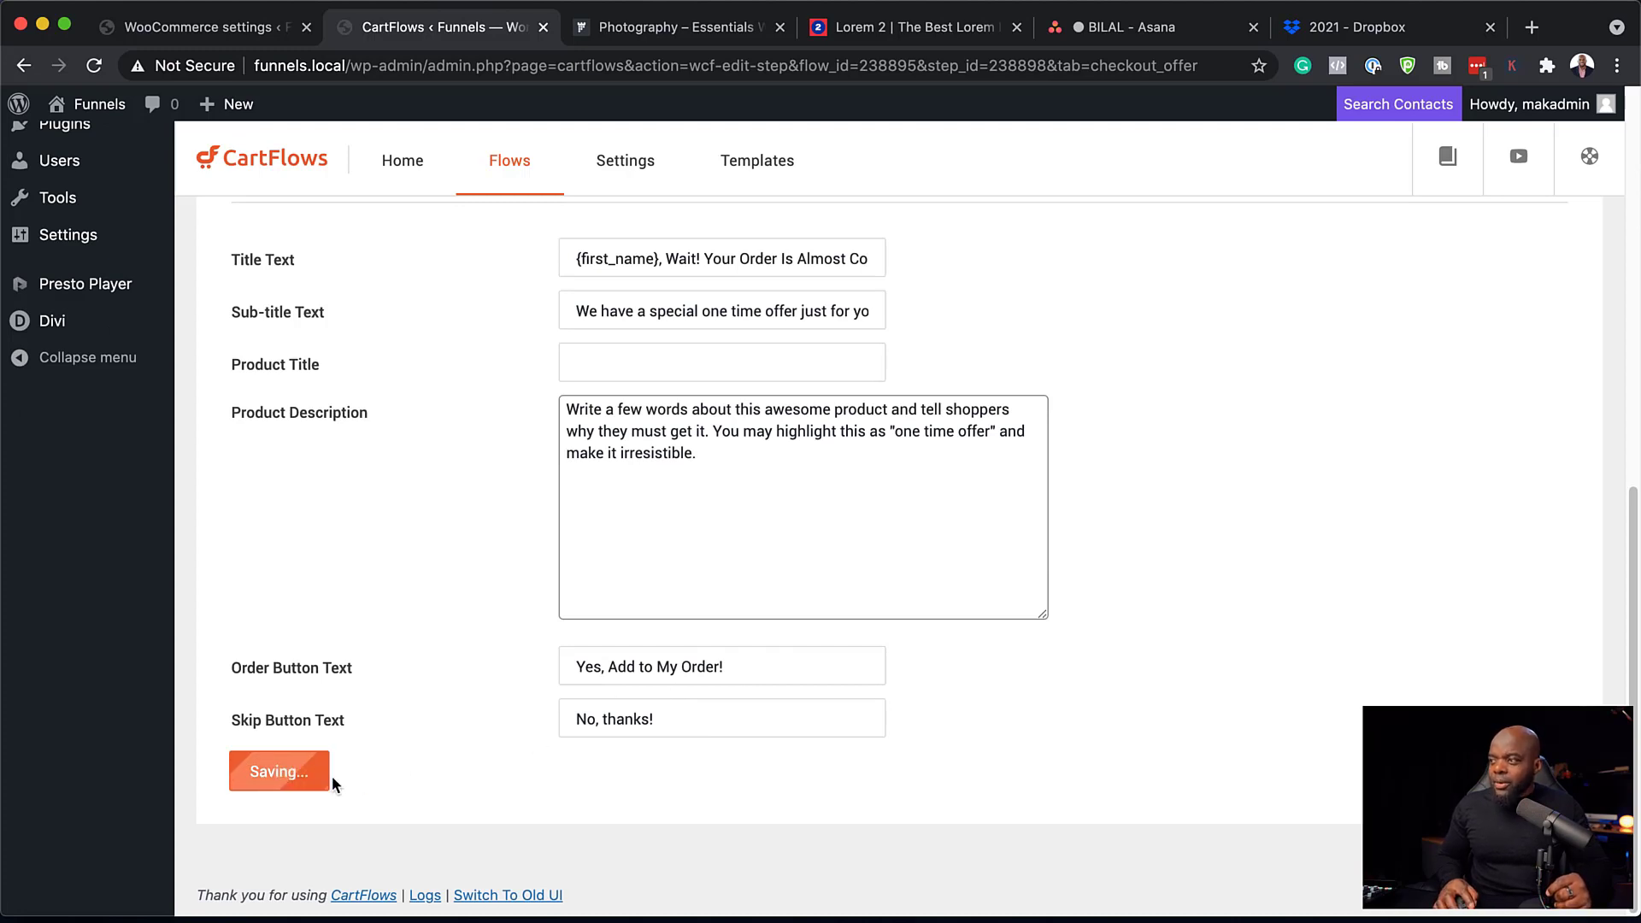
Start the funnel with Get Started and submit the checkout via Proceed to PayPal.
scroll(460, 618, up, 10)
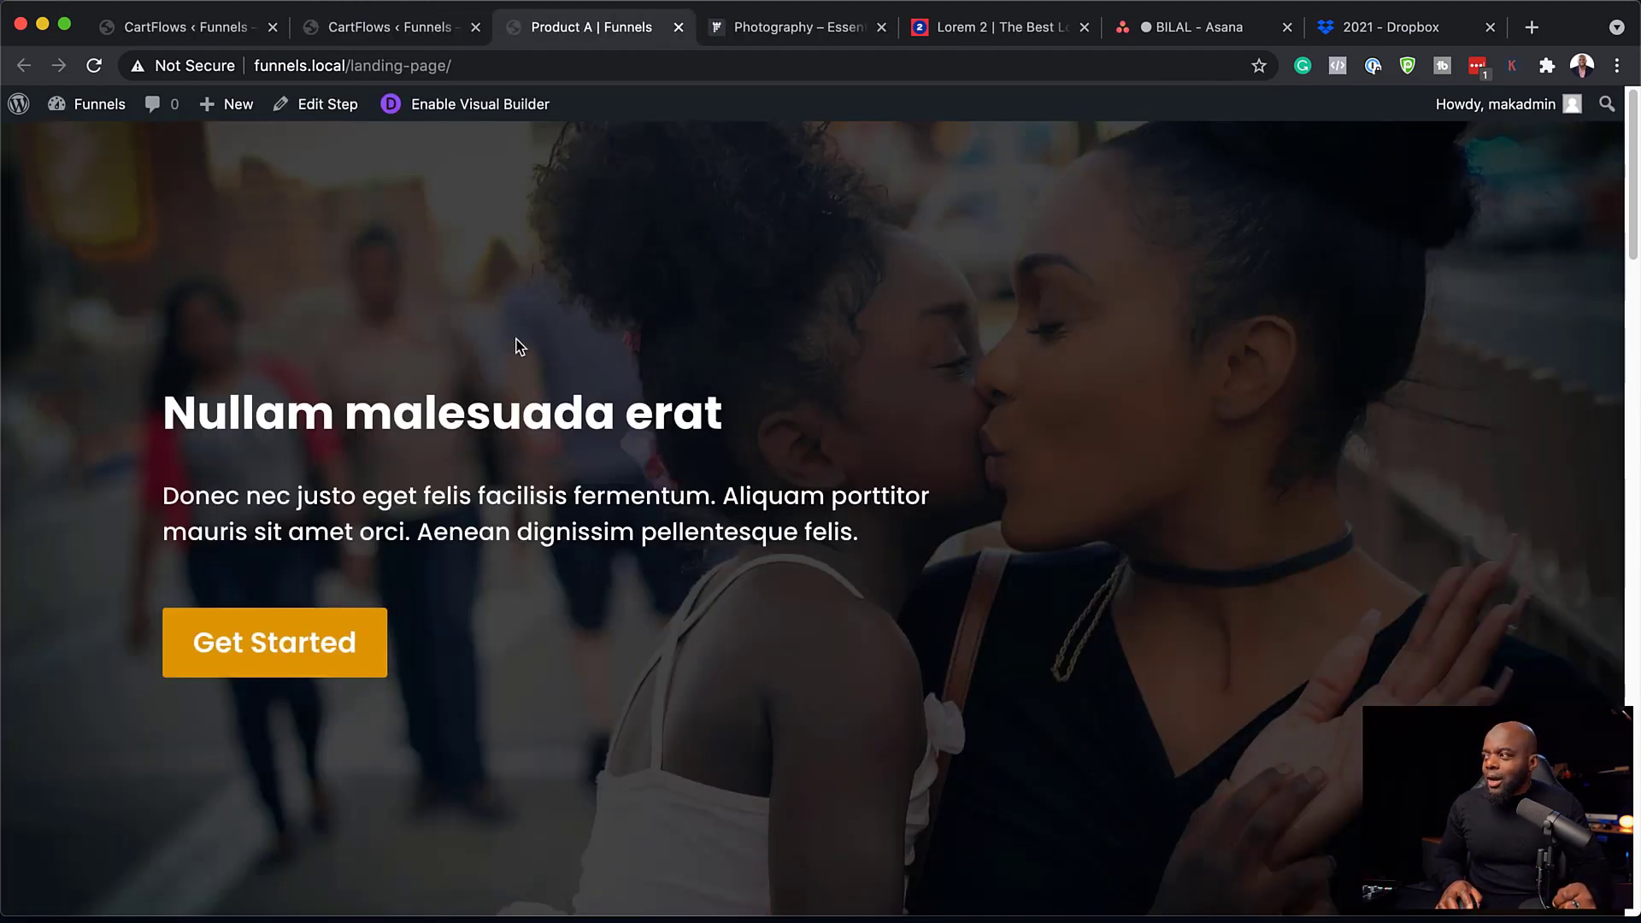
click(278, 648)
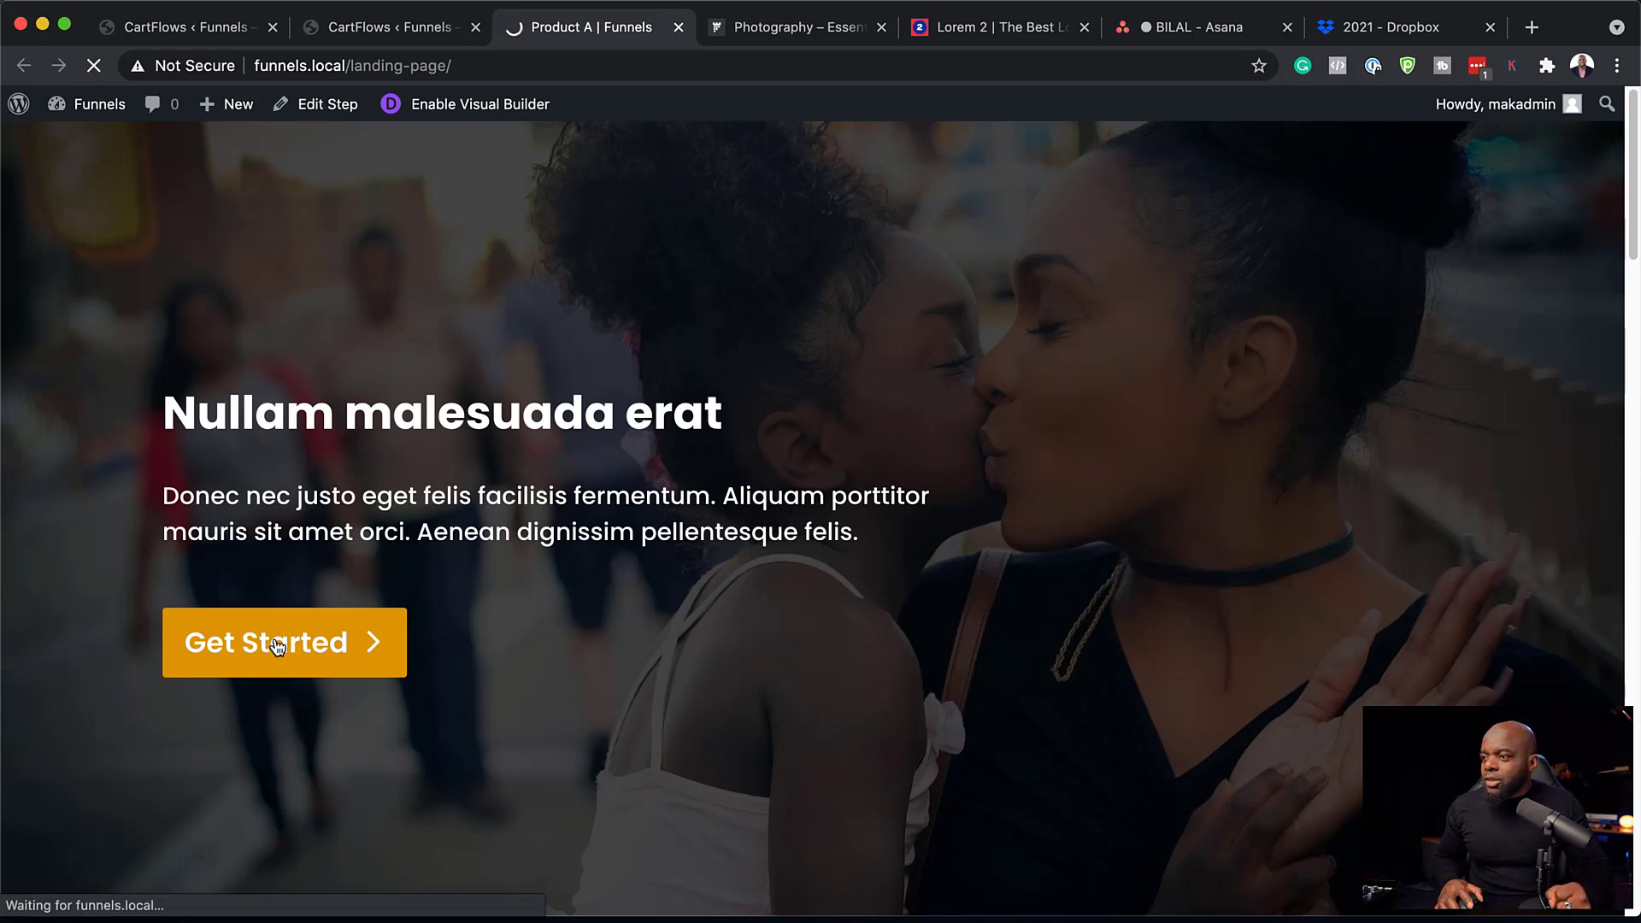
scroll(541, 617, down, 4)
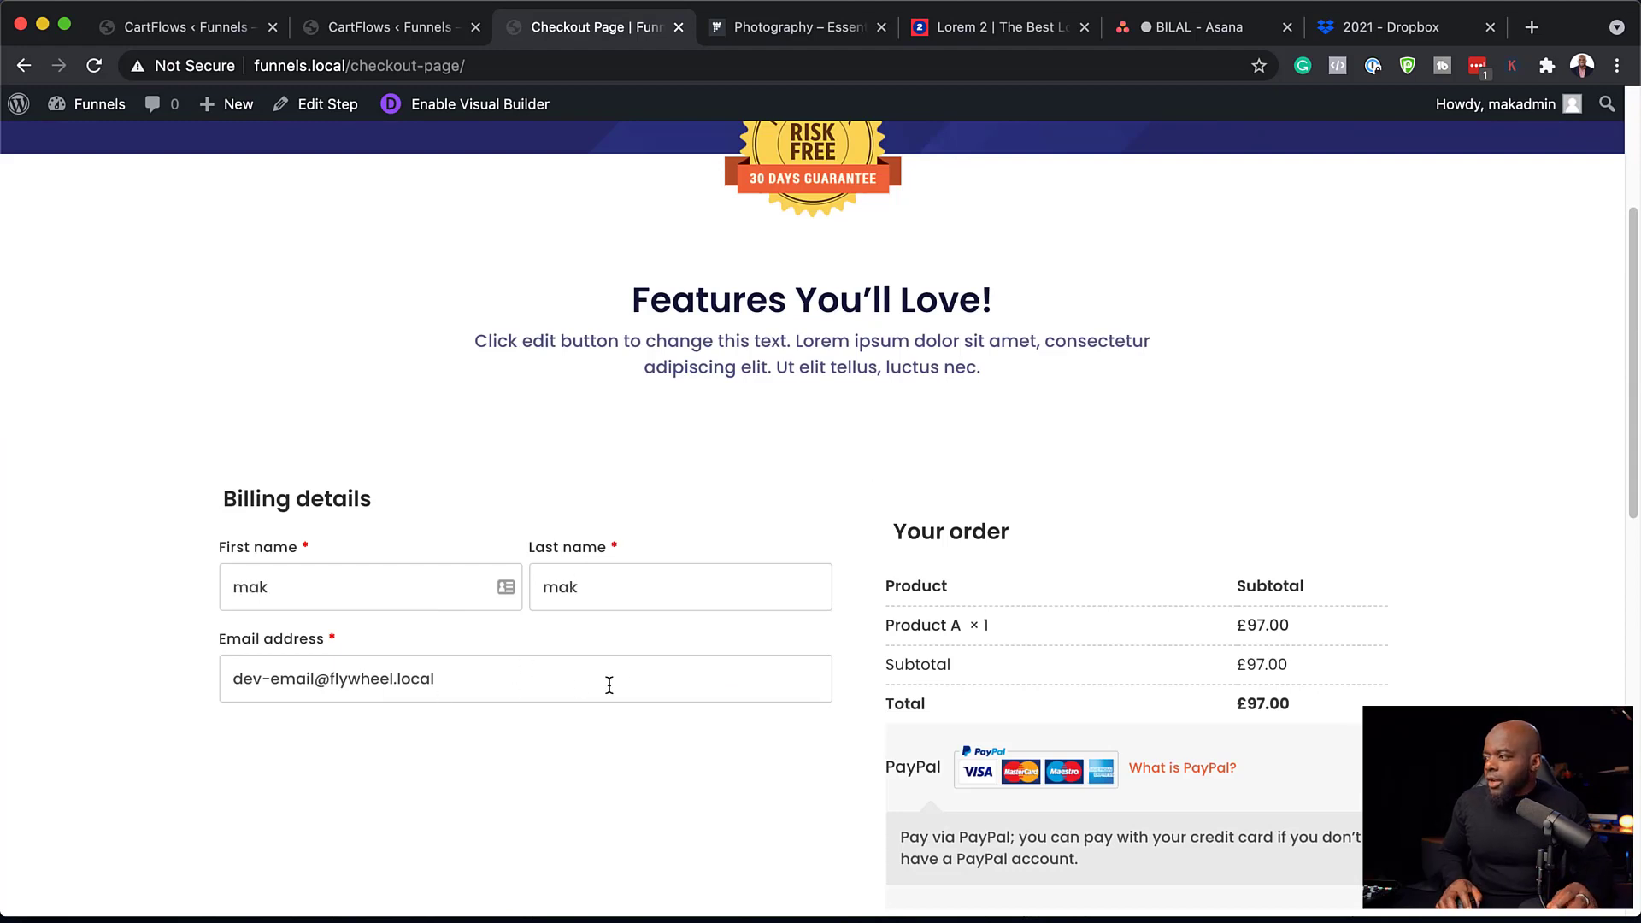
scroll(609, 685, down, 3)
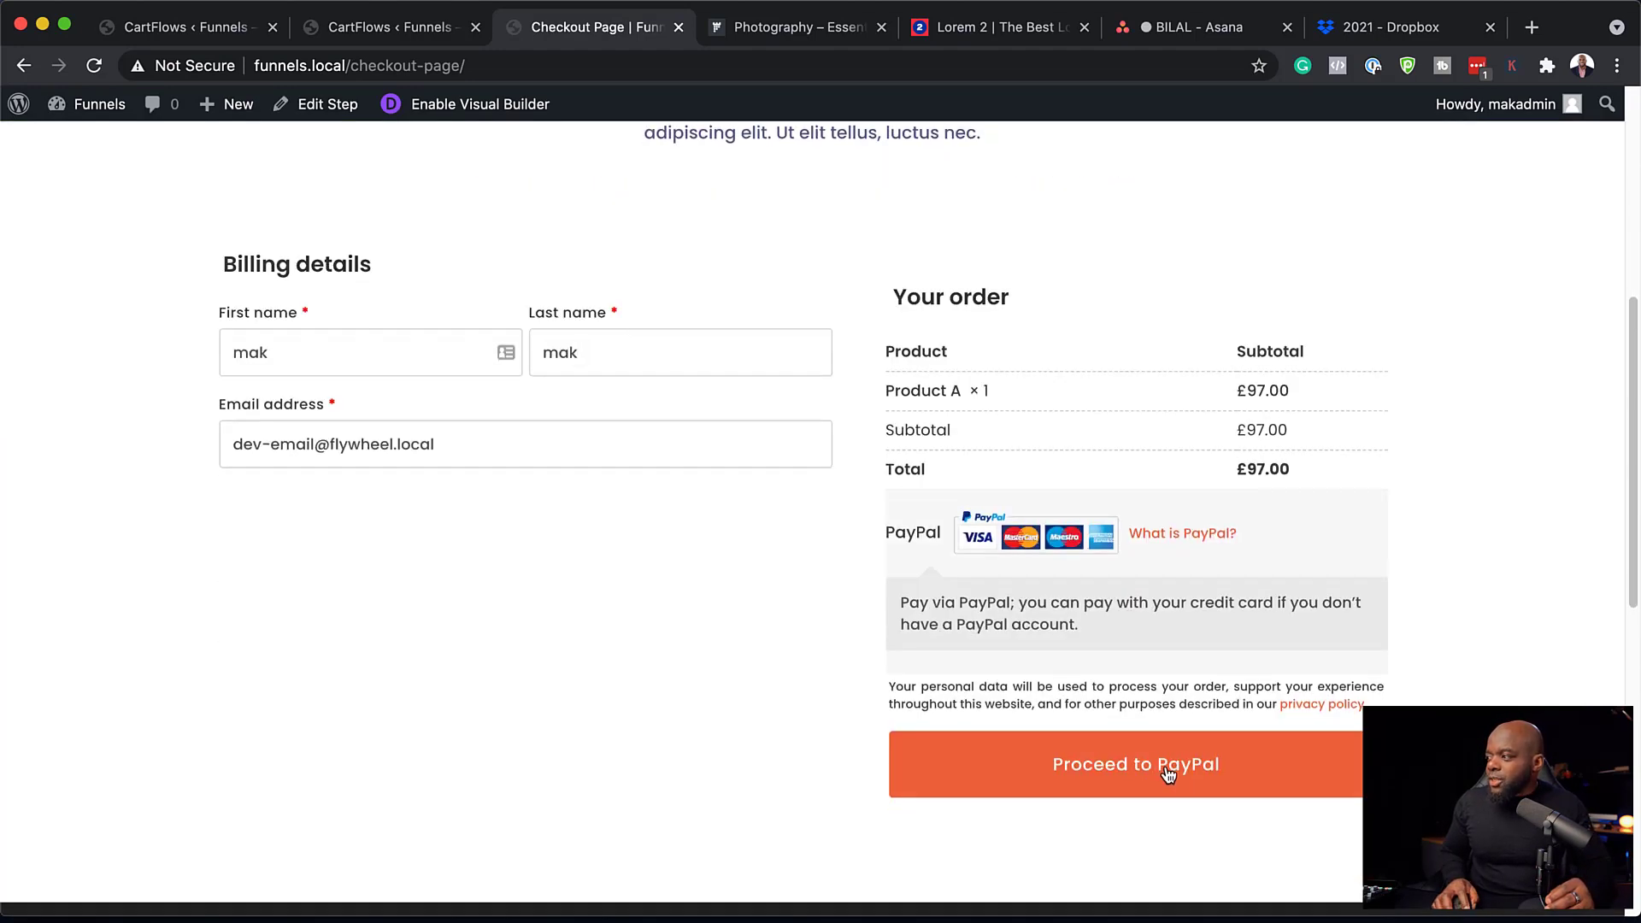
click(1168, 769)
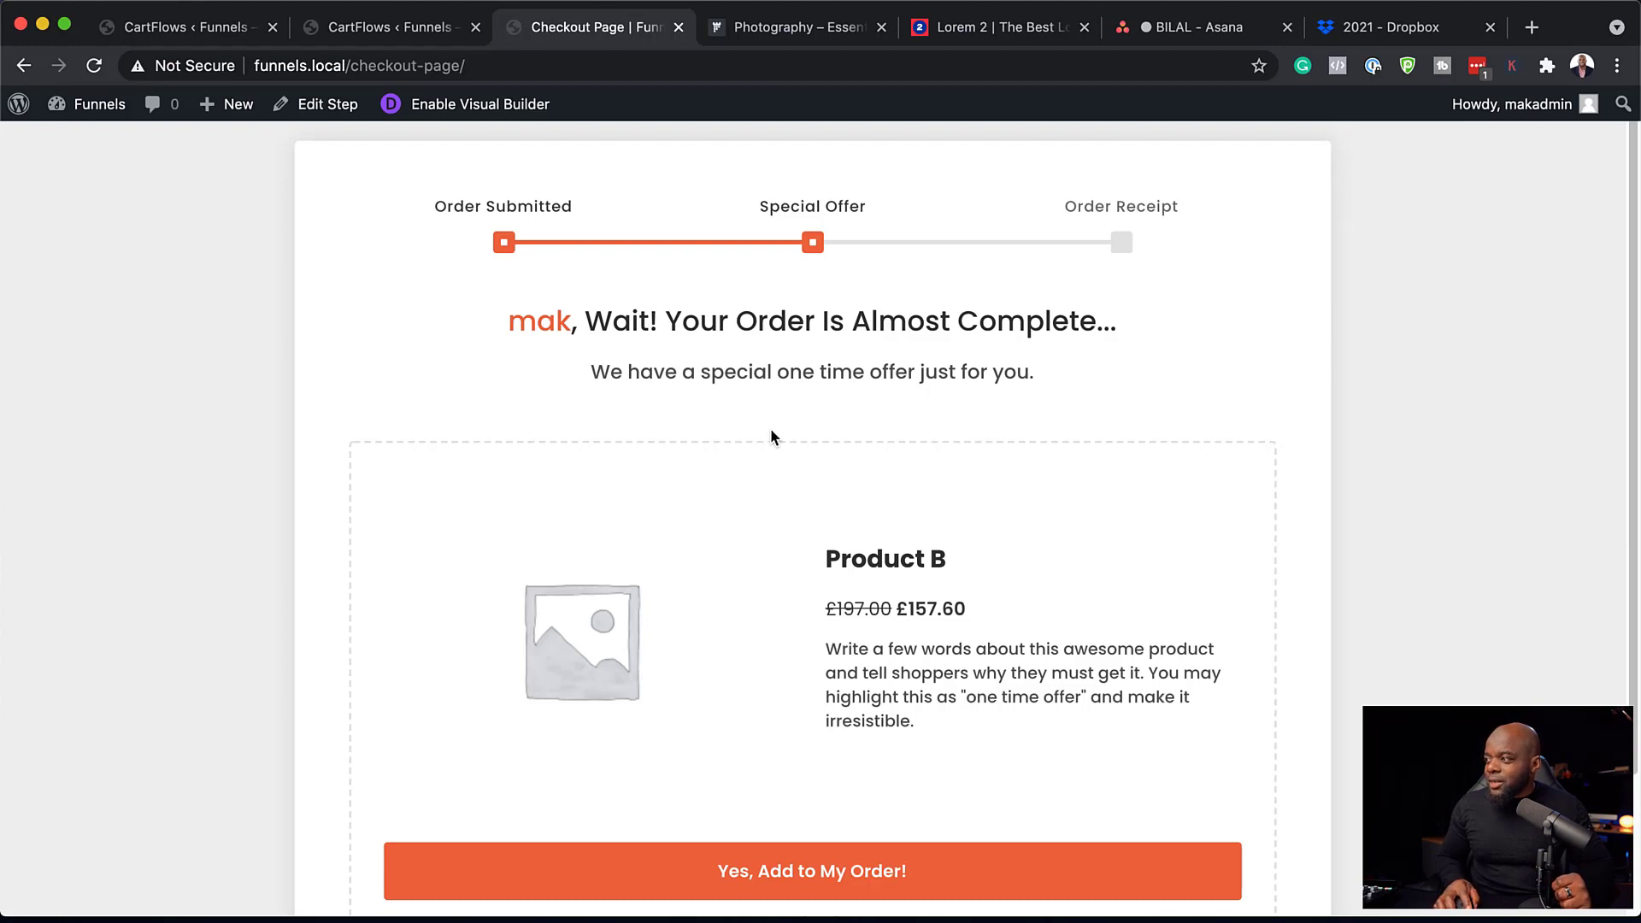
Review the Special Offer page showing Product B reduced from £197.00 to £157.60.
scroll(880, 496, down, 3)
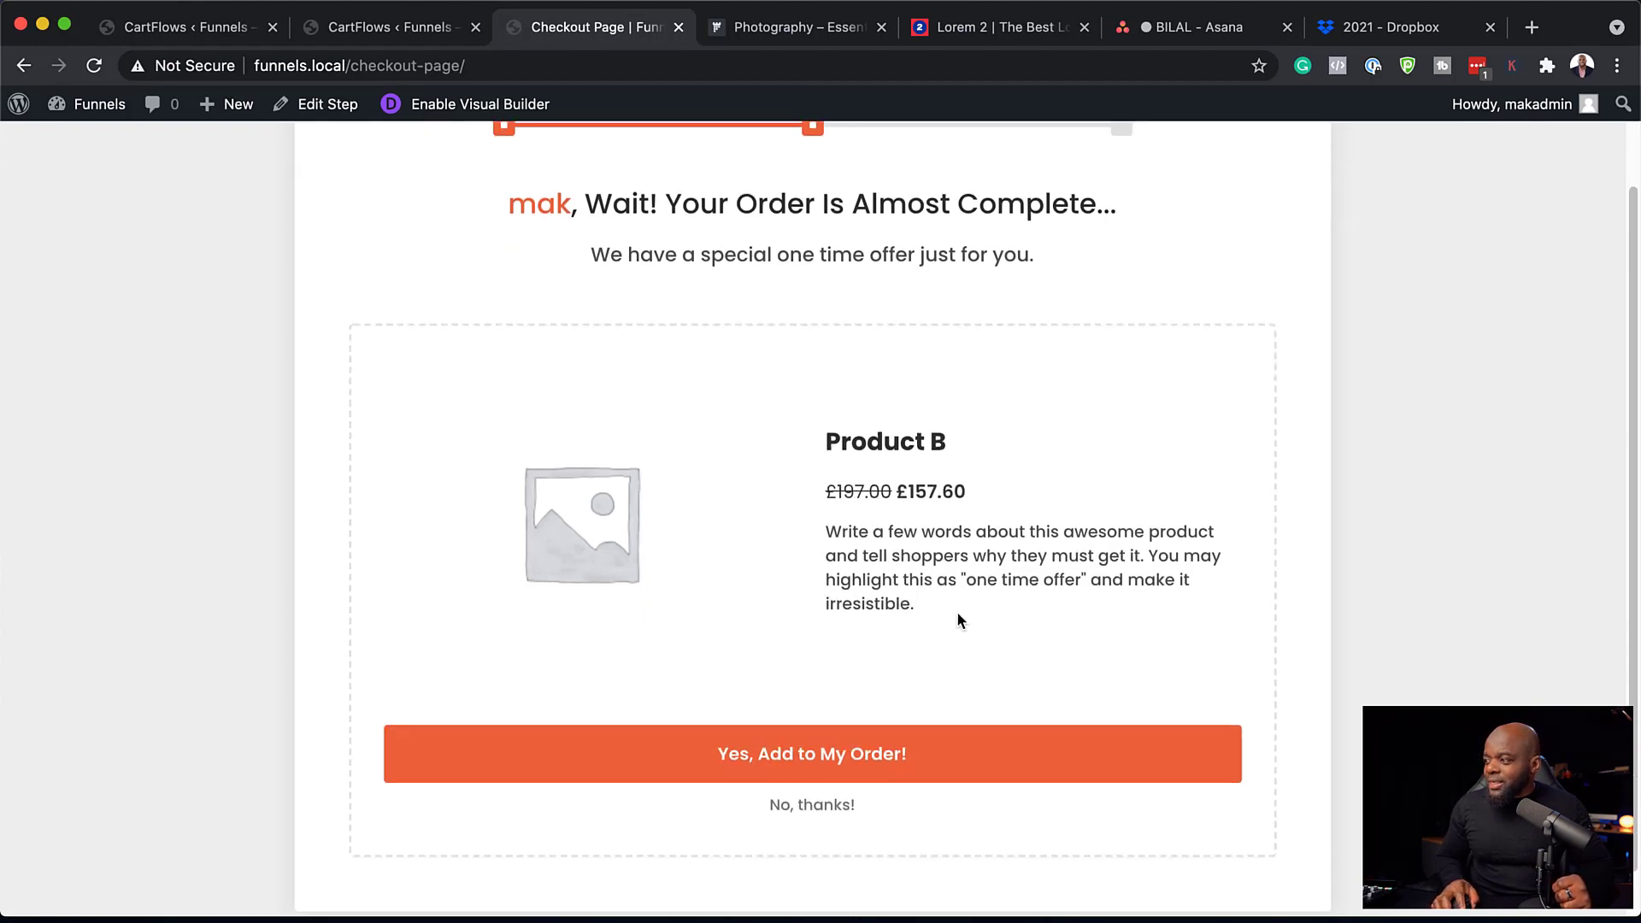
scroll(804, 761, down, 1)
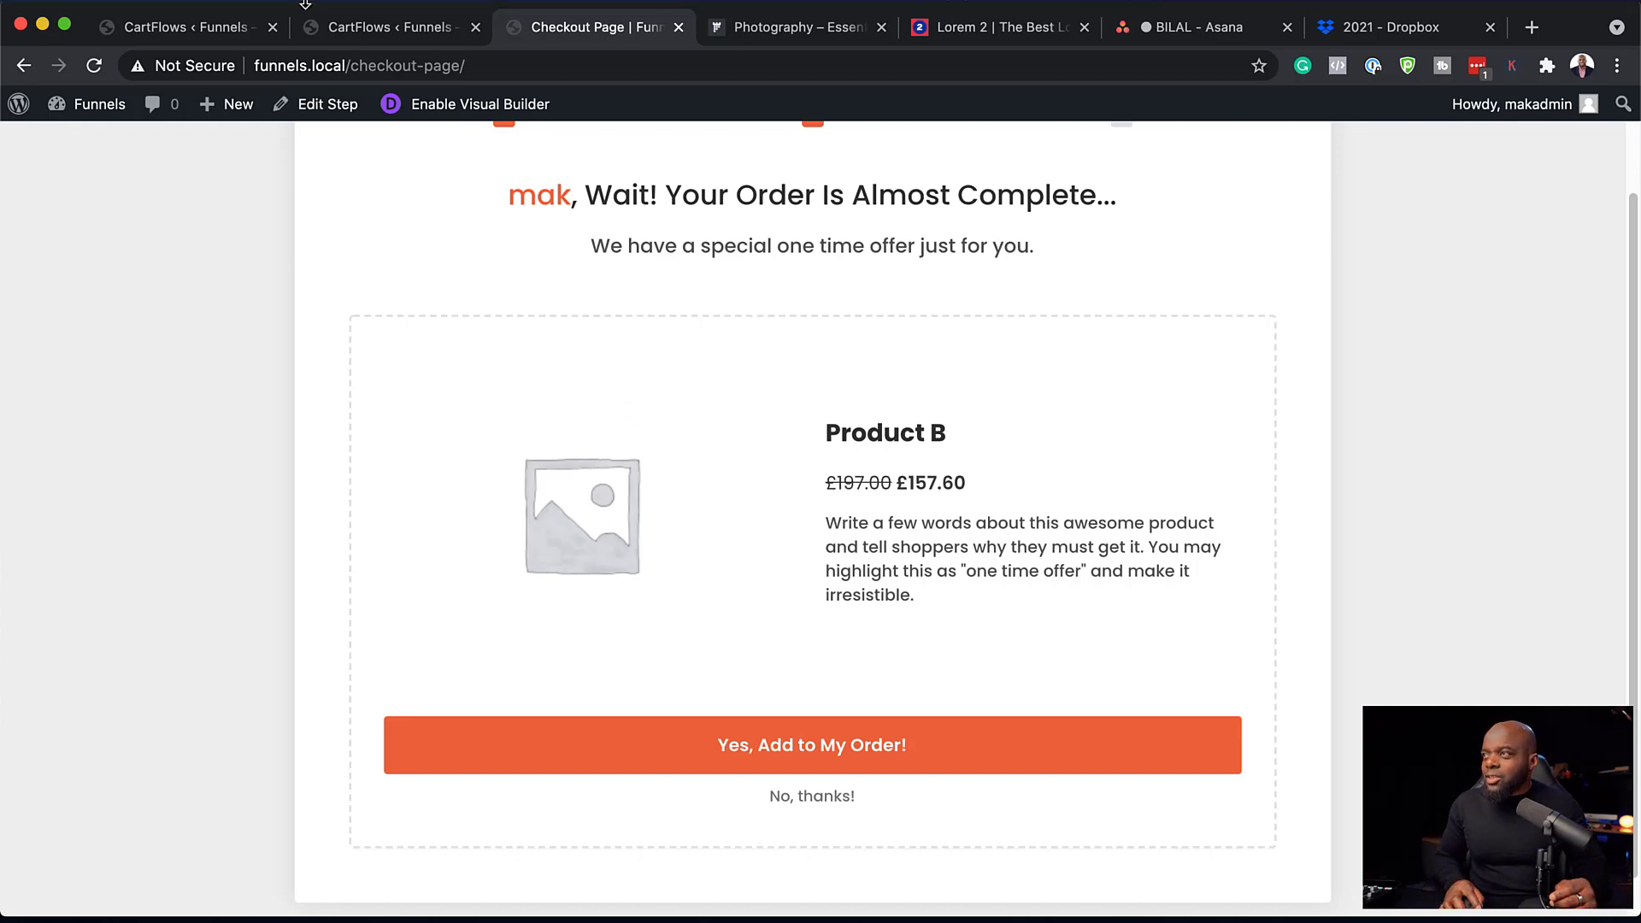
scroll(453, 266, up, 3)
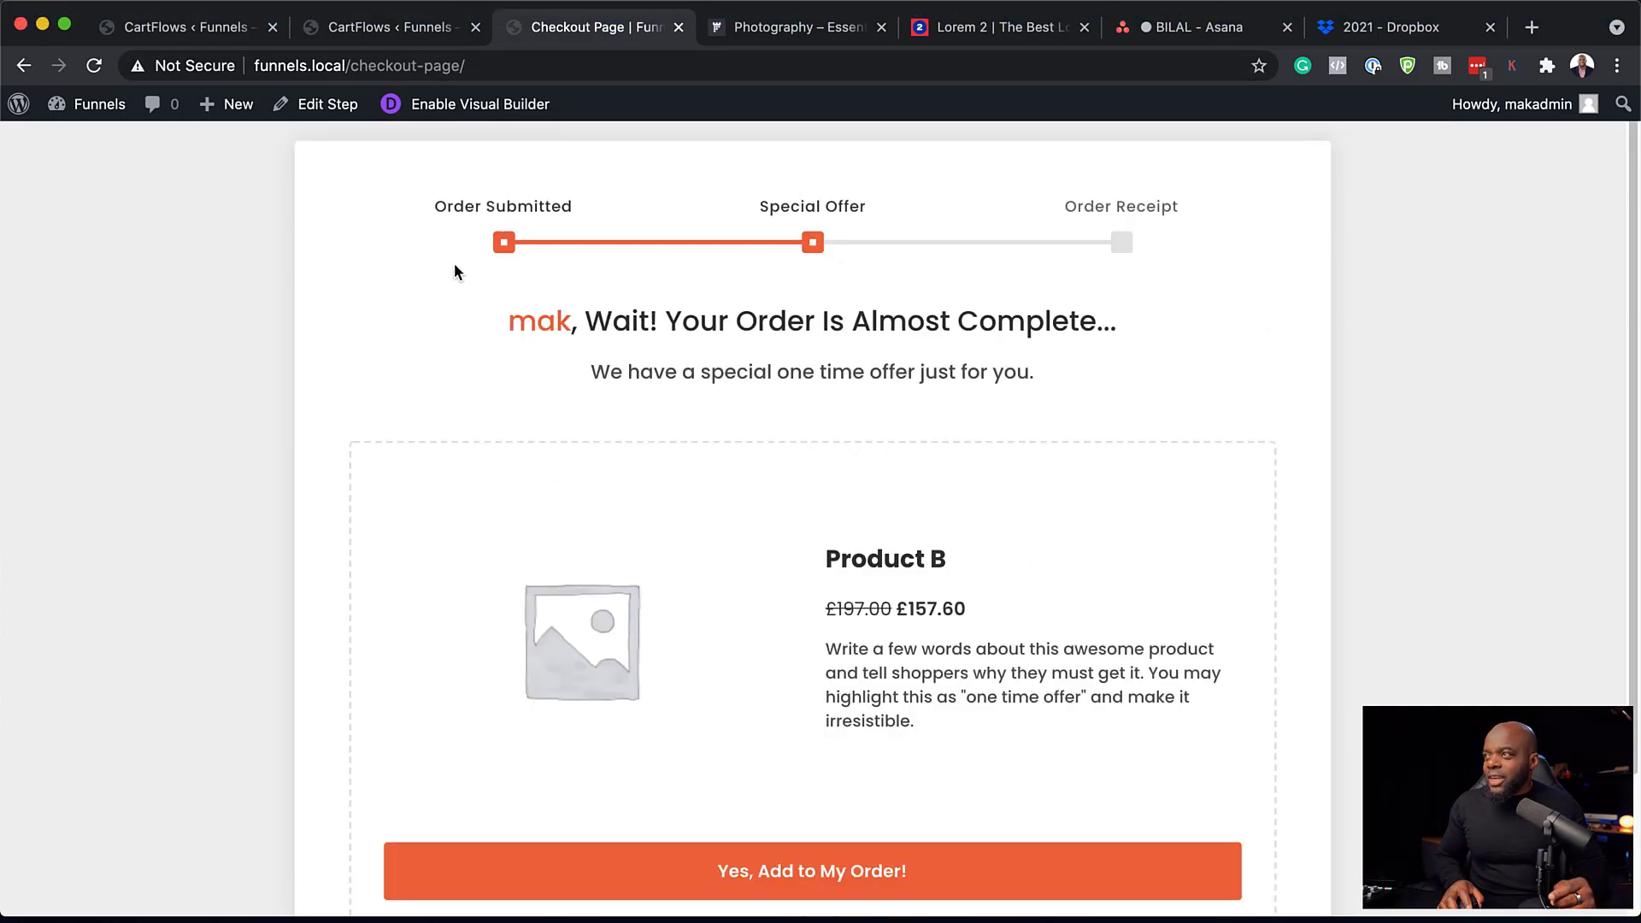
click(228, 34)
Open Product B for editing from All Products.
mouse_move(143, 696)
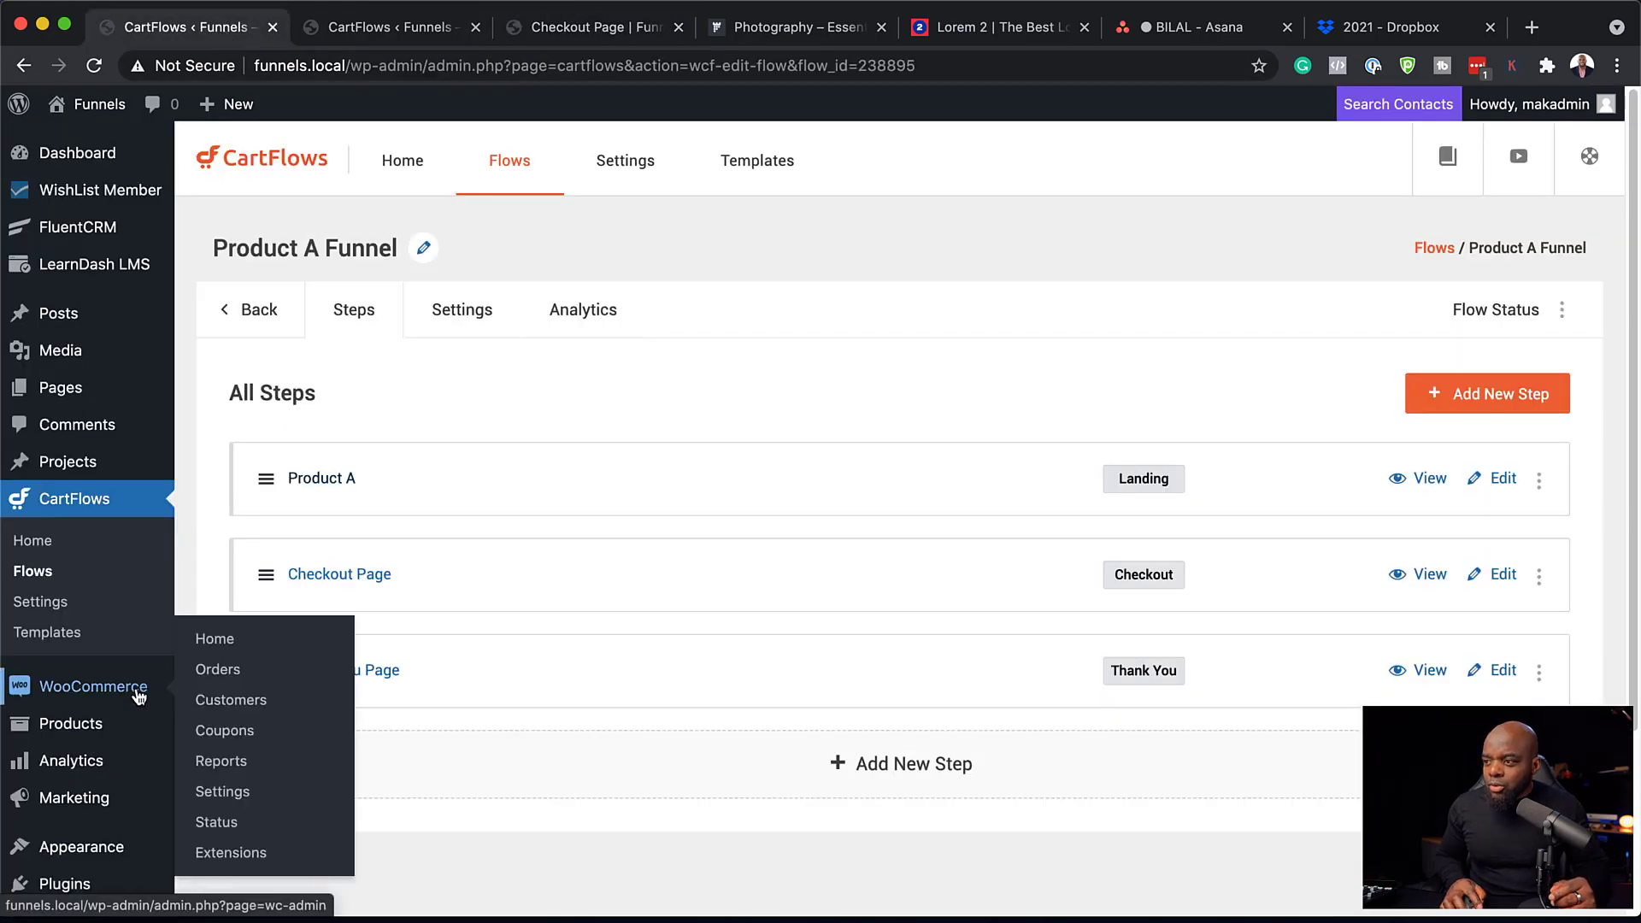
mouse_move(114, 725)
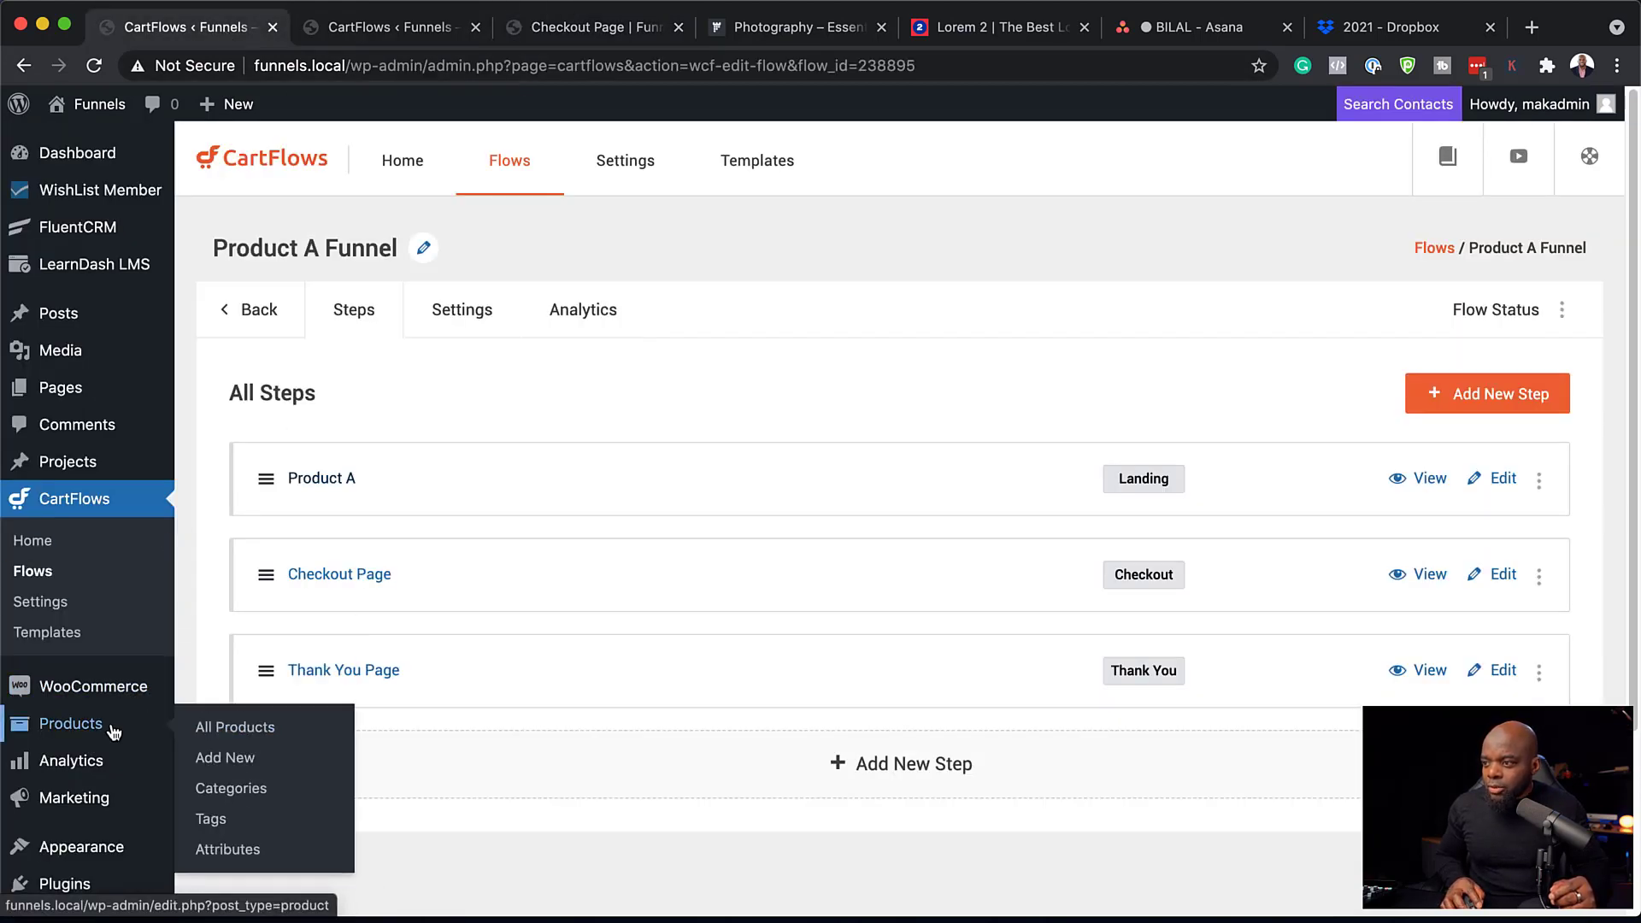
click(220, 729)
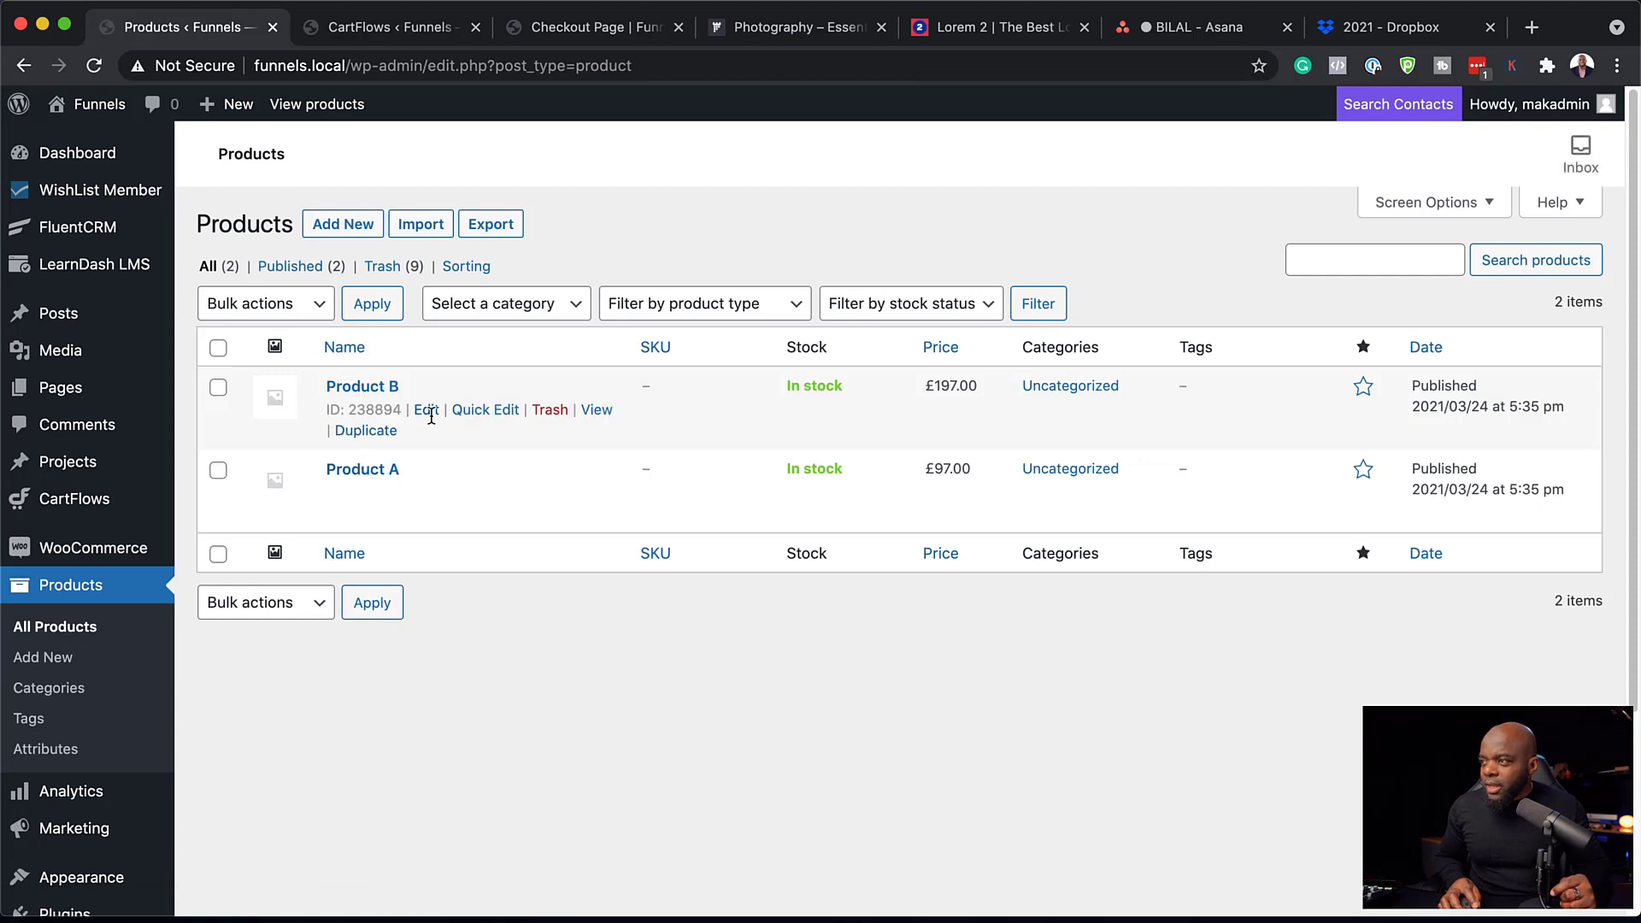
click(429, 414)
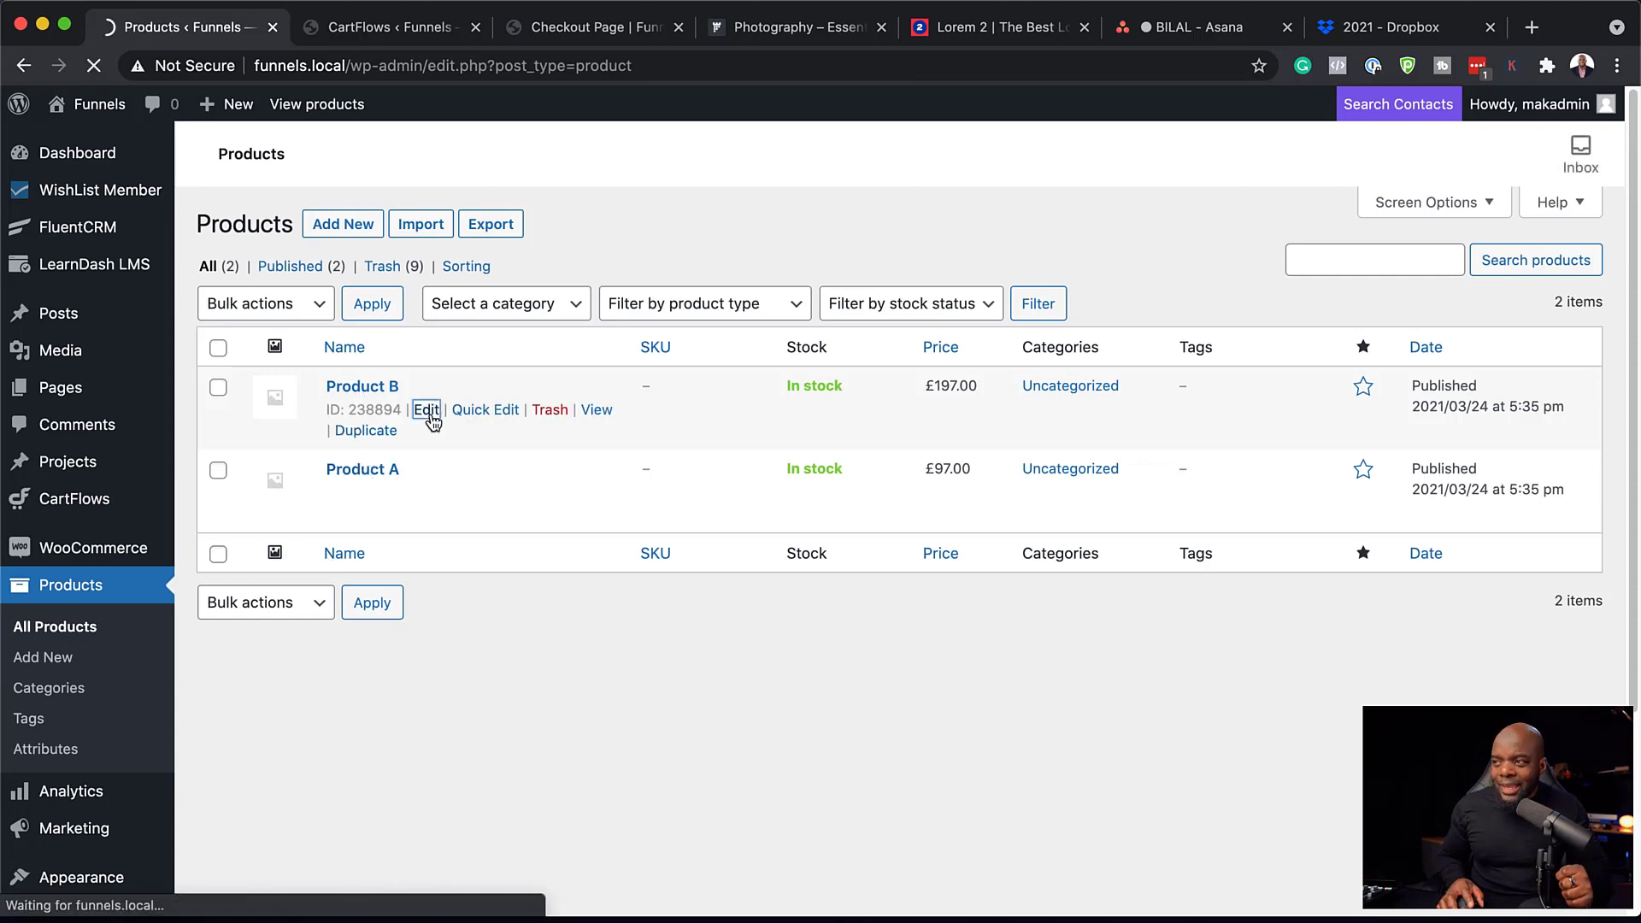
scroll(1345, 691, down, 10)
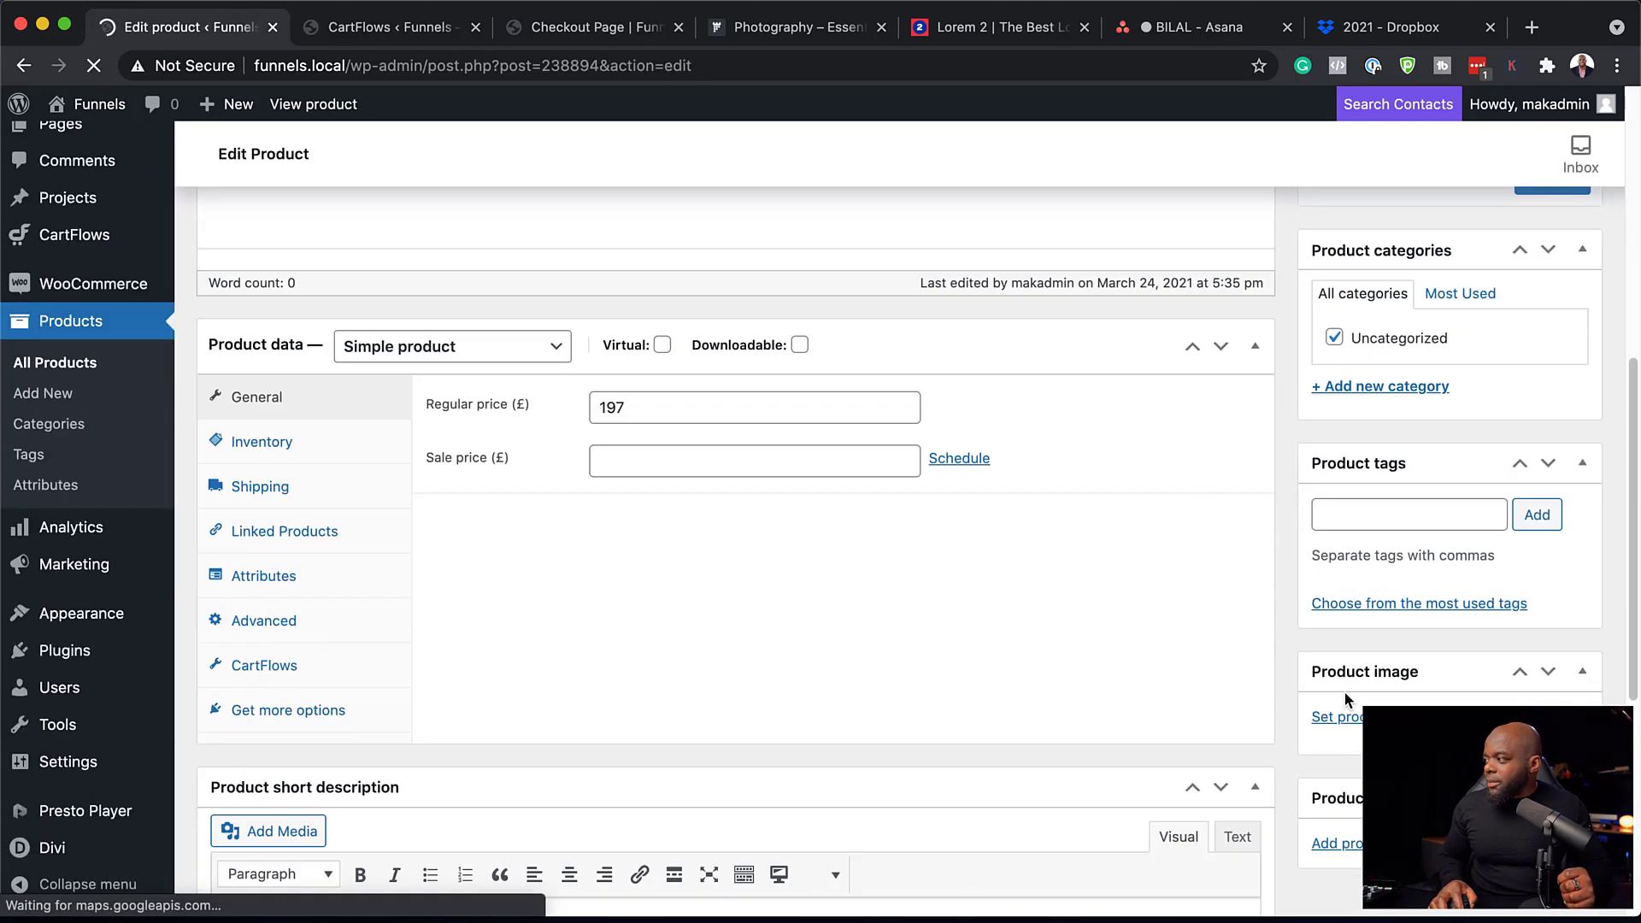
Set the salad bowl photo as Product B's product image and update the product.
click(1348, 708)
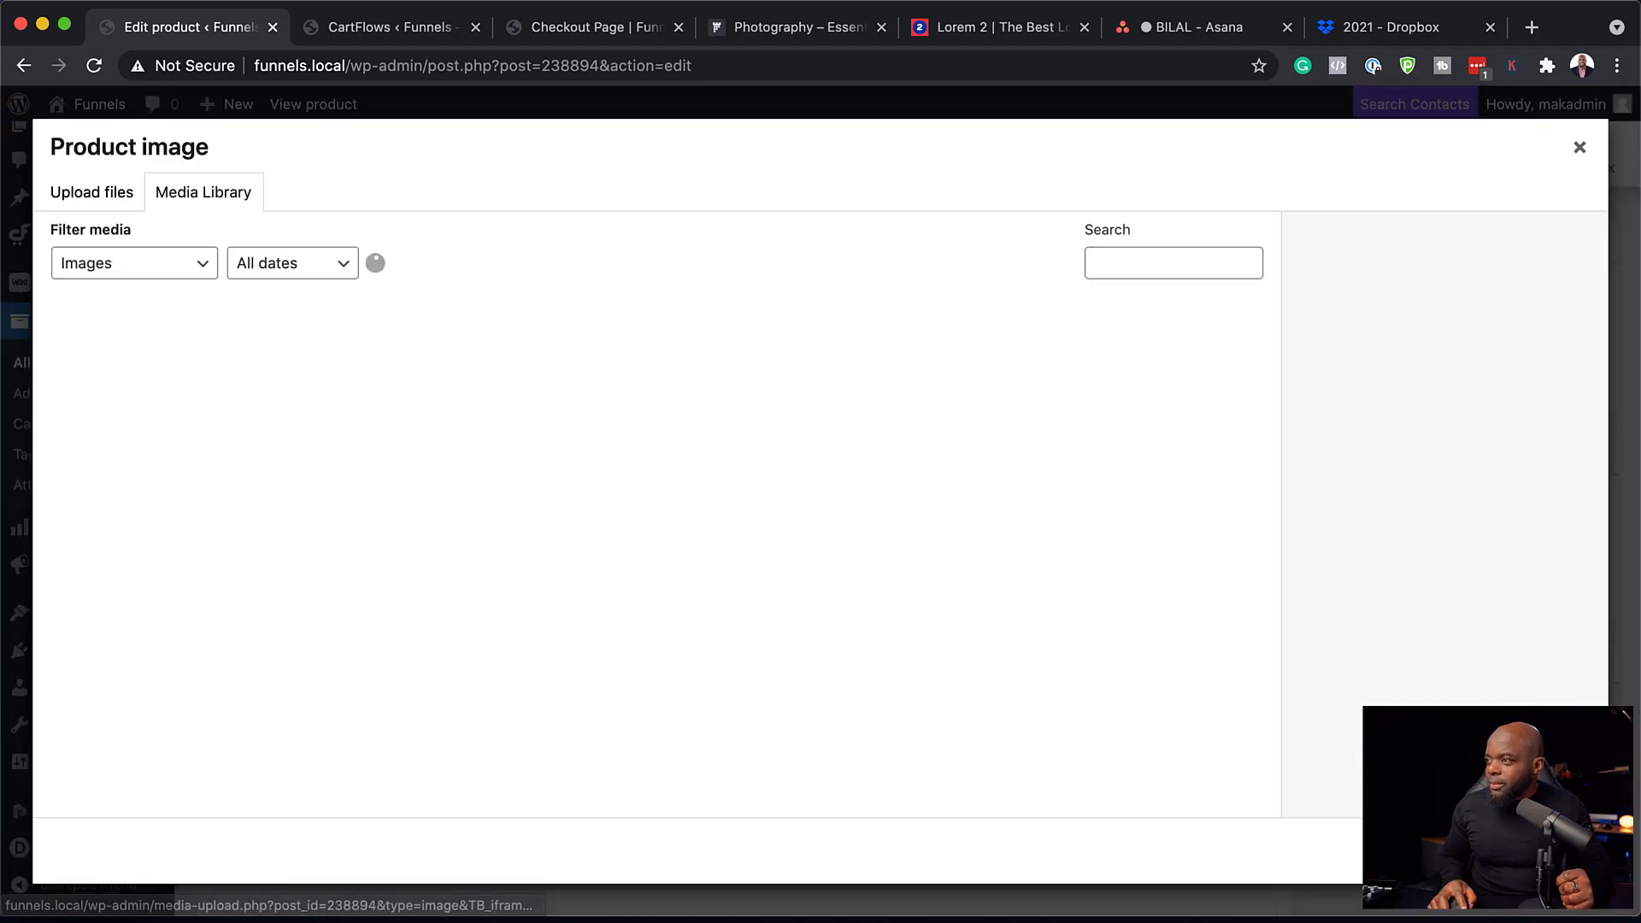
scroll(1046, 679, down, 5)
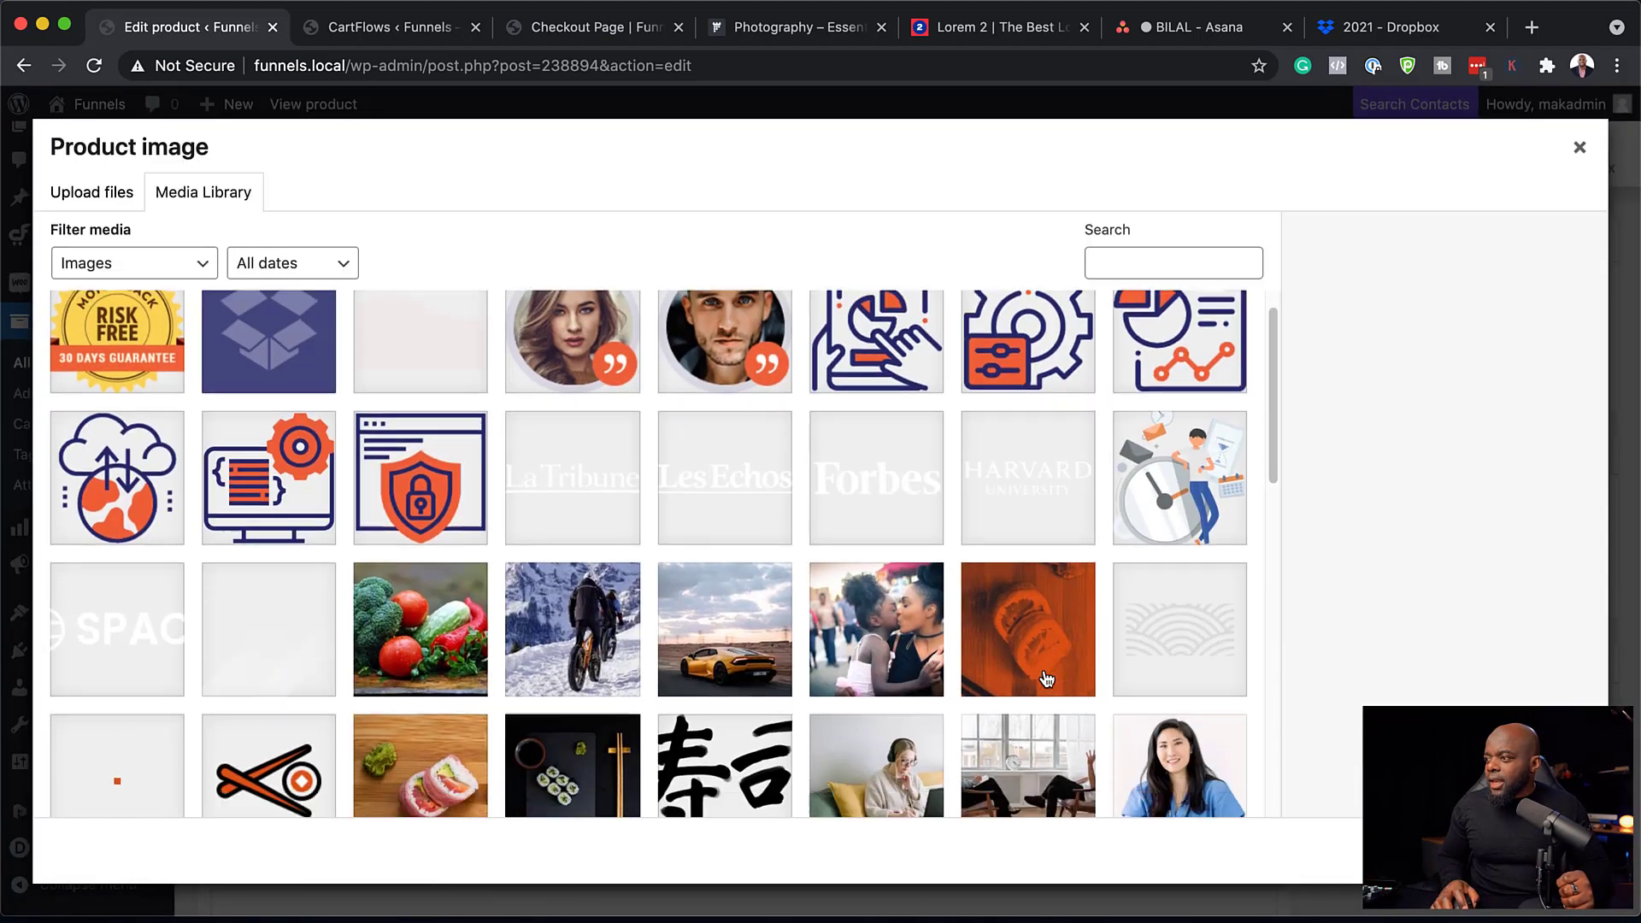
scroll(1046, 679, down, 7)
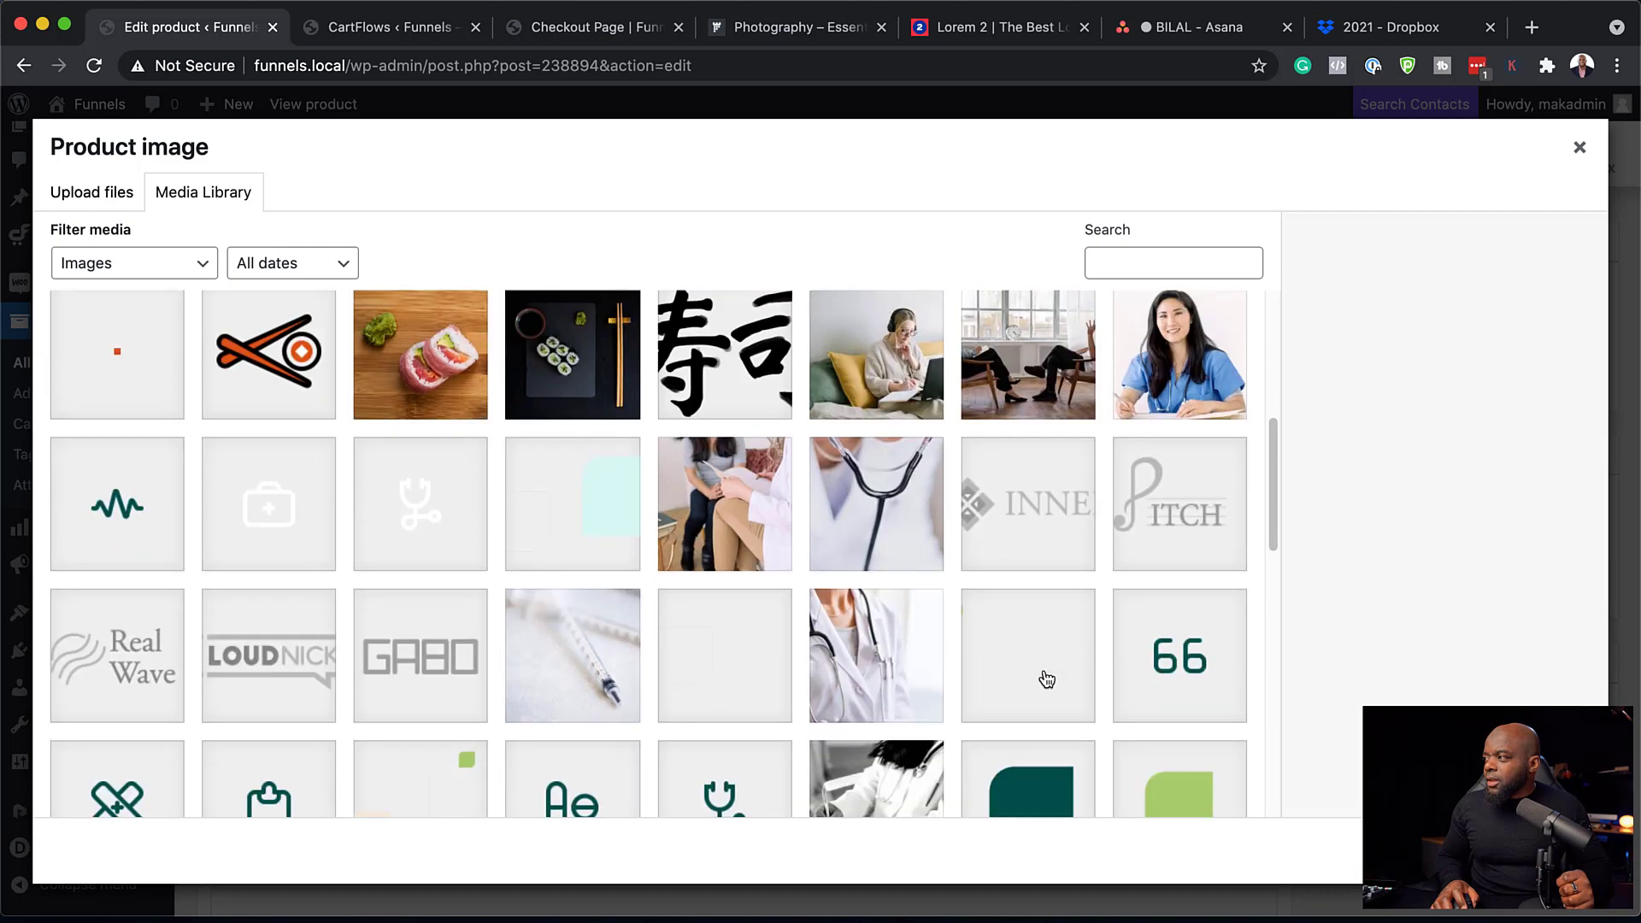
scroll(1046, 680, down, 5)
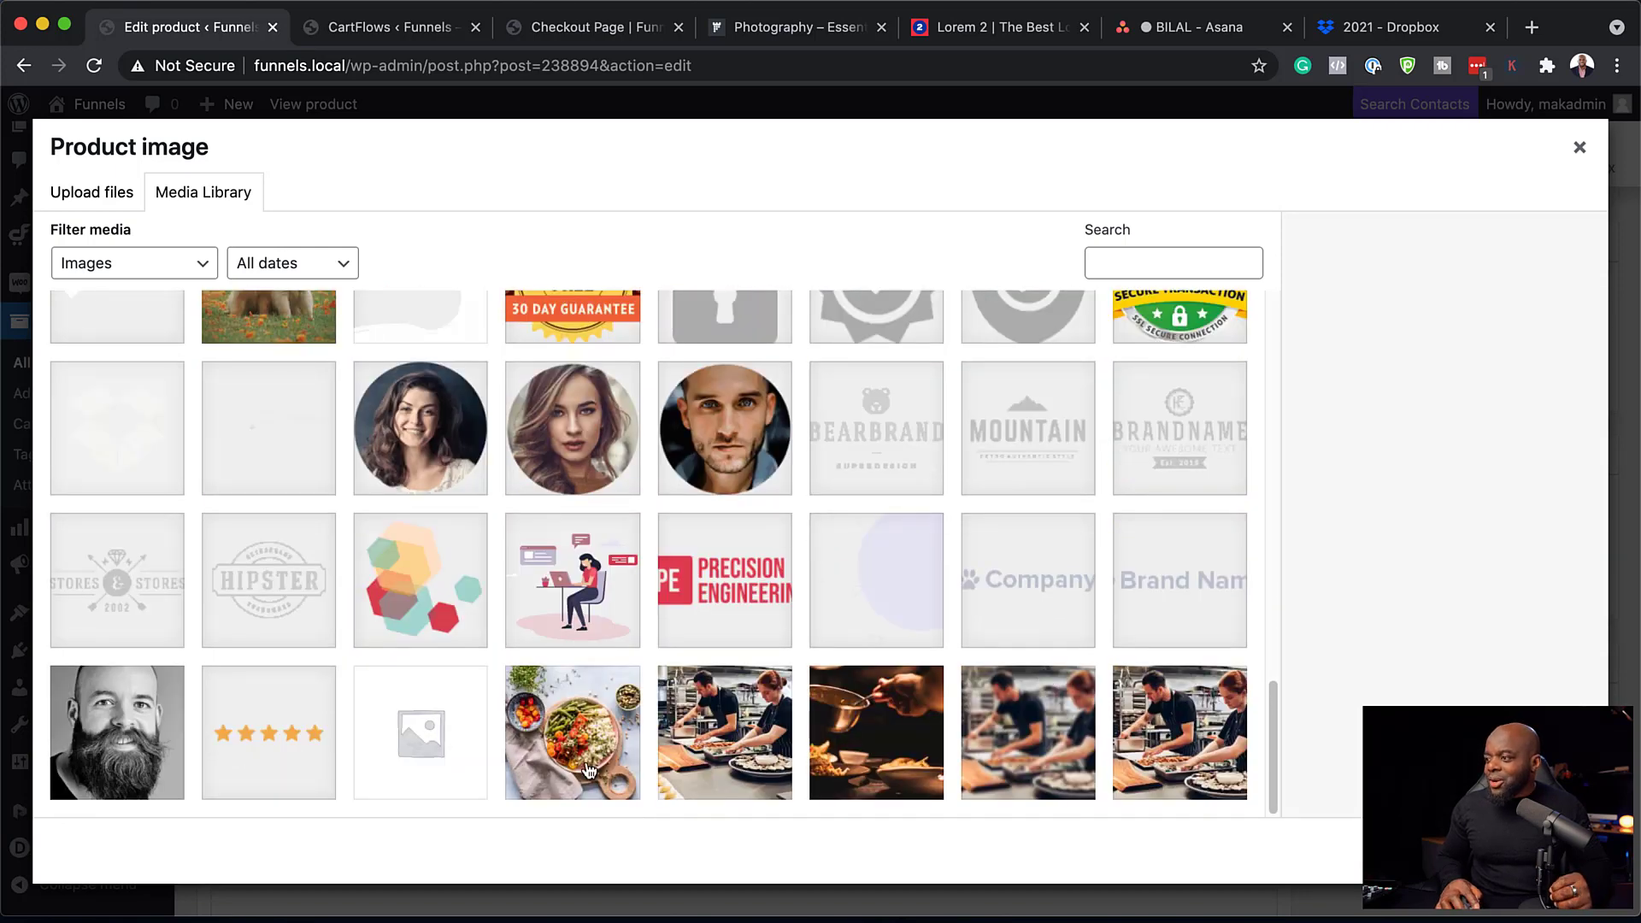
click(589, 758)
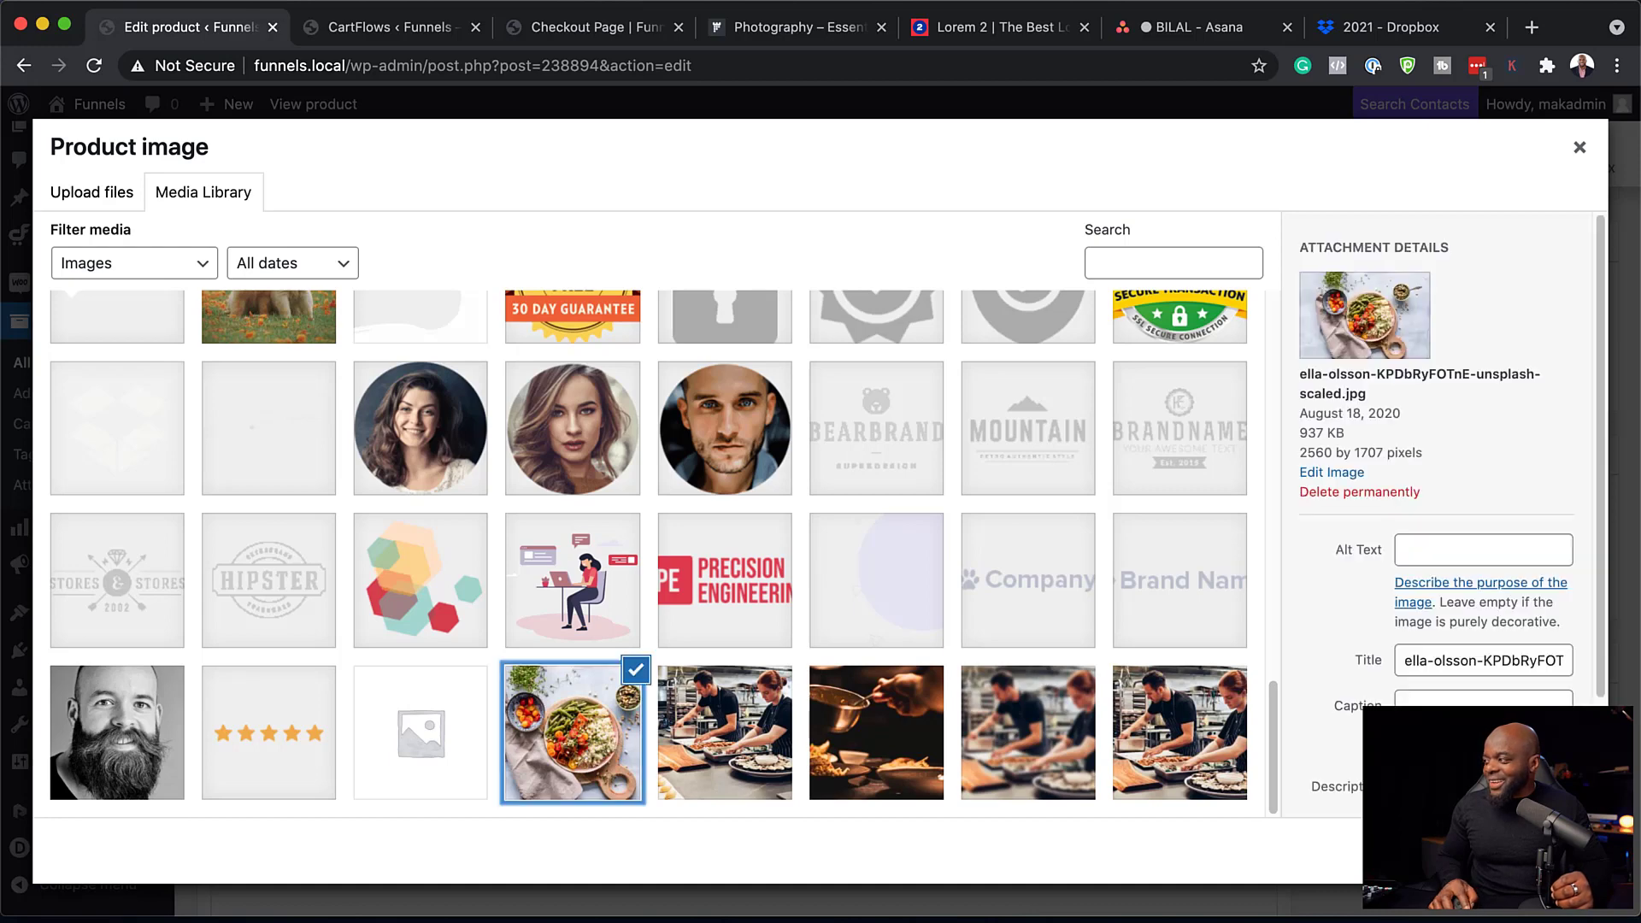
click(1533, 851)
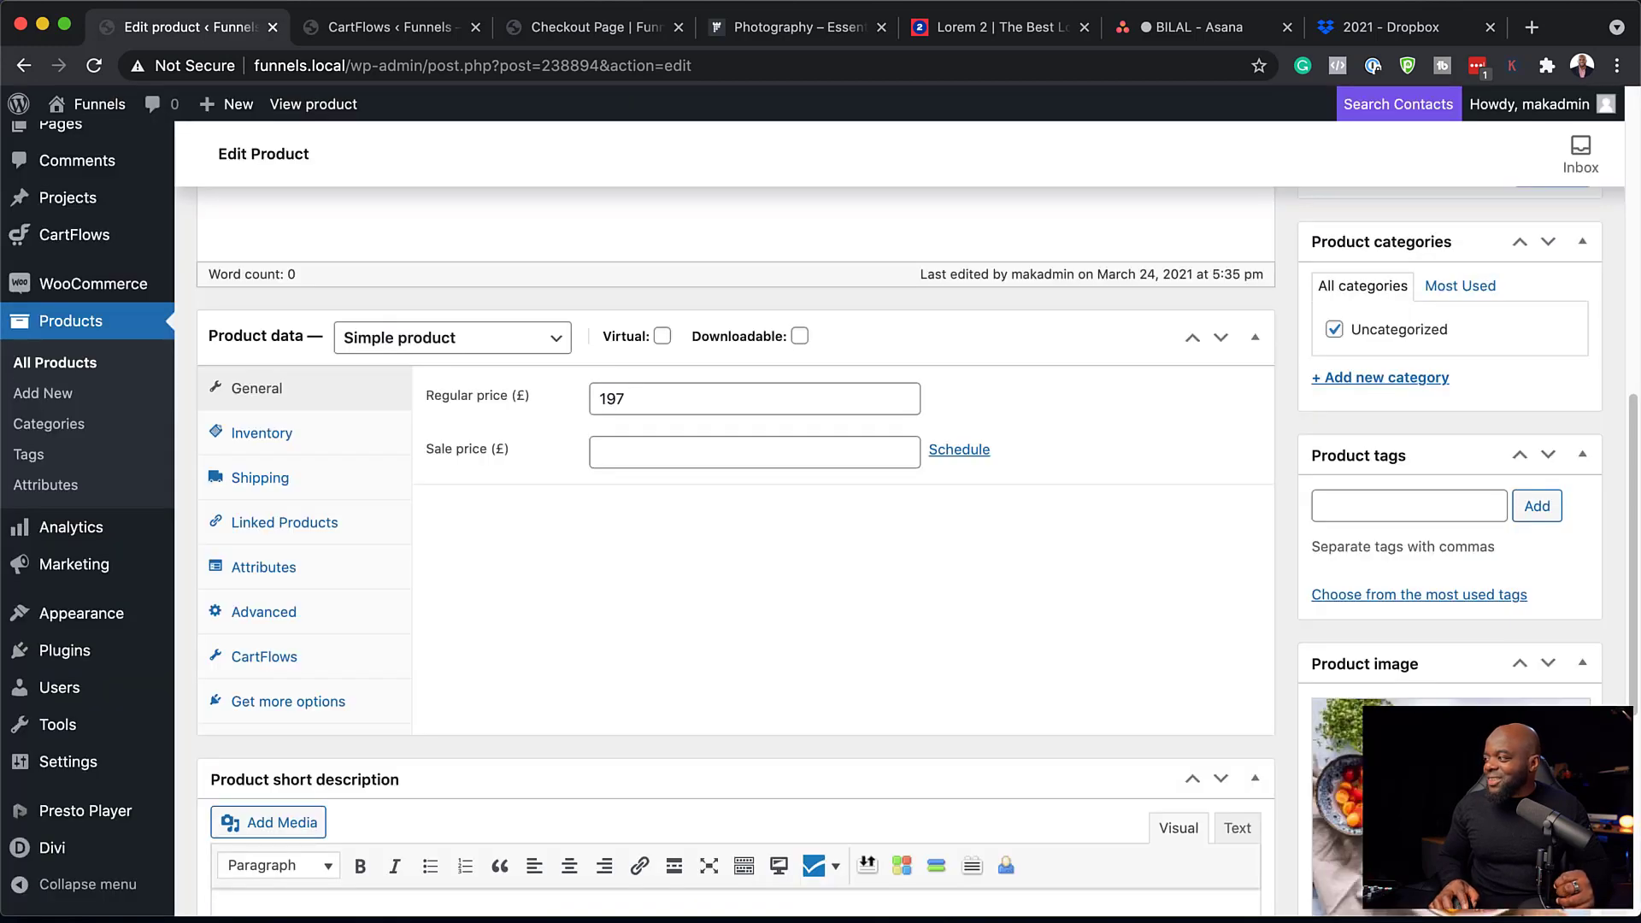
scroll(1334, 513, up, 10)
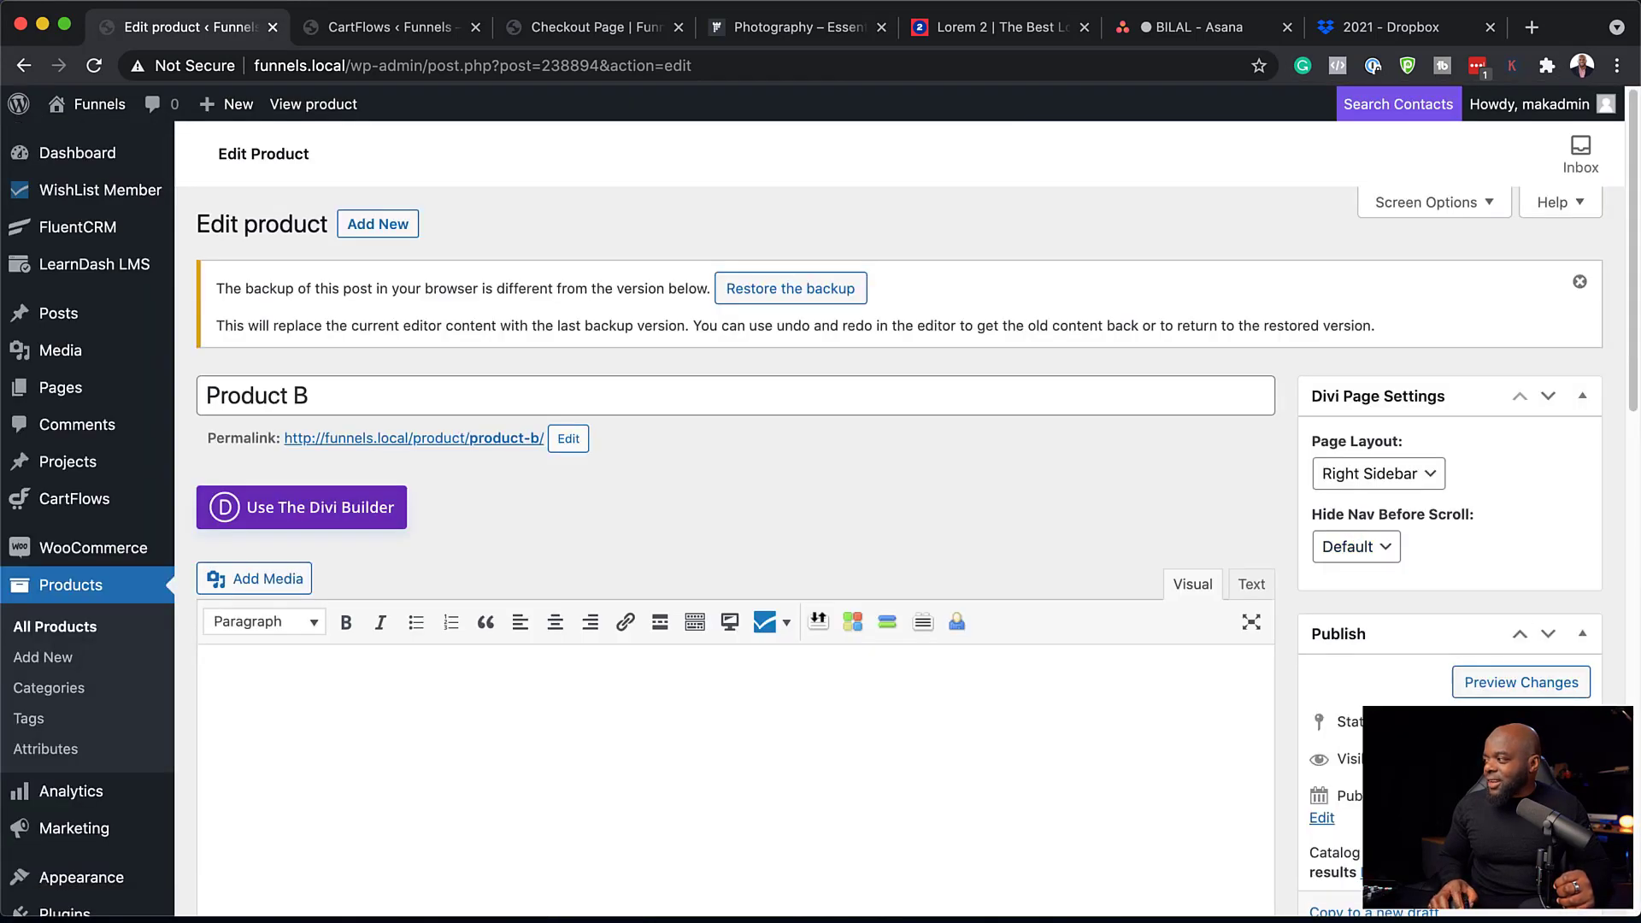
scroll(820, 513, down, 7)
click(1552, 362)
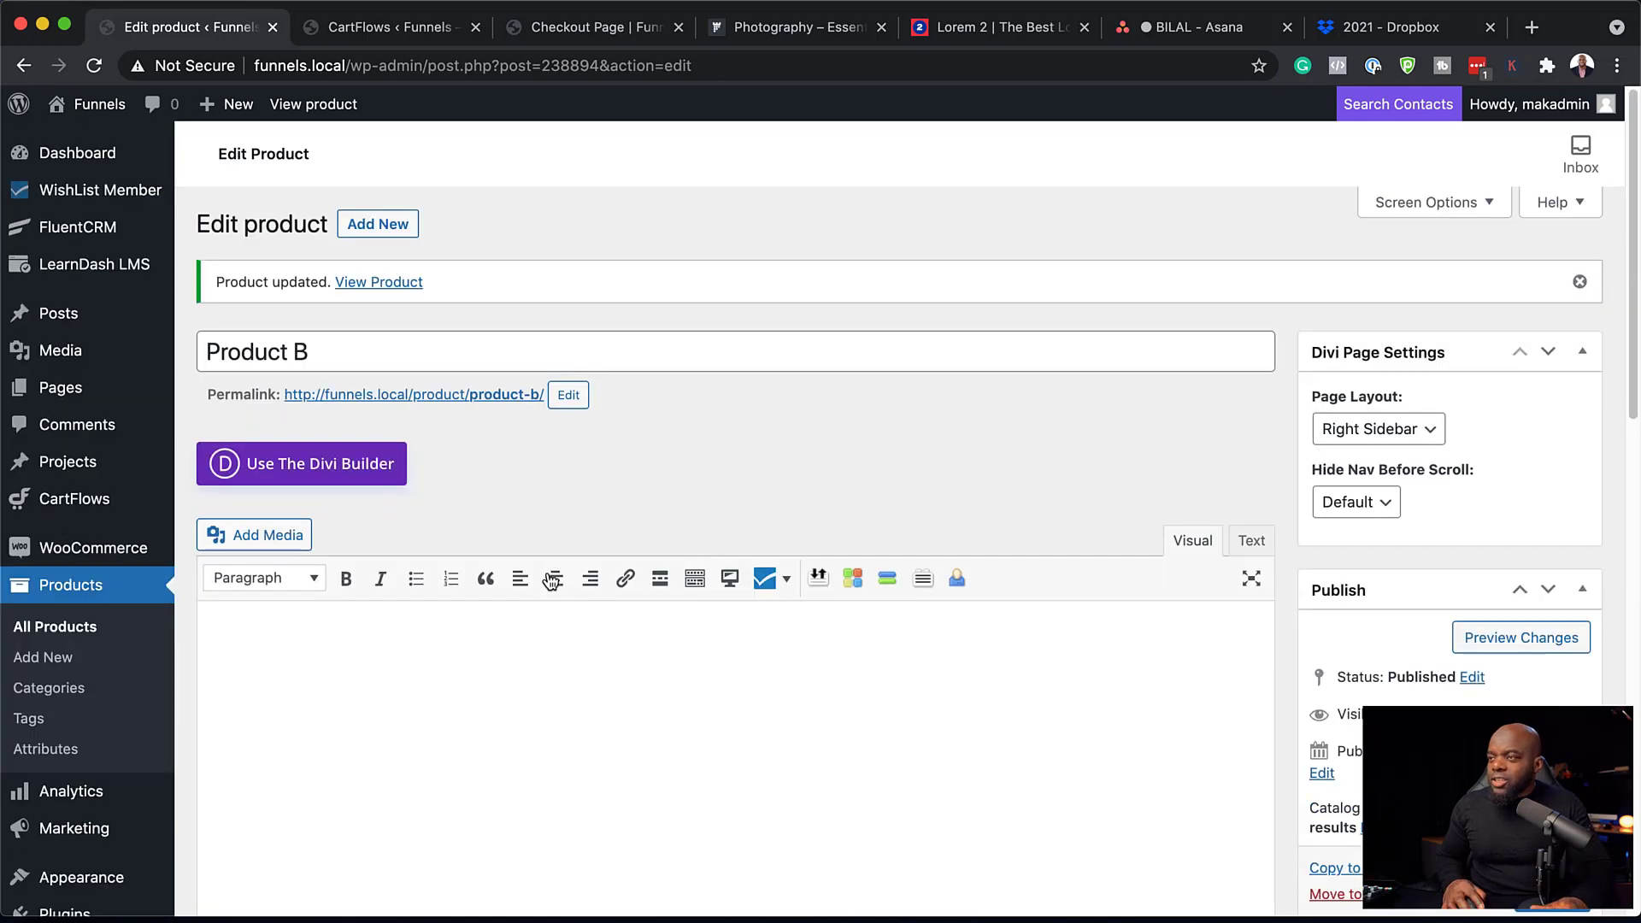
Mark Product B as a virtual product and update it.
scroll(992, 601, down, 4)
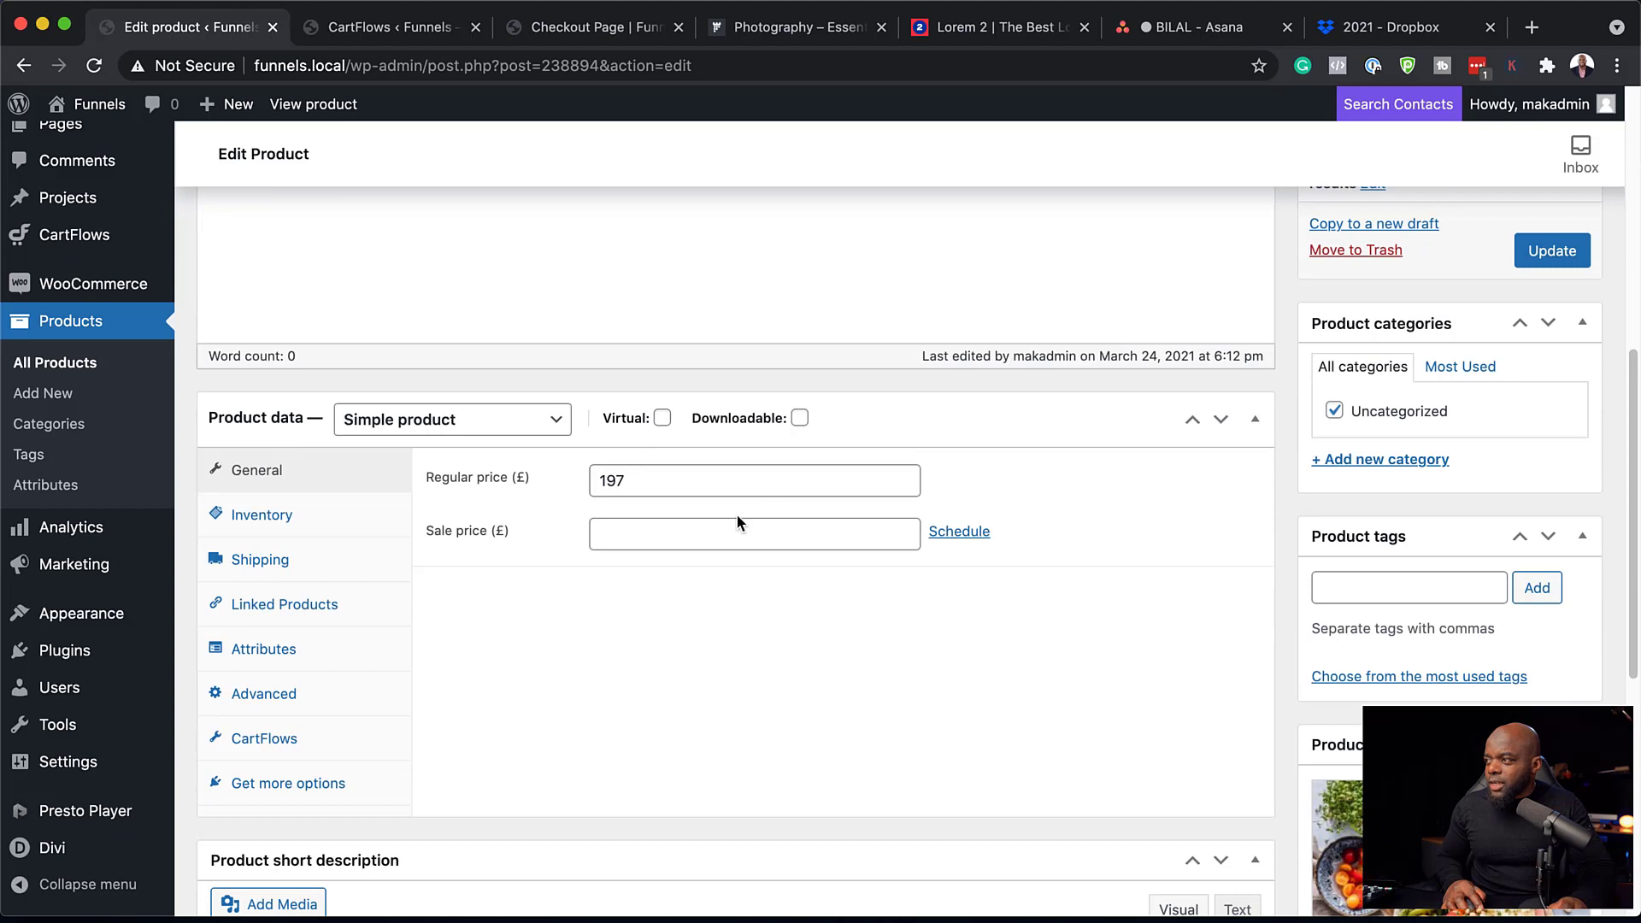
click(663, 418)
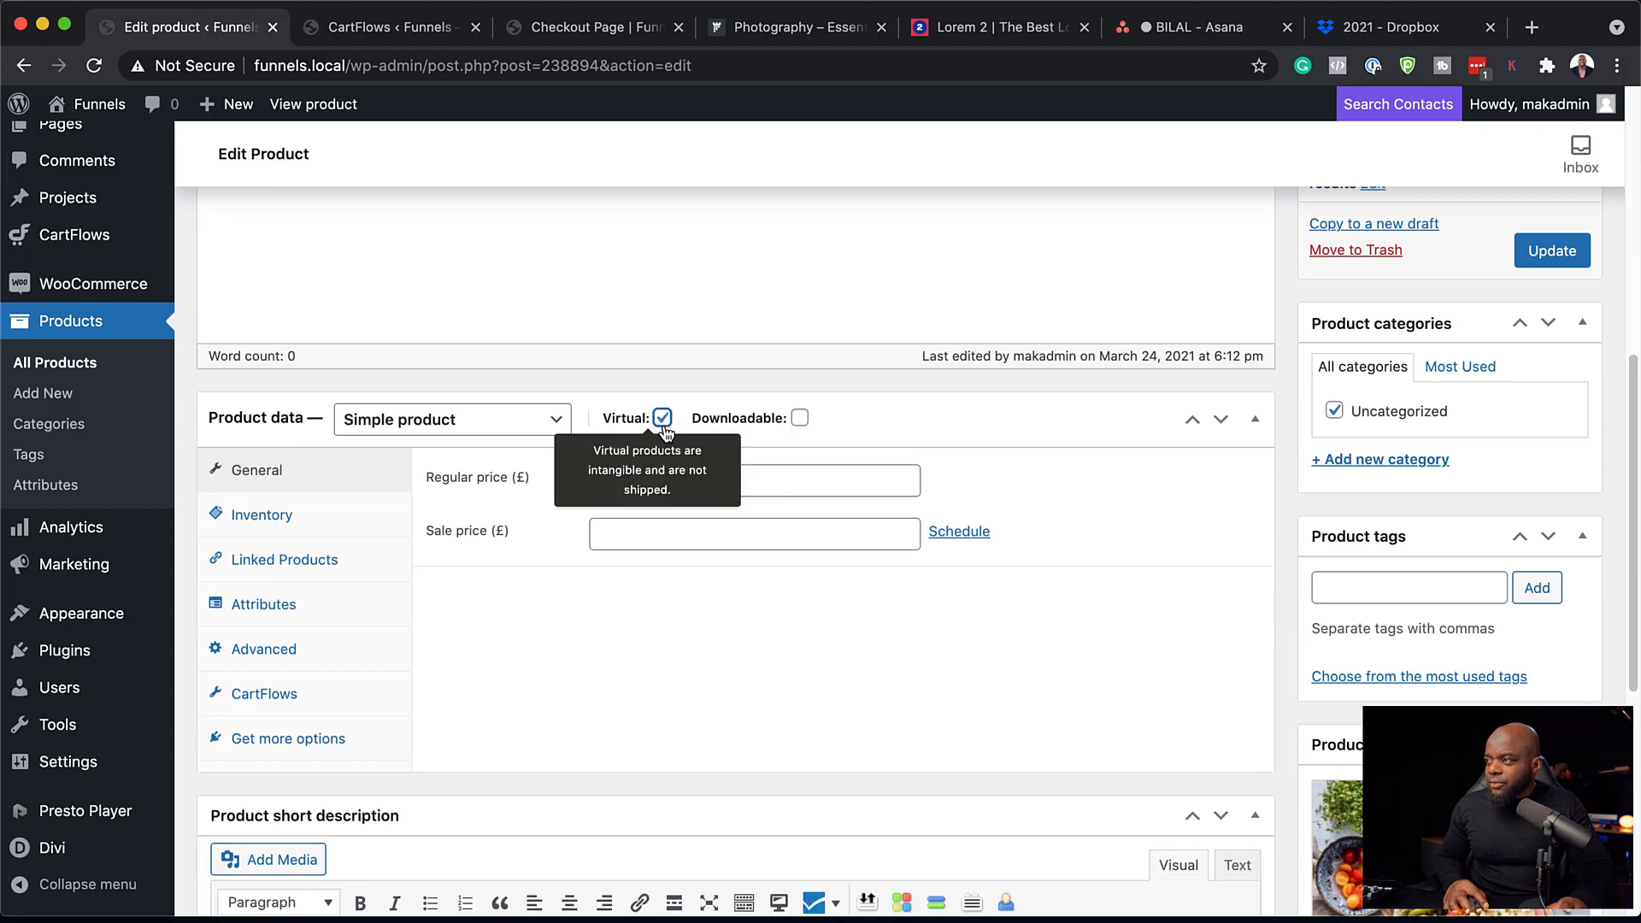
click(1552, 255)
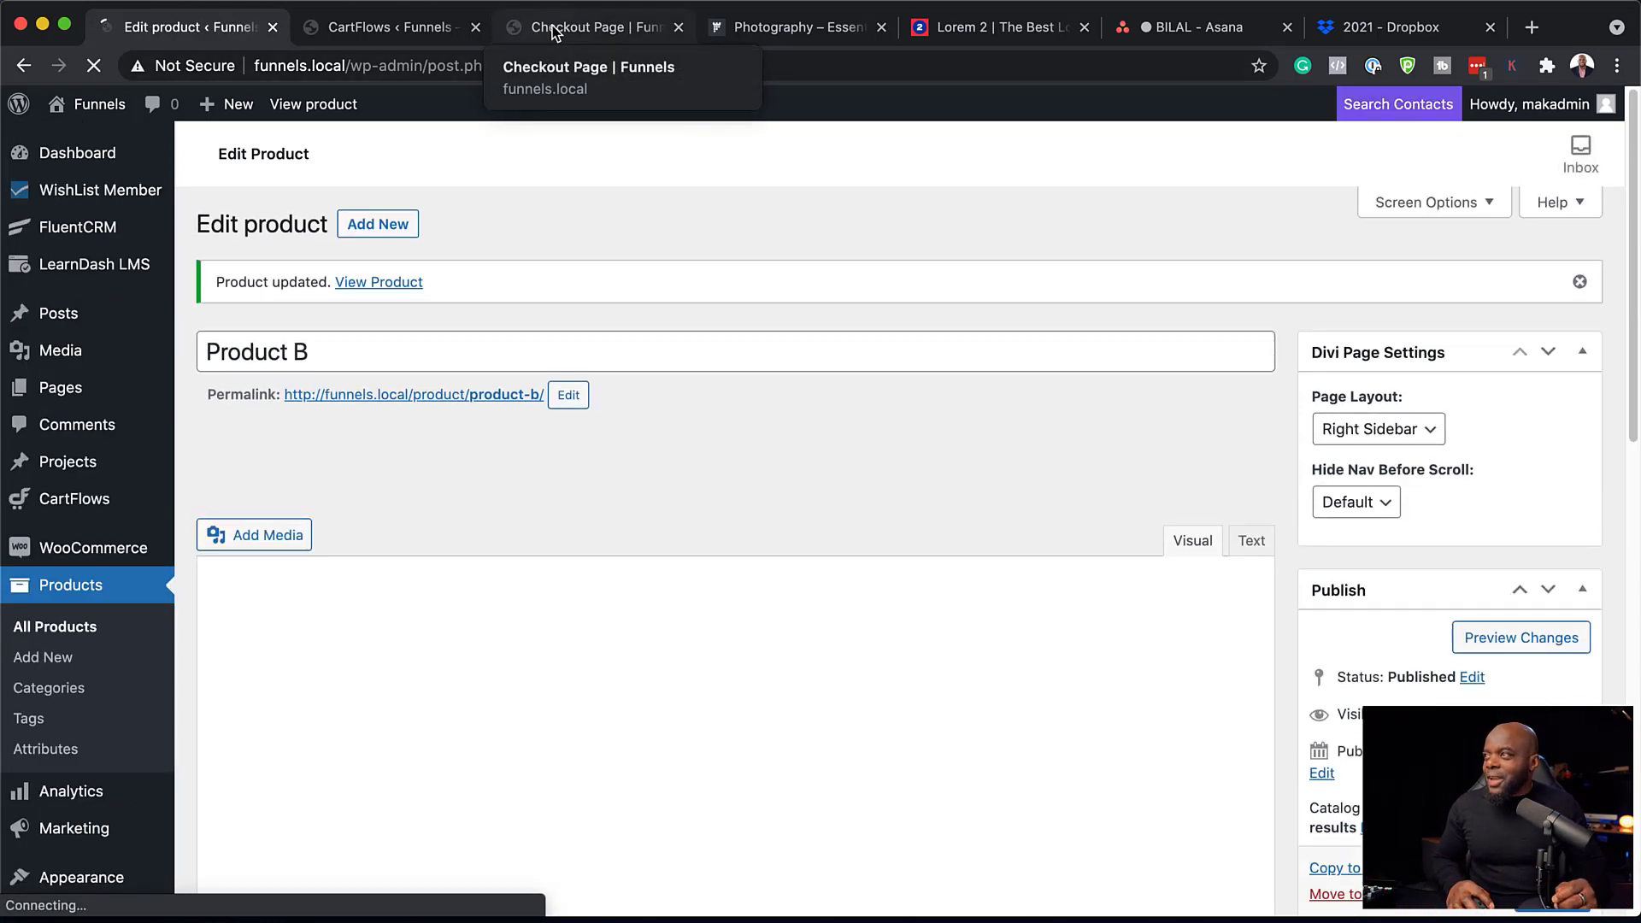
click(553, 27)
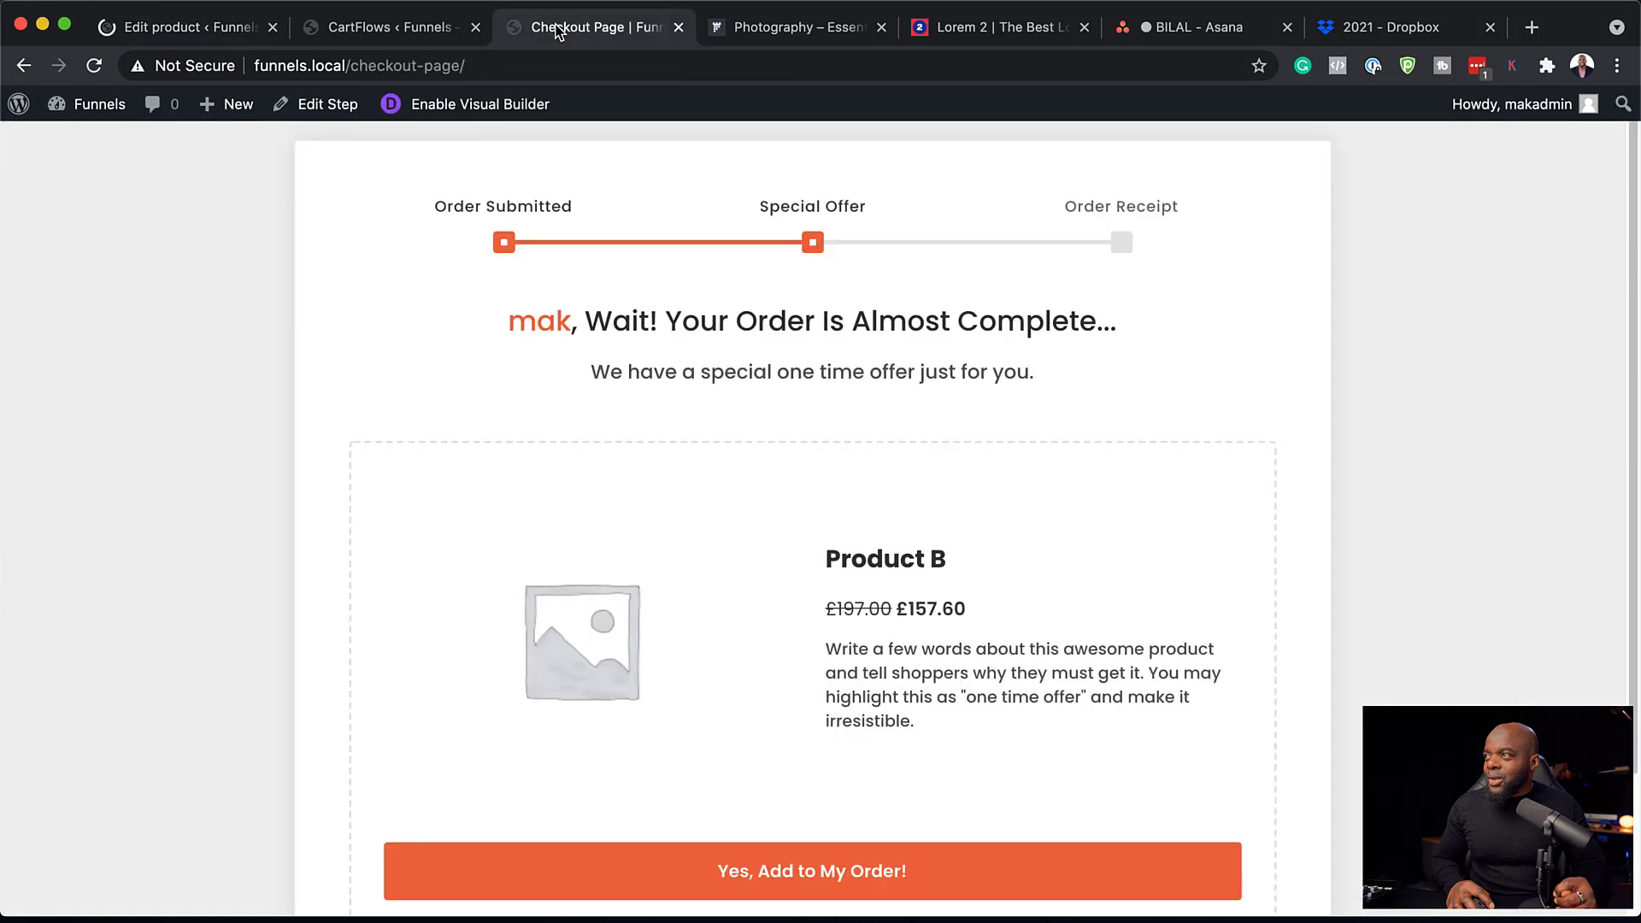
Reload the checkout, edit the billing first name, and submit to see Product B's offer with its photo.
click(95, 65)
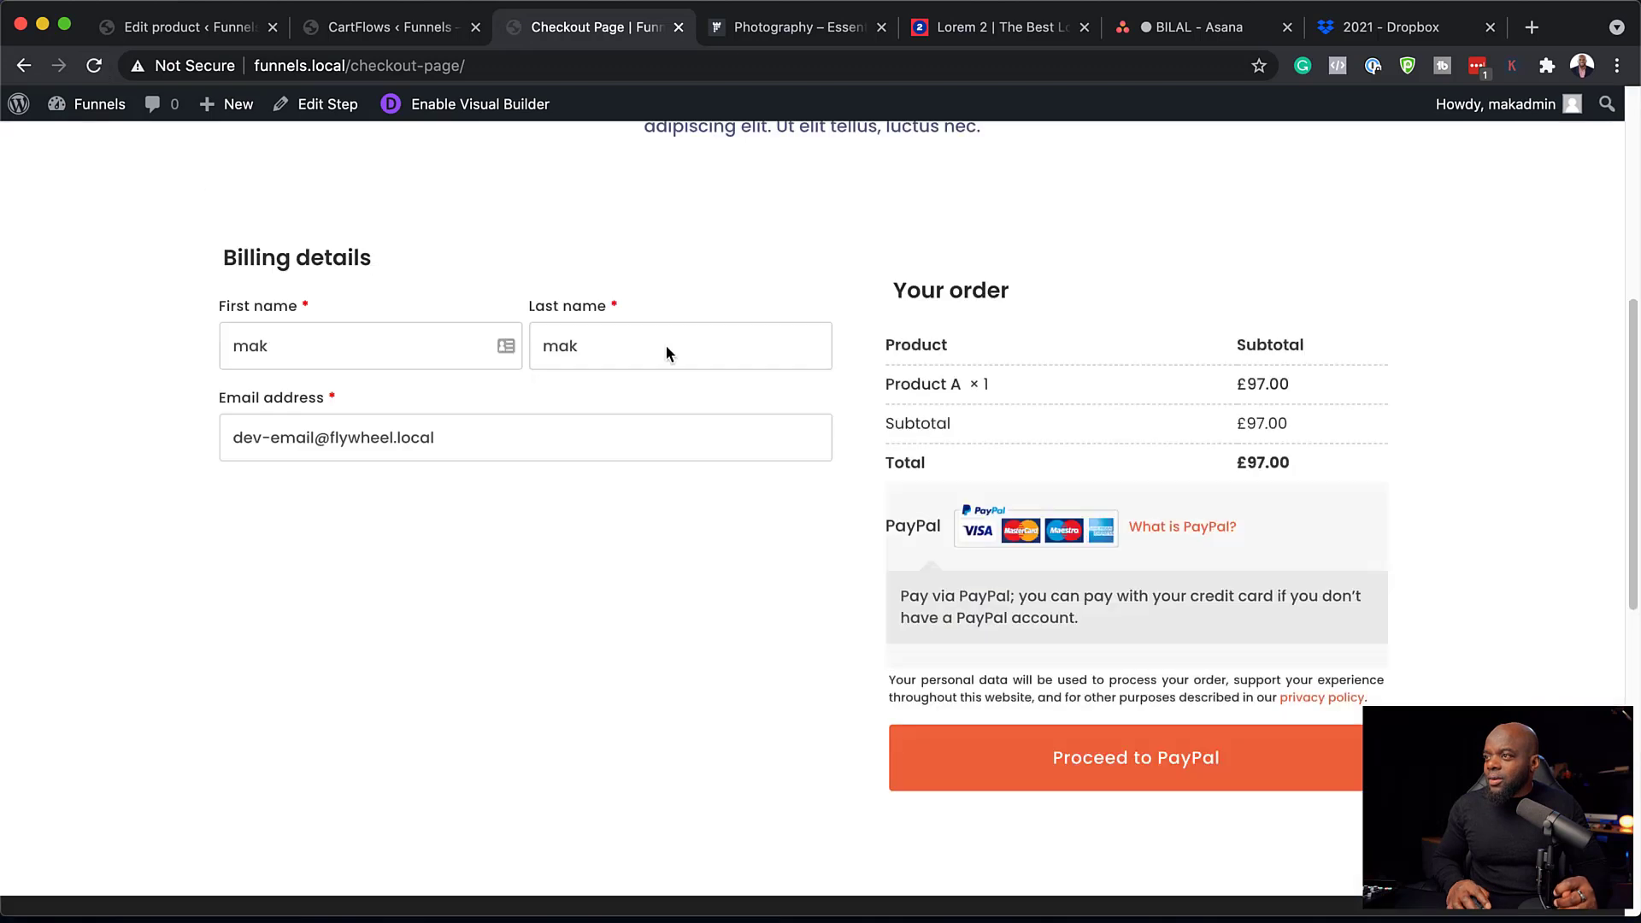
drag(275, 347, 190, 336)
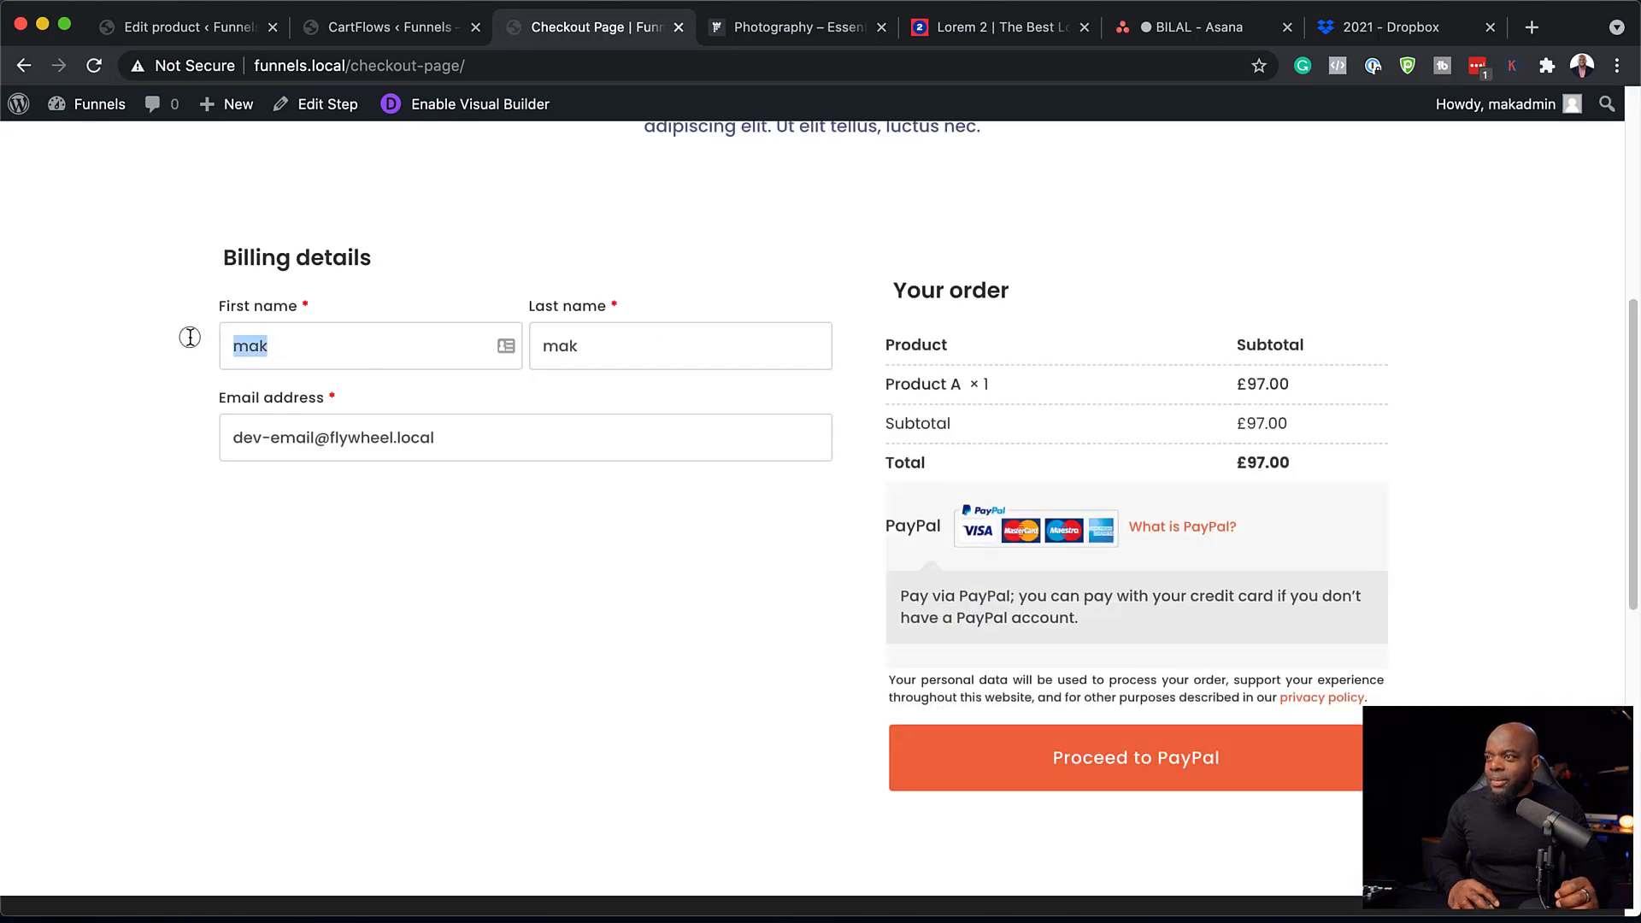
text(Au)
text(M)
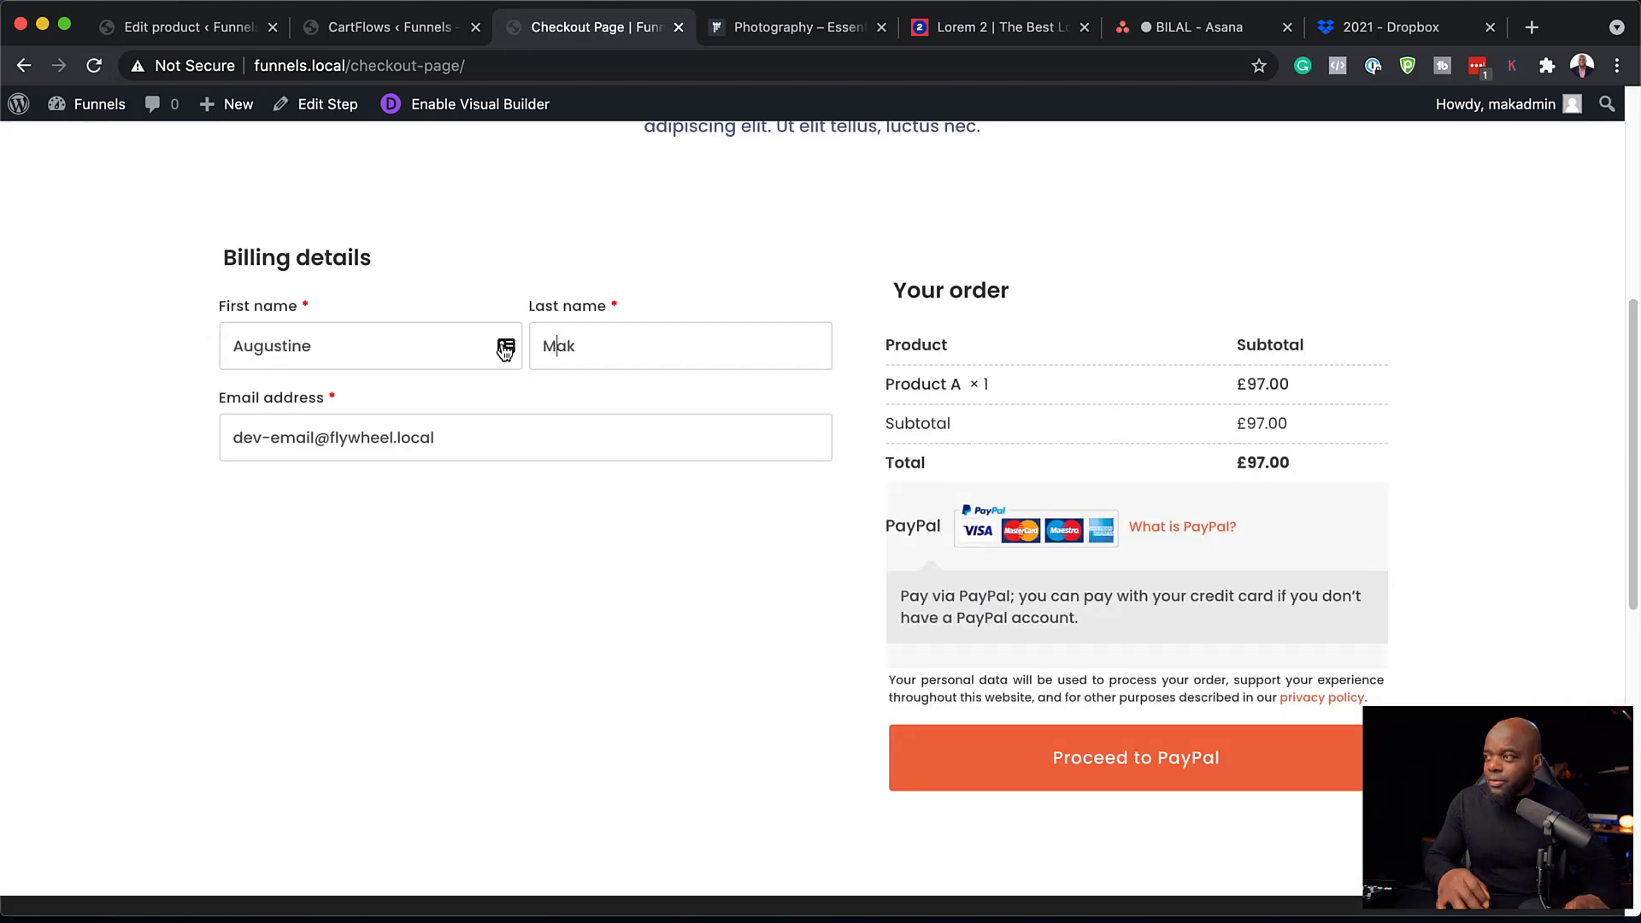
scroll(975, 665, up, 6)
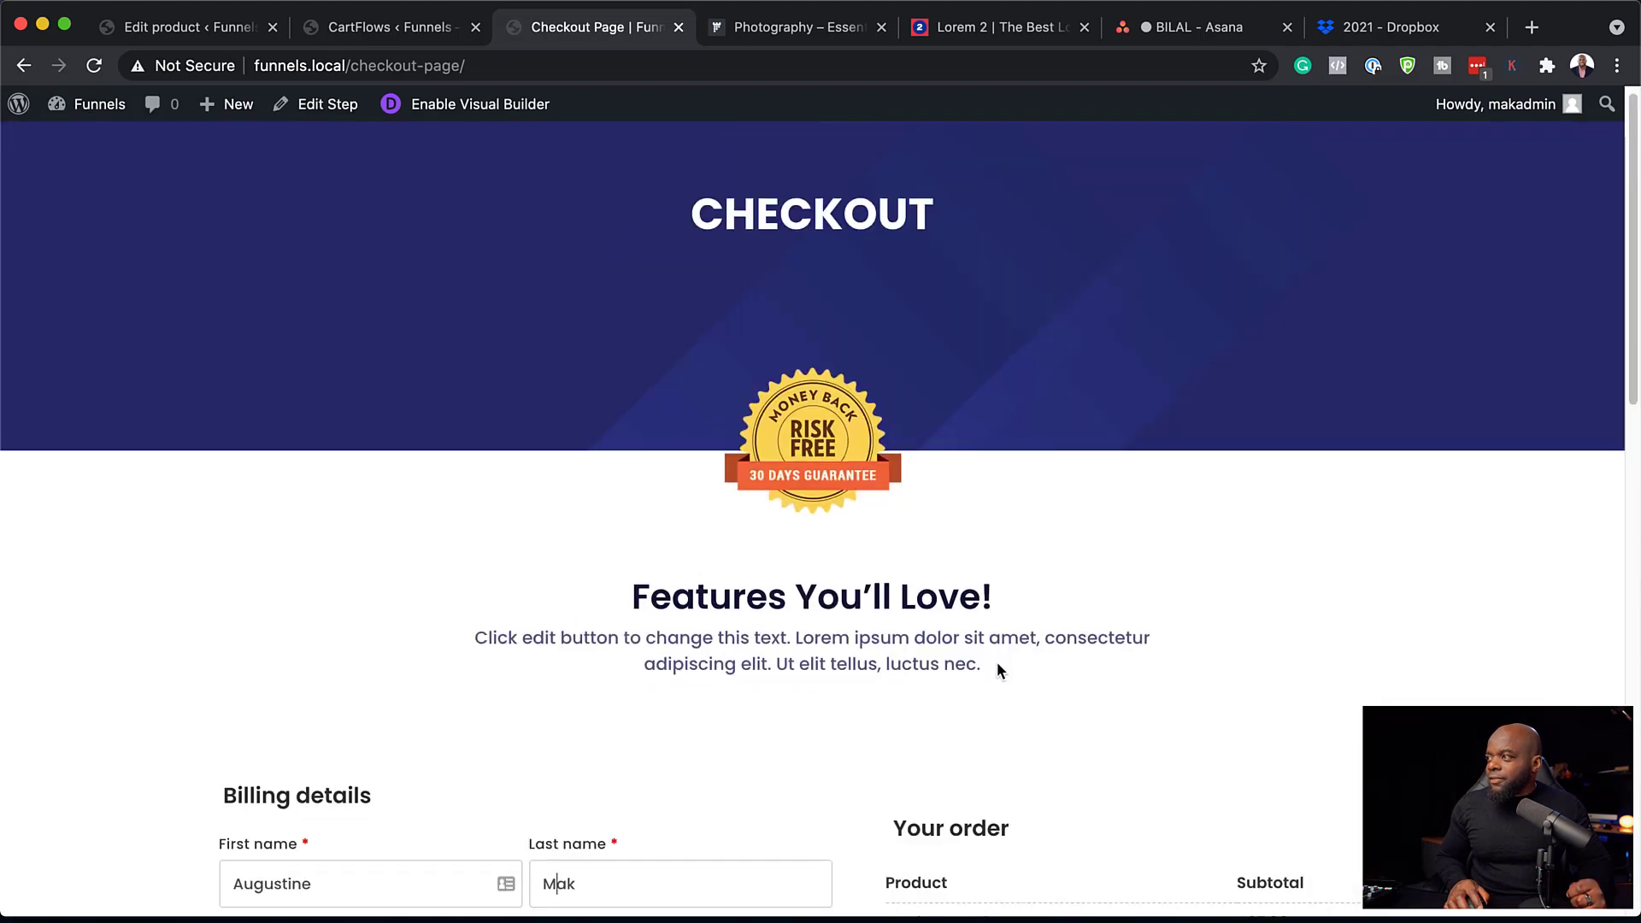
scroll(996, 666, down, 6)
click(1140, 792)
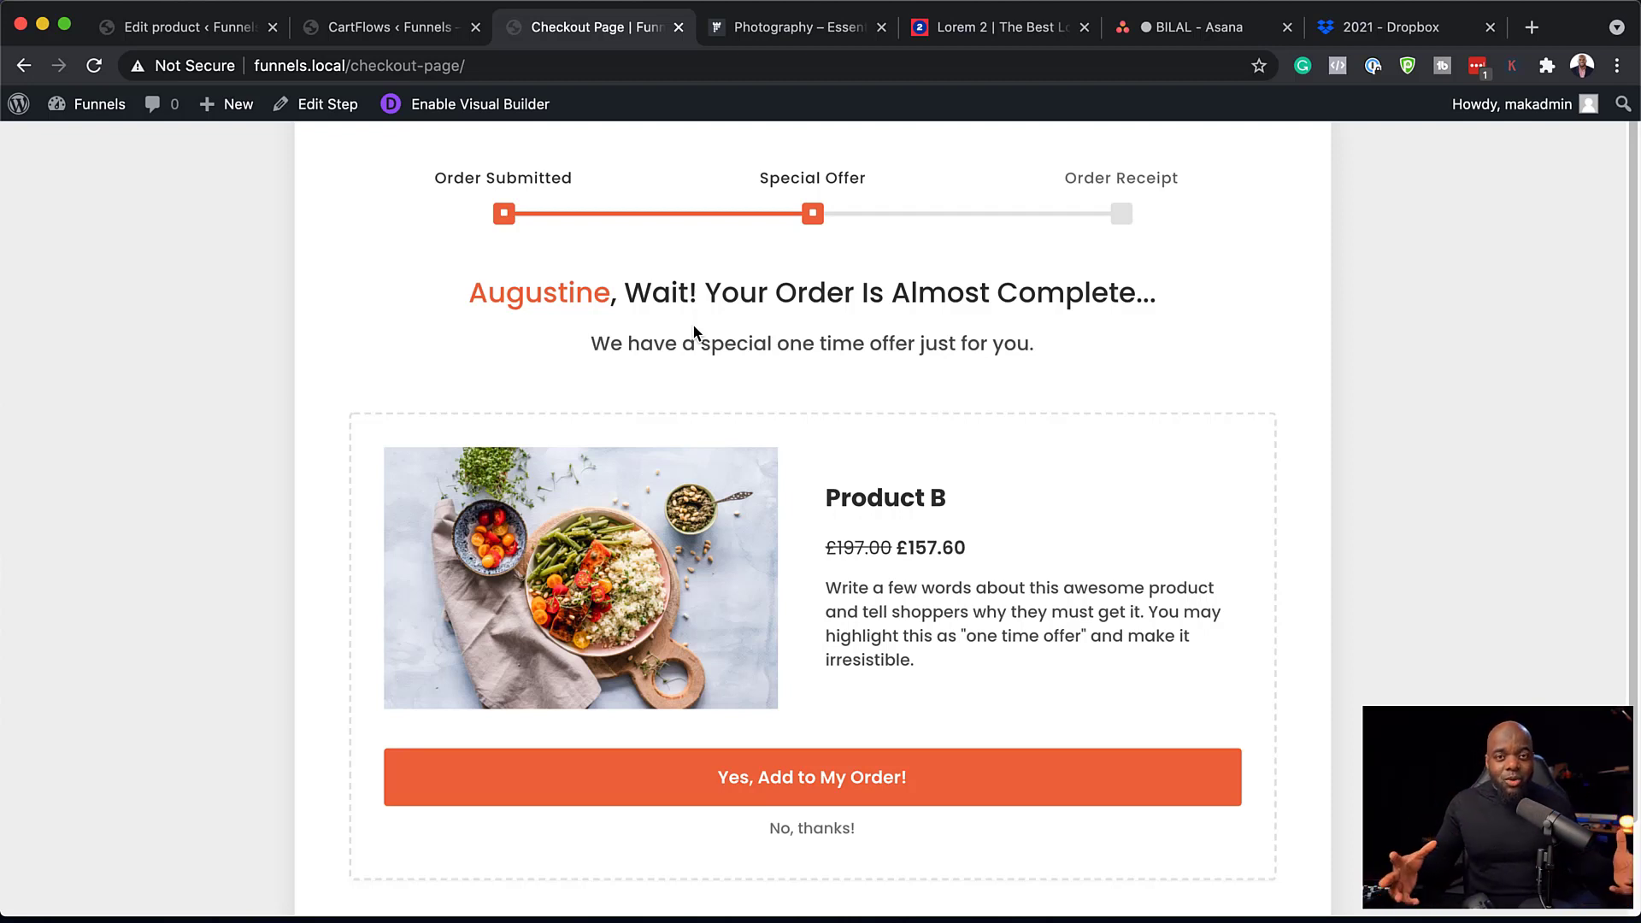
click(229, 27)
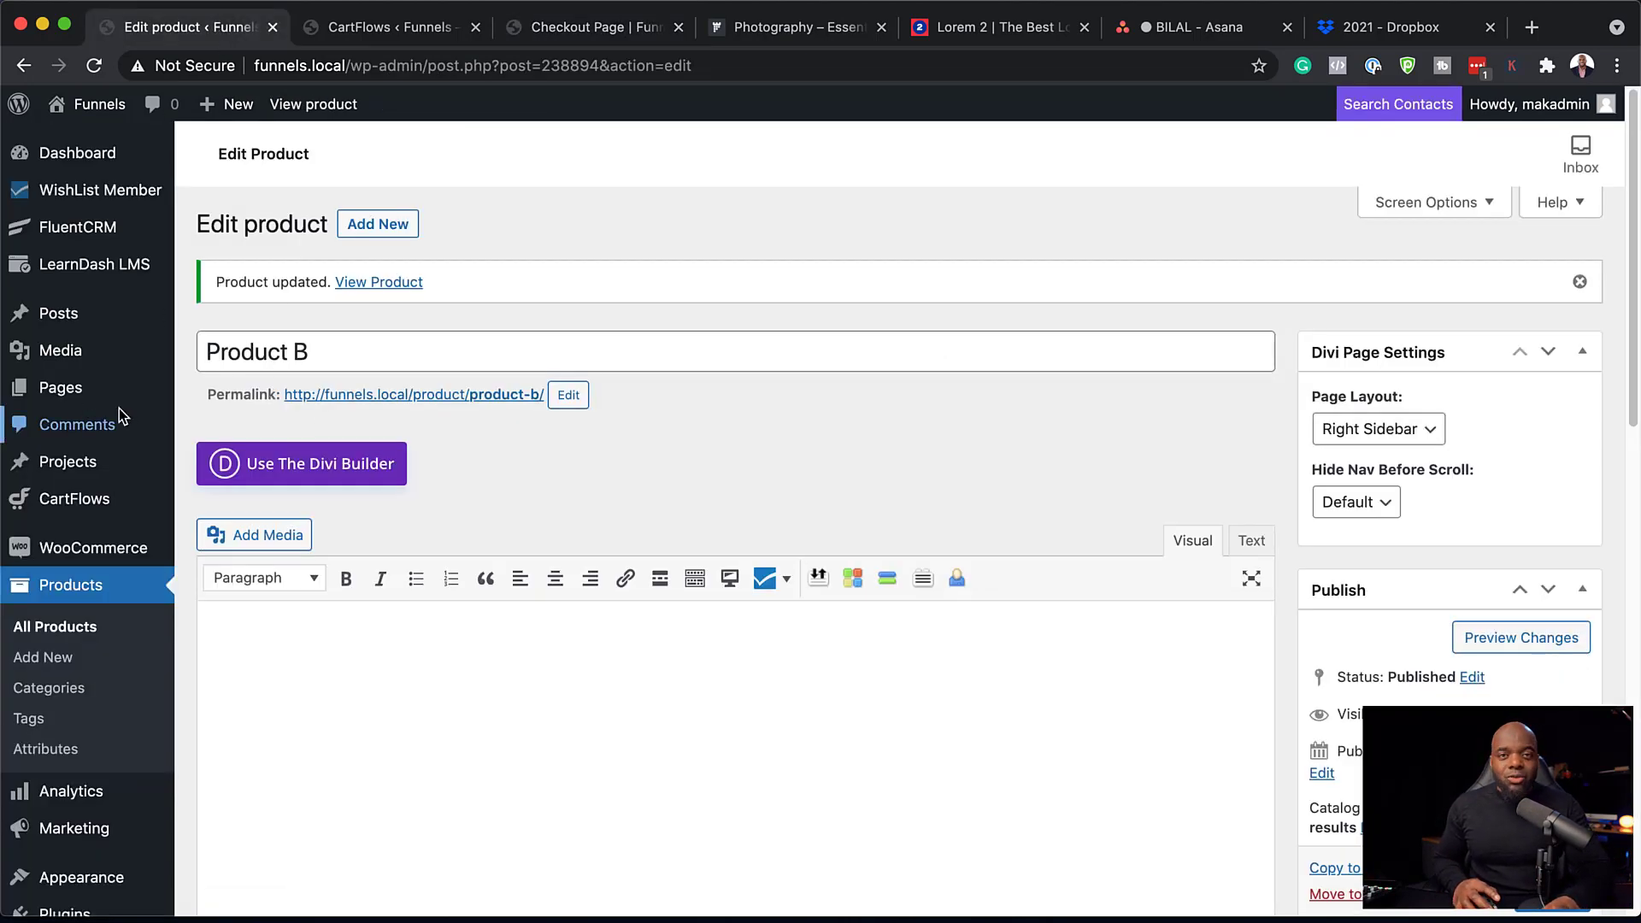
Create a FluentCRM automation 'Bought Product A' triggered by new WooCommerce orders.
mouse_move(117, 231)
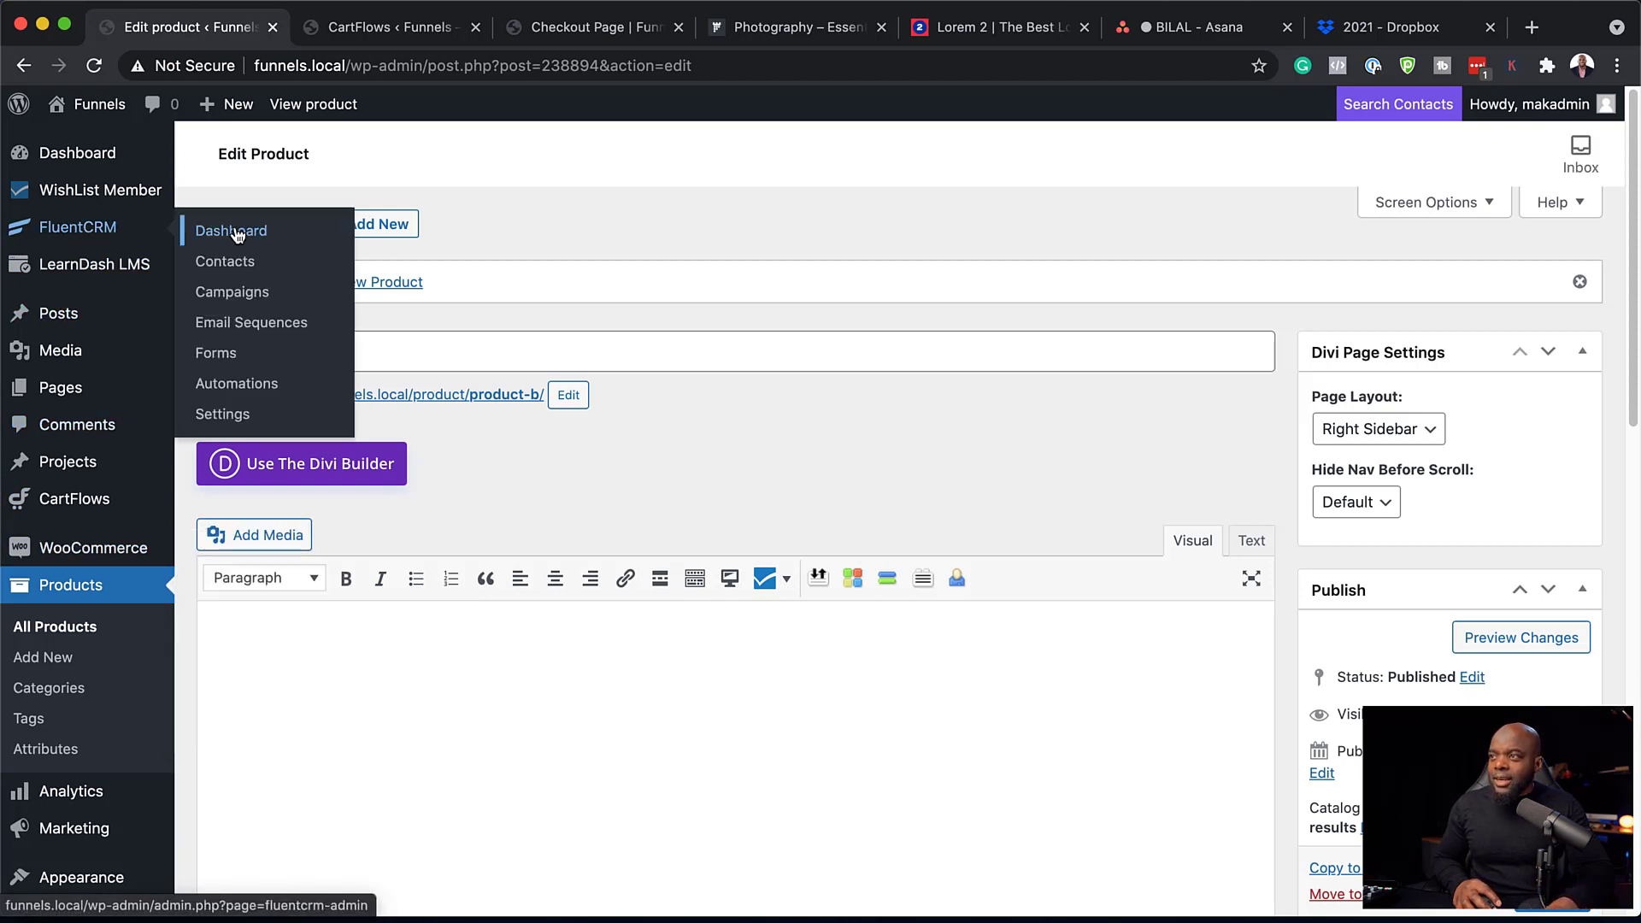
click(250, 387)
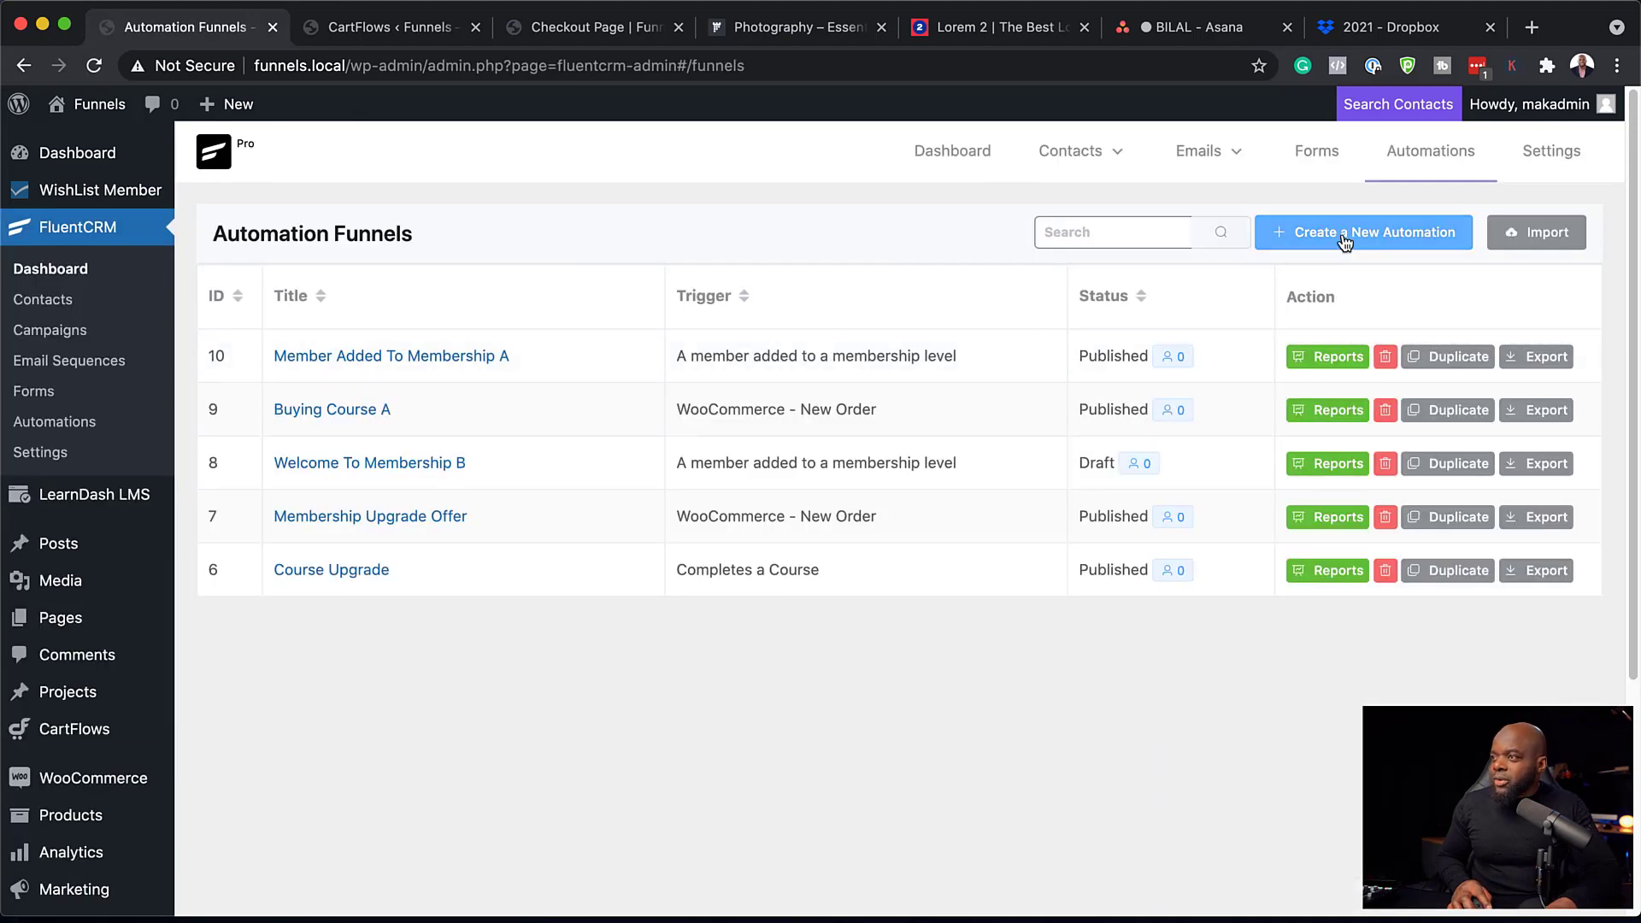
click(1342, 234)
click(946, 244)
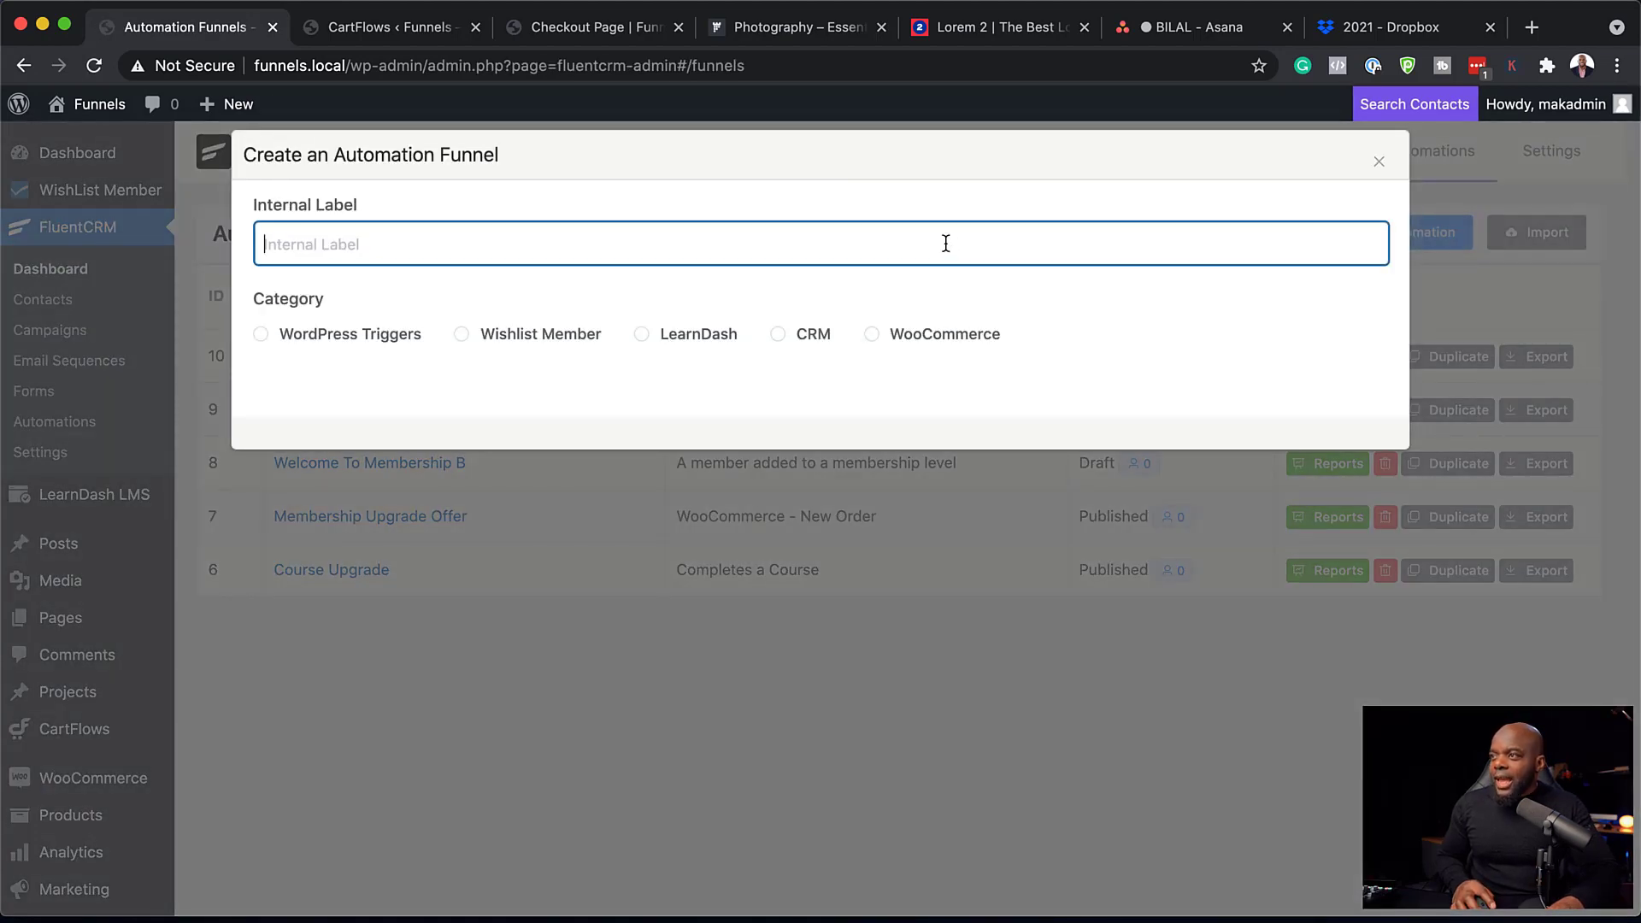
text(Bought Product A)
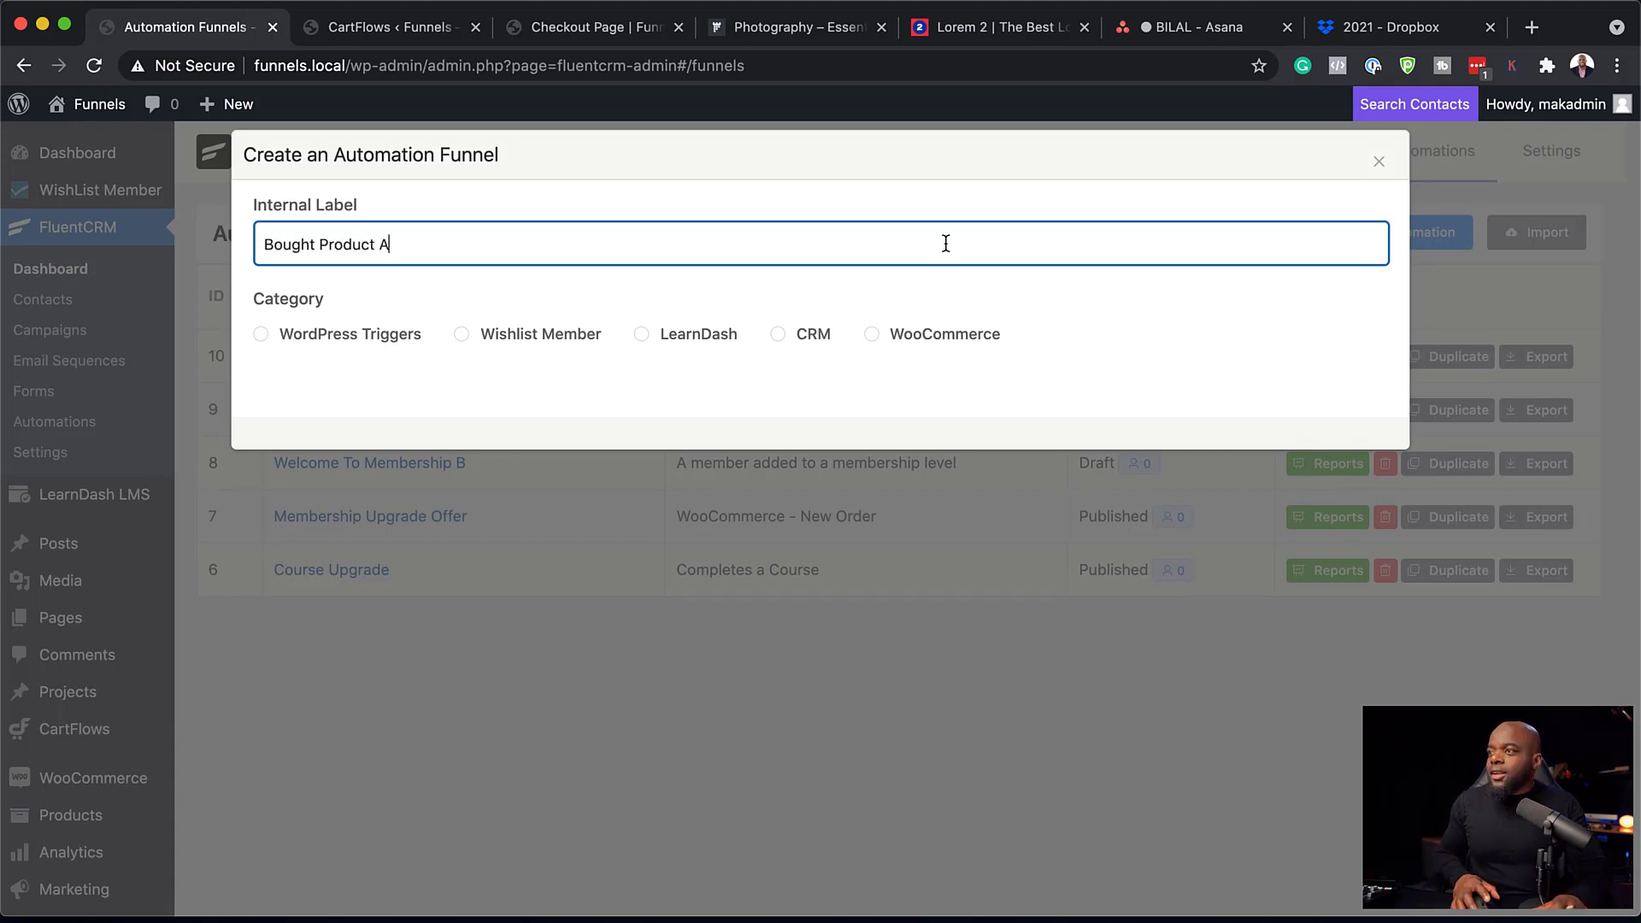
click(876, 341)
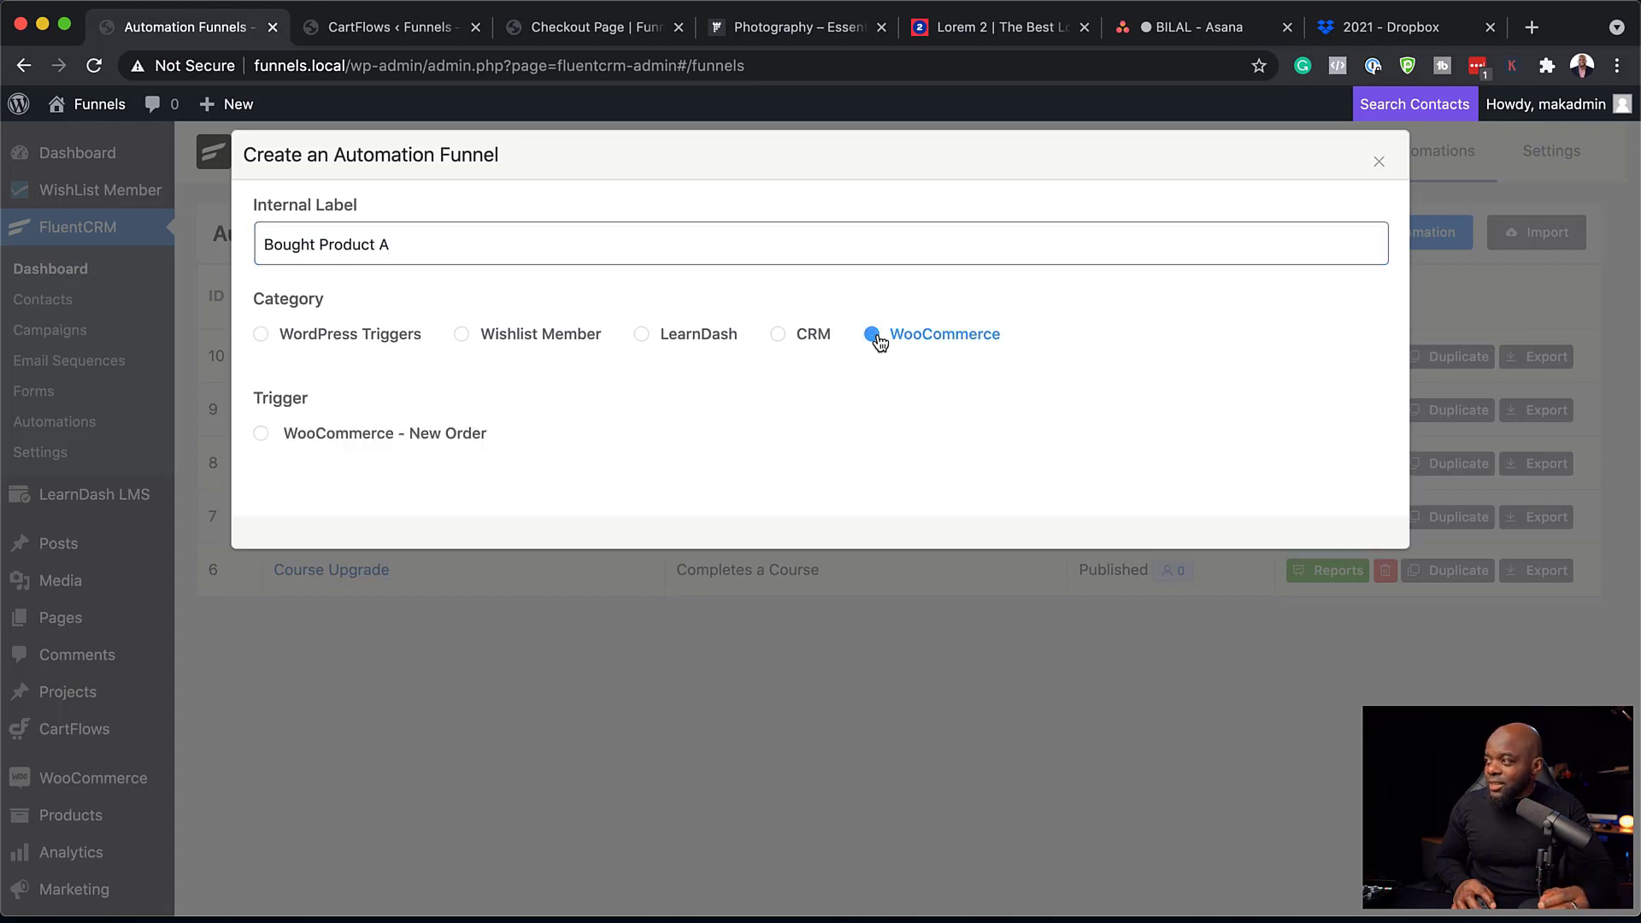
click(262, 434)
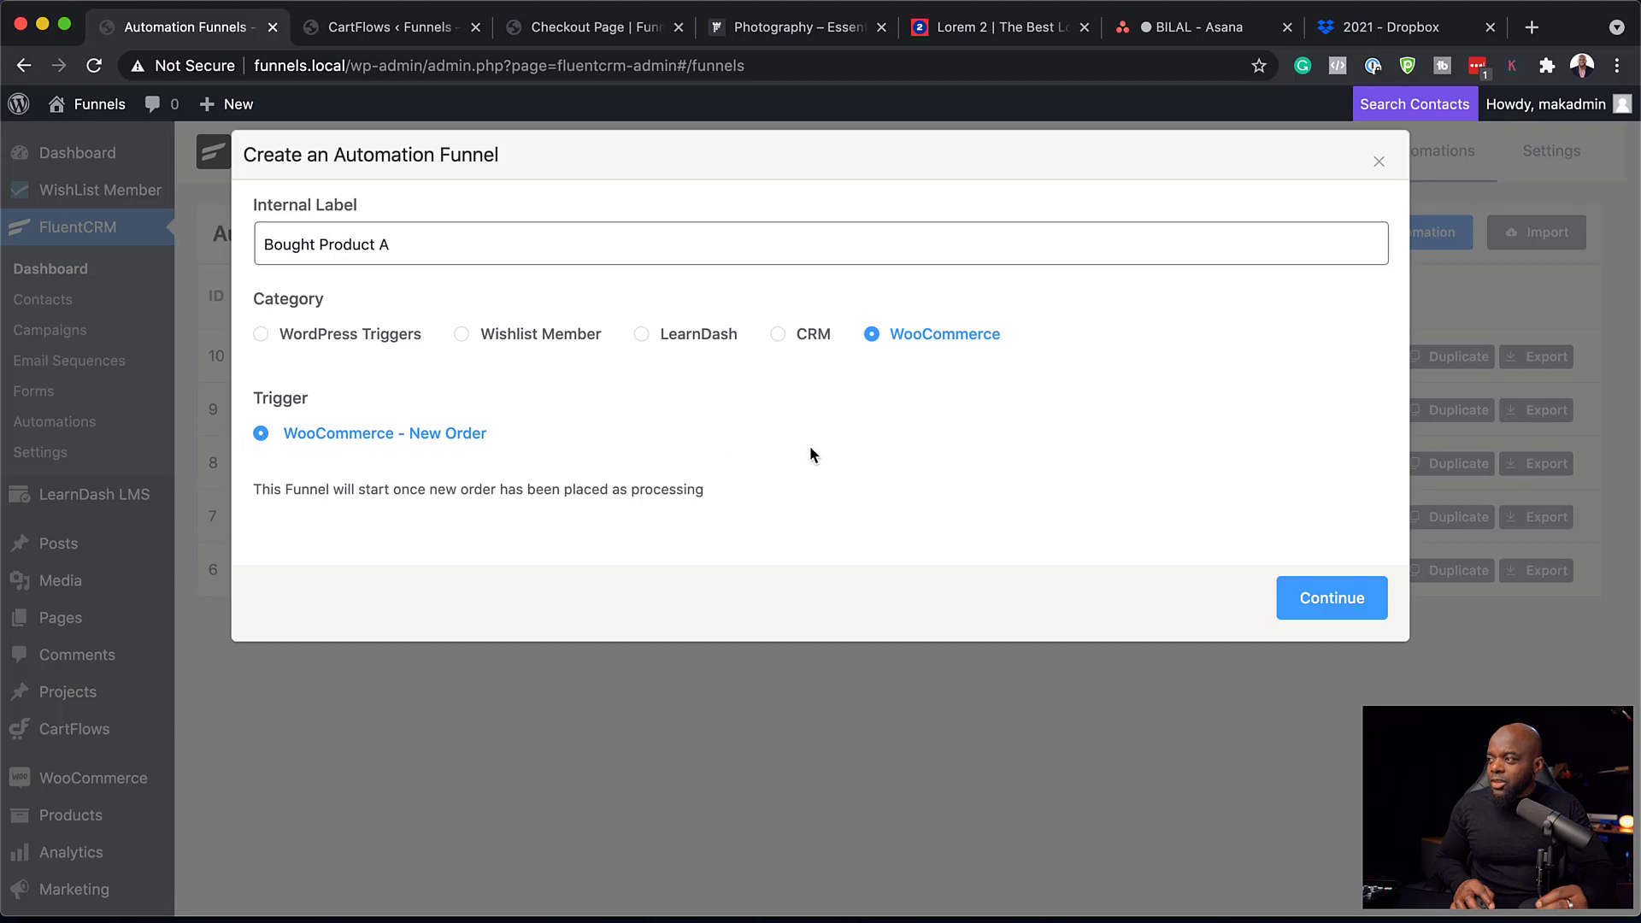
click(1324, 599)
Limit the trigger to Product A purchases and save the trigger settings.
scroll(556, 530, down, 2)
scroll(559, 530, down, 1)
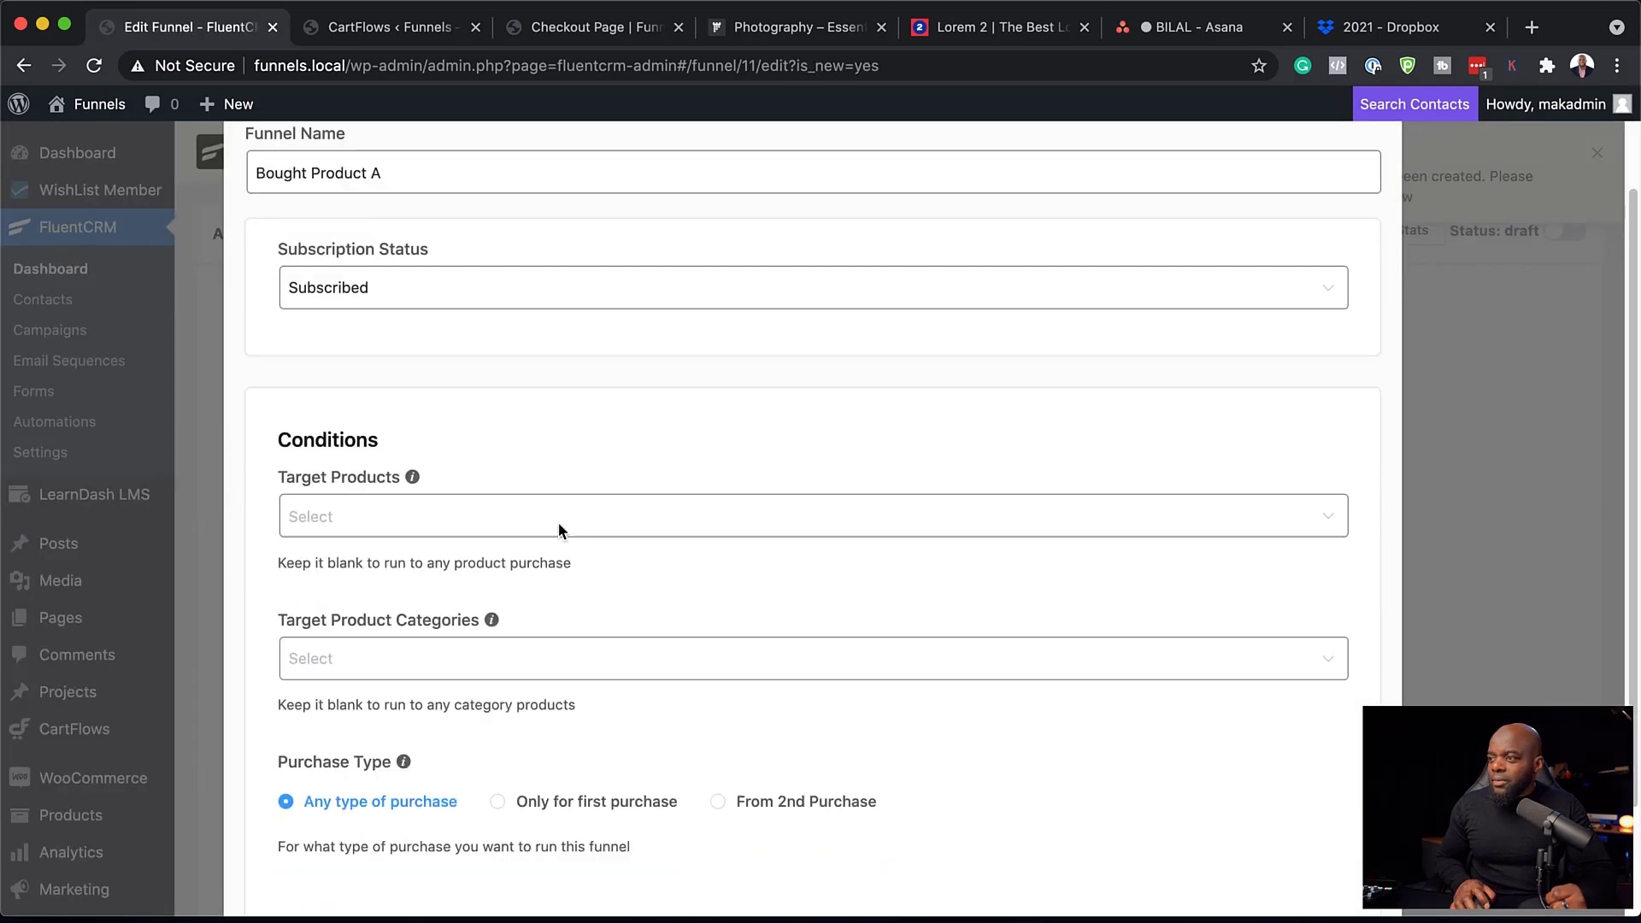
click(332, 517)
click(382, 621)
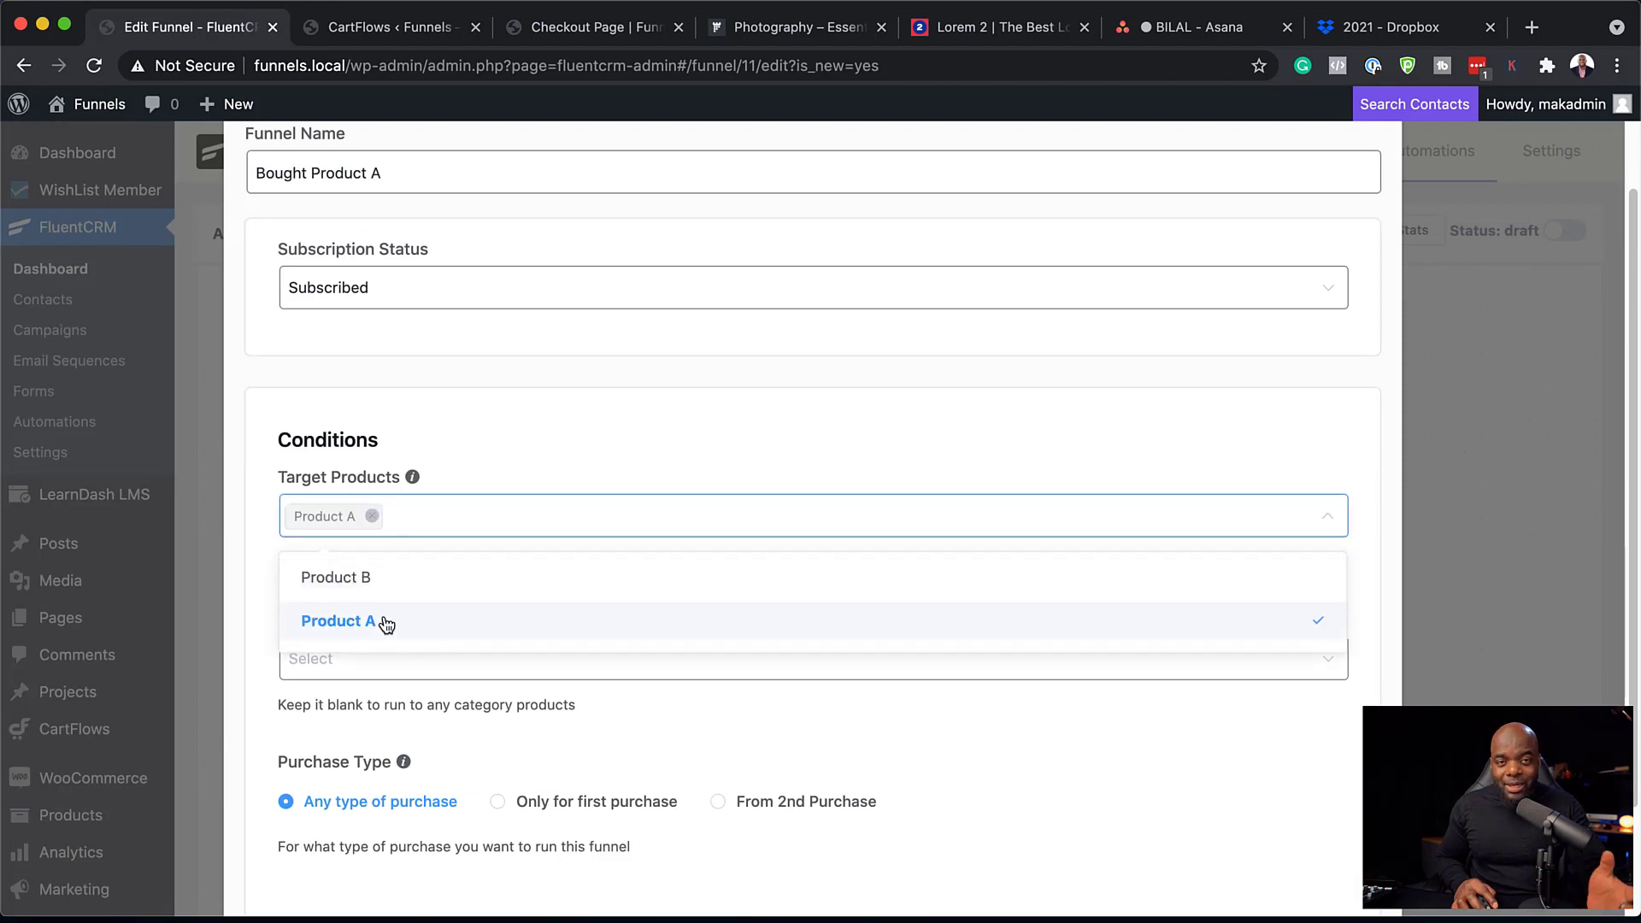
click(1391, 447)
scroll(1079, 573, down, 2)
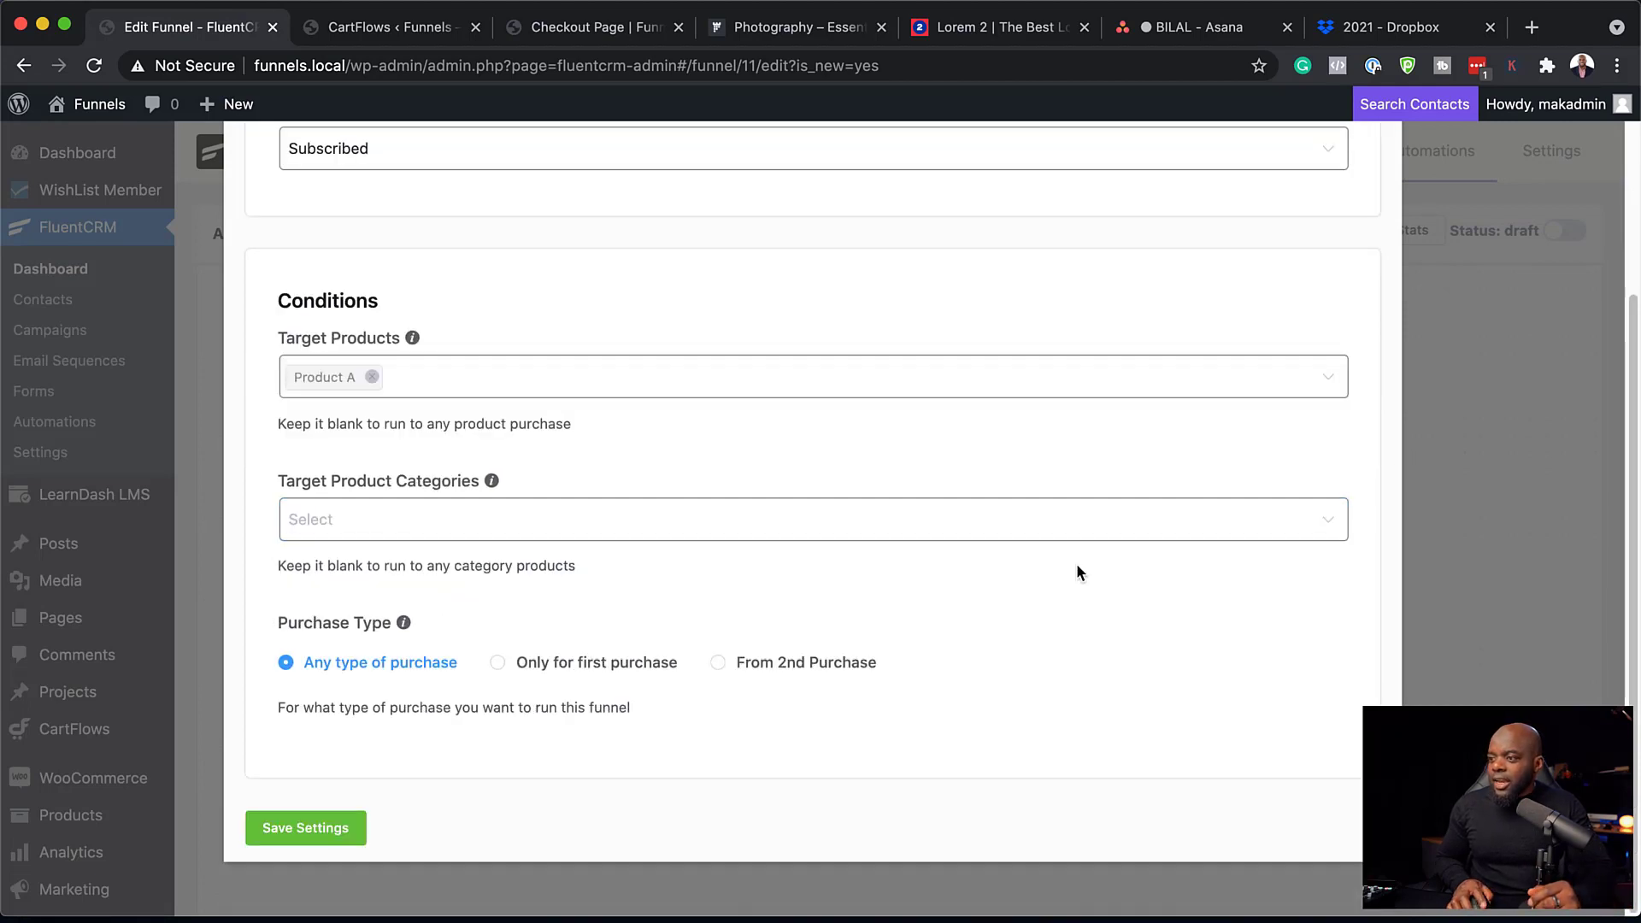
click(306, 829)
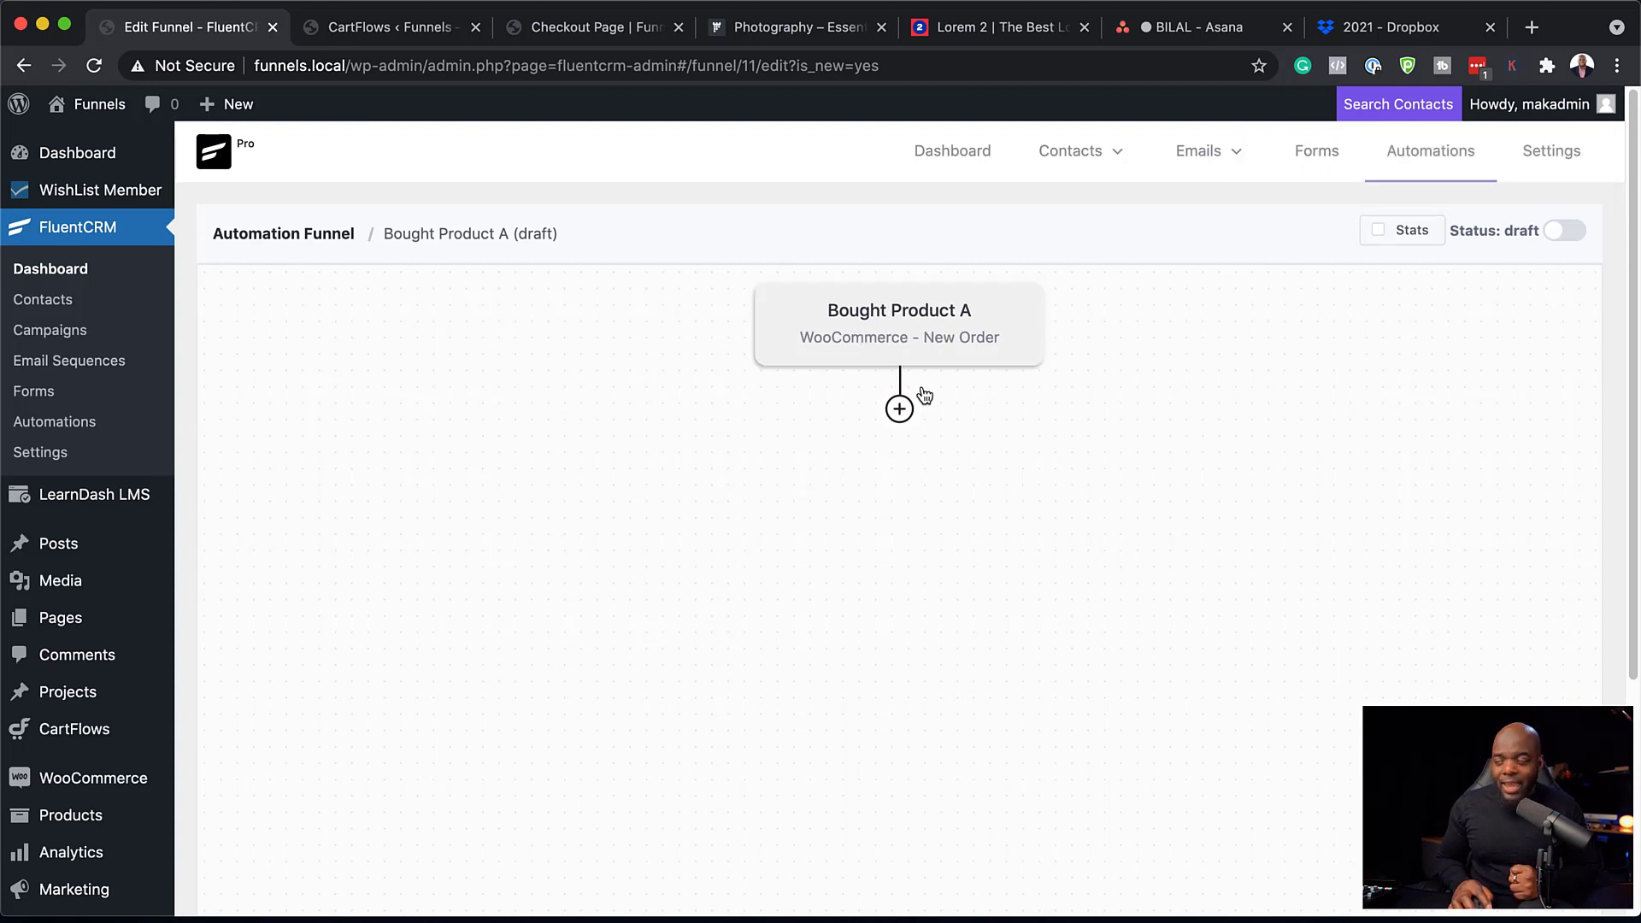
click(901, 410)
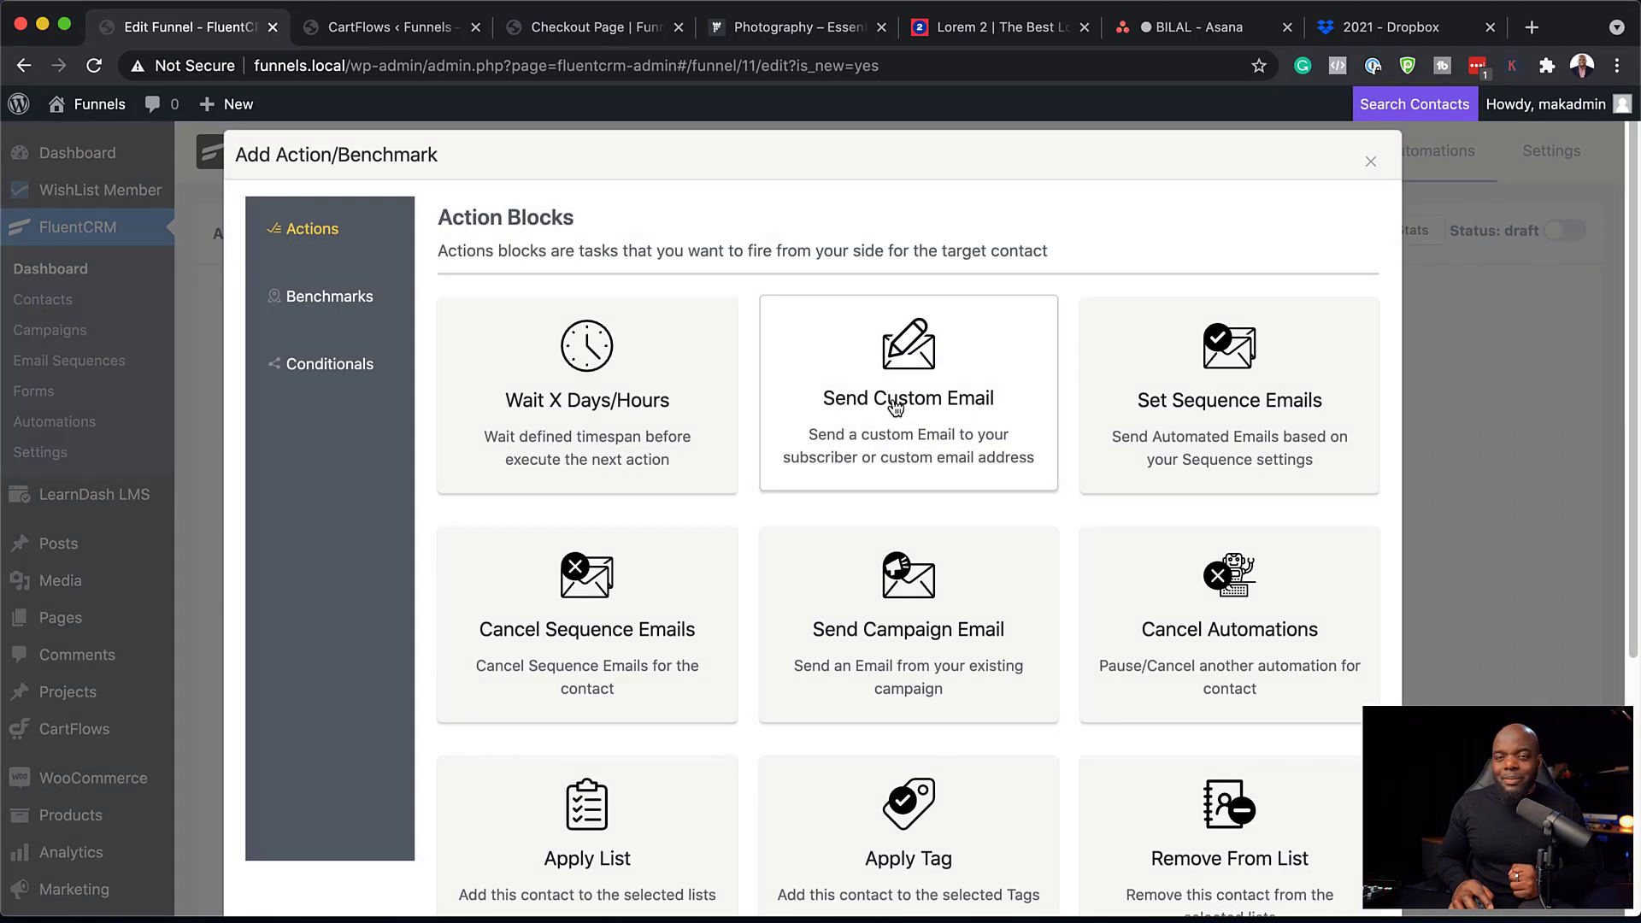
Add a custom email step labelled Send Thank You Email with the subject 'Welcome'.
click(895, 408)
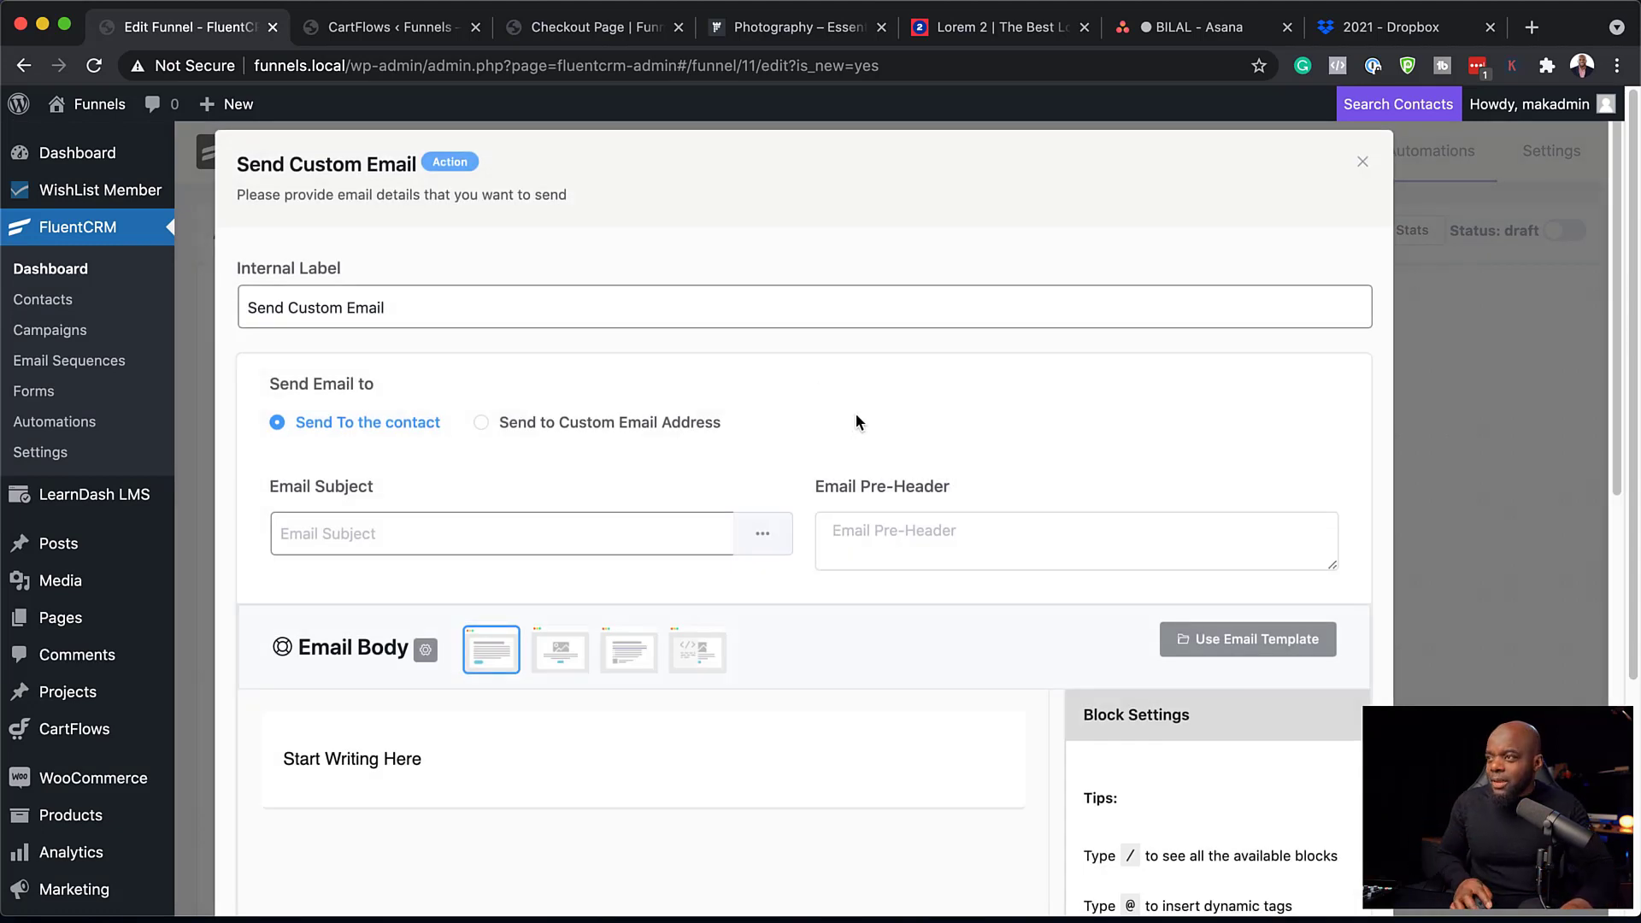
double_click(622, 318)
click(625, 316)
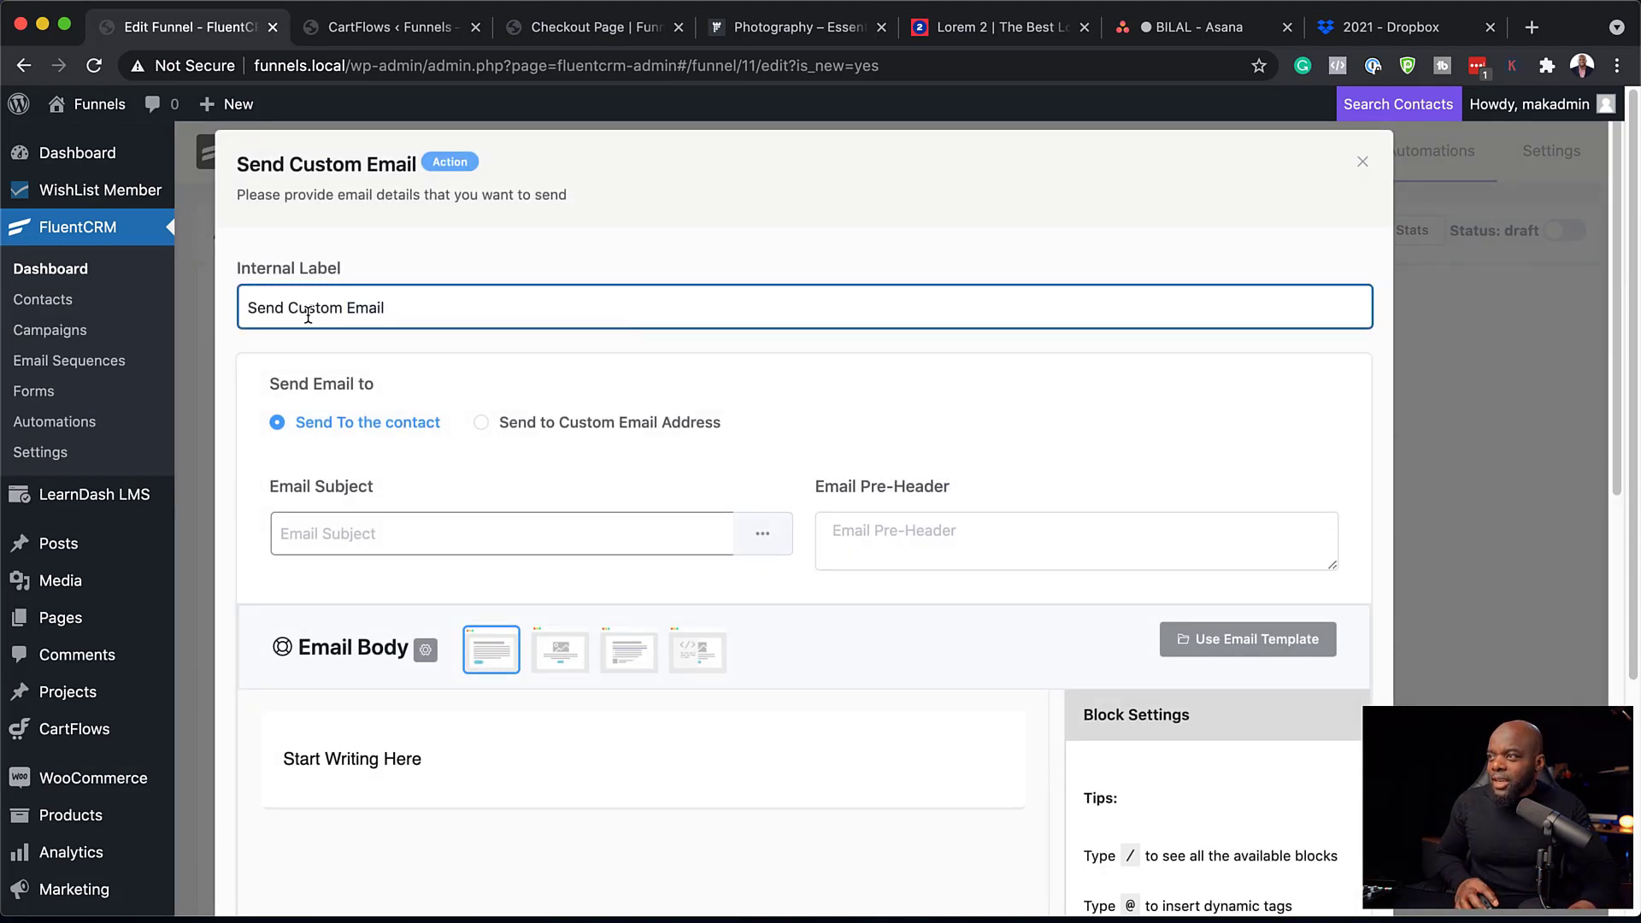
drag(288, 309, 329, 309)
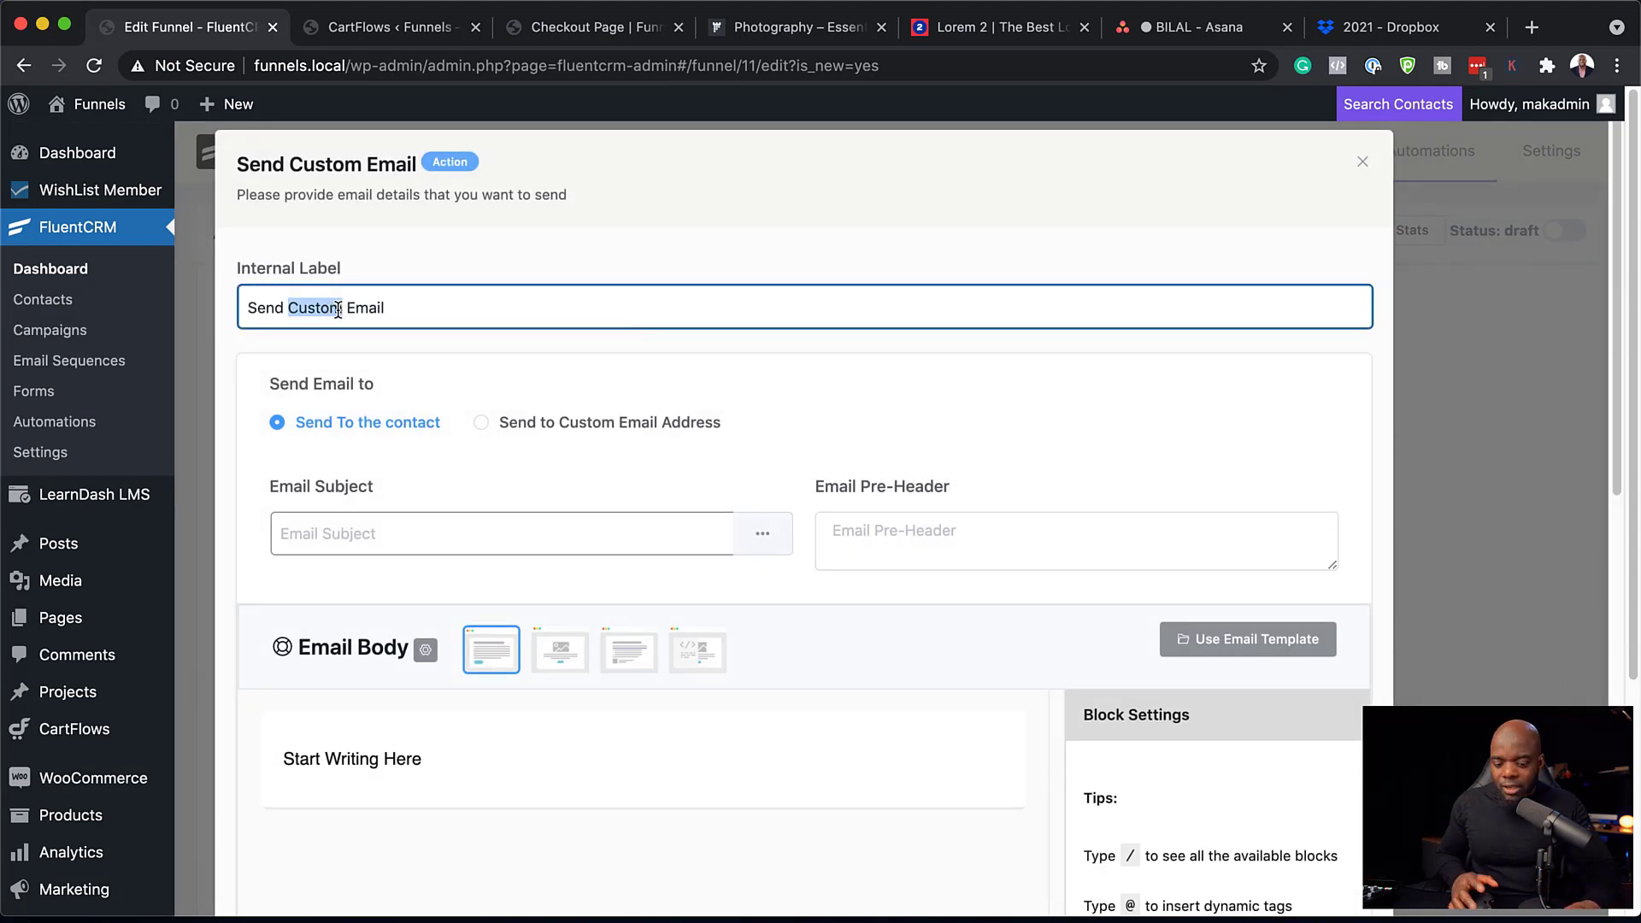
text(Thank You)
click(398, 528)
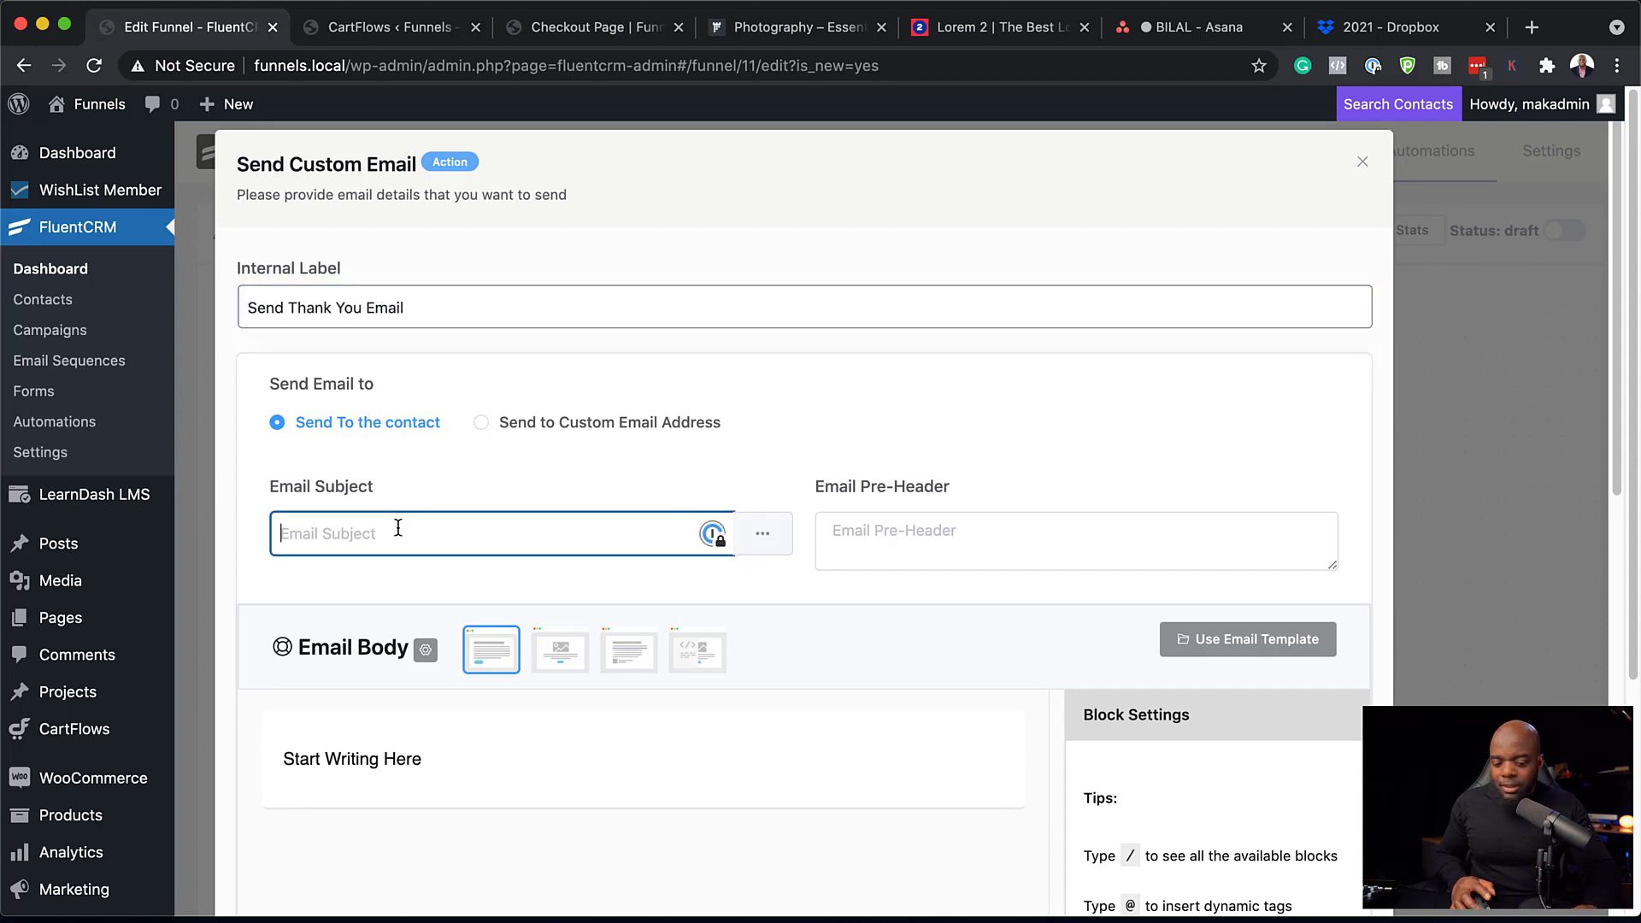
text(Welcome ........)
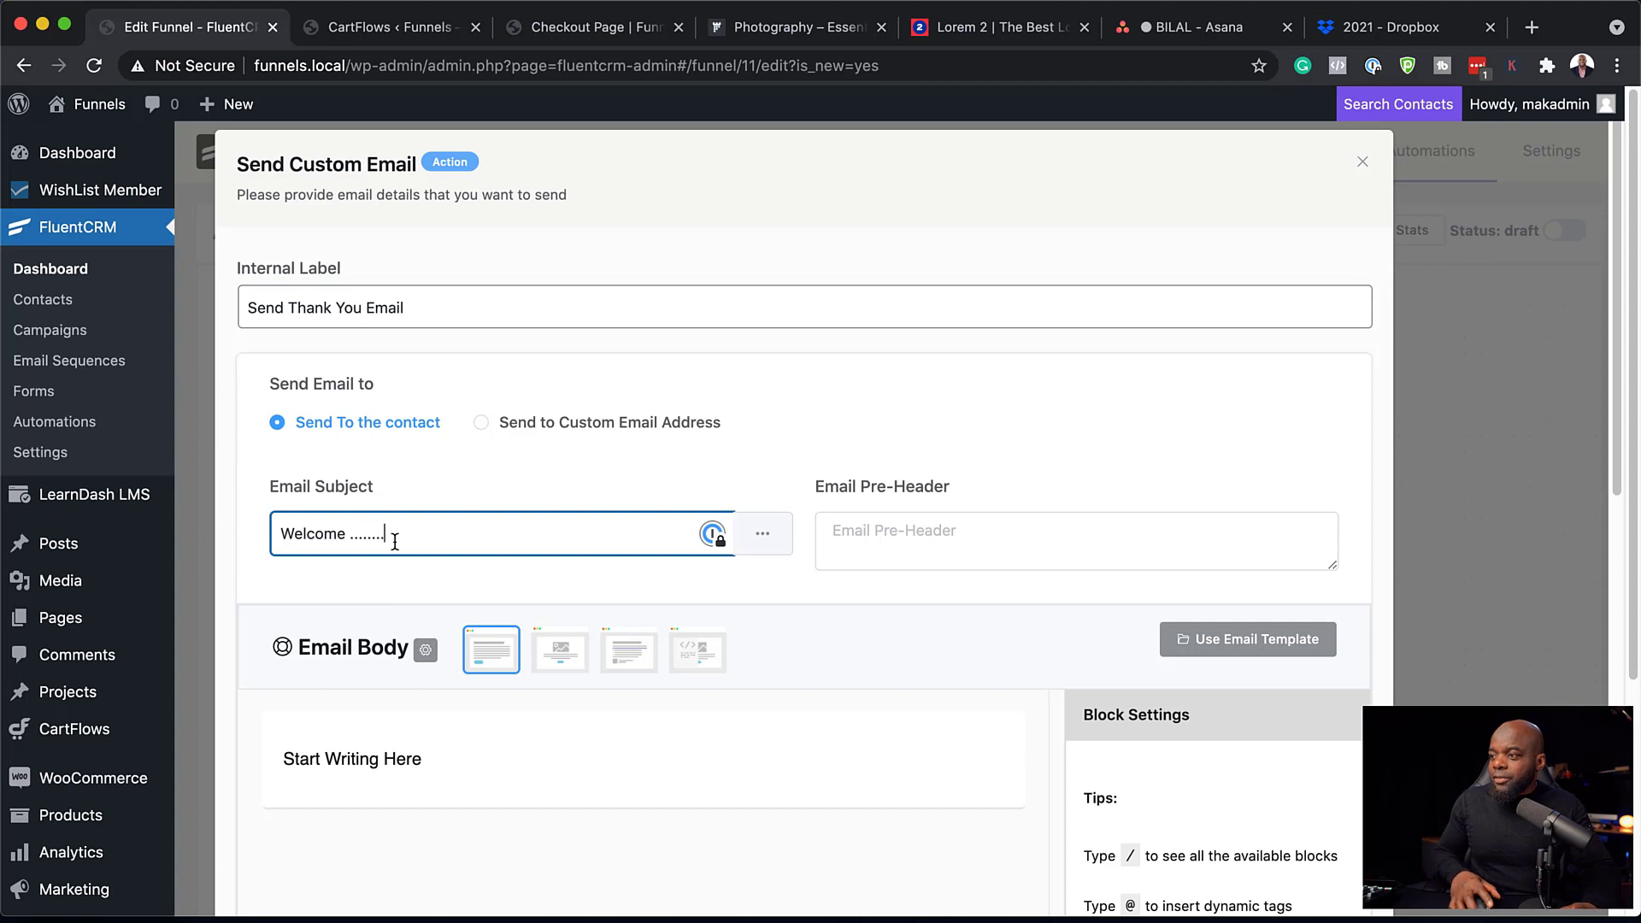
click(446, 757)
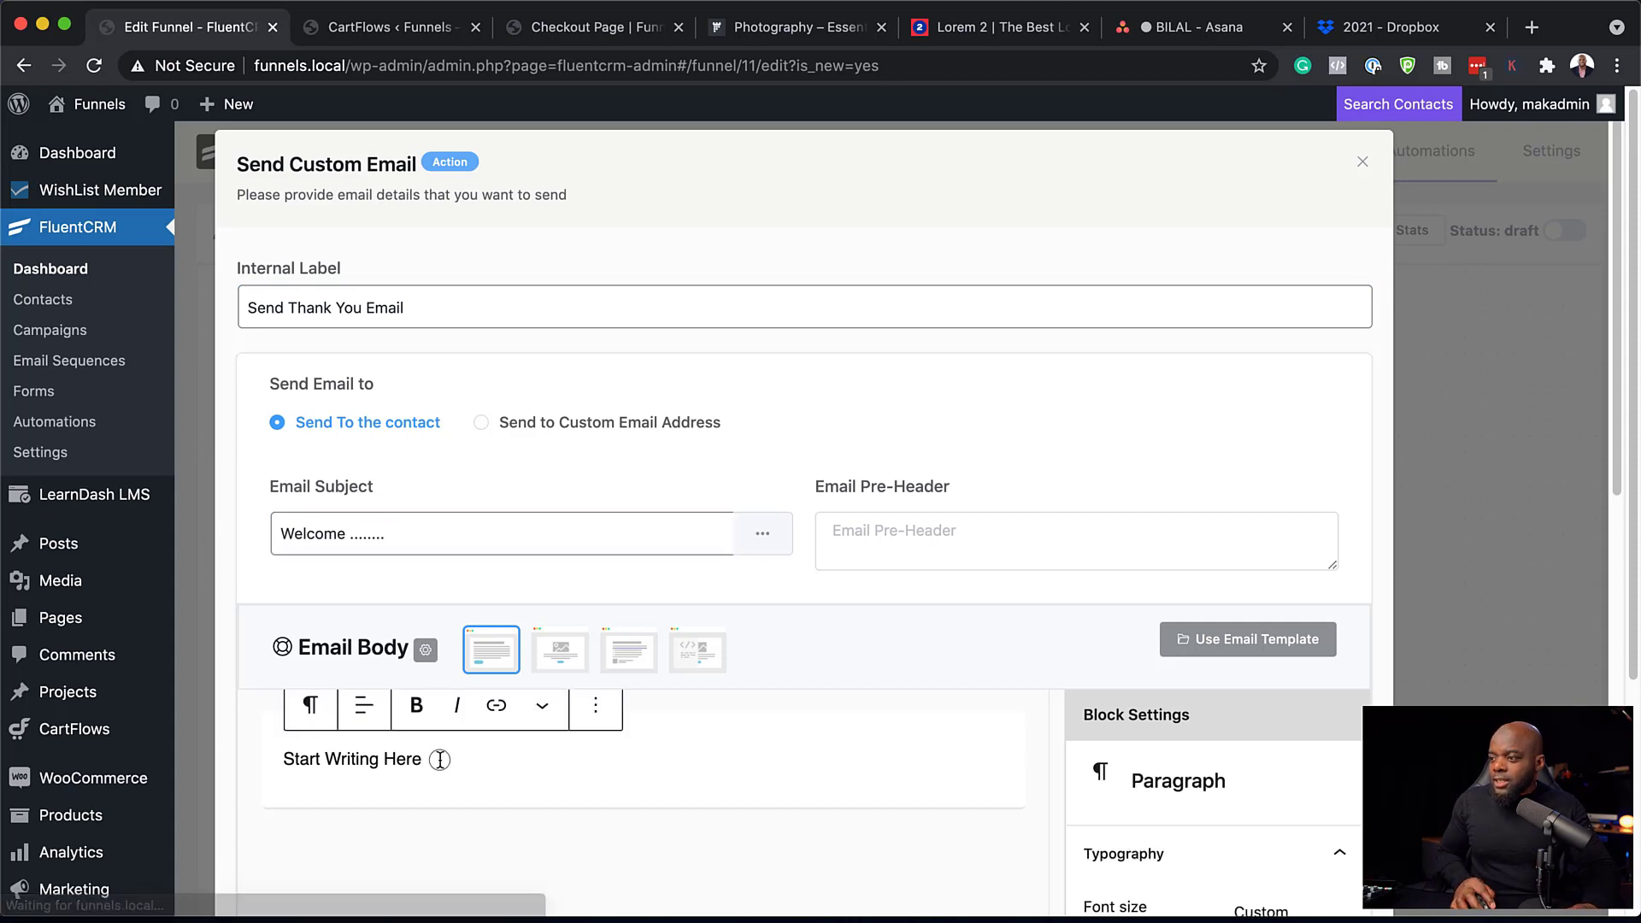
drag(441, 759, 267, 752)
text(Hello, @)
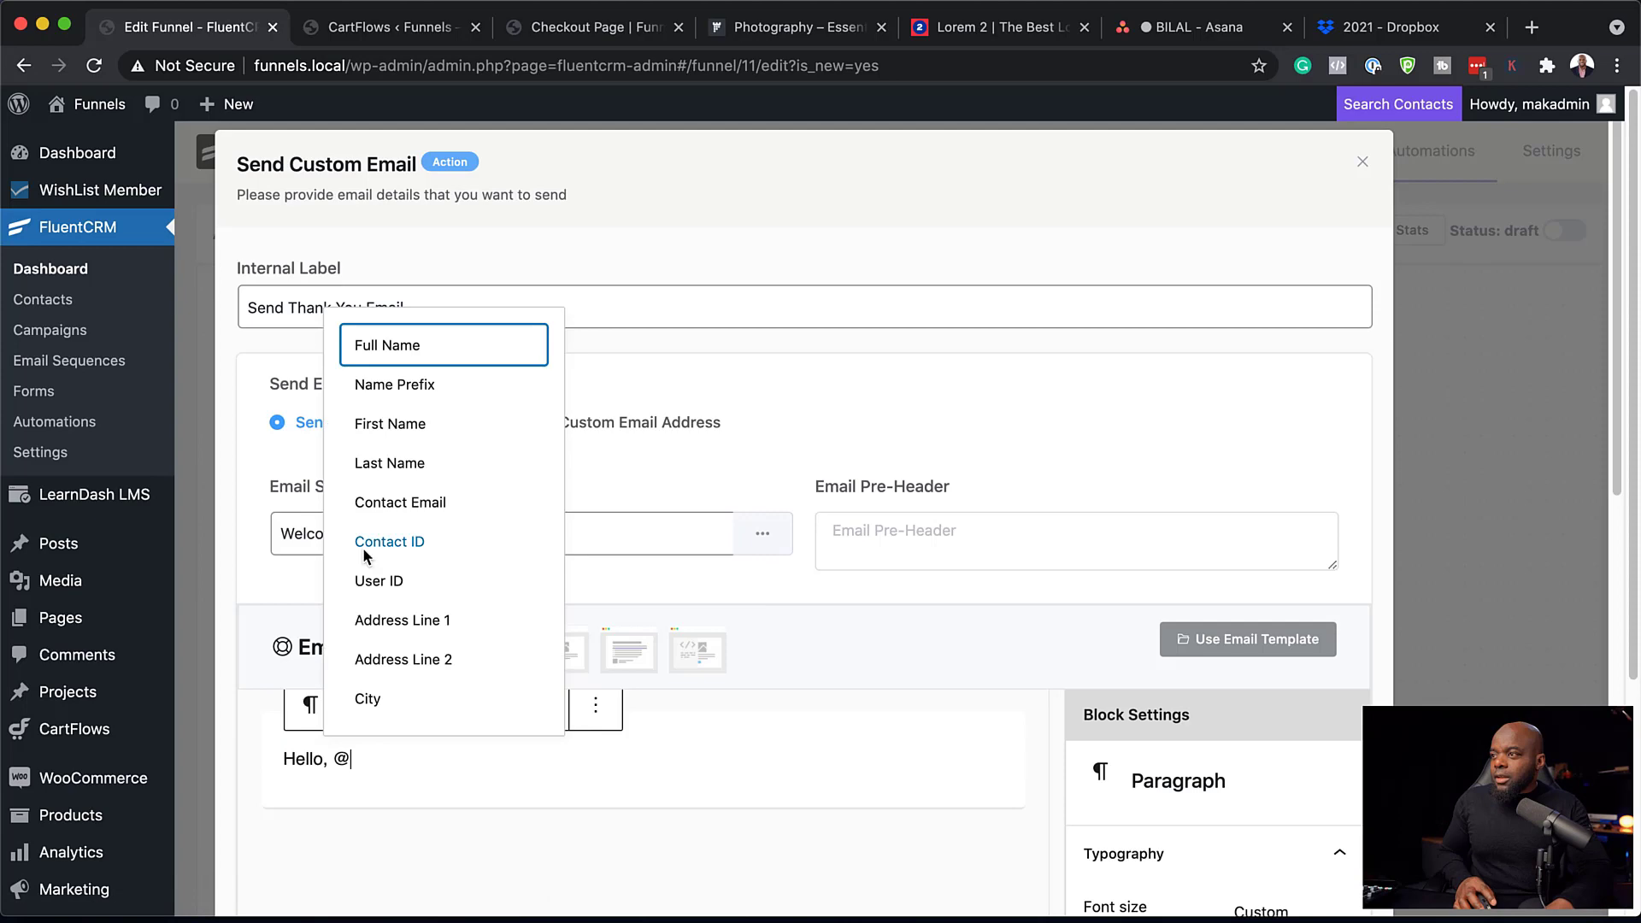
click(423, 426)
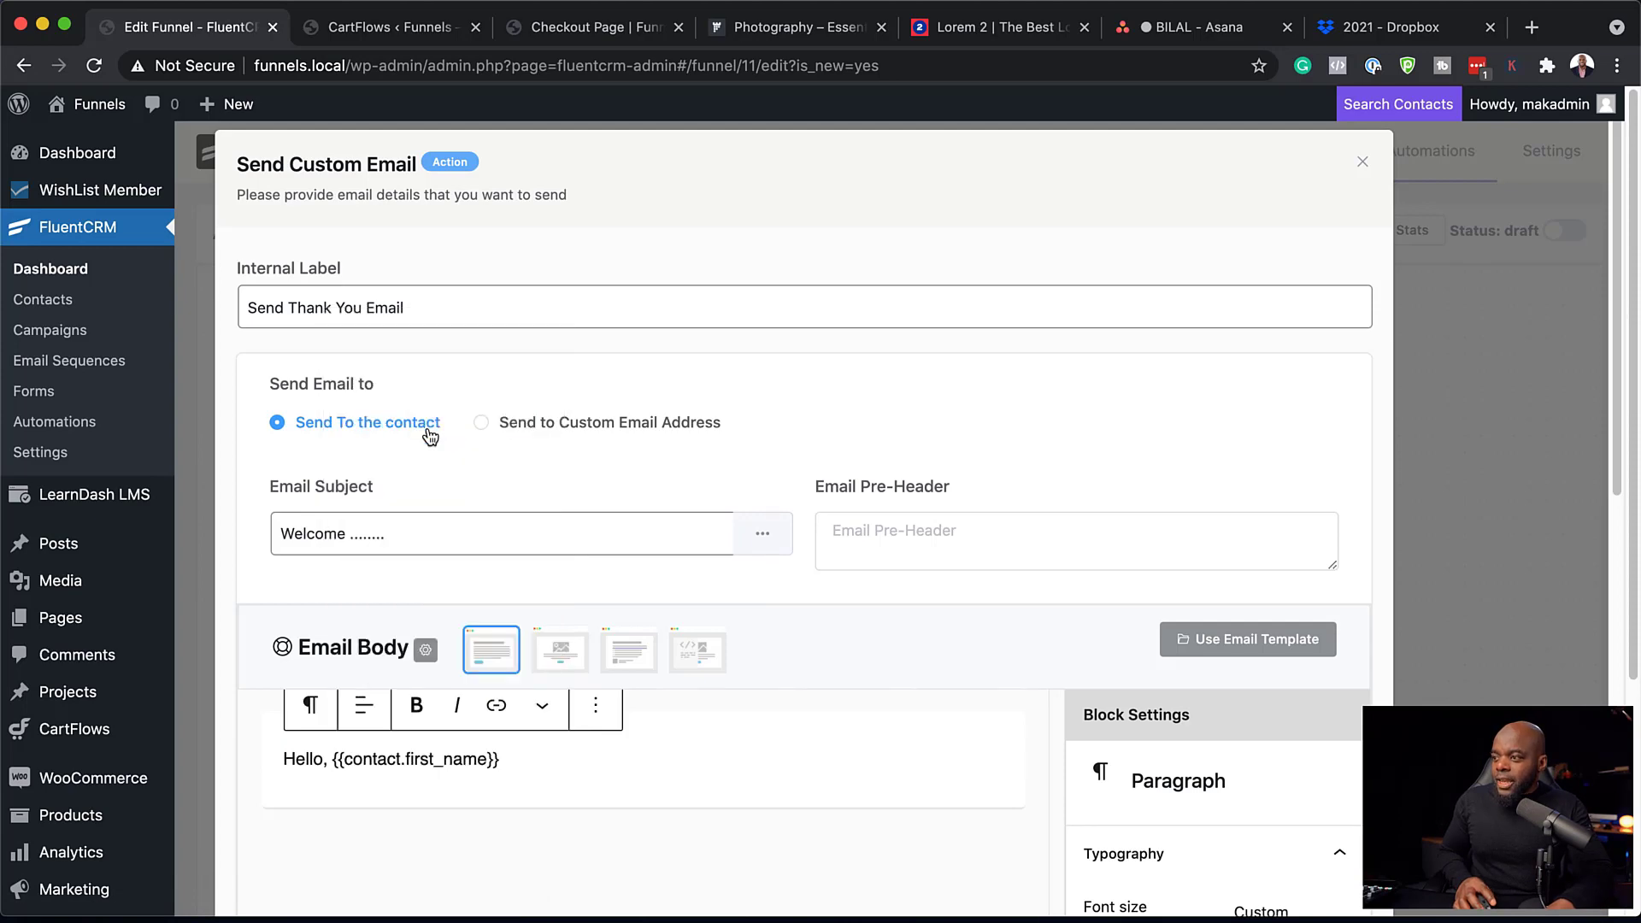
key(Return)
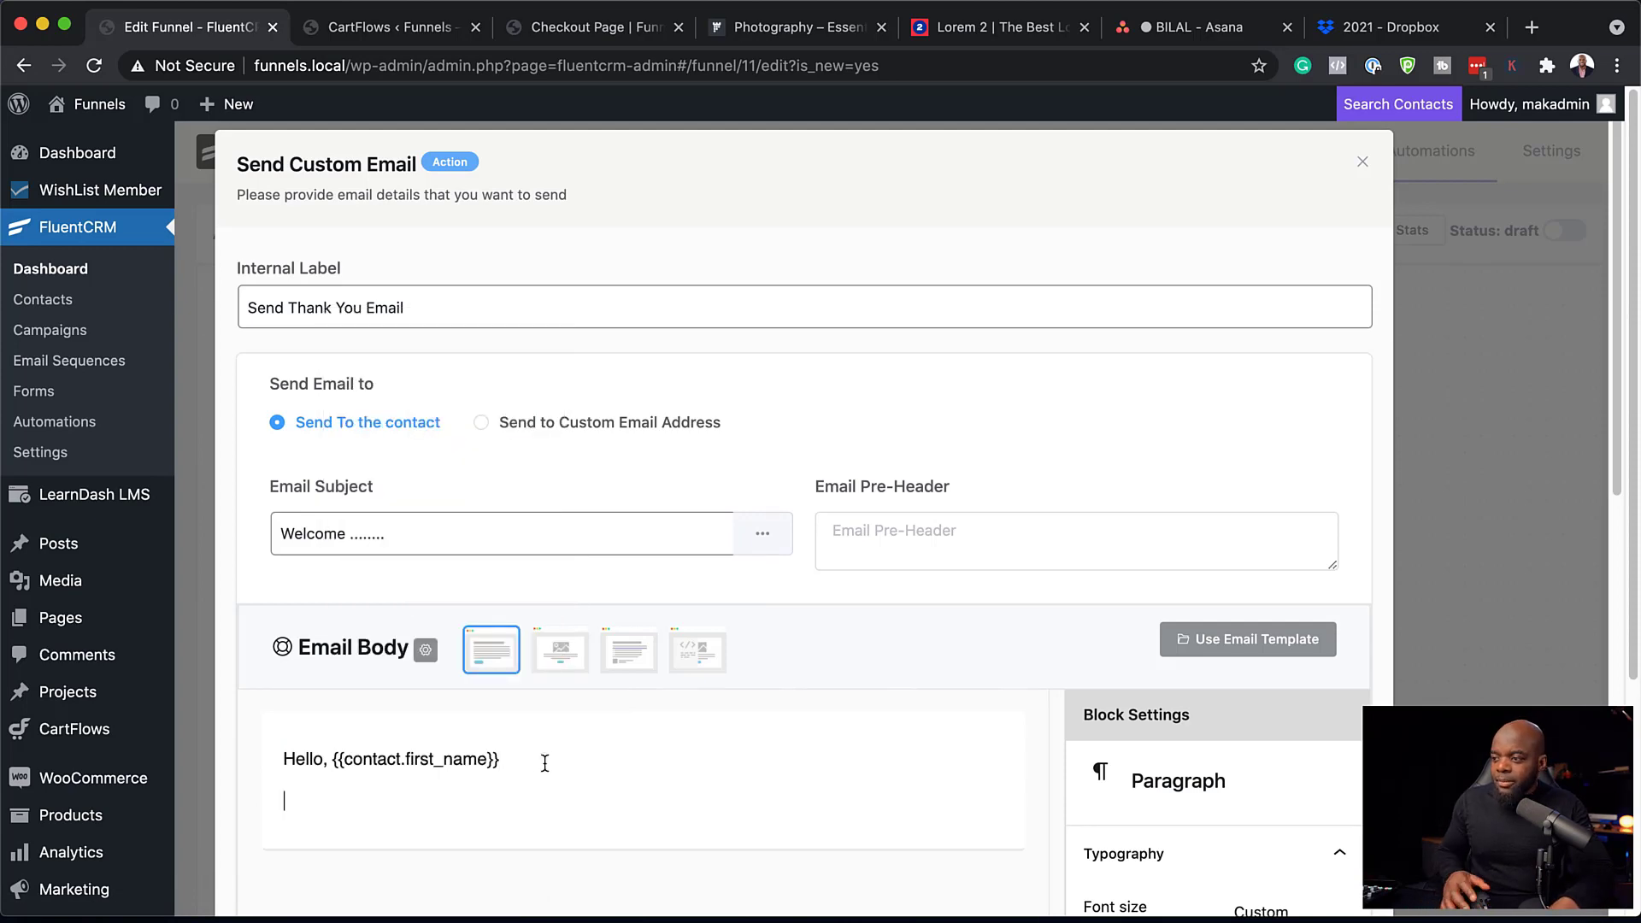
text(Lorem ipsum dolor sit amet, consectetuer adipiscing elit. Donec odio. Quisque volutpat mattis eros. Nullam malesuada erat ut turpis. Suspendisse urna nibh, viverra non, semper suscipit, posuere a, pede.)
scroll(993, 706, down, 8)
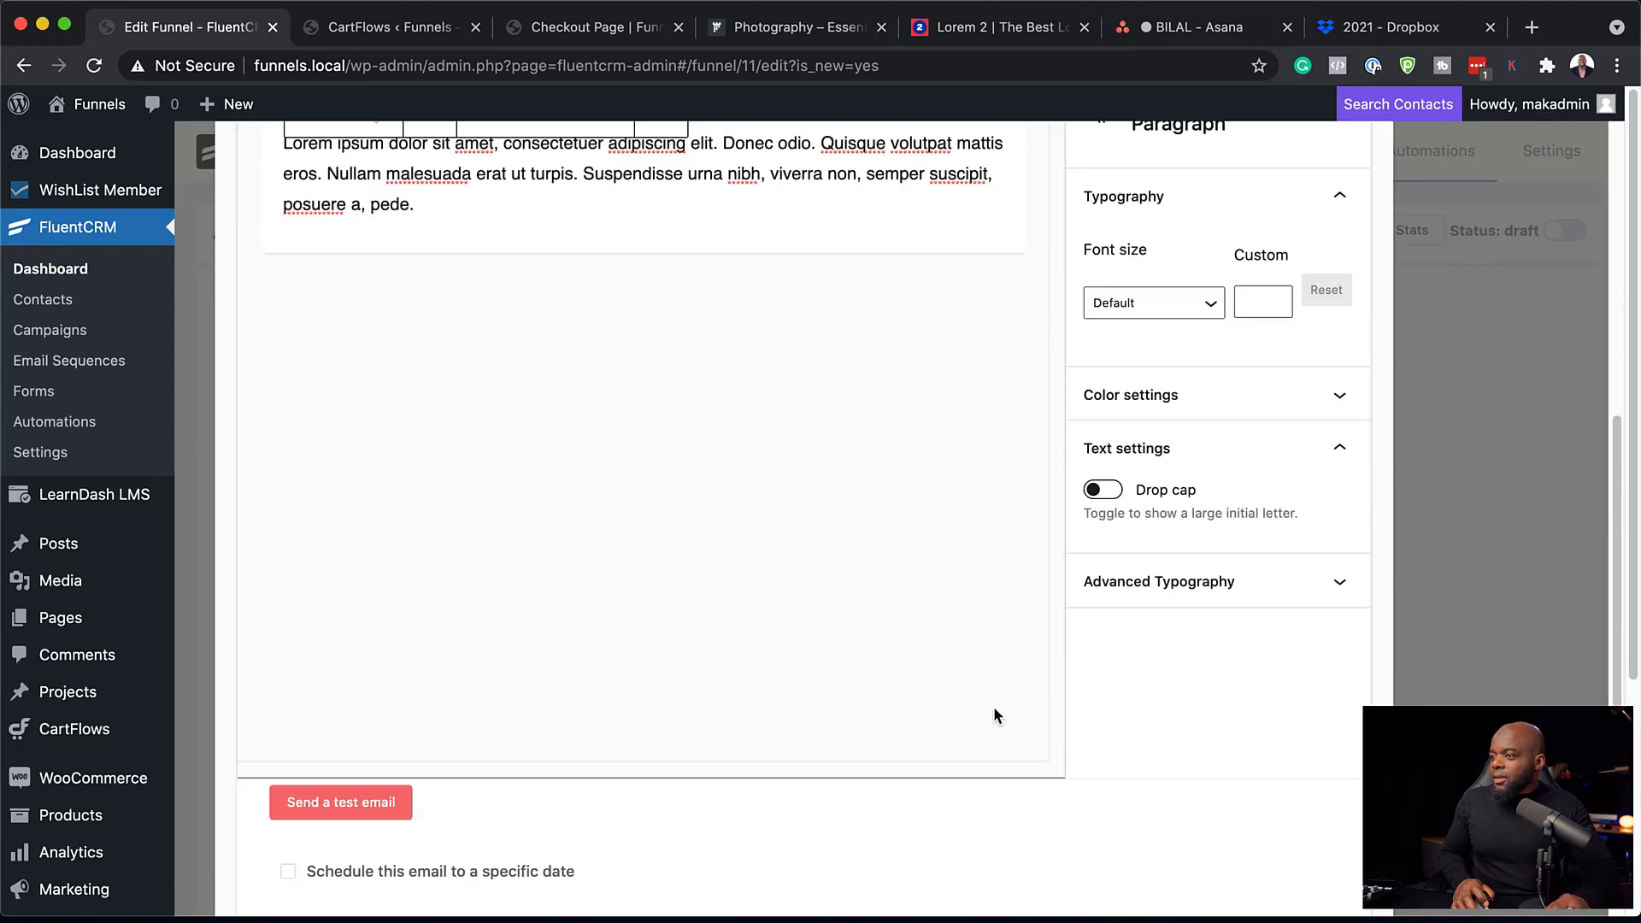
scroll(458, 822, down, 2)
click(324, 829)
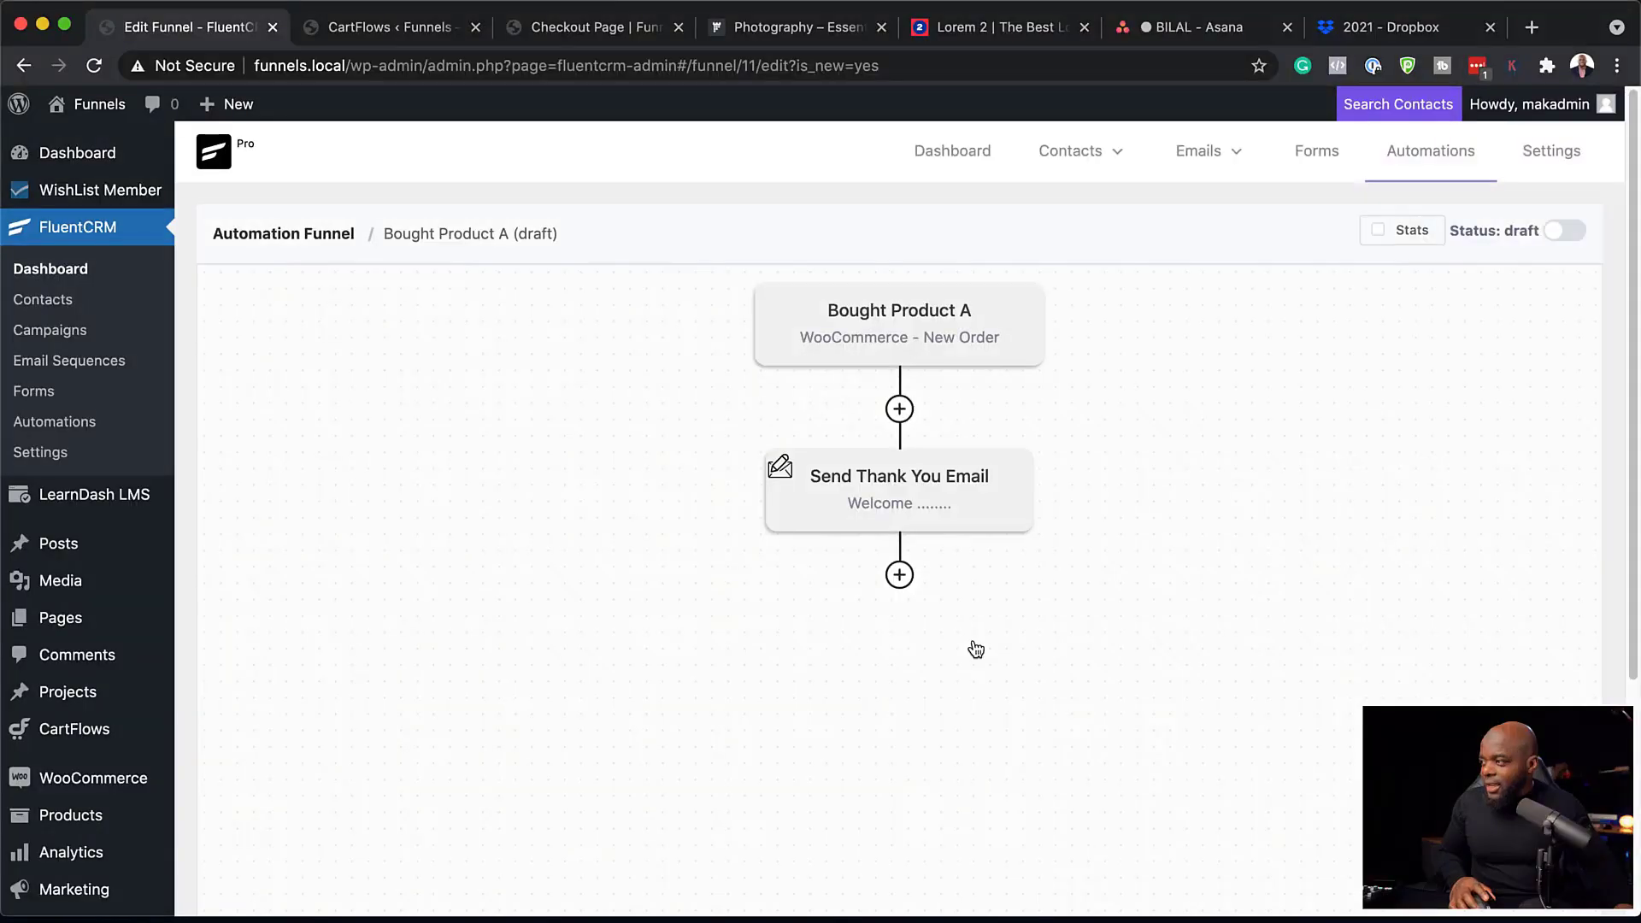
click(900, 575)
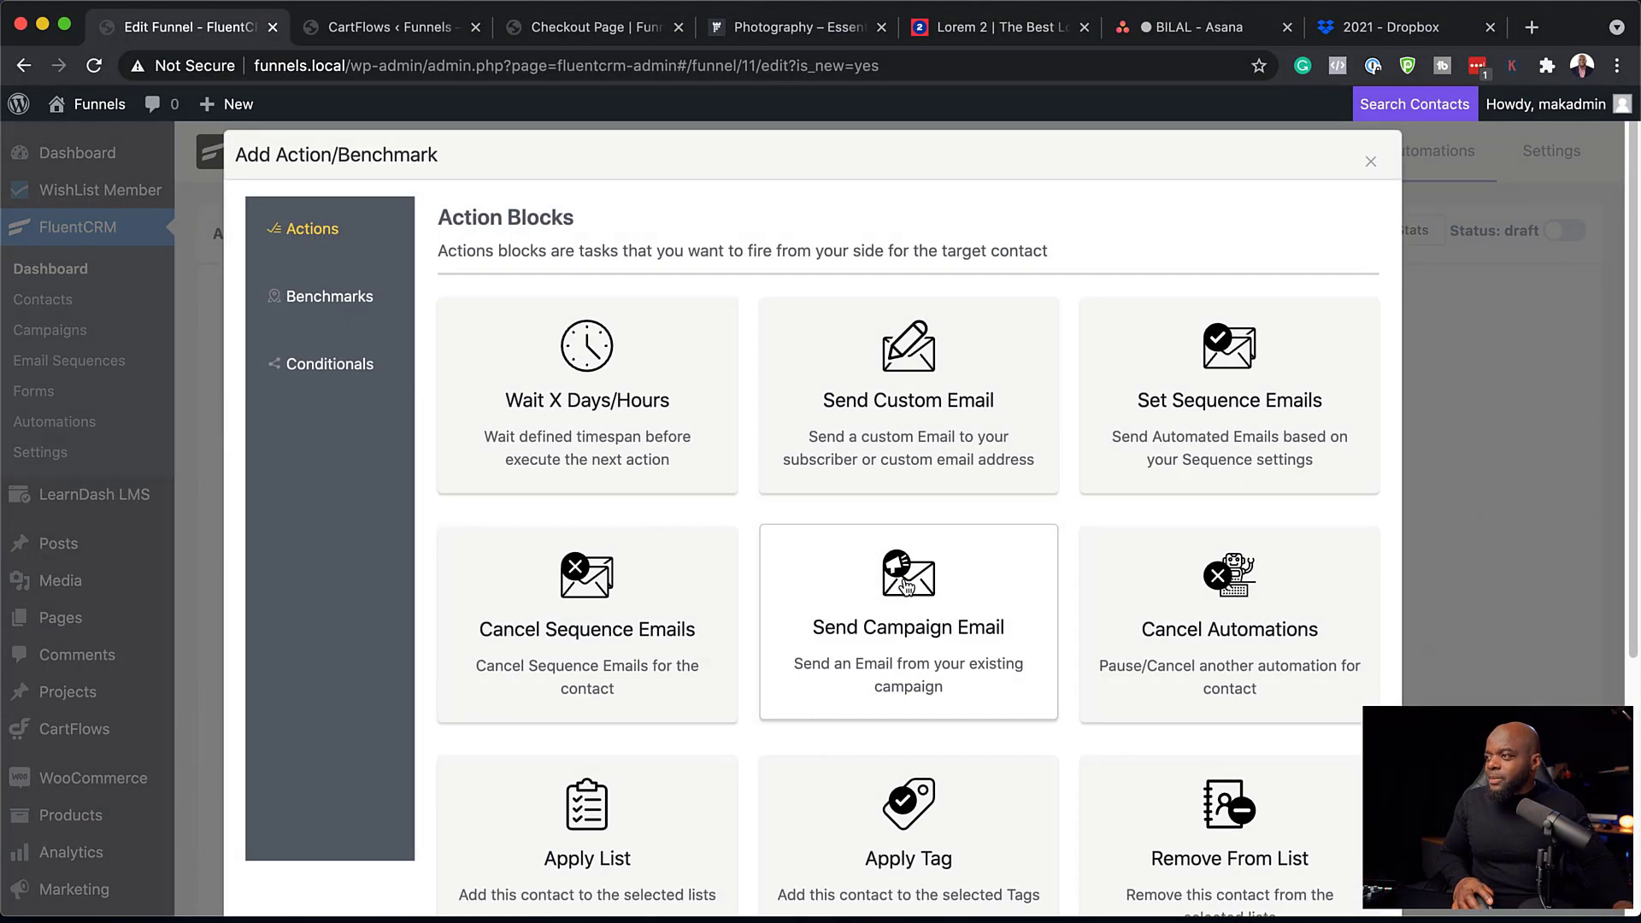
Add a condition checking whether the contact purchased Product B and save it.
click(340, 368)
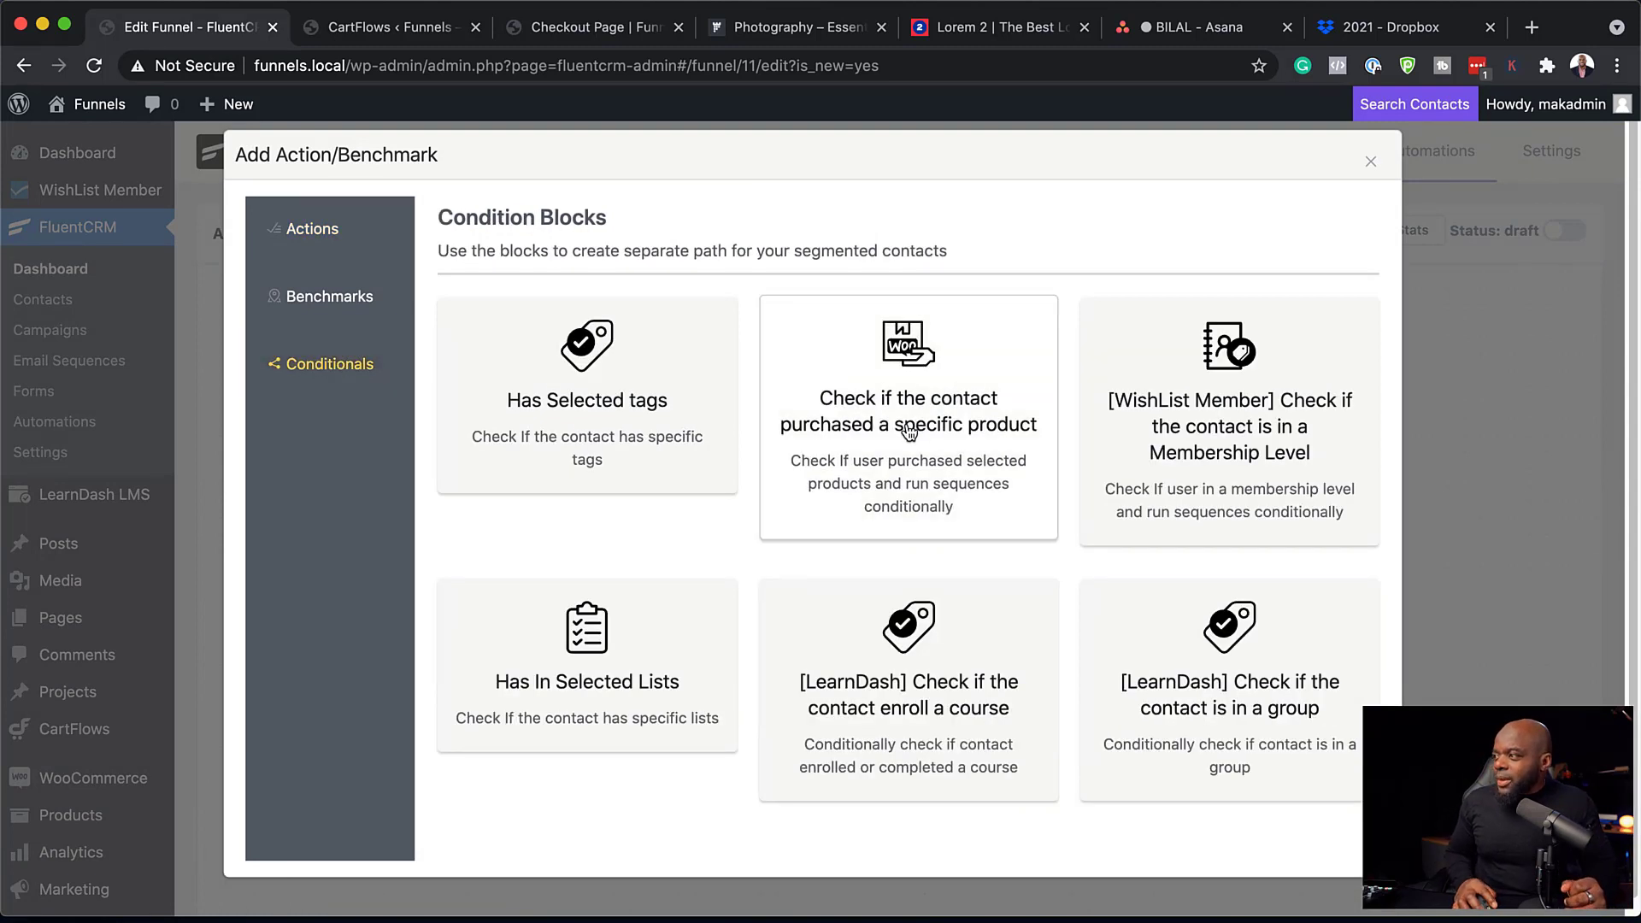
click(952, 422)
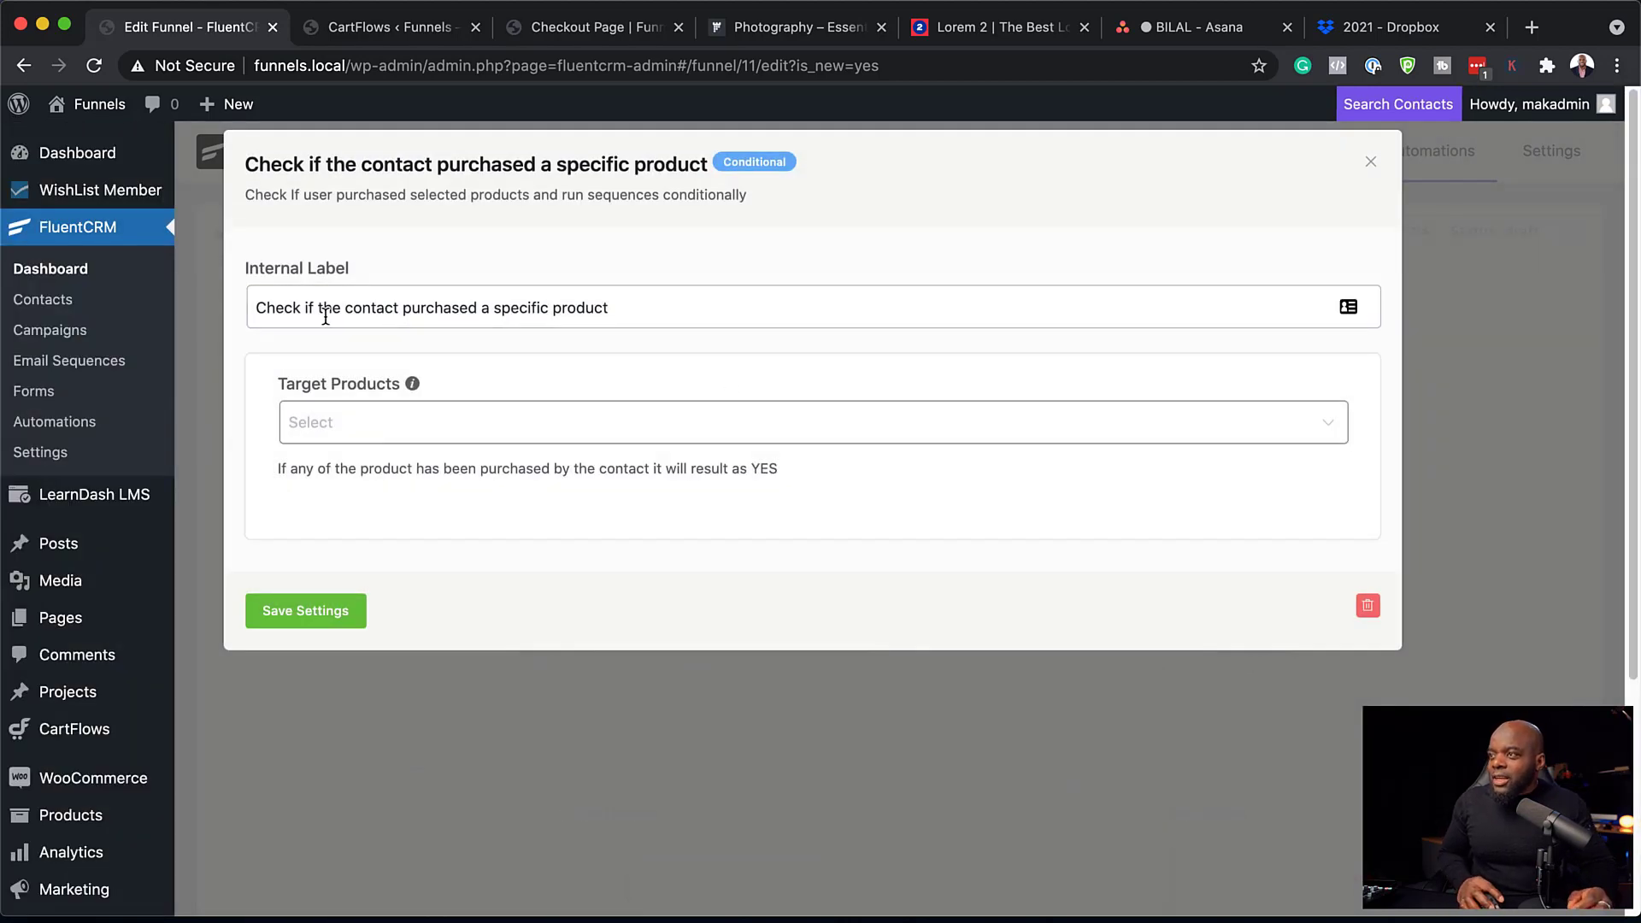
drag(480, 308, 637, 315)
text(Product B)
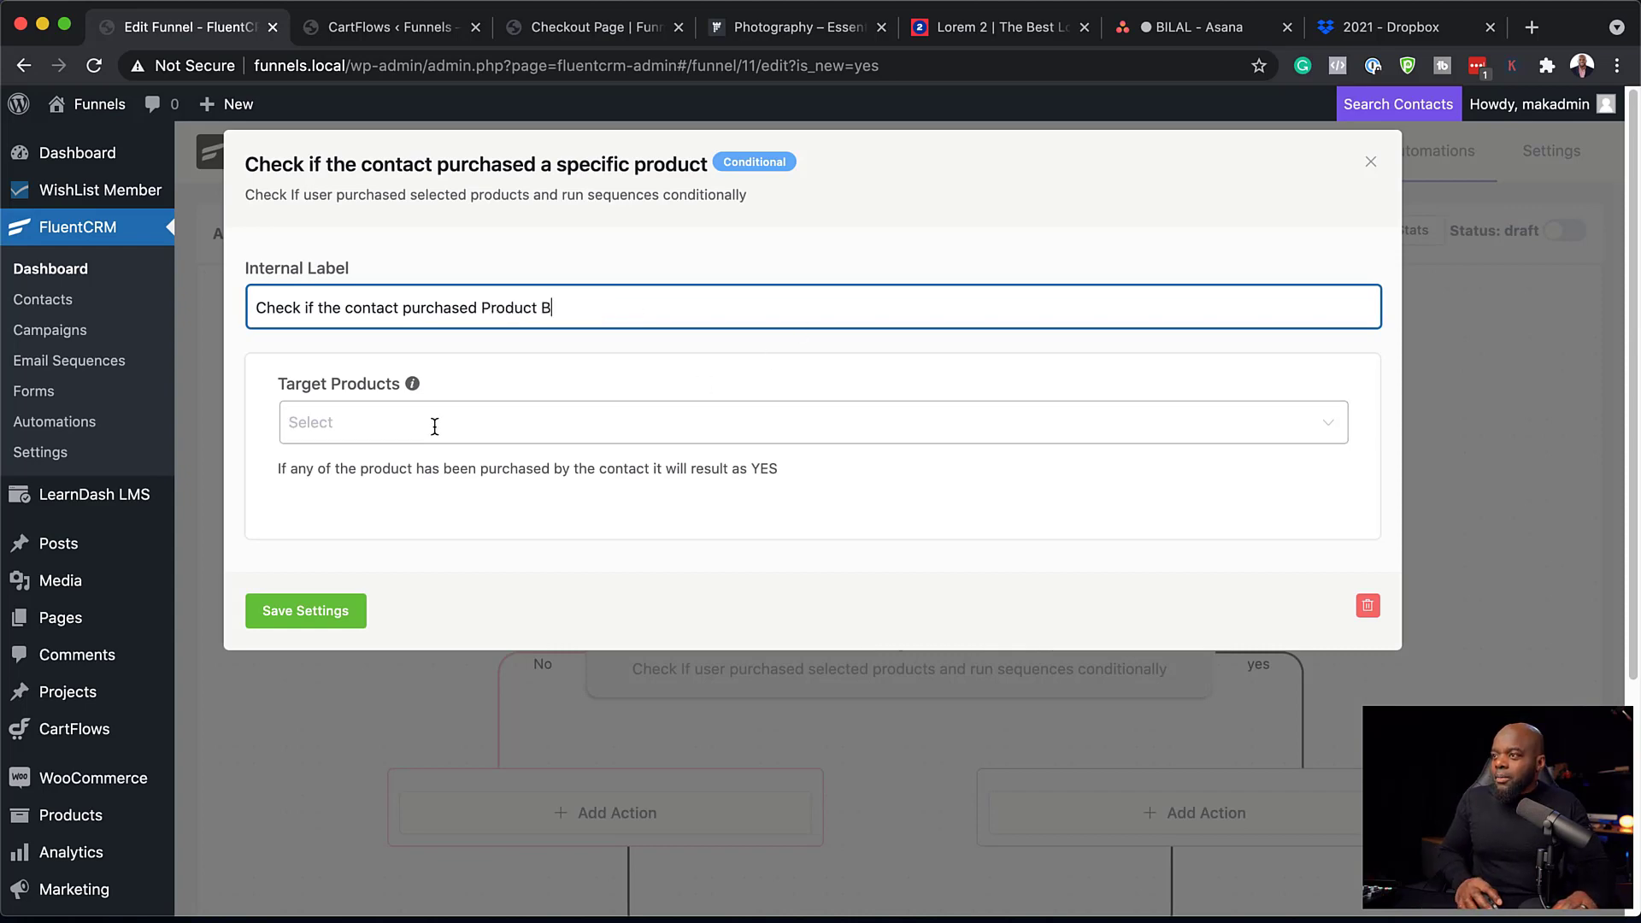
click(393, 425)
click(323, 483)
click(454, 613)
click(342, 612)
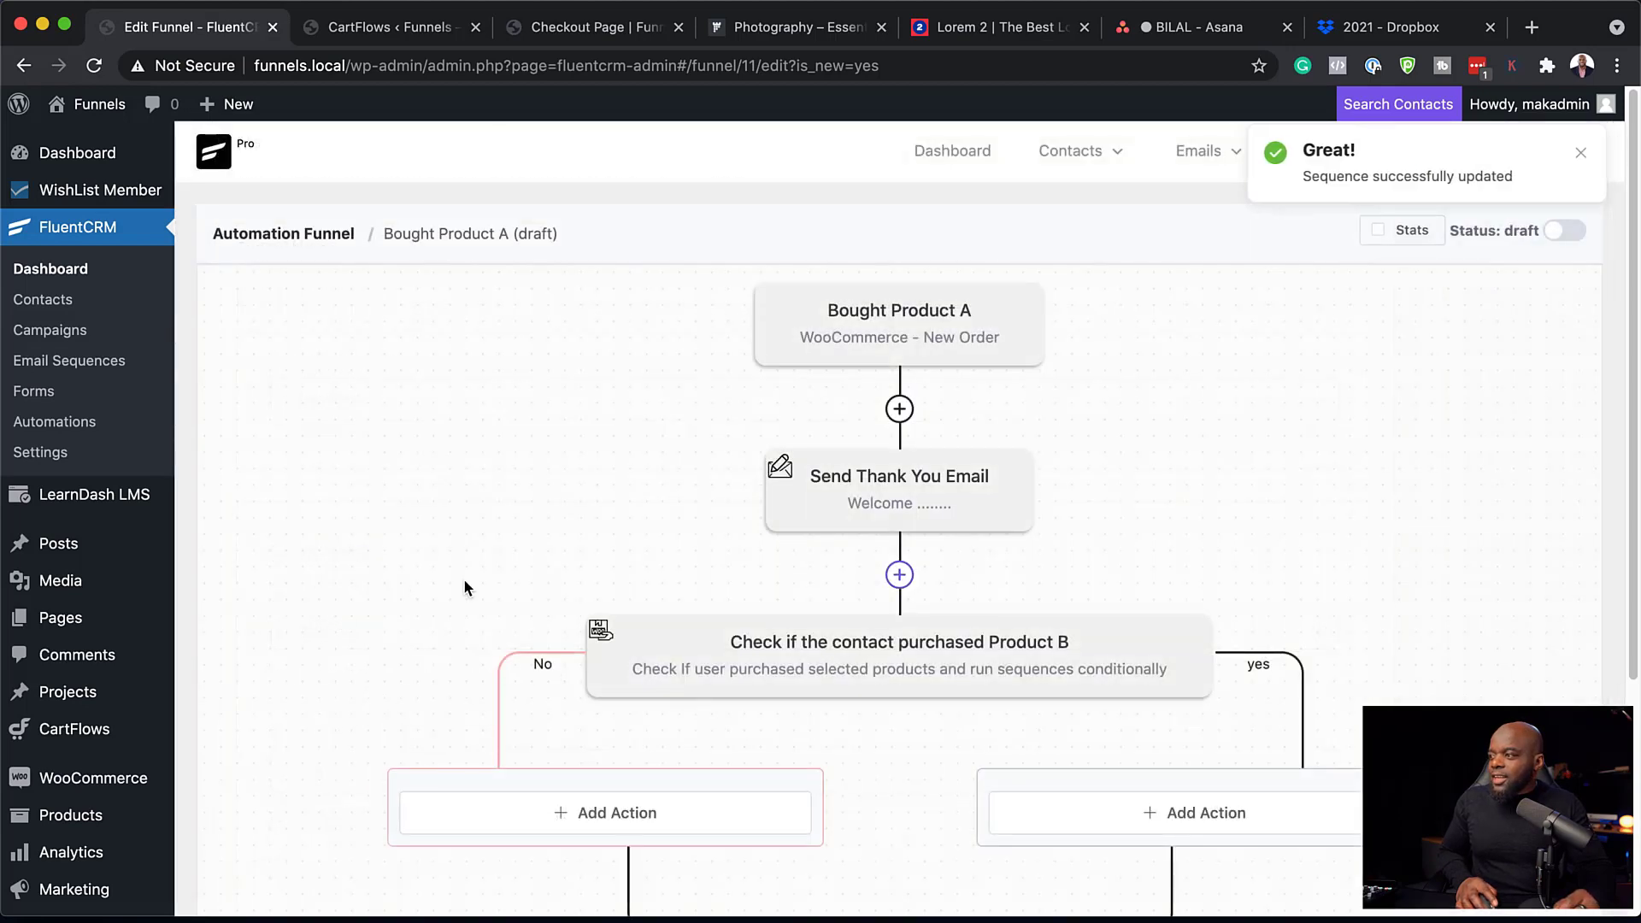
Add an End This Funnel Here step on the condition's yes branch.
scroll(453, 583, down, 5)
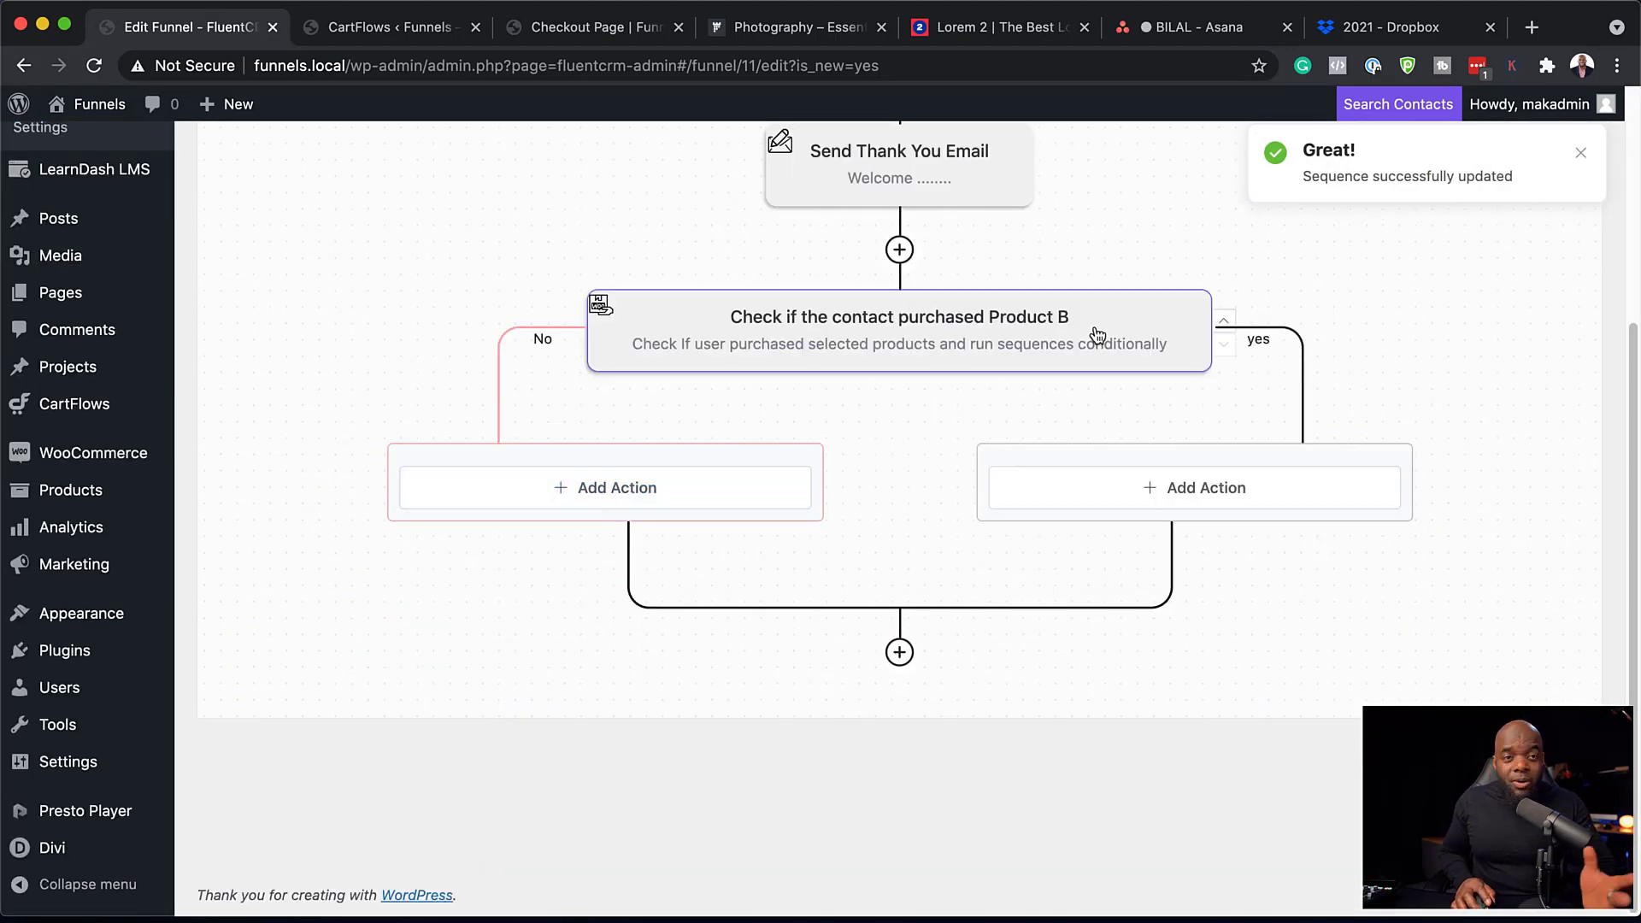
click(1208, 490)
scroll(1223, 630, down, 5)
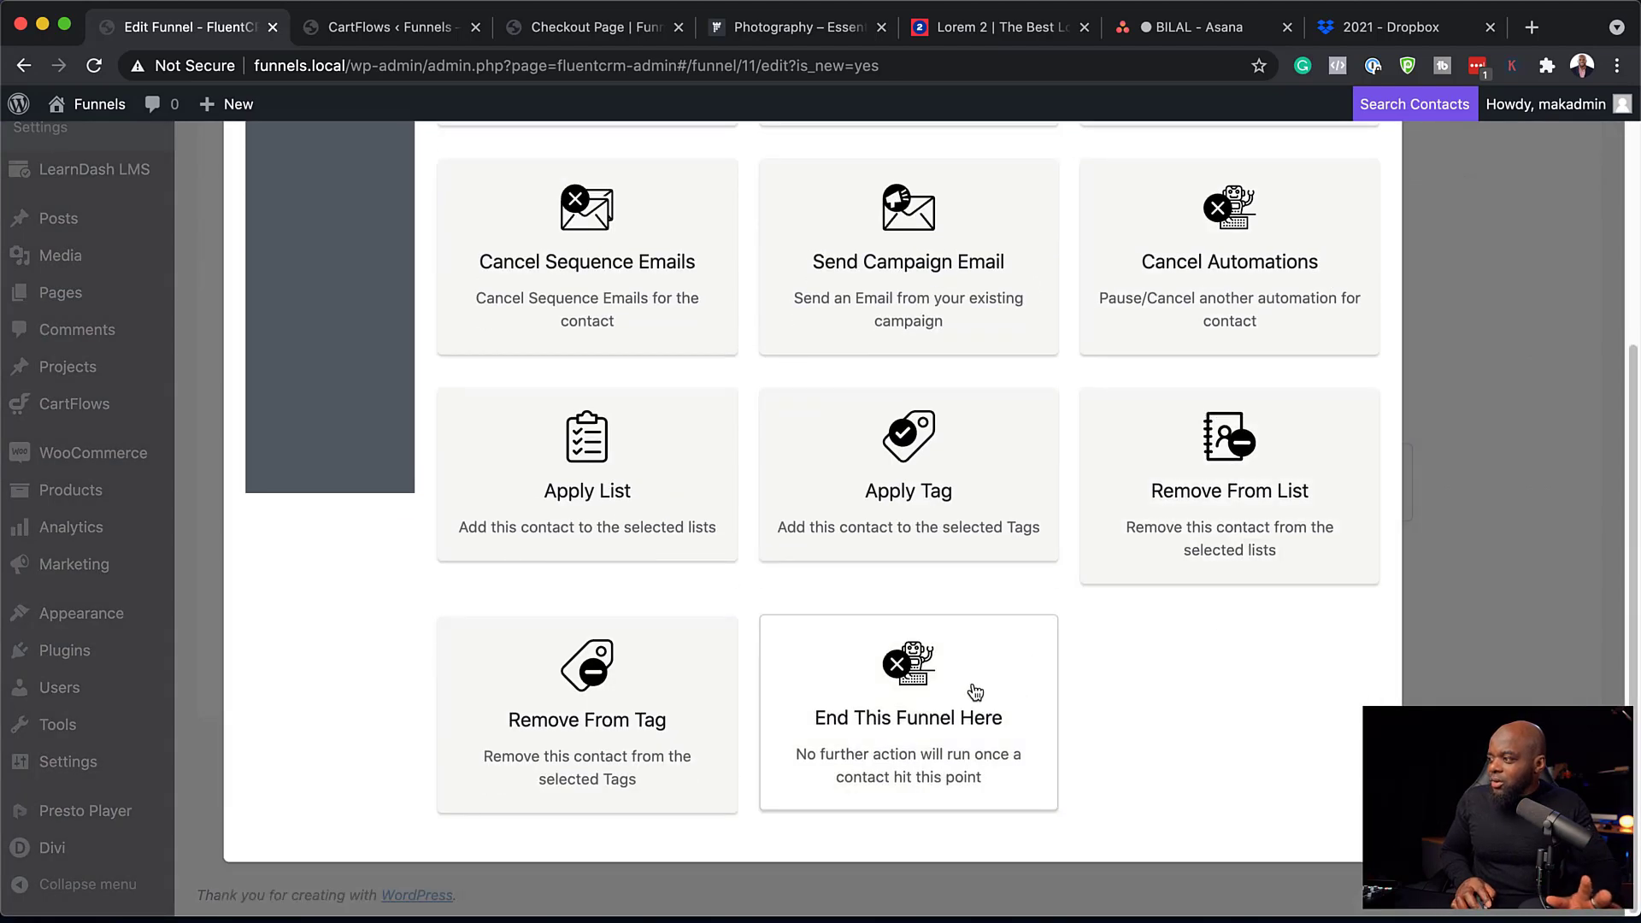
click(966, 716)
click(341, 474)
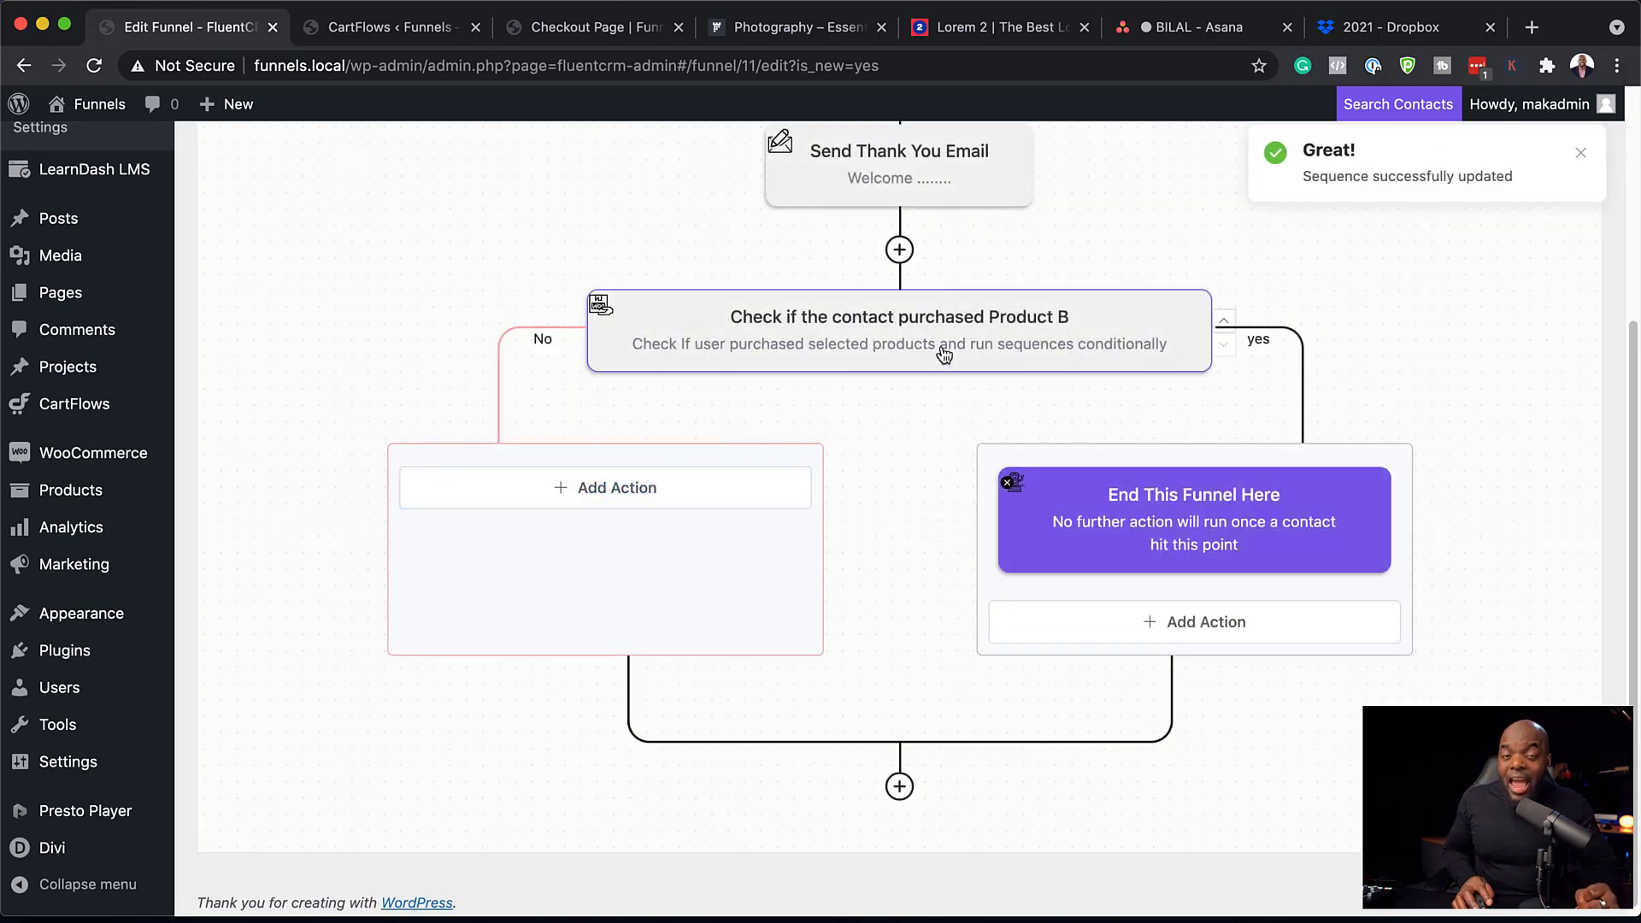
Add a custom email labelled Offer Discount, subject 'One time Offer!', and select its placeholder body.
click(578, 490)
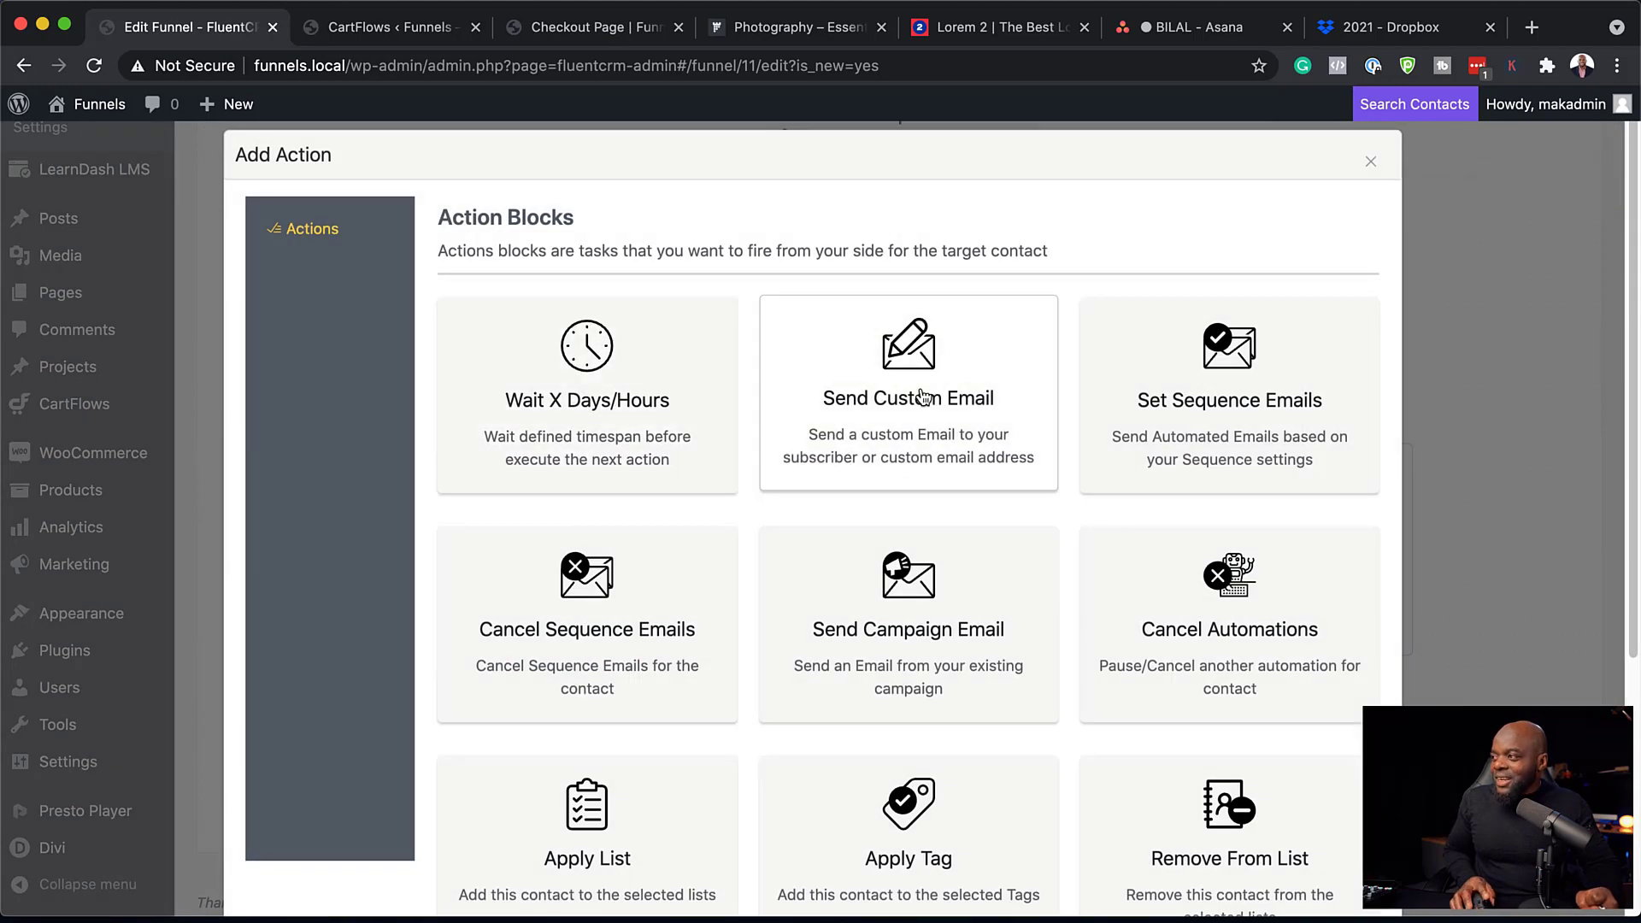
click(924, 395)
triple_click(468, 308)
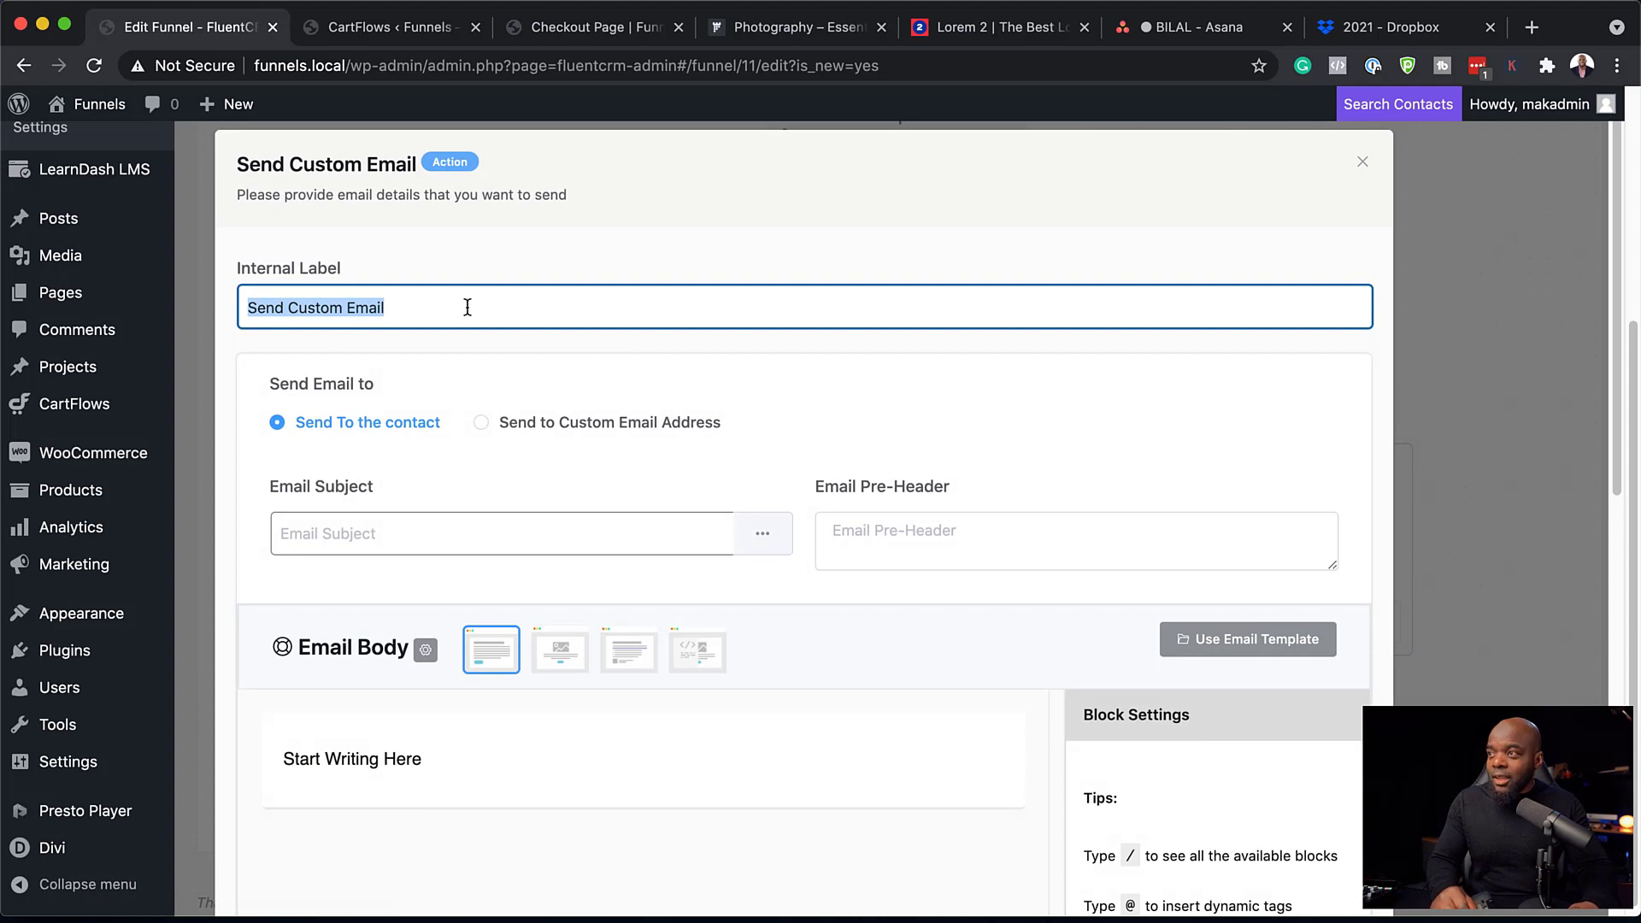
text(O)
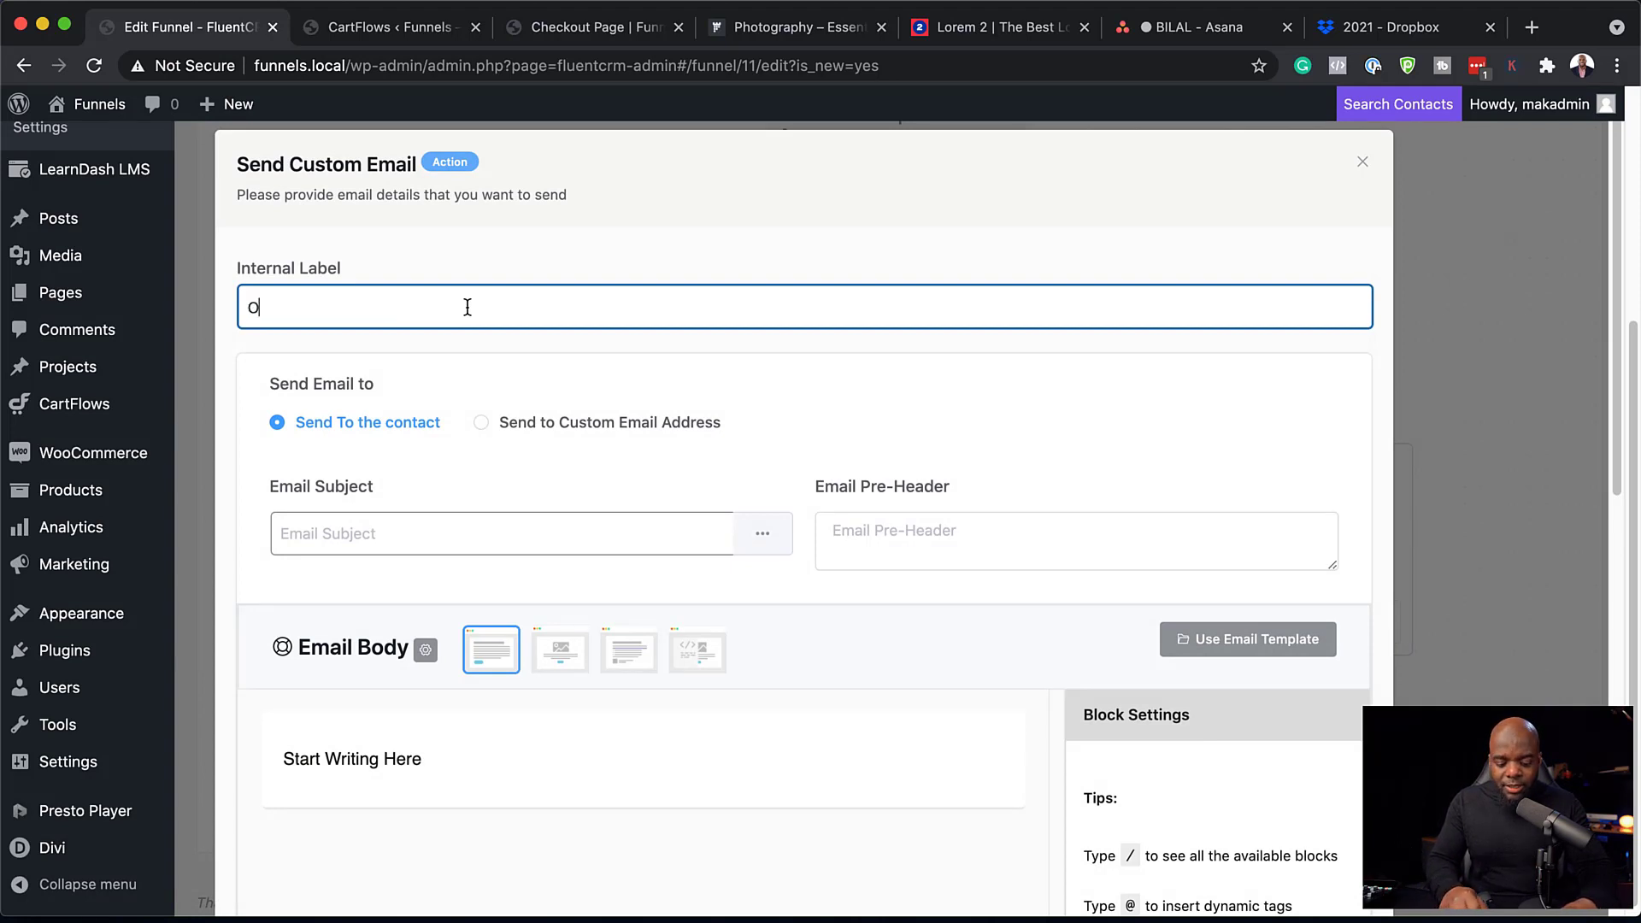
text(ffer Discount)
click(403, 535)
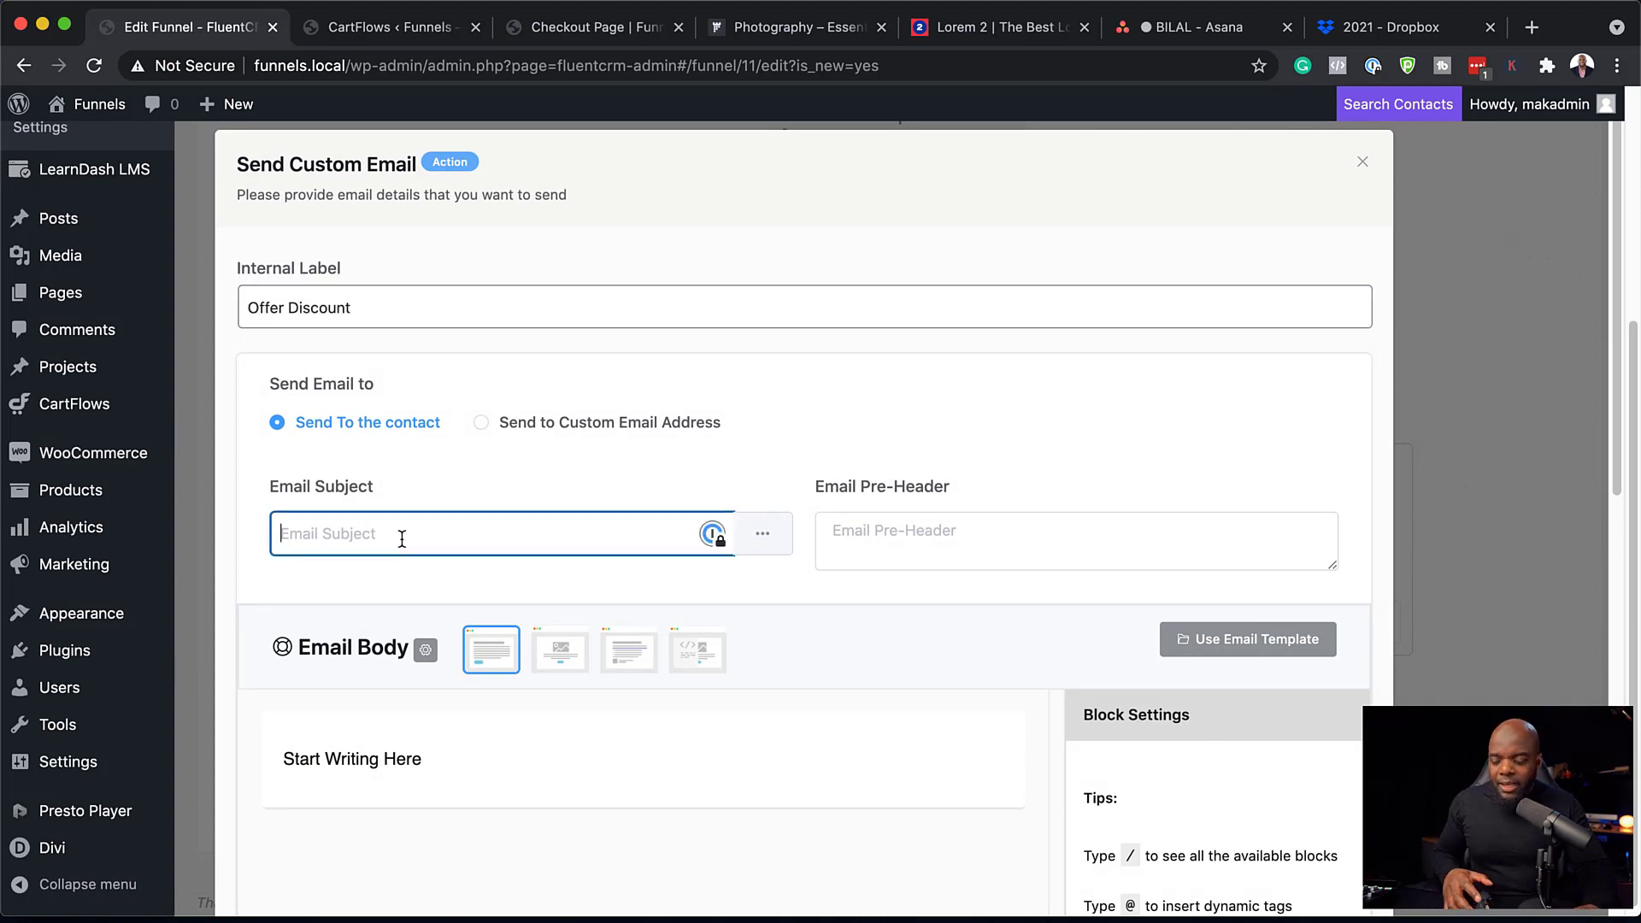
text(One time Offer!)
click(447, 755)
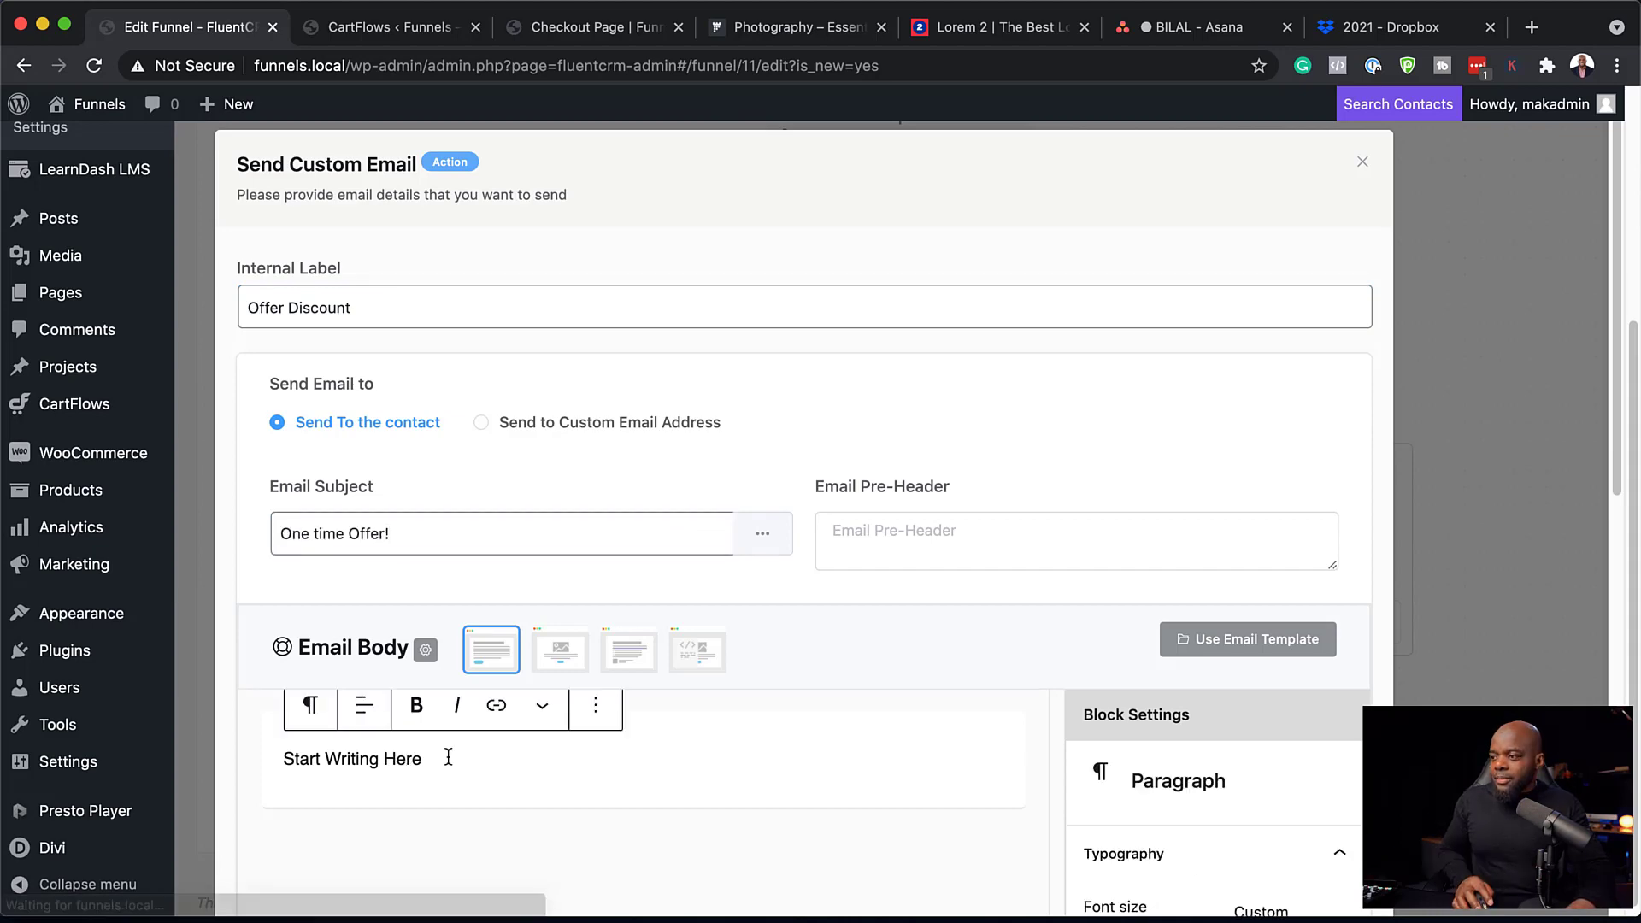
drag(447, 758, 314, 756)
scroll(623, 747, down, 10)
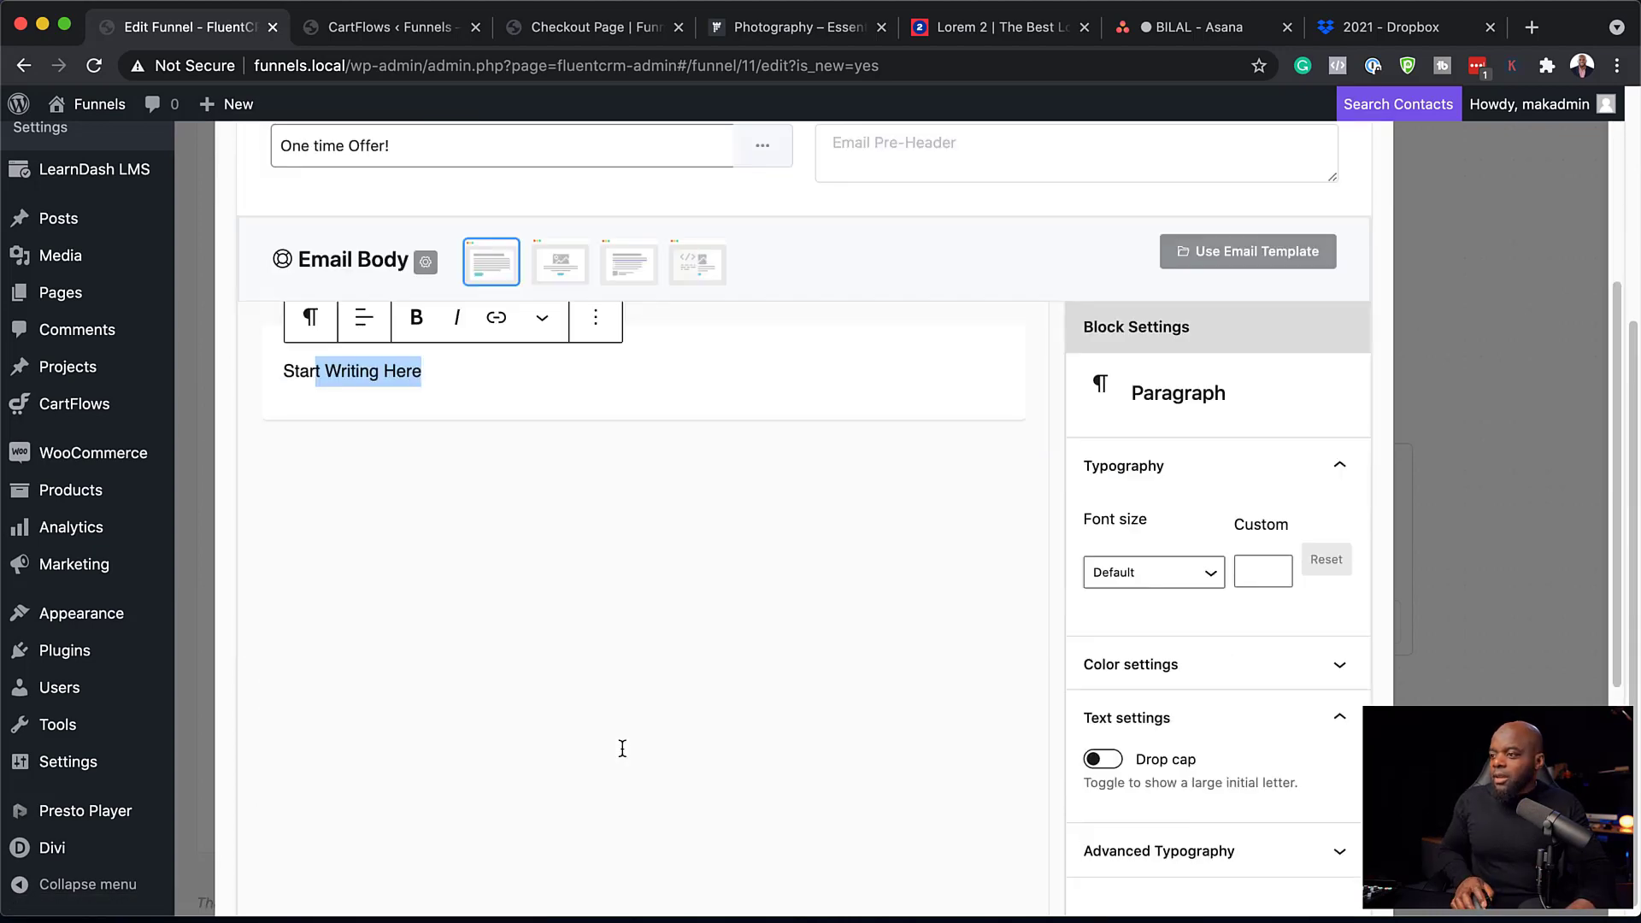
scroll(576, 582, up, 10)
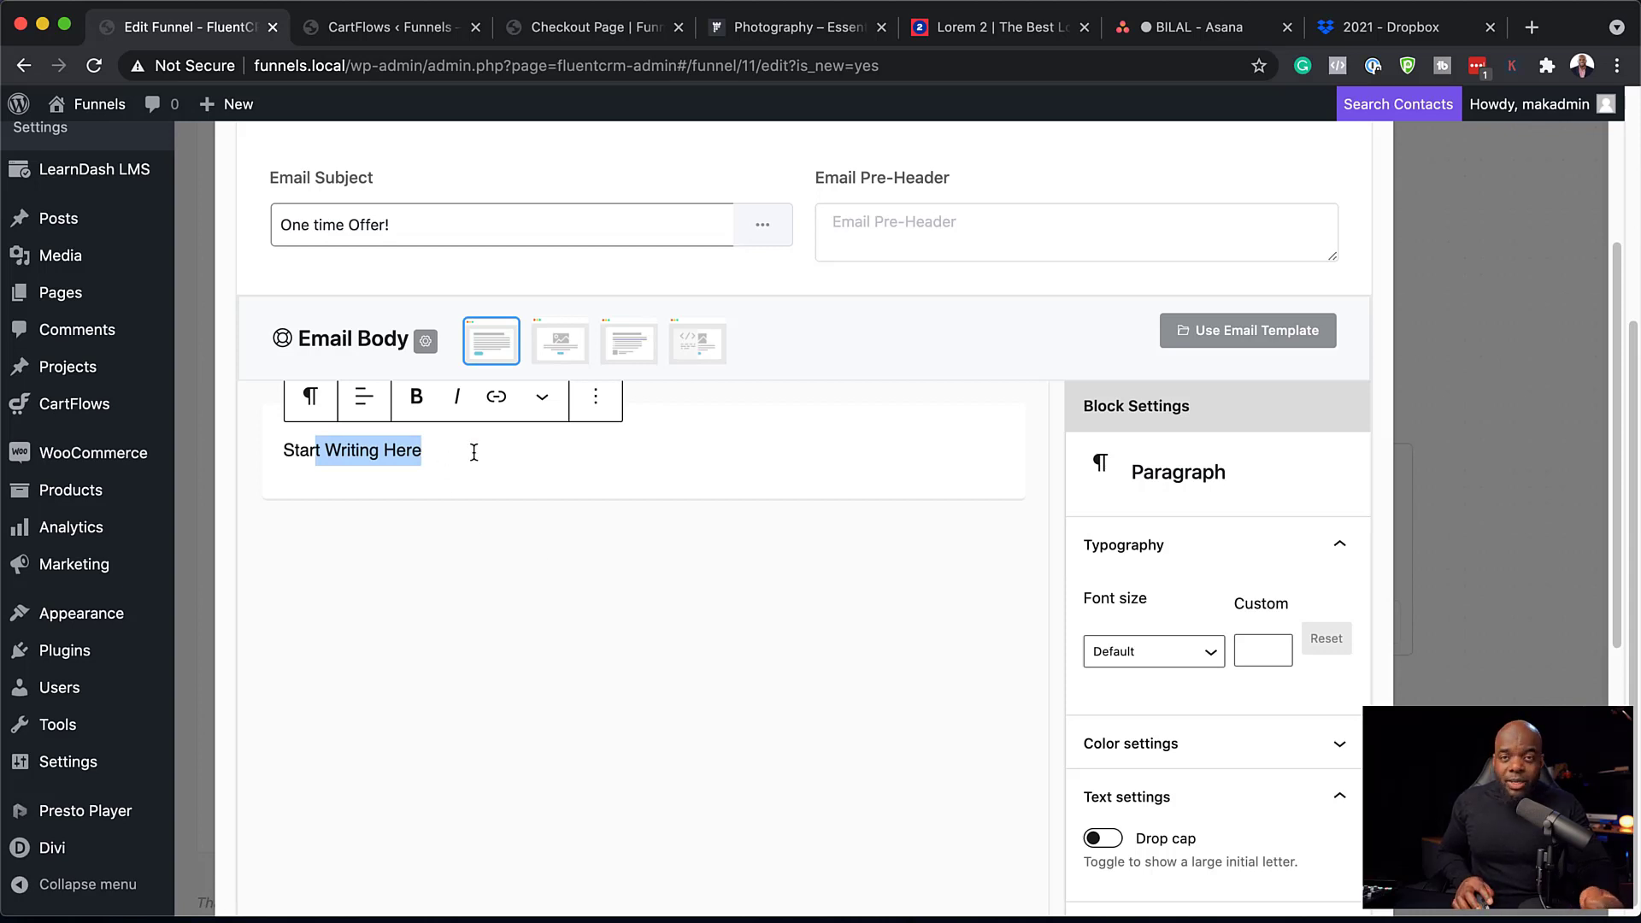
Copy a lorem ipsum paragraph from the generator page.
click(1041, 36)
right_click(765, 373)
click(826, 416)
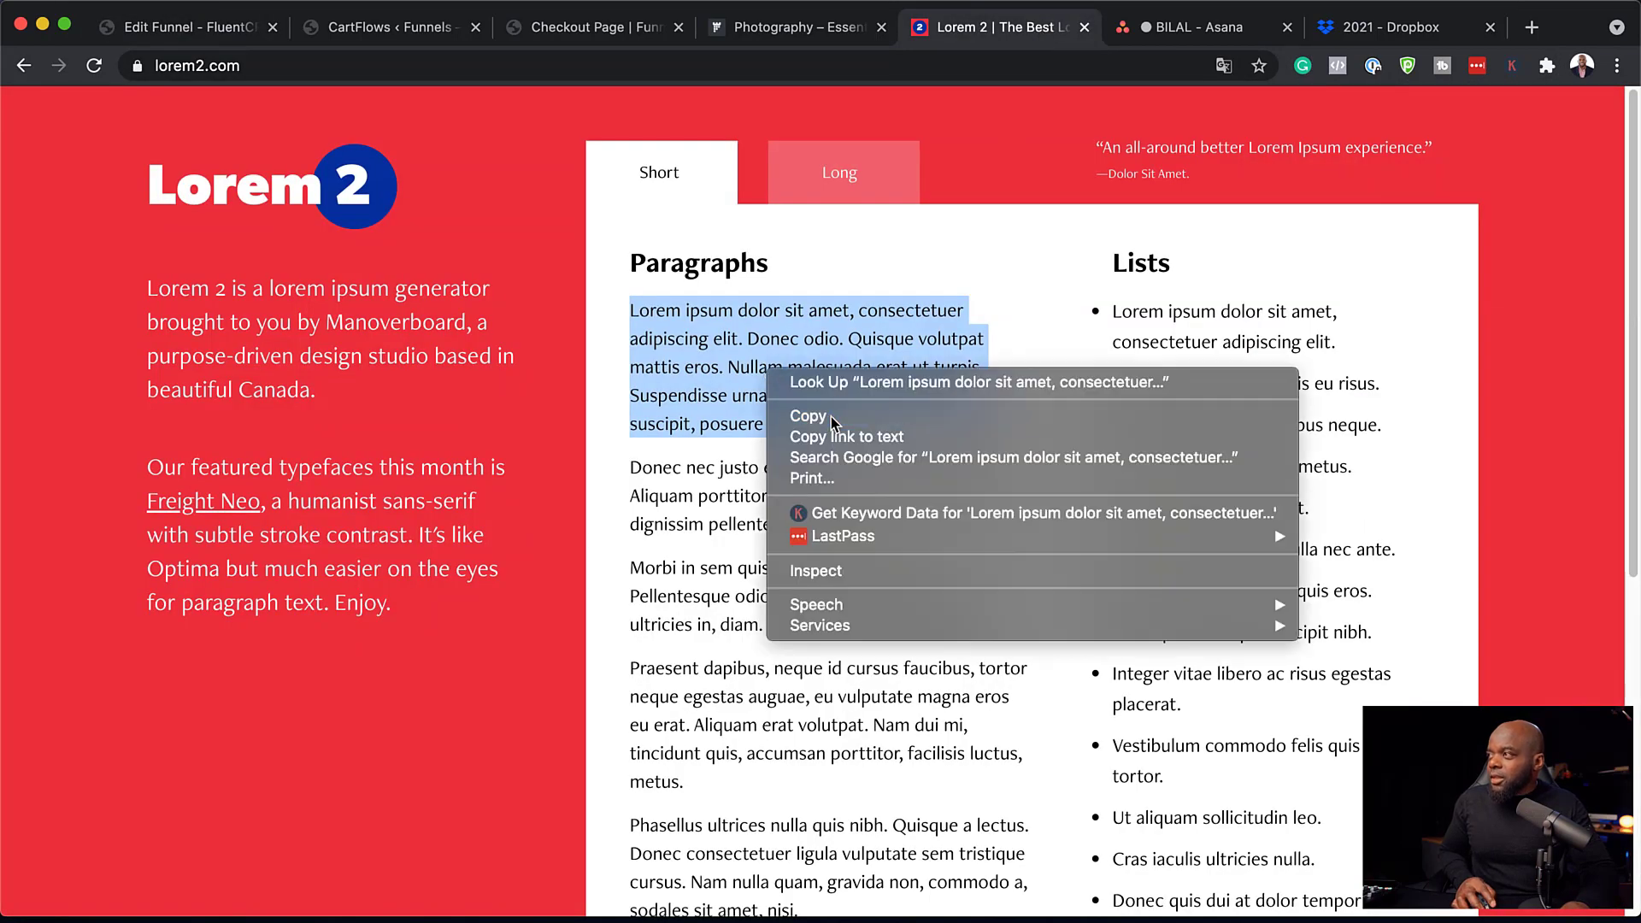
click(190, 27)
Replace the email body placeholder with the greeting 'Hello, {{contact.first_name}}'.
drag(422, 450, 229, 462)
text(He)
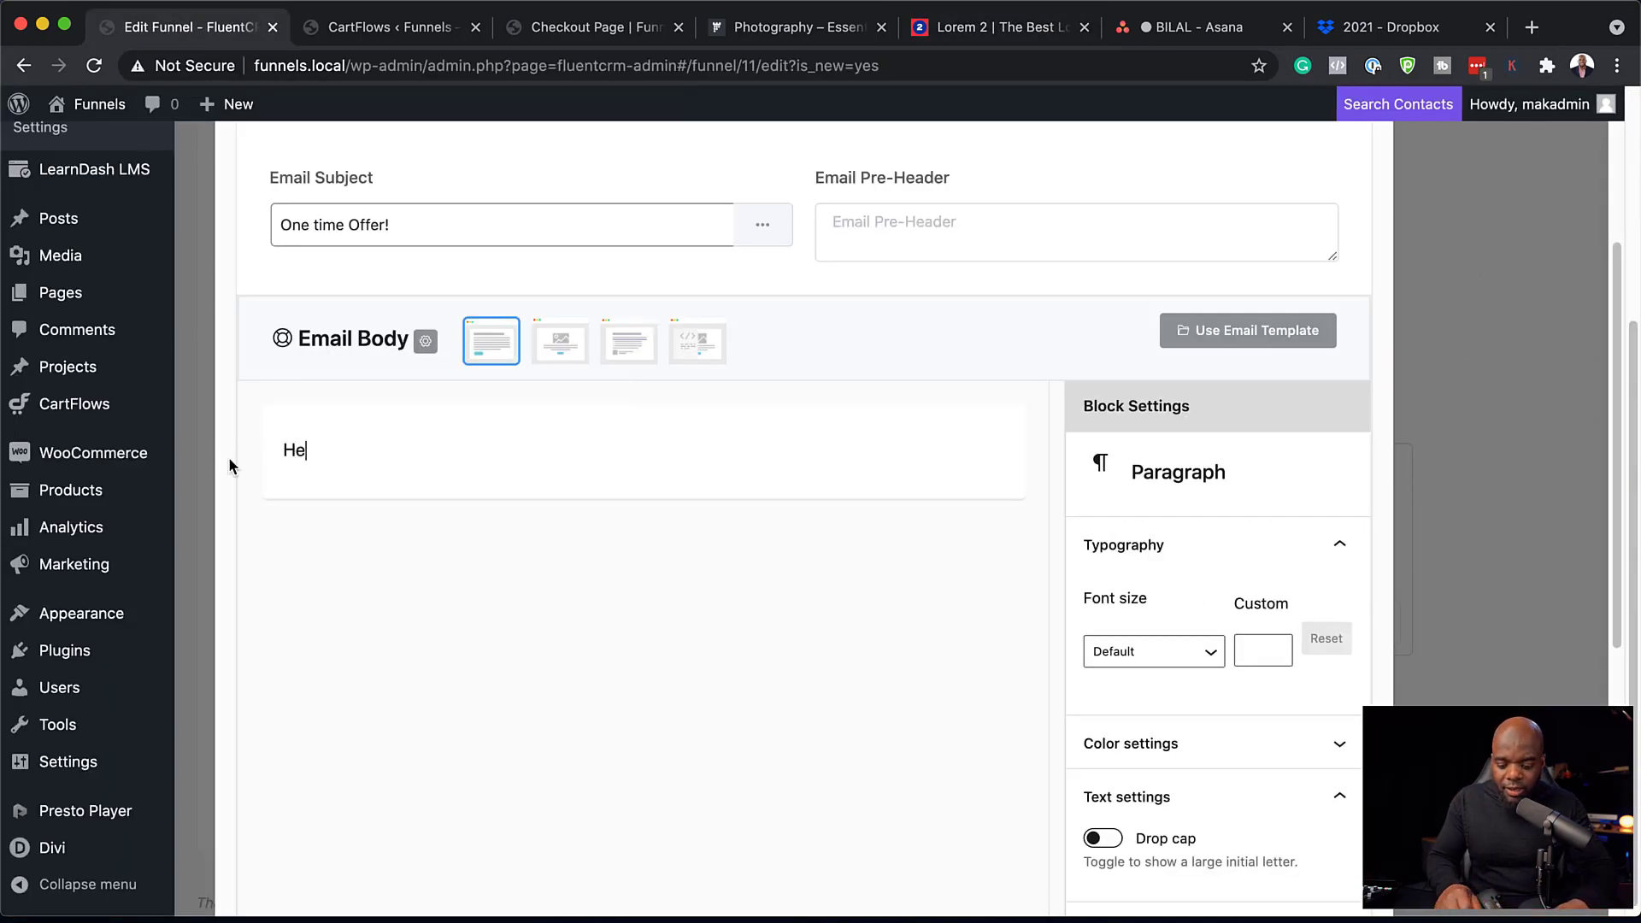
text(llo, @)
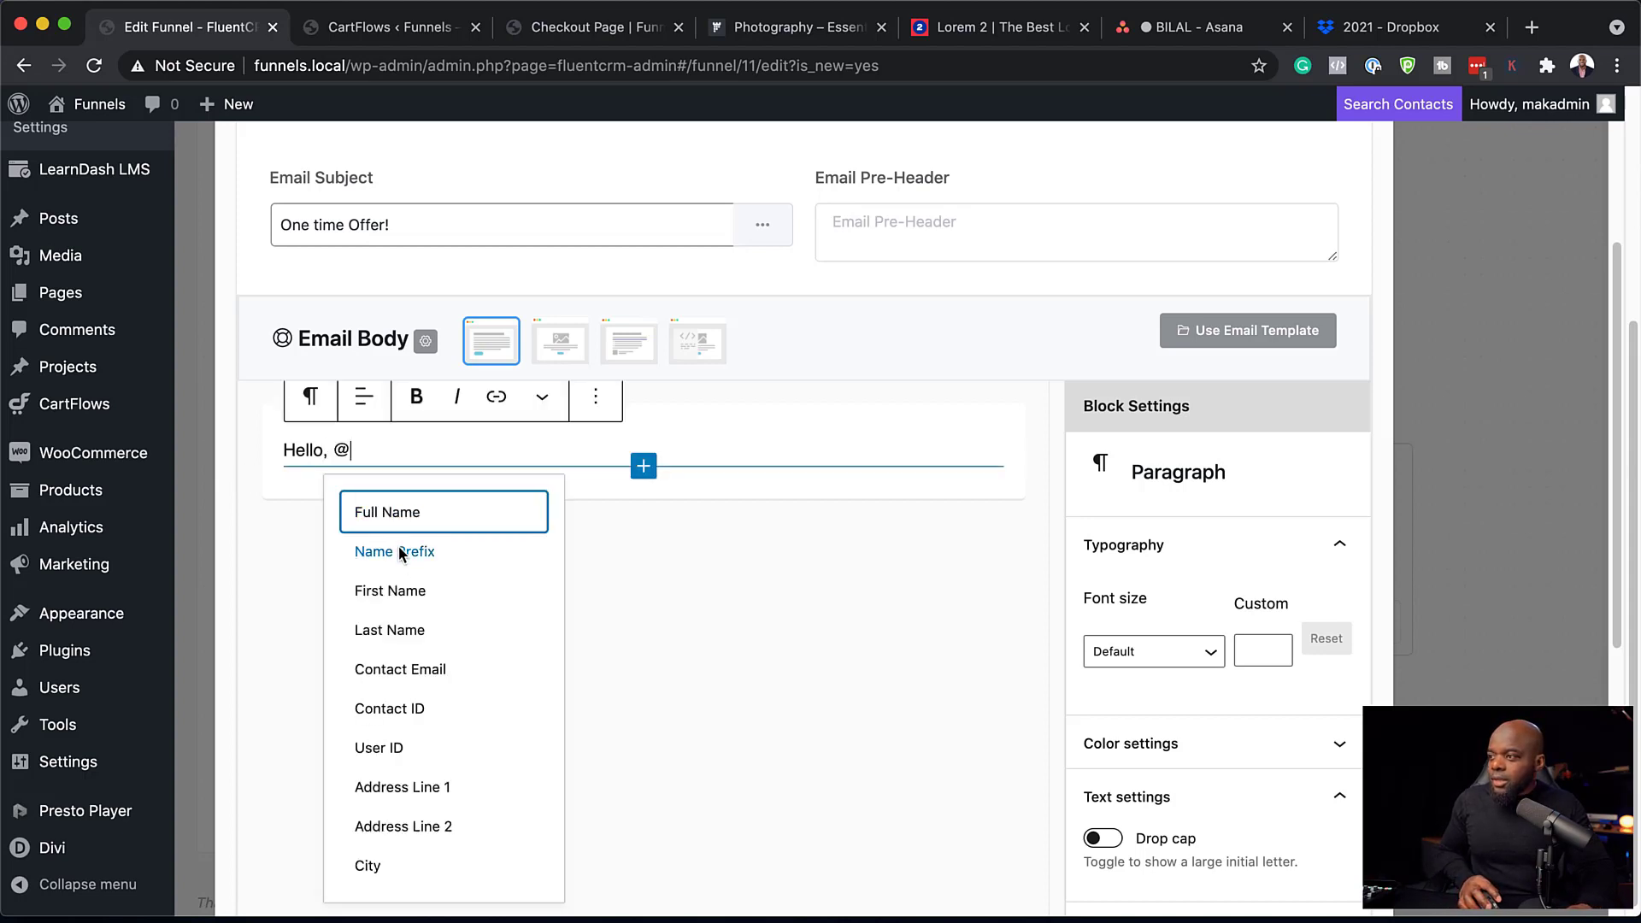
click(419, 588)
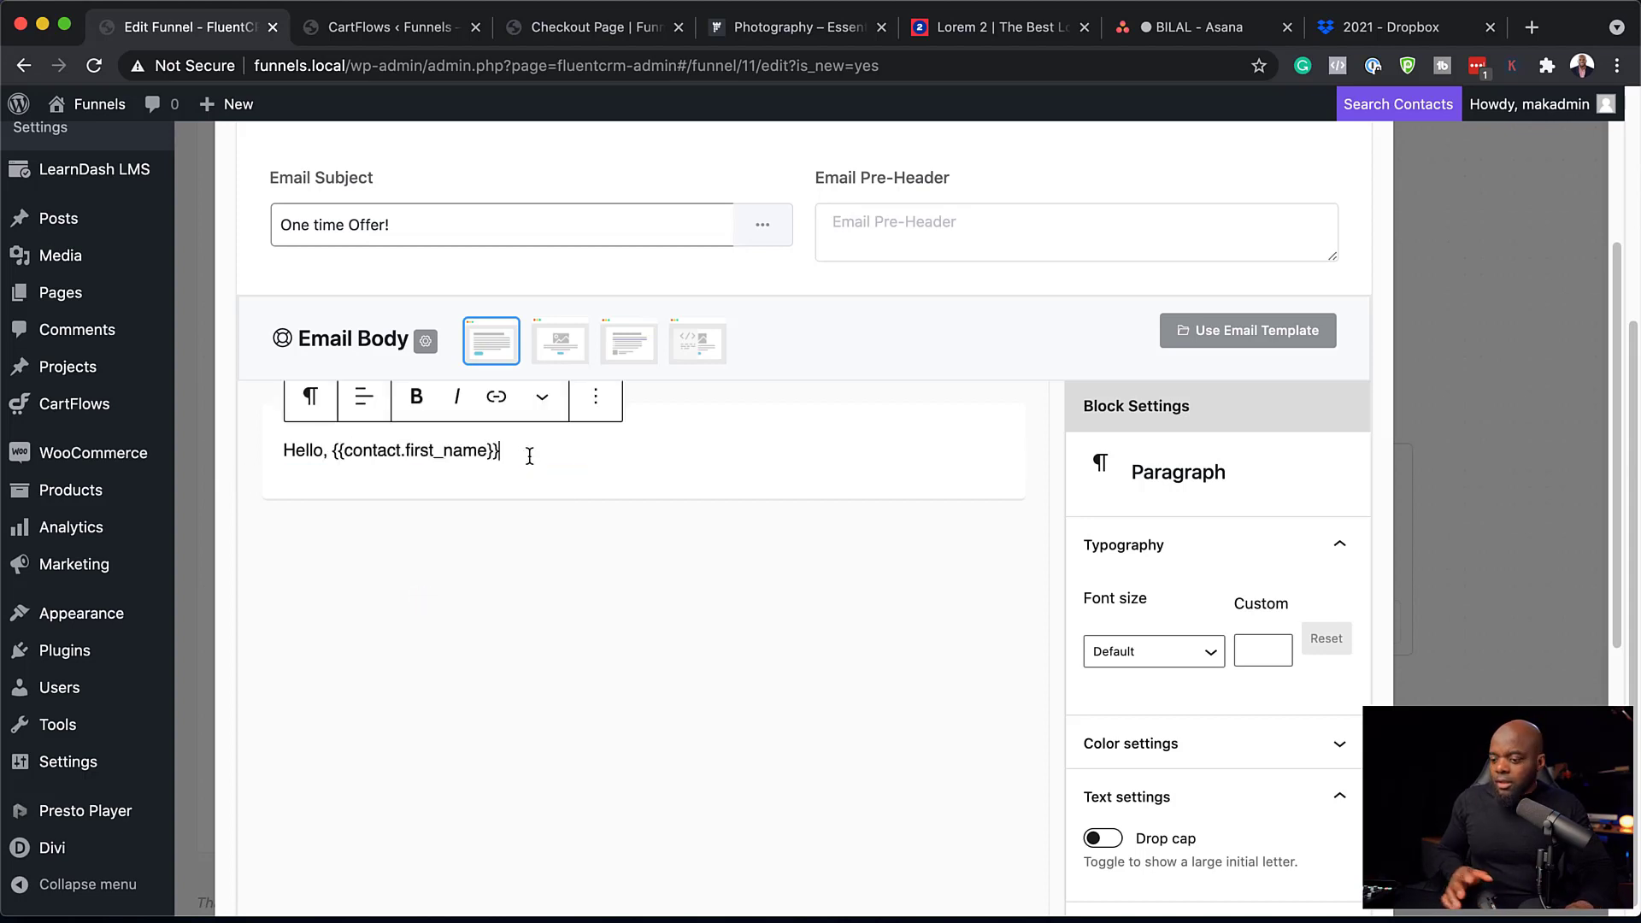
Paste the lorem ipsum paragraph below the greeting and begin a new block with /.
key(Return)
key(super+v)
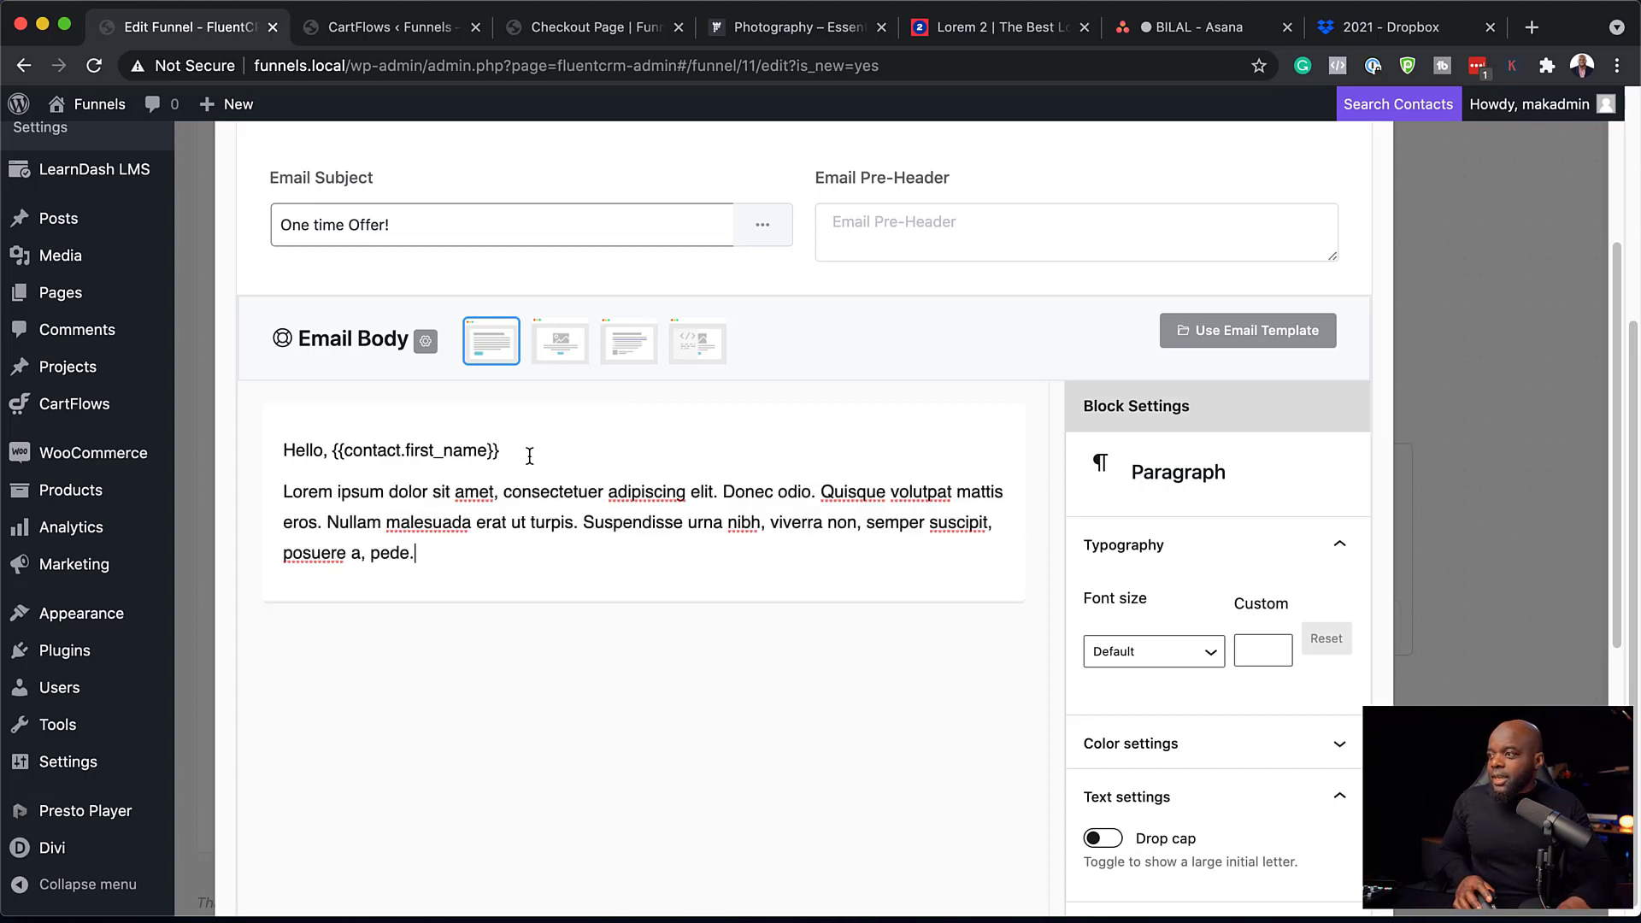
key(Return)
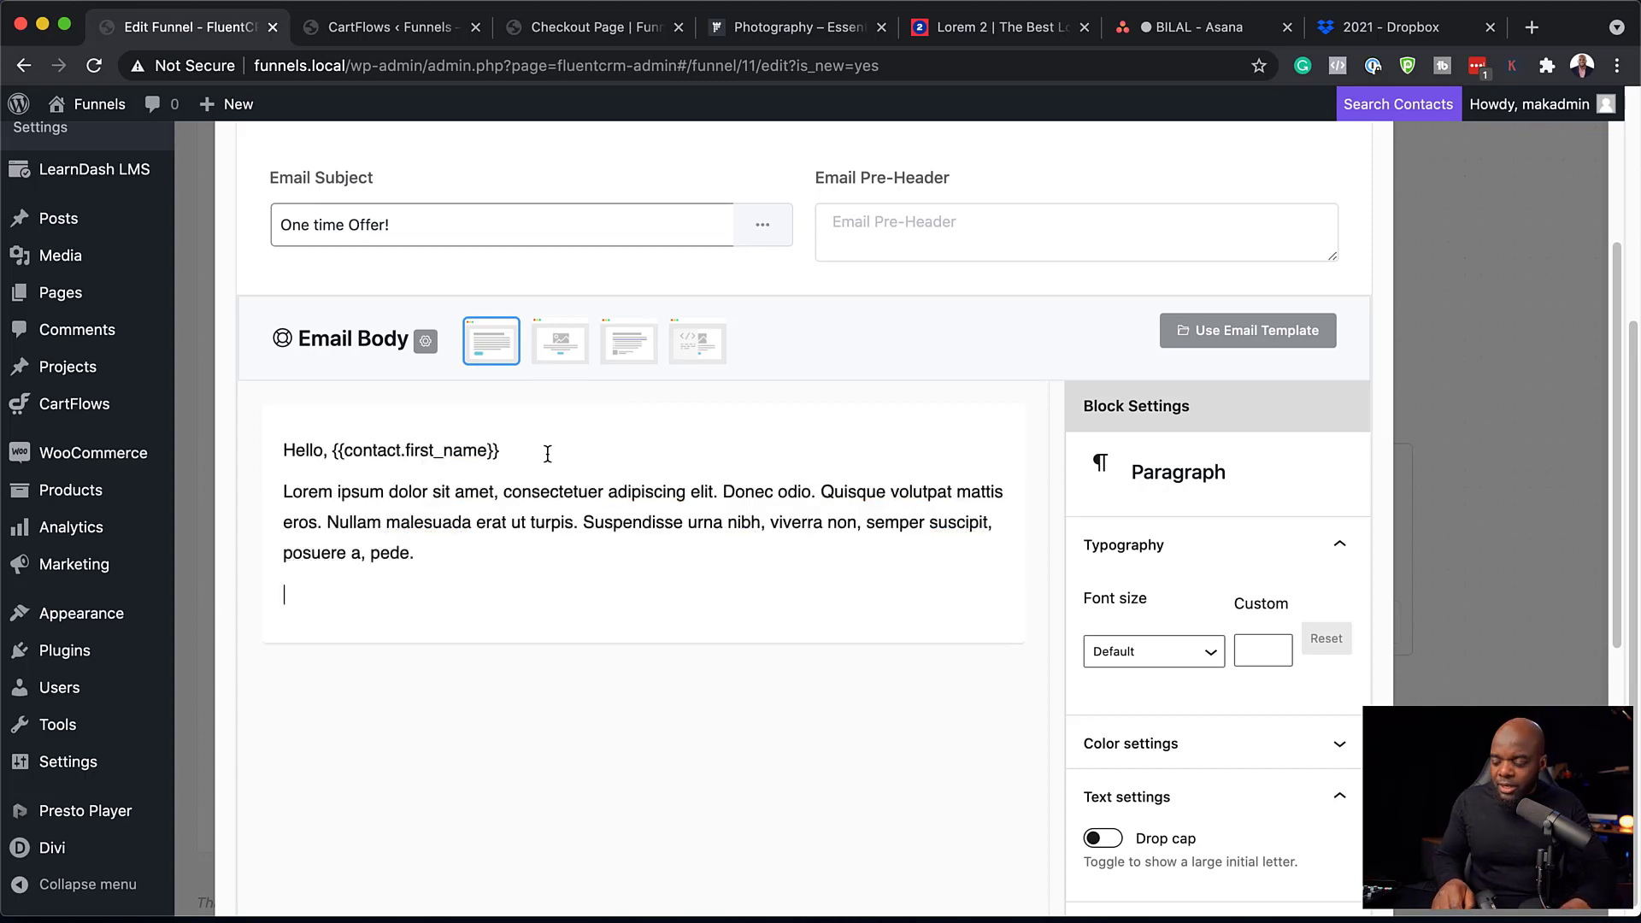
text(/)
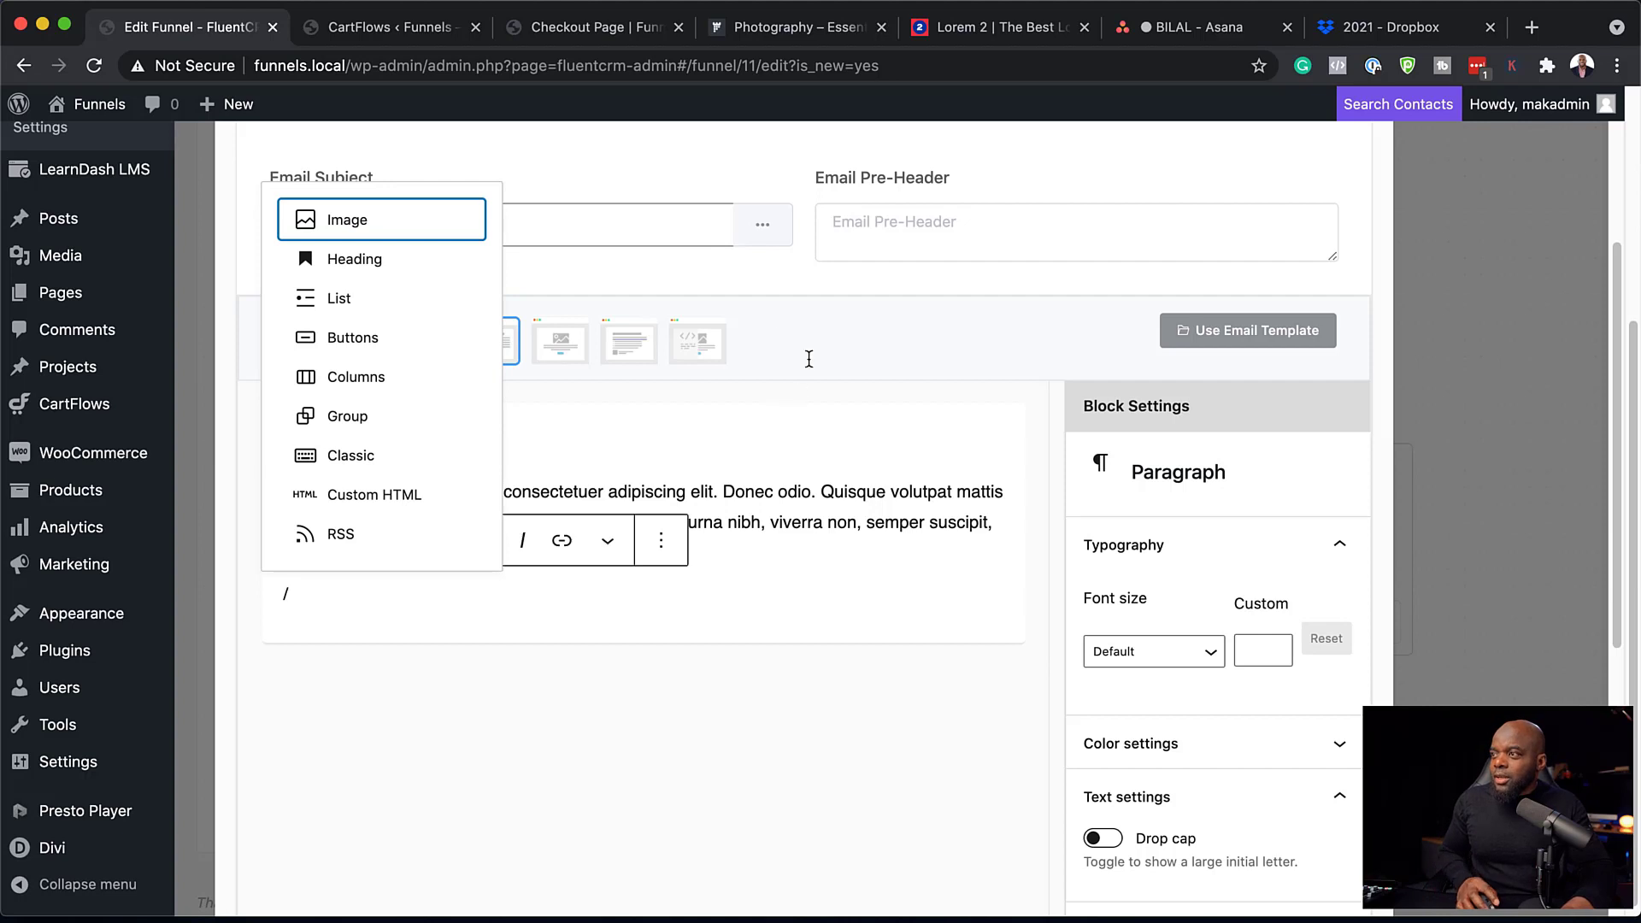
Add a 'Buy Product B Here!' button linking to # in a new tab, then save the Offer Discount email.
click(360, 346)
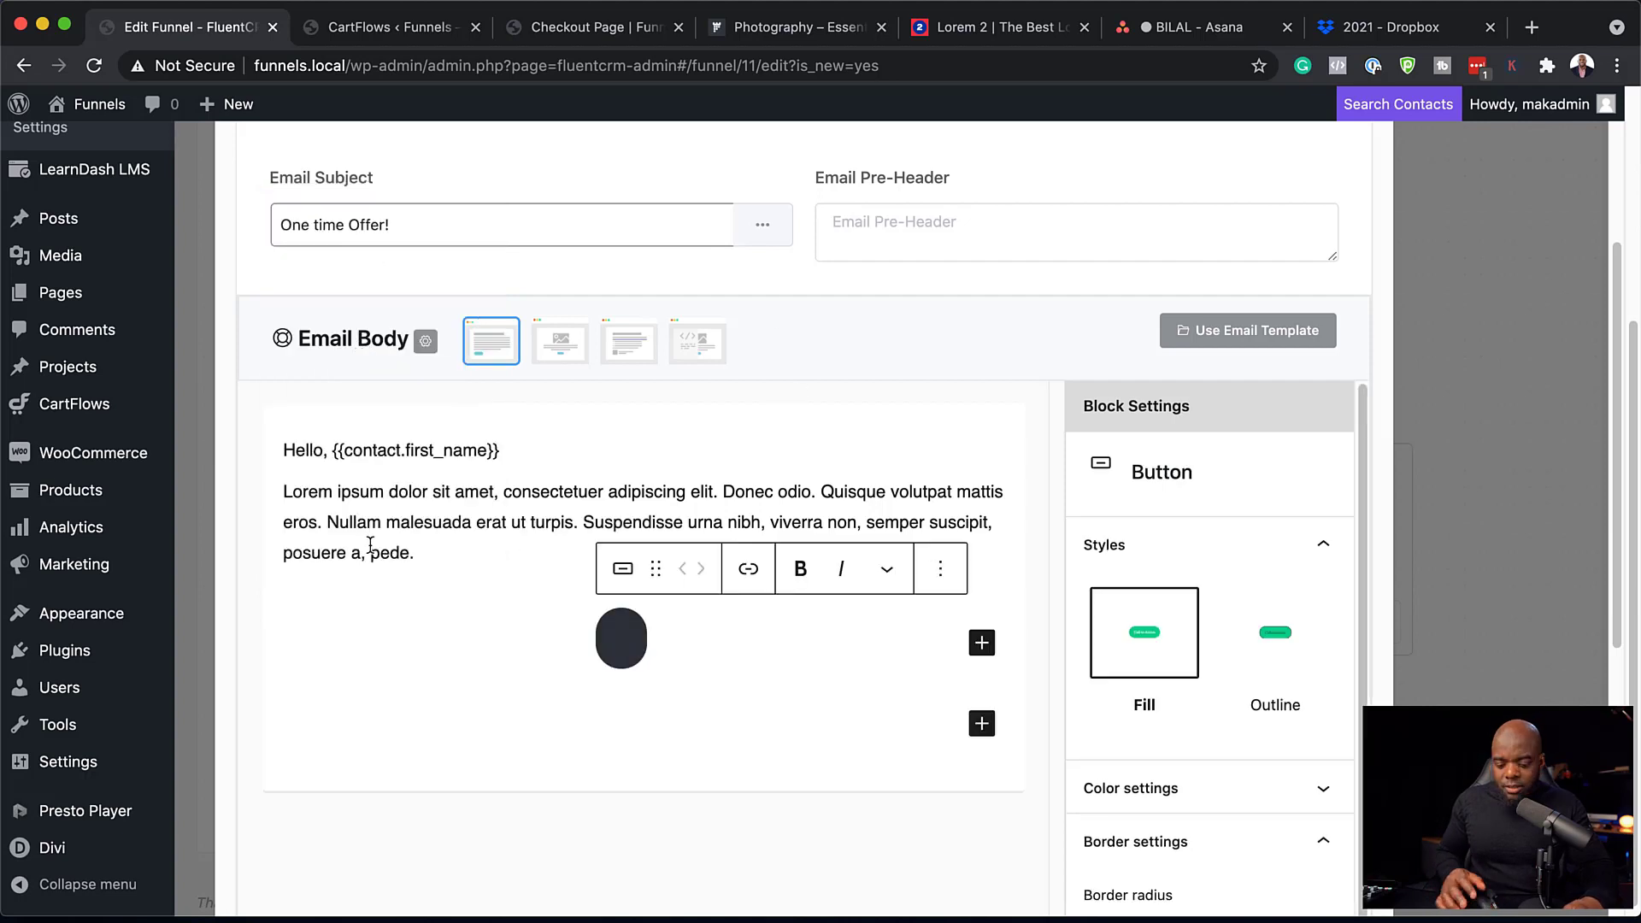
text(Buy)
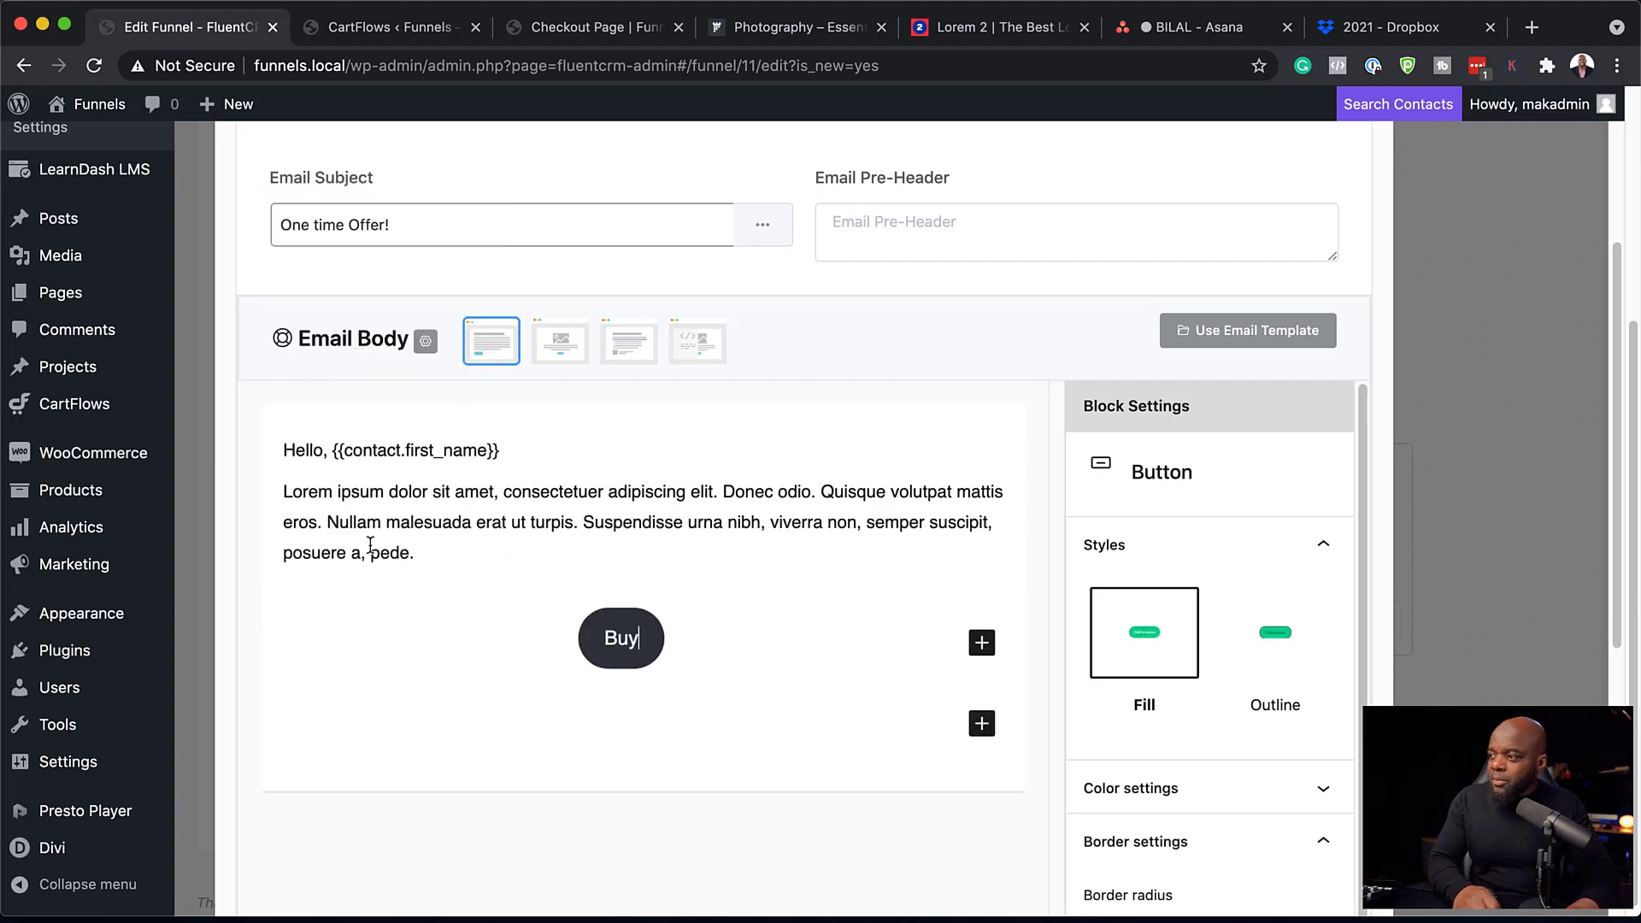
text( Product )
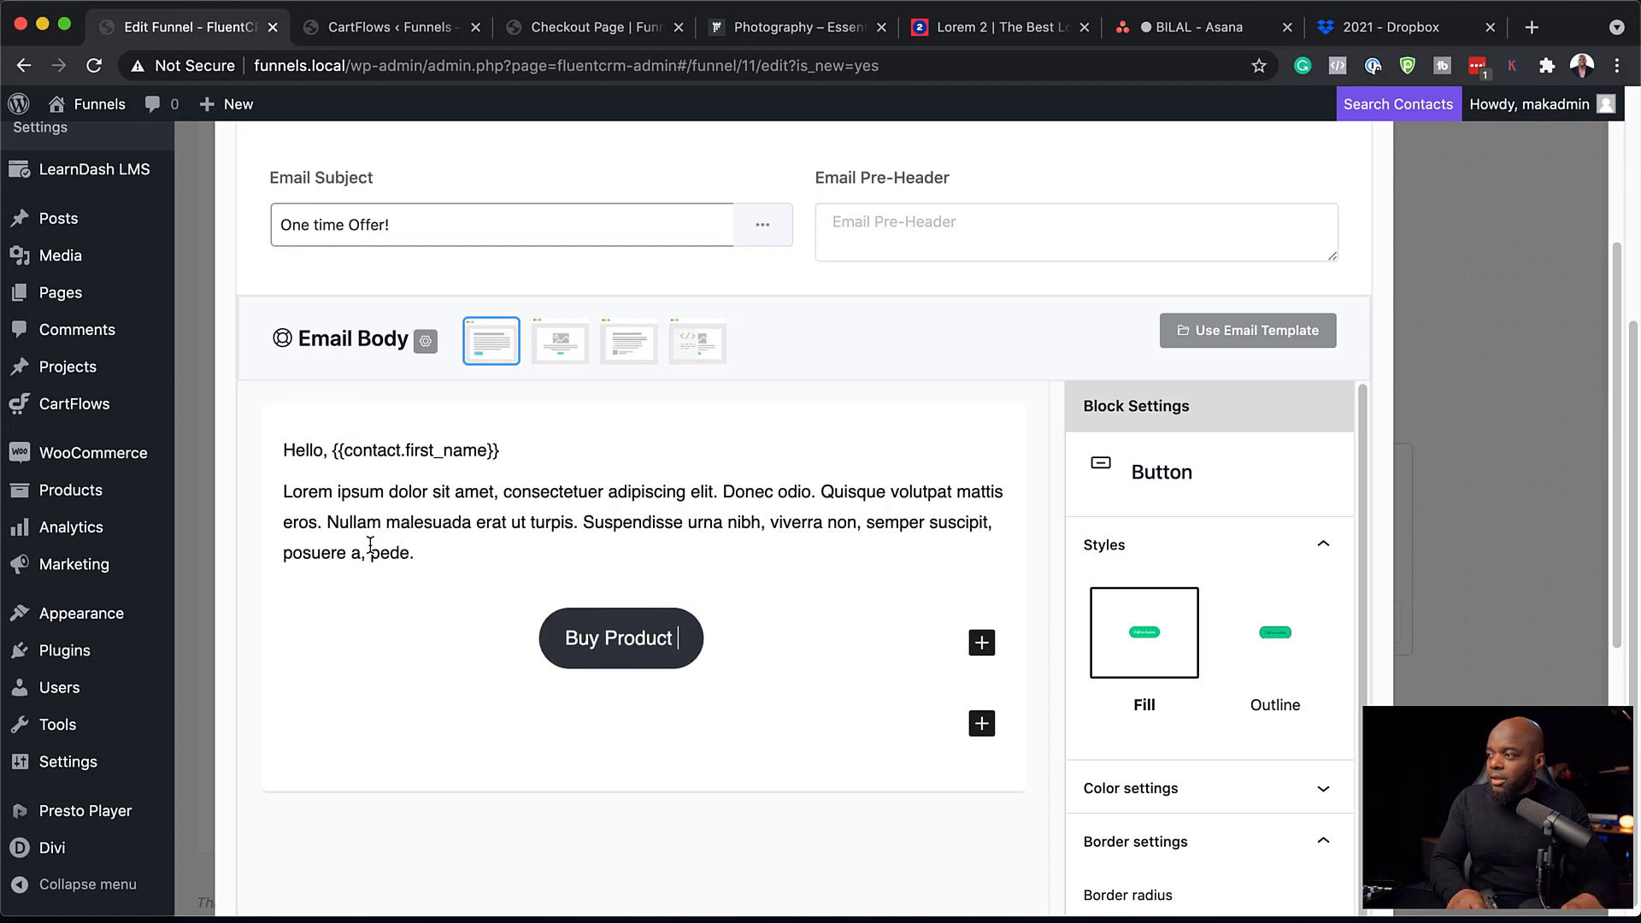
text(B Here!)
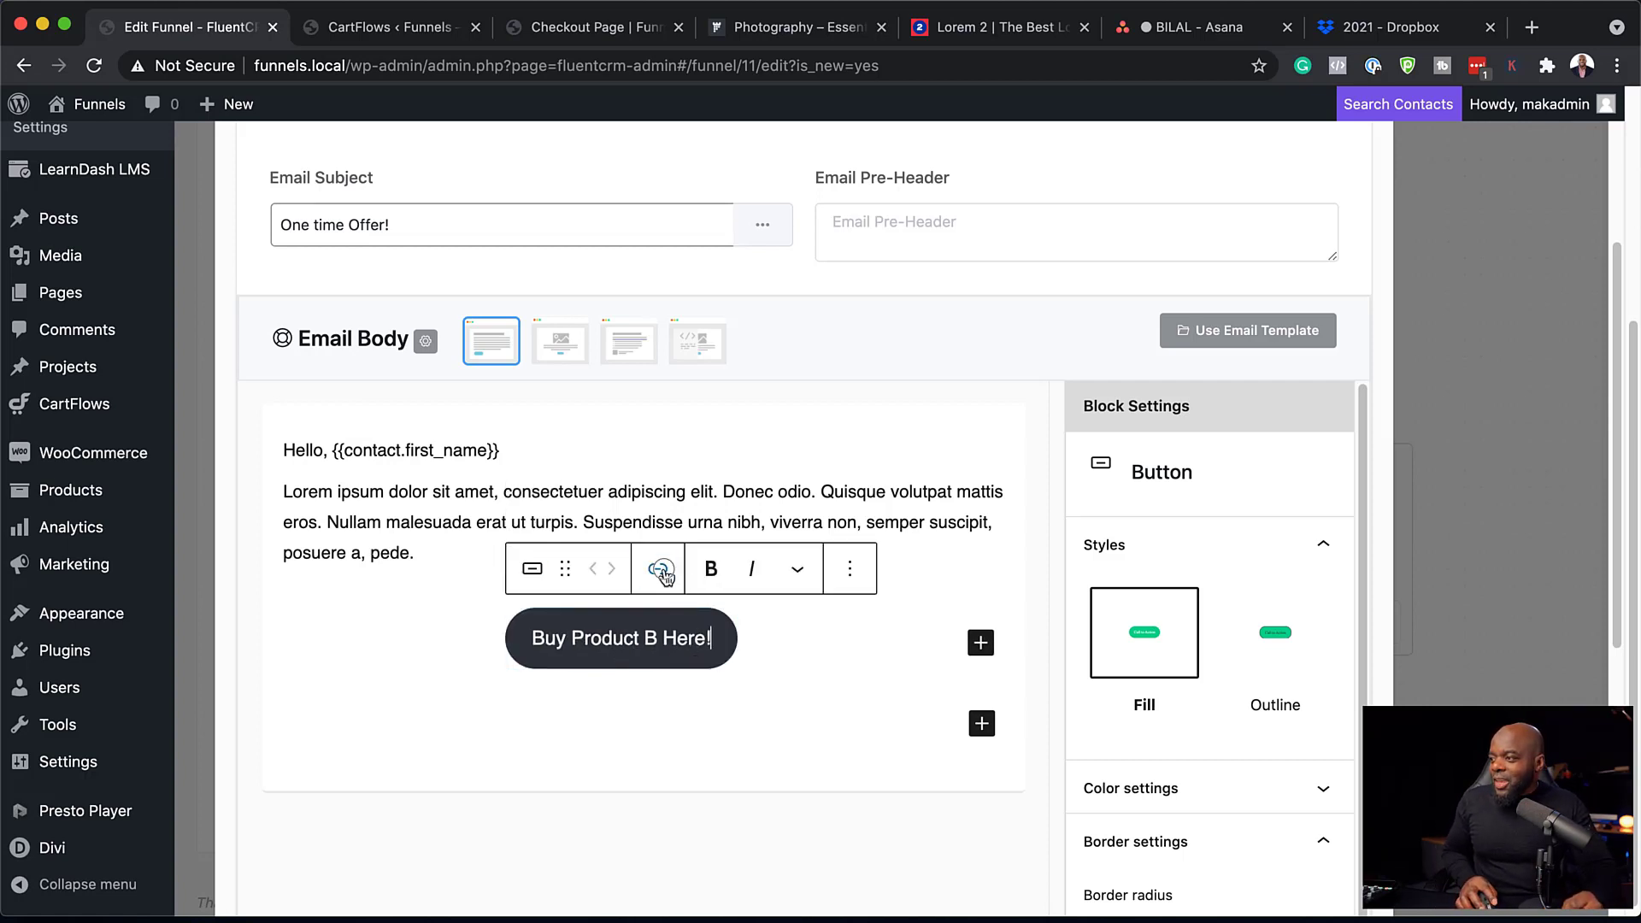
click(658, 570)
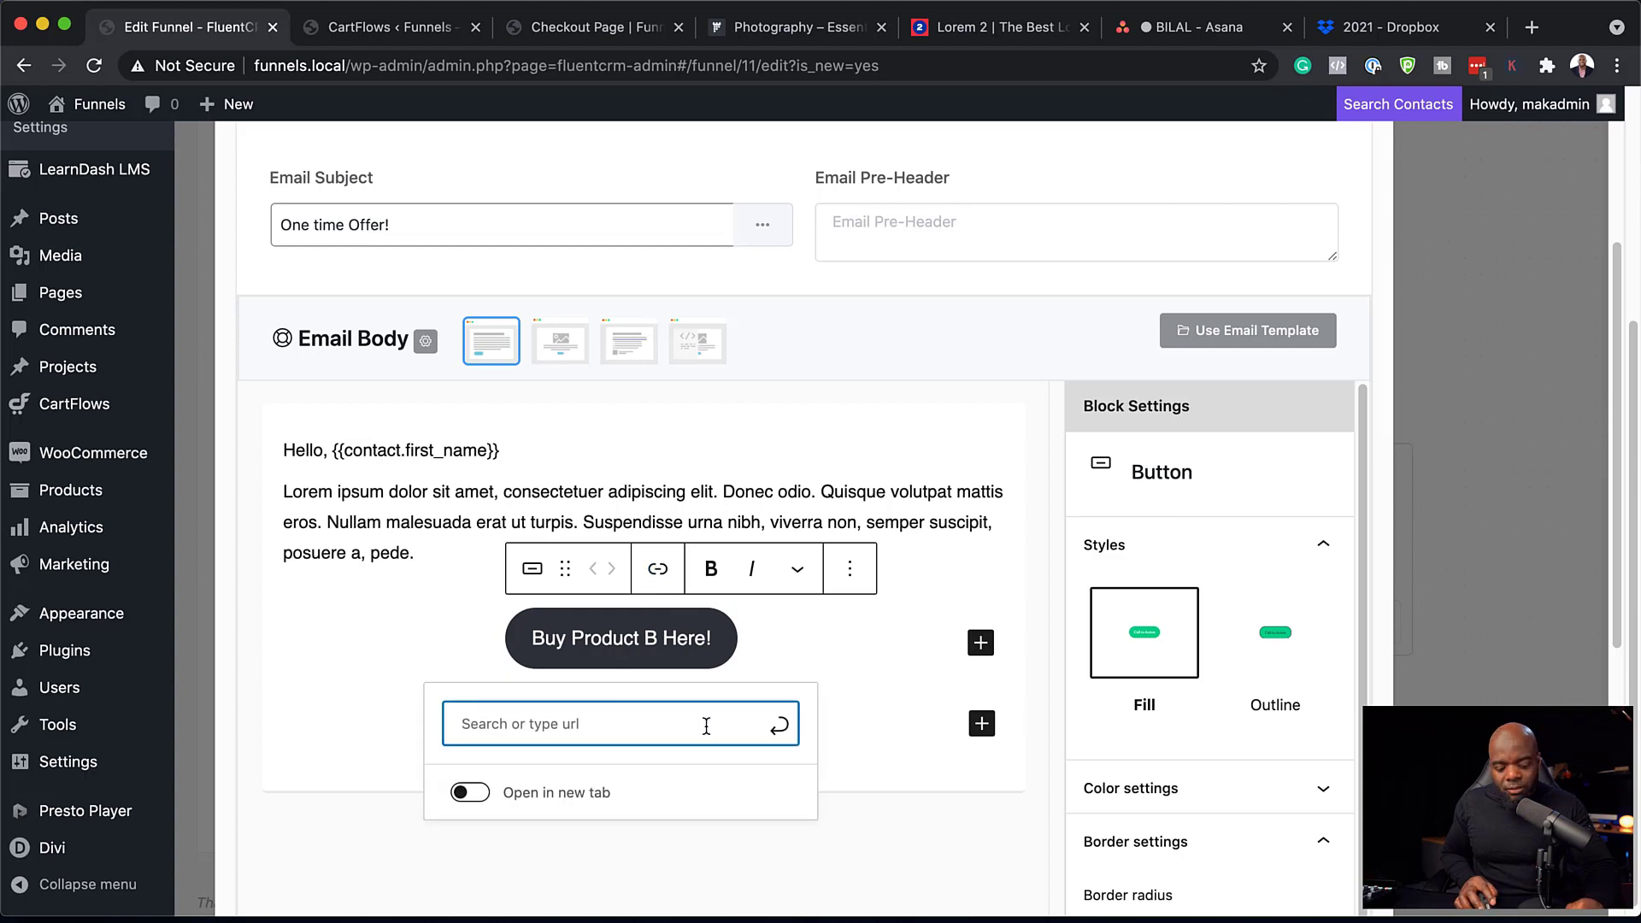
text(#)
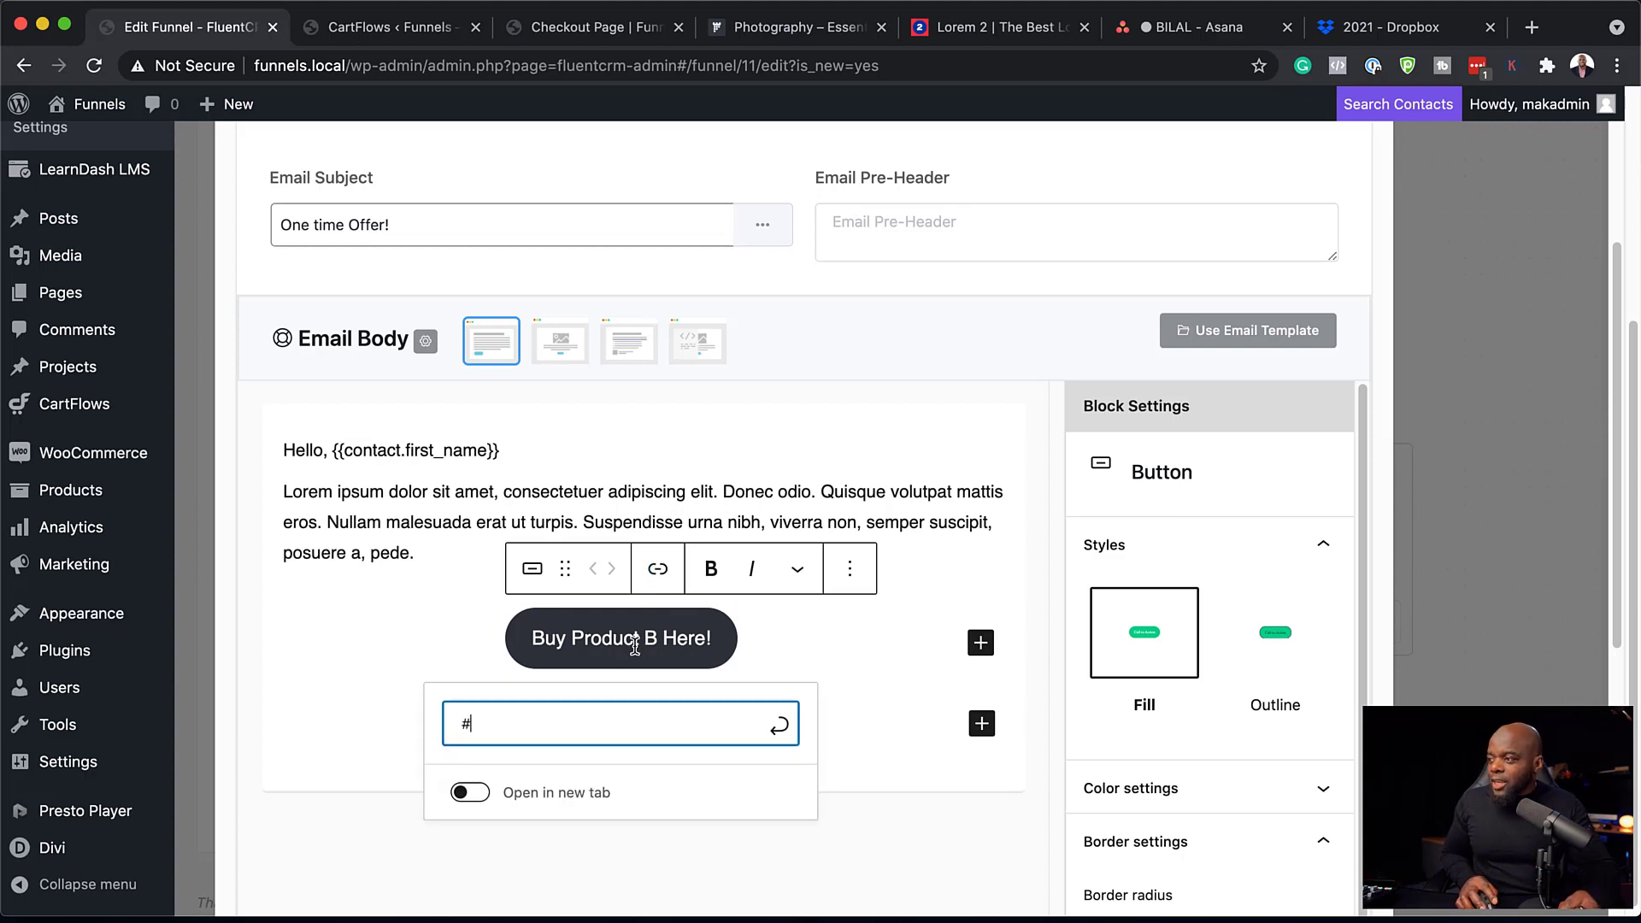
click(470, 793)
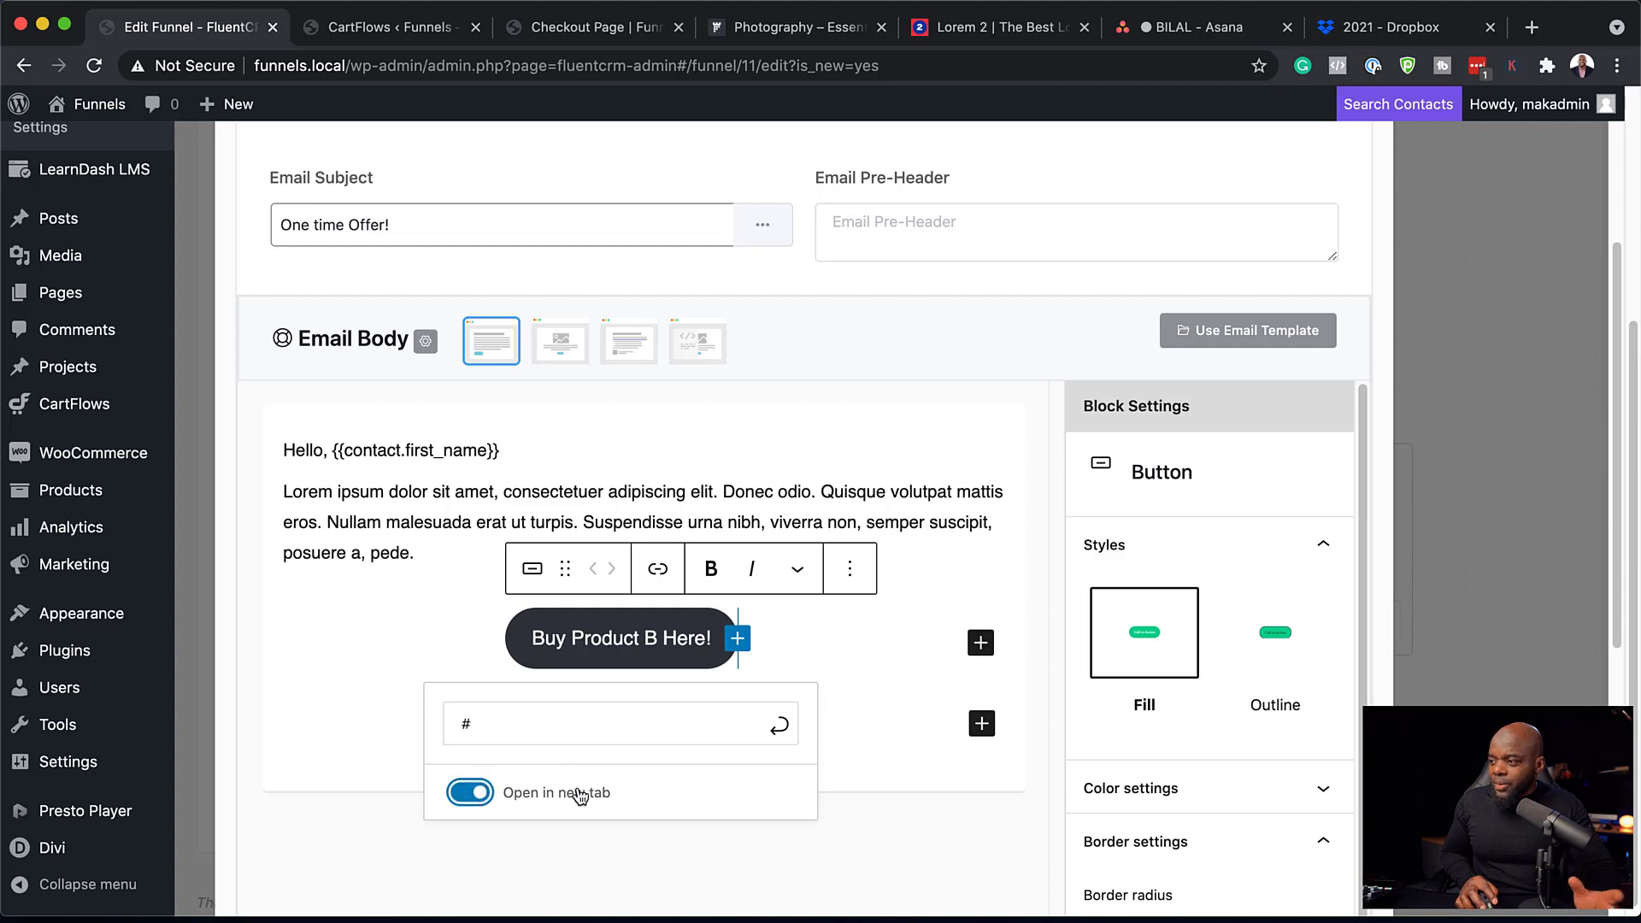
click(781, 732)
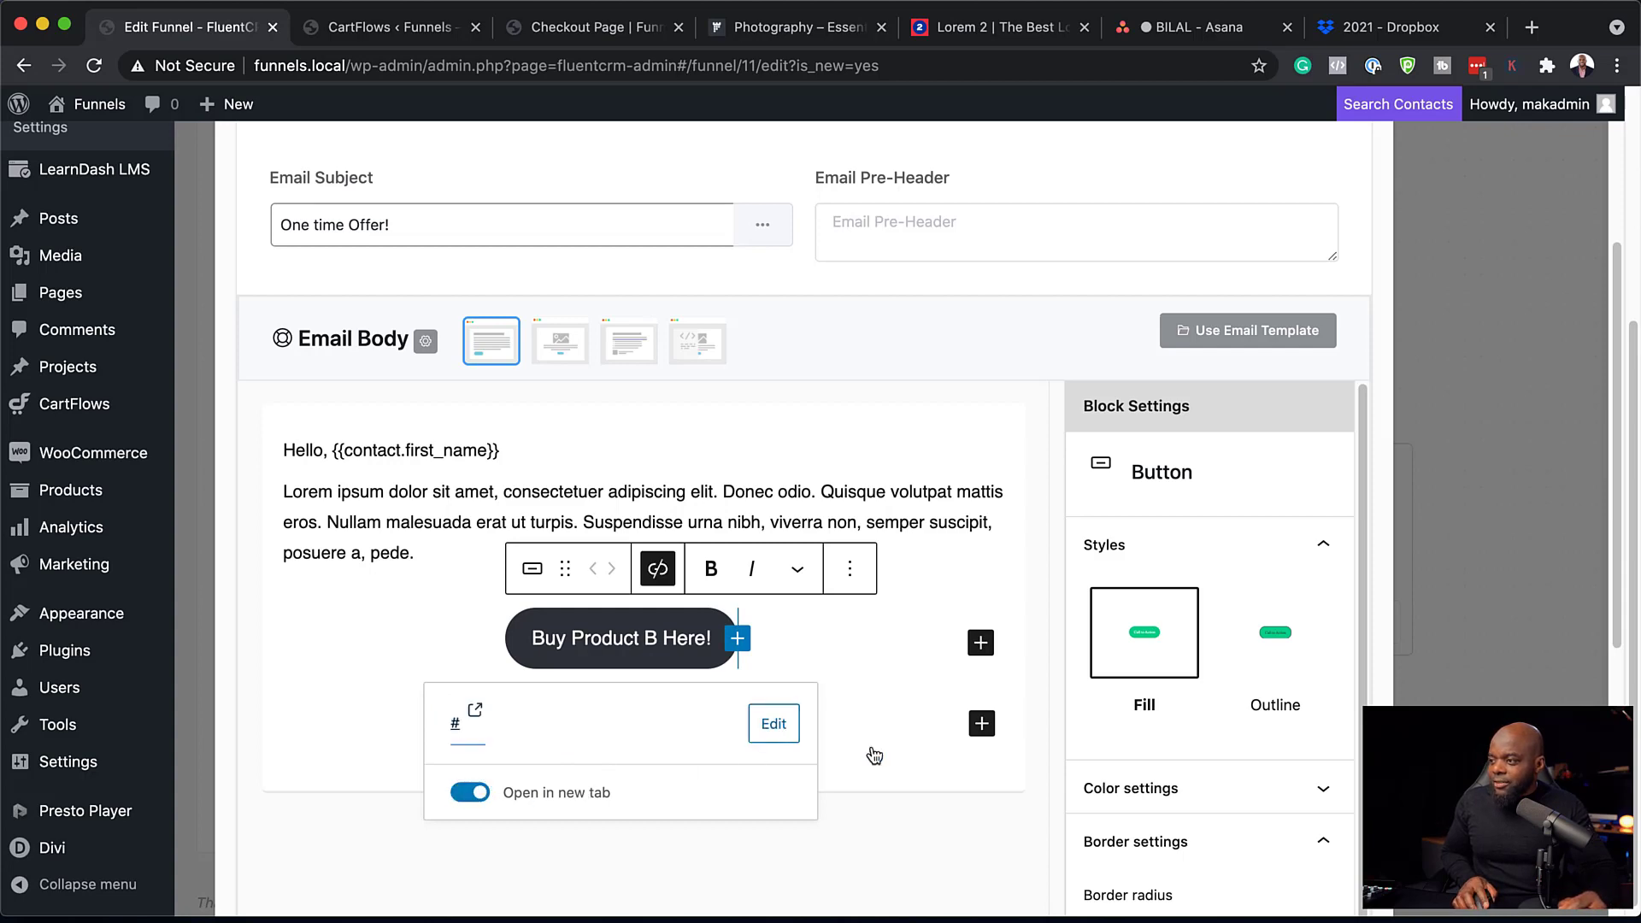
scroll(873, 755, down, 6)
click(297, 827)
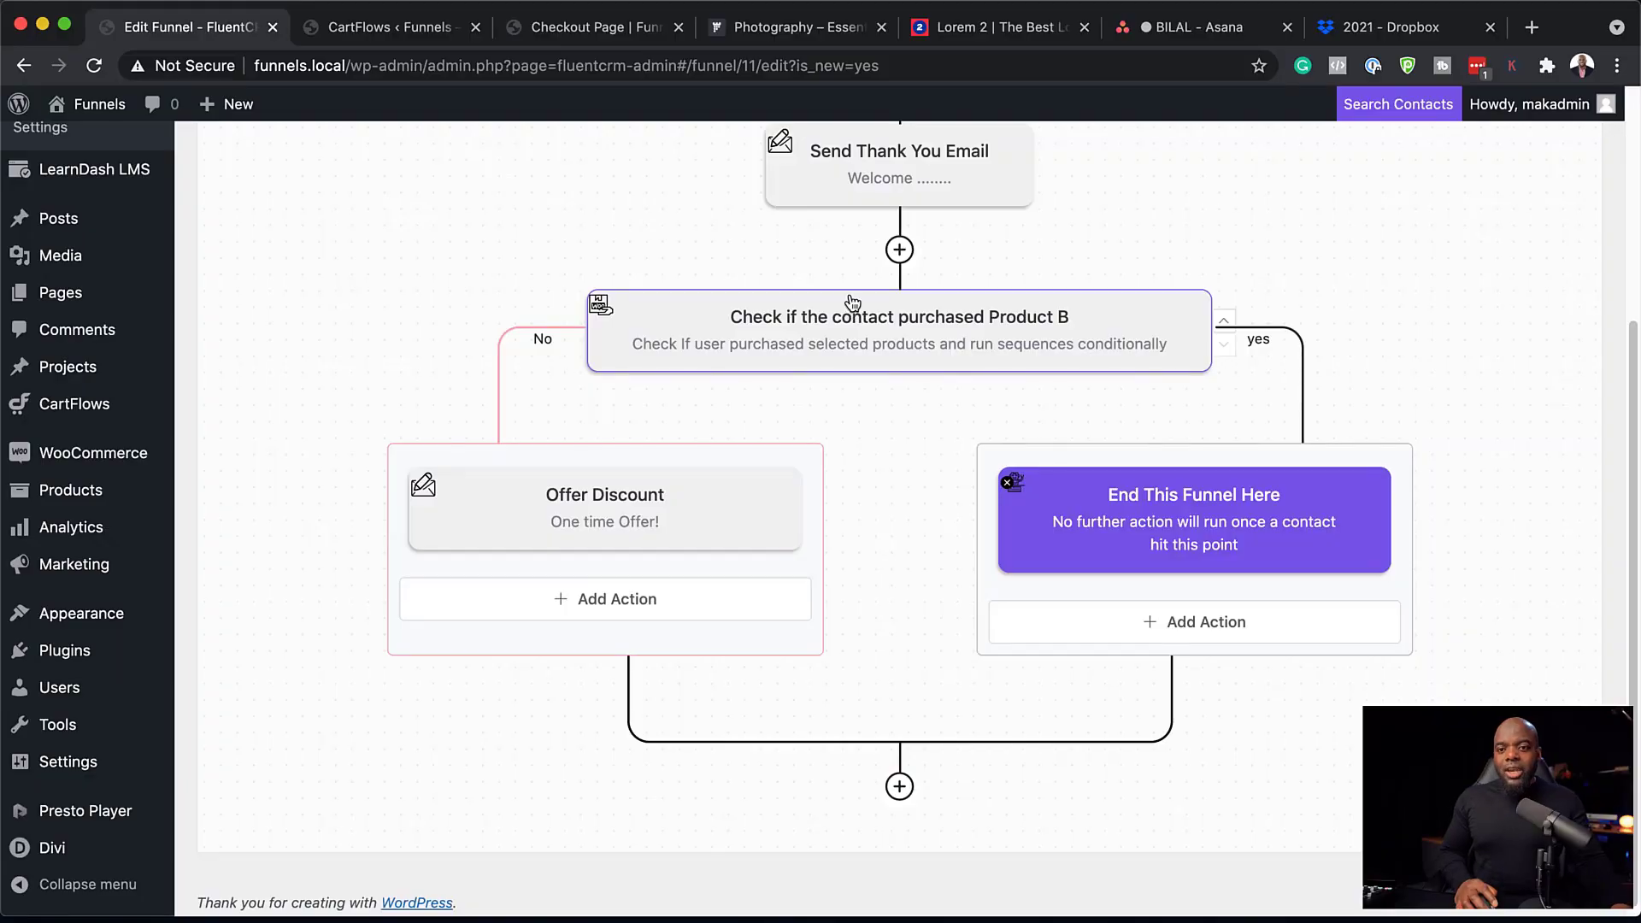
scroll(1062, 300, up, 5)
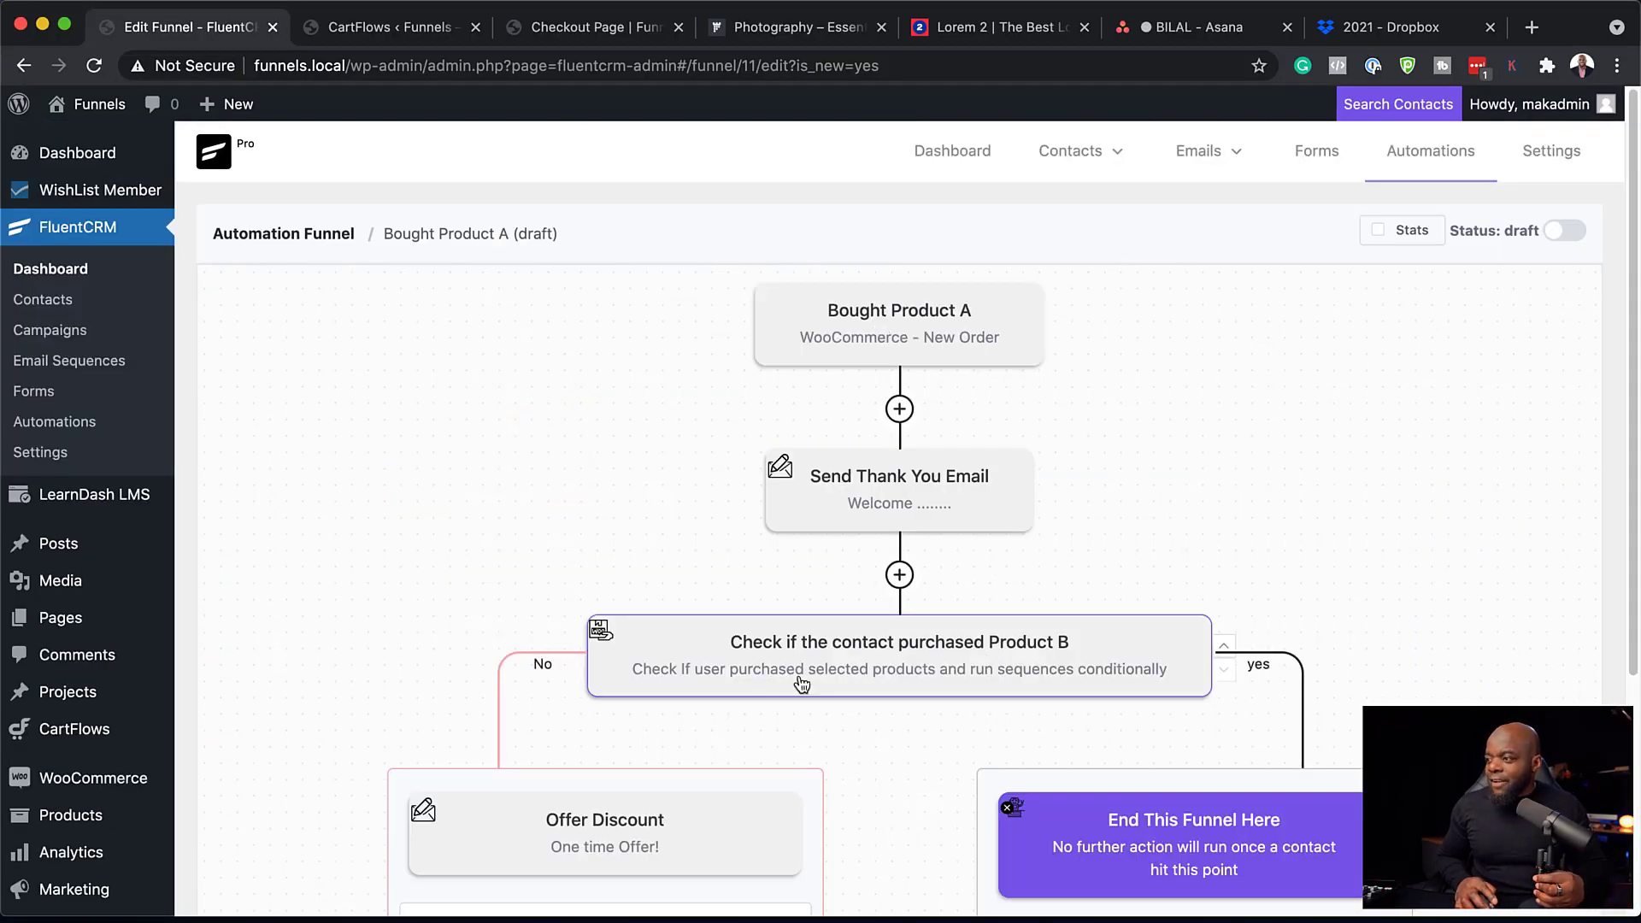
scroll(828, 675, down, 3)
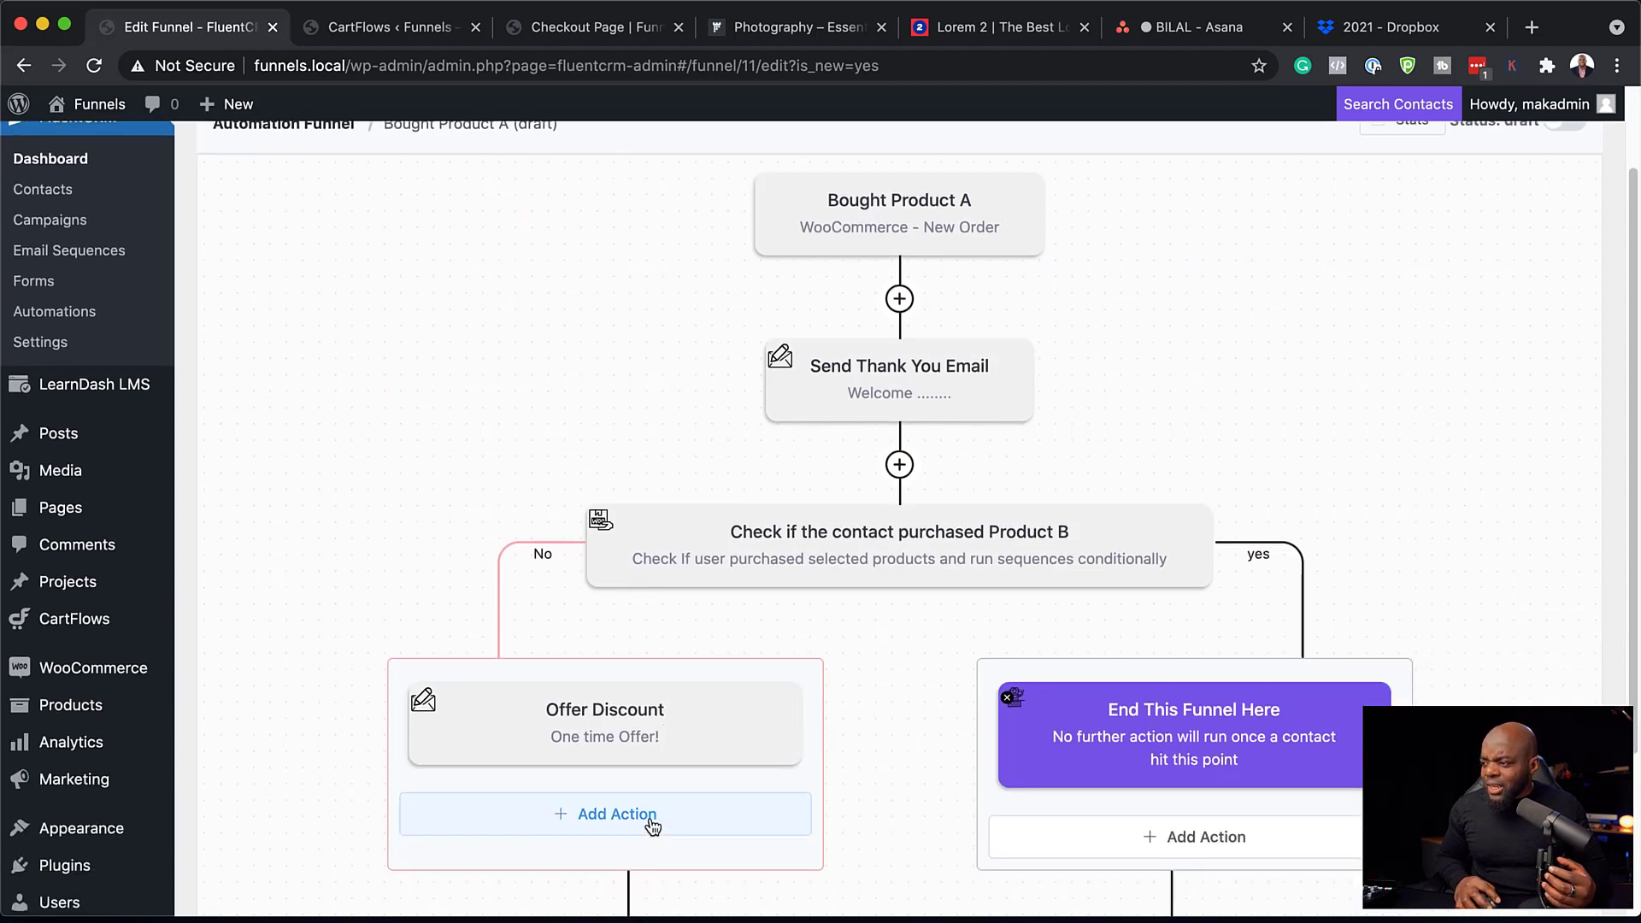
Add a Wait X Days/Hours step of 2 days after the Offer Discount email.
click(651, 825)
click(609, 402)
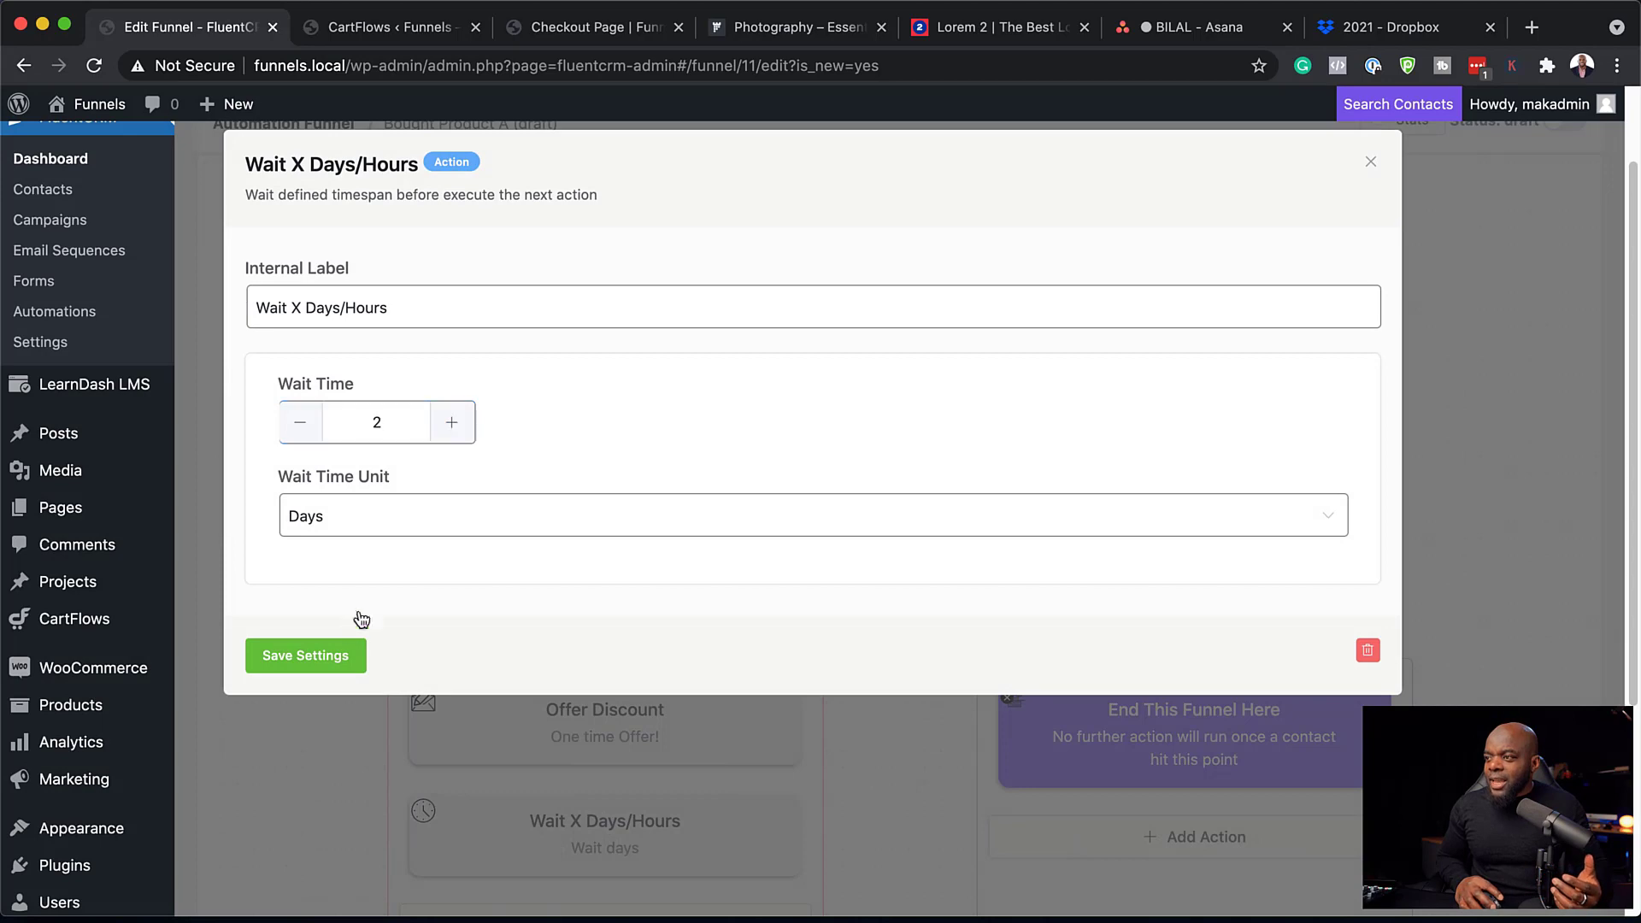
click(325, 655)
scroll(487, 654, down, 4)
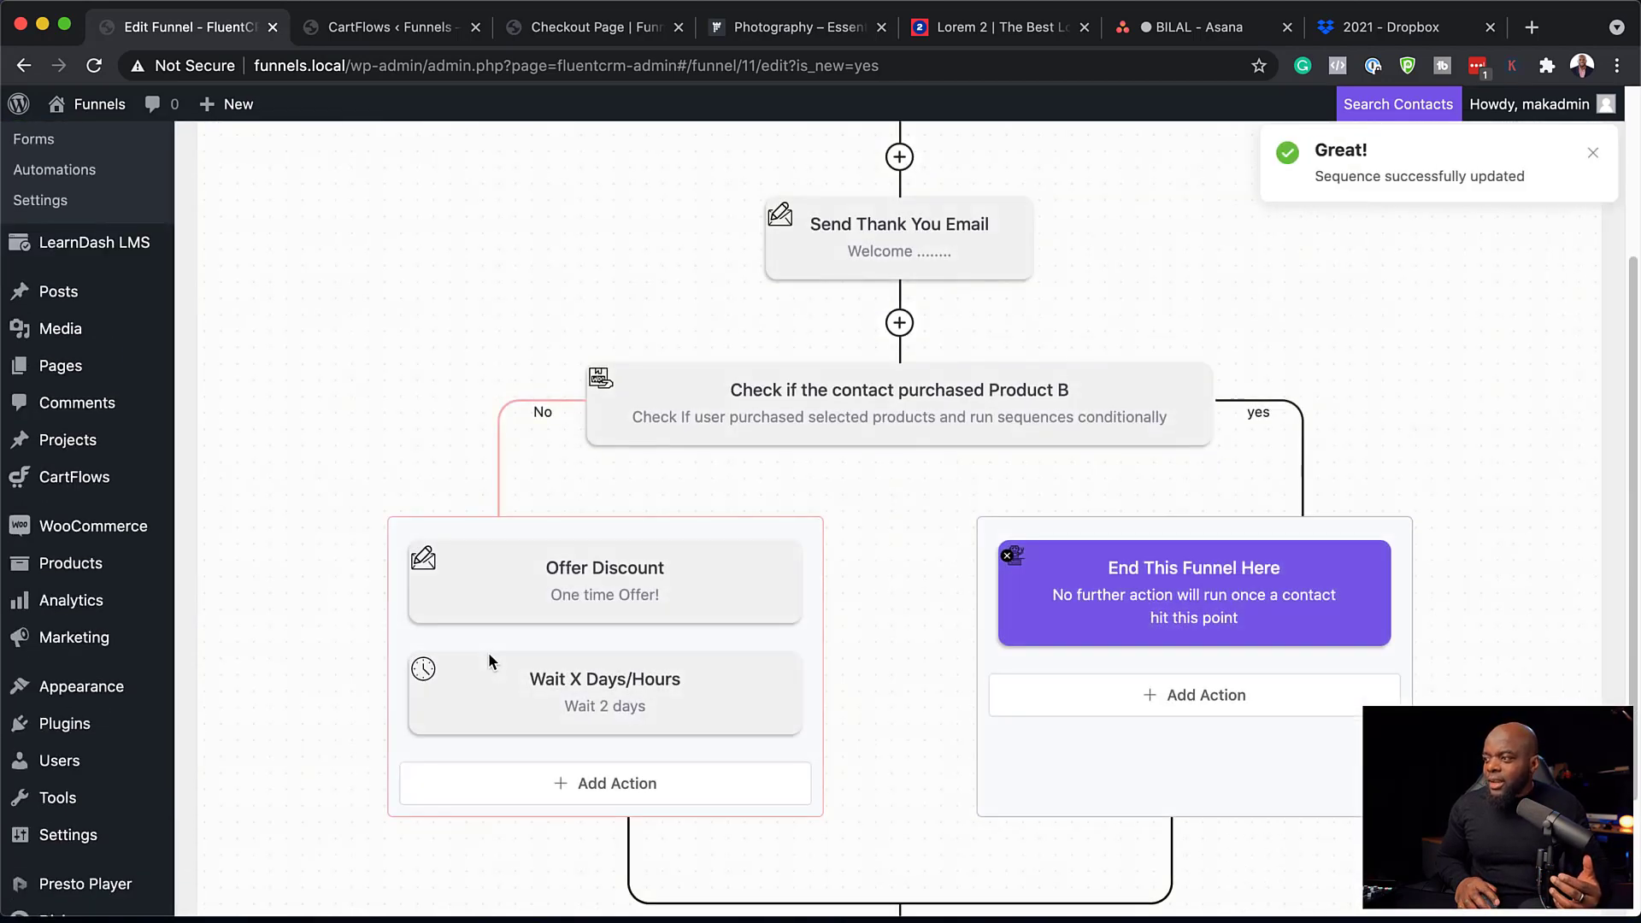
scroll(489, 653, down, 2)
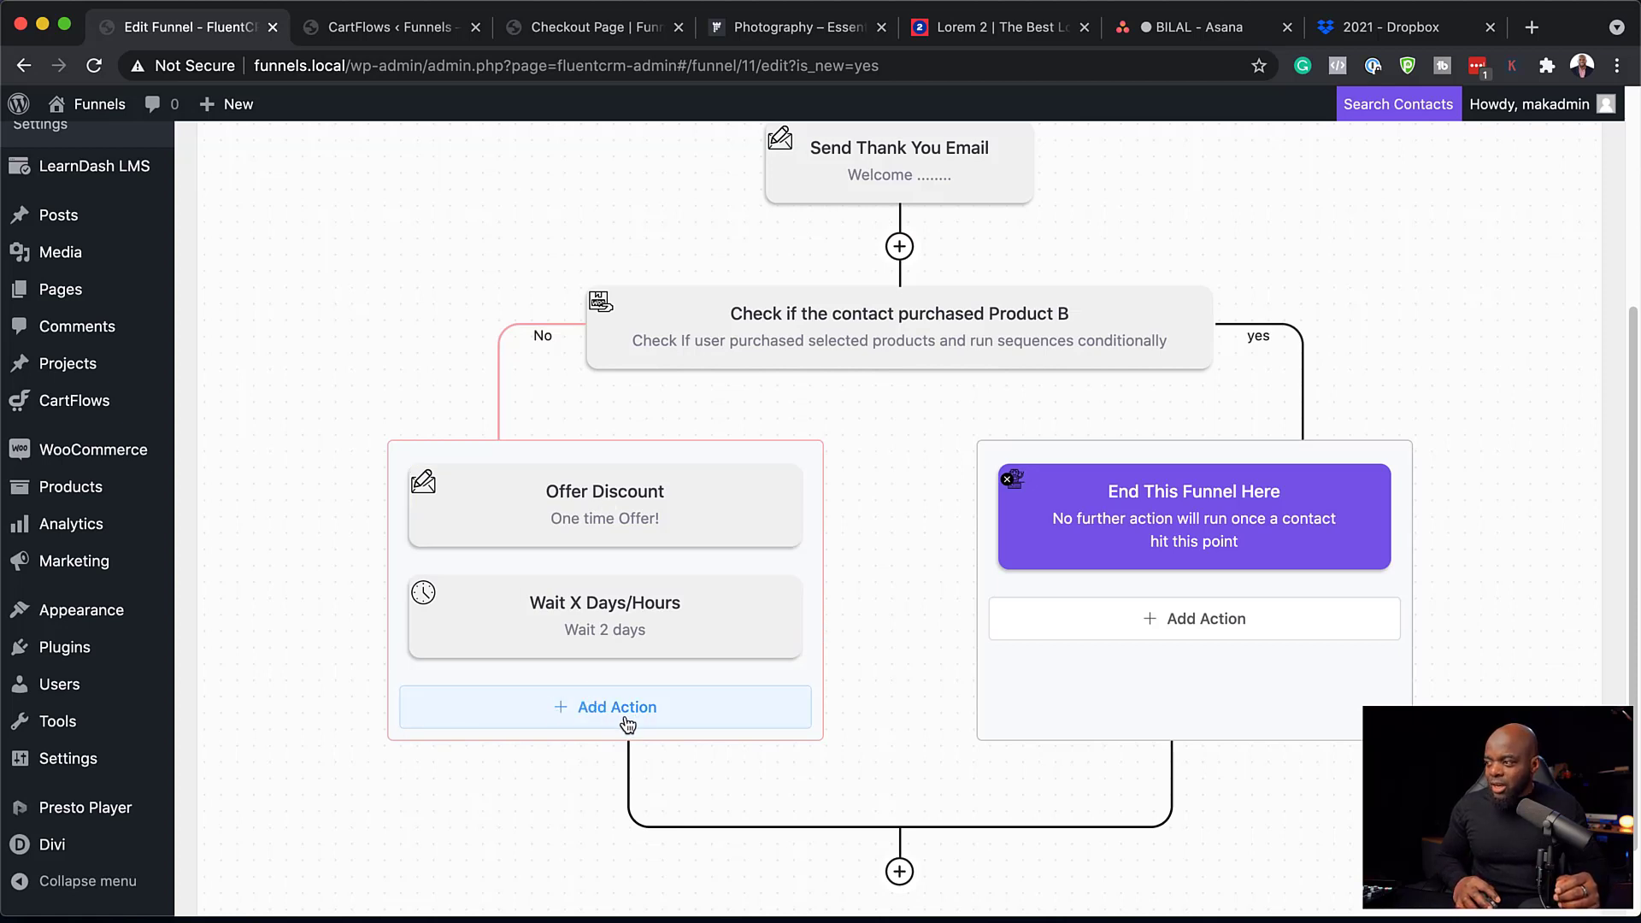
scroll(675, 616, up, 5)
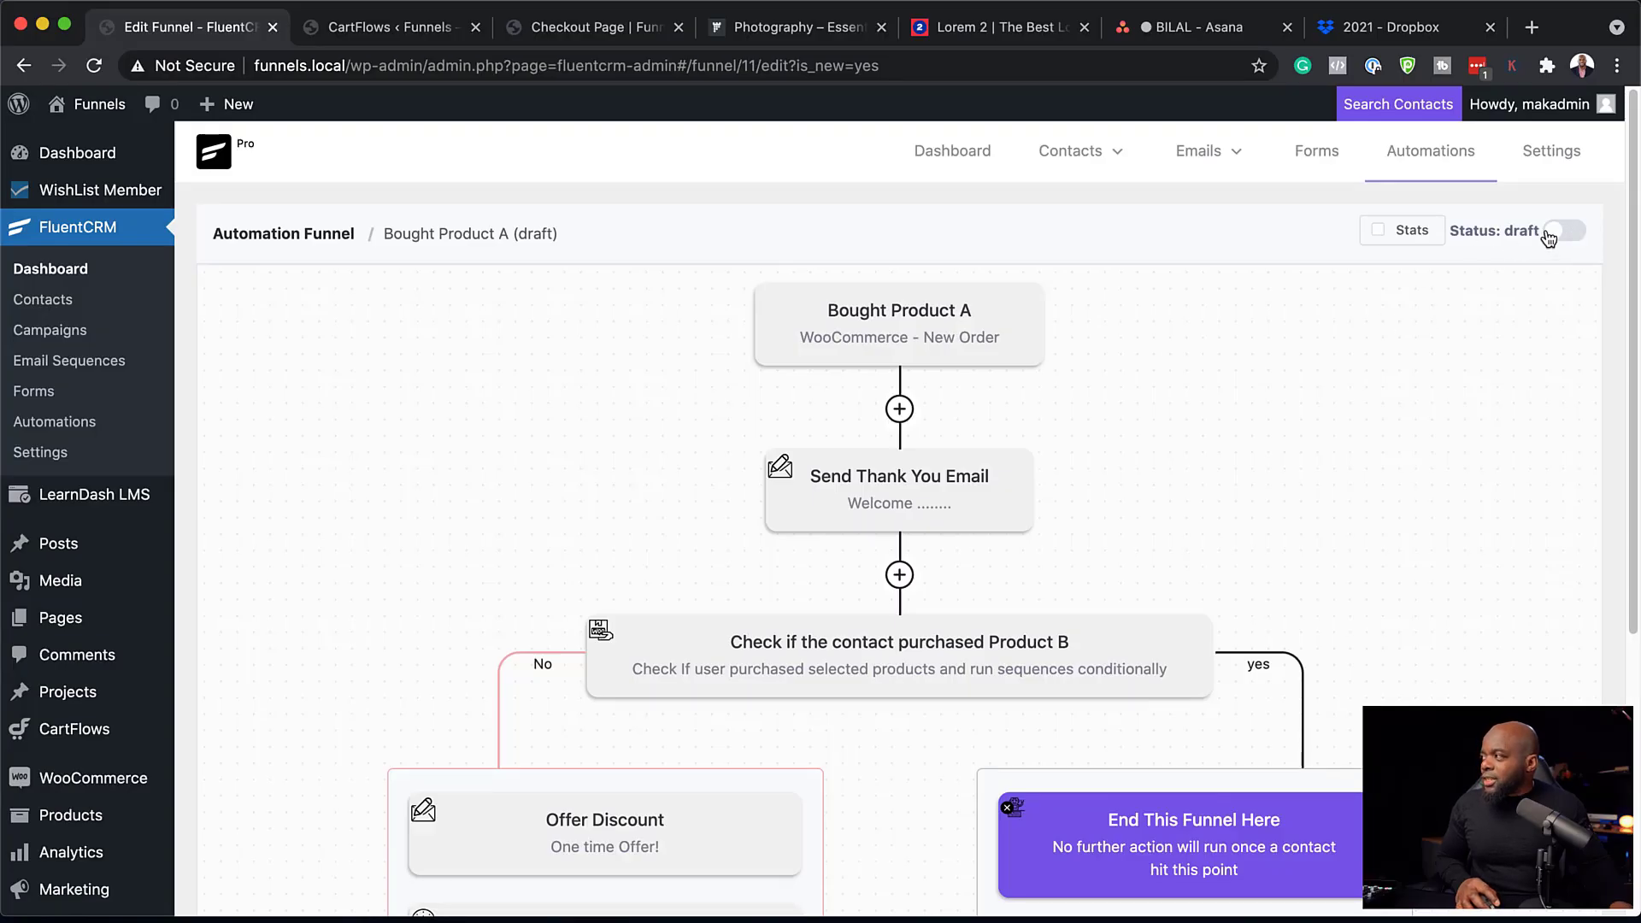
Switch Bought Product A from draft to published and turn on Stats for its steps.
click(1576, 234)
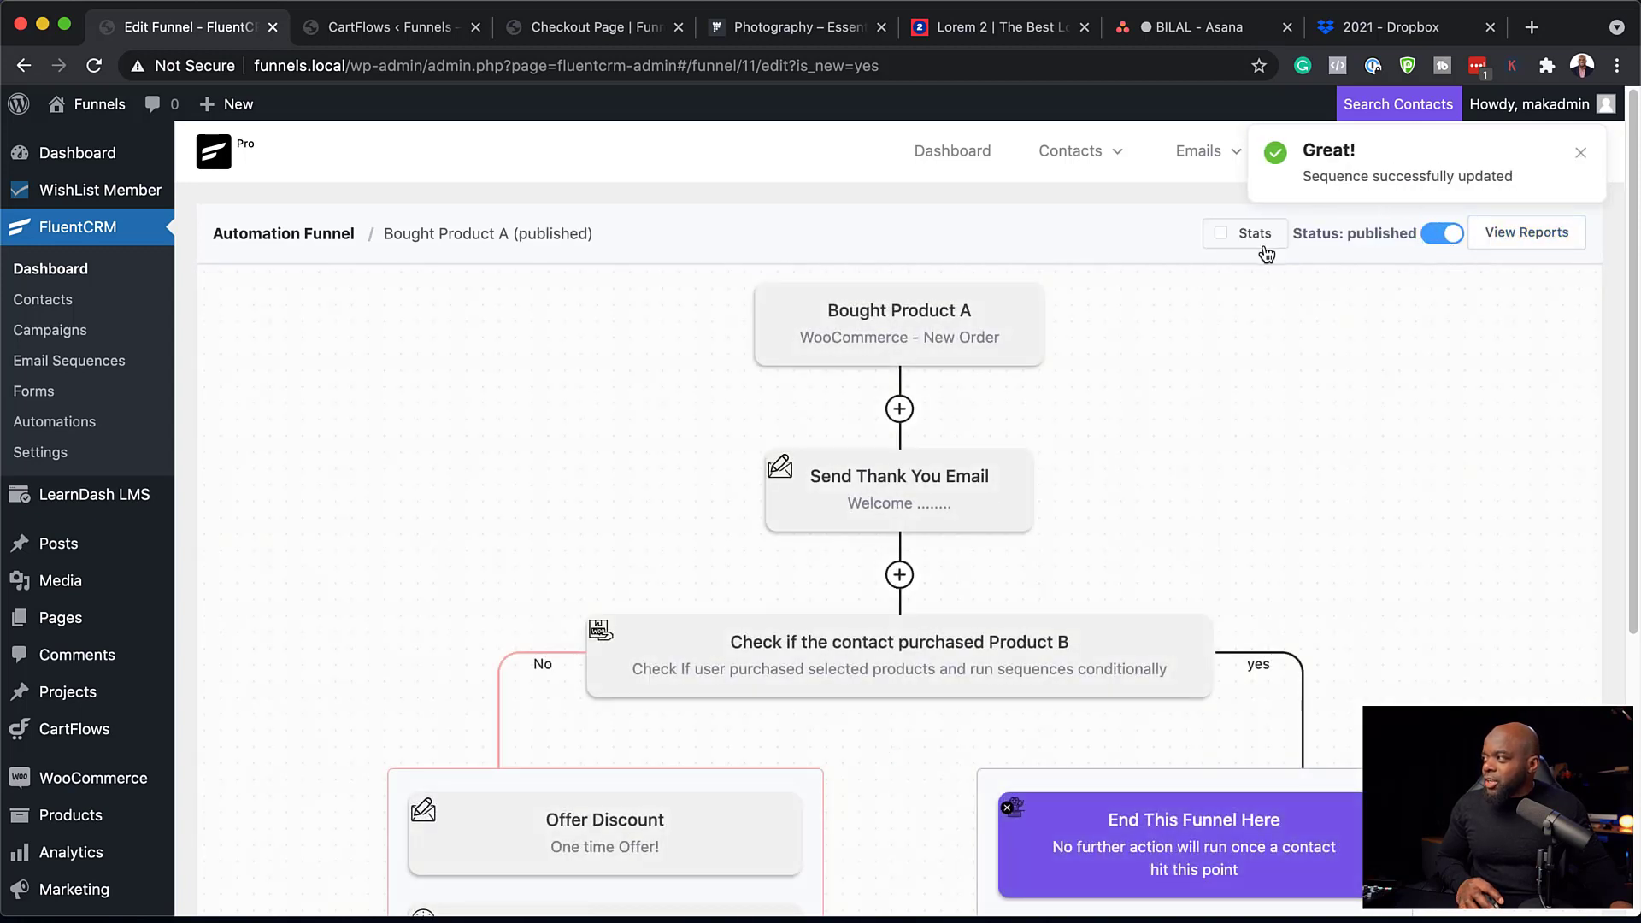
click(1223, 235)
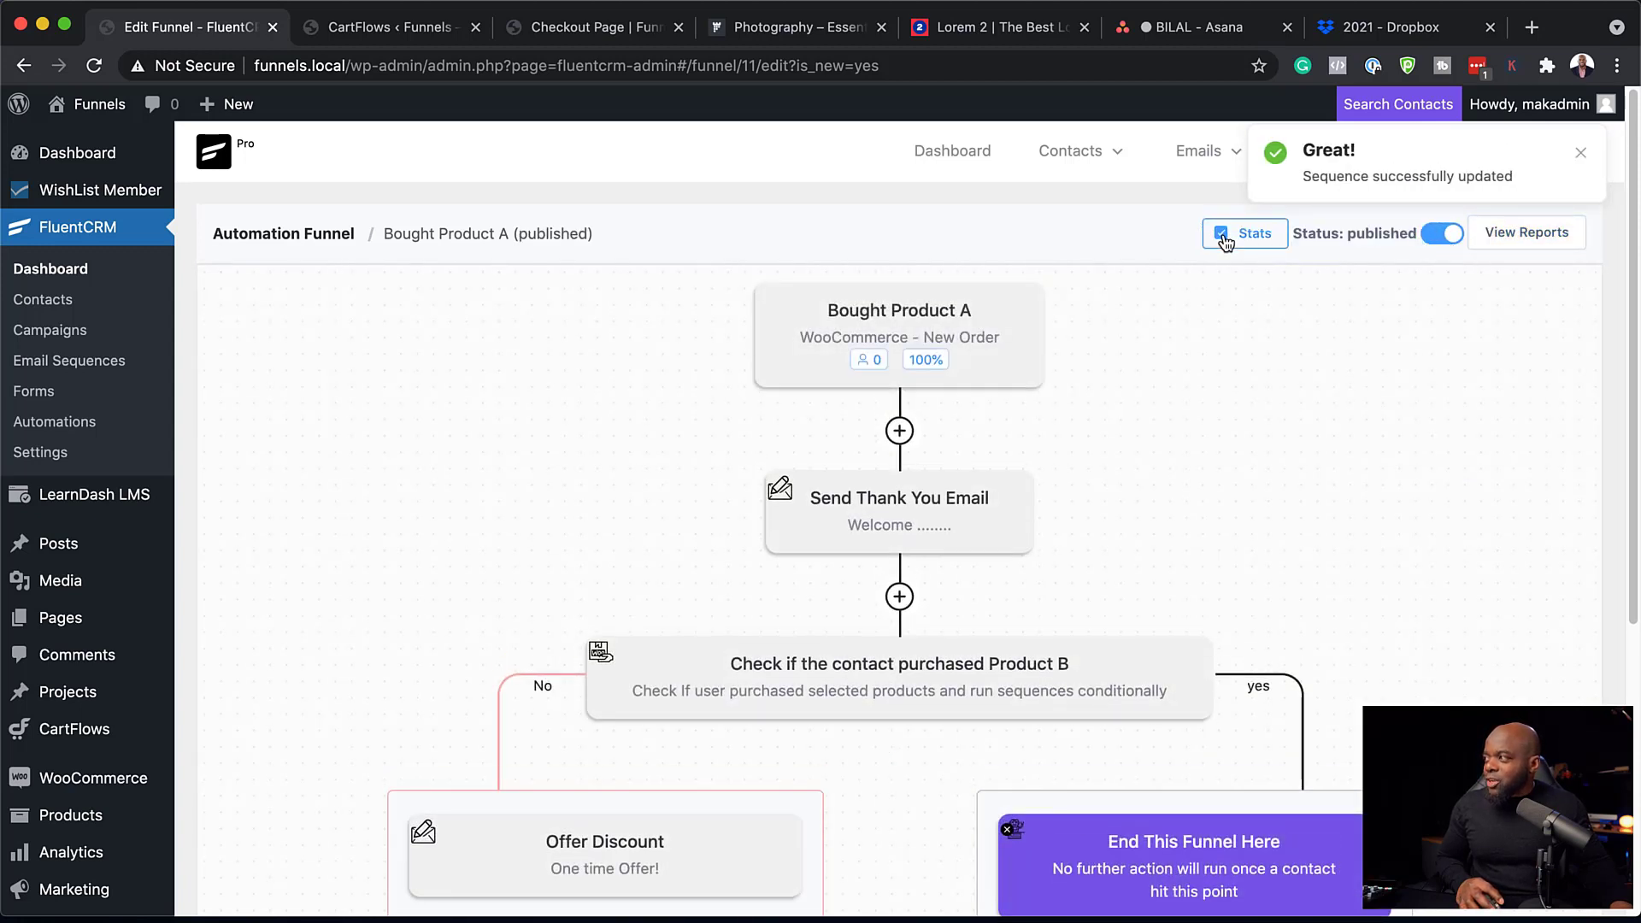
scroll(860, 630, down, 5)
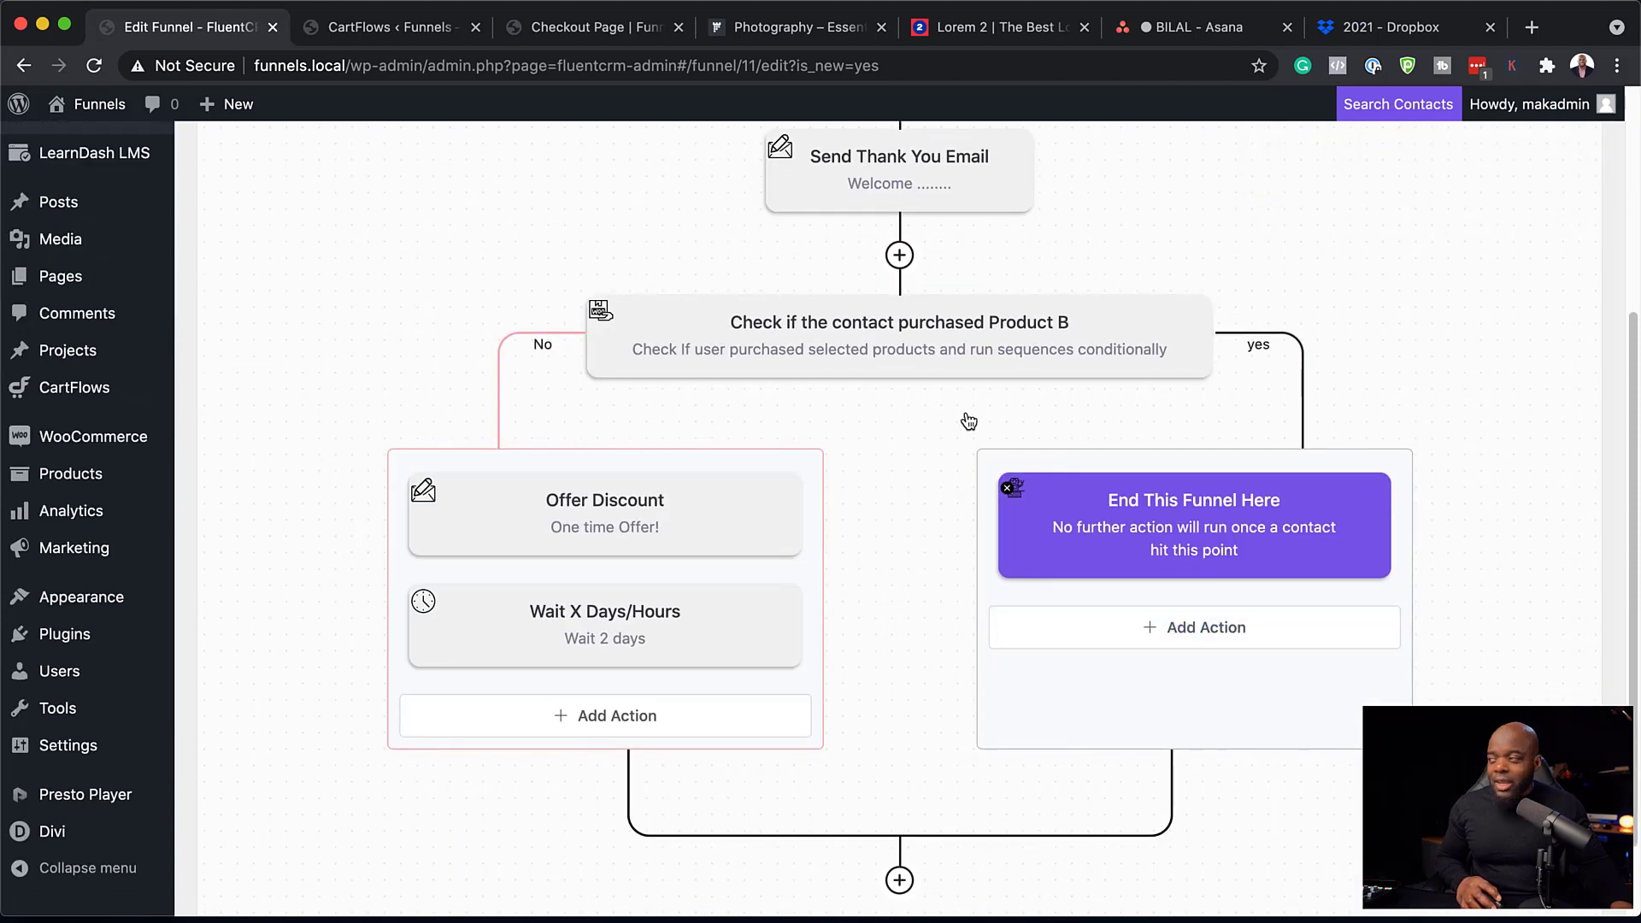
scroll(1481, 405, up, 5)
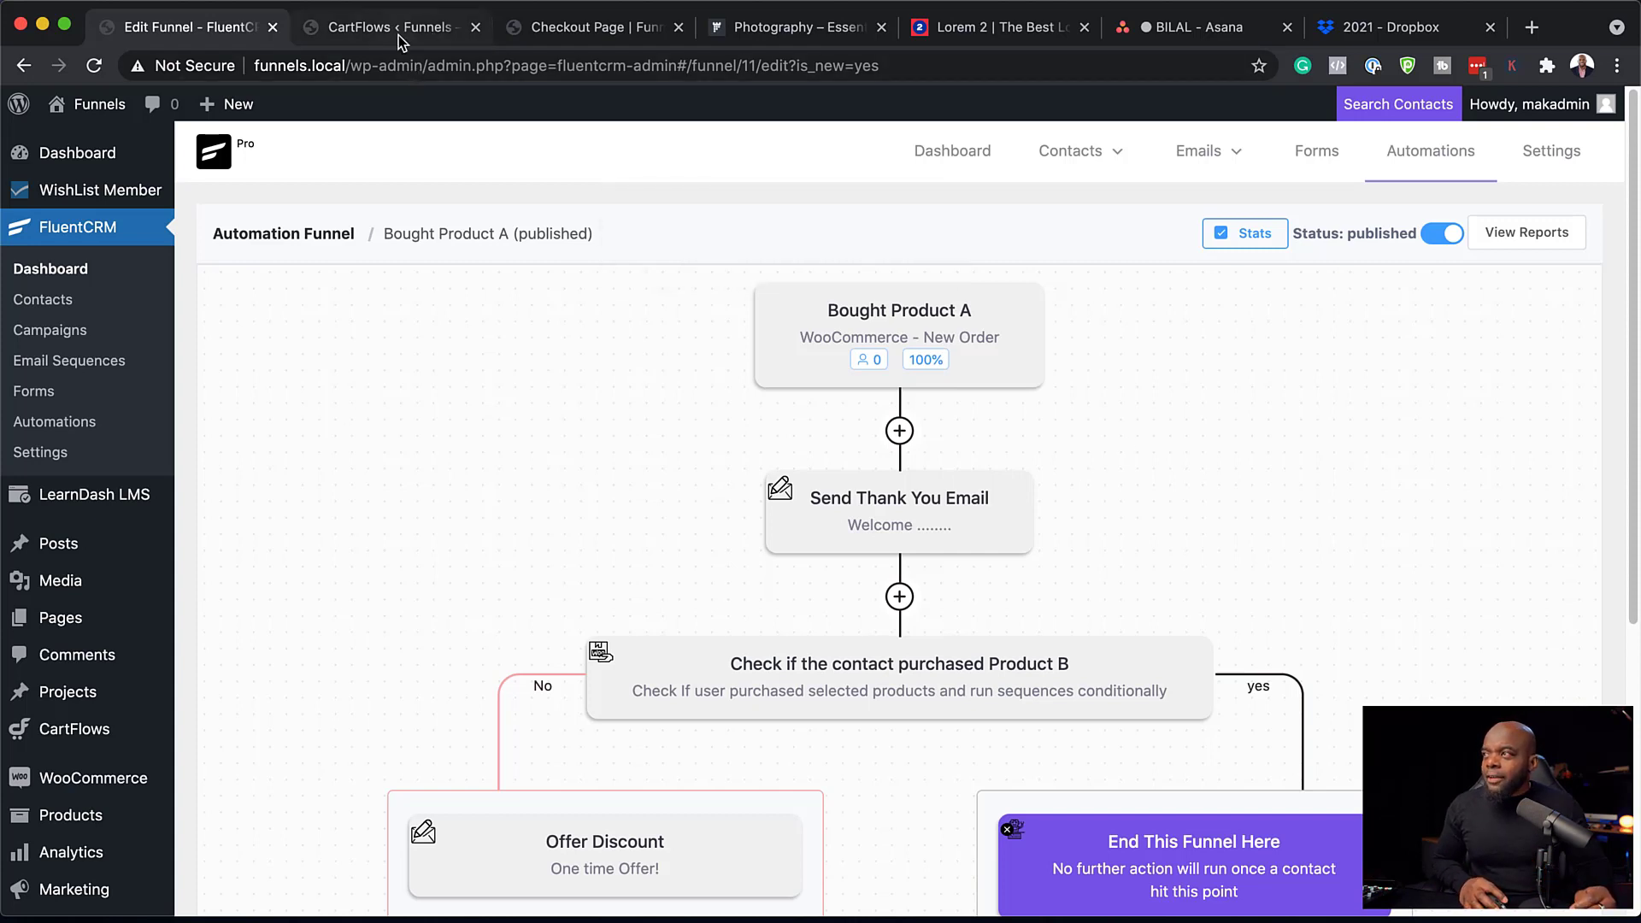
scroll(86, 769, down, 1)
Go to CartFlows Home and list the flows, showing Product A Funnel as Published.
mouse_move(100, 714)
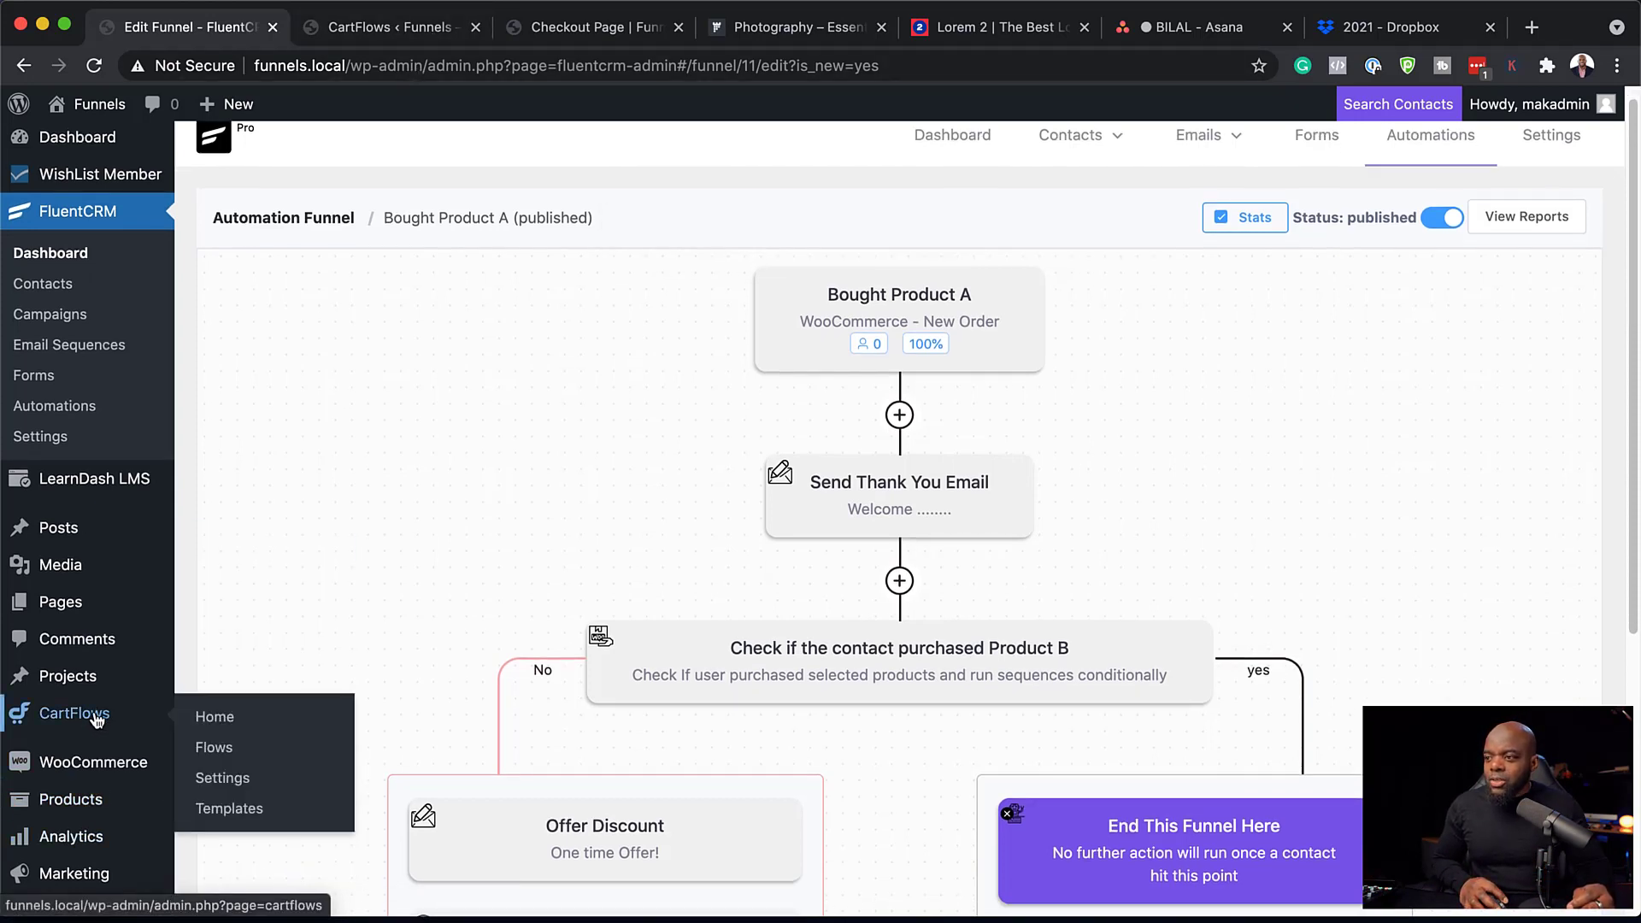
click(222, 721)
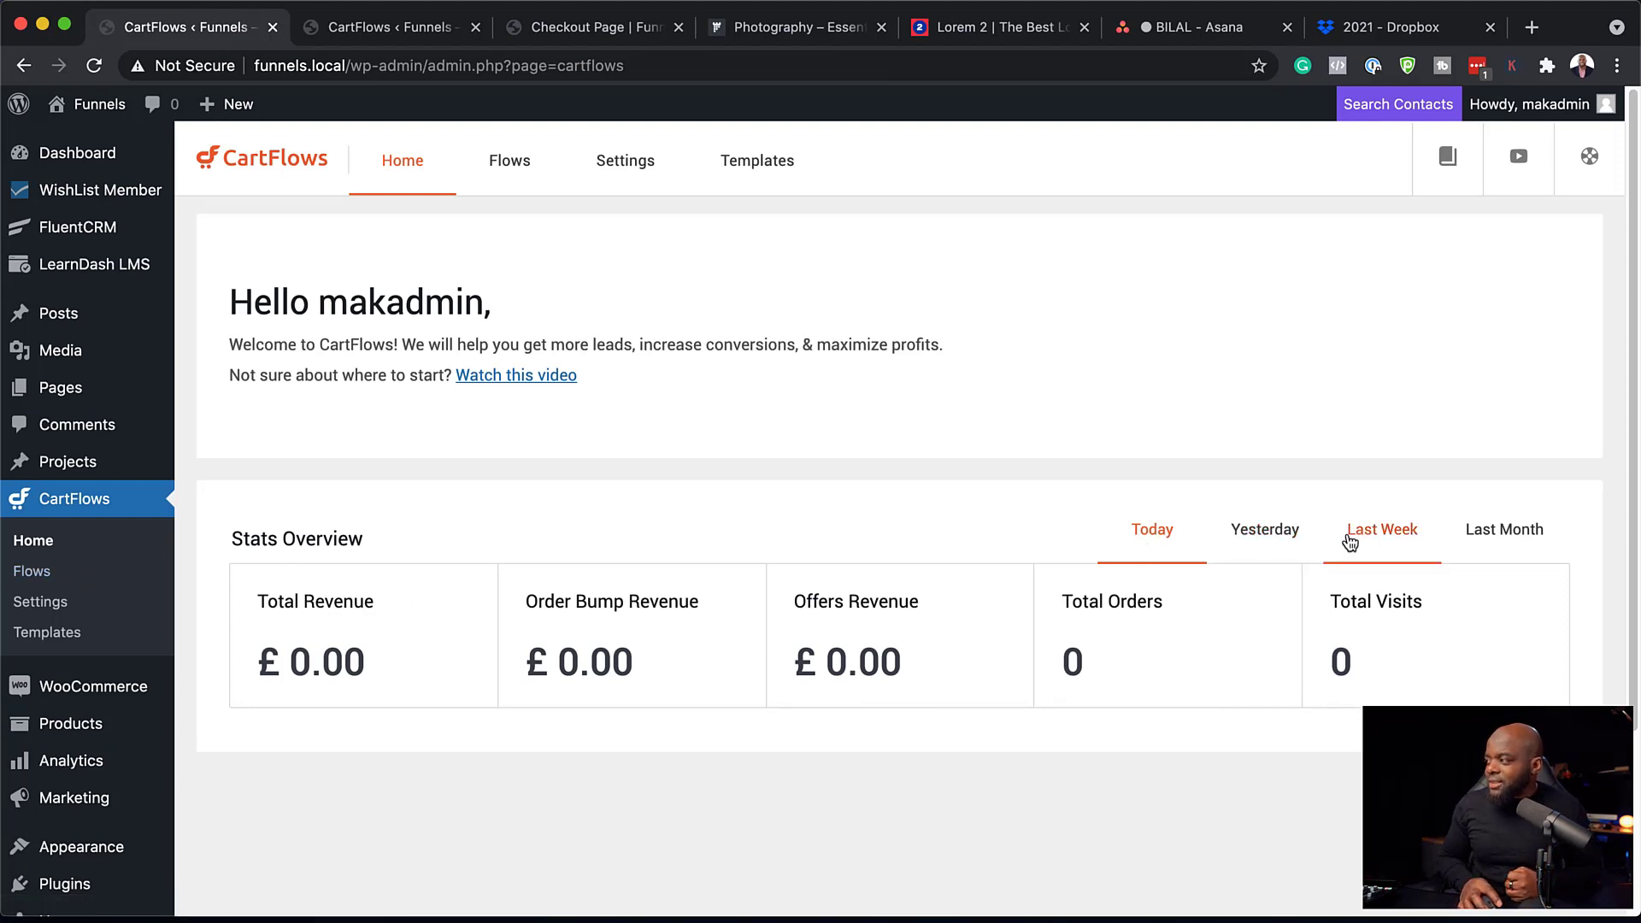
click(535, 165)
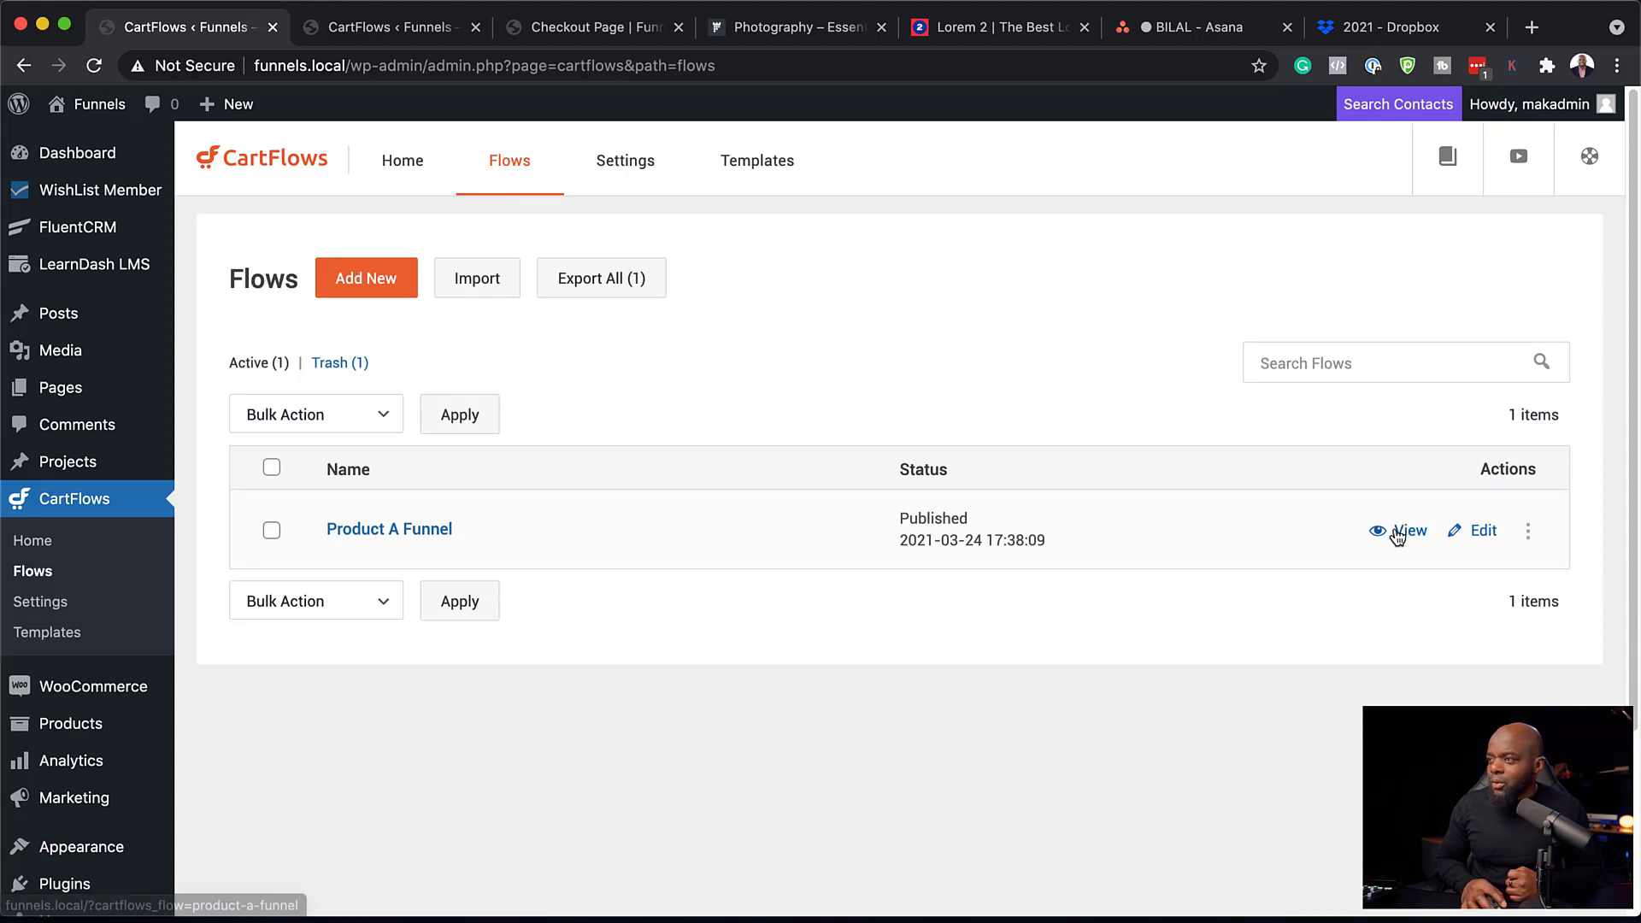
View Product A Funnel's Analytics: £0.00 gross sales, one Product A visit, no conversions.
click(438, 531)
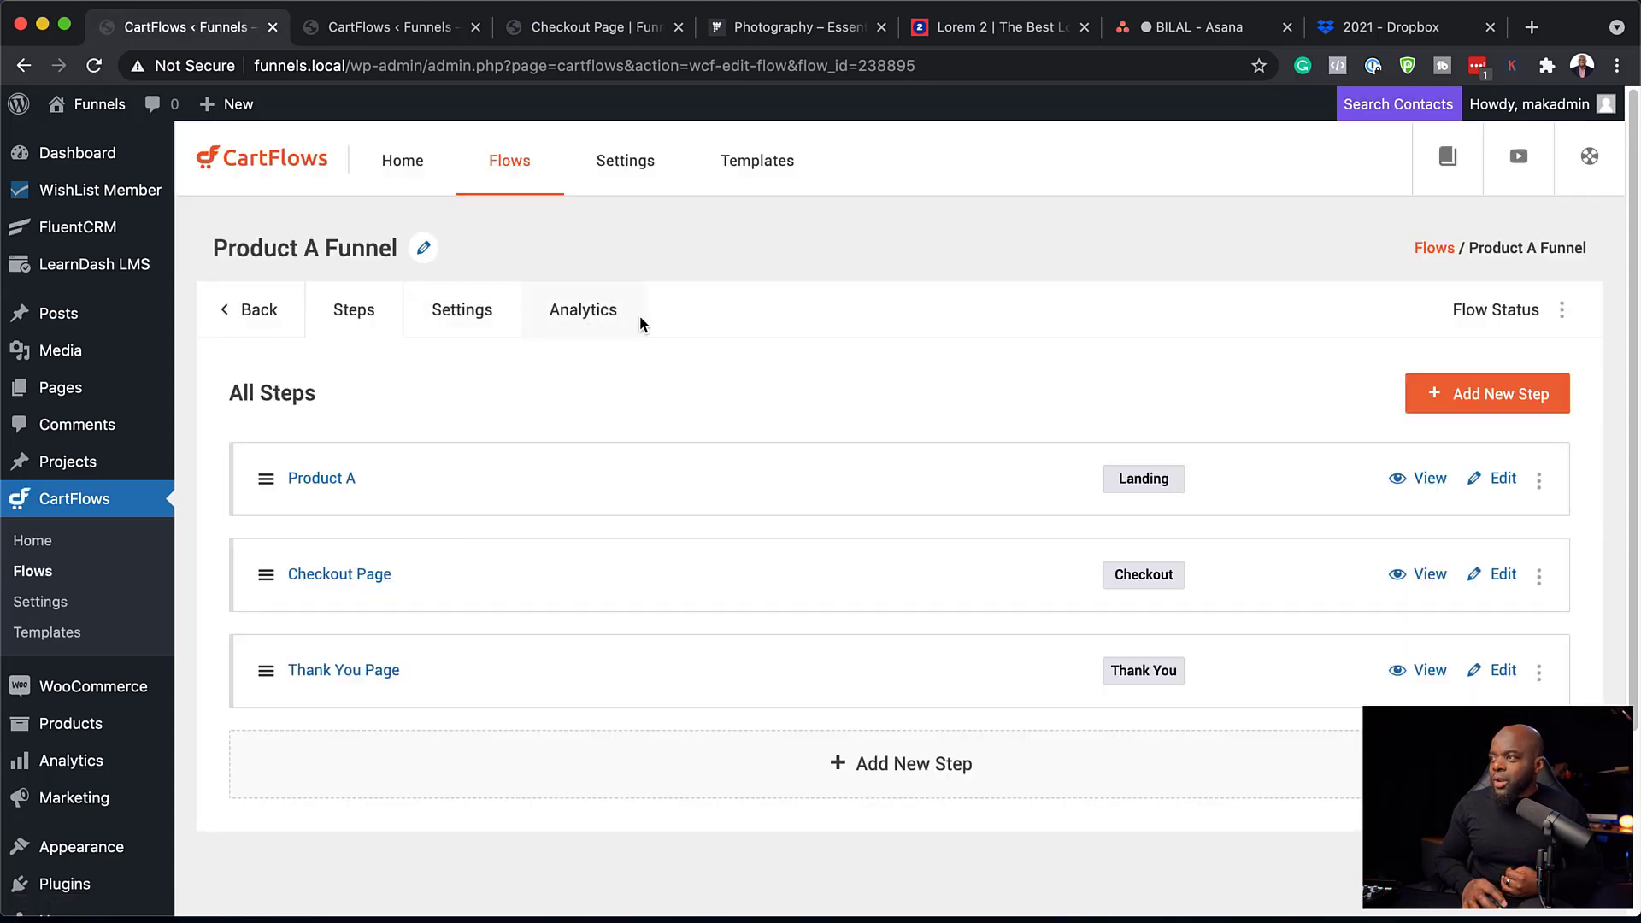
click(601, 323)
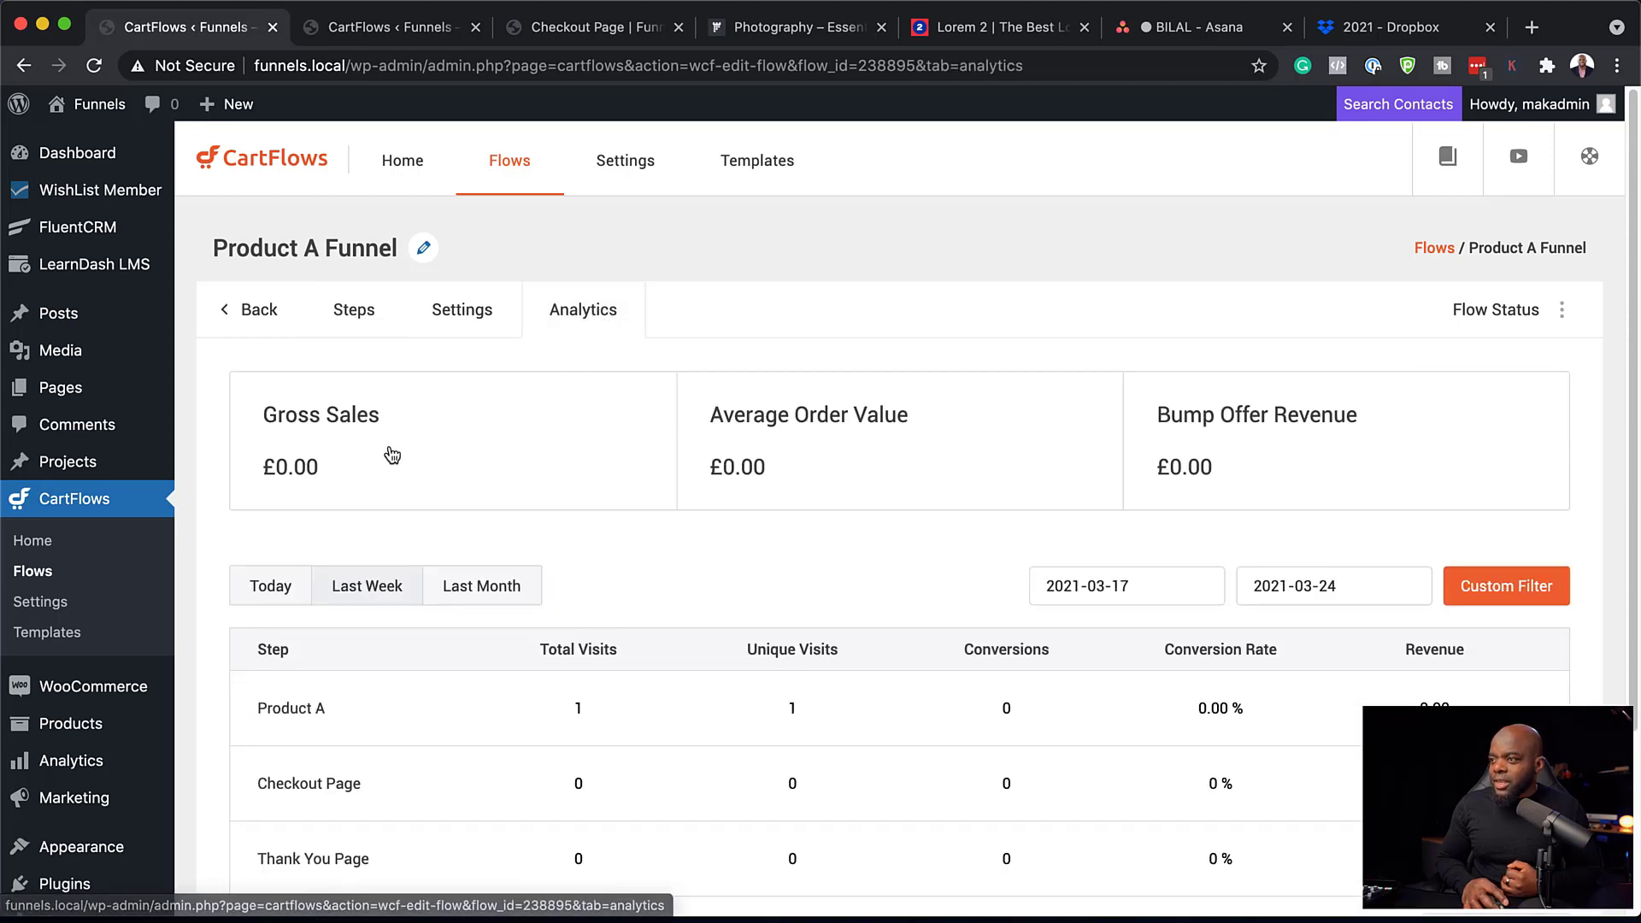
scroll(747, 778, down, 1)
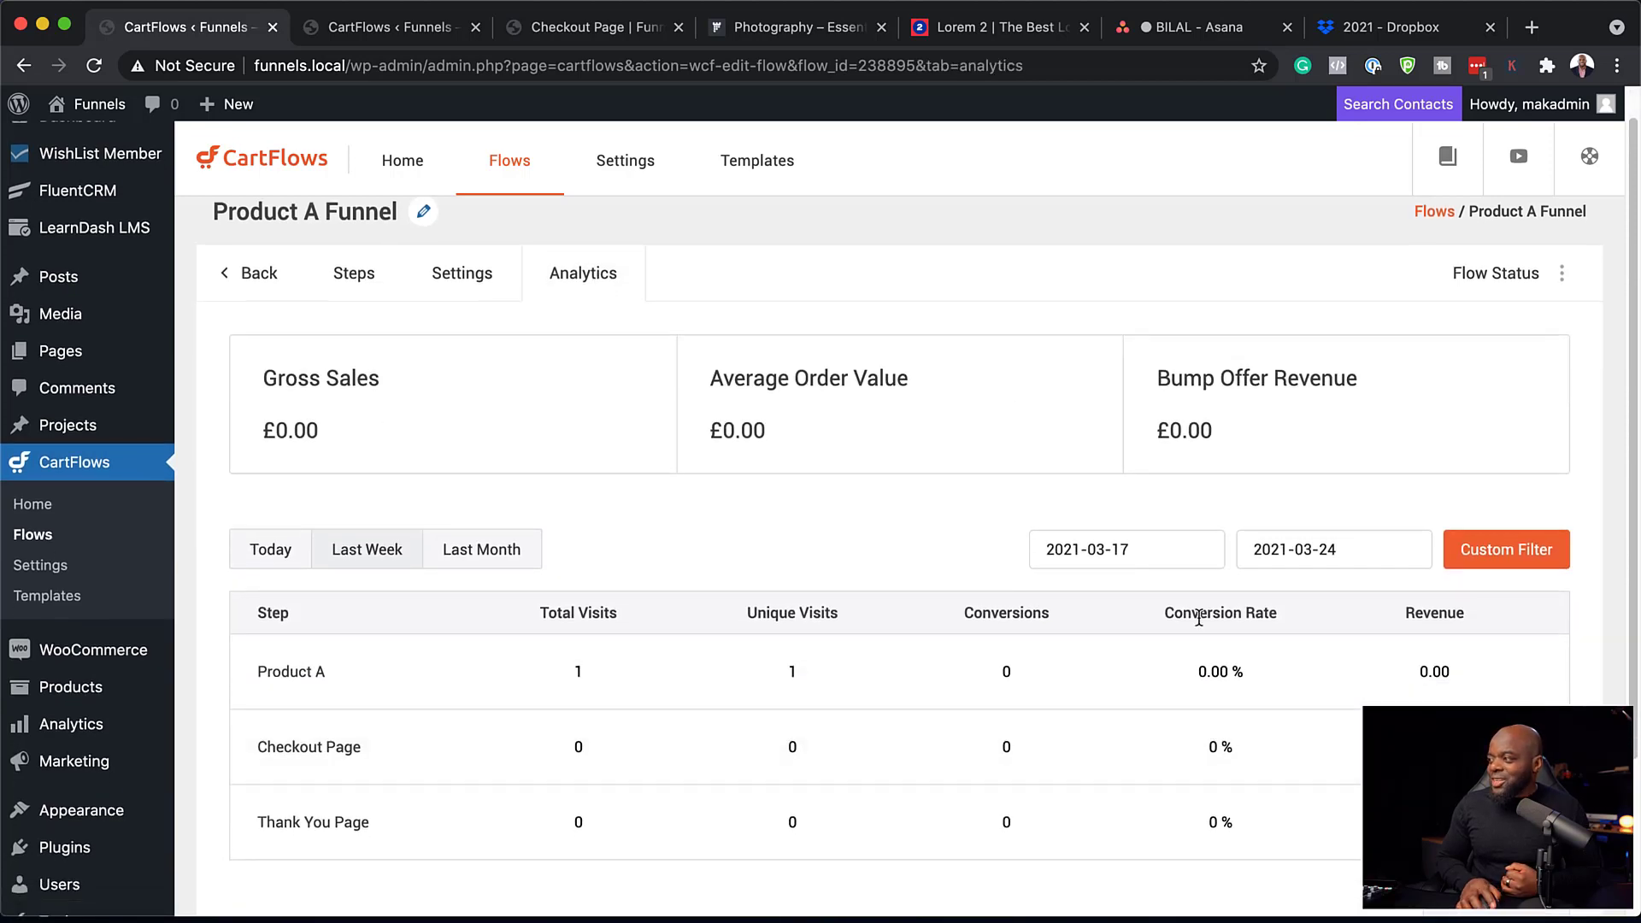
scroll(998, 783, down, 2)
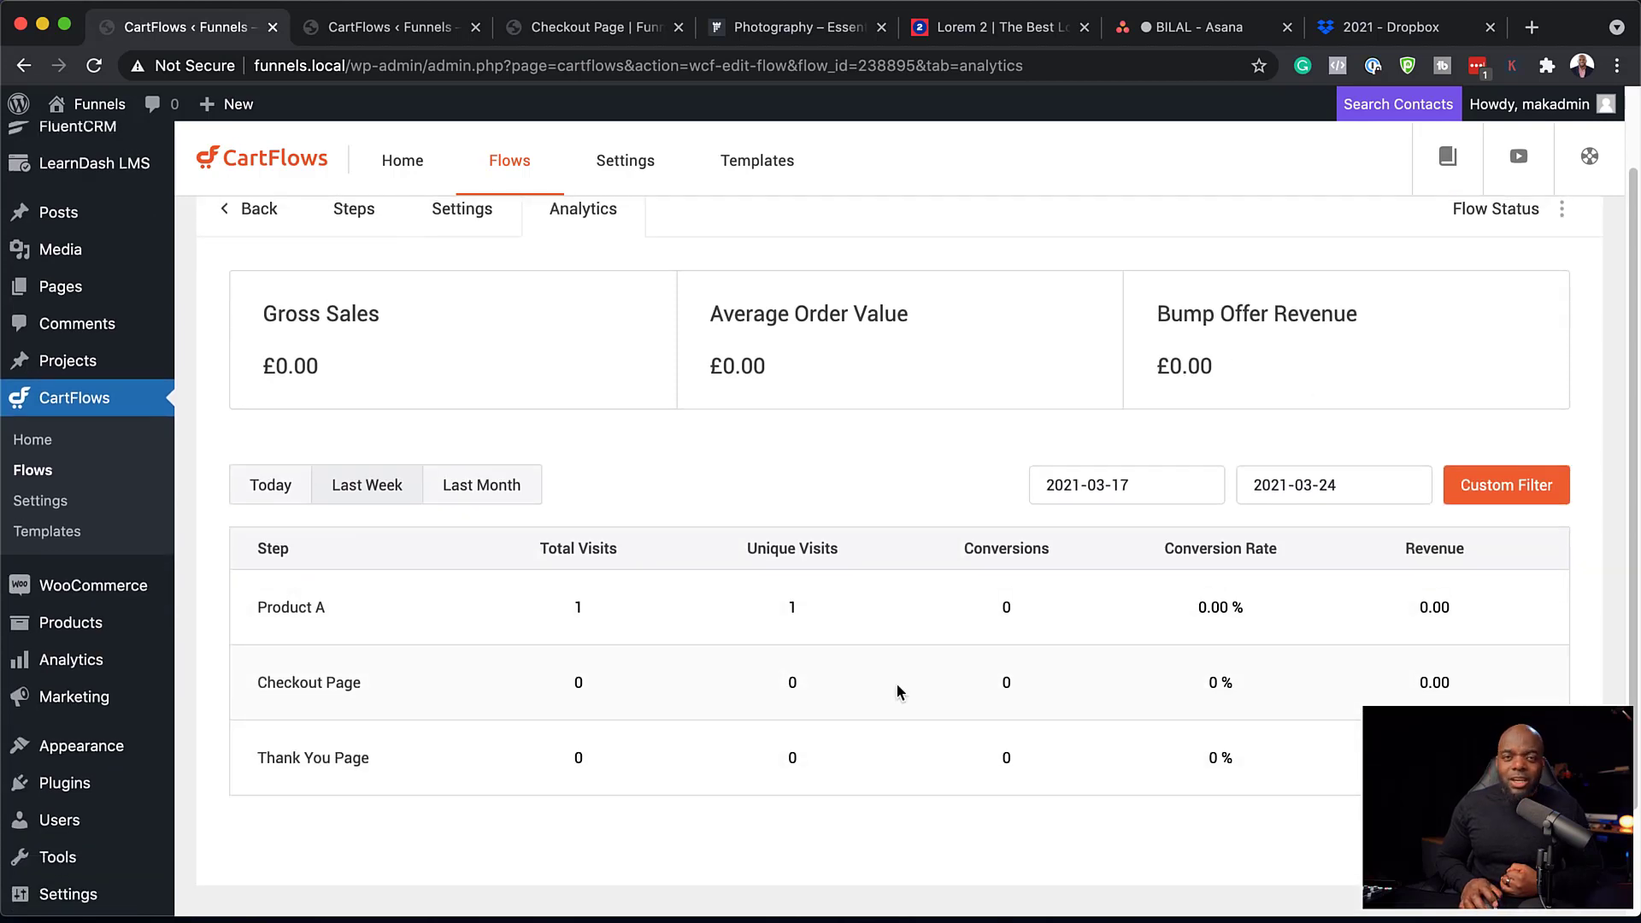
scroll(896, 680, up, 3)
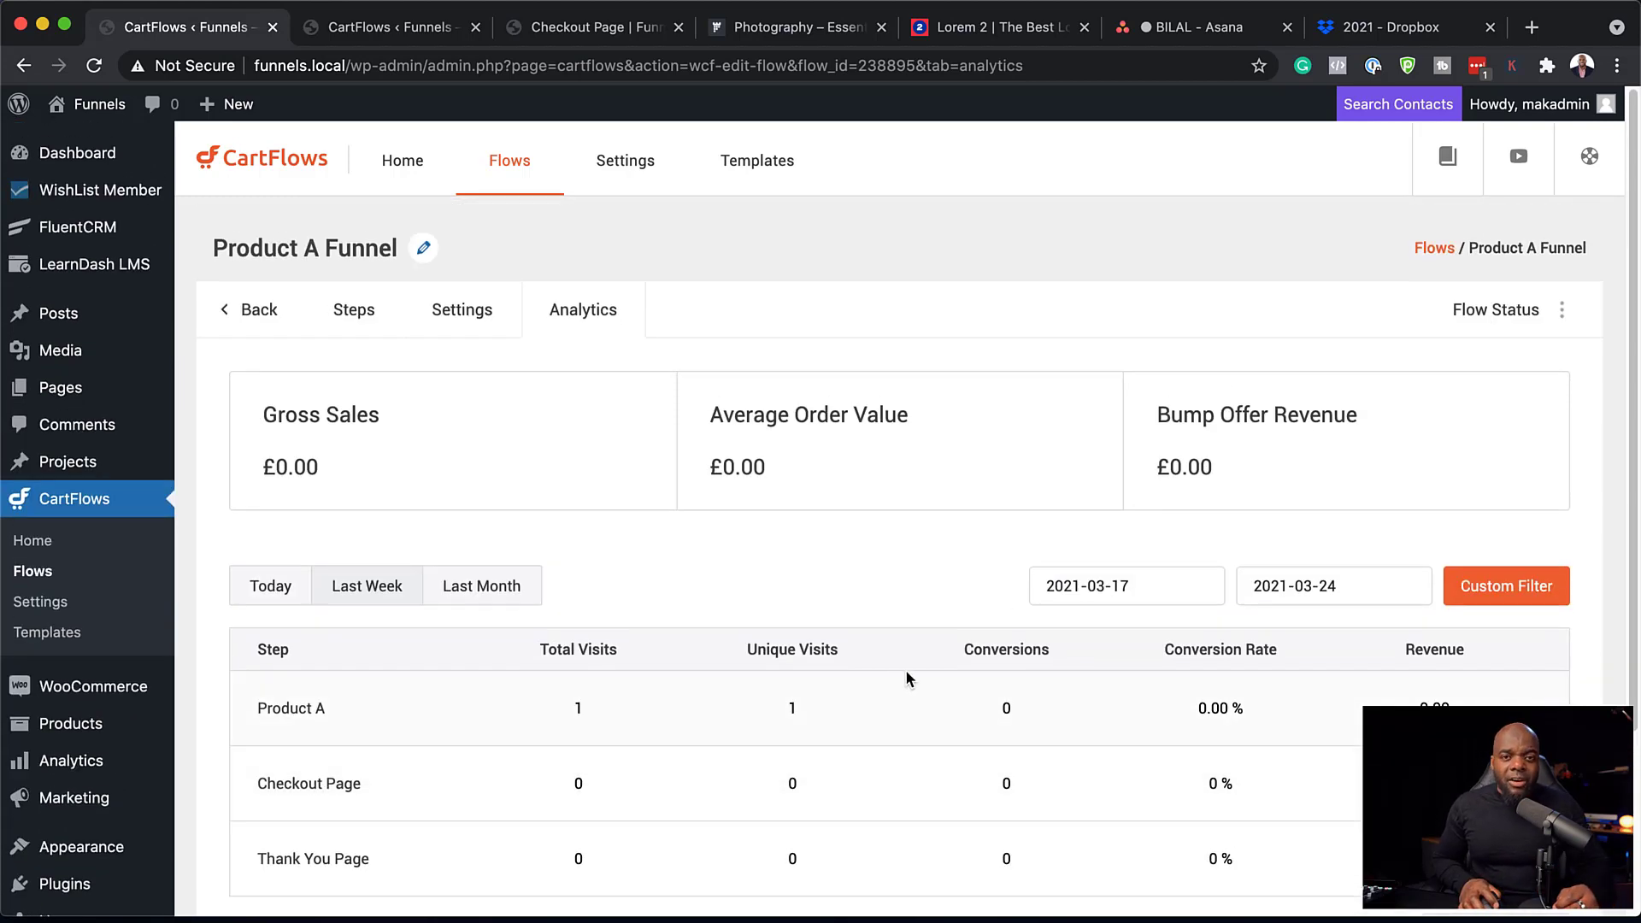